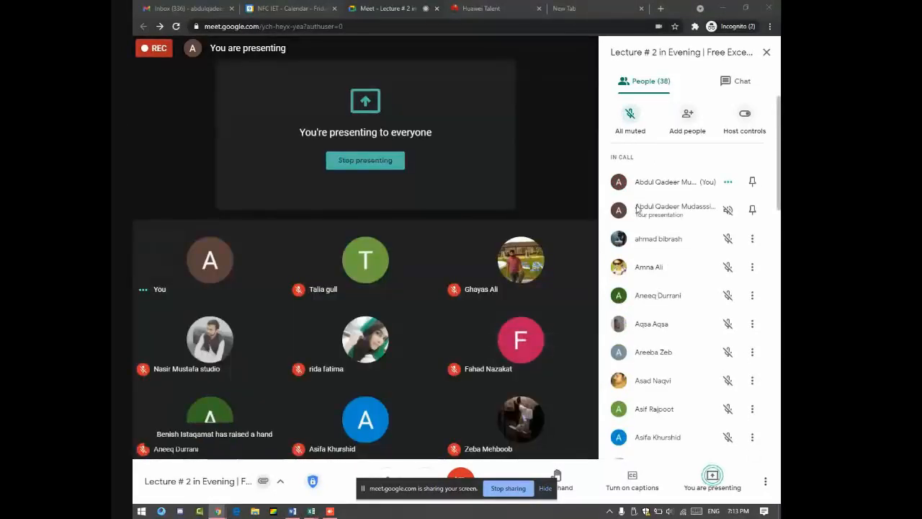
# Step: Start a new blank whiteboard from the Meet call's More options menu
pyautogui.click(765, 480)
pyautogui.click(691, 210)
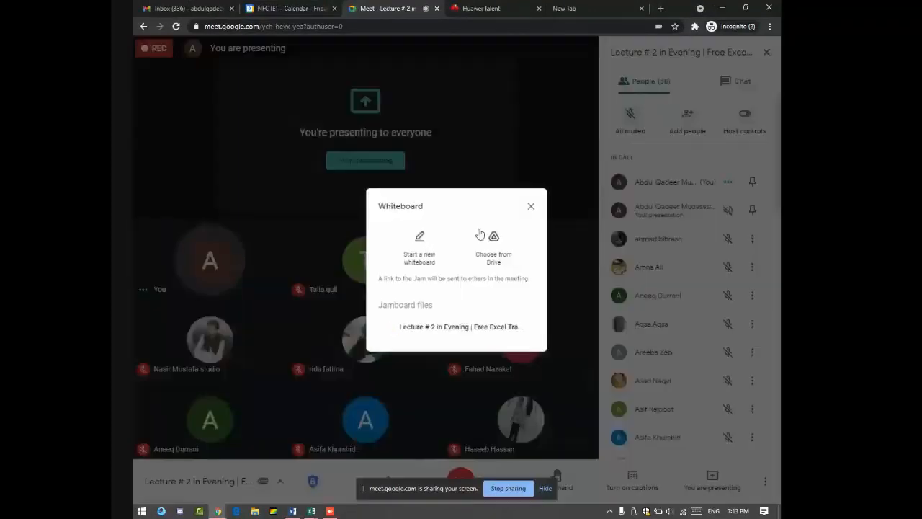
pyautogui.click(425, 248)
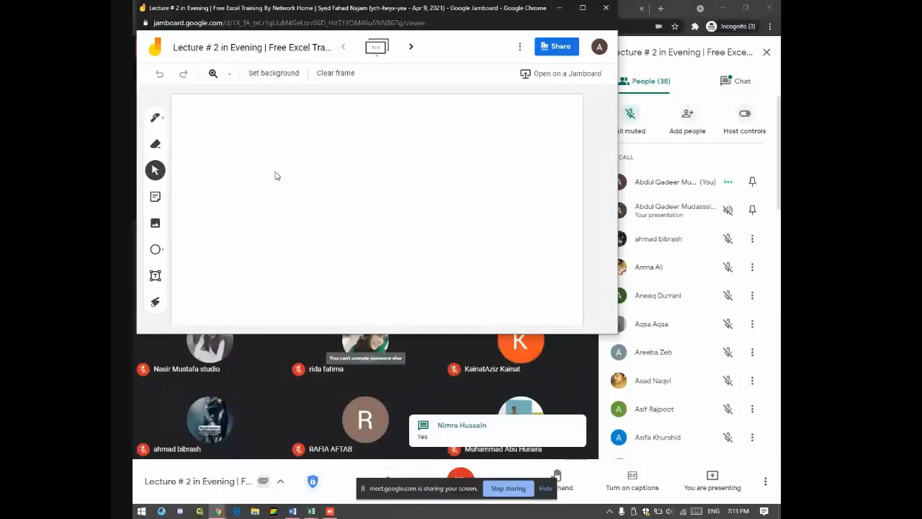
# Step: Hand-write '+ Fill' on the Jamboard frame with the pen and underline it
pyautogui.click(154, 118)
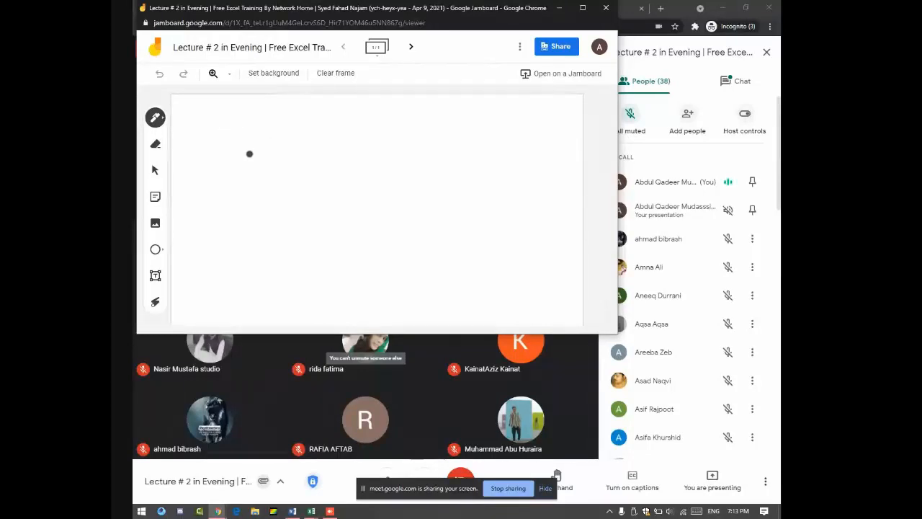
pyautogui.moveTo(217, 124)
pyautogui.mouseDown()
pyautogui.moveTo(217, 141)
pyautogui.moveTo(225, 135)
pyautogui.mouseUp()
pyautogui.moveTo(246, 126)
pyautogui.mouseDown()
pyautogui.moveTo(247, 142)
pyautogui.moveTo(301, 148)
pyautogui.mouseUp()
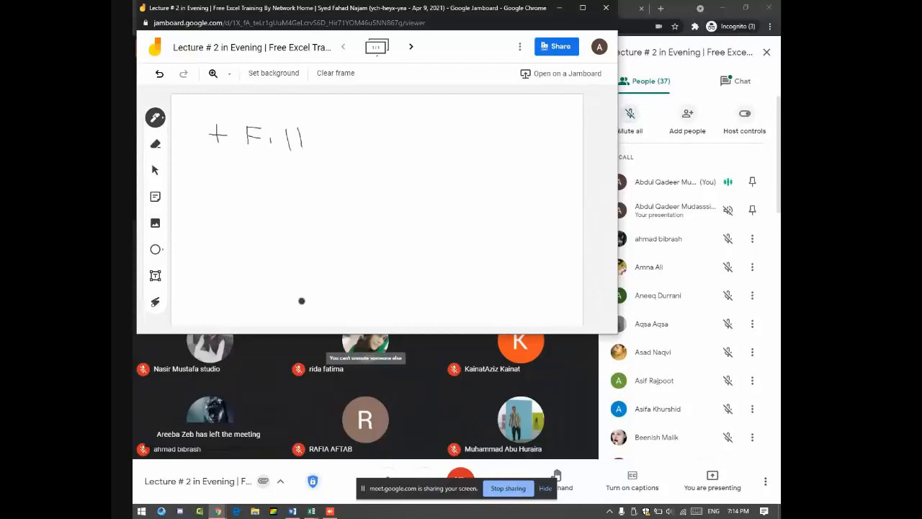
pyautogui.moveTo(198, 151); pyautogui.dragTo(322, 150)
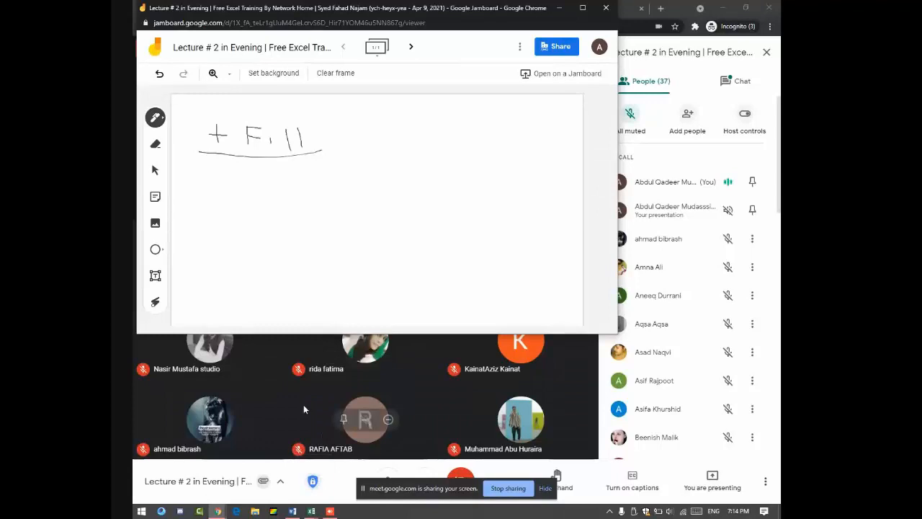
# Step: Bring the Institute management System workbook forward, then switch to the blank Book1 workbook
pyautogui.moveTo(311, 510)
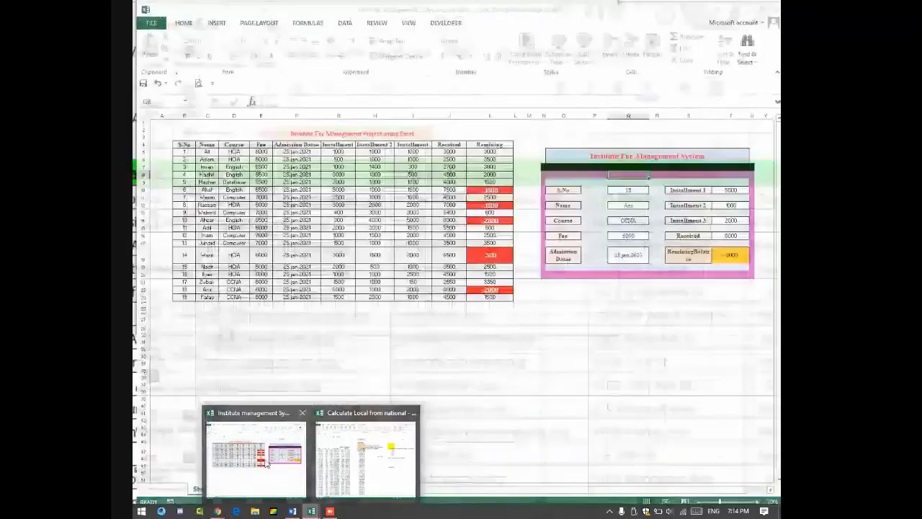
pyautogui.click(267, 464)
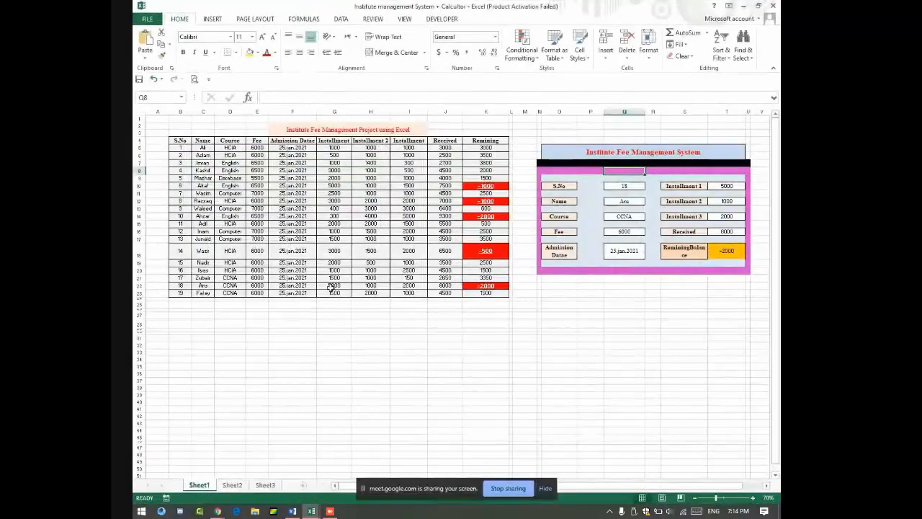
pyautogui.hotkey('ctrl', 'Tab')
pyautogui.hotkey('ctrl', 'Tab')
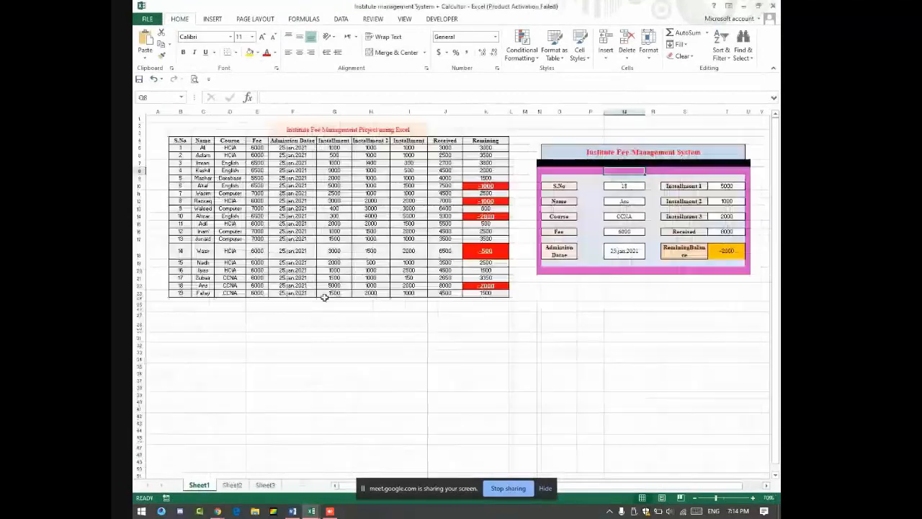
pyautogui.hotkey('ctrl', 'Tab')
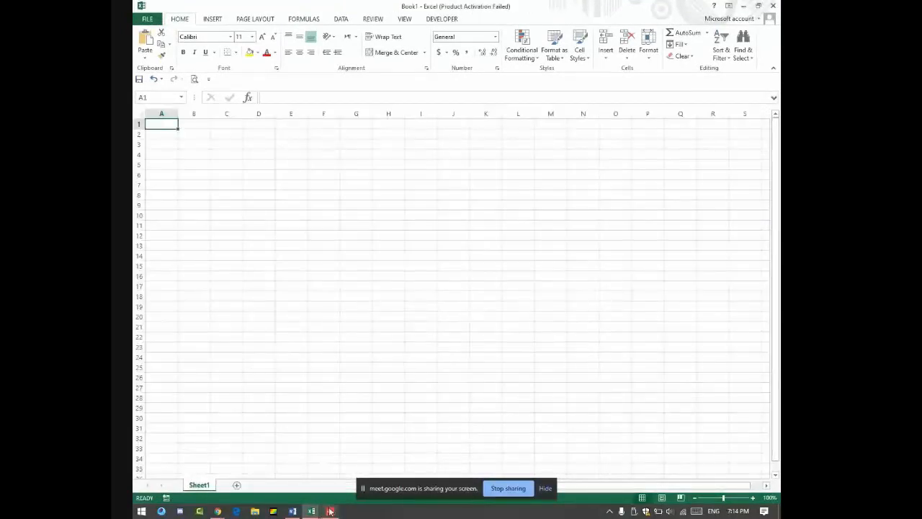
# Step: Bring a Jamboard window from Chrome over Excel and close the extra blank whiteboard
pyautogui.moveTo(329, 511)
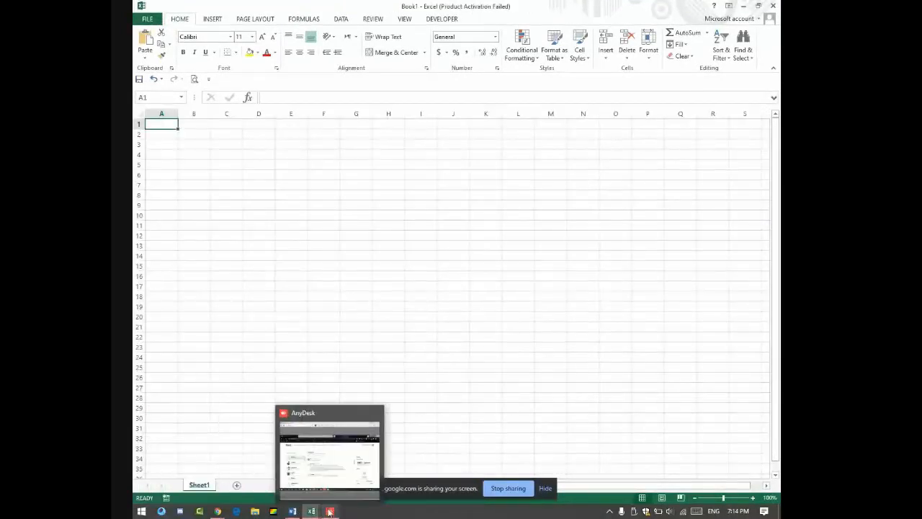
pyautogui.click(218, 511)
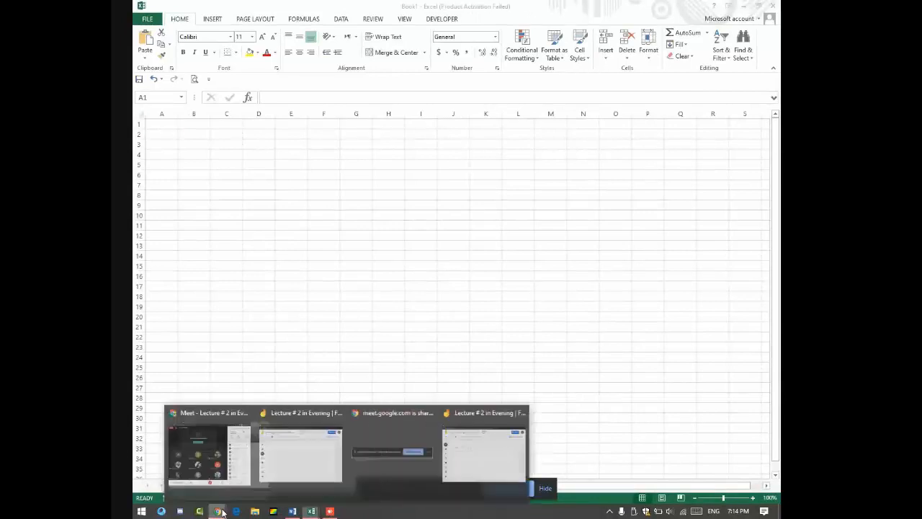
pyautogui.click(321, 454)
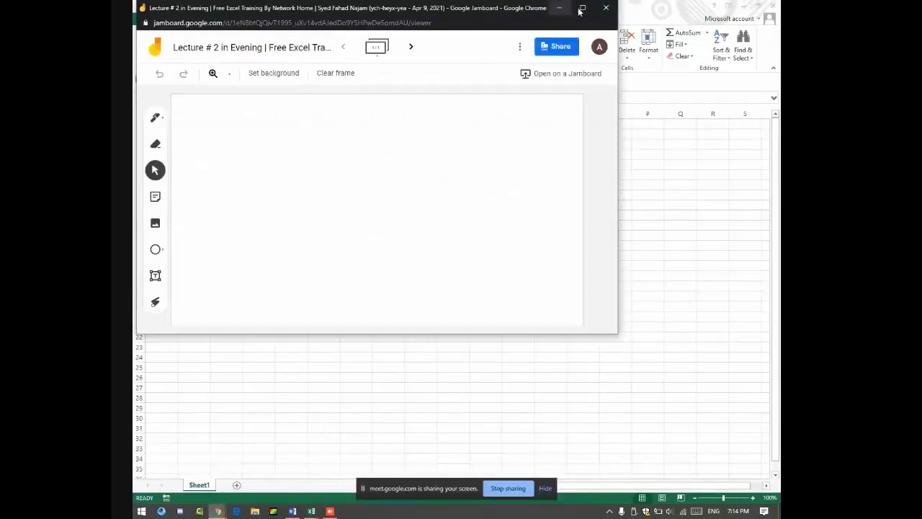
pyautogui.click(606, 7)
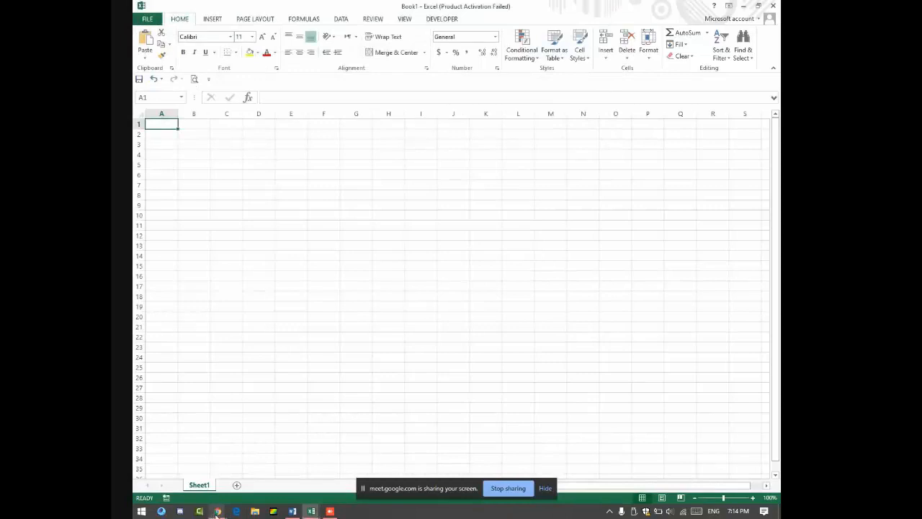
pyautogui.moveTo(217, 511)
pyautogui.click(376, 458)
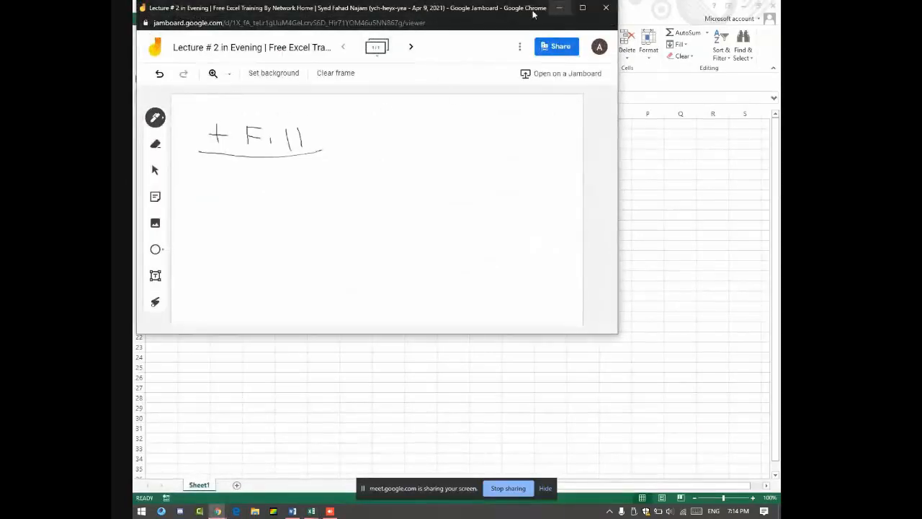
pyautogui.moveTo(488, 15); pyautogui.dragTo(514, 85)
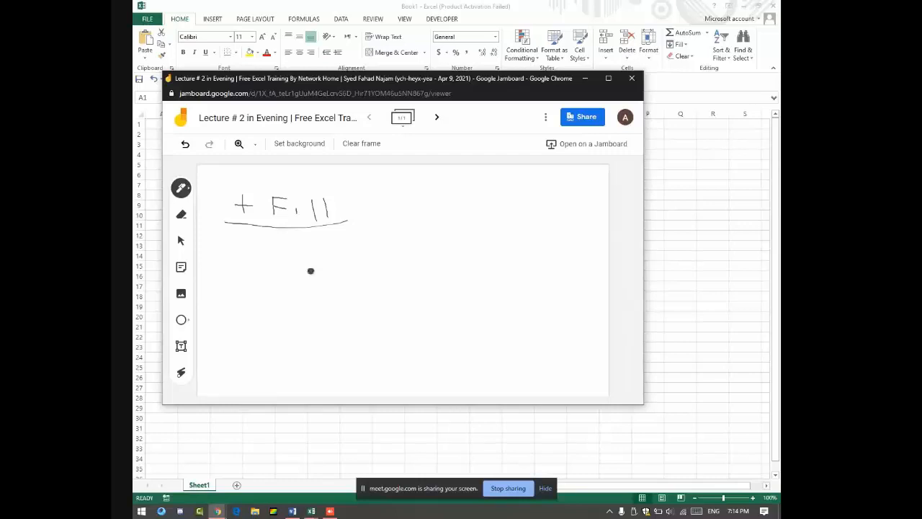
pyautogui.click(242, 146)
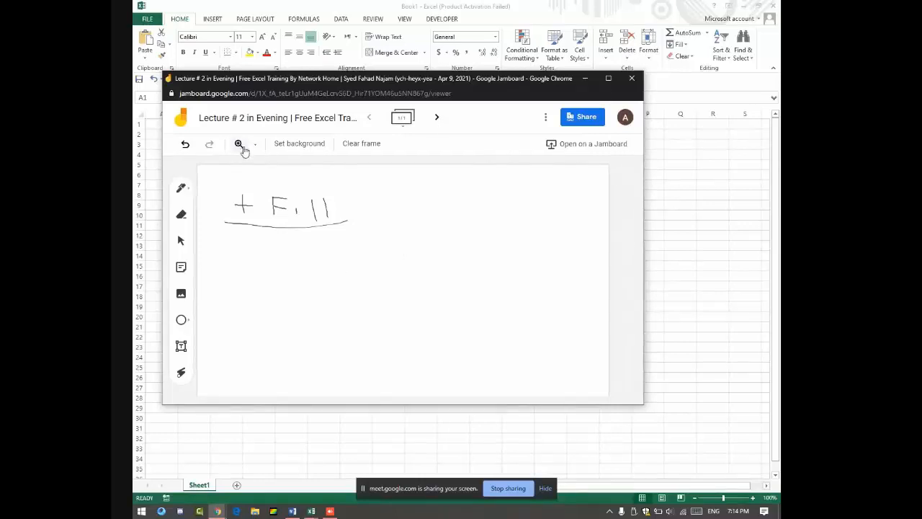
pyautogui.click(256, 145)
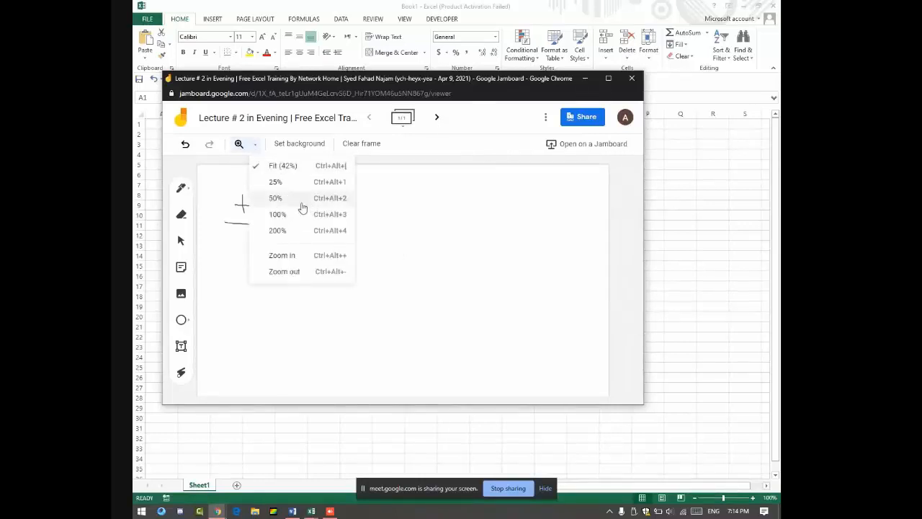
pyautogui.click(320, 263)
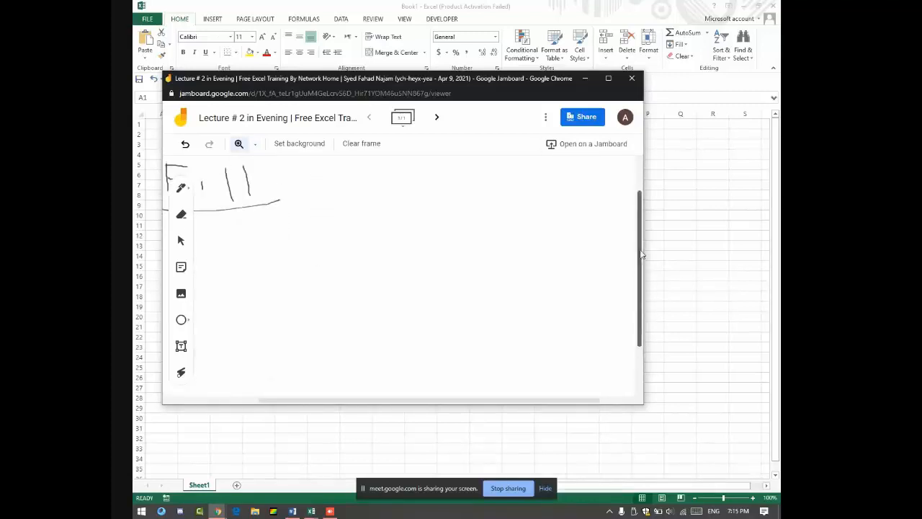
pyautogui.scroll(1, 642, 253)
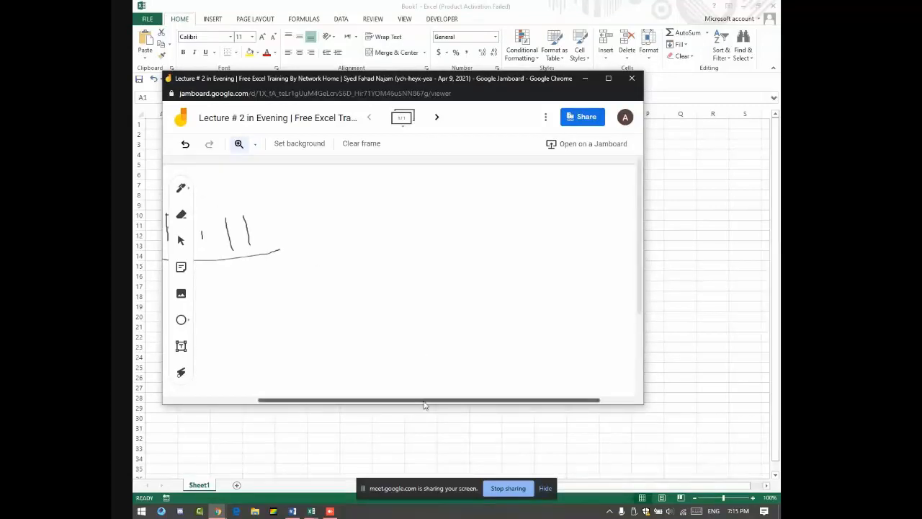
pyautogui.moveTo(424, 405); pyautogui.dragTo(336, 392)
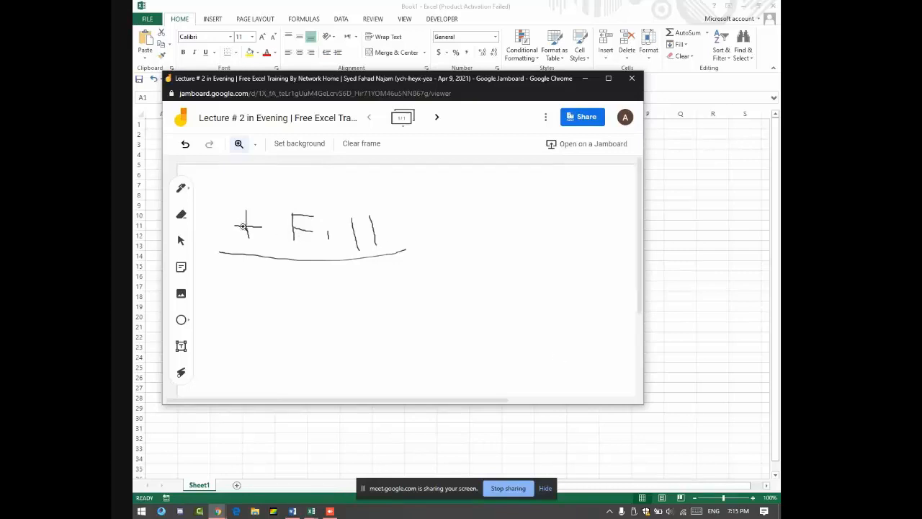
pyautogui.click(181, 187)
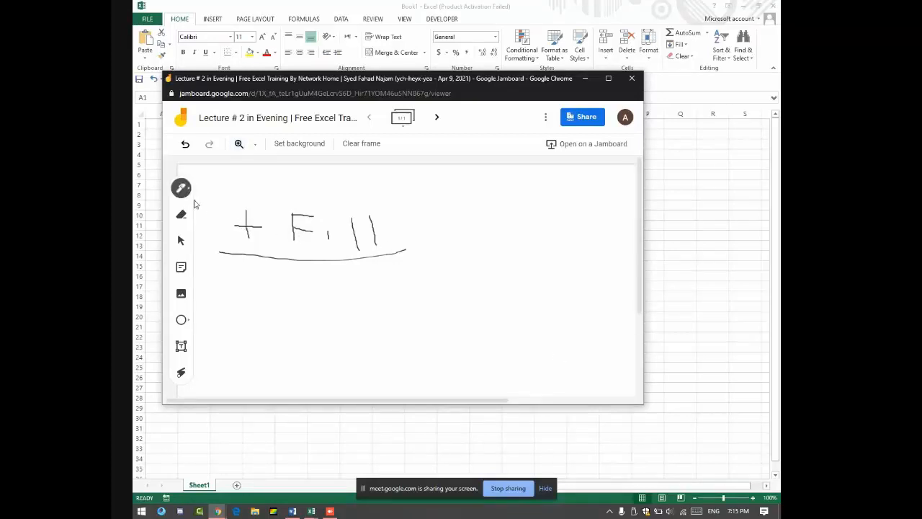
pyautogui.click(662, 230)
# Step: Zoom the Book1 sheet in to 200%
pyautogui.click(753, 499)
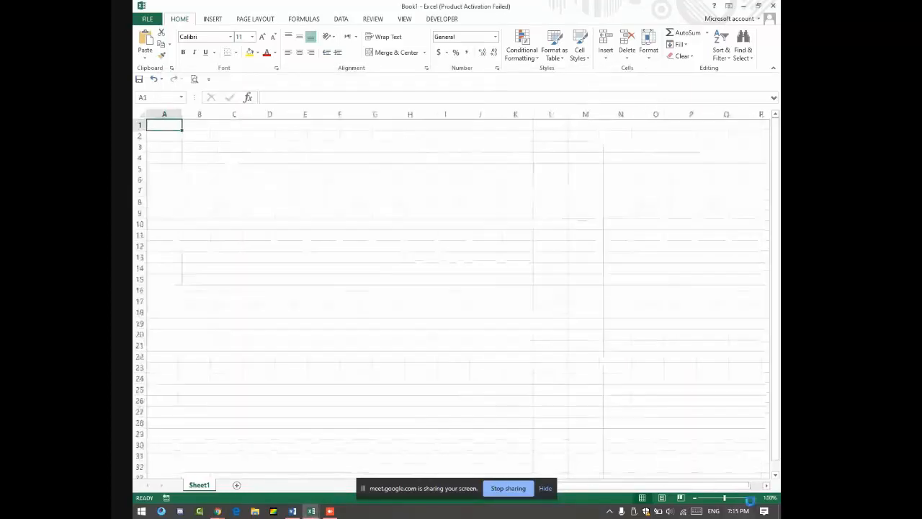
pyautogui.click(752, 499)
pyautogui.click(753, 500)
pyautogui.click(752, 499)
pyautogui.click(753, 499)
pyautogui.click(752, 499)
pyautogui.click(753, 499)
pyautogui.click(752, 499)
pyautogui.click(752, 500)
pyautogui.click(752, 499)
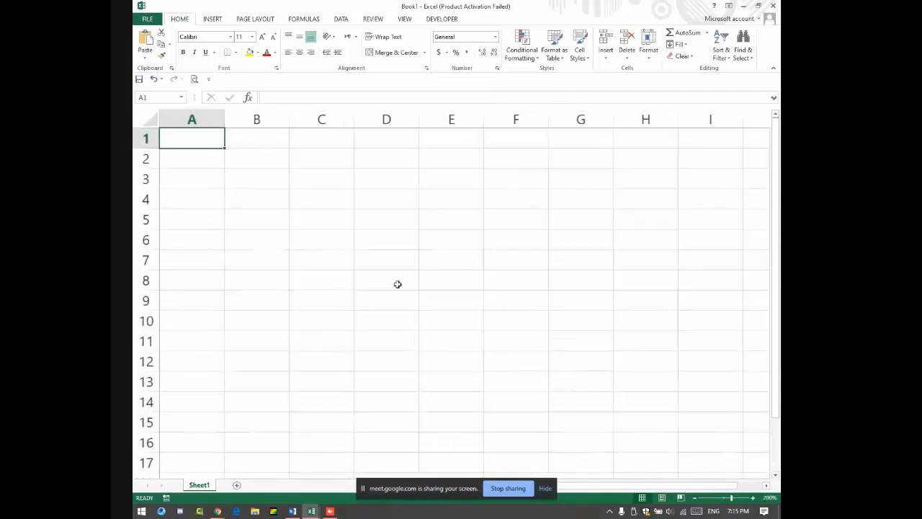
# Step: Enter 1 in B2 and Mon in B3, pausing to circle the whiteboard's + sign
pyautogui.click(259, 169)
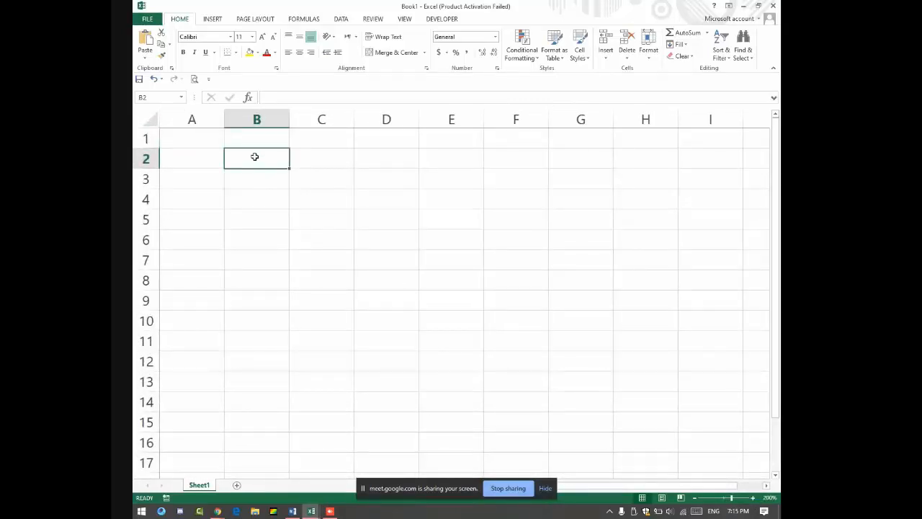
pyautogui.write('1')
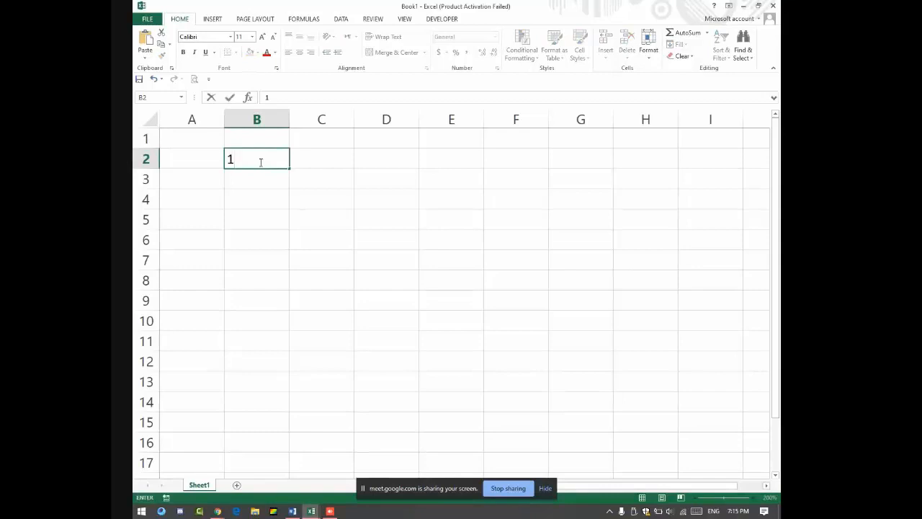
pyautogui.press('Return')
pyautogui.write('Mon')
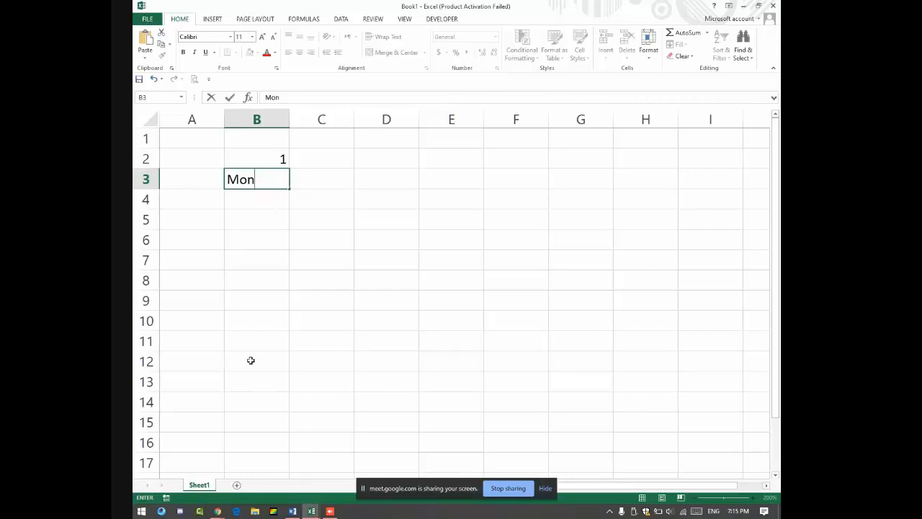
pyautogui.hotkey('alt', 'Tab')
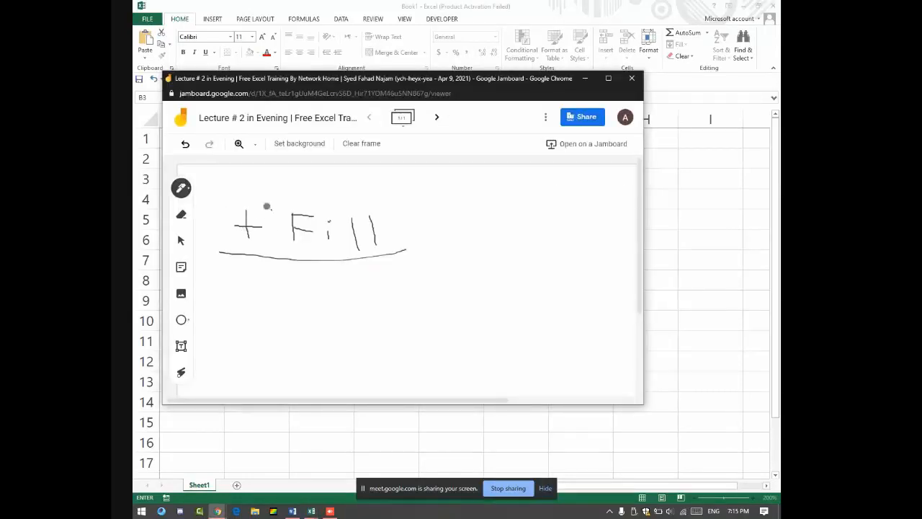
pyautogui.moveTo(267, 203)
pyautogui.mouseDown()
pyautogui.moveTo(241, 247)
pyautogui.moveTo(272, 220)
pyautogui.mouseUp()
pyautogui.hotkey('alt', 'Tab')
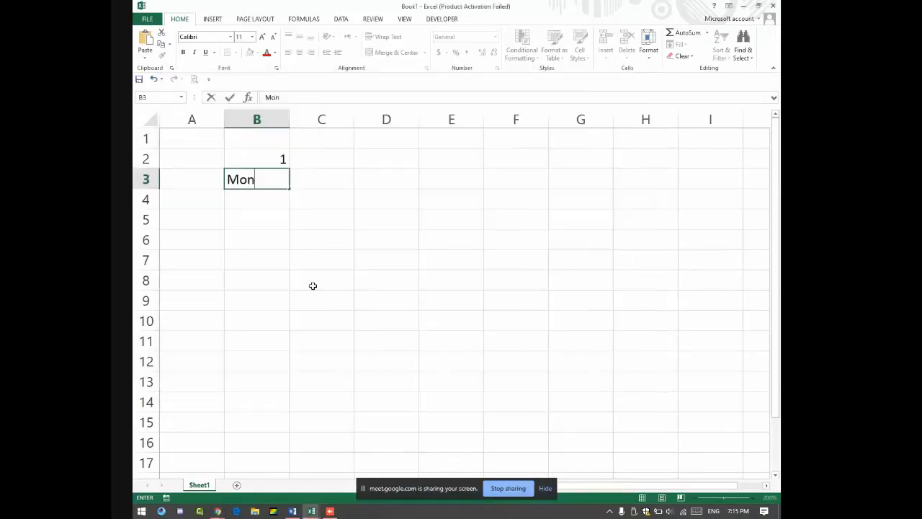
pyautogui.press('Return')
pyautogui.click(278, 156)
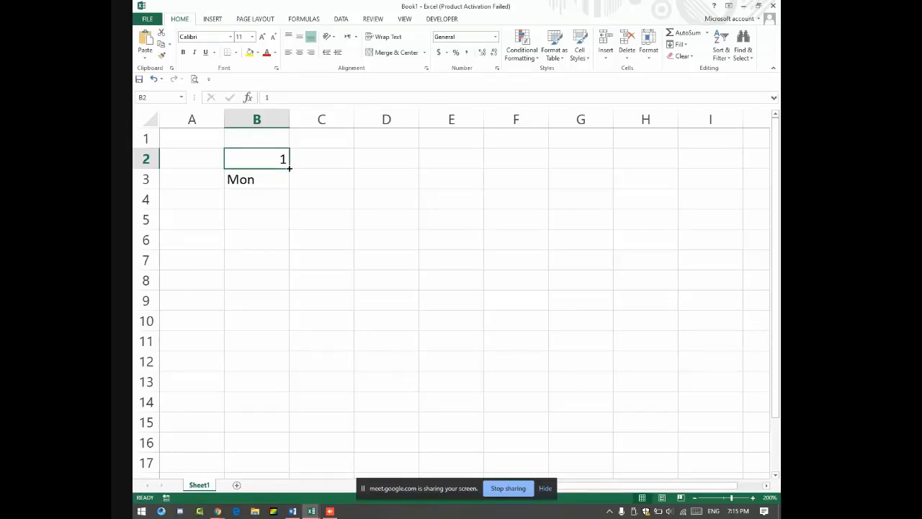
# Step: Fill 1–5 across B2:F2 and Mon–Fri across B3:F3, then clear B2:F3
pyautogui.moveTo(289, 168); pyautogui.dragTo(532, 169)
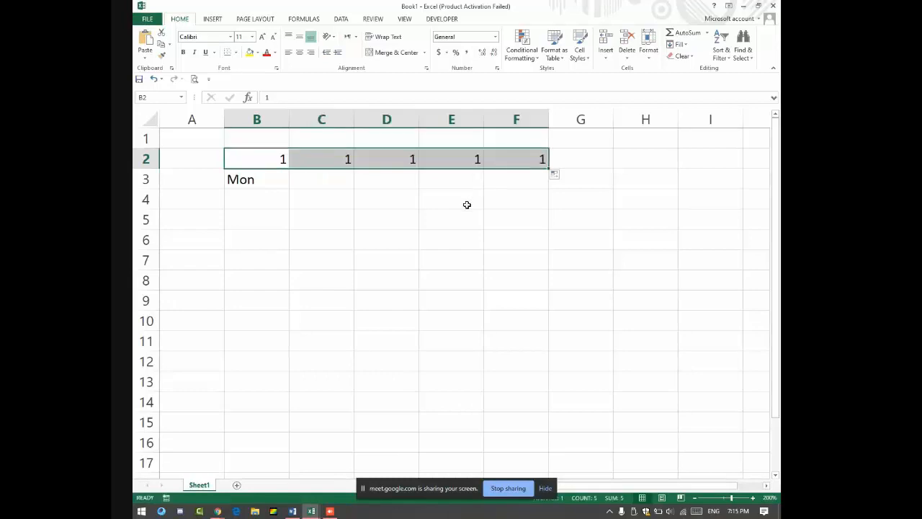
pyautogui.click(557, 176)
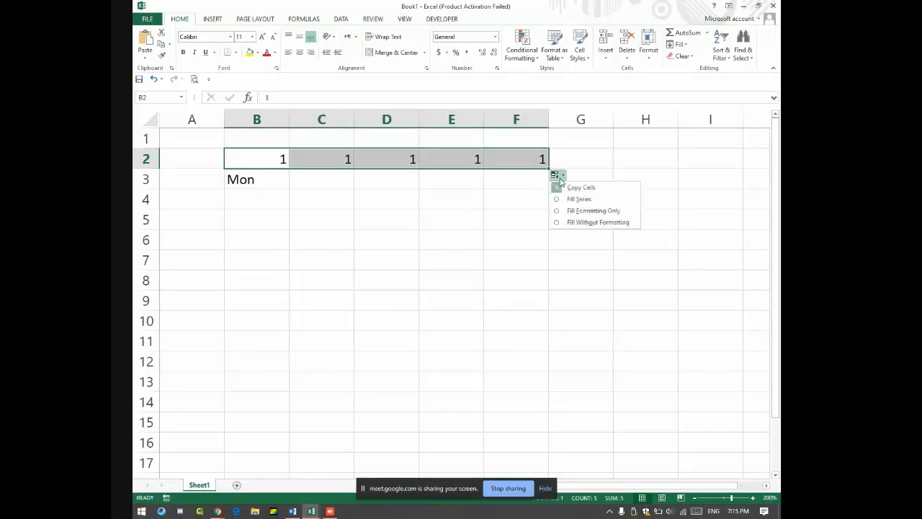
pyautogui.click(576, 199)
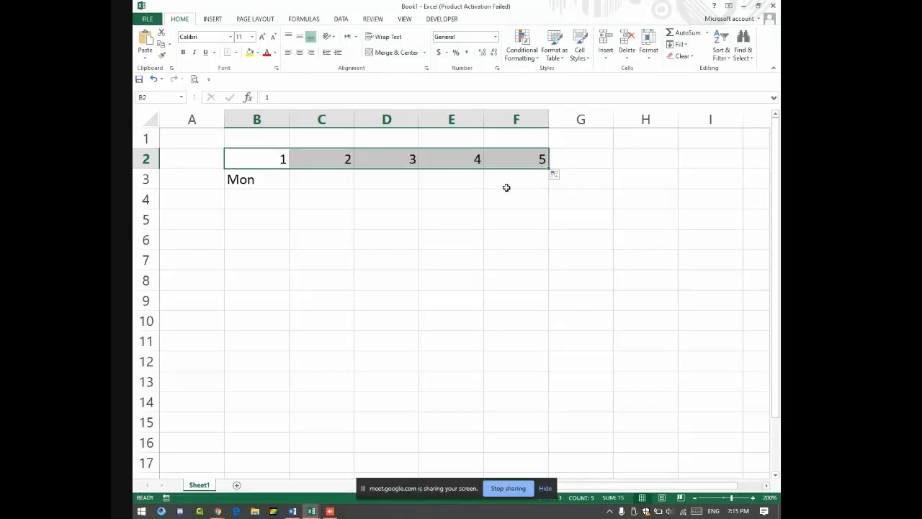
pyautogui.click(275, 180)
pyautogui.moveTo(290, 190); pyautogui.dragTo(539, 189)
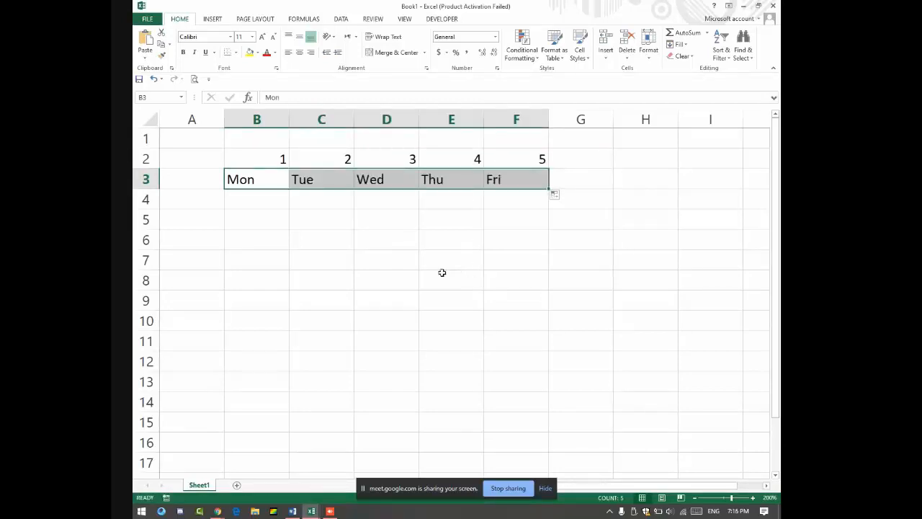
pyautogui.moveTo(257, 152); pyautogui.dragTo(507, 170)
pyautogui.press('Delete')
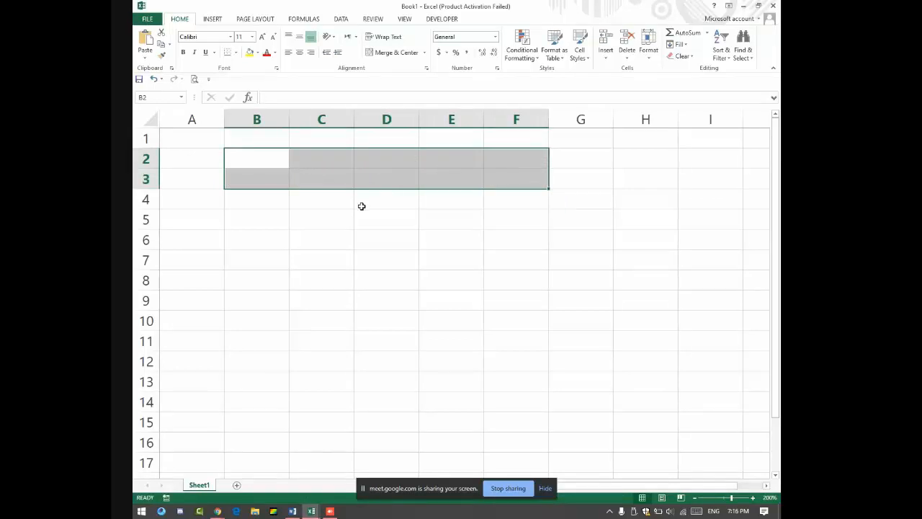
# Step: Enter 2 in B2 and 4 in B3, then fill the even series 2–20 down to B11
pyautogui.click(254, 155)
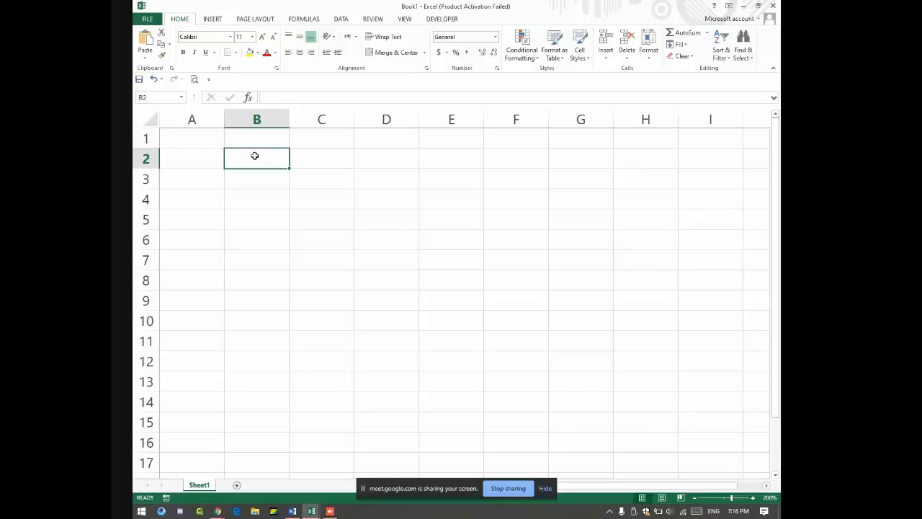
pyautogui.write('2')
pyautogui.press('Return')
pyautogui.write('4')
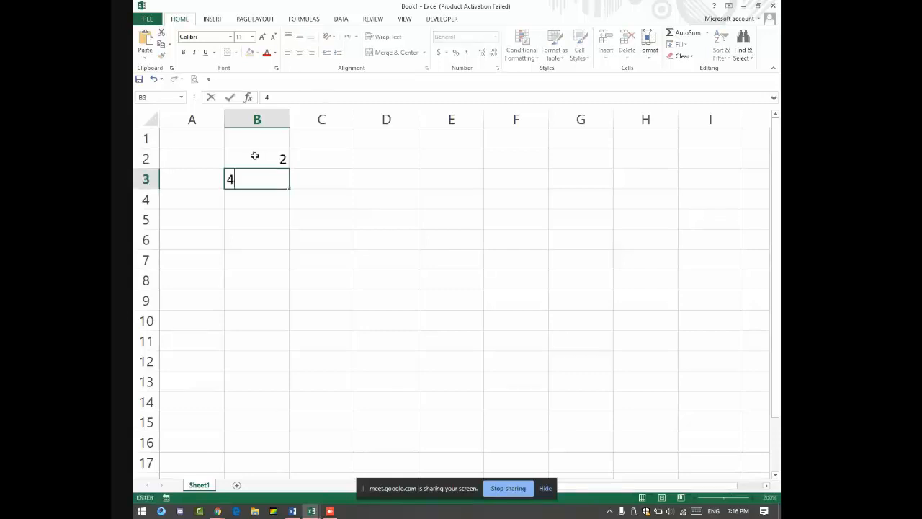
pyautogui.click(254, 156)
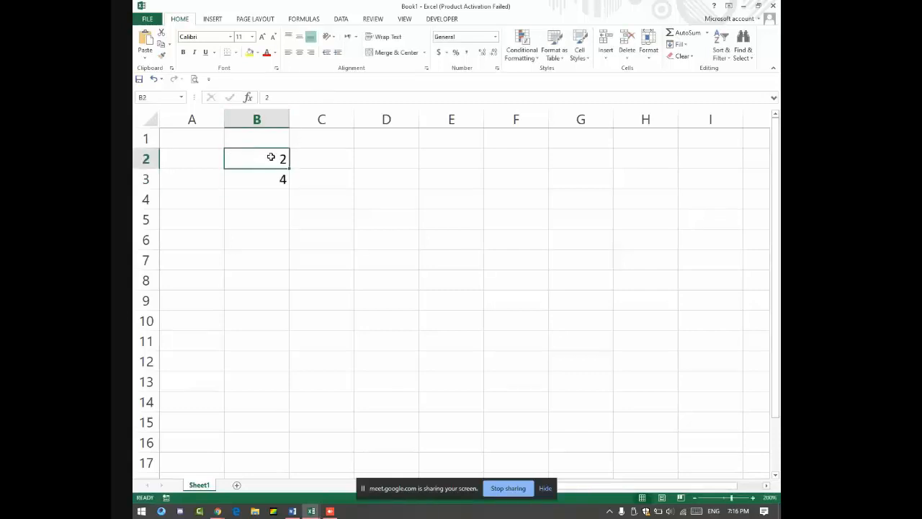
pyautogui.moveTo(272, 161)
pyautogui.mouseDown()
pyautogui.moveTo(294, 247)
pyautogui.moveTo(293, 353)
pyautogui.mouseUp()
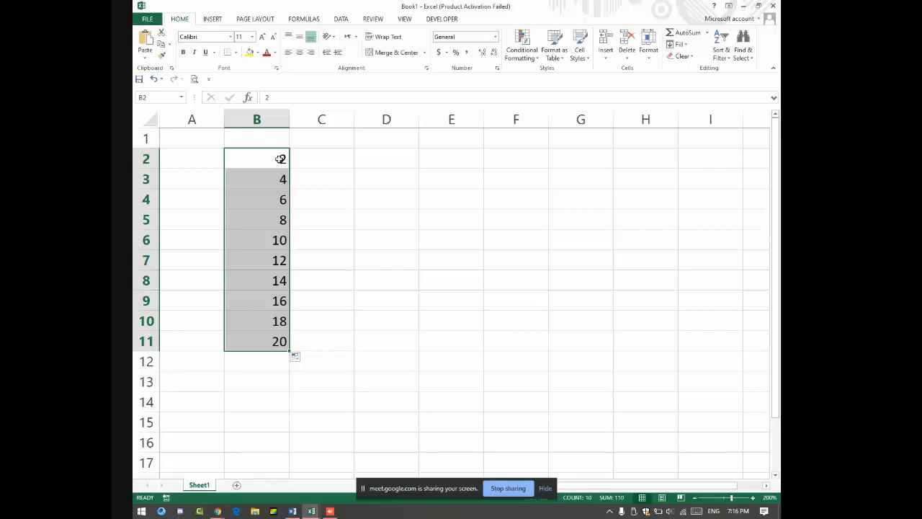
pyautogui.hotkey('alt', 'Tab')
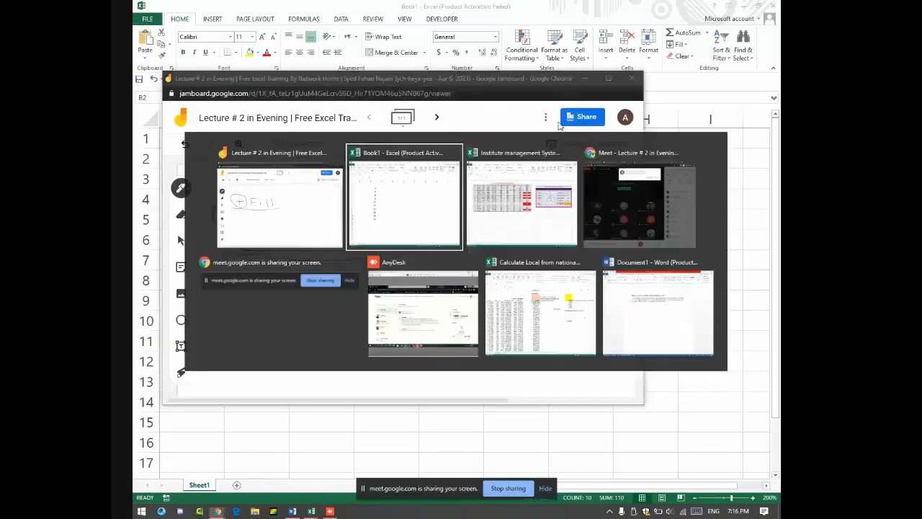
# Step: Switch the Jamboard pen to red and draw a four-headed arrow cross right of Fill
pyautogui.hotkey('alt', 'Tab')
pyautogui.hotkey('alt', 'Tab')
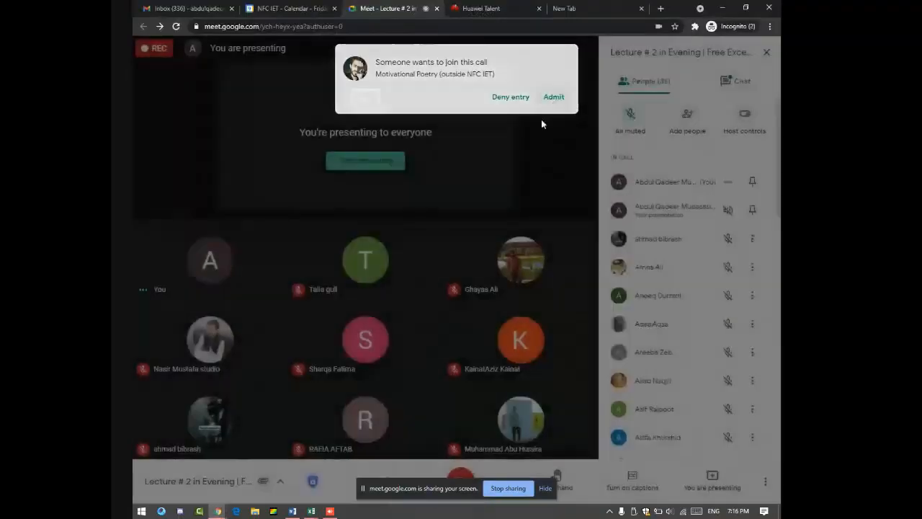
pyautogui.hotkey('alt', 'Tab')
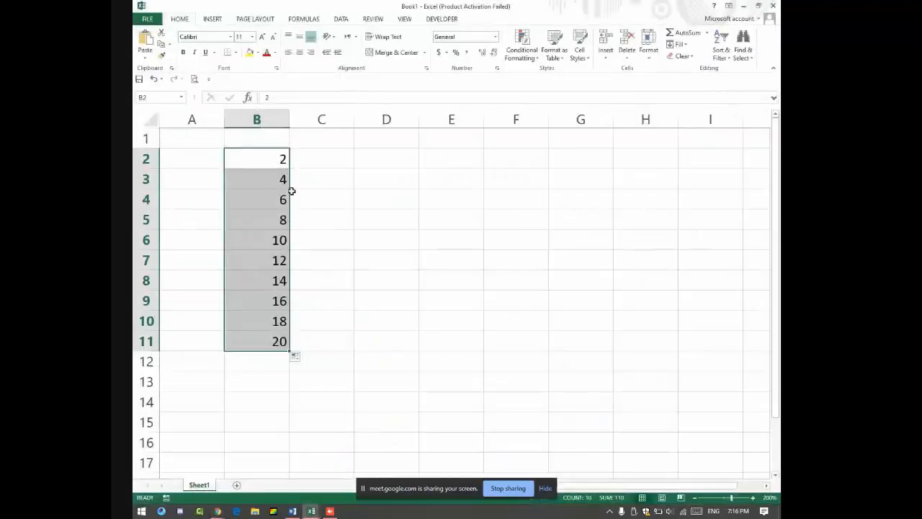
pyautogui.hotkey('alt', 'Tab')
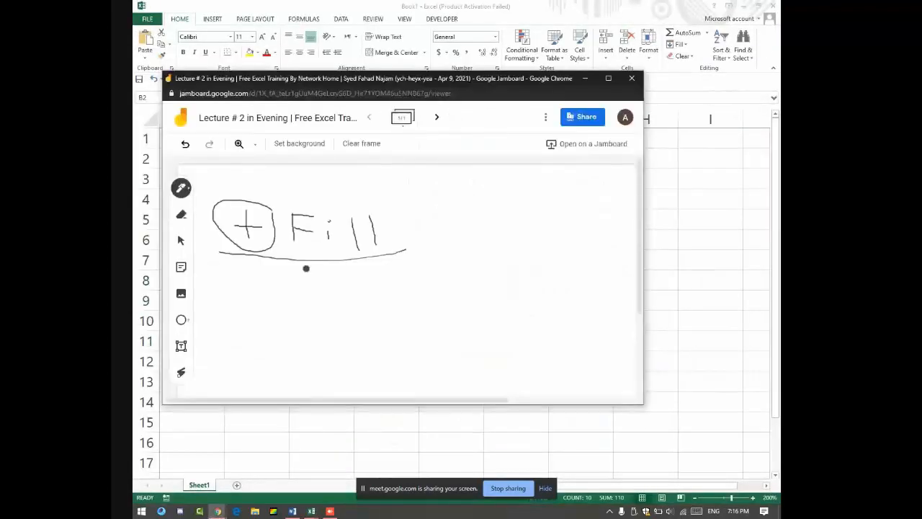
pyautogui.click(181, 188)
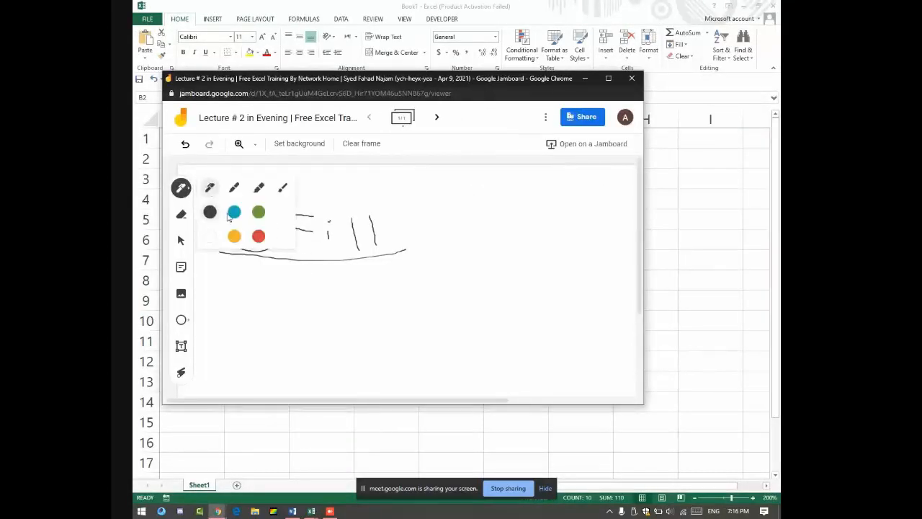
pyautogui.click(259, 237)
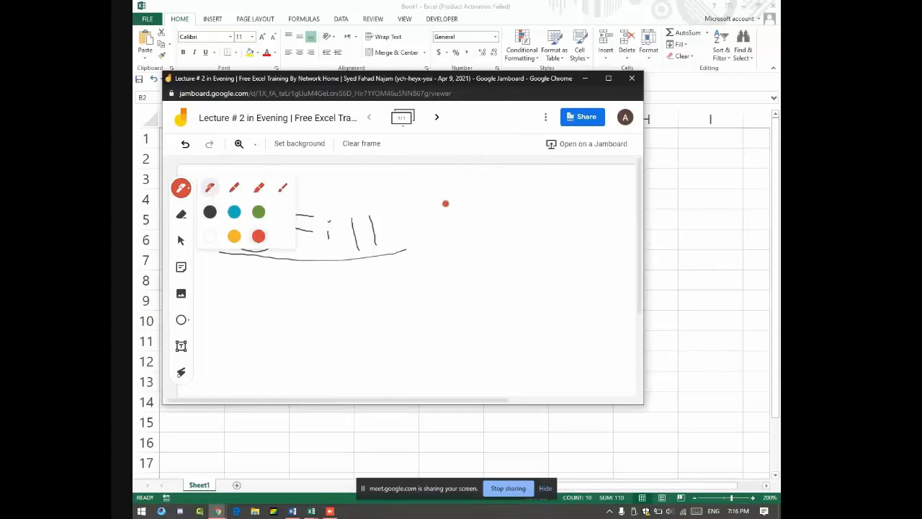
pyautogui.moveTo(444, 204)
pyautogui.mouseDown()
pyautogui.moveTo(450, 240)
pyautogui.moveTo(475, 228)
pyautogui.moveTo(451, 253)
pyautogui.mouseUp()
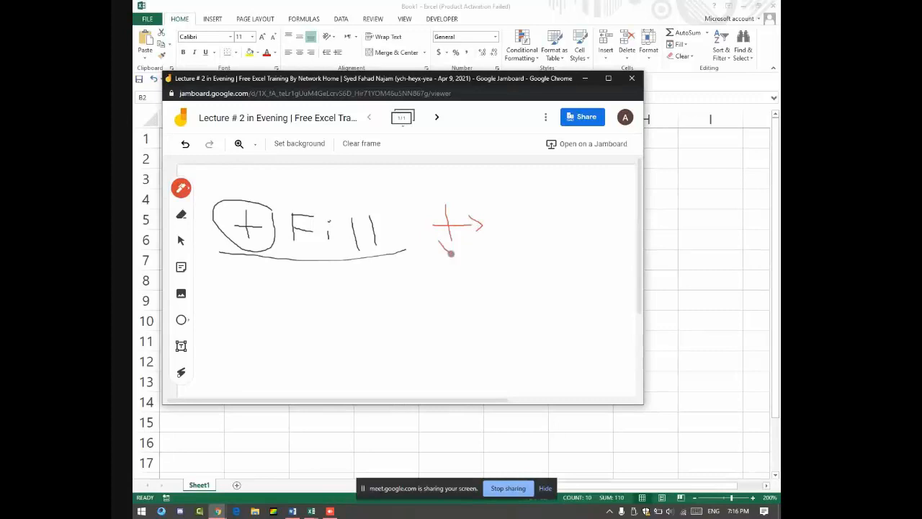
pyautogui.moveTo(439, 206)
pyautogui.mouseDown()
pyautogui.moveTo(456, 203)
pyautogui.moveTo(426, 226)
pyautogui.moveTo(435, 233)
pyautogui.mouseUp()
# Step: Admit a participant waiting in Meet, circle the red arrow cross, and return to Excel
pyautogui.hotkey('alt', 'Tab')
pyautogui.hotkey('alt', 'Tab')
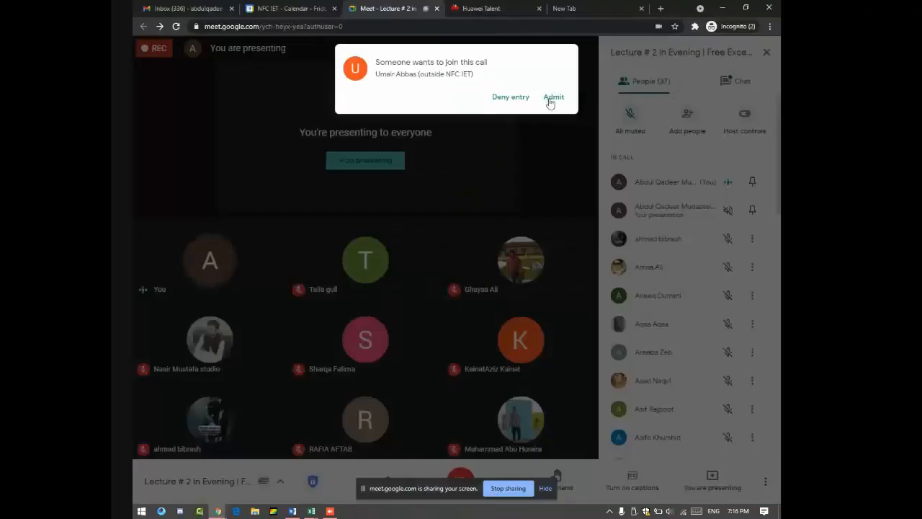
pyautogui.click(552, 98)
pyautogui.hotkey('alt', 'Tab')
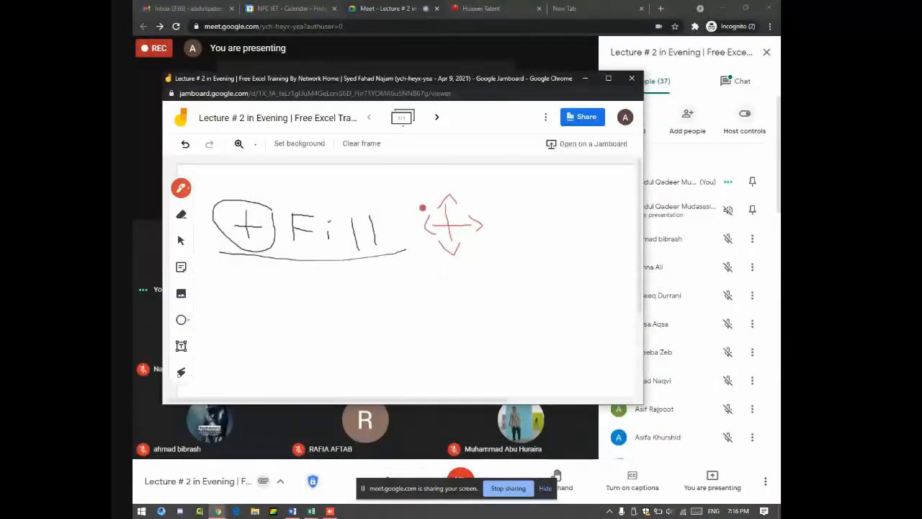
pyautogui.moveTo(445, 267)
pyautogui.mouseDown()
pyautogui.moveTo(500, 242)
pyautogui.moveTo(476, 190)
pyautogui.moveTo(470, 271)
pyautogui.mouseUp()
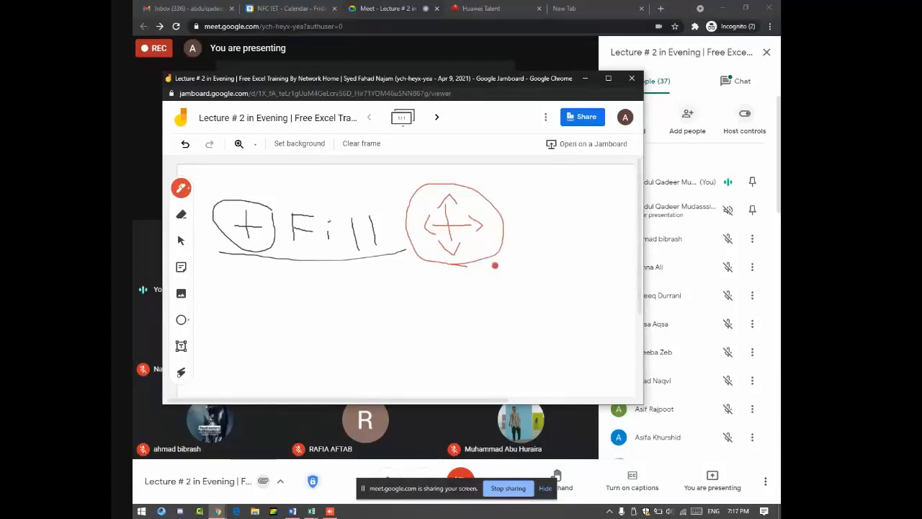
pyautogui.hotkey('alt', 'Tab')
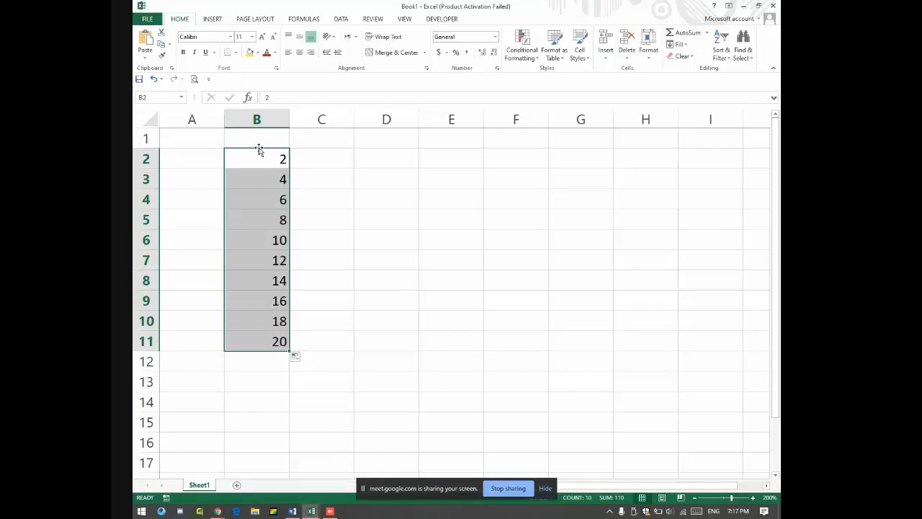
# Step: Move the 2–20 series from column B to column D and select B2:E11
pyautogui.moveTo(259, 149); pyautogui.dragTo(381, 159)
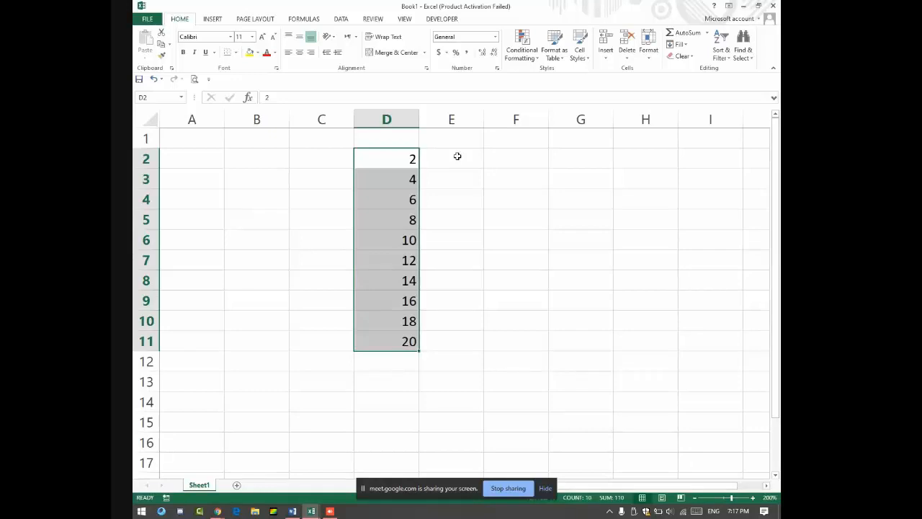
pyautogui.moveTo(192, 158); pyautogui.dragTo(386, 280)
pyautogui.moveTo(447, 162); pyautogui.dragTo(645, 300)
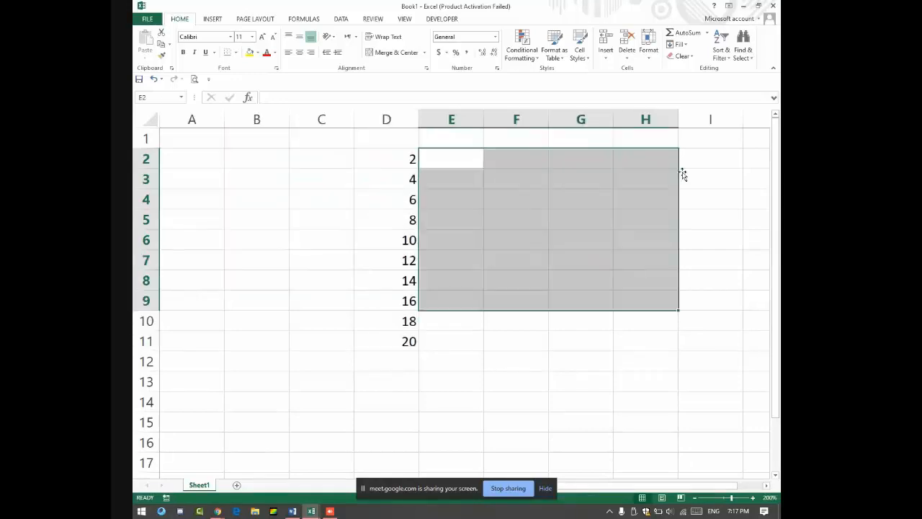
pyautogui.moveTo(681, 175); pyautogui.dragTo(674, 331)
pyautogui.moveTo(581, 199); pyautogui.dragTo(331, 290)
pyautogui.moveTo(252, 154); pyautogui.dragTo(455, 333)
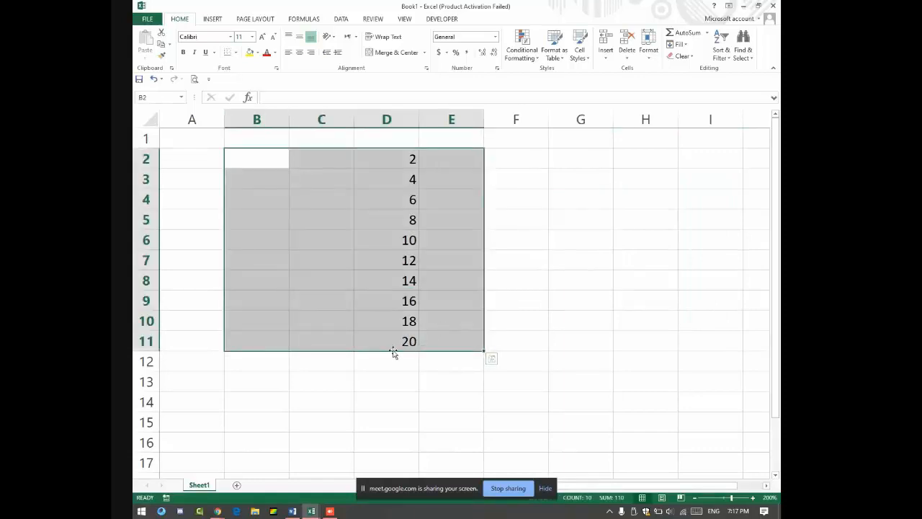
# Step: Admit the waiting Meet participant, then delete the column D values and return to A1
pyautogui.hotkey('alt', 'Tab')
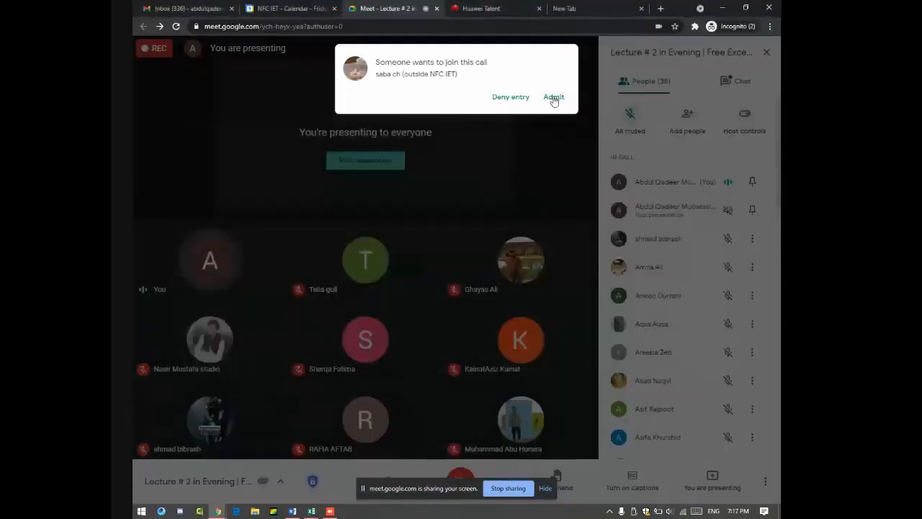
pyautogui.click(554, 96)
pyautogui.hotkey('alt', 'Tab')
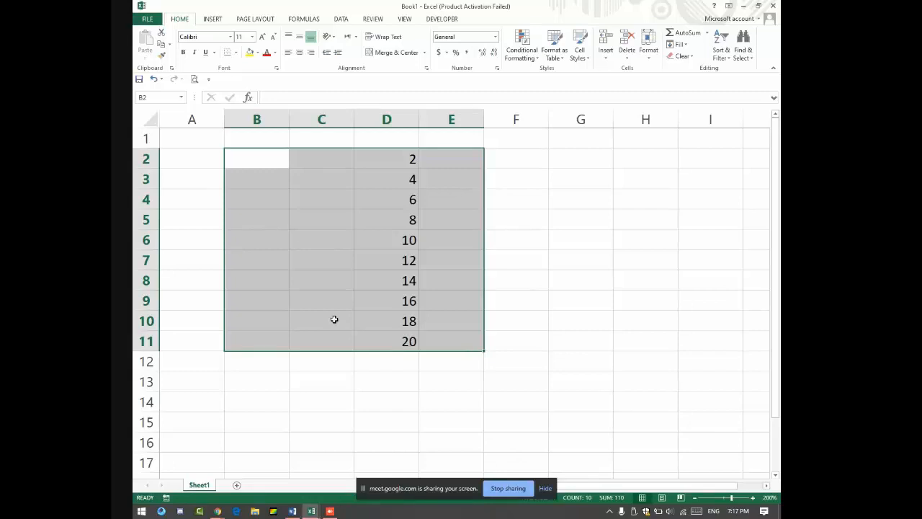
pyautogui.press('Delete')
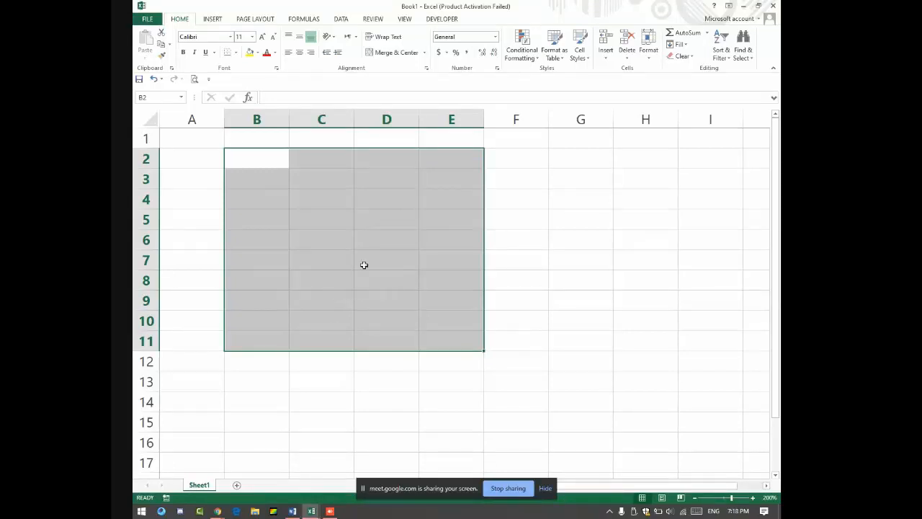
pyautogui.click(208, 144)
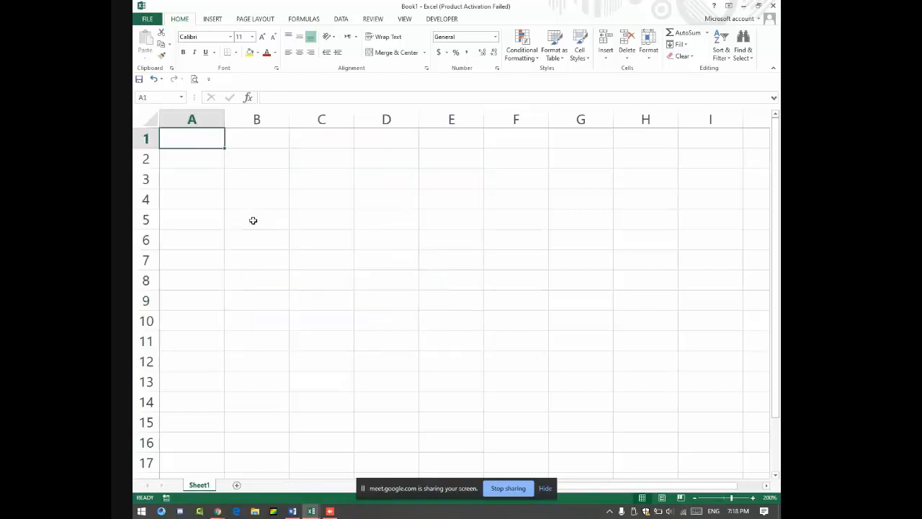
# Step: Show the Recent Workbooks list with Ctrl+O
pyautogui.hotkey('alt', 'Tab')
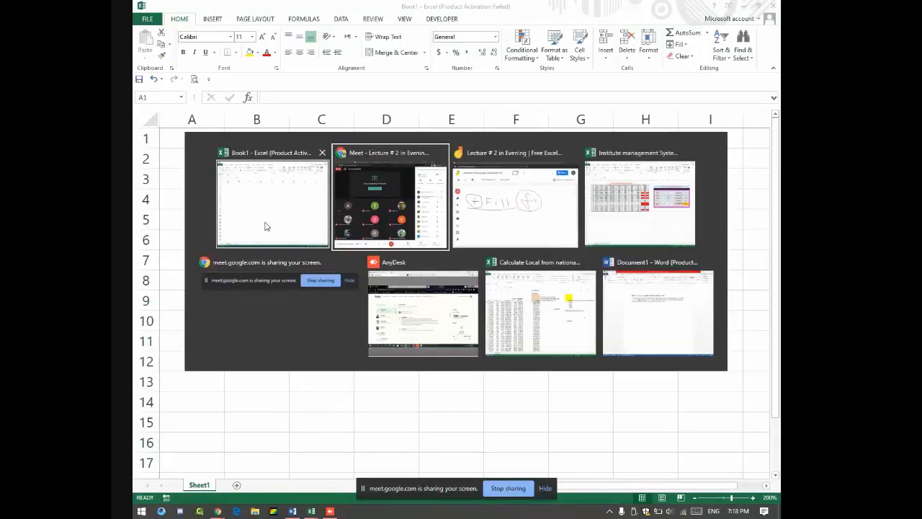
pyautogui.press('Tab')
pyautogui.press('Tab')
pyautogui.press('Tab')
pyautogui.press('Tab')
pyautogui.press('Tab')
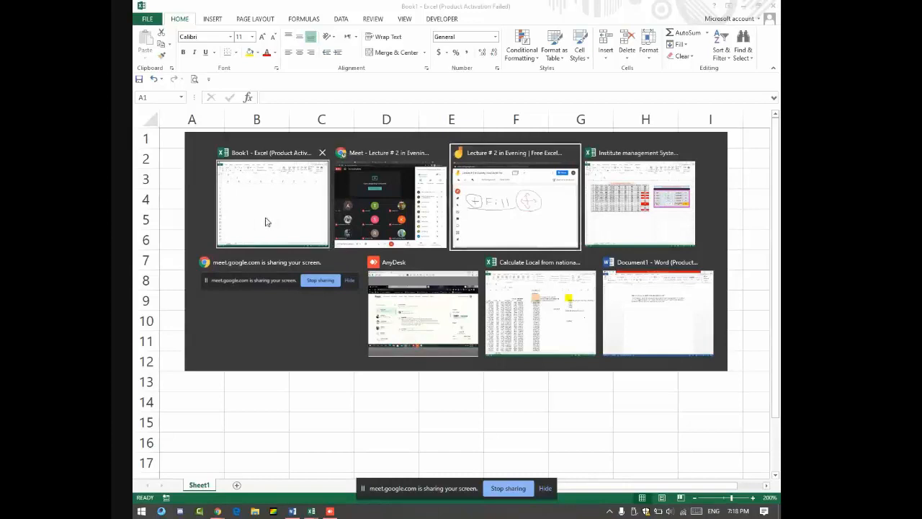
pyautogui.press('Tab')
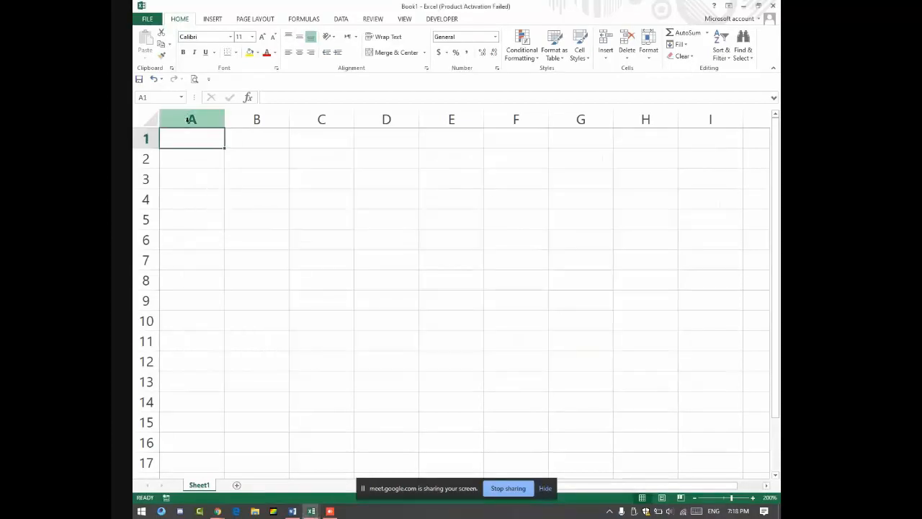
pyautogui.hotkey('ctrl', 'o')
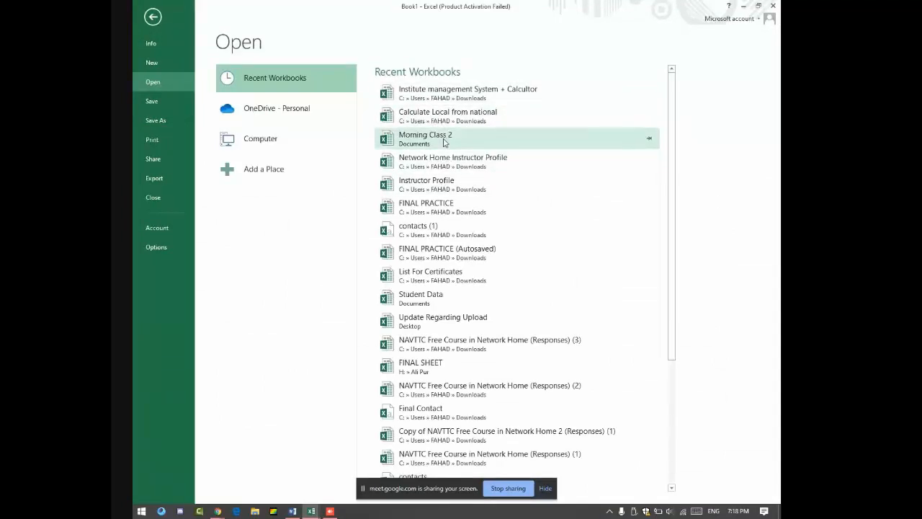
pyautogui.click(443, 142)
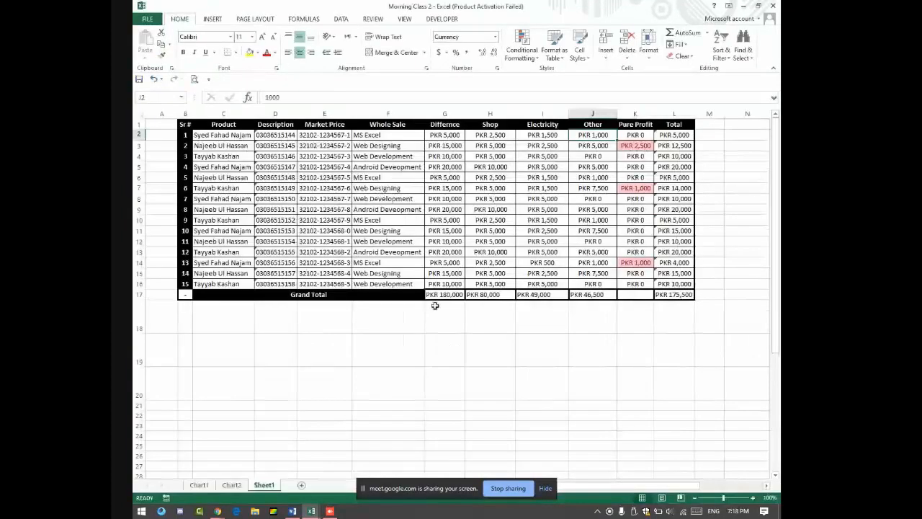
pyautogui.click(755, 498)
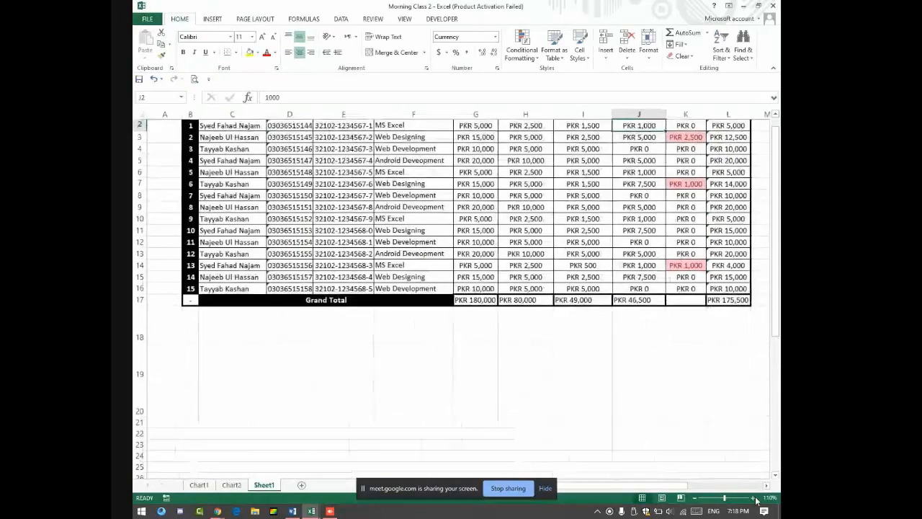
pyautogui.click(755, 499)
pyautogui.click(755, 499)
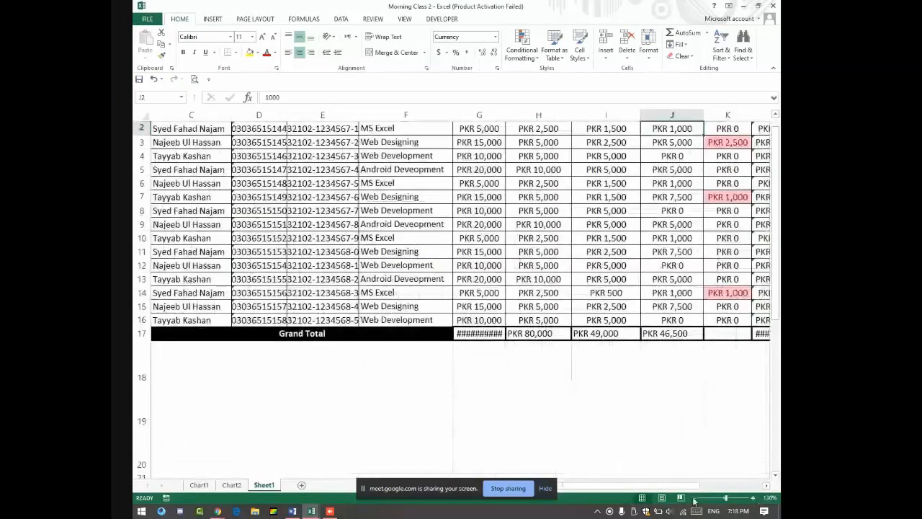
pyautogui.click(694, 498)
pyautogui.click(695, 497)
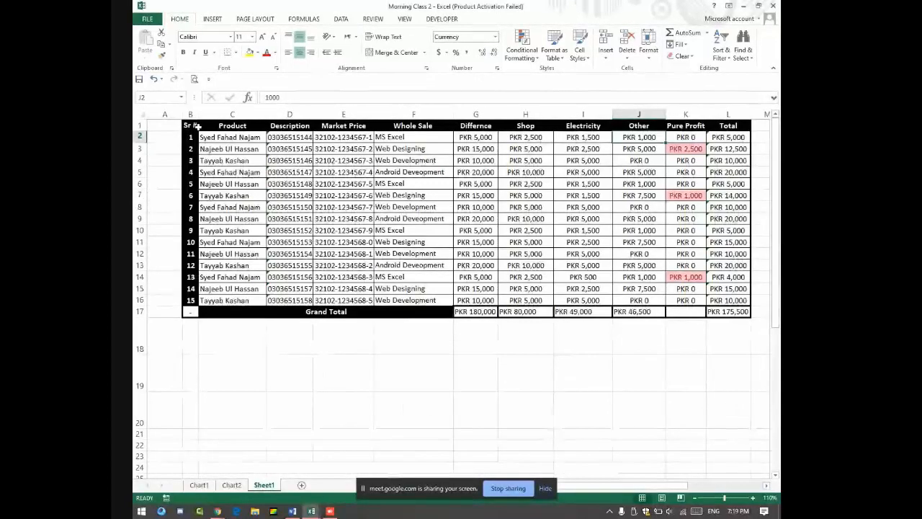
pyautogui.moveTo(184, 125)
pyautogui.mouseDown()
pyautogui.moveTo(454, 193)
pyautogui.moveTo(744, 299)
pyautogui.moveTo(736, 310)
pyautogui.mouseUp()
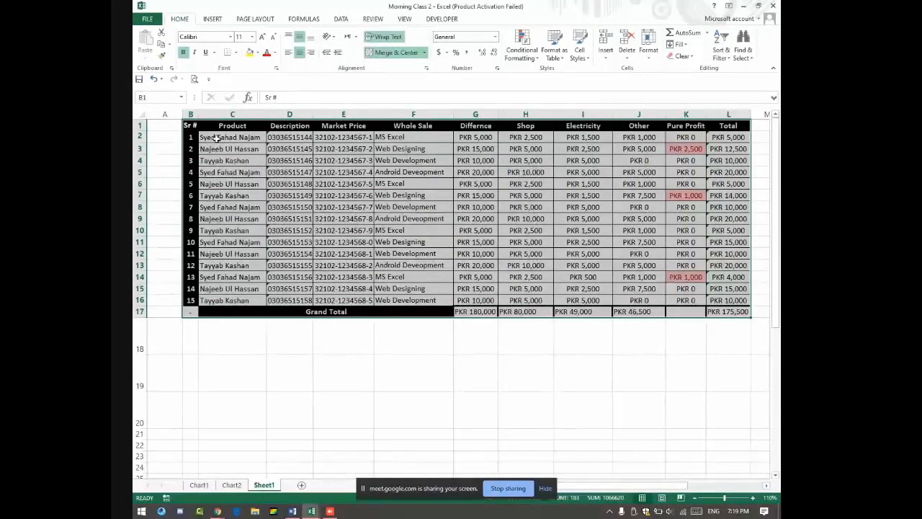
pyautogui.moveTo(216, 137); pyautogui.dragTo(260, 265)
pyautogui.moveTo(290, 139); pyautogui.dragTo(291, 175)
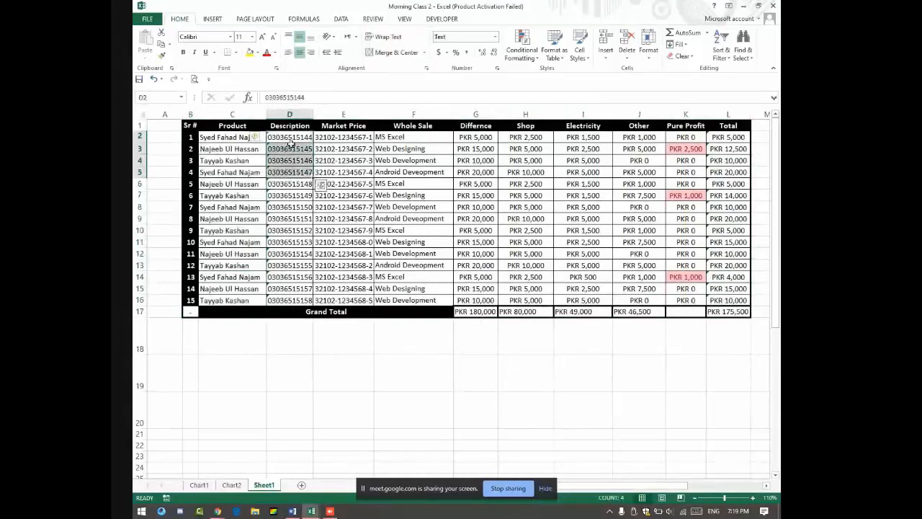
pyautogui.moveTo(214, 122); pyautogui.dragTo(590, 125)
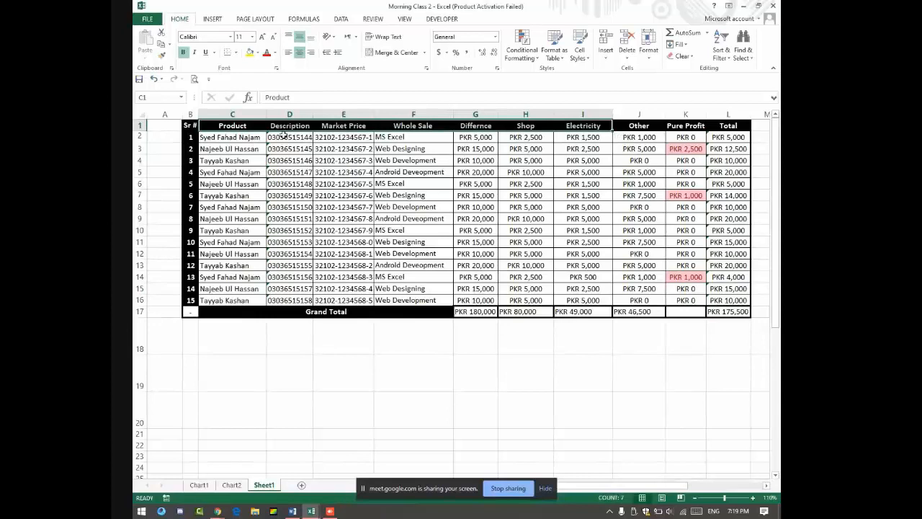
pyautogui.moveTo(285, 136); pyautogui.dragTo(300, 288)
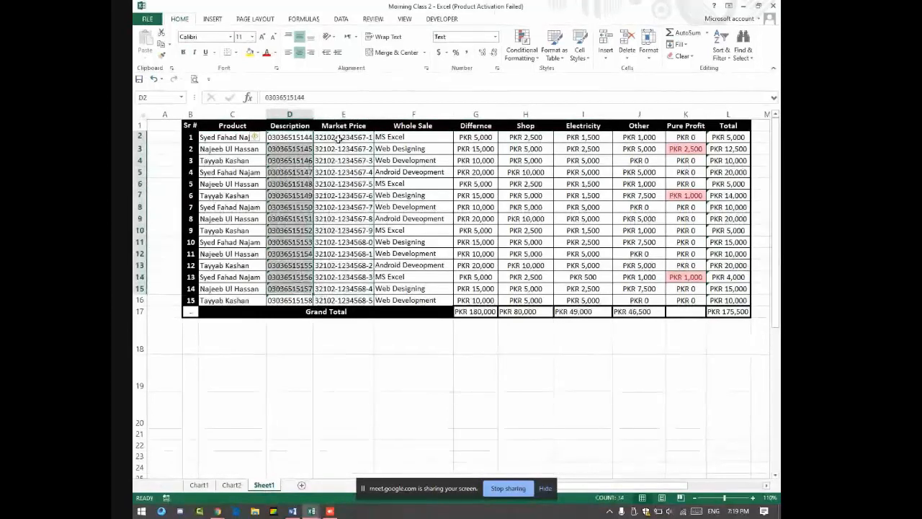
pyautogui.moveTo(338, 139); pyautogui.dragTo(347, 286)
pyautogui.moveTo(395, 137); pyautogui.dragTo(406, 290)
pyautogui.moveTo(471, 136); pyautogui.dragTo(474, 312)
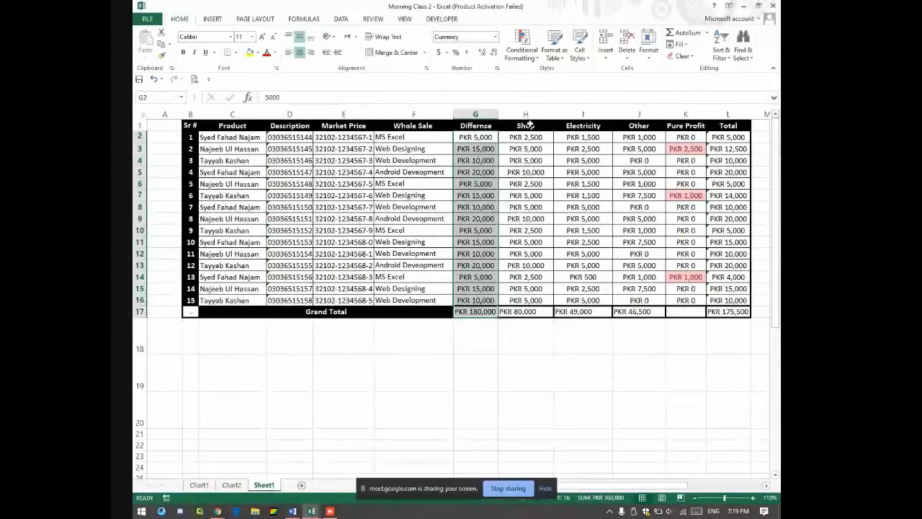
pyautogui.moveTo(526, 137); pyautogui.dragTo(537, 286)
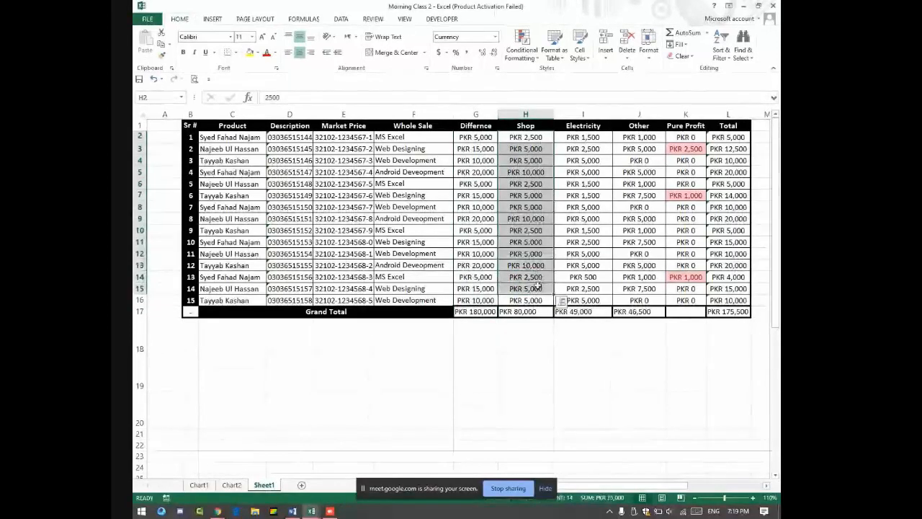
pyautogui.moveTo(529, 139); pyautogui.dragTo(644, 299)
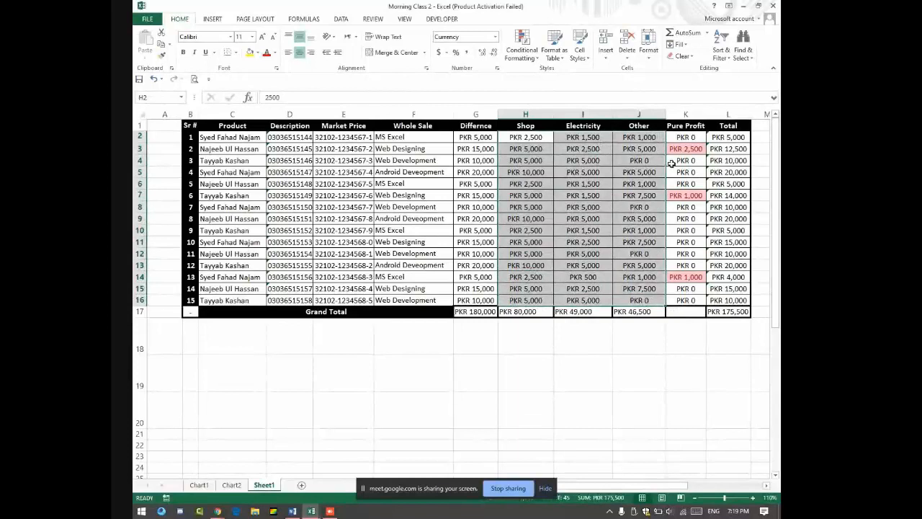
pyautogui.click(689, 137)
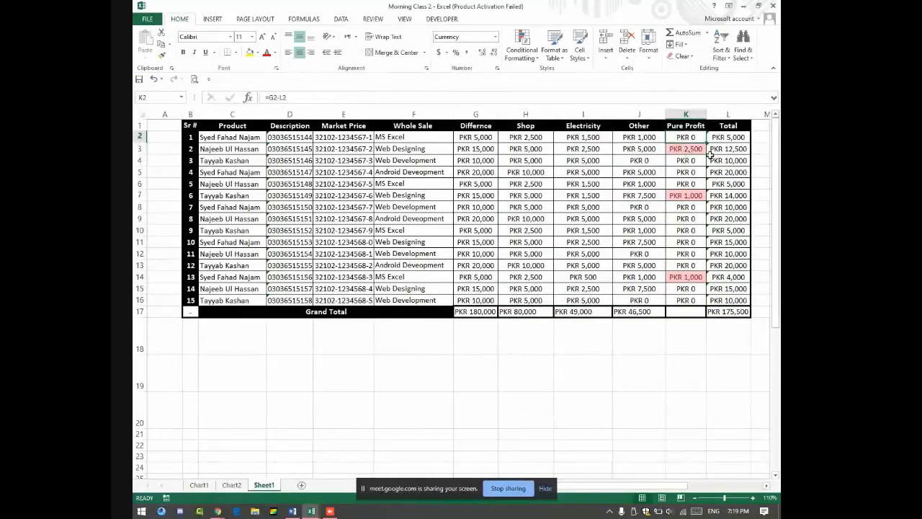
pyautogui.moveTo(689, 141); pyautogui.dragTo(693, 302)
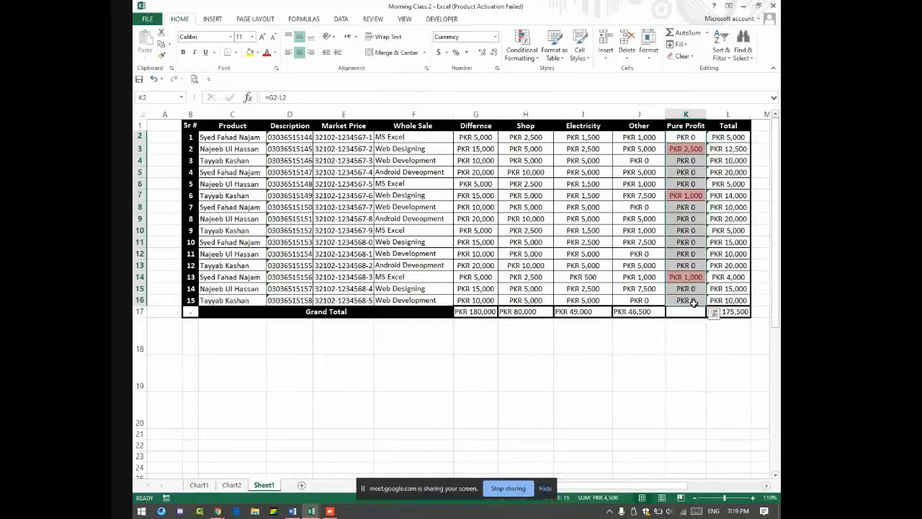
pyautogui.moveTo(725, 137); pyautogui.dragTo(736, 301)
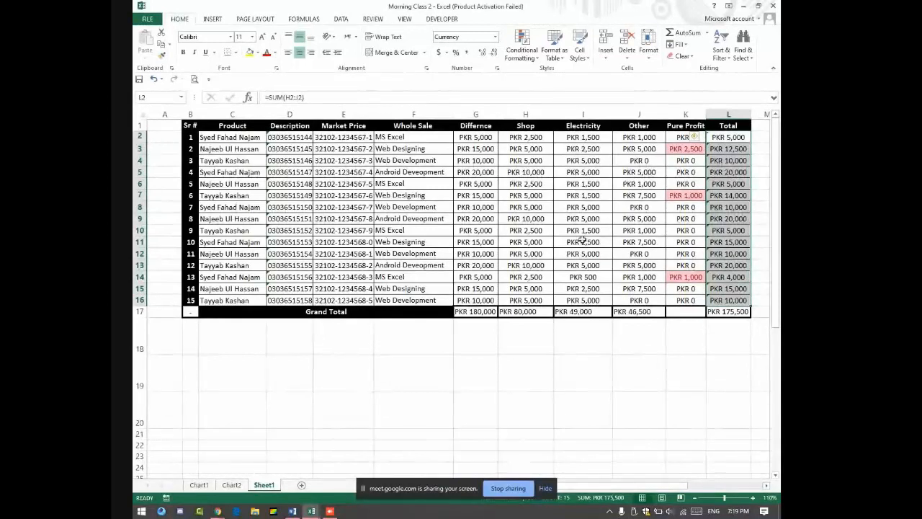
pyautogui.moveTo(585, 136); pyautogui.dragTo(589, 302)
pyautogui.click(583, 312)
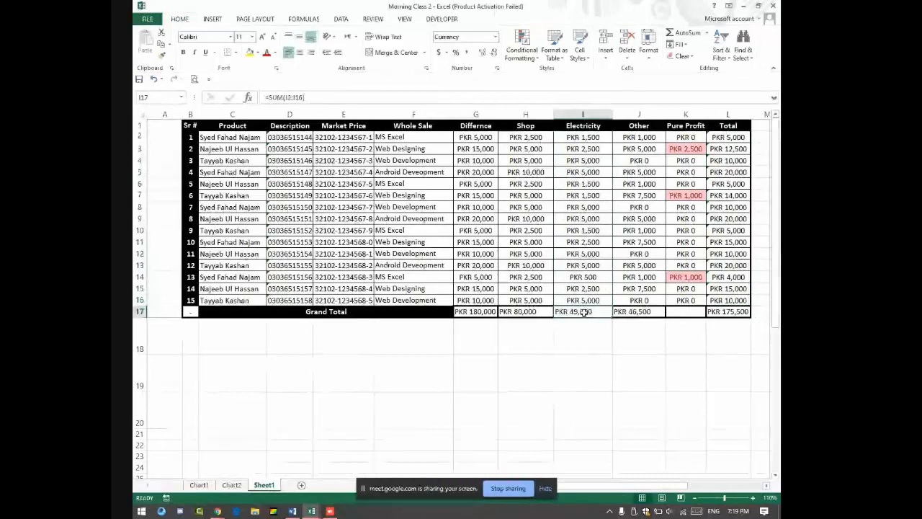
pyautogui.click(632, 311)
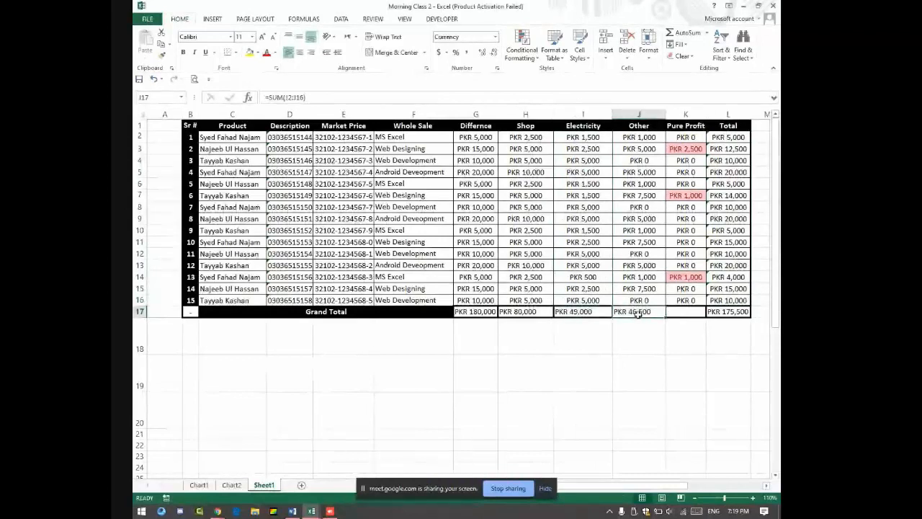
pyautogui.click(744, 312)
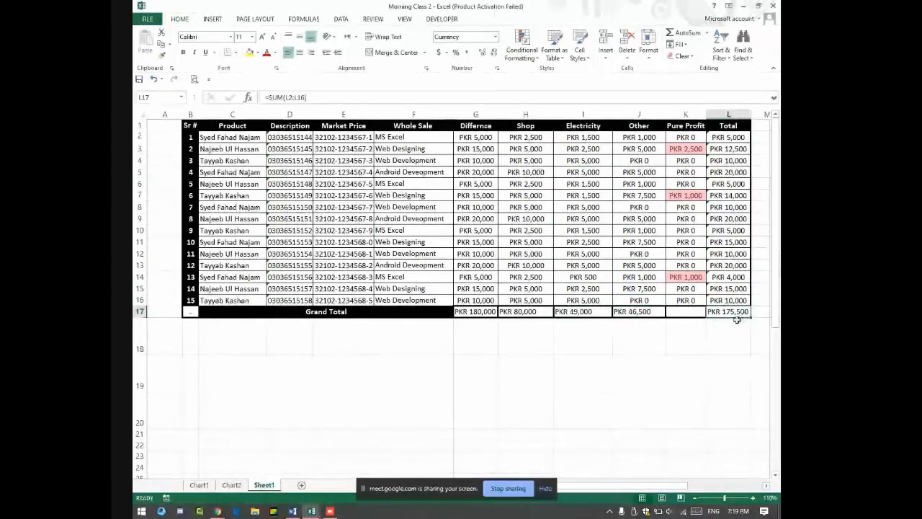
pyautogui.click(479, 311)
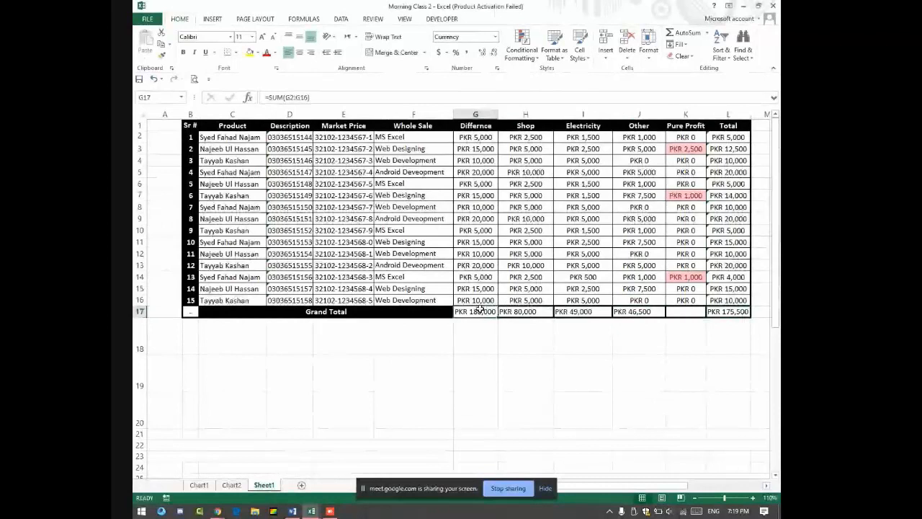
pyautogui.click(724, 312)
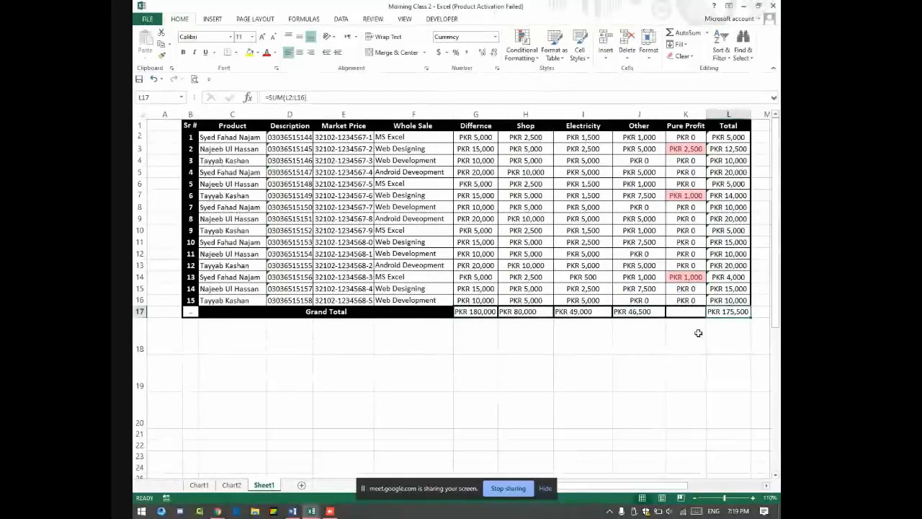
# Step: Look over some Pure Profit values, then reduce the blank Book1 sheet's zoom slightly
pyautogui.moveTo(684, 137); pyautogui.dragTo(698, 299)
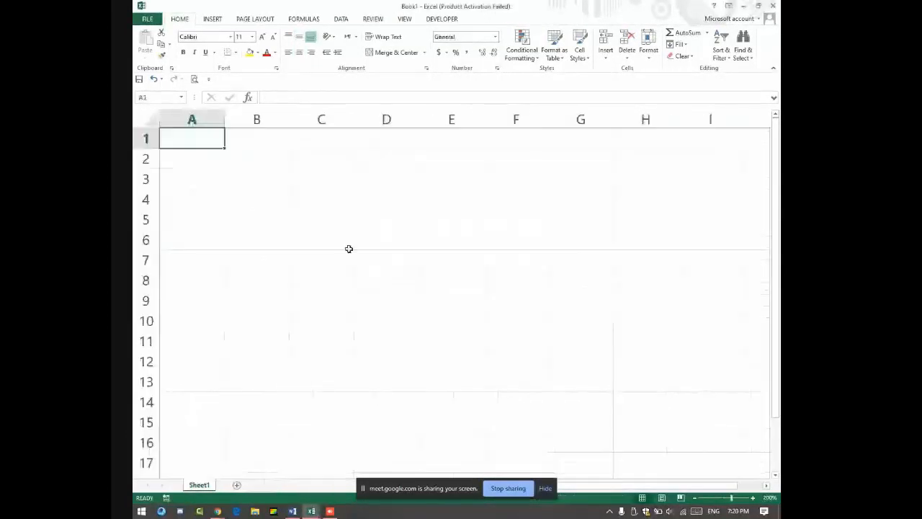
pyautogui.scroll(5, 367, 229)
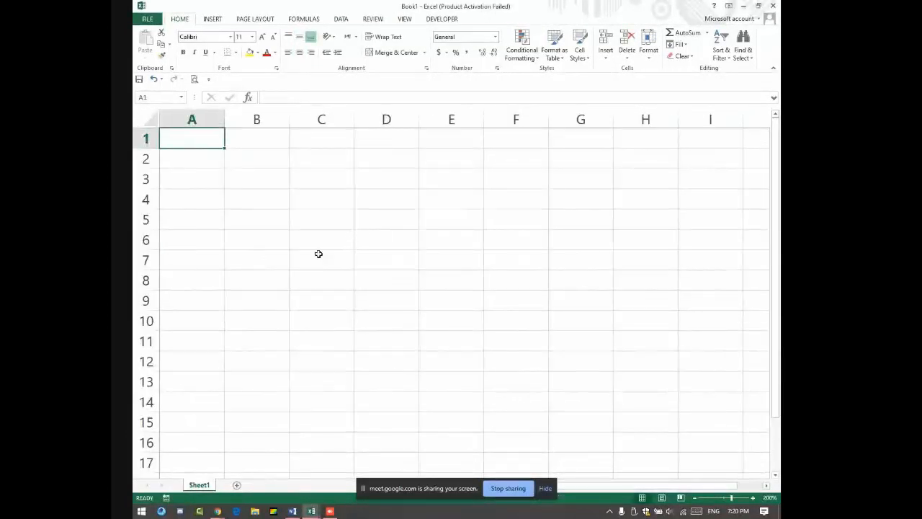
pyautogui.click(694, 498)
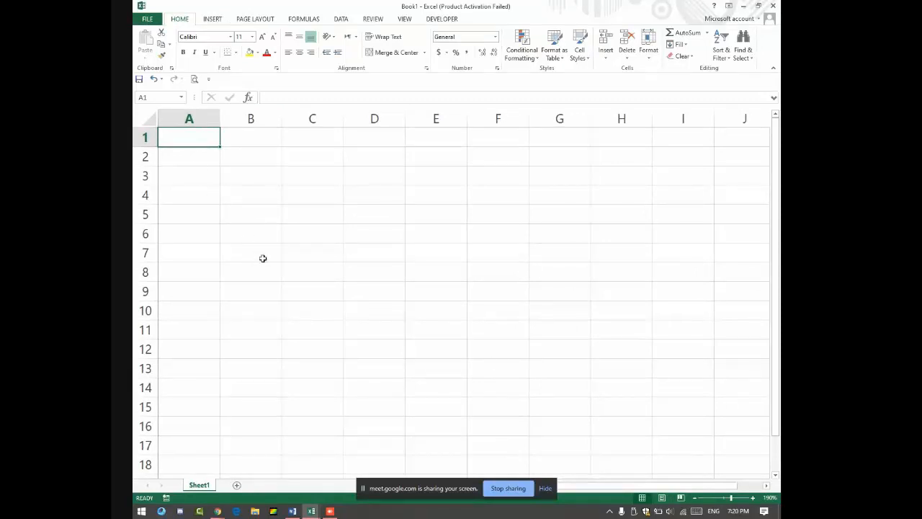
# Step: Type the headings Sr #, Name, Contact, CNIC and Course across A1:E1, then select I3:J7
pyautogui.hotkey('alt', 'Tab')
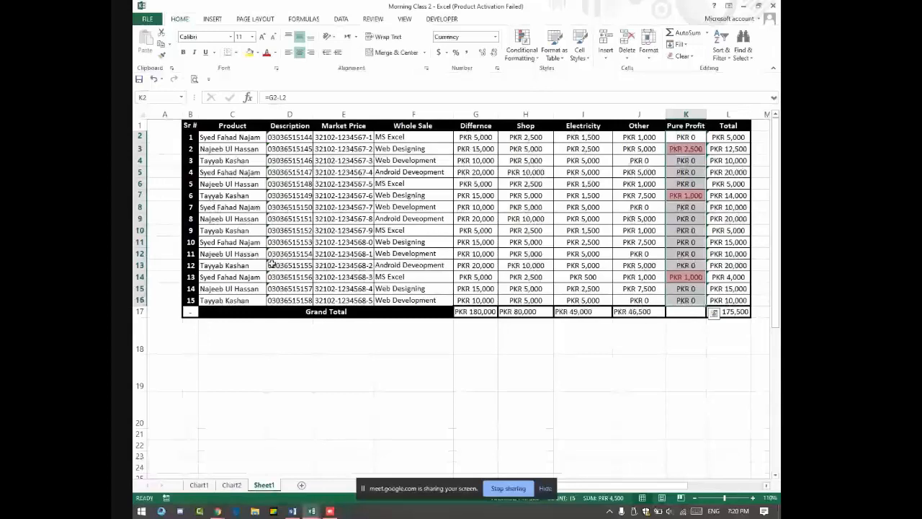
pyautogui.hotkey('alt', 'Tab')
pyautogui.write('Sr')
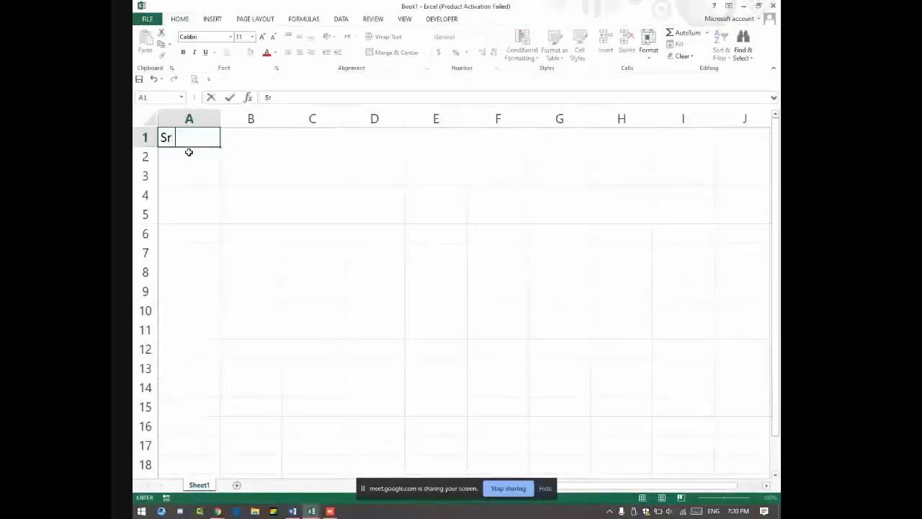
pyautogui.write(' #')
pyautogui.press('Tab')
pyautogui.write('Name')
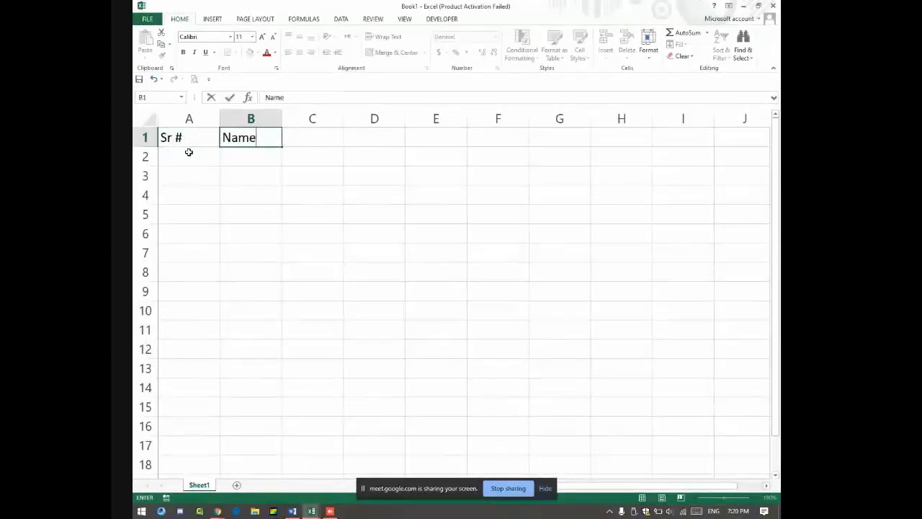
pyautogui.press('Tab')
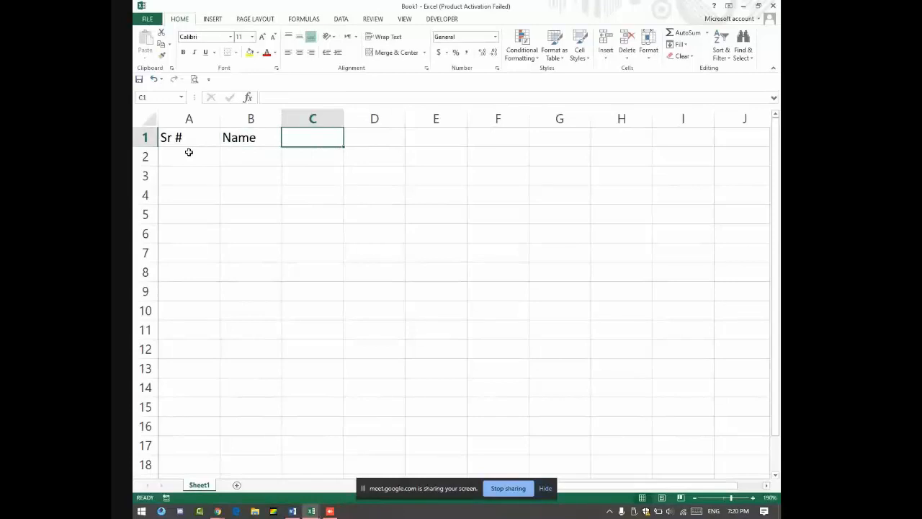
pyautogui.write('C')
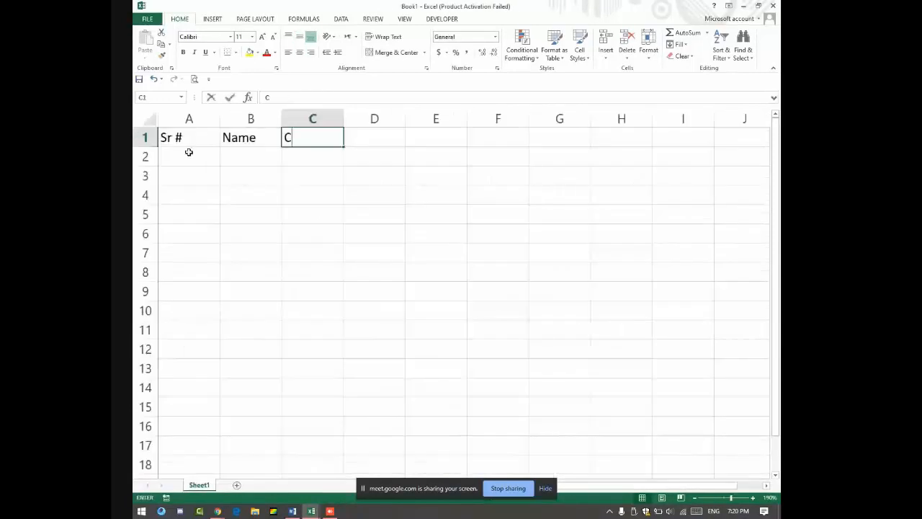
pyautogui.write('ontact')
pyautogui.press('Tab')
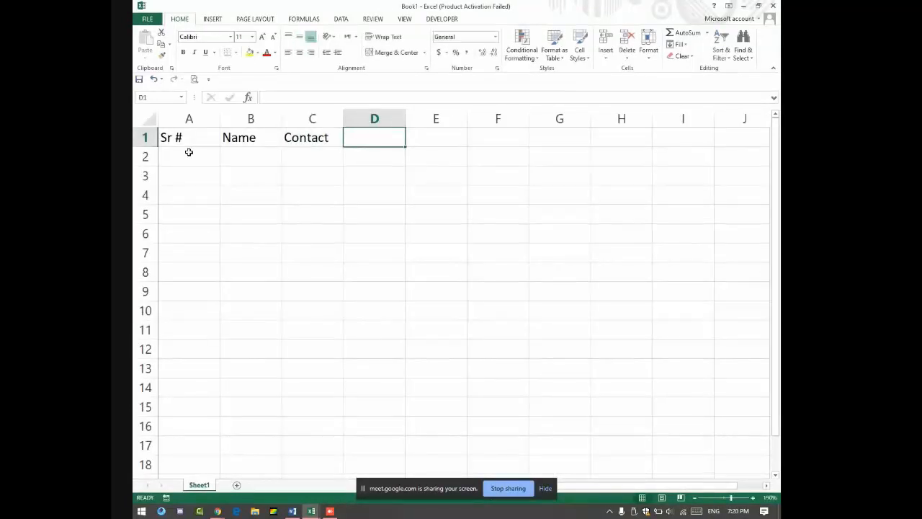
pyautogui.write('CNIC')
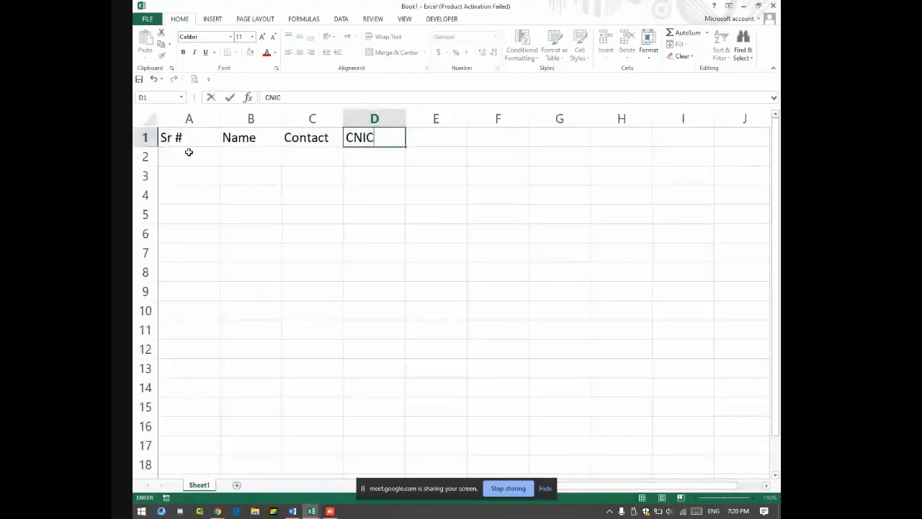
pyautogui.press('Tab')
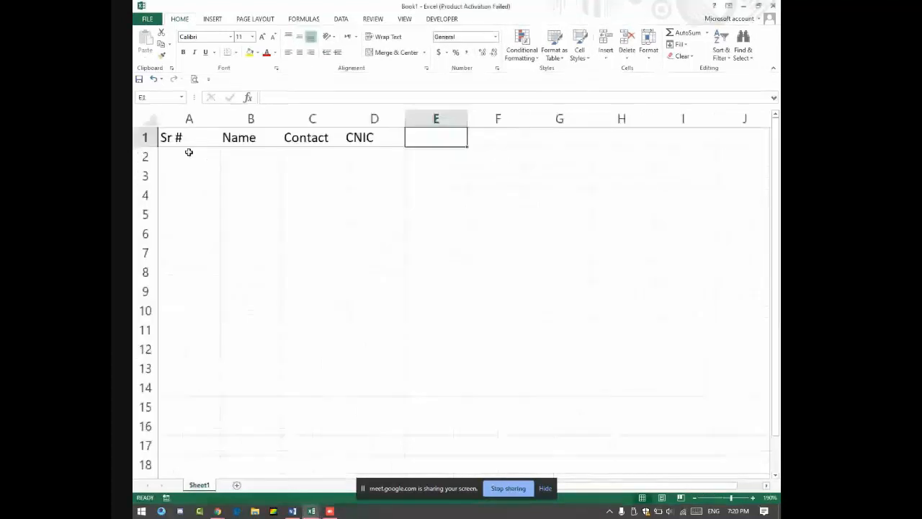
pyautogui.write('Course')
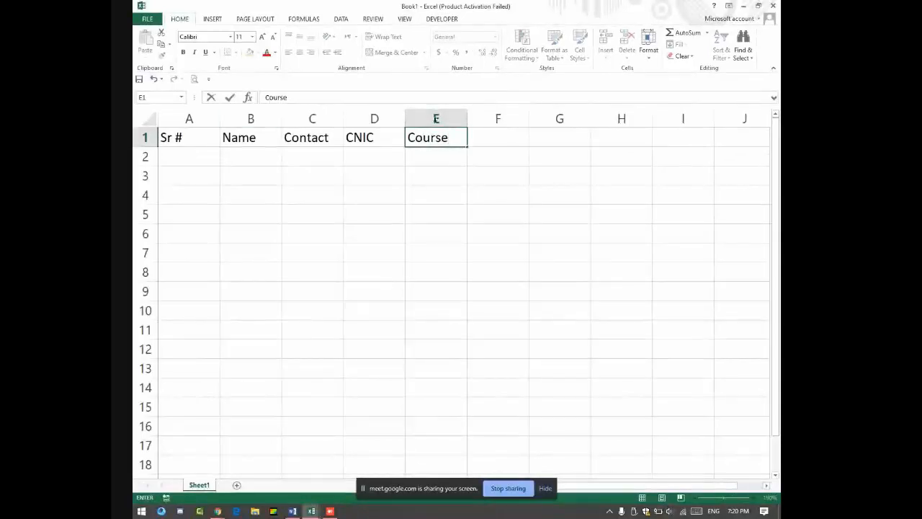
pyautogui.moveTo(669, 179)
pyautogui.mouseDown()
pyautogui.moveTo(697, 243)
pyautogui.moveTo(733, 255)
pyautogui.mouseUp()
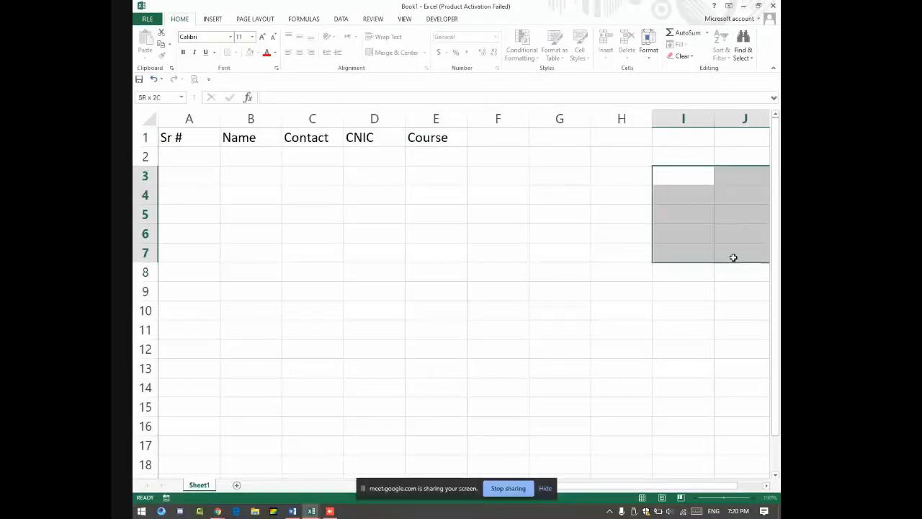
# Step: Merge I3:J7 into one block reading 'Alt + Tab', middle-aligned, bold, at font size 20
pyautogui.click(391, 52)
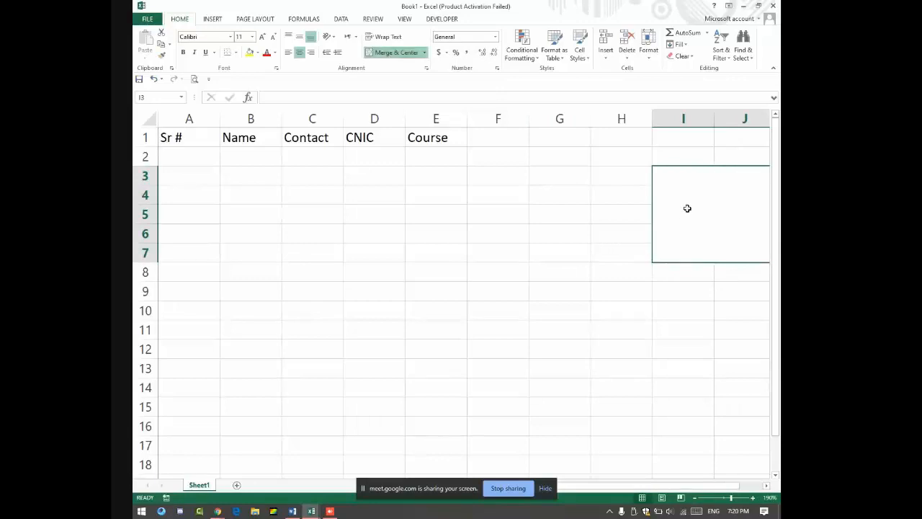
pyautogui.write('Alt')
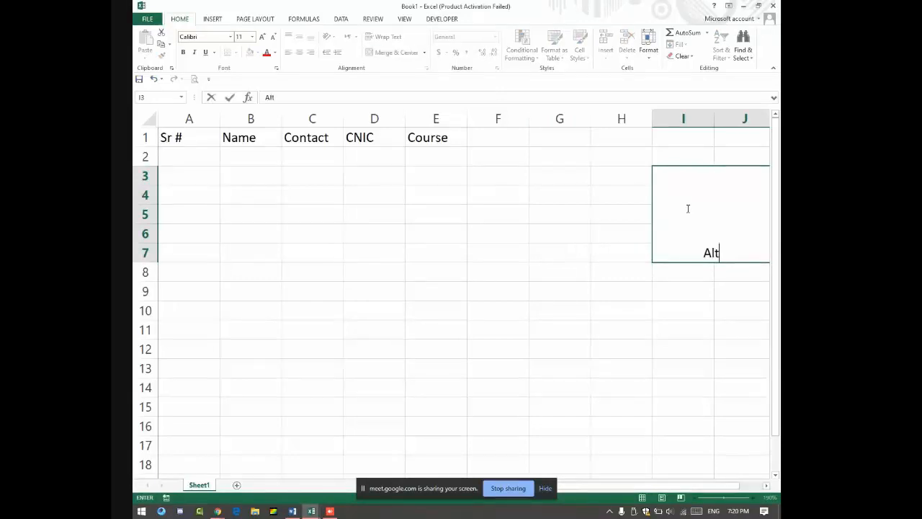
pyautogui.write(' + Tab')
pyautogui.press('Return')
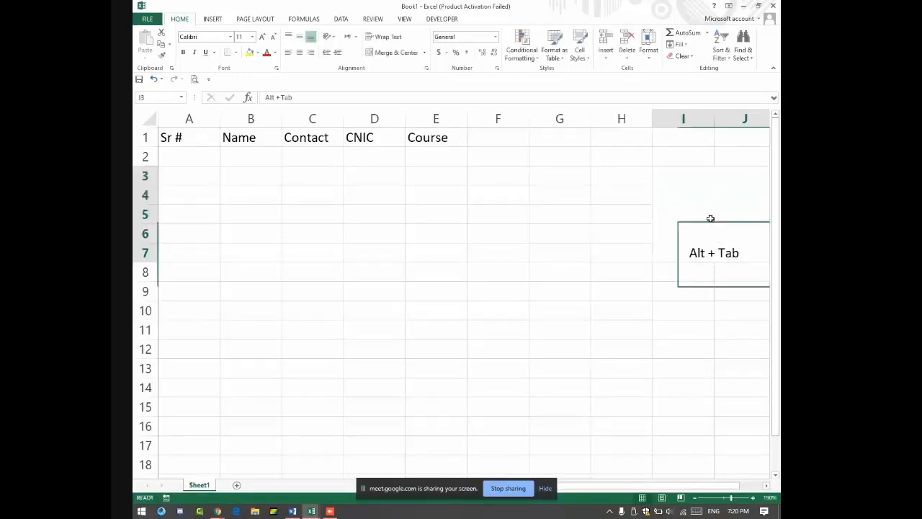
pyautogui.click(710, 218)
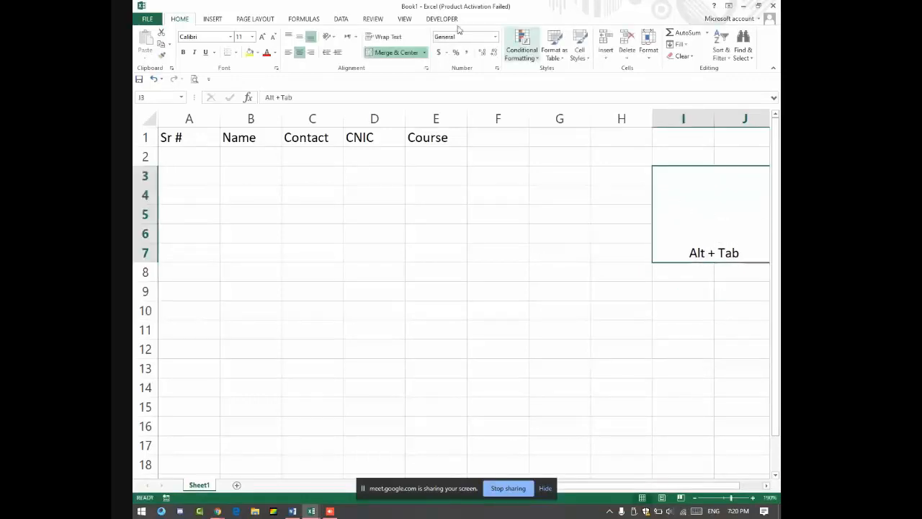
pyautogui.click(300, 36)
pyautogui.click(262, 36)
pyautogui.click(262, 36)
pyautogui.click(261, 36)
pyautogui.click(261, 36)
pyautogui.click(261, 36)
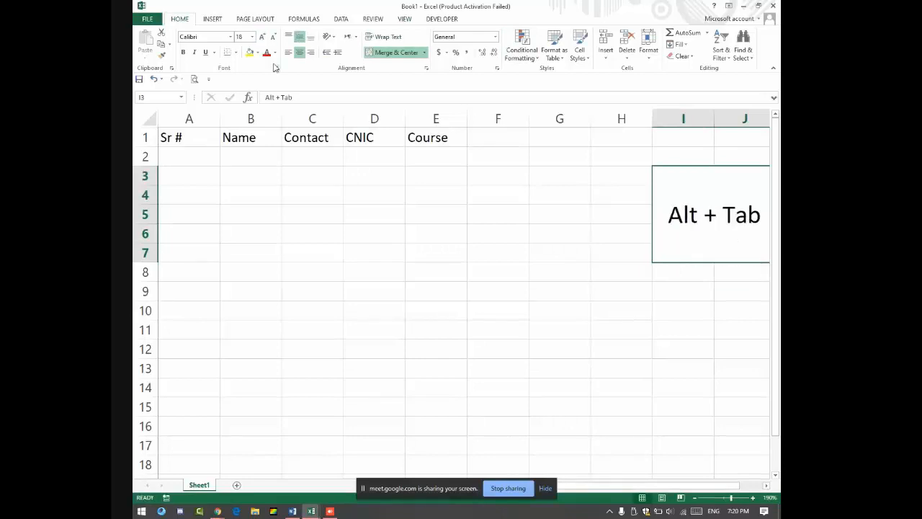
pyautogui.click(183, 52)
# Step: Switch back and forth between the Book1 and Morning Class 2 workbooks
pyautogui.hotkey('alt', 'Tab')
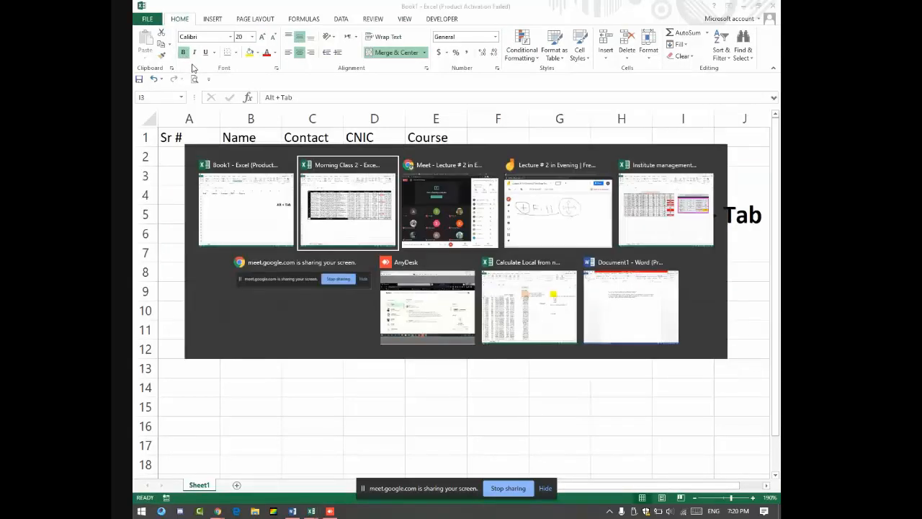
pyautogui.press('Escape')
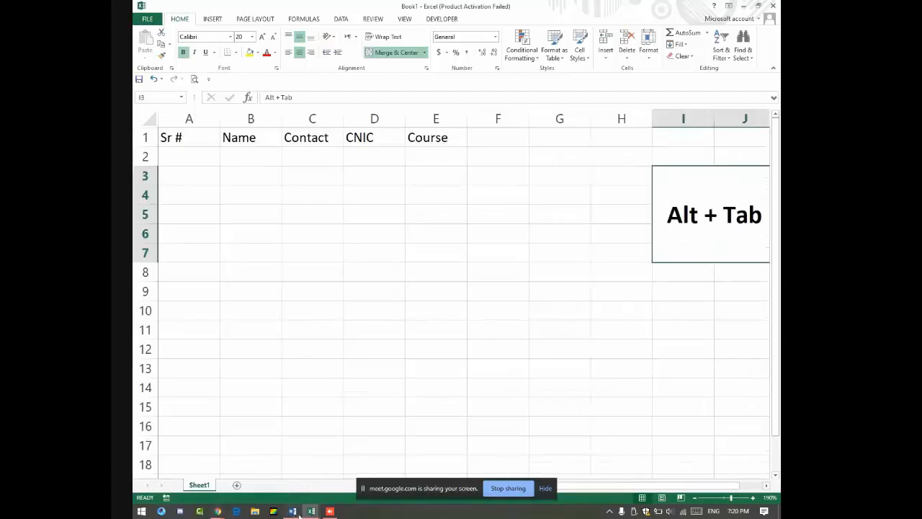
pyautogui.click(308, 511)
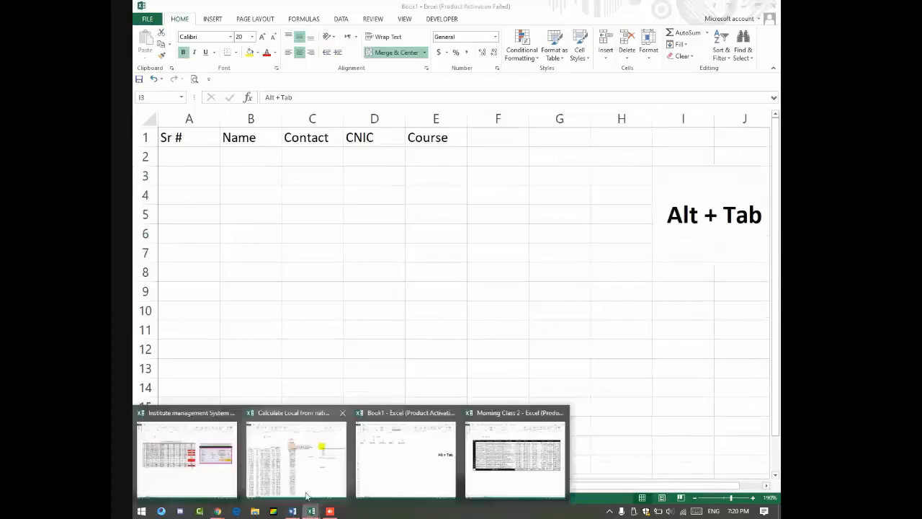
pyautogui.click(533, 452)
pyautogui.hotkey('alt', 'Tab')
pyautogui.hotkey('alt', 'Tab')
pyautogui.hotkey('alt', 'Tab')
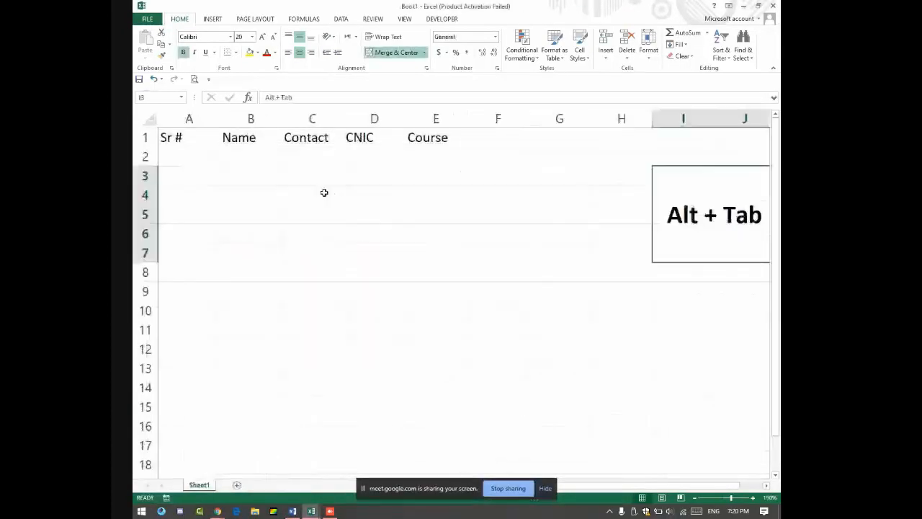
pyautogui.hotkey('alt', 'Tab')
pyautogui.hotkey('alt', 'Tab')
# Step: Enter 1st in Book1 cell F1, then glance at the other windows before returning
pyautogui.click(487, 141)
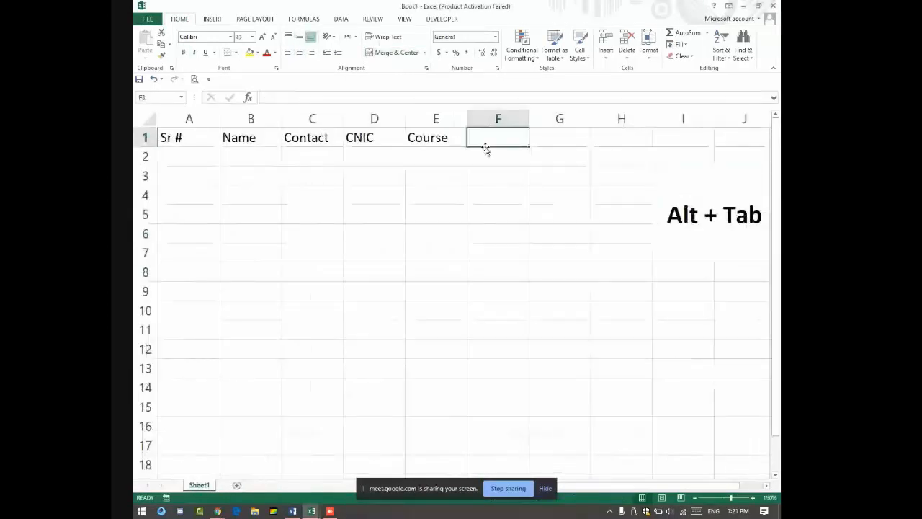
pyautogui.write('1st')
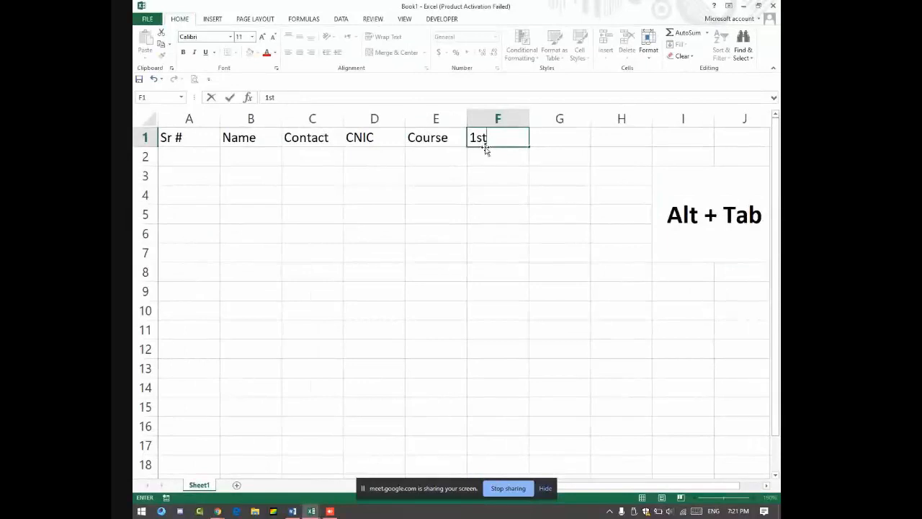
pyautogui.hotkey('alt', 'Tab')
pyautogui.hotkey('alt', 'Tab')
pyautogui.hotkey('alt', 'Tab')
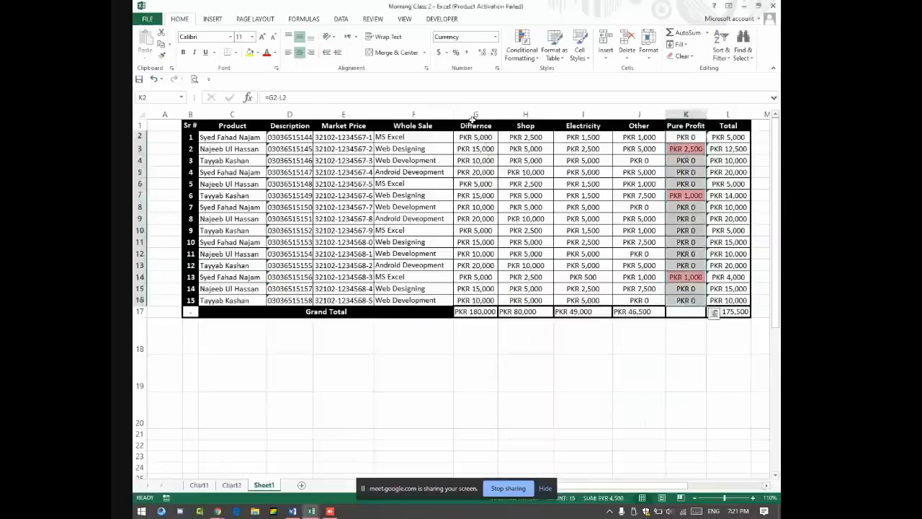
pyautogui.hotkey('alt', 'Tab')
pyautogui.hotkey('alt', 'Tab')
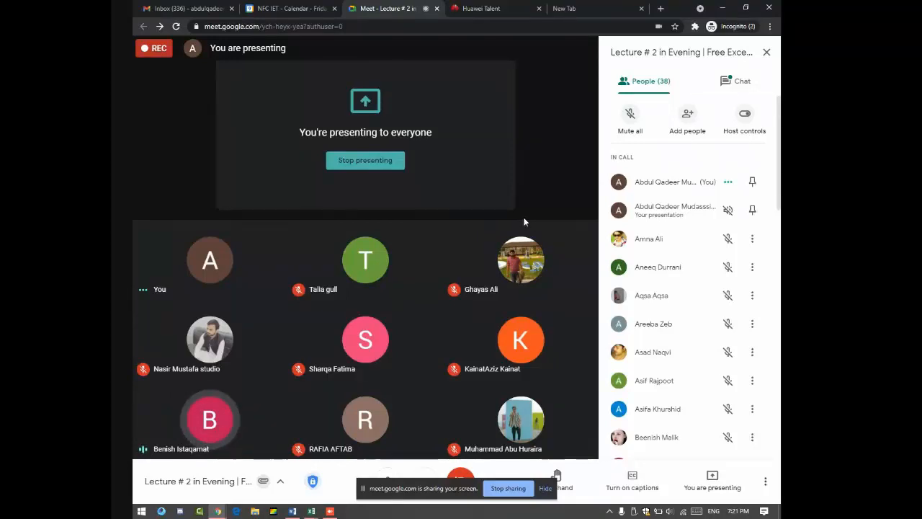
pyautogui.hotkey('alt', 'Tab')
pyautogui.hotkey('alt', 'Tab')
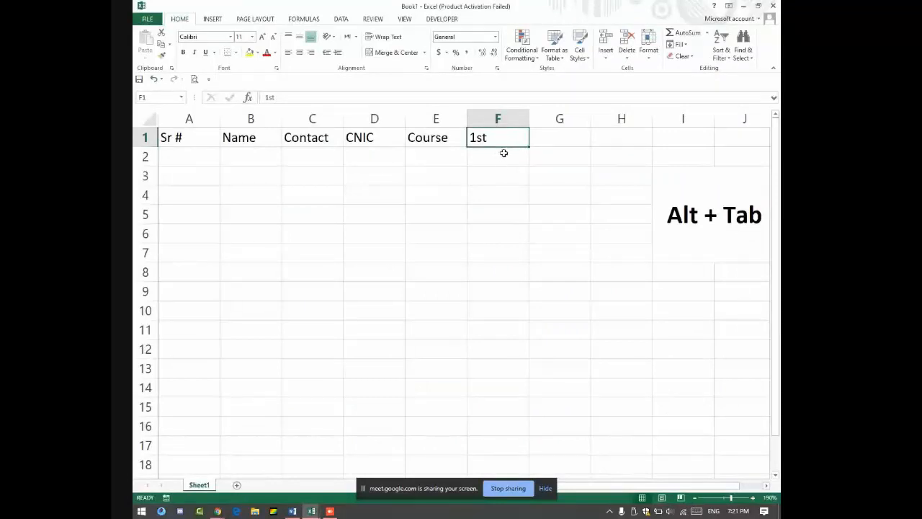
# Step: Complete the headings 1st Installment, 2nd Installment and 3rd Installment in F1:H1
pyautogui.doubleClick(510, 142)
pyautogui.write('I')
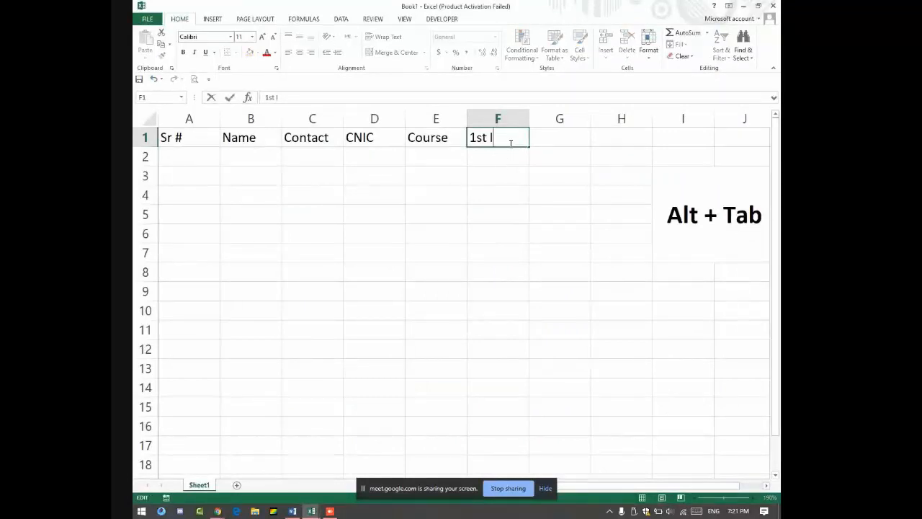
pyautogui.write('nstallment')
pyautogui.press('Tab')
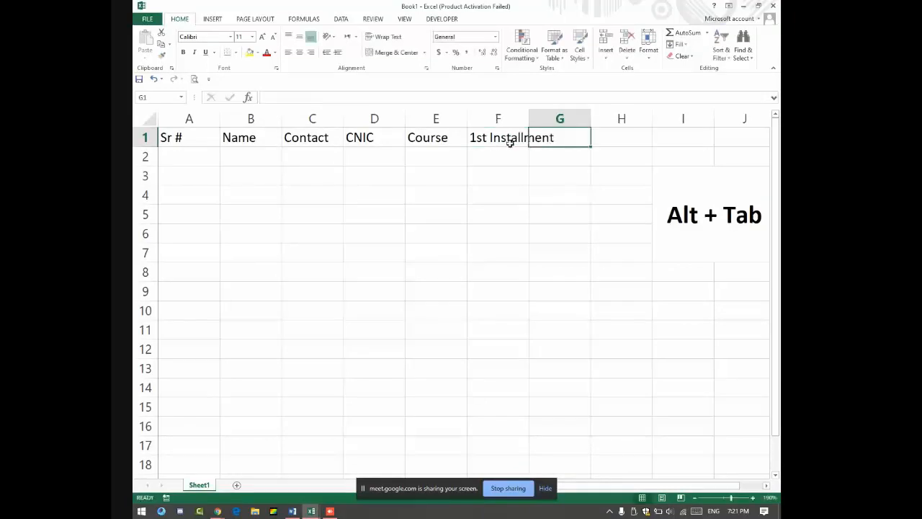
pyautogui.write('2nd Ins')
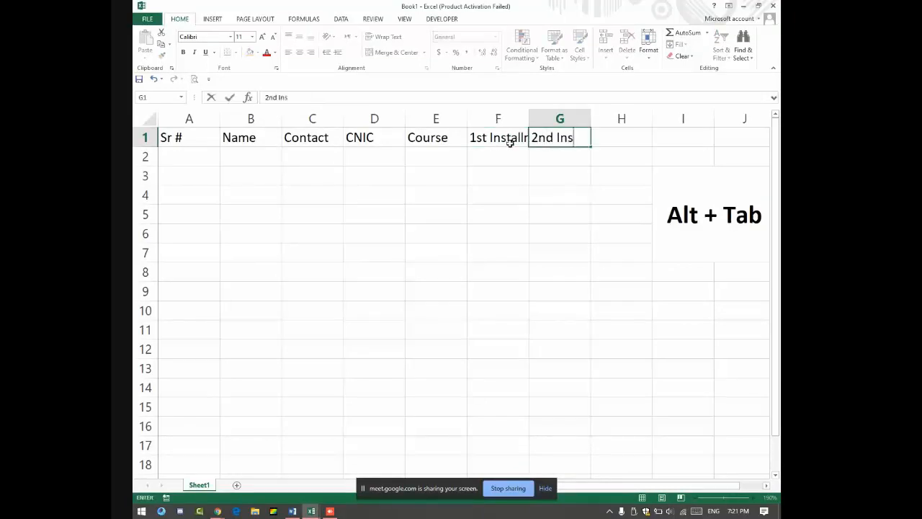
pyautogui.write('tallment')
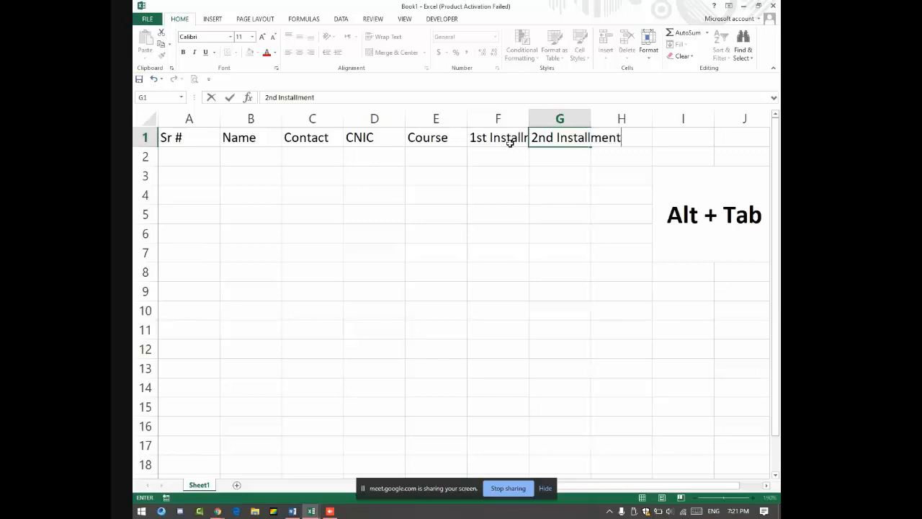
pyautogui.press('Tab')
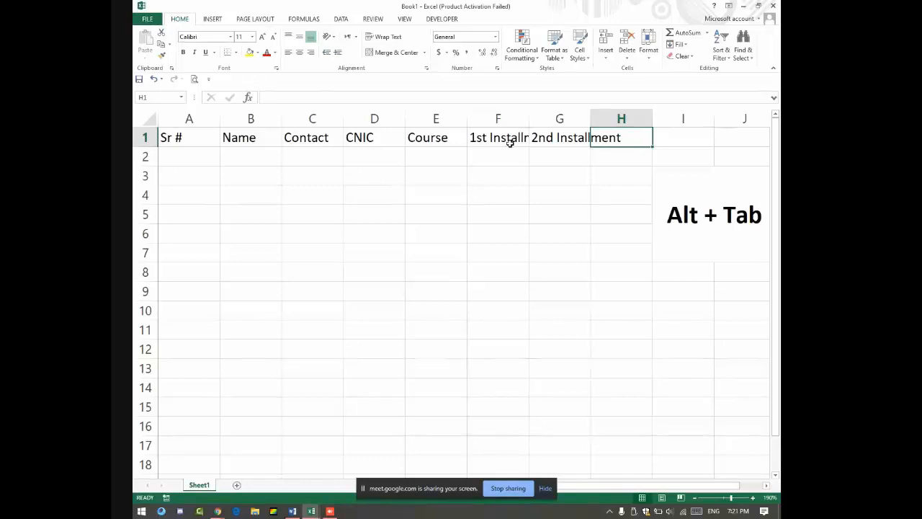
pyautogui.write('3rd In')
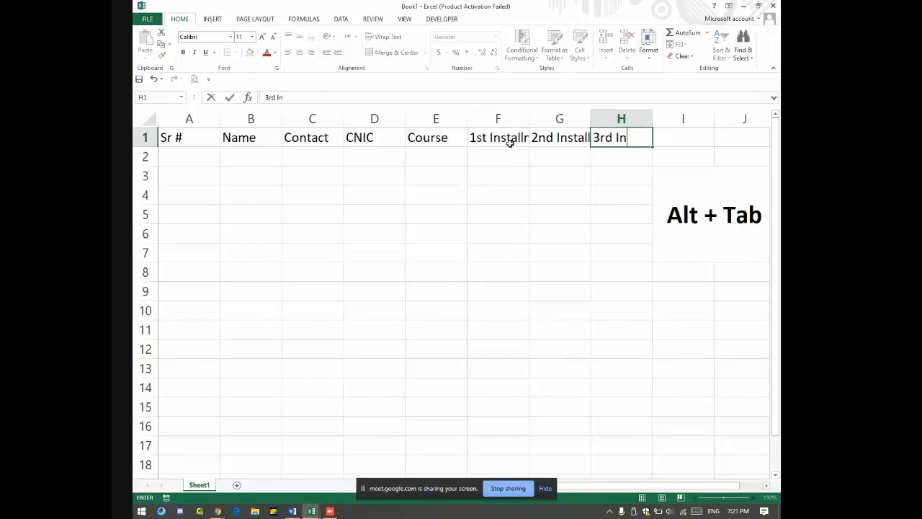
pyautogui.write('stallment')
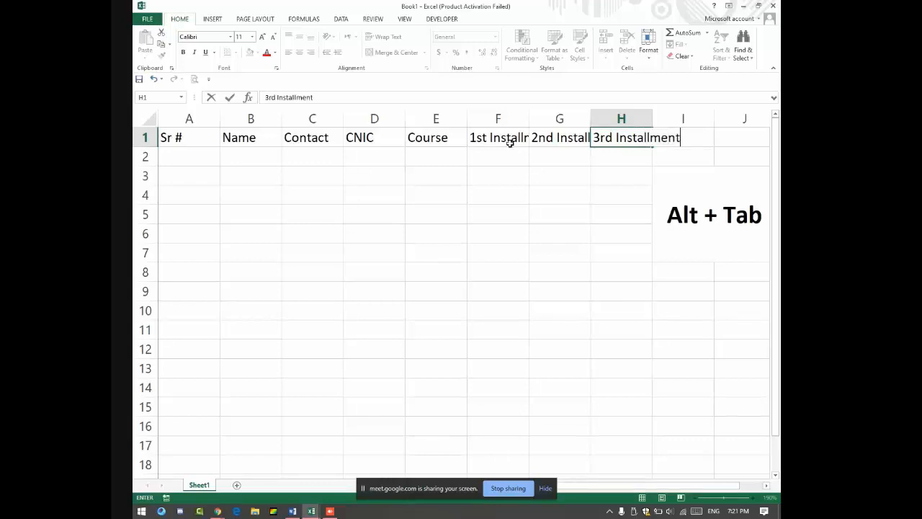
pyautogui.press('Tab')
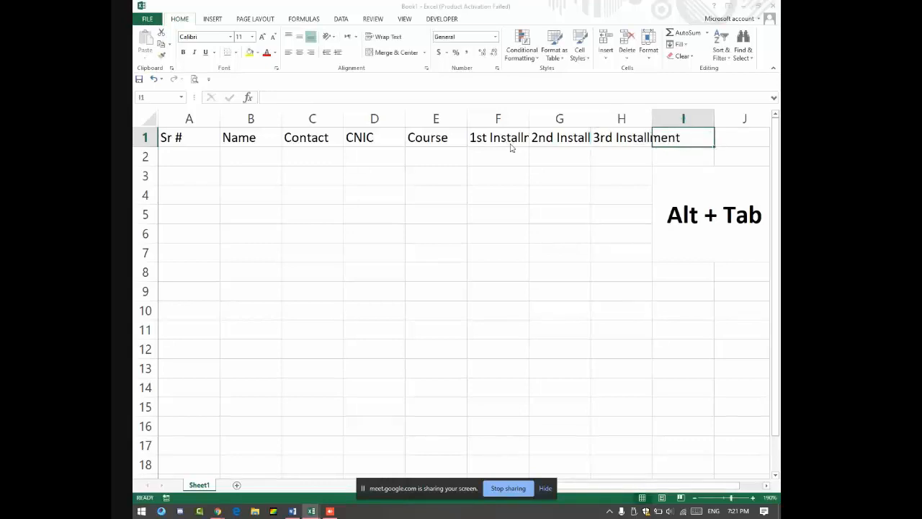
pyautogui.hotkey('alt', 'Tab')
pyautogui.hotkey('alt', 'Tab')
pyautogui.hotkey('alt', 'Tab')
pyautogui.hotkey('alt', 'Tab')
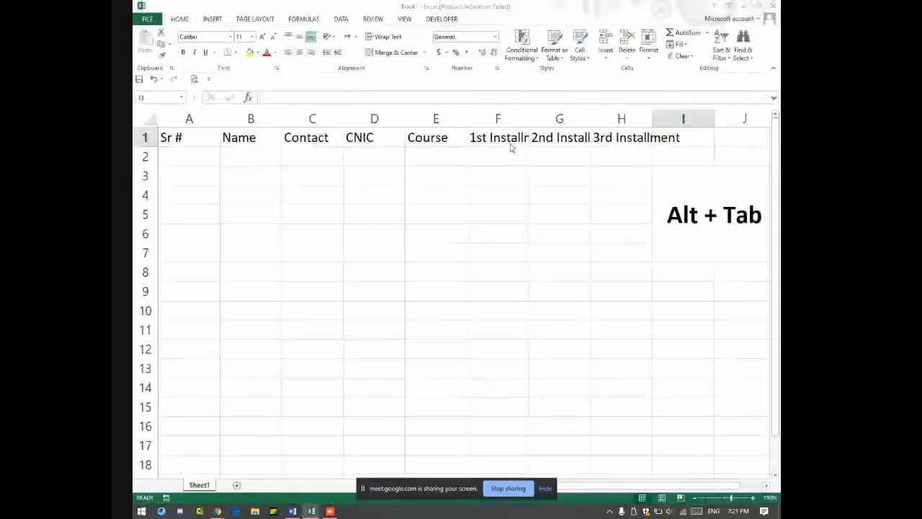
# Step: Cycle among Book1, the Meet call and Morning Class 2, ending on Morning Class 2
pyautogui.hotkey('alt', 'Tab')
pyautogui.hotkey('alt', 'Tab')
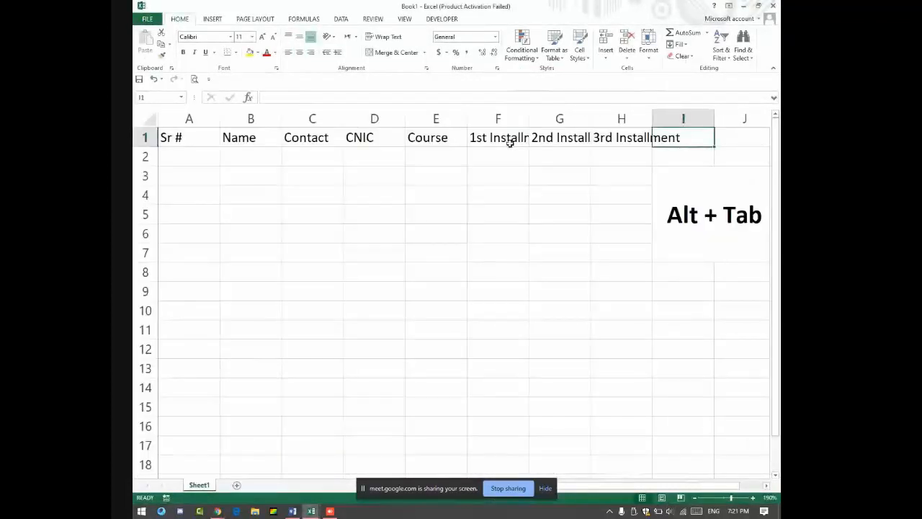
pyautogui.hotkey('alt', 'Tab')
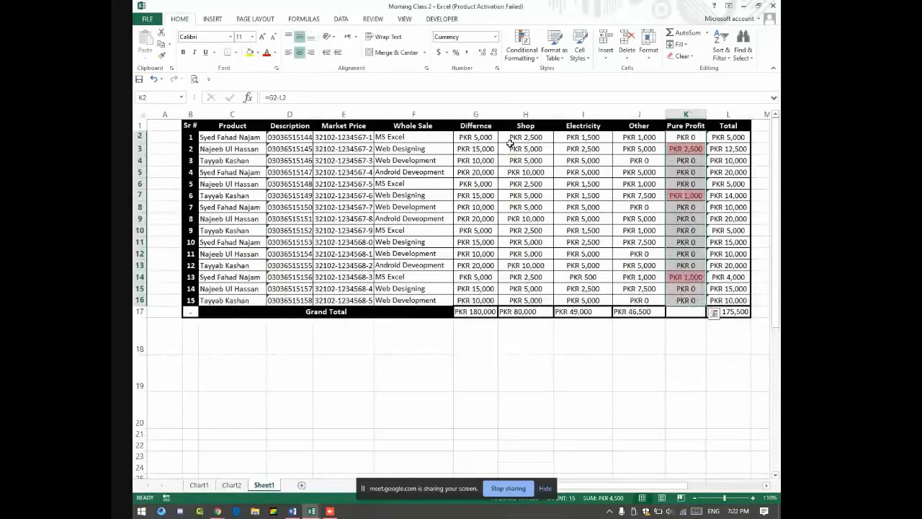
pyautogui.hotkey('alt', 'Tab')
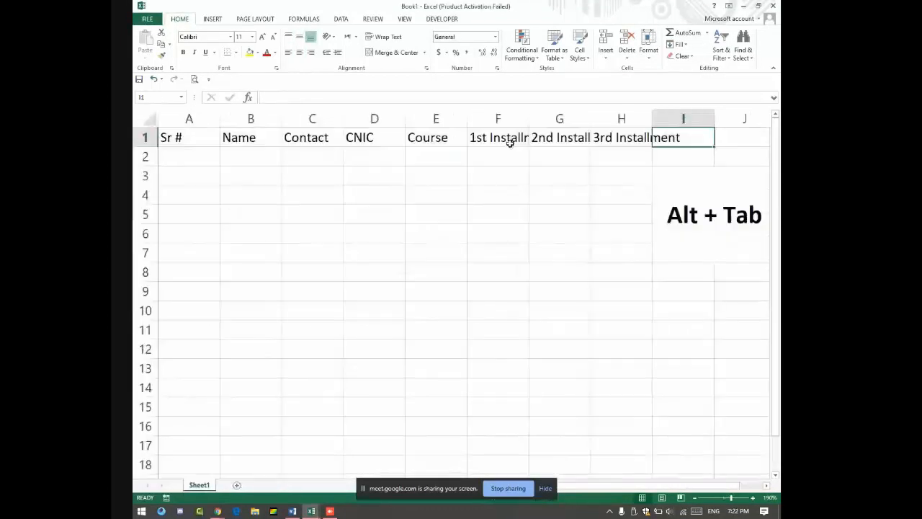
pyautogui.hotkey('alt', 'Tab')
pyautogui.hotkey('alt', 'Tab')
pyautogui.hotkey('alt', 'Tab')
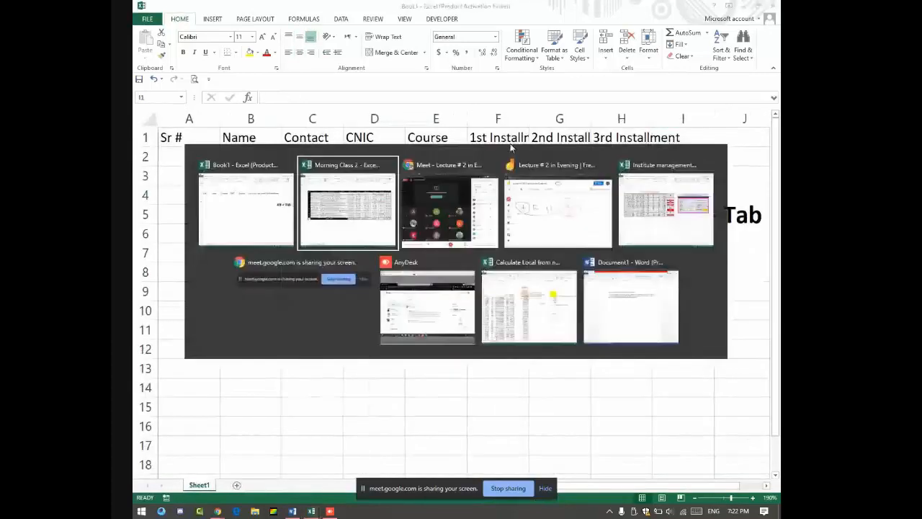
pyautogui.hotkey('alt', 'Tab')
pyautogui.hotkey('alt', 'Tab')
pyautogui.hotkey('alt', 'Tab')
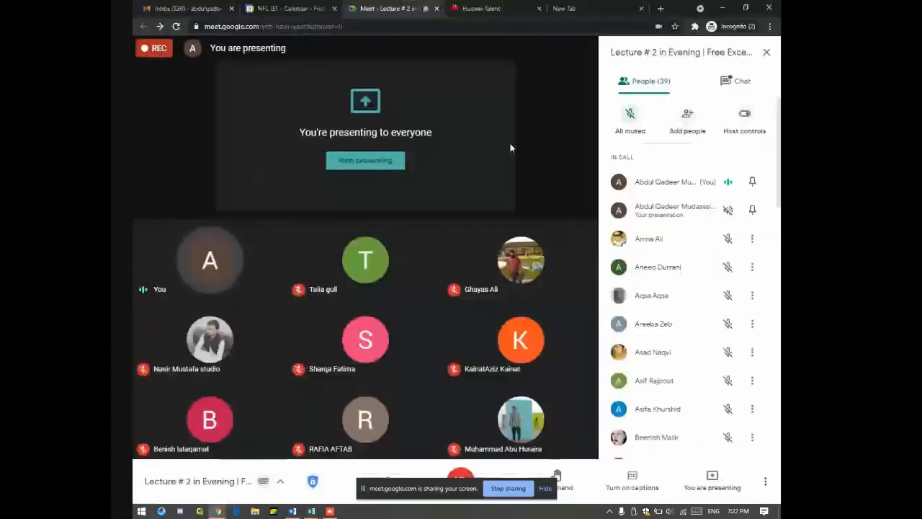
pyautogui.hotkey('alt', 'Tab')
pyautogui.hotkey('alt', 'Tab')
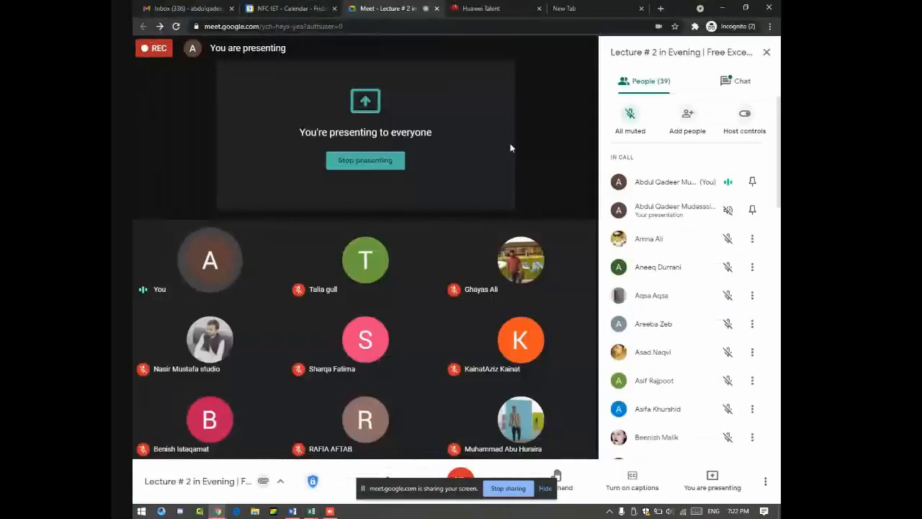
pyautogui.hotkey('alt', 'Tab')
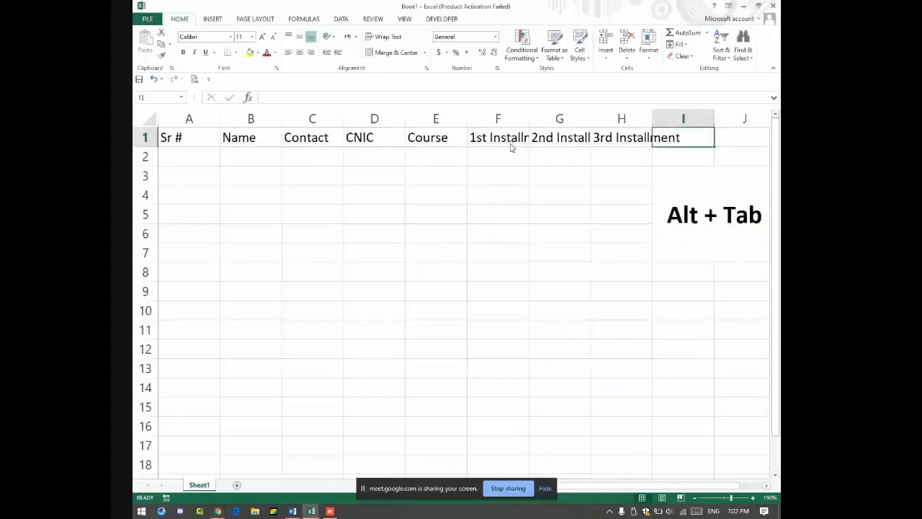
pyautogui.hotkey('alt', 'Tab')
pyautogui.hotkey('alt', 'Tab')
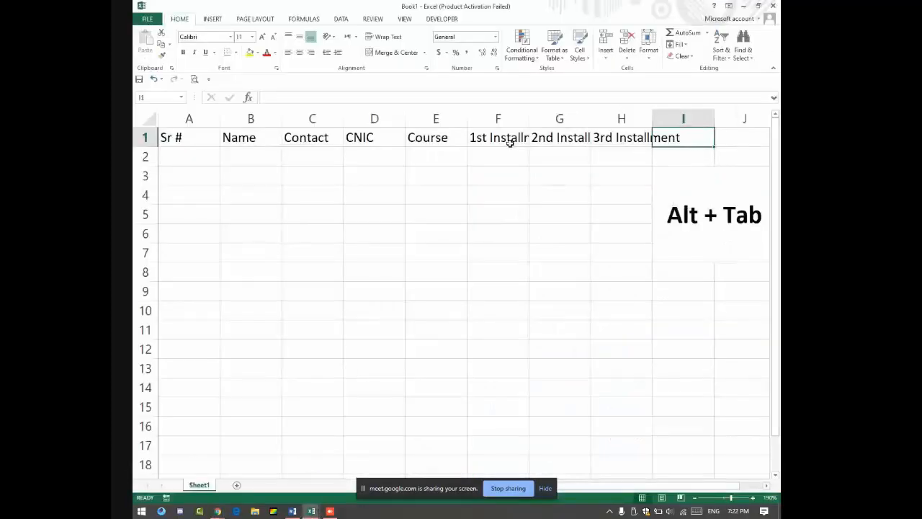
pyautogui.hotkey('alt', 'Tab')
pyautogui.hotkey('alt', 'Tab')
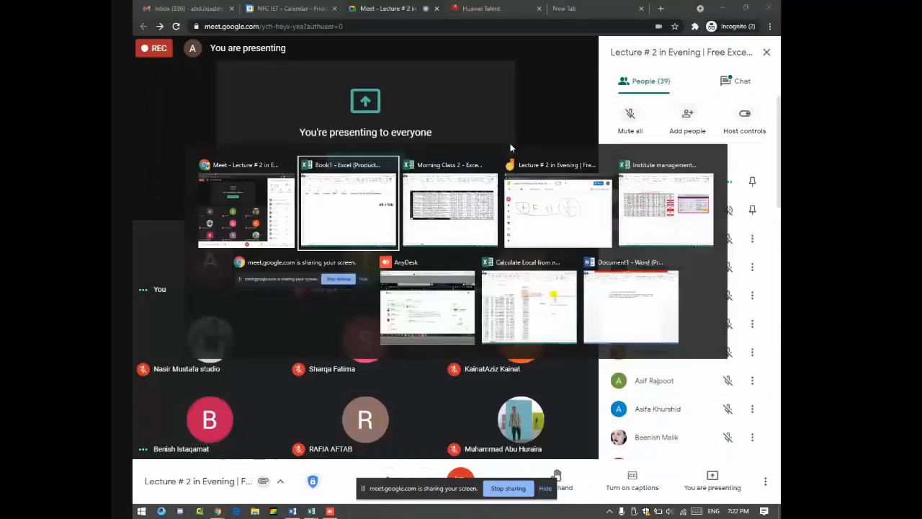
pyautogui.hotkey('alt', 'Tab')
pyautogui.hotkey('alt', 'Tab')
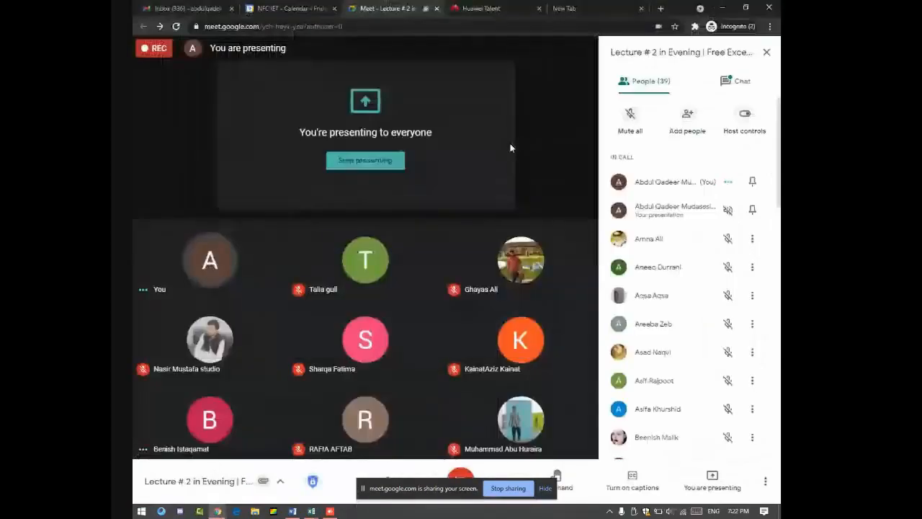
pyautogui.hotkey('alt', 'Tab')
pyautogui.press('Tab')
pyautogui.hotkey('alt', 'Tab')
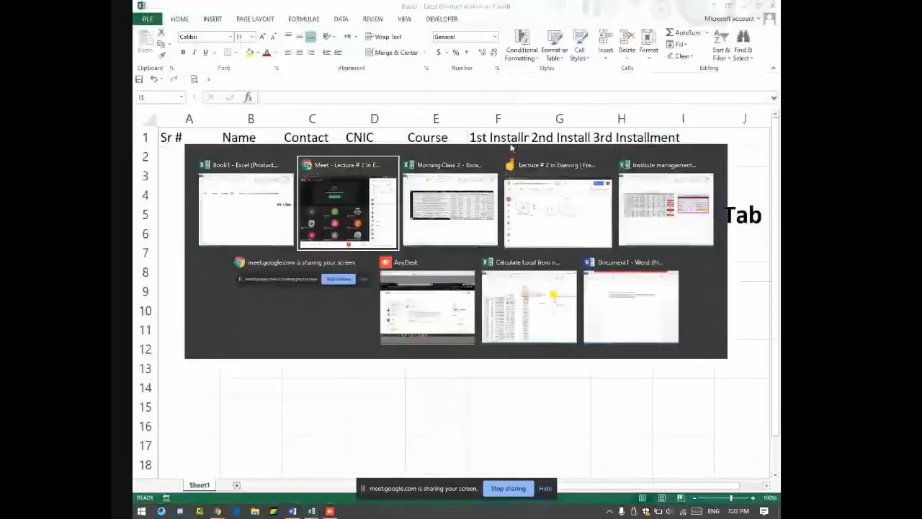
pyautogui.press('Tab')
pyautogui.hotkey('alt', 'Tab')
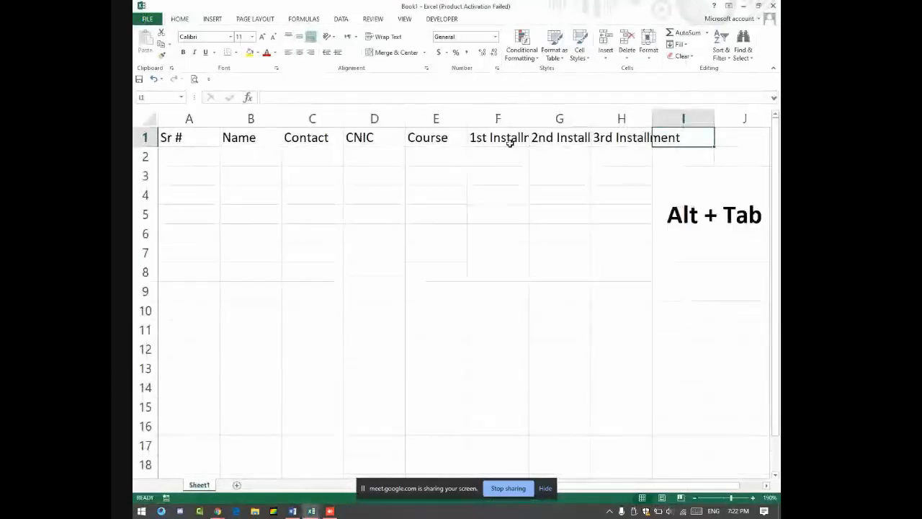
pyautogui.hotkey('alt', 'Tab')
pyautogui.hotkey('alt', 'Tab')
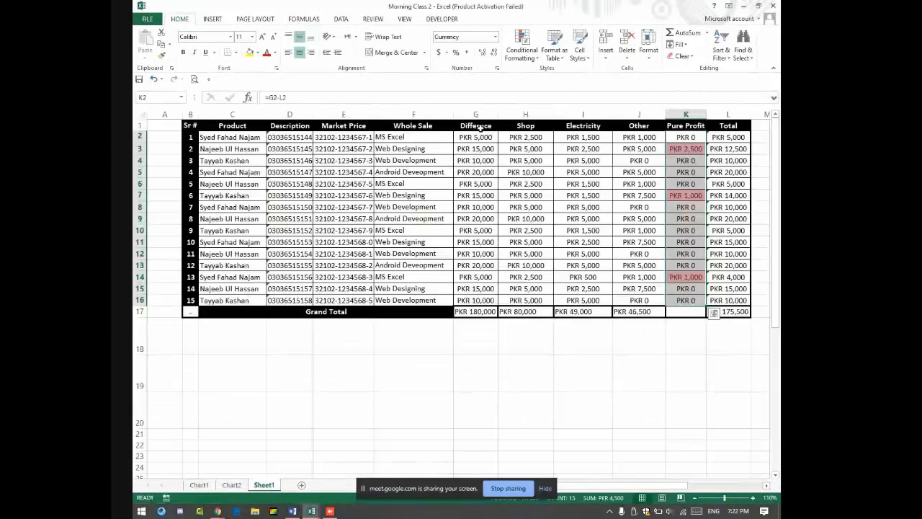
pyautogui.hotkey('alt', 'Tab')
# Step: Enter the heading Total in cell I1
pyautogui.write('R')
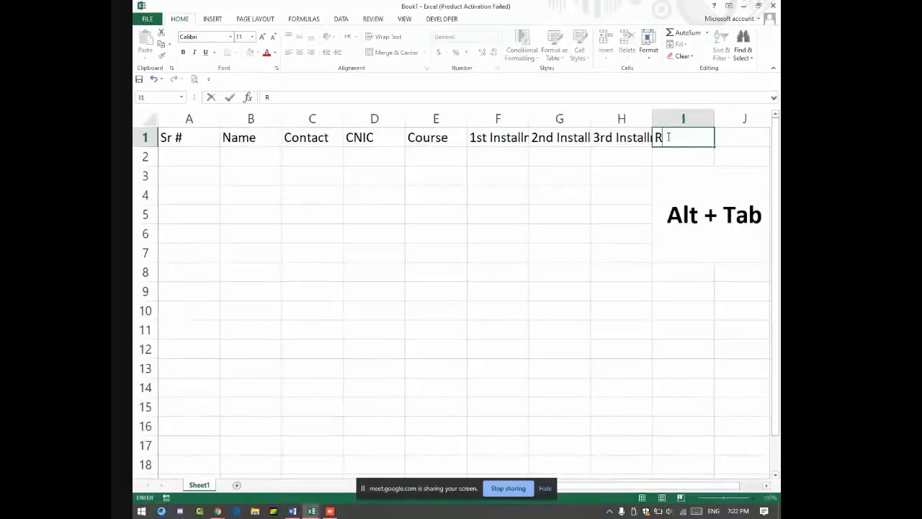
pyautogui.press('BackSpace')
pyautogui.press('BackSpace')
pyautogui.write('Total')
pyautogui.press('Return')
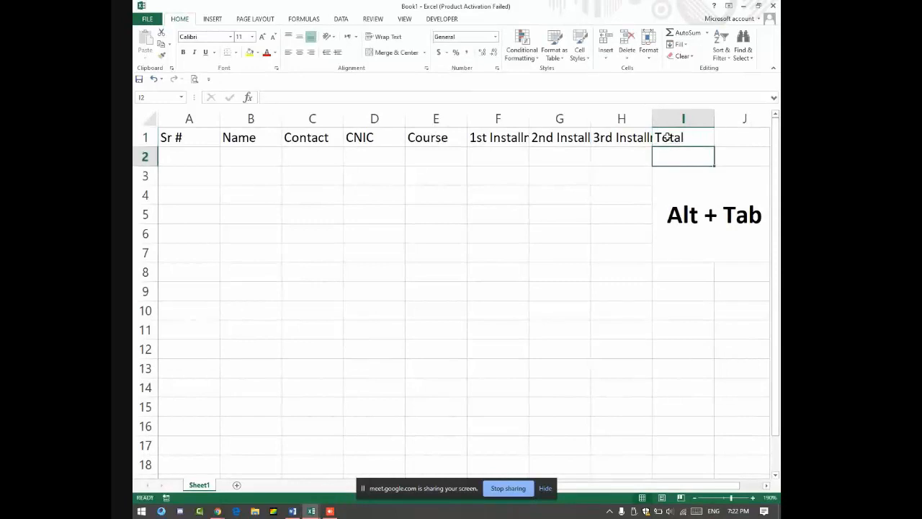
# Step: Unmerge the I3:J7 'Alt + Tab' note and delete its text
pyautogui.click(706, 191)
pyautogui.click(394, 52)
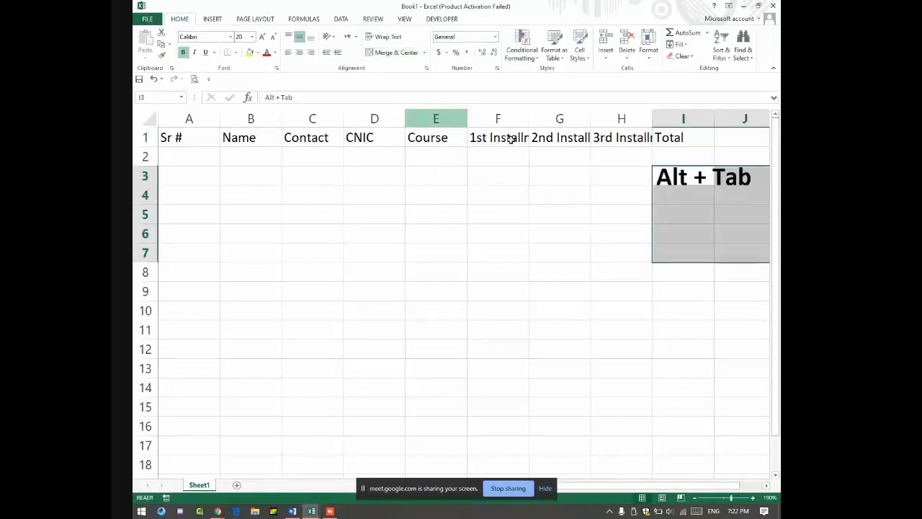
pyautogui.moveTo(669, 174); pyautogui.dragTo(749, 182)
pyautogui.press('Delete')
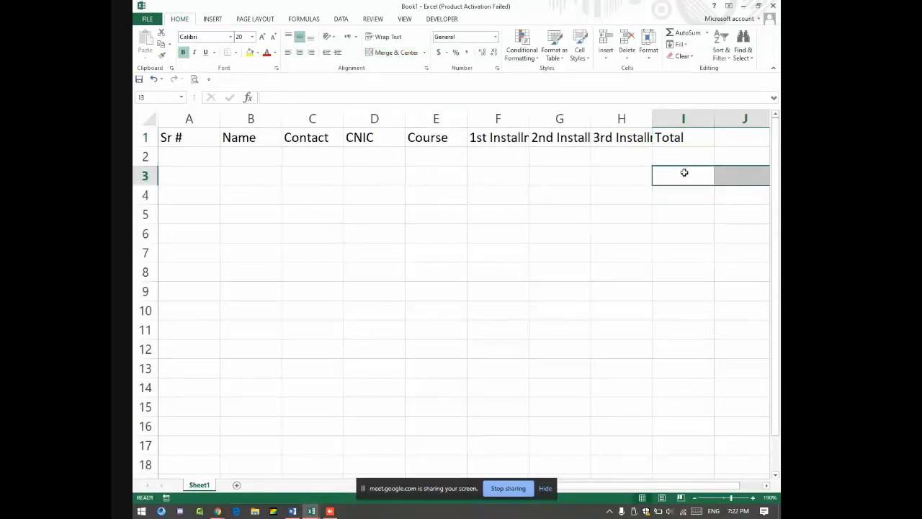
pyautogui.click(672, 142)
pyautogui.moveTo(700, 158); pyautogui.dragTo(204, 160)
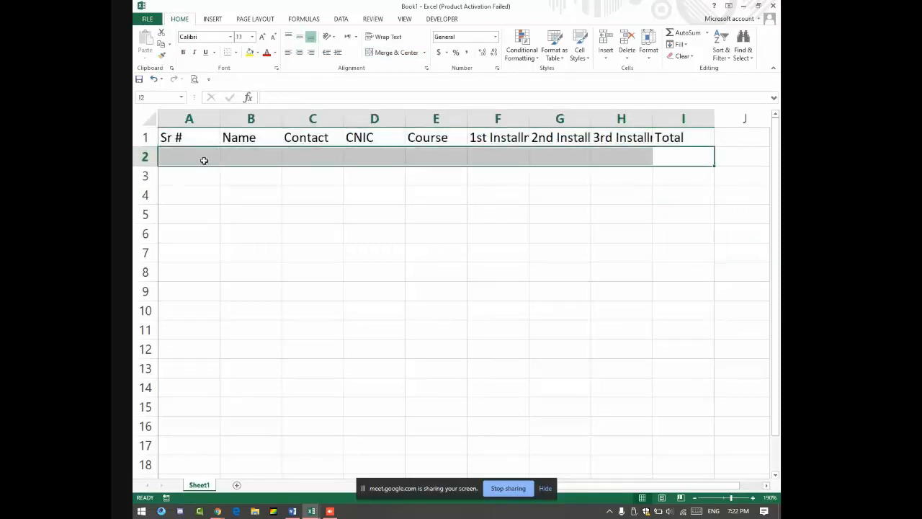
# Step: Fill serial numbers 1 to 15 into A2:A16 and autofit column A
pyautogui.click(204, 161)
pyautogui.write('1')
pyautogui.press('Return')
pyautogui.write('2')
pyautogui.press('Return')
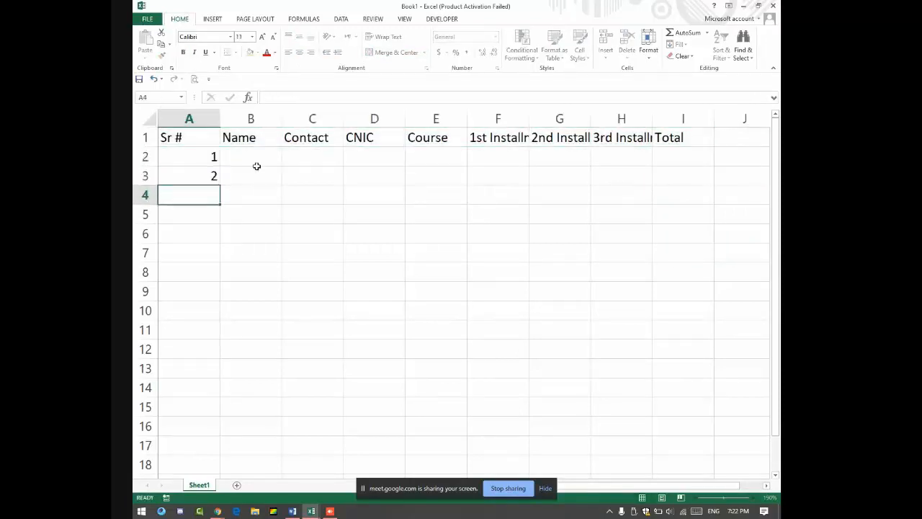
pyautogui.moveTo(192, 156); pyautogui.dragTo(216, 435)
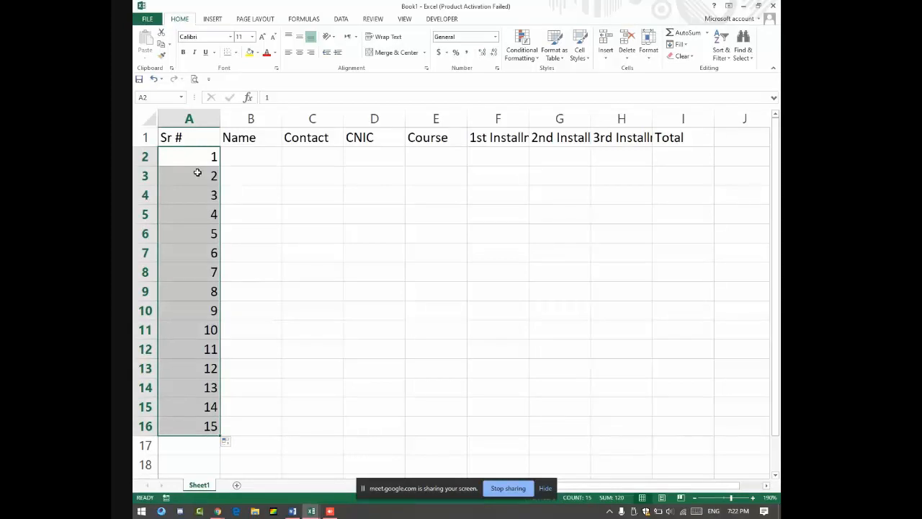
pyautogui.doubleClick(220, 122)
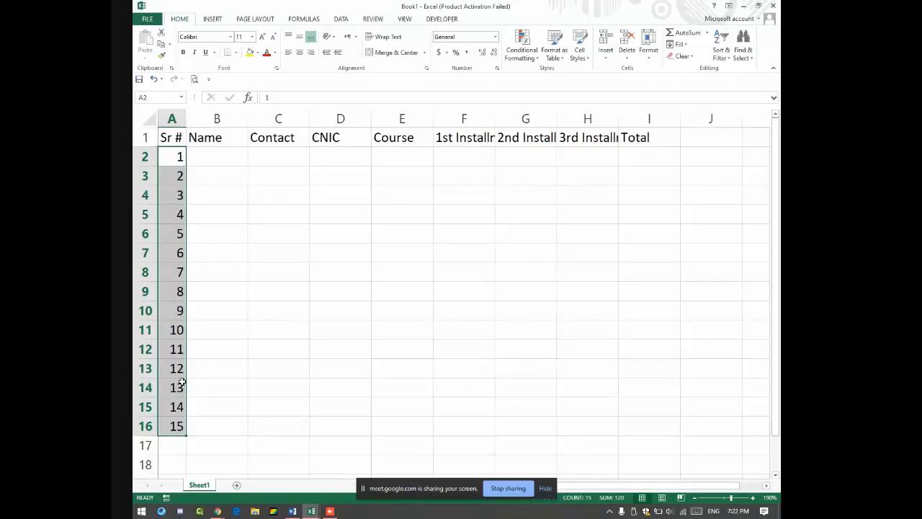
pyautogui.moveTo(182, 118); pyautogui.dragTo(226, 118)
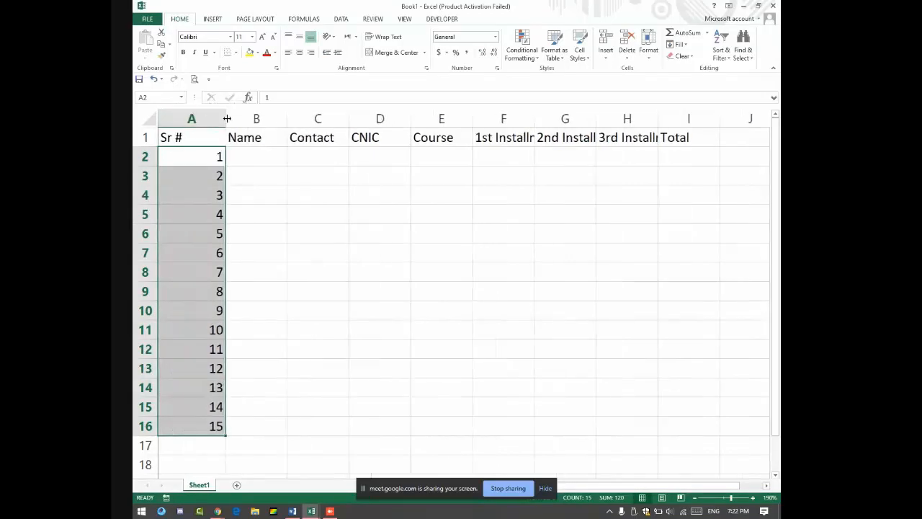
pyautogui.doubleClick(227, 118)
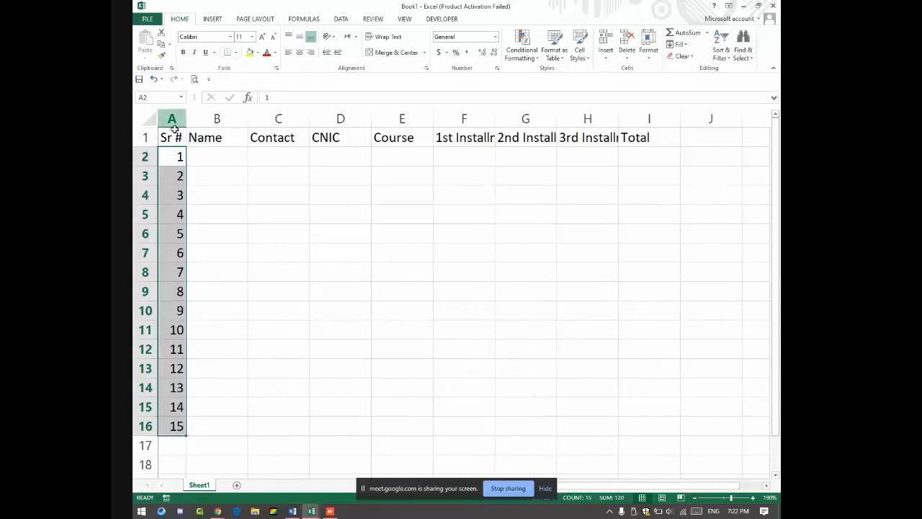
# Step: Centre the serial numbers in column A and enter the first student's full name in B2
pyautogui.moveTo(177, 133); pyautogui.dragTo(180, 432)
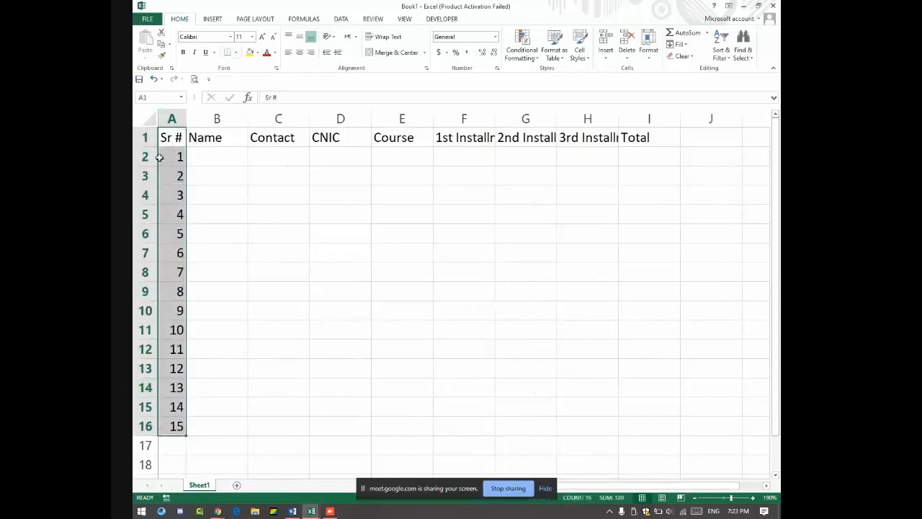
pyautogui.click(171, 118)
pyautogui.click(299, 52)
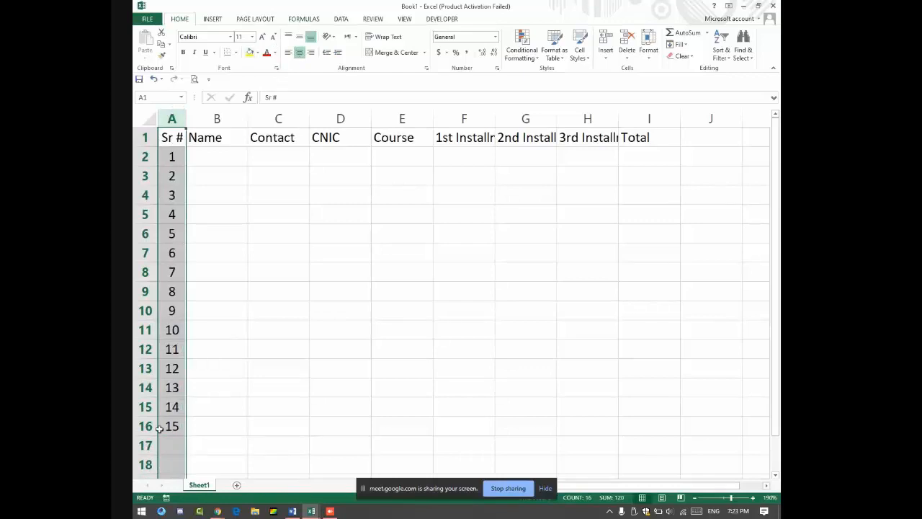
pyautogui.click(229, 161)
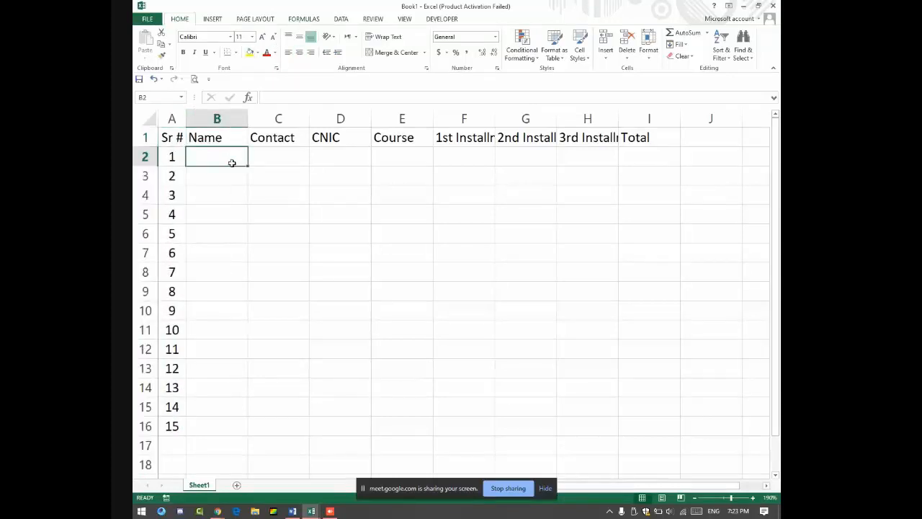
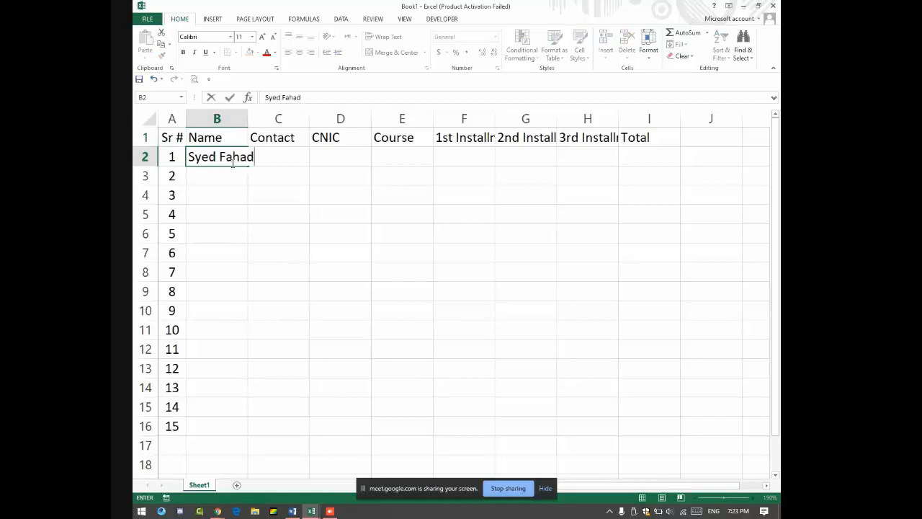
pyautogui.press('Return')
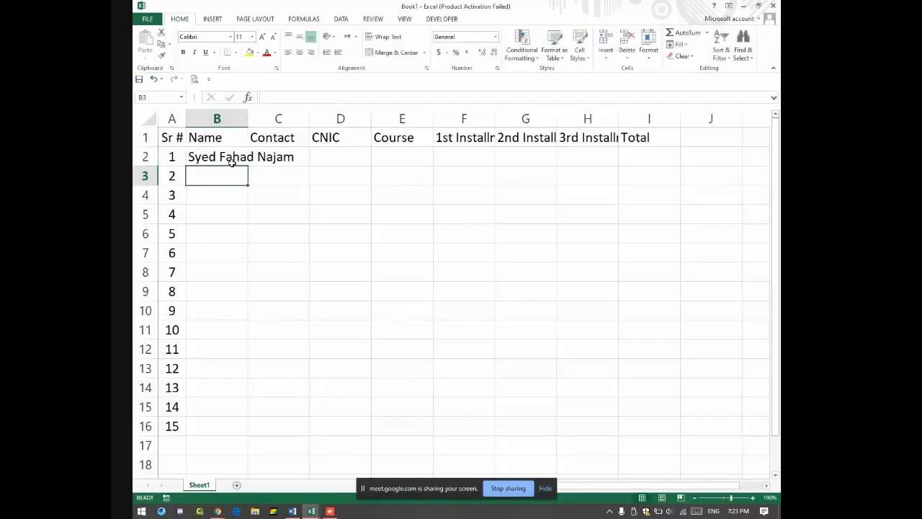
# Step: Admit the waiting participant to the Meet call and return to Book1
pyautogui.hotkey('alt', 'Tab')
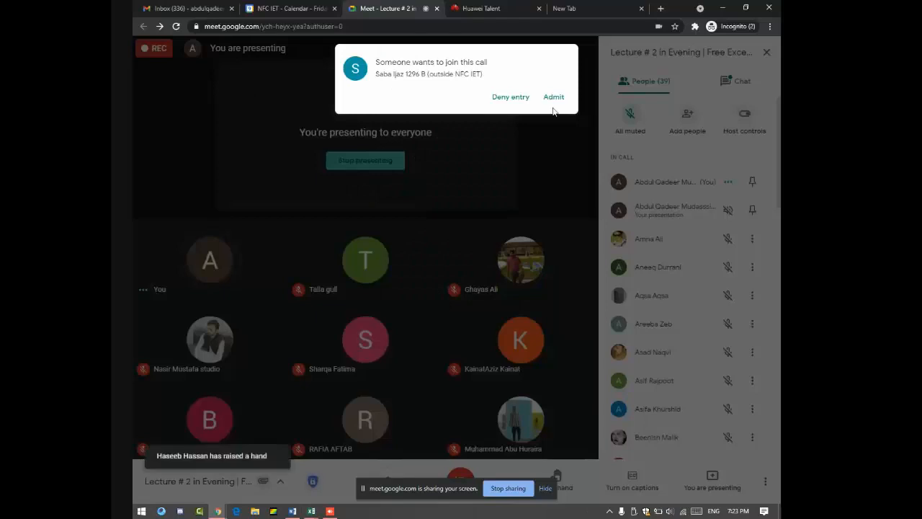
pyautogui.click(552, 98)
pyautogui.hotkey('alt', 'Tab')
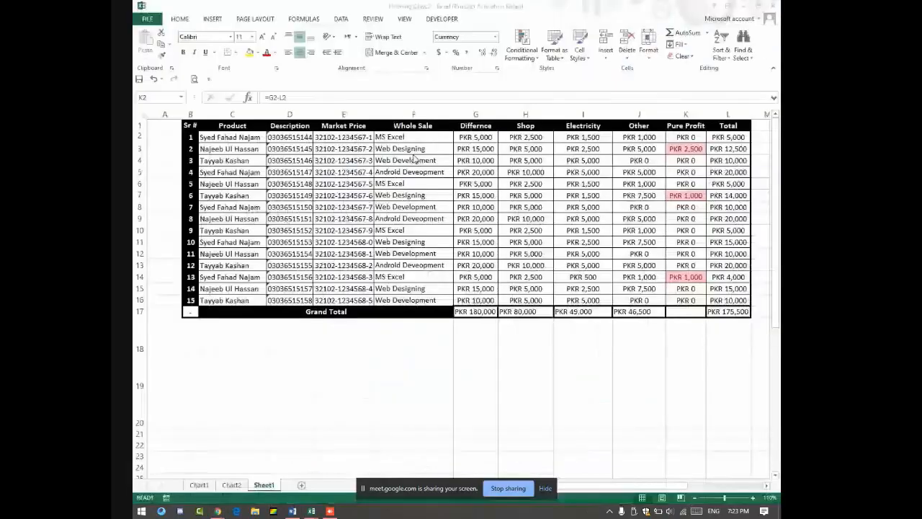
pyautogui.hotkey('alt', 'Tab')
pyautogui.hotkey('alt', 'Tab')
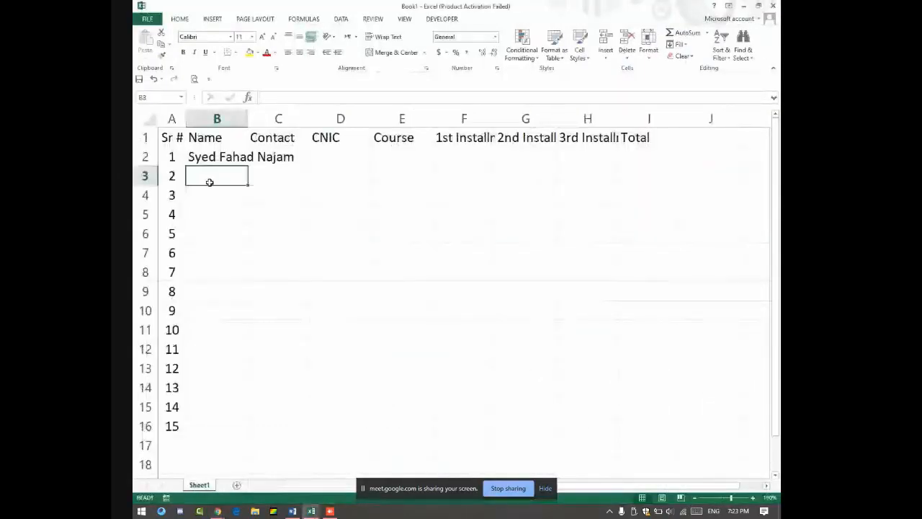
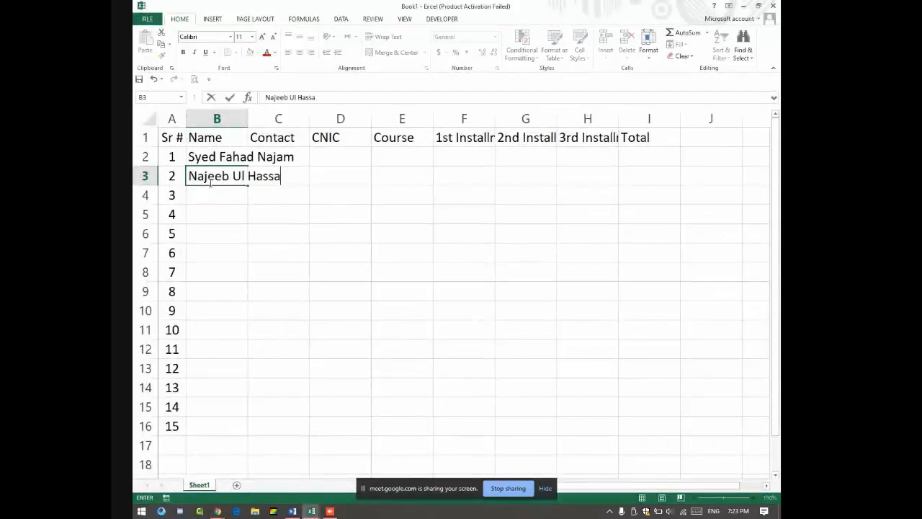
# Step: Enter four more students' full names in B3:B6
pyautogui.press('Return')
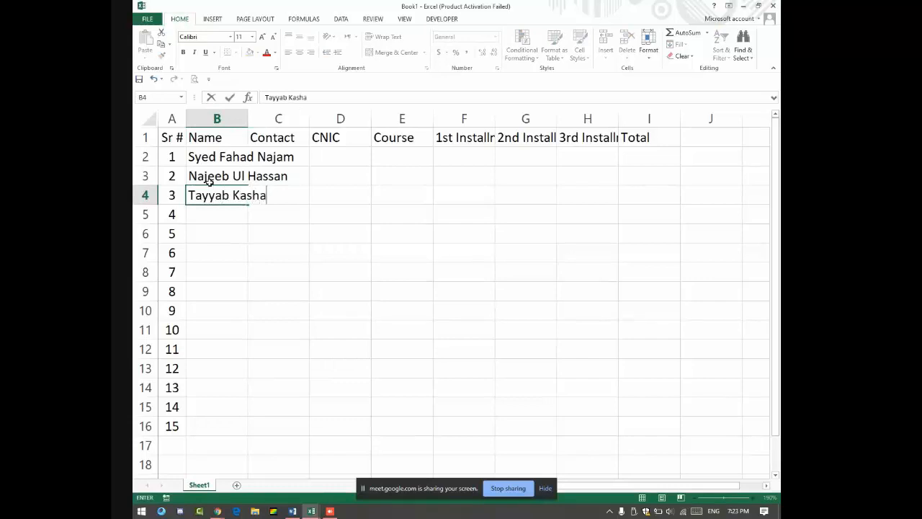
pyautogui.press('Return')
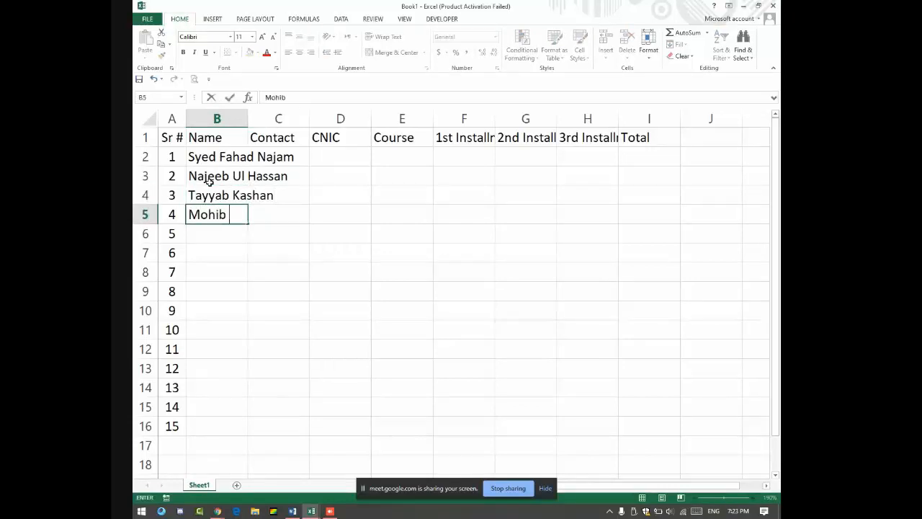
pyautogui.press('Return')
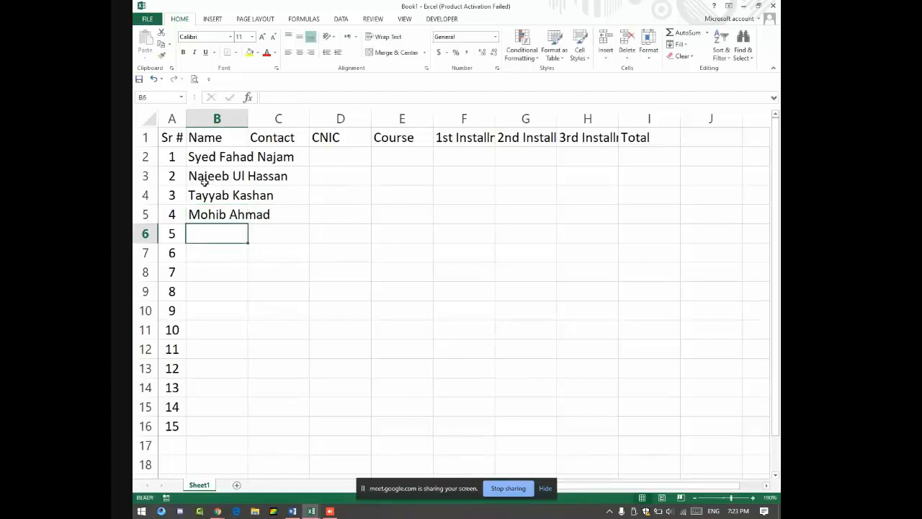
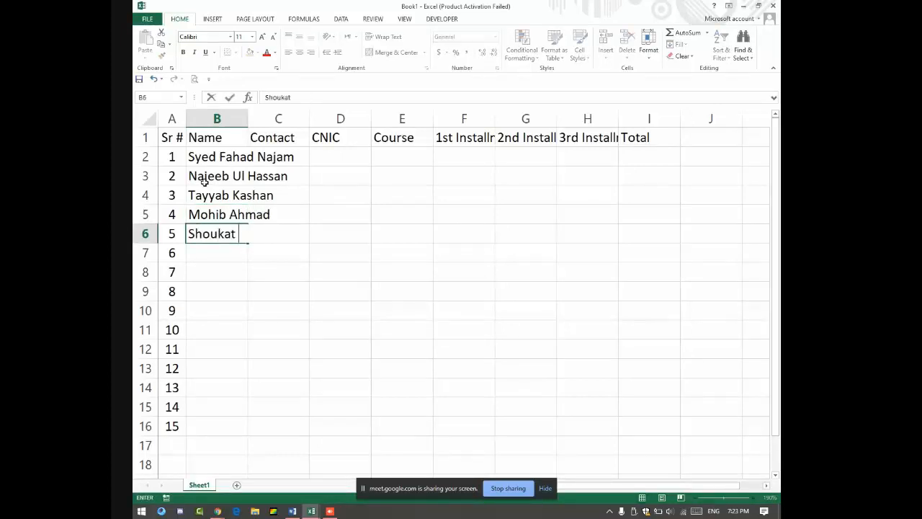
pyautogui.press('Return')
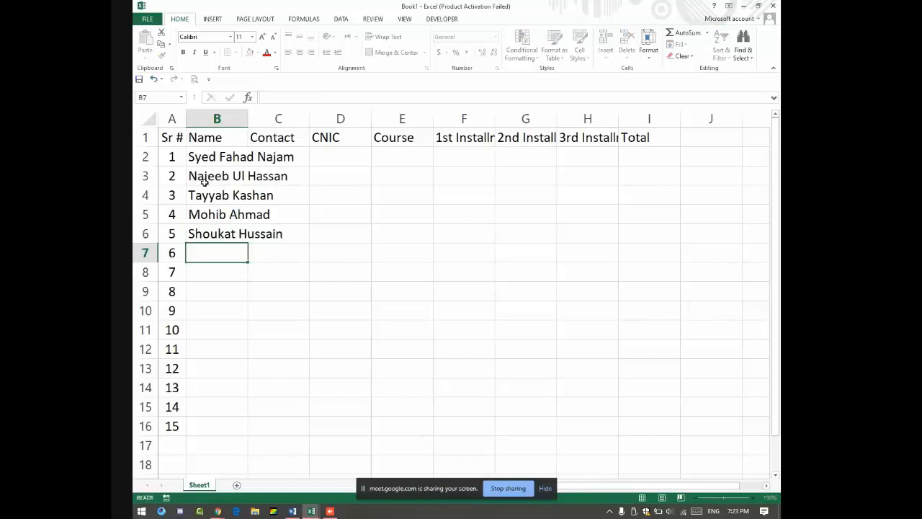
# Step: Repeat the five student names down to row 16 and review the filled Contact–Course columns
pyautogui.moveTo(216, 155); pyautogui.dragTo(220, 232)
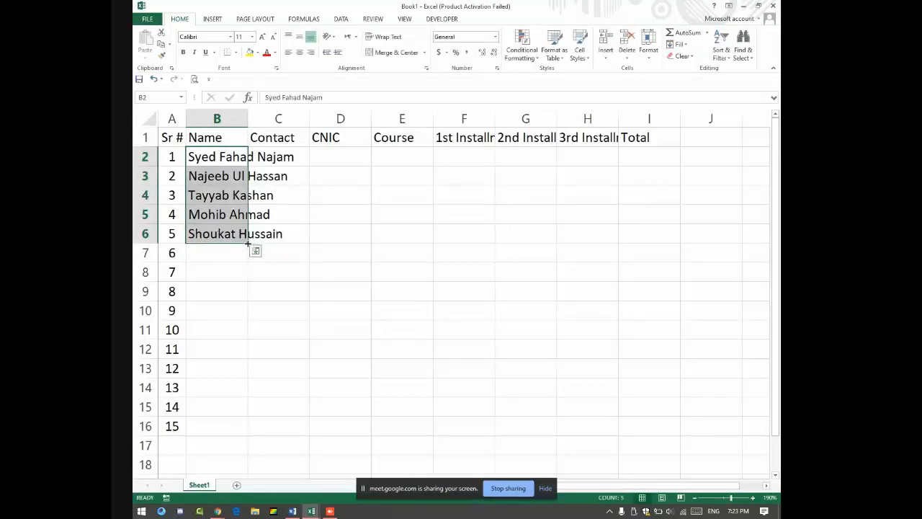
pyautogui.moveTo(247, 243); pyautogui.dragTo(239, 429)
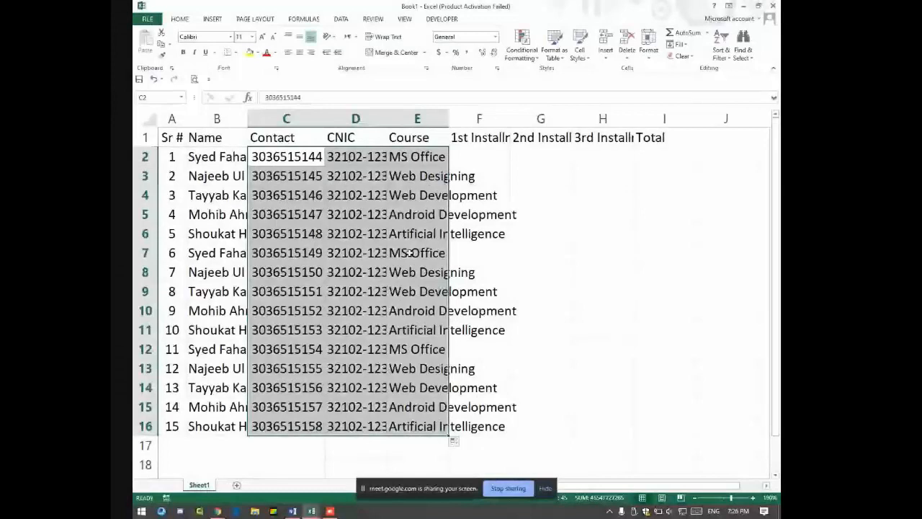
pyautogui.click(594, 234)
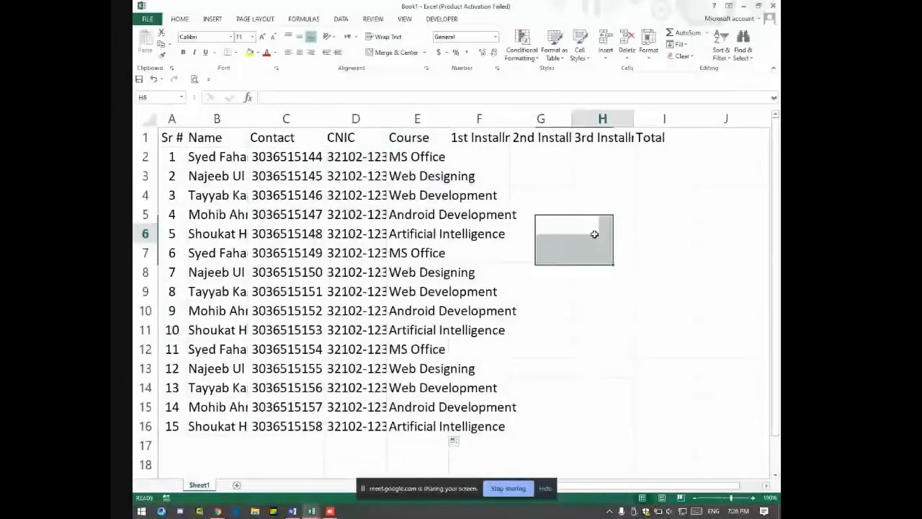
pyautogui.moveTo(286, 137); pyautogui.dragTo(472, 410)
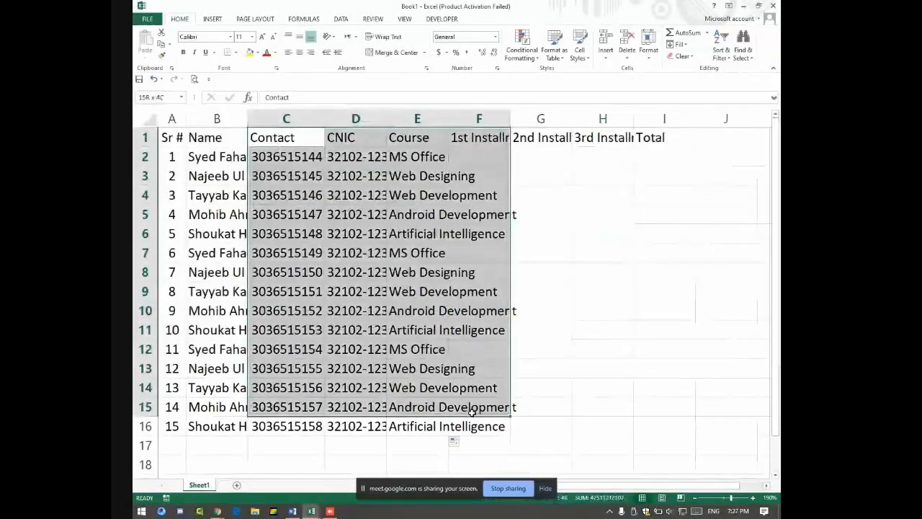
pyautogui.click(494, 442)
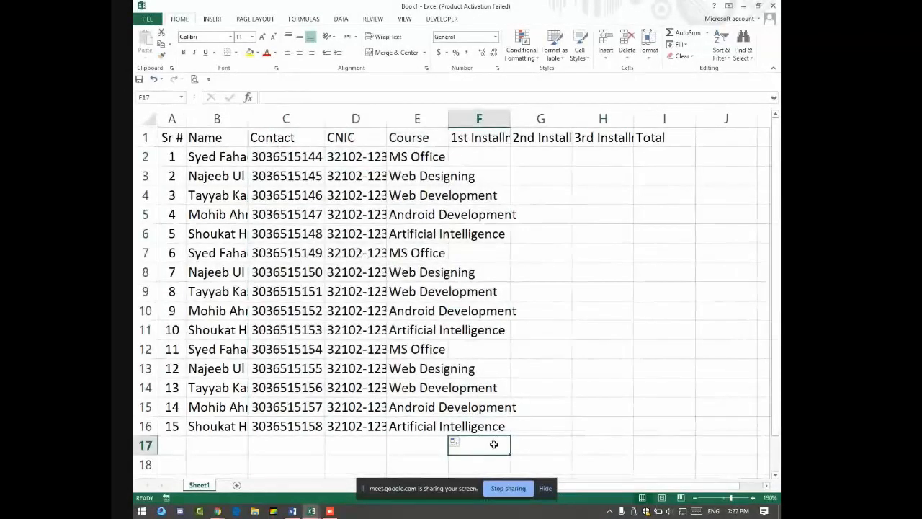
pyautogui.hotkey('alt', 'Tab')
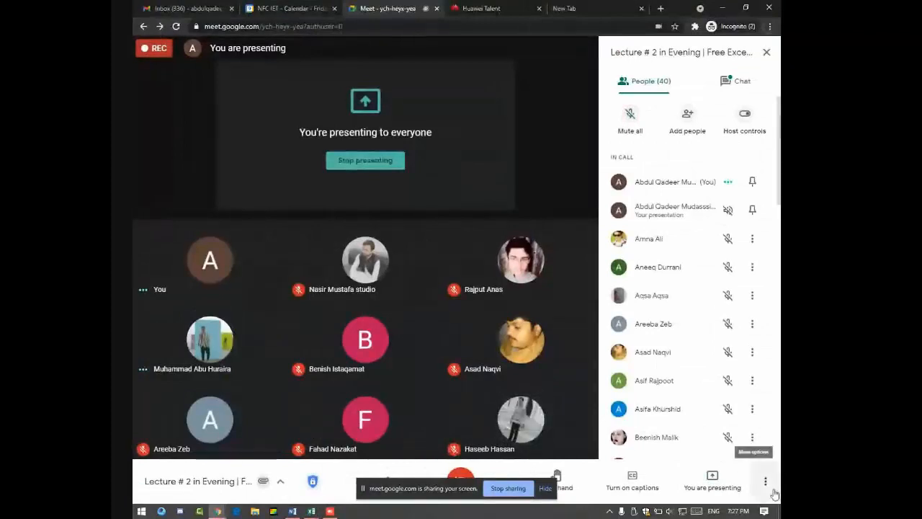
# Step: Cancel the Meet prompt to stop recording, keeping the recording running
pyautogui.click(765, 481)
pyautogui.click(673, 236)
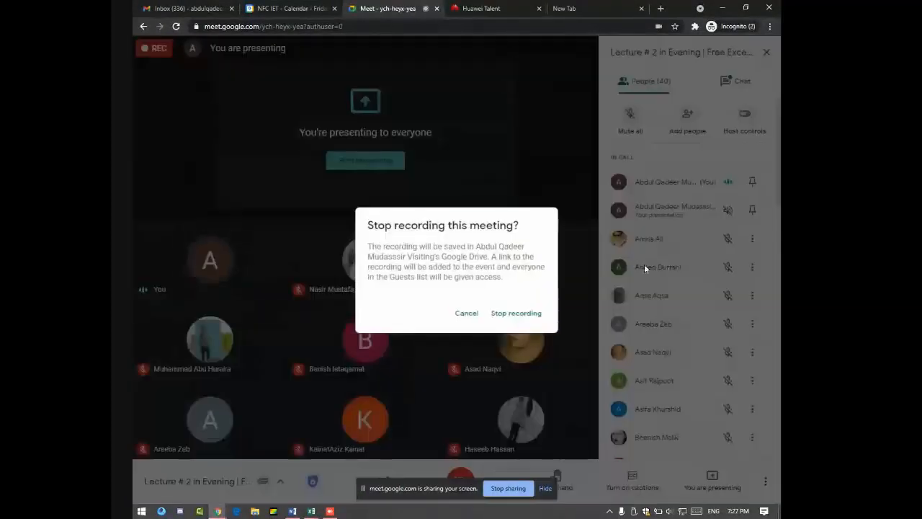
pyautogui.click(465, 313)
# Step: Return to Excel and select the Contact, CNIC and Course entries in C2:E16
pyautogui.hotkey('alt', 'Tab')
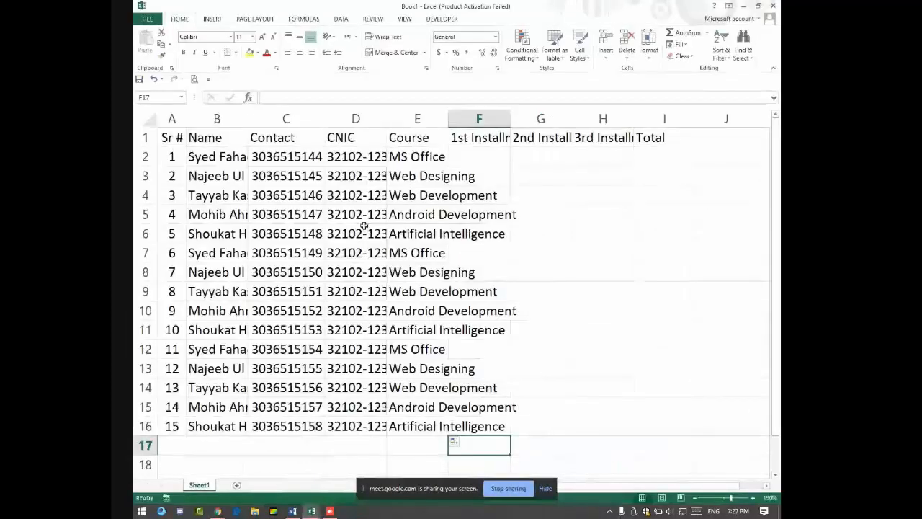
pyautogui.hotkey('alt', 'Tab')
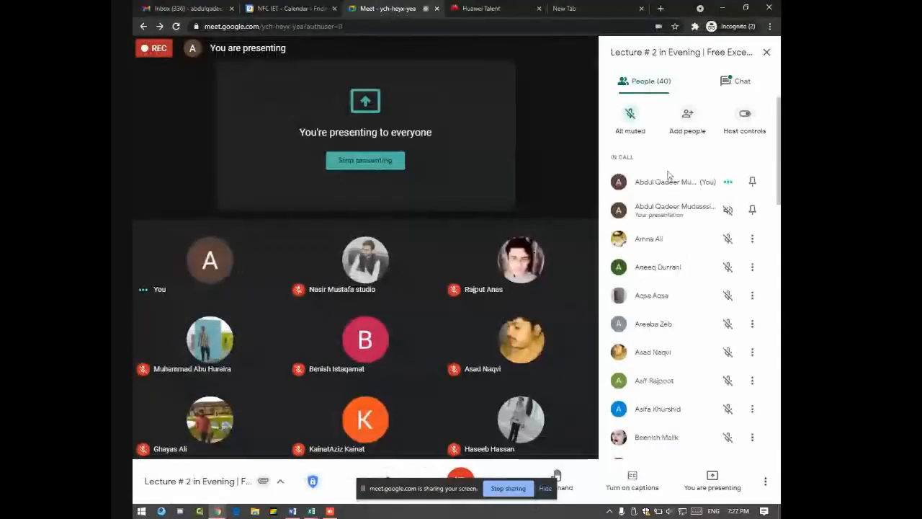
pyautogui.hotkey('alt', 'Tab')
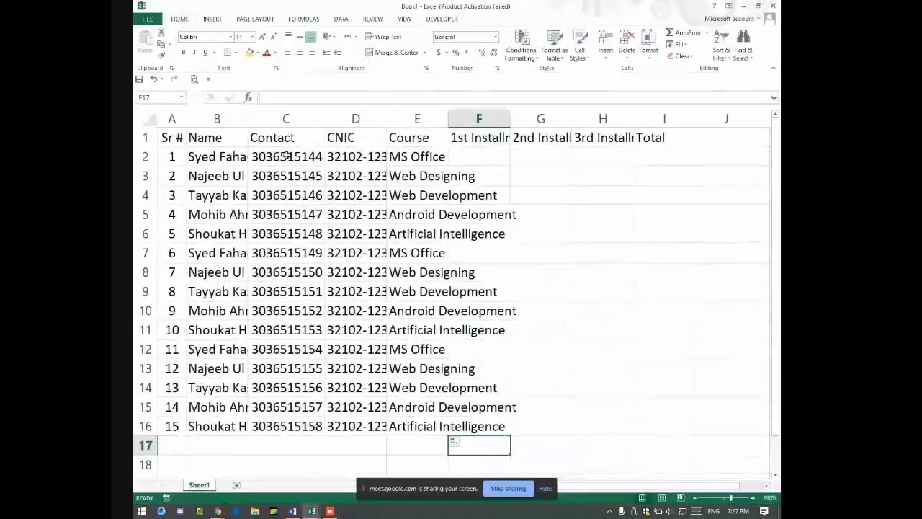
pyautogui.moveTo(287, 156); pyautogui.dragTo(421, 422)
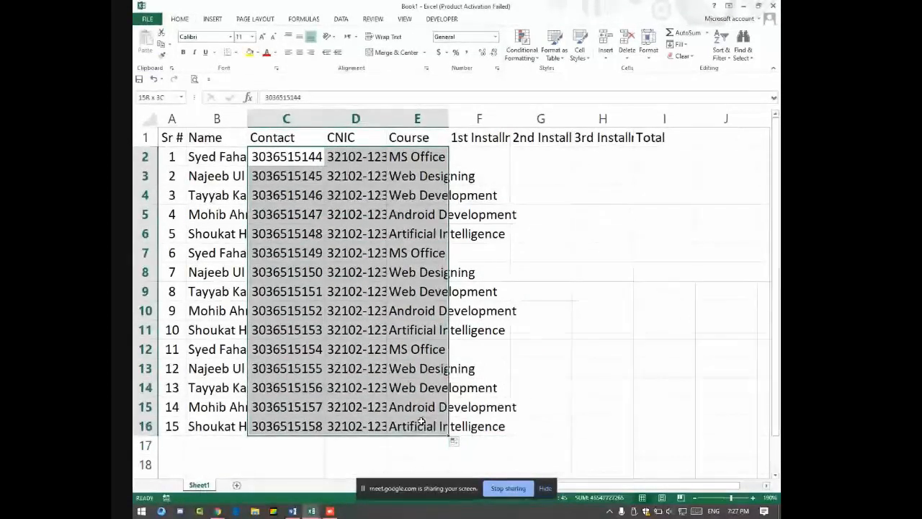
# Step: Clear C2:E16 and fill consecutive phone numbers from the first contact number down to C16
pyautogui.press('Delete')
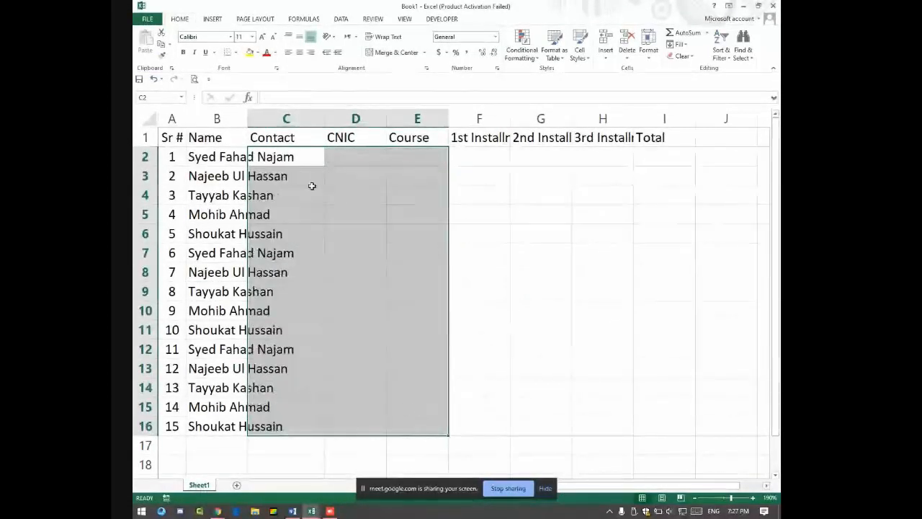
pyautogui.click(309, 155)
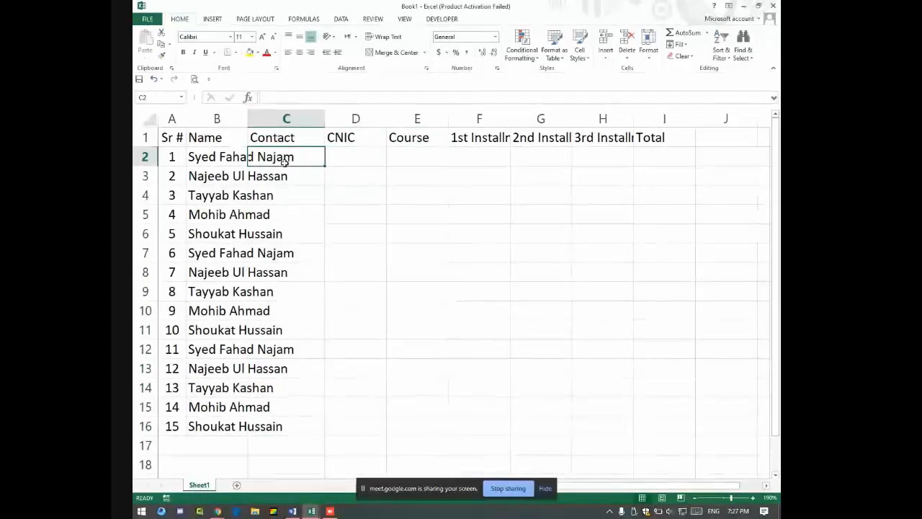
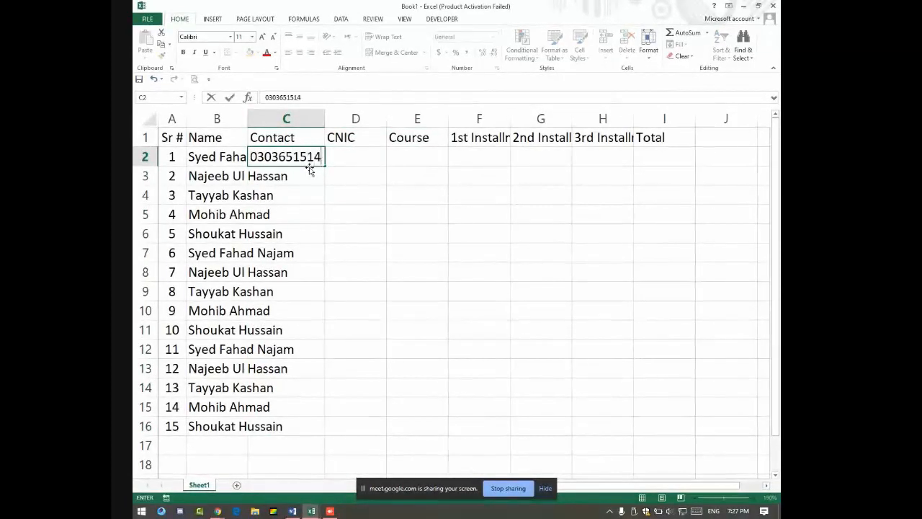
pyautogui.press('Return')
pyautogui.click(311, 159)
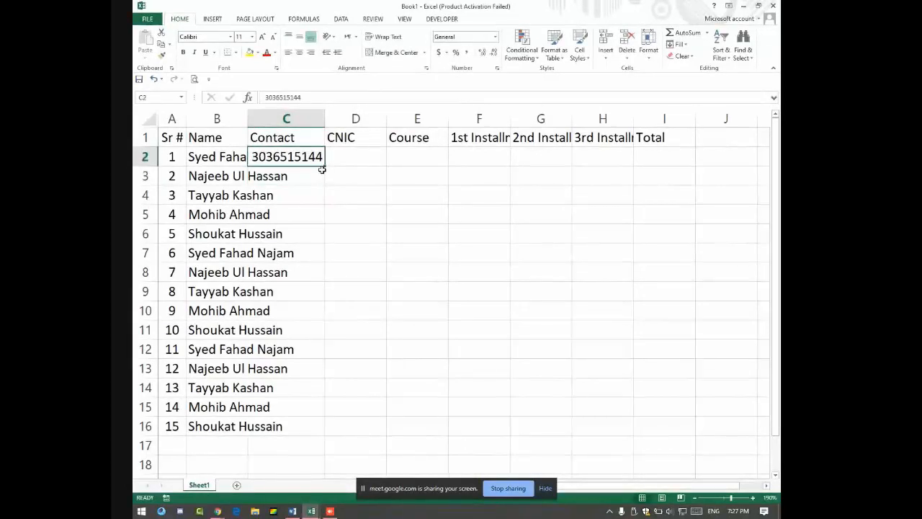
pyautogui.moveTo(322, 169); pyautogui.dragTo(330, 447)
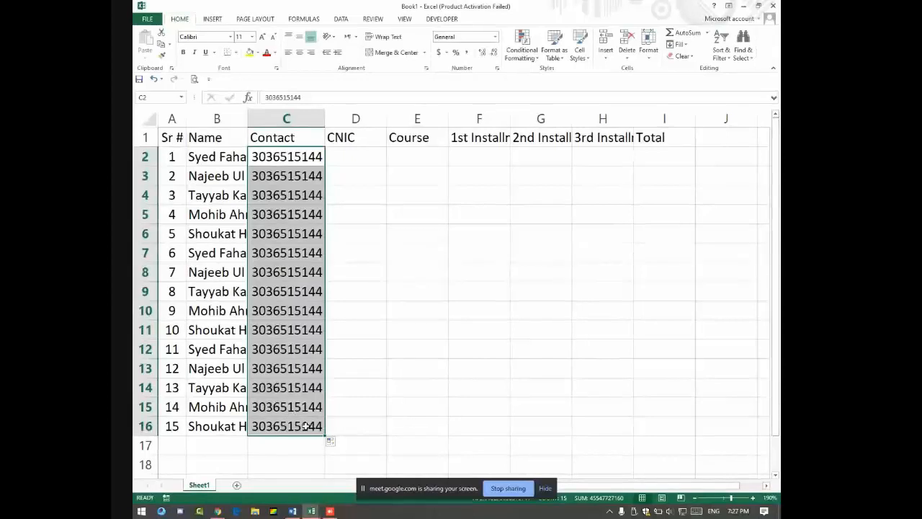
pyautogui.click(338, 444)
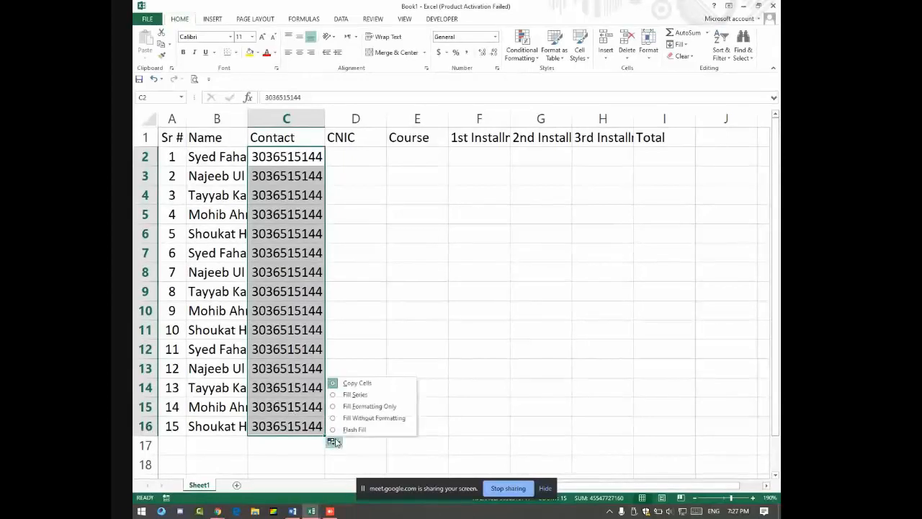
pyautogui.click(356, 395)
pyautogui.moveTo(321, 156); pyautogui.dragTo(310, 425)
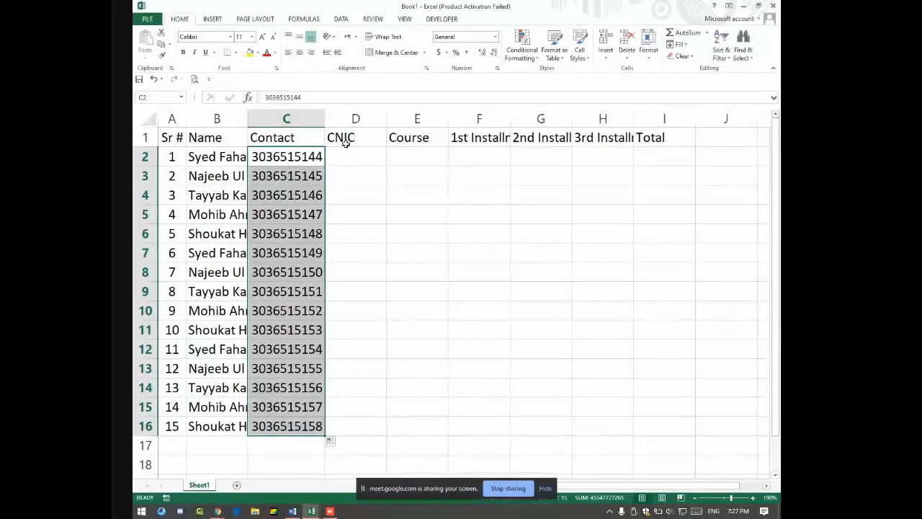
pyautogui.click(363, 167)
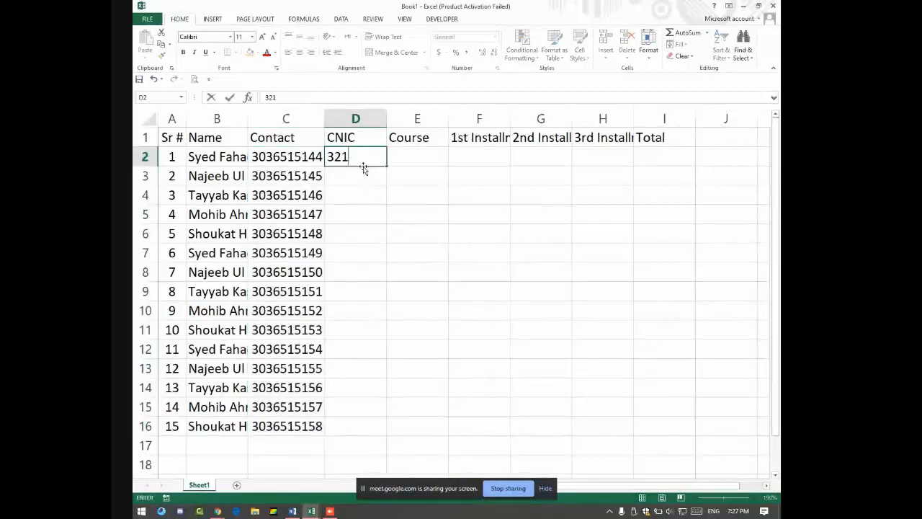
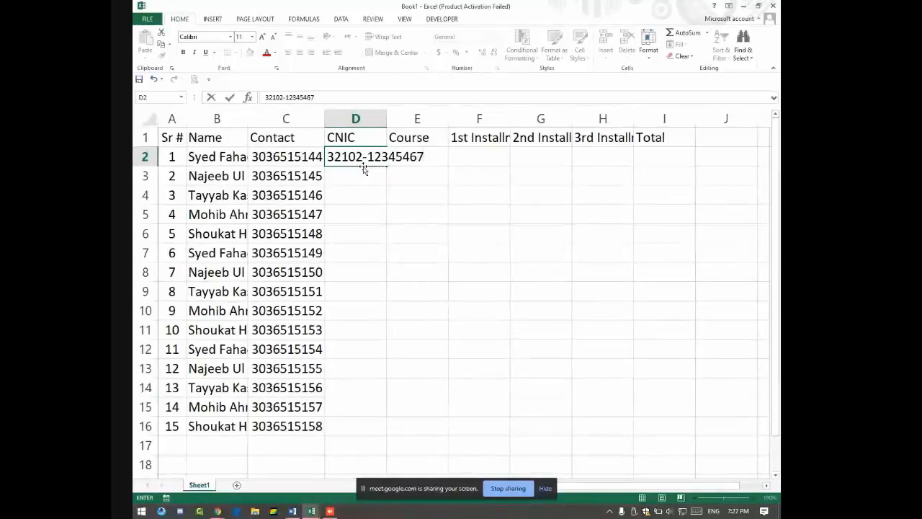
# Step: Enter the first student's CNIC in D2 and fill the series down to row 11
pyautogui.press('Return')
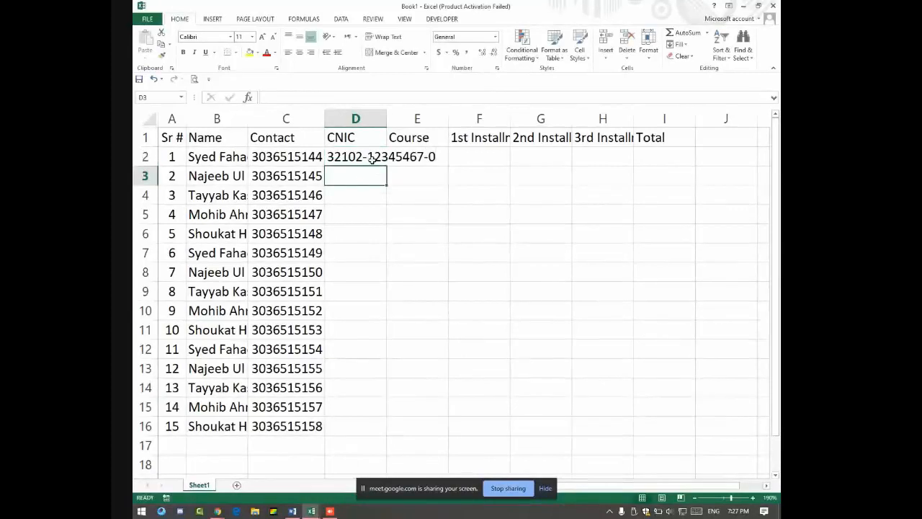
pyautogui.click(371, 159)
pyautogui.moveTo(386, 166); pyautogui.dragTo(378, 329)
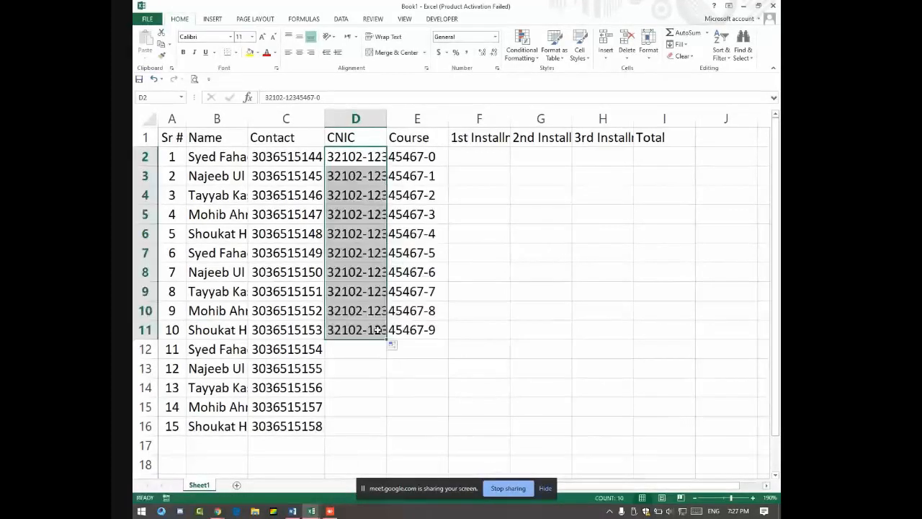
# Step: Enter a second CNIC starting with 3210 in D12 and fill its series down to row 16
pyautogui.hotkey('alt', 'Tab')
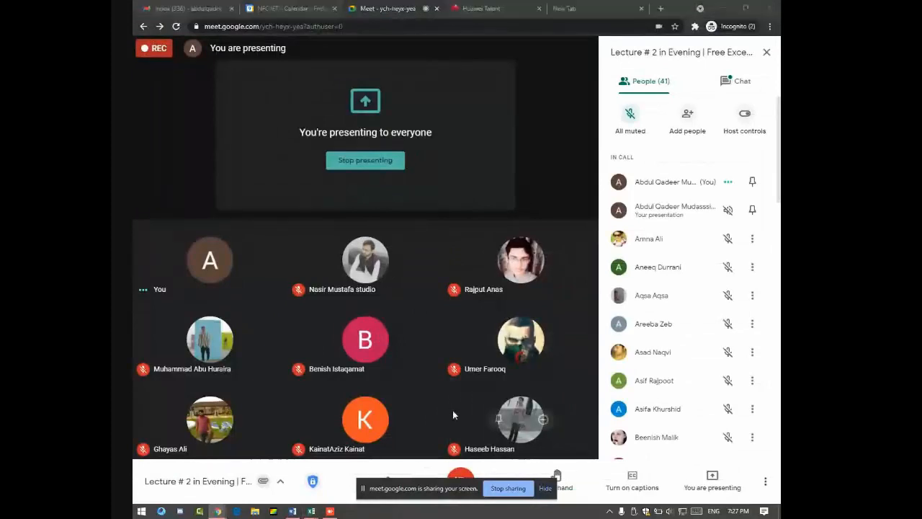
pyautogui.hotkey('alt', 'Tab')
pyautogui.click(344, 347)
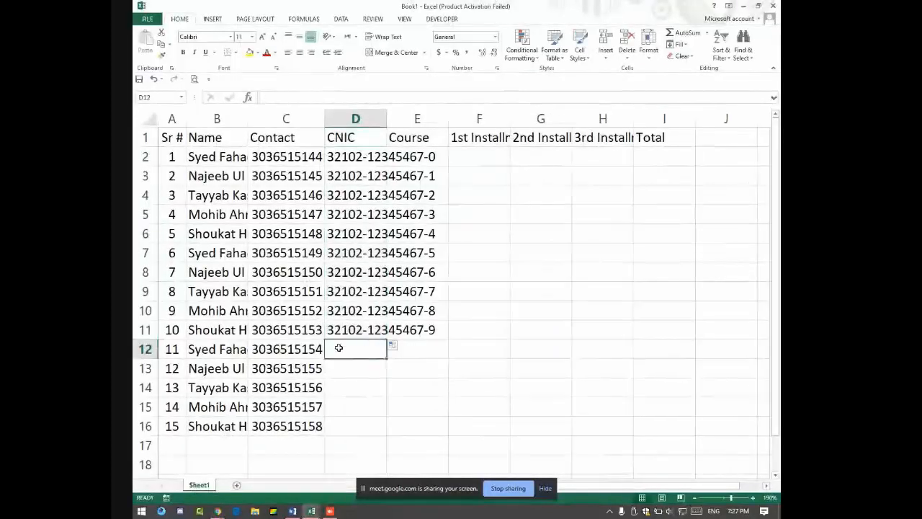
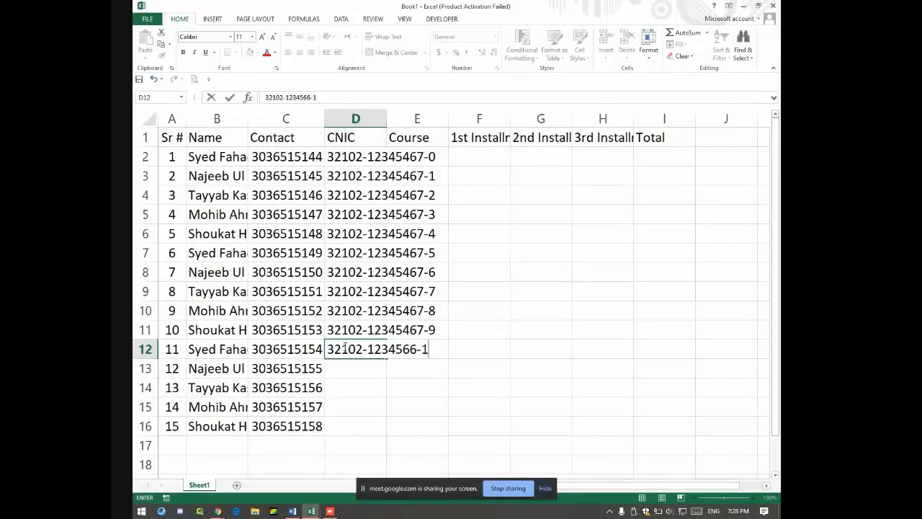
pyautogui.press('Return')
pyautogui.click(383, 353)
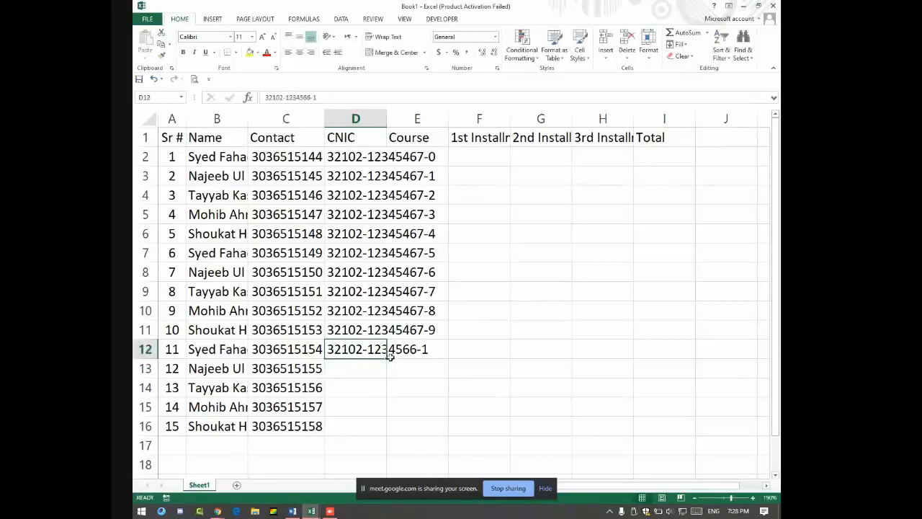
pyautogui.moveTo(386, 358); pyautogui.dragTo(388, 430)
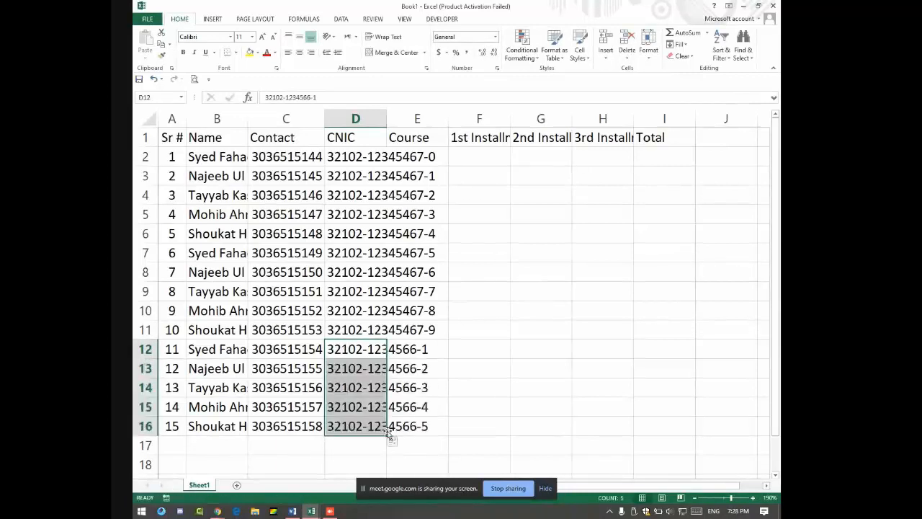
pyautogui.doubleClick(379, 348)
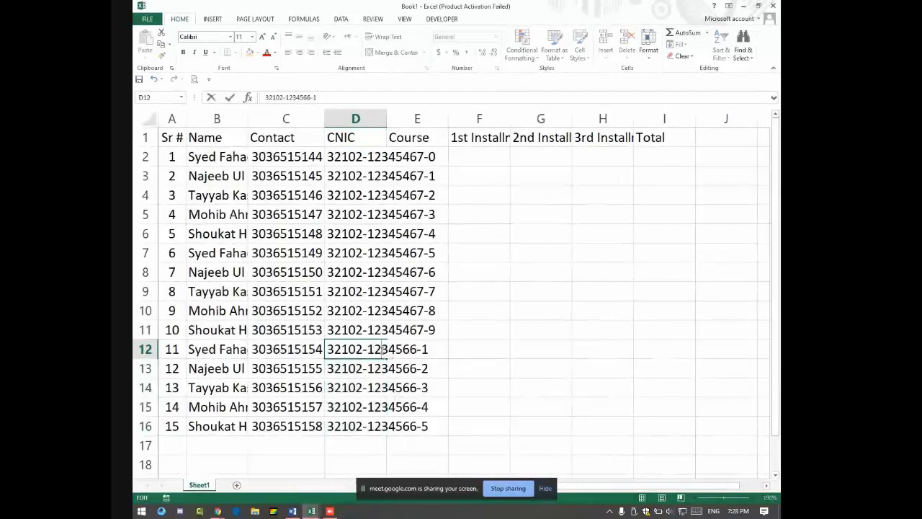
pyautogui.press('Return')
pyautogui.click(355, 348)
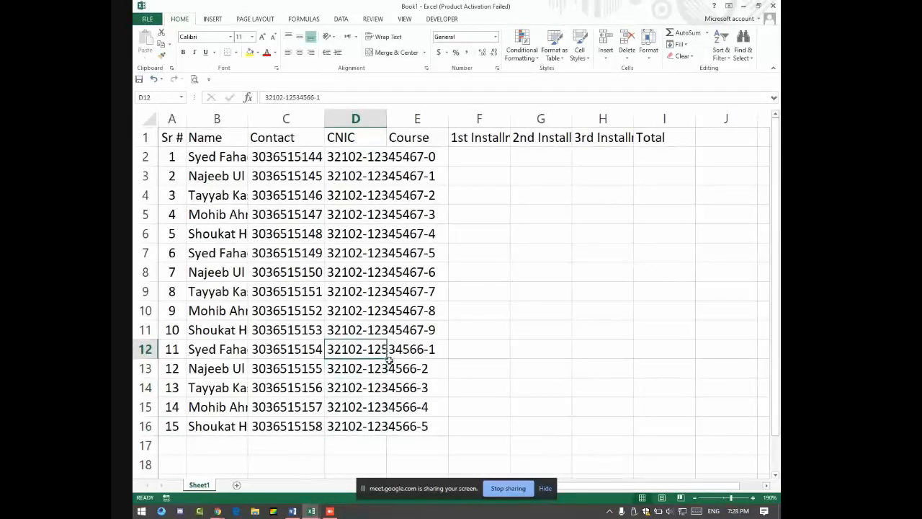
pyautogui.moveTo(387, 357); pyautogui.dragTo(377, 425)
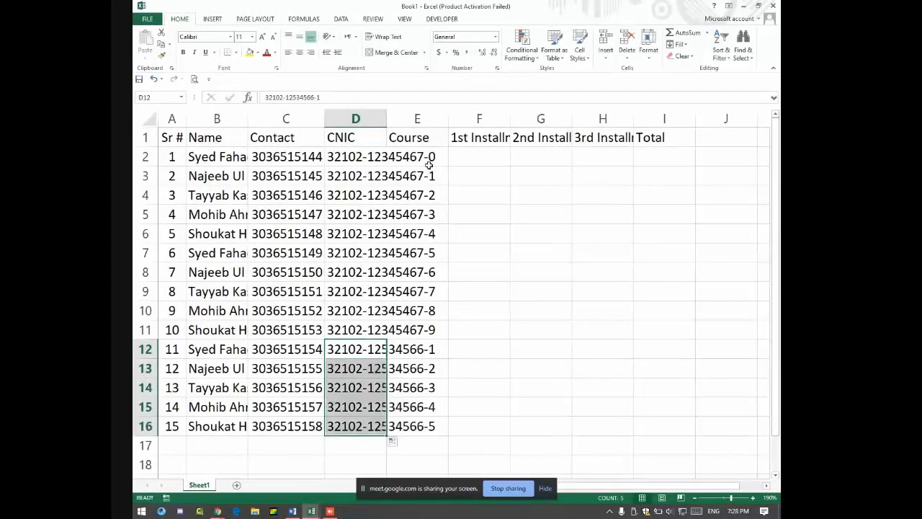
# Step: Select all CNICs in D2:D16, then bring the Google Meet call to the front
pyautogui.moveTo(383, 157); pyautogui.dragTo(359, 373)
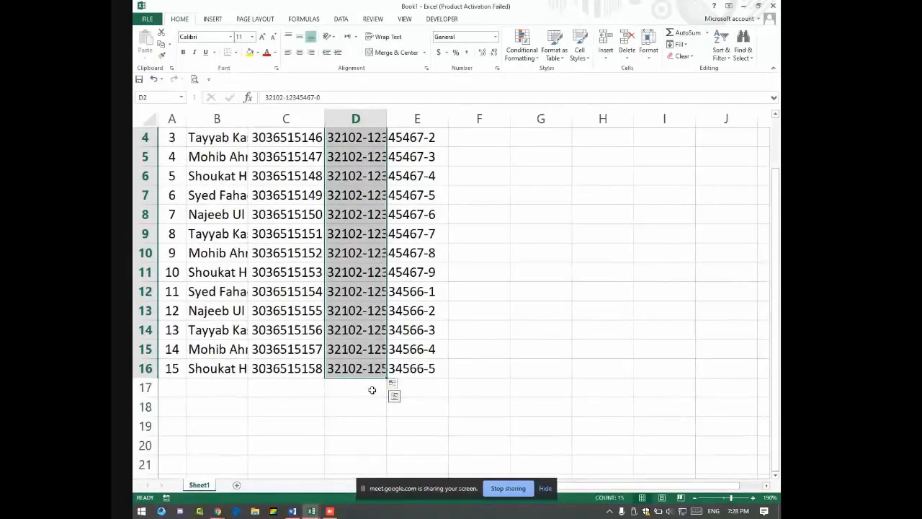
pyautogui.scroll(1, 310, 174)
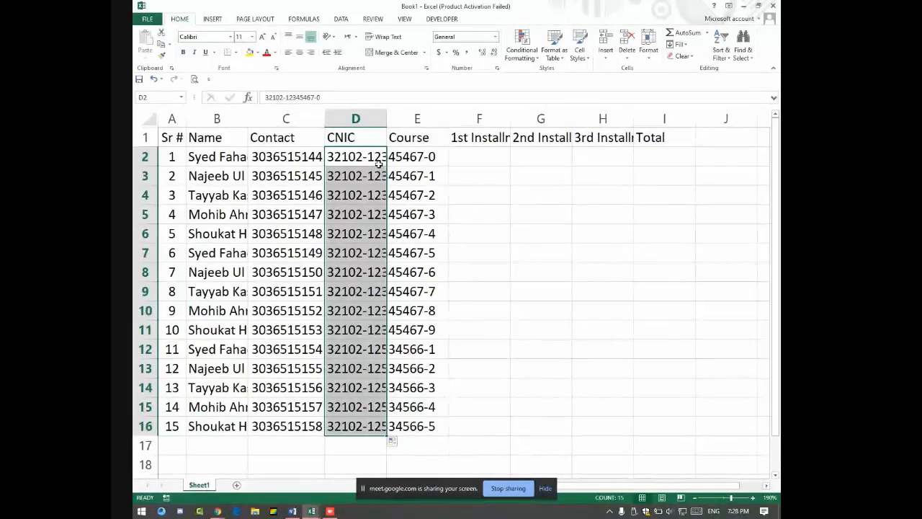
pyautogui.hotkey('alt', 'Tab')
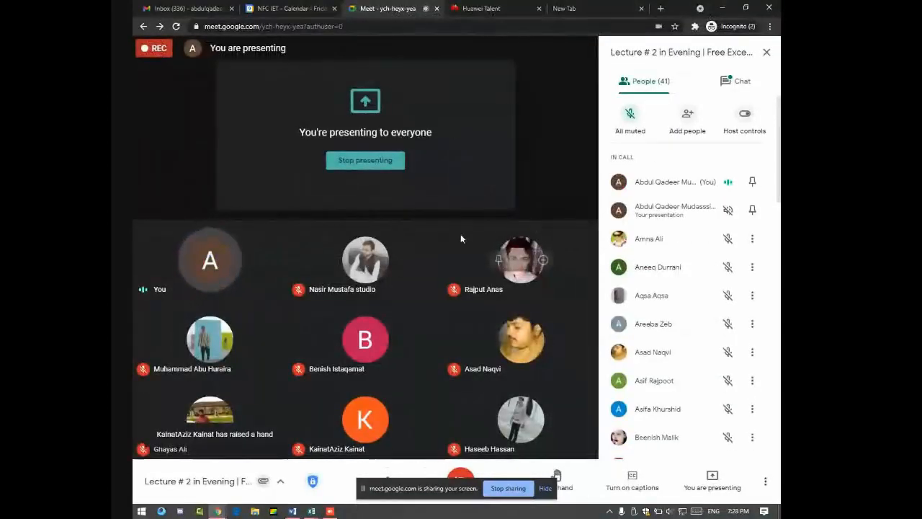
# Step: Check the Meet chat, return to the People list, and switch back to Excel
pyautogui.click(704, 89)
pyautogui.click(656, 83)
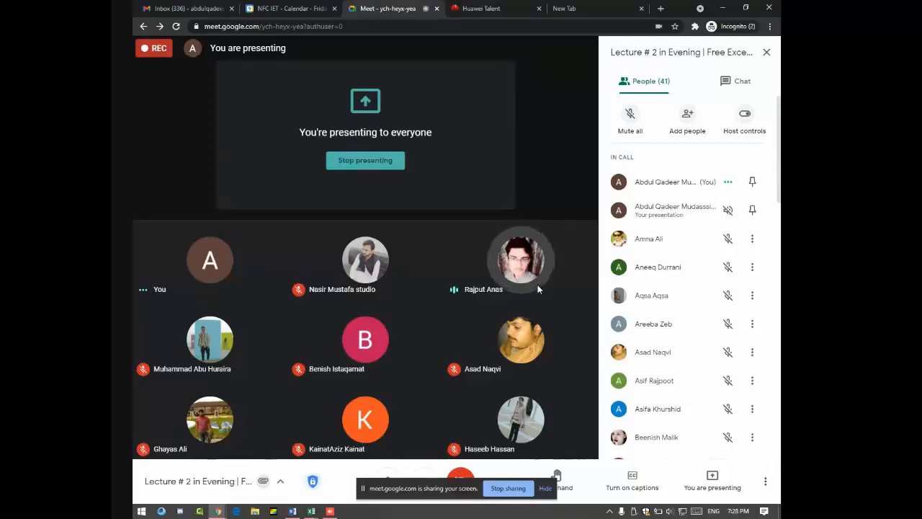
pyautogui.hotkey('alt', 'Tab')
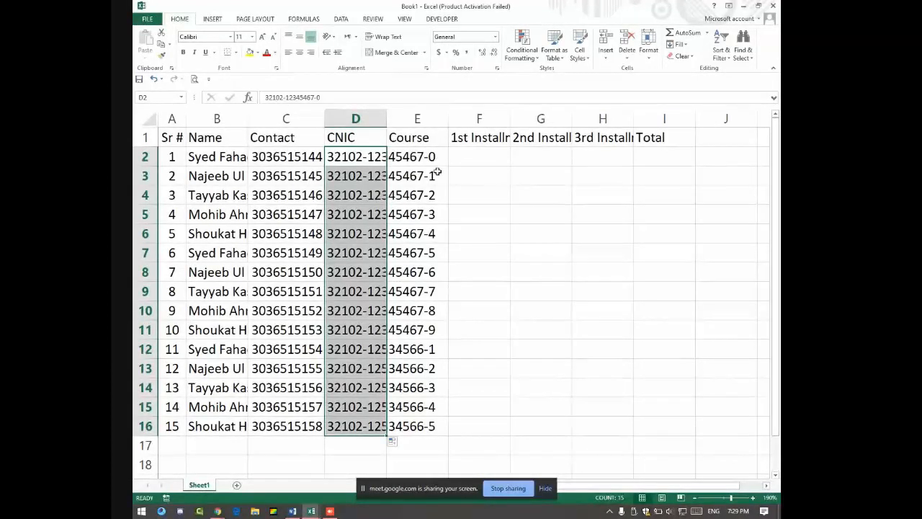
# Step: Fill the contact number from C2 down to C16 as an increasing series
pyautogui.hotkey('alt', 'Tab')
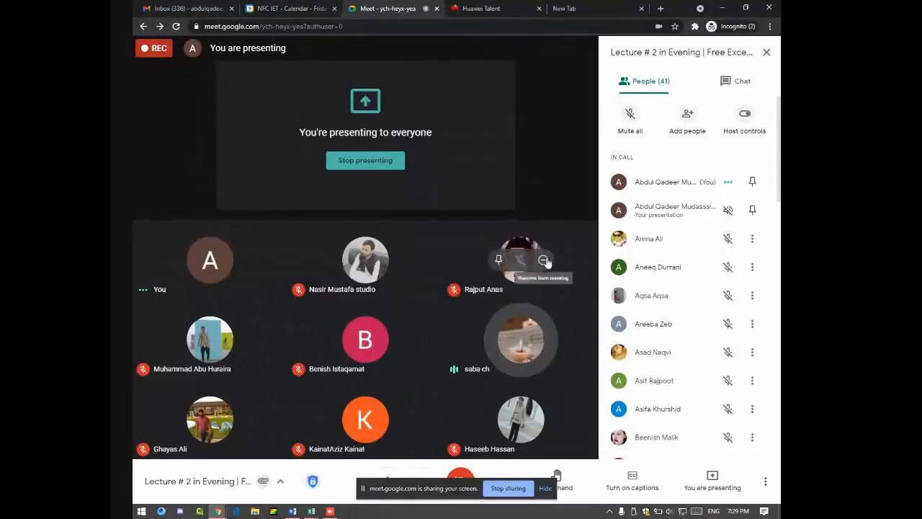
pyautogui.hotkey('alt', 'Tab')
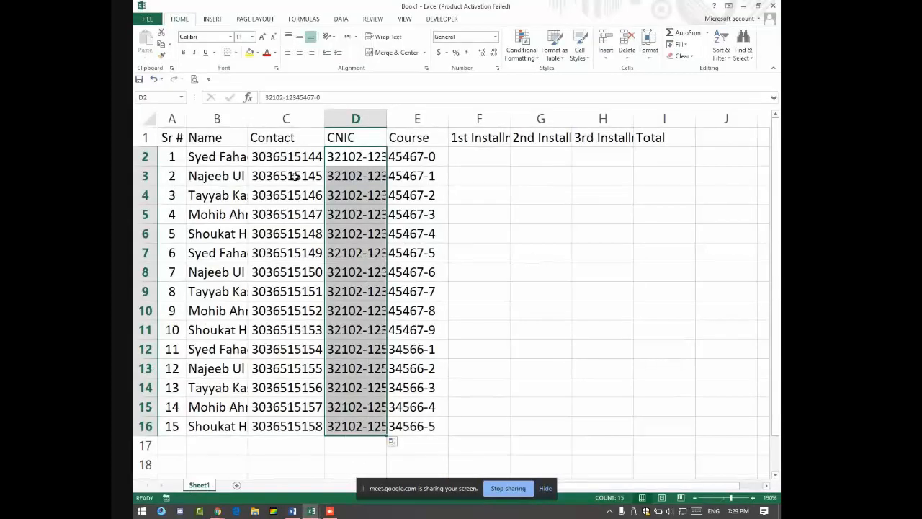
pyautogui.click(291, 158)
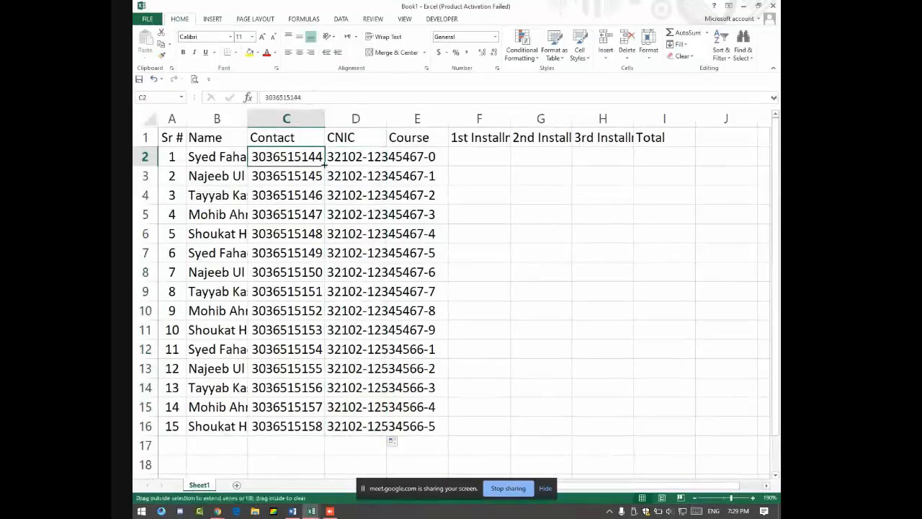
pyautogui.moveTo(324, 165); pyautogui.dragTo(325, 435)
pyautogui.click(332, 443)
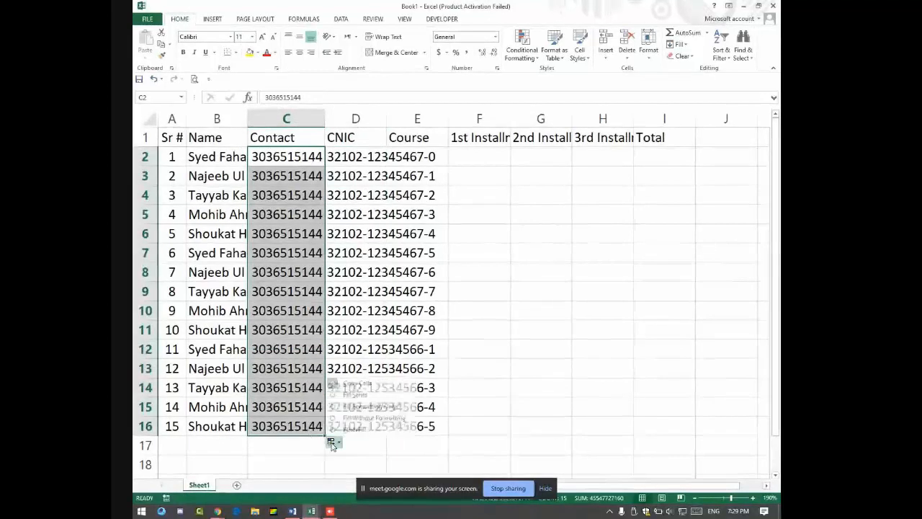
pyautogui.click(356, 395)
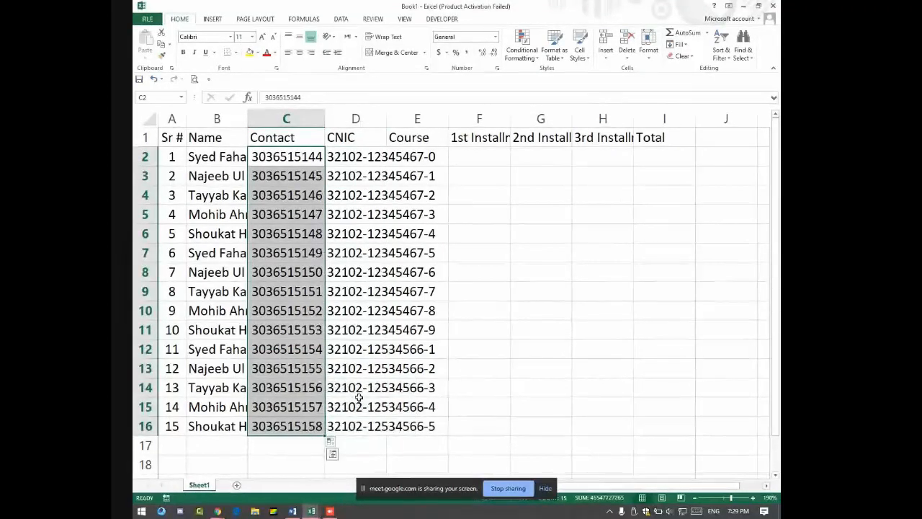
# Step: Refill the D2 CNIC down to row 11, select E2, and bring Meet forward
pyautogui.click(353, 158)
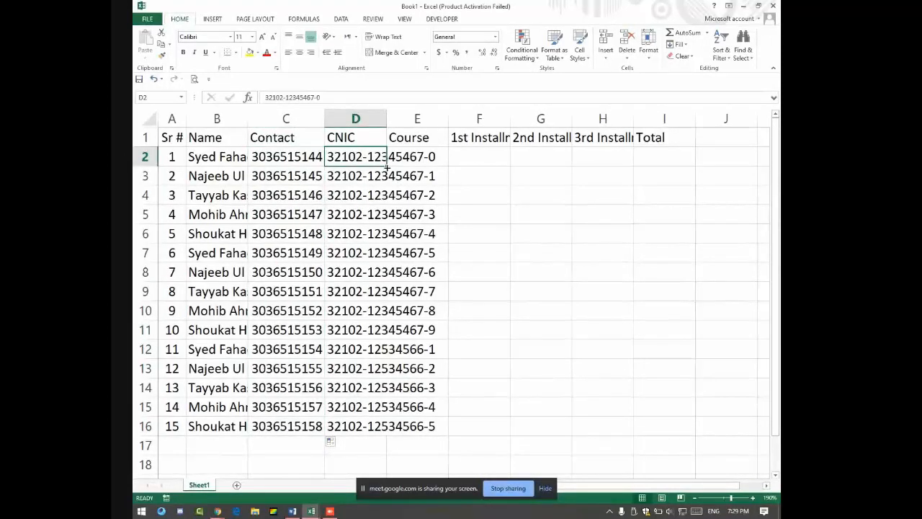
pyautogui.moveTo(387, 166); pyautogui.dragTo(389, 338)
pyautogui.click(394, 348)
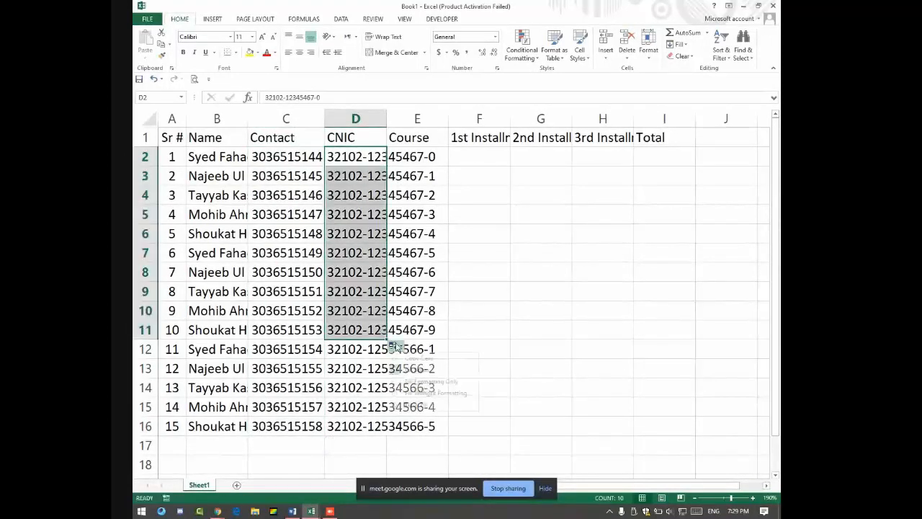
pyautogui.click(417, 371)
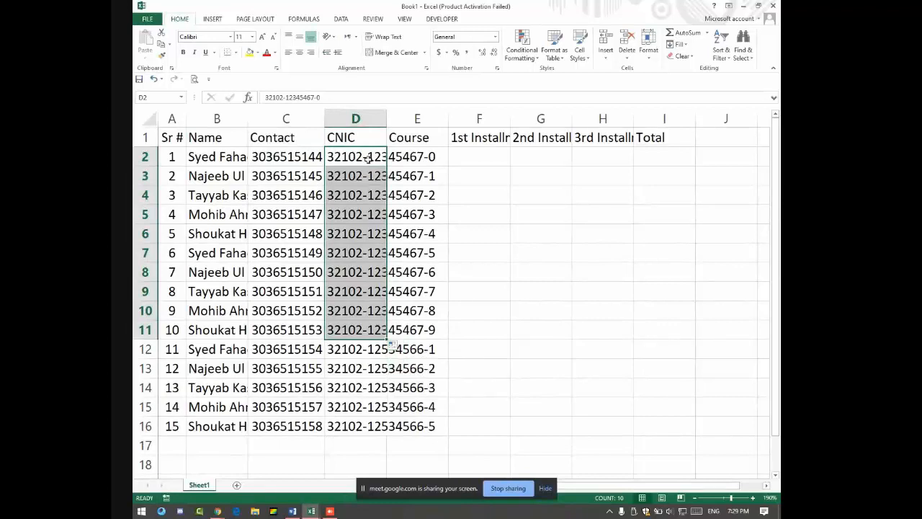
pyautogui.click(447, 162)
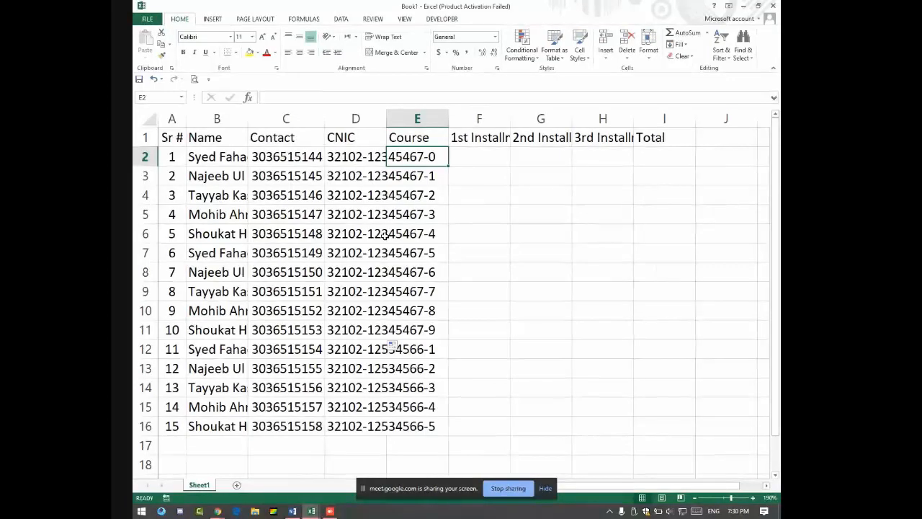
pyautogui.hotkey('alt', 'Tab')
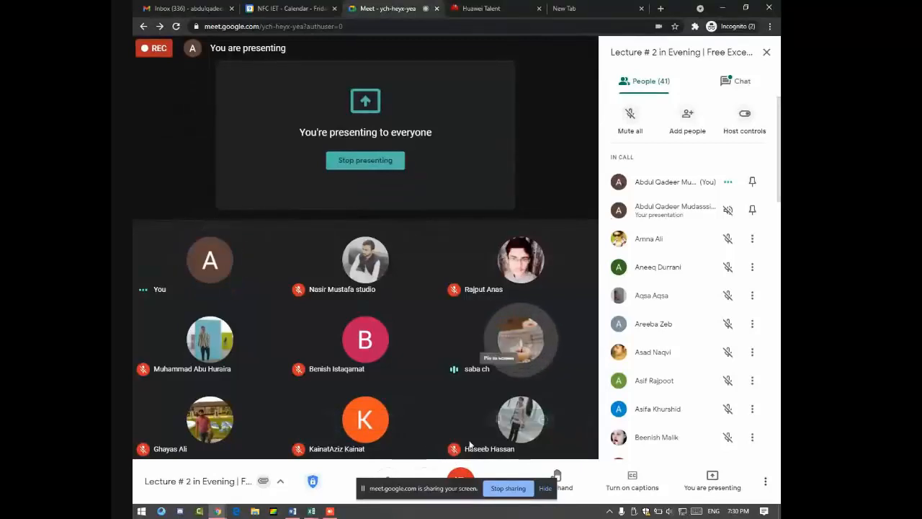
# Step: Move the sharing notice aside, mute all Meet participants, and return to Excel
pyautogui.moveTo(449, 485); pyautogui.dragTo(454, 511)
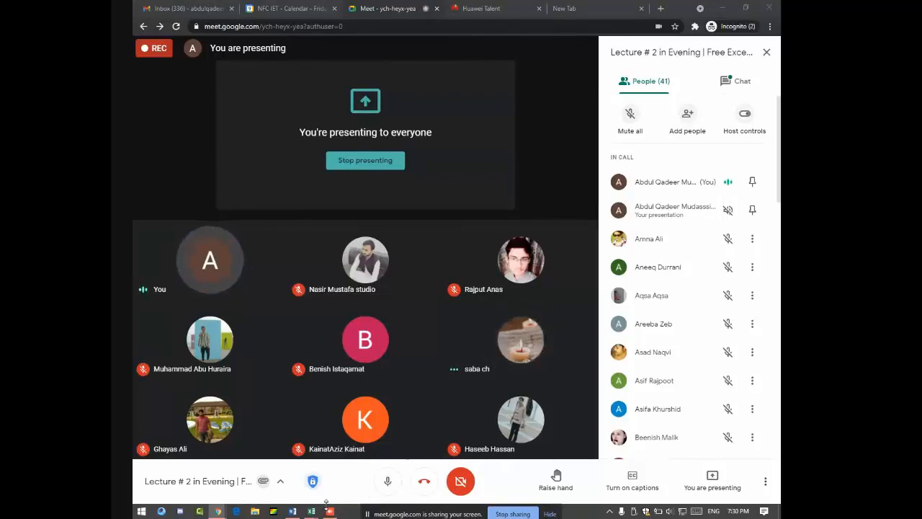
pyautogui.click(621, 118)
pyautogui.hotkey('alt', 'Tab')
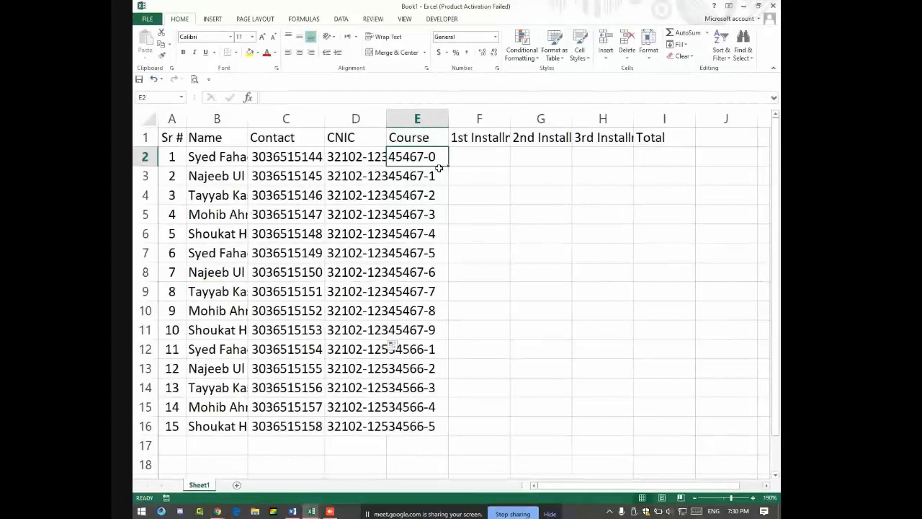
# Step: Enter MS Office, Web Development, Web Designing and Android Development in E2:E5
pyautogui.write('MS Office')
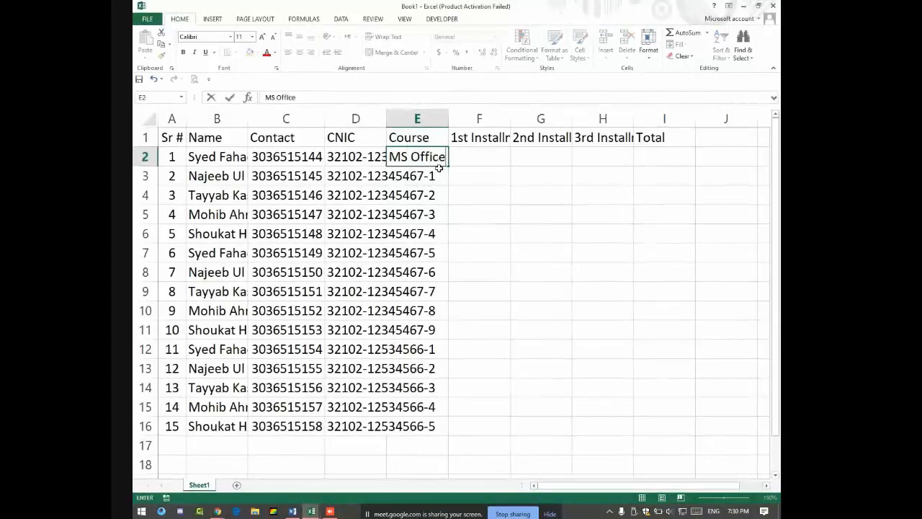
pyautogui.press('Return')
pyautogui.write('Web')
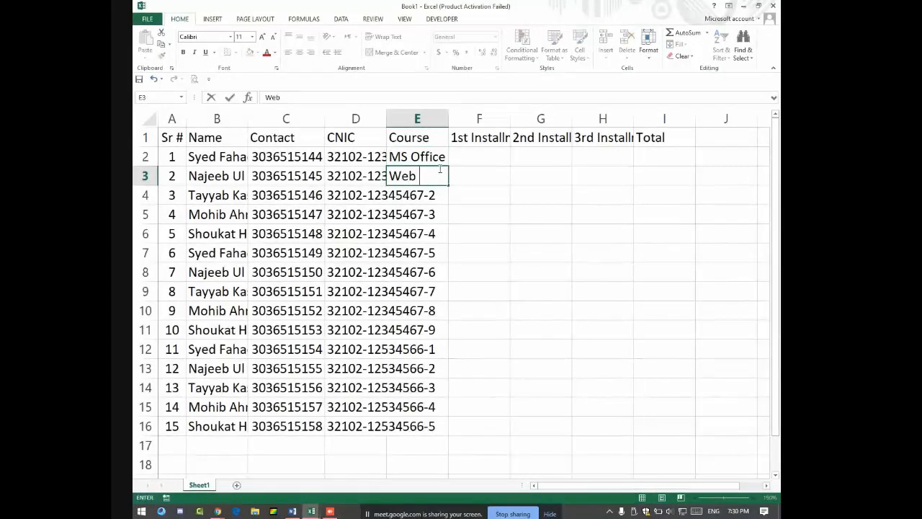
pyautogui.write(' Development')
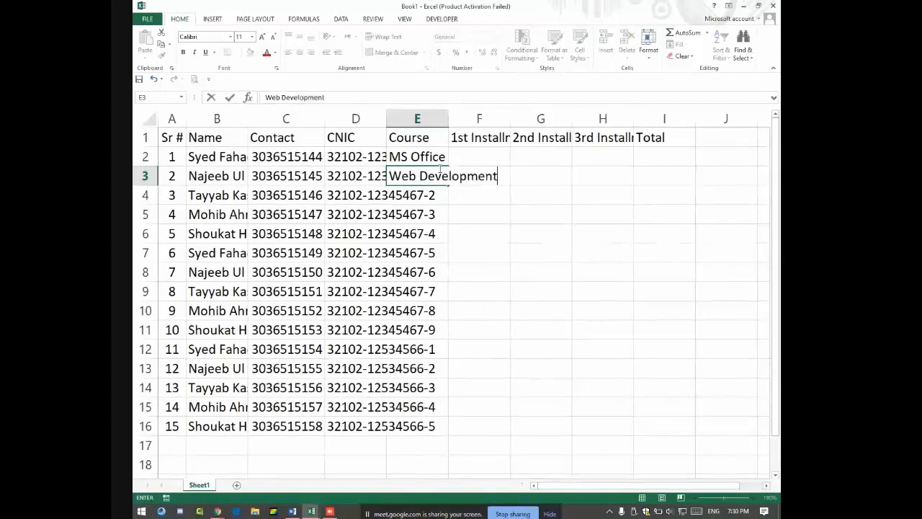
pyautogui.press('Return')
pyautogui.write('Web Des')
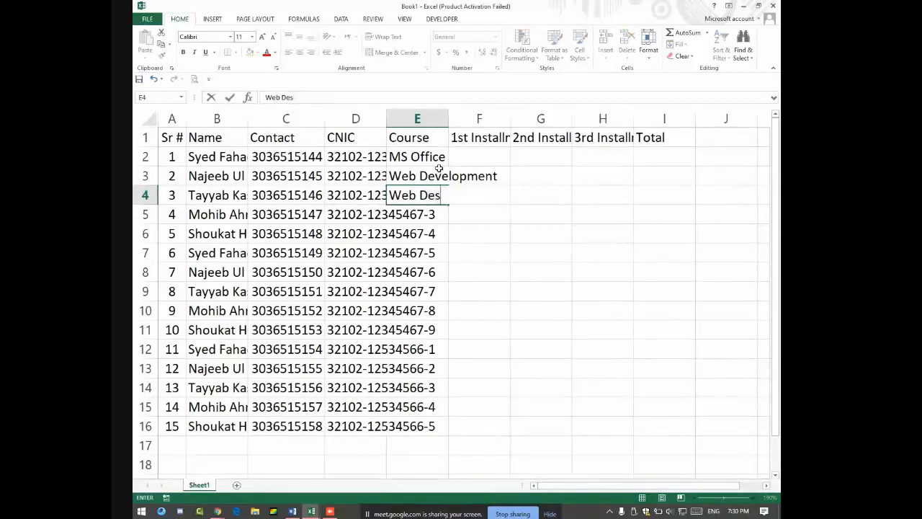
pyautogui.write('igning')
pyautogui.press('Return')
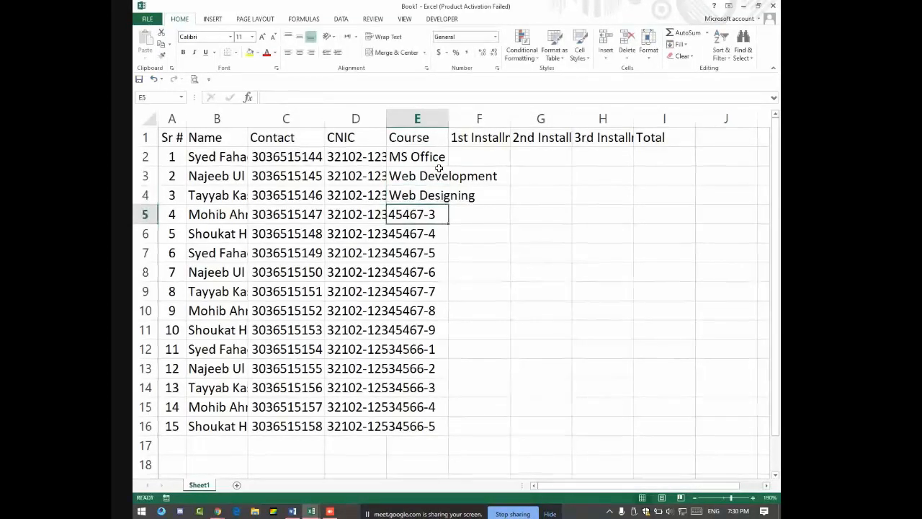
pyautogui.write('Anf')
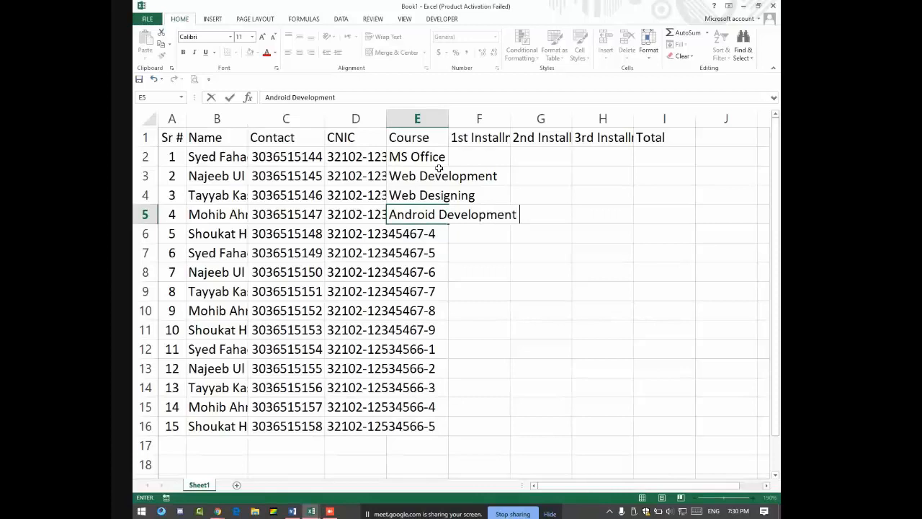
pyautogui.press('Return')
# Step: Add CCNA in E6, select the course names, then select the blank installment and Total cells
pyautogui.write('NCNA')
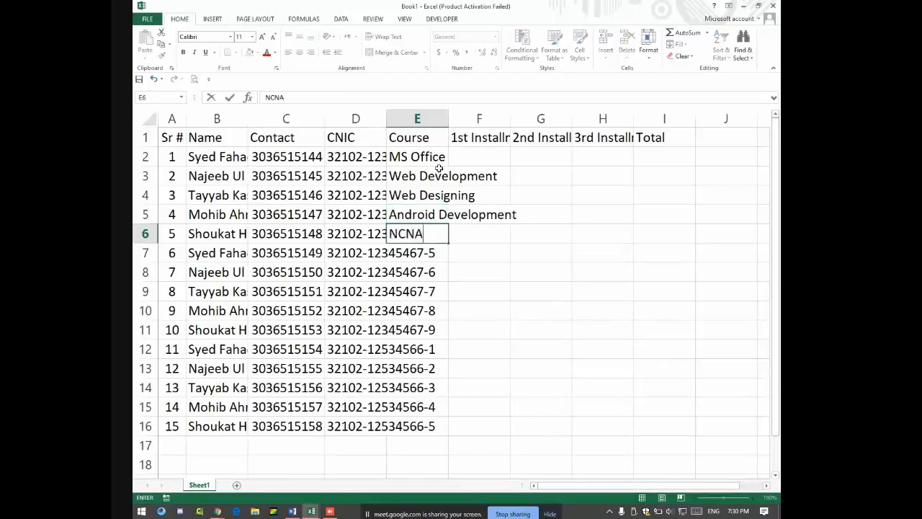
pyautogui.press('BackSpace')
pyautogui.press('BackSpace')
pyautogui.press('BackSpace')
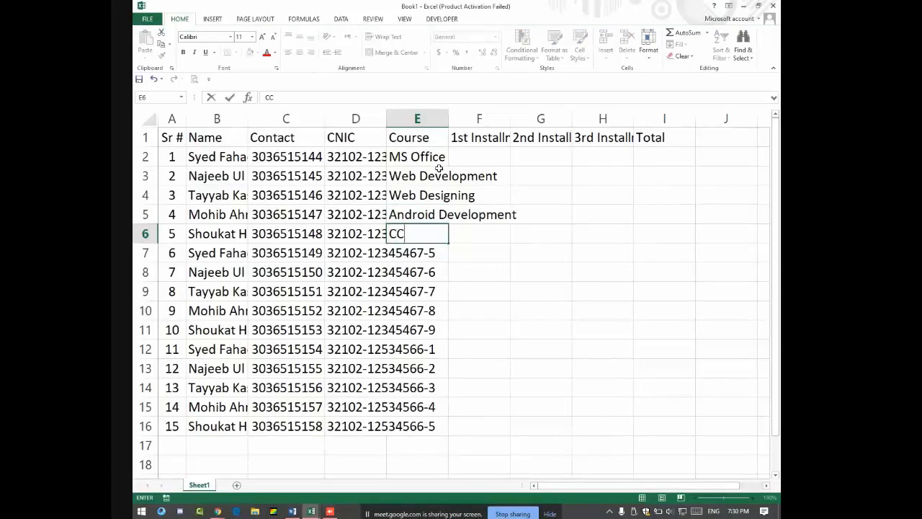
pyautogui.press('Return')
pyautogui.moveTo(438, 155); pyautogui.dragTo(446, 430)
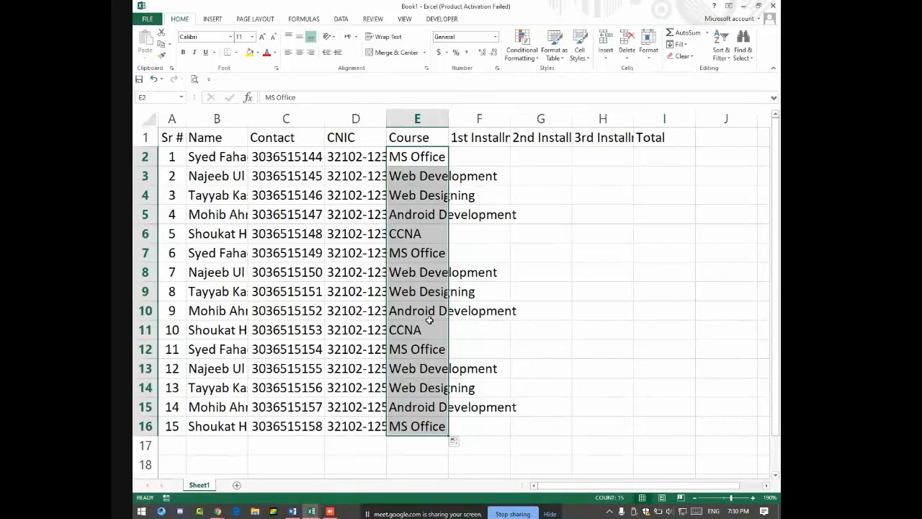
pyautogui.moveTo(490, 159); pyautogui.dragTo(672, 424)
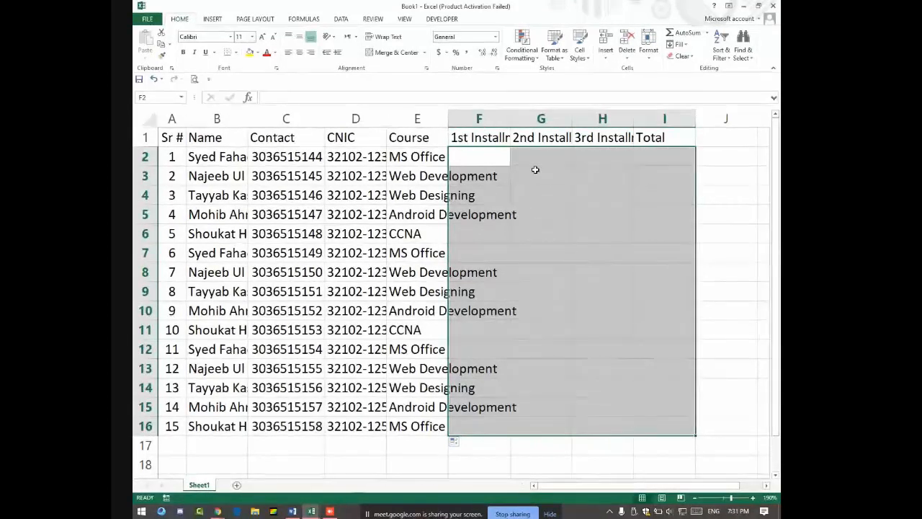
# Step: Admit the pending join request in Google Meet and return to the Excel fee sheet
pyautogui.hotkey('alt', 'Tab')
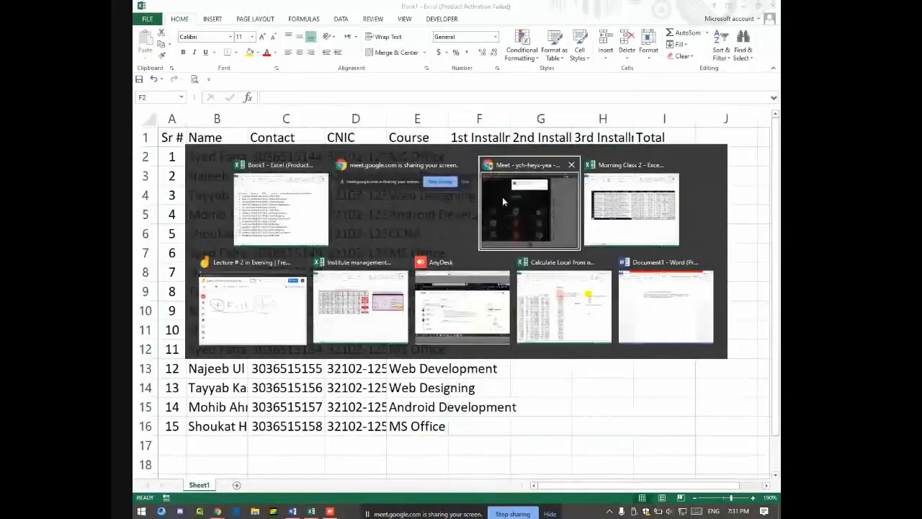
pyautogui.click(502, 197)
pyautogui.click(551, 98)
pyautogui.hotkey('alt', 'Tab')
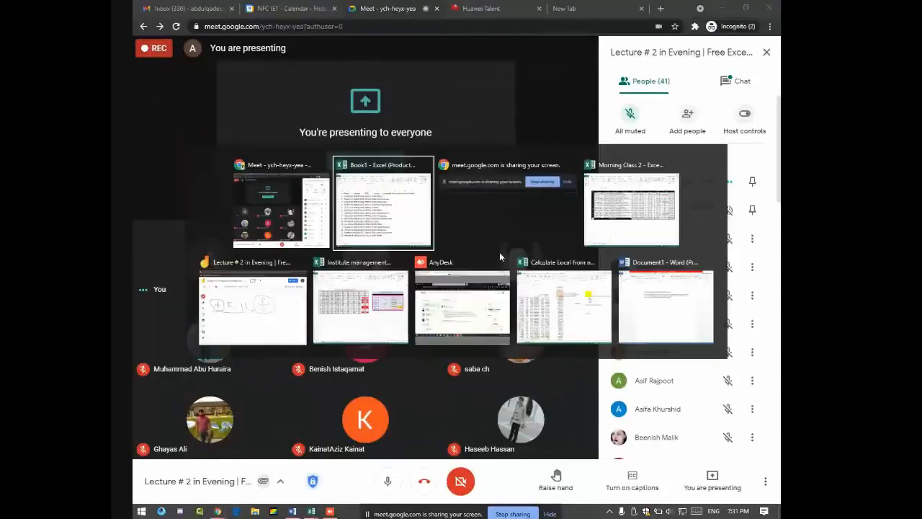
pyautogui.click(495, 242)
pyautogui.hotkey('alt', 'Tab')
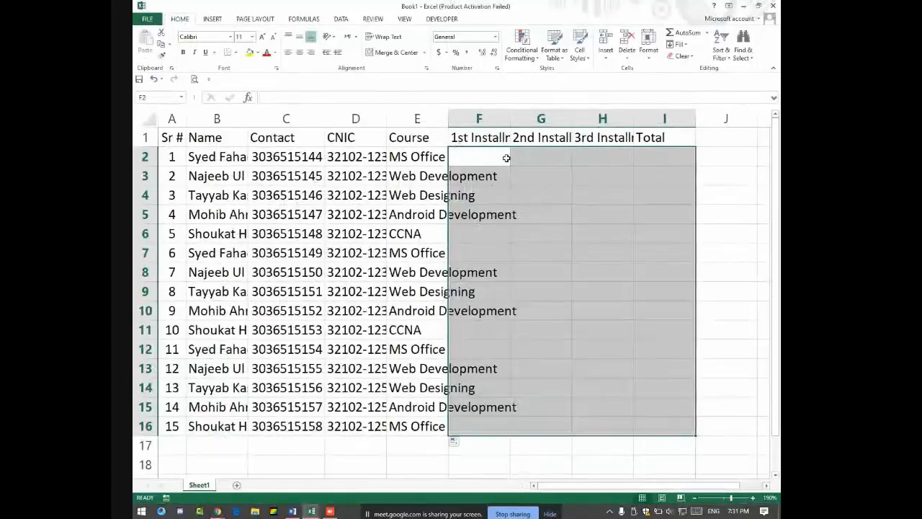
# Step: Enter 5000 as the first installment in F2 and select the F2:I16 range
pyautogui.click(486, 158)
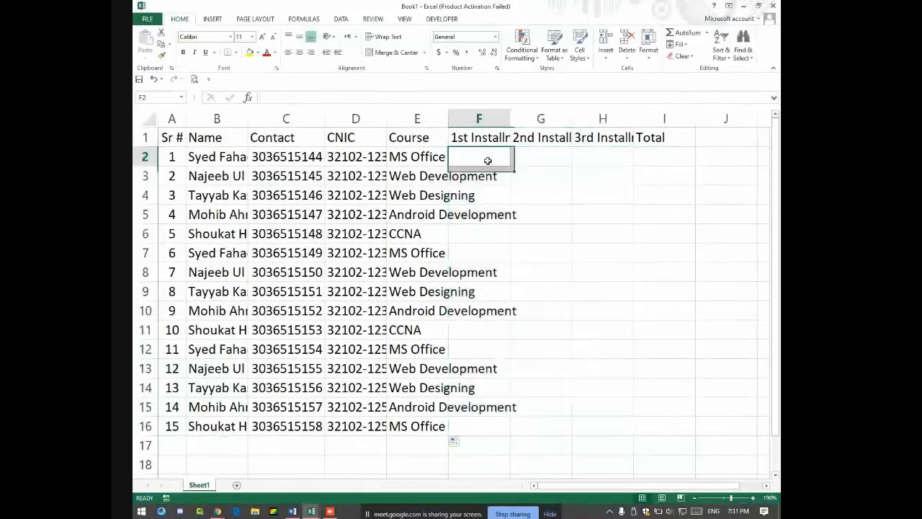
pyautogui.write('5000')
pyautogui.press('Return')
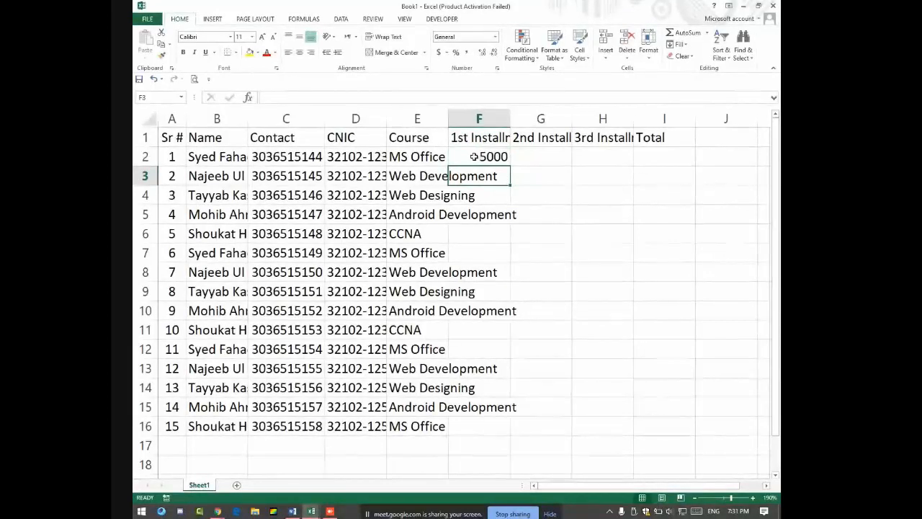
pyautogui.moveTo(474, 156); pyautogui.dragTo(549, 169)
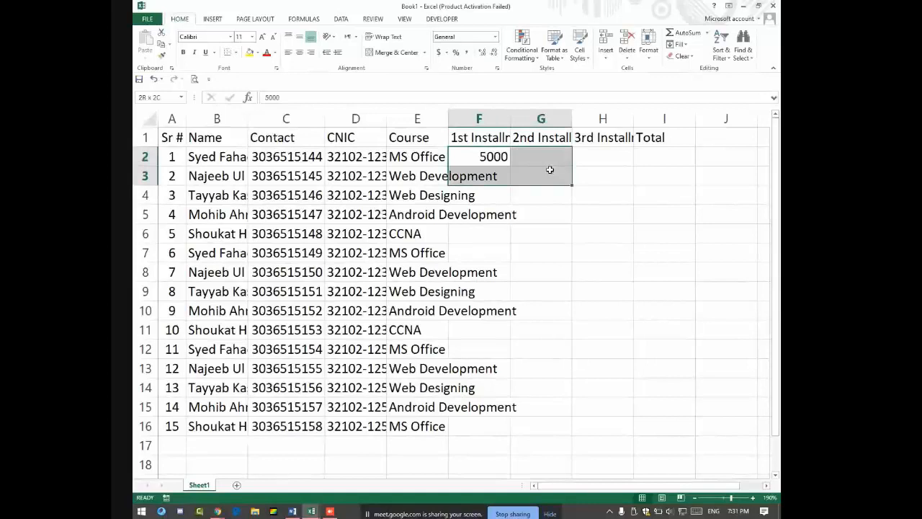
pyautogui.click(470, 151)
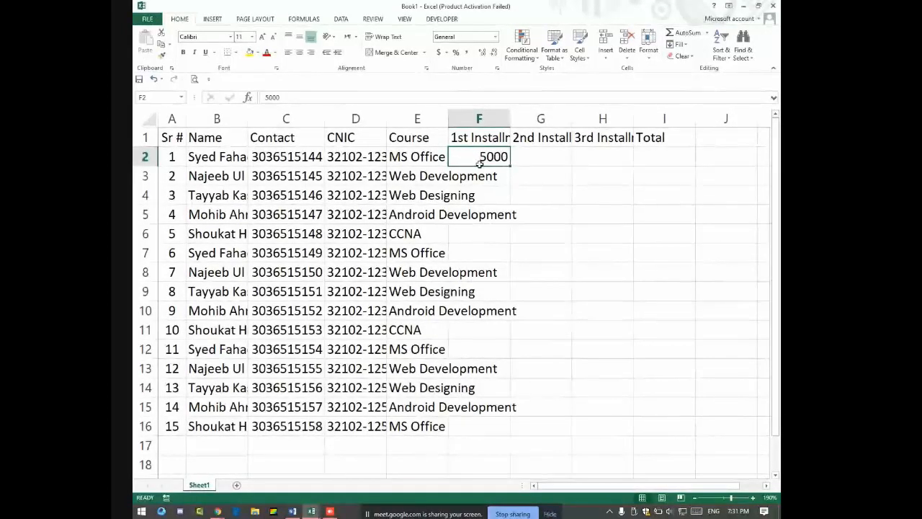
pyautogui.moveTo(480, 163)
pyautogui.mouseDown()
pyautogui.moveTo(608, 188)
pyautogui.moveTo(667, 220)
pyautogui.moveTo(667, 341)
pyautogui.moveTo(680, 424)
pyautogui.mouseUp()
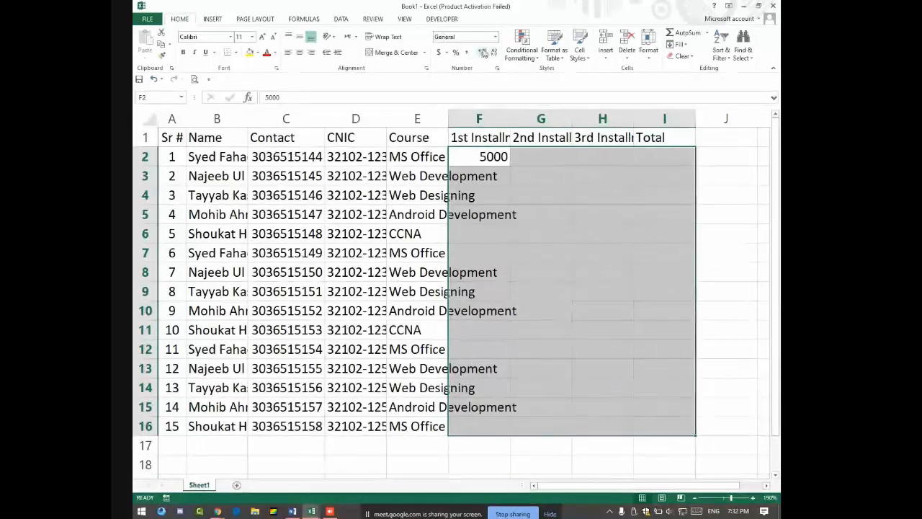
# Step: Format F2:I16 as Currency with symbol PKR and 0 decimal places
pyautogui.click(496, 37)
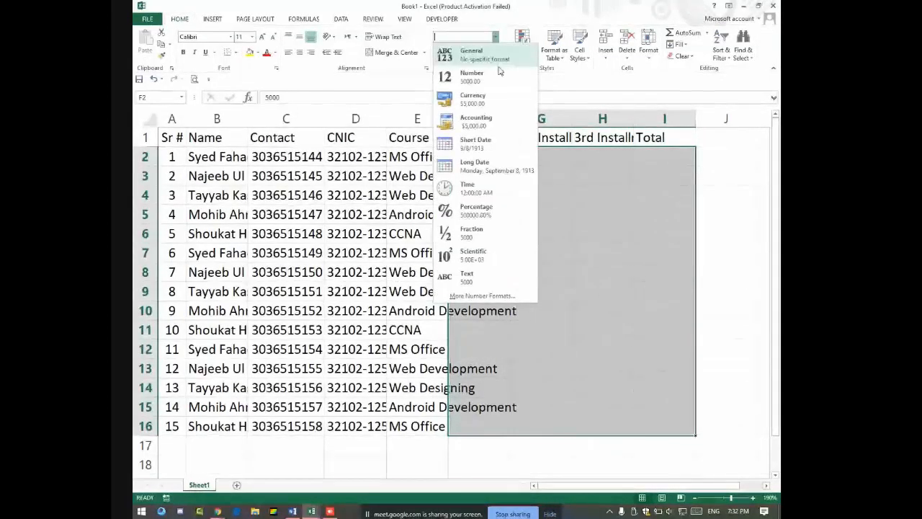
pyautogui.click(483, 296)
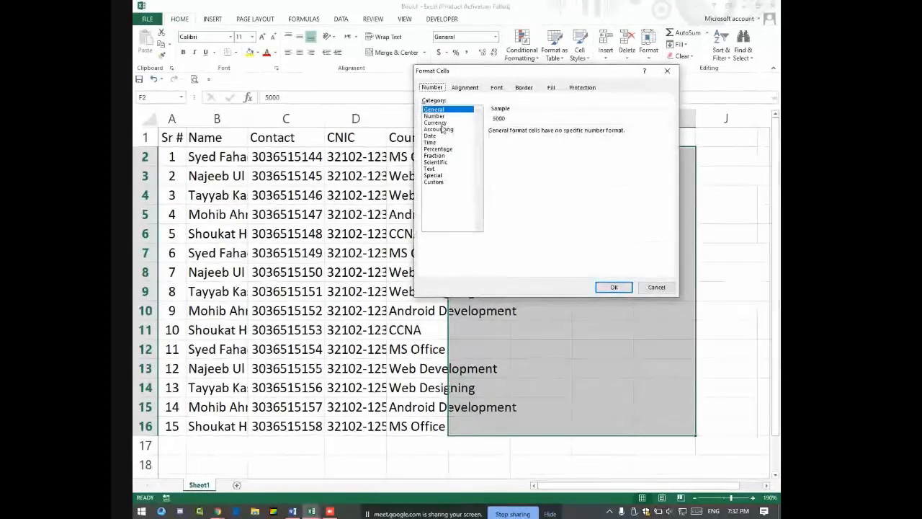
pyautogui.click(439, 123)
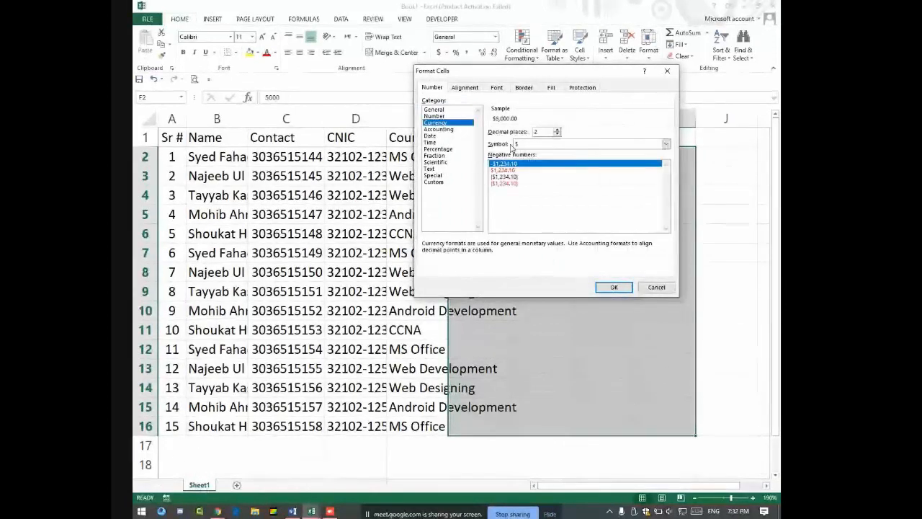
pyautogui.click(536, 147)
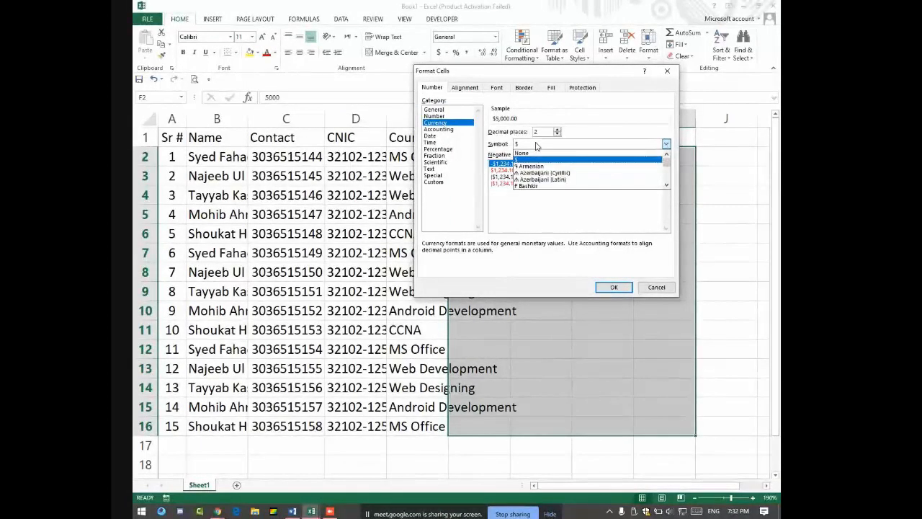
pyautogui.press('p')
pyautogui.press('Down')
pyautogui.press('Down')
pyautogui.press('Down')
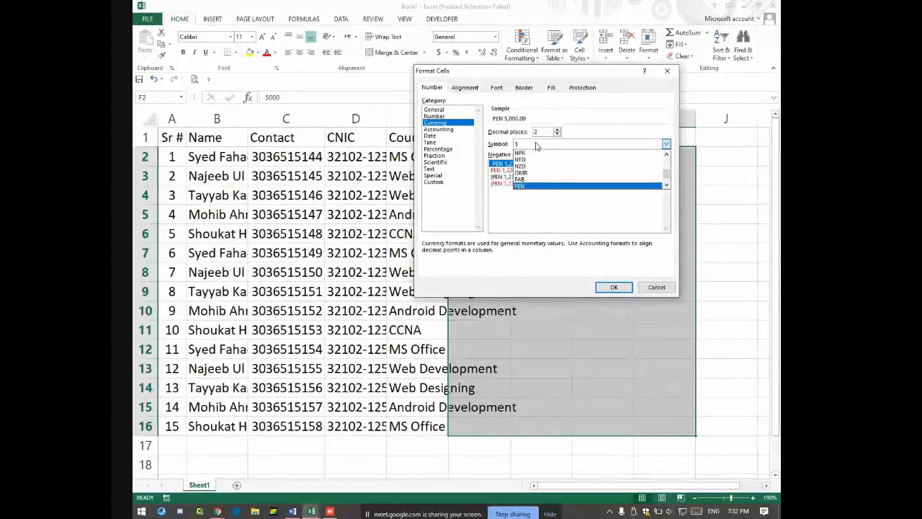
pyautogui.press('Down')
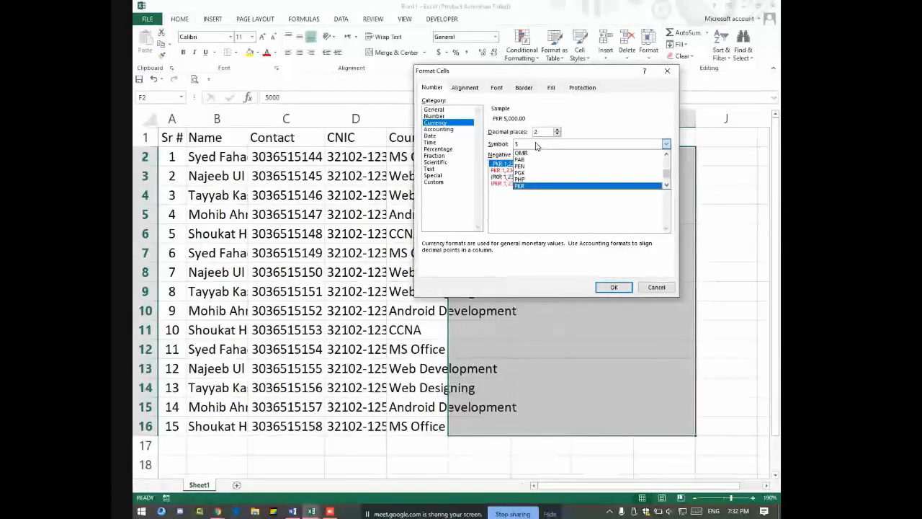
pyautogui.click(523, 186)
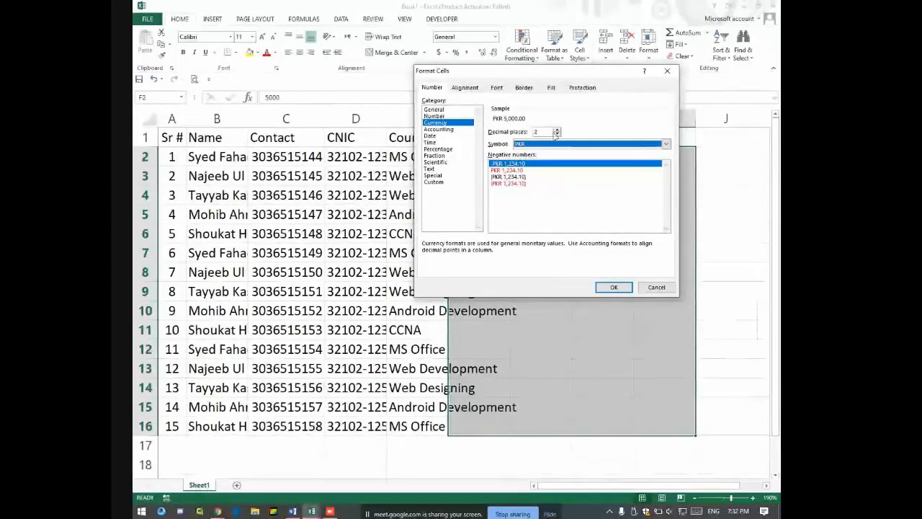
pyautogui.click(557, 130)
pyautogui.click(557, 130)
pyautogui.click(557, 130)
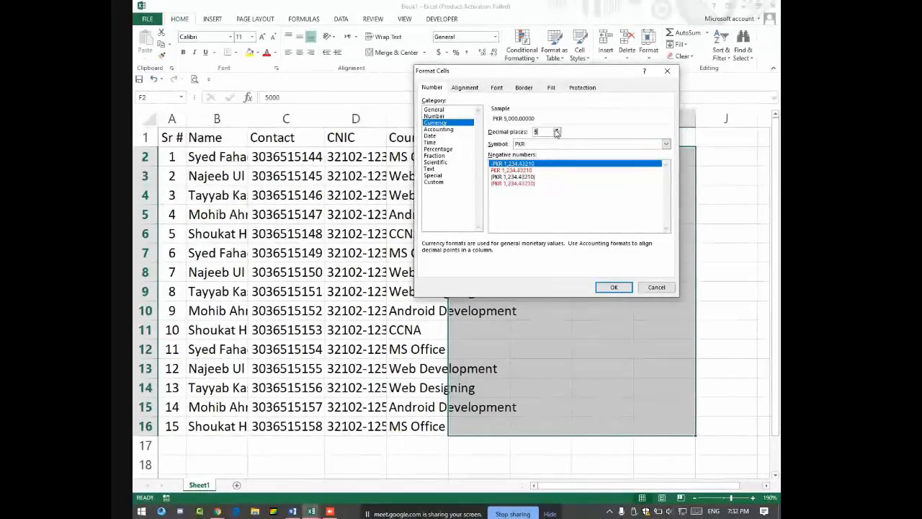
pyautogui.click(557, 136)
pyautogui.click(557, 135)
pyautogui.click(557, 136)
pyautogui.click(557, 136)
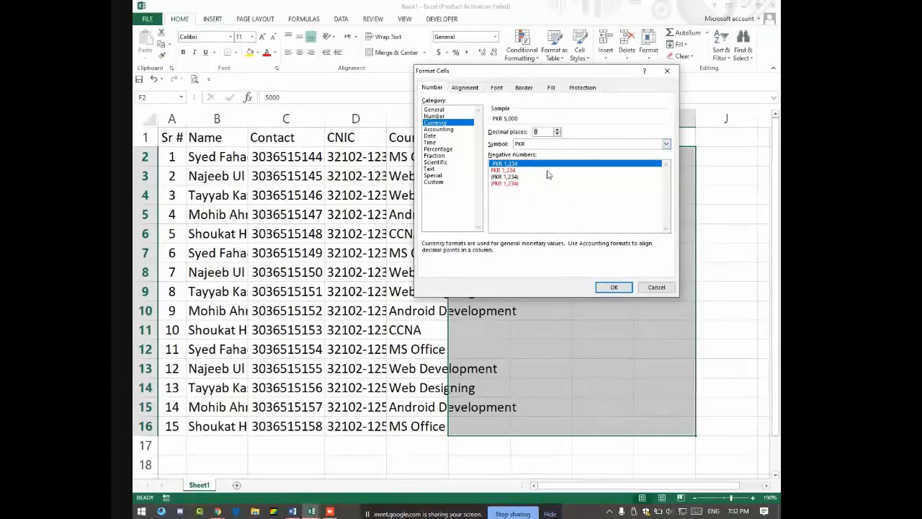
pyautogui.click(612, 286)
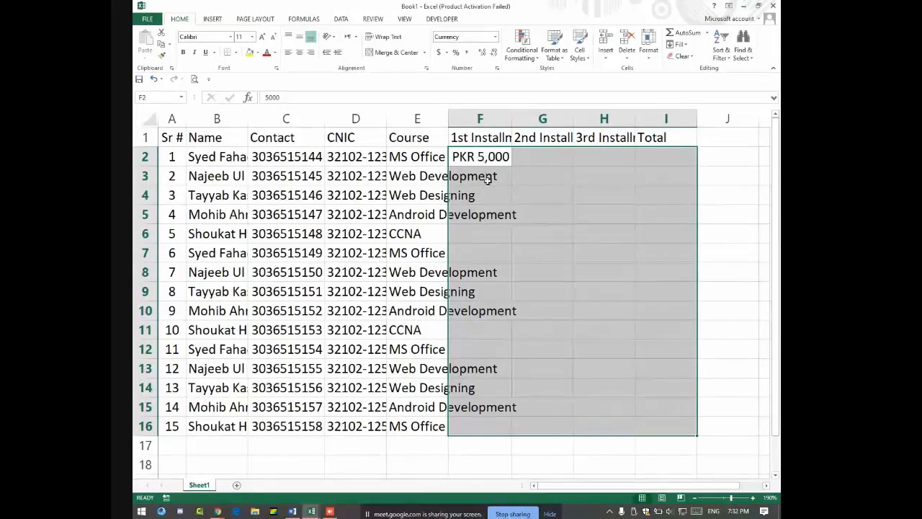
pyautogui.click(488, 180)
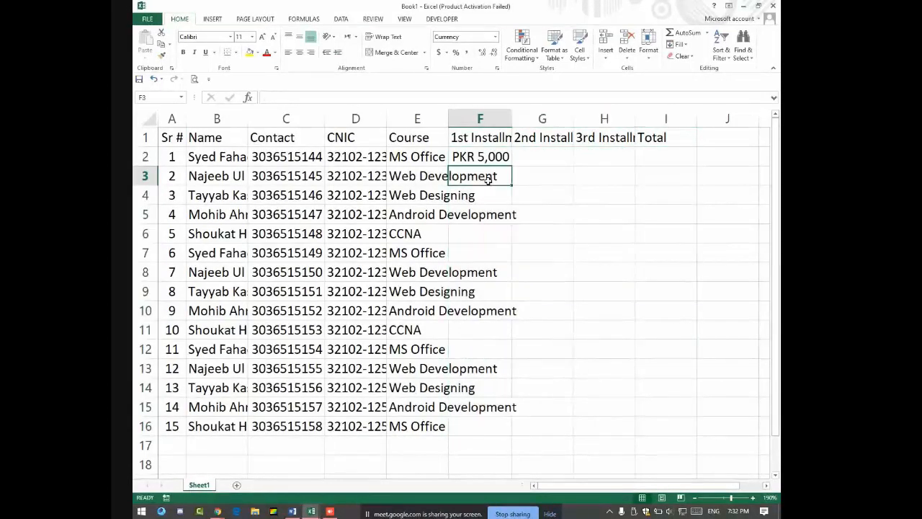
# Step: Enter 2,500 and 4,500 in F3:F4 and copy the three amounts down to F16
pyautogui.write('2,500')
pyautogui.press('Return')
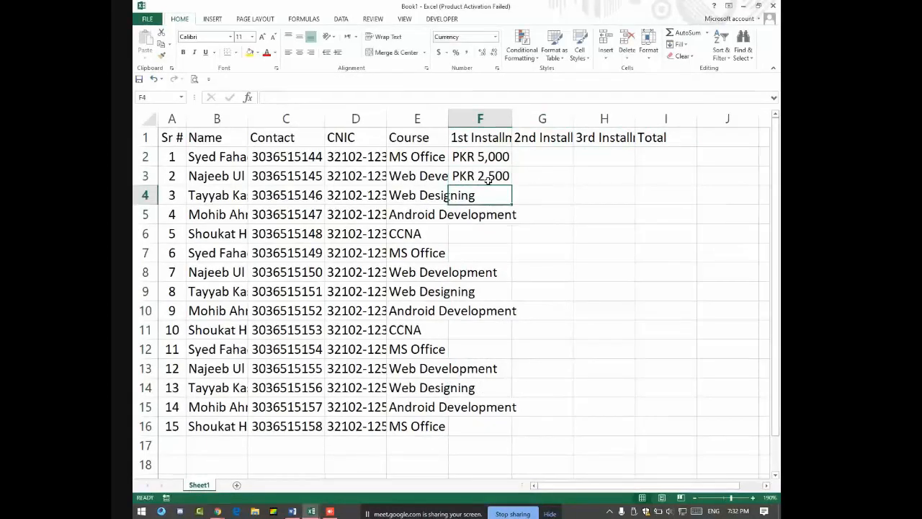
pyautogui.write('4,500')
pyautogui.press('Return')
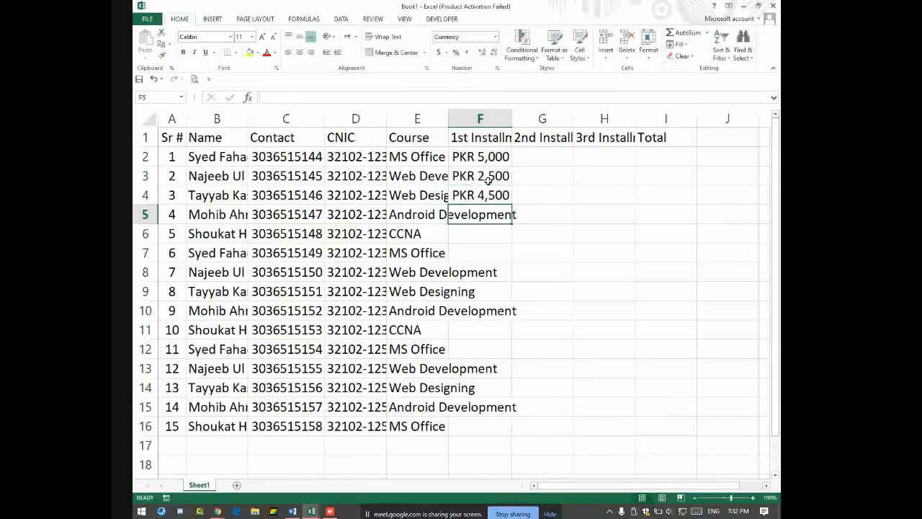
pyautogui.moveTo(467, 162); pyautogui.dragTo(512, 434)
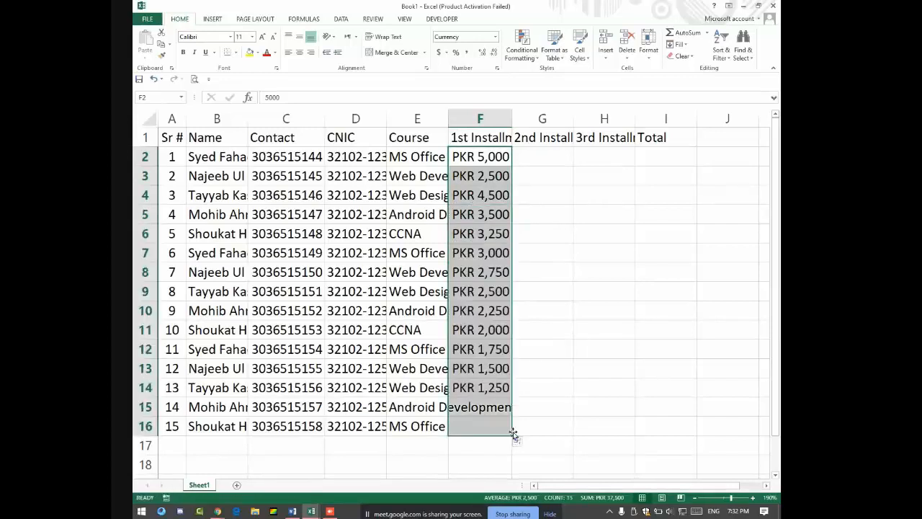
pyautogui.click(519, 441)
pyautogui.click(539, 382)
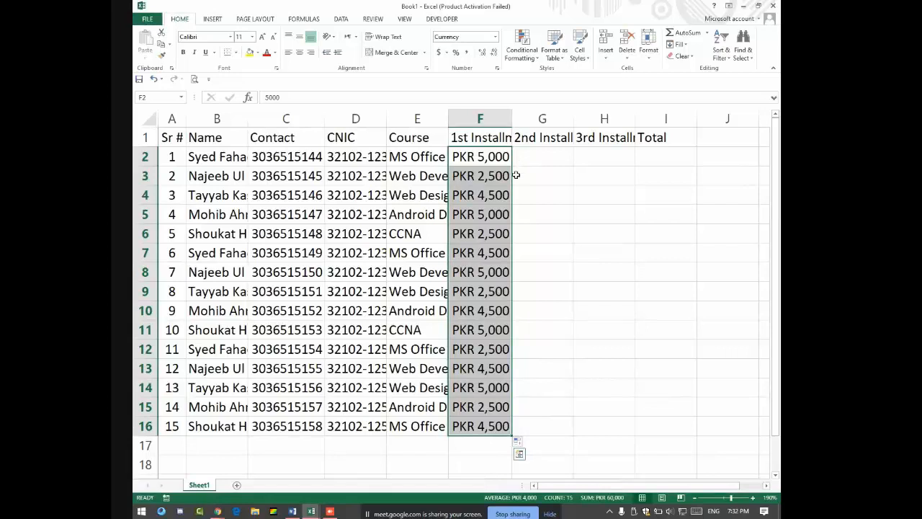
pyautogui.click(544, 164)
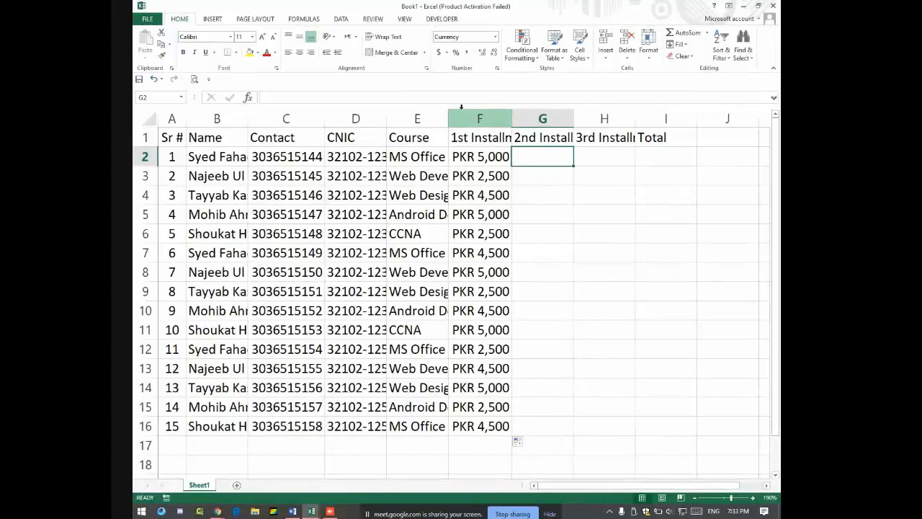
pyautogui.click(462, 116)
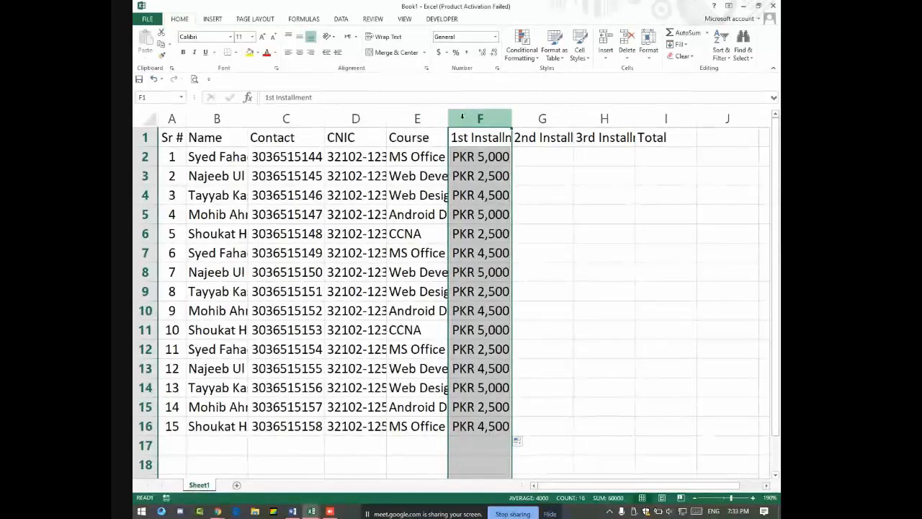
# Step: Insert a new column F headed 'PAckage' and select the whole column
pyautogui.rightClick(462, 117)
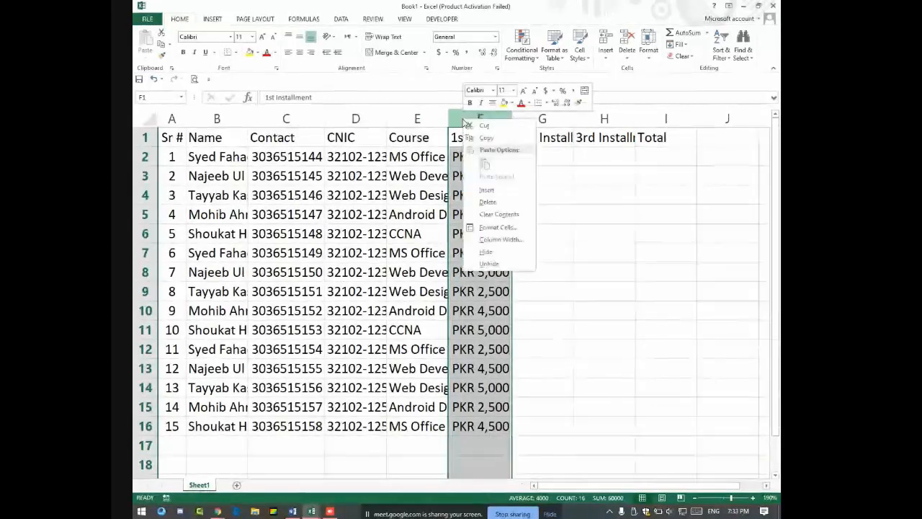
pyautogui.click(487, 189)
pyautogui.click(507, 146)
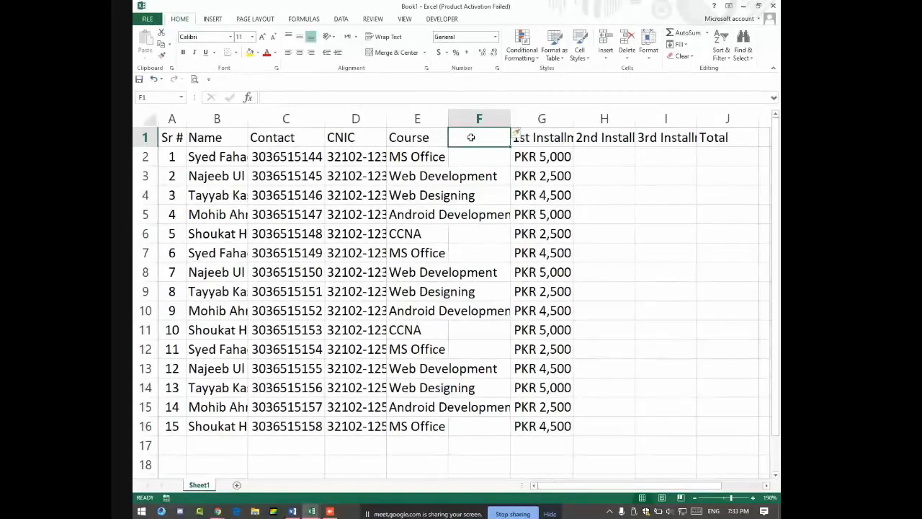
pyautogui.write('PA')
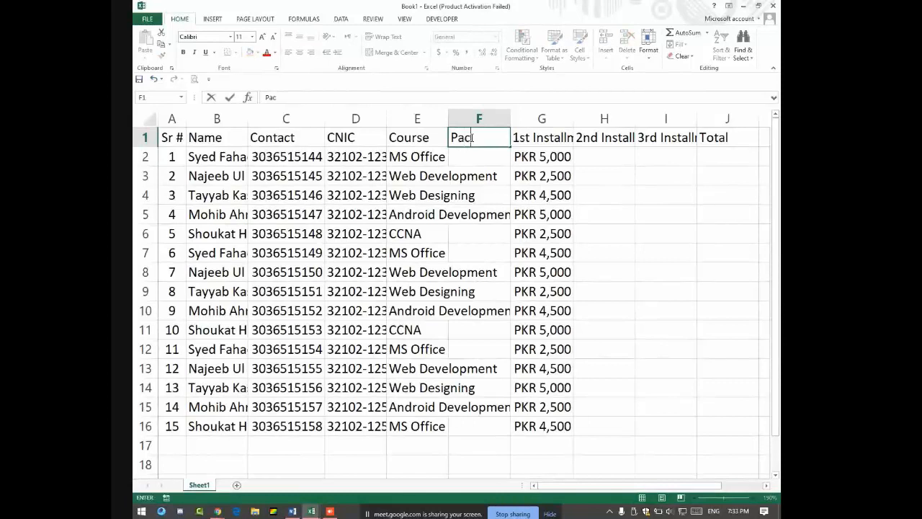
pyautogui.write('ckage')
pyautogui.press('Return')
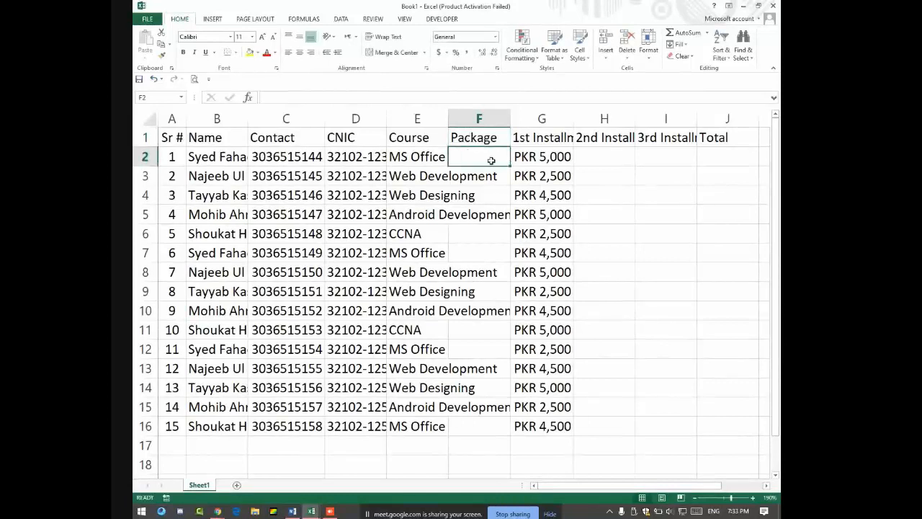
pyautogui.moveTo(491, 160); pyautogui.dragTo(492, 424)
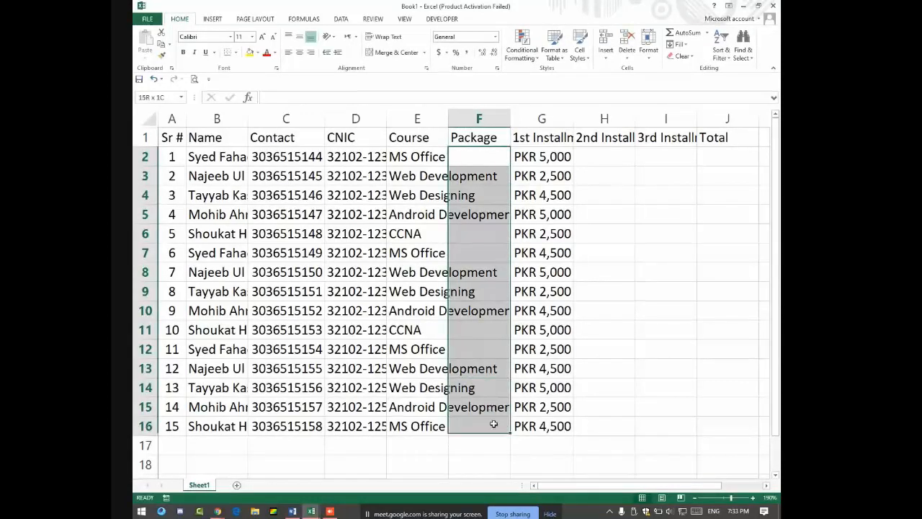
pyautogui.click(485, 115)
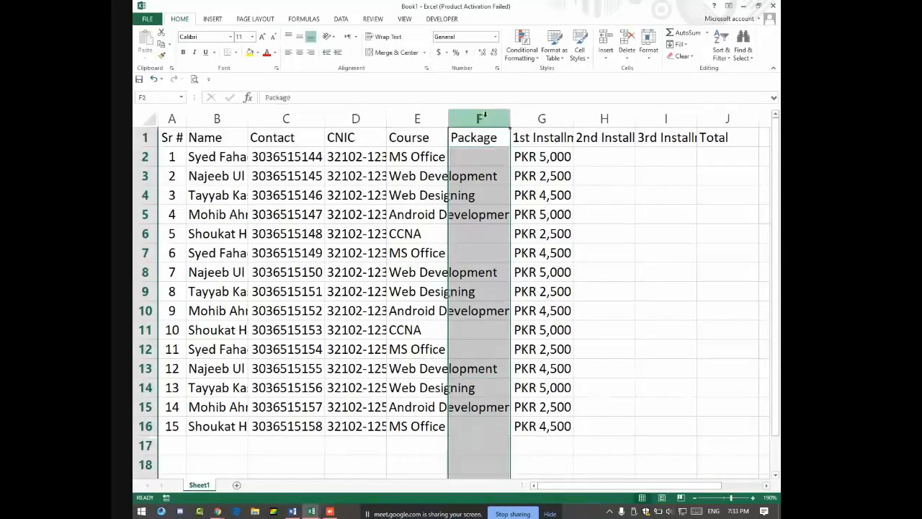
# Step: Open More Number Formats, pausing to admit a waiting participant in Google Meet
pyautogui.click(495, 37)
pyautogui.click(479, 301)
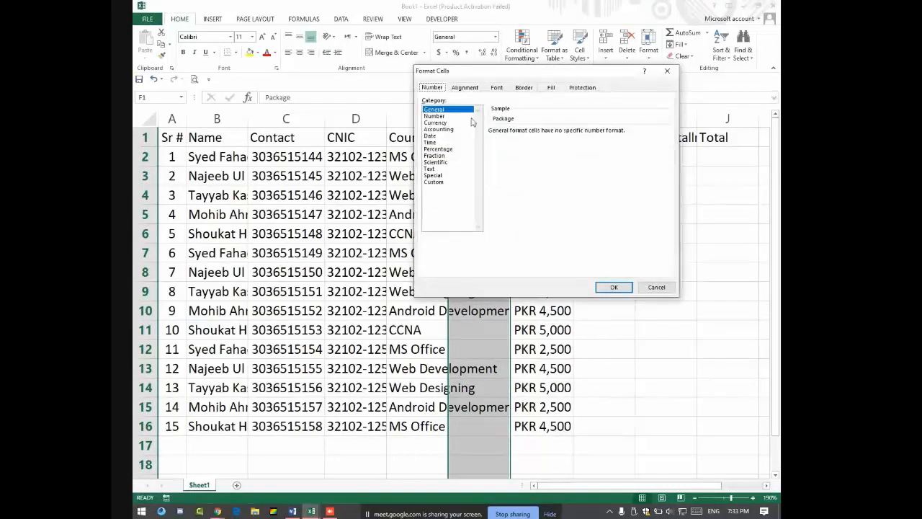
pyautogui.hotkey('alt', 'Tab')
pyautogui.hotkey('alt', 'Tab')
pyautogui.hotkey('alt', 'Tab')
pyautogui.hotkey('alt', 'Tab')
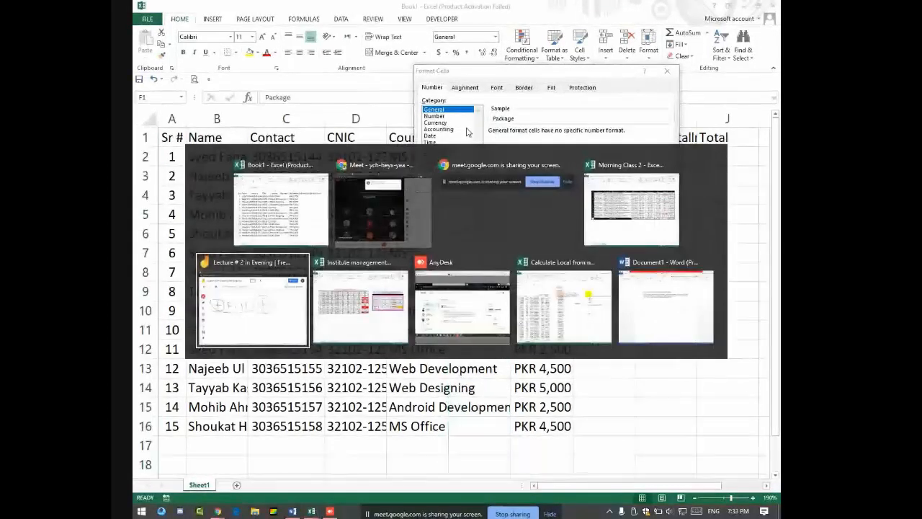
pyautogui.hotkey('alt', 'Tab')
pyautogui.hotkey('alt', 'Tab')
pyautogui.hotkey('alt', 'Tab')
pyautogui.hotkey('alt', 'Tab')
pyautogui.hotkey('alt', 'Tab')
pyautogui.hotkey('alt', 'Tab')
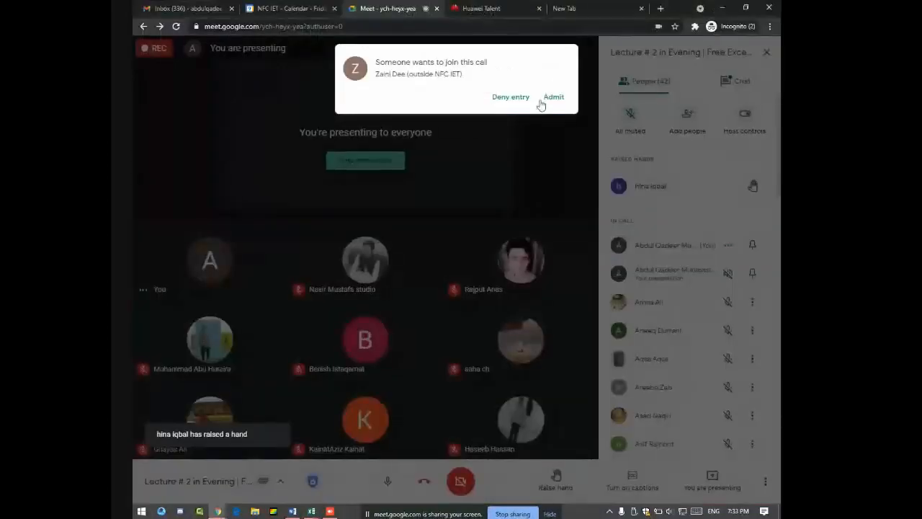
pyautogui.click(542, 102)
pyautogui.hotkey('alt', 'Tab')
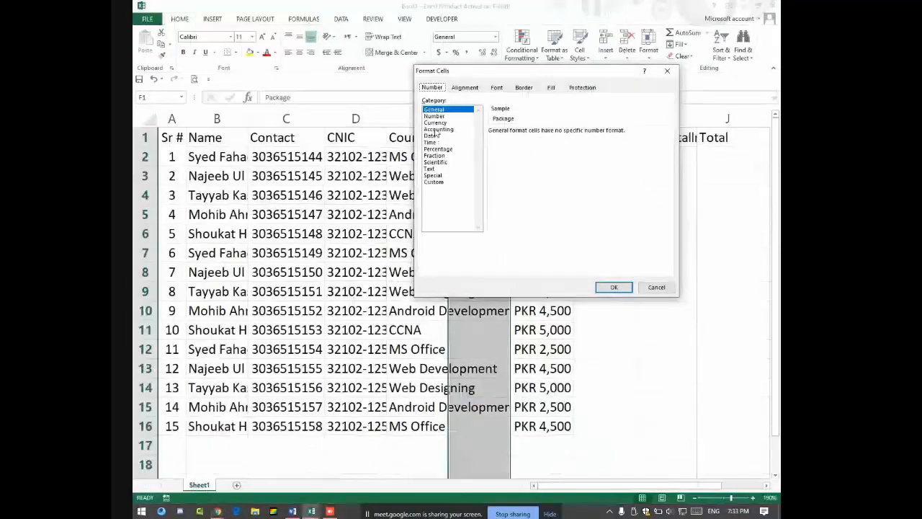
# Step: Format the Package column as PKR currency with 0 decimal places
pyautogui.click(435, 122)
pyautogui.click(542, 145)
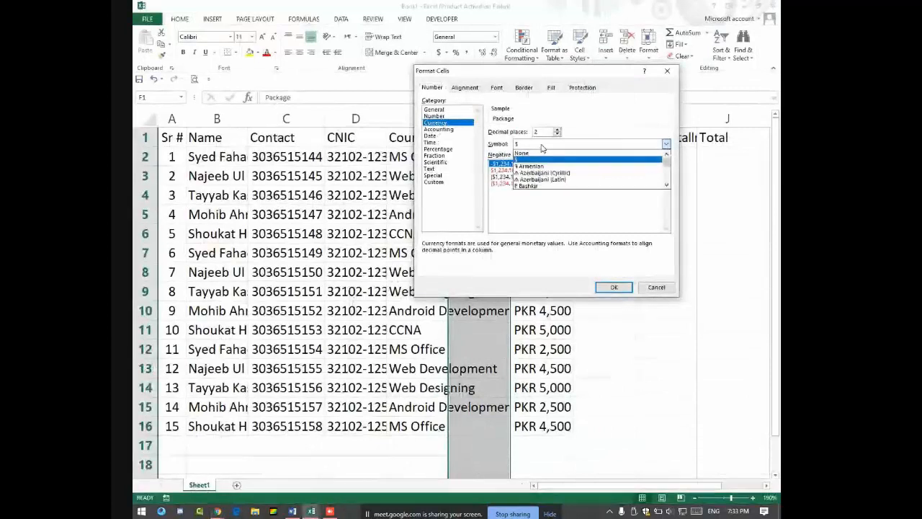
pyautogui.press('p')
pyautogui.press('p')
pyautogui.press('p')
pyautogui.press('p')
pyautogui.press('p')
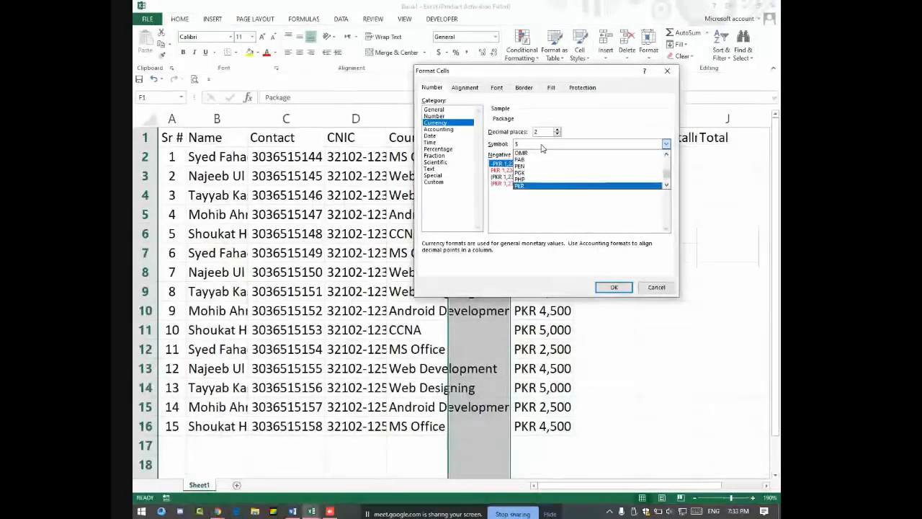
pyautogui.press('Return')
pyautogui.click(557, 134)
pyautogui.click(557, 134)
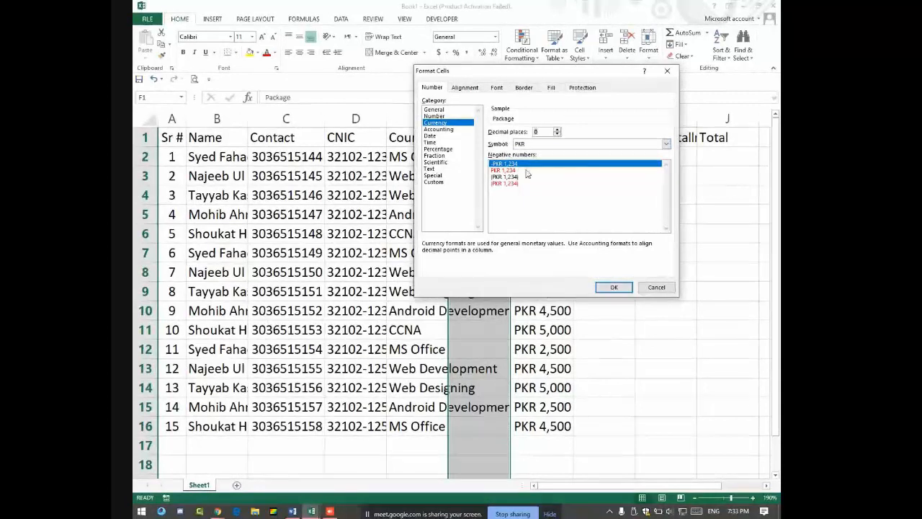
pyautogui.click(613, 287)
pyautogui.click(475, 157)
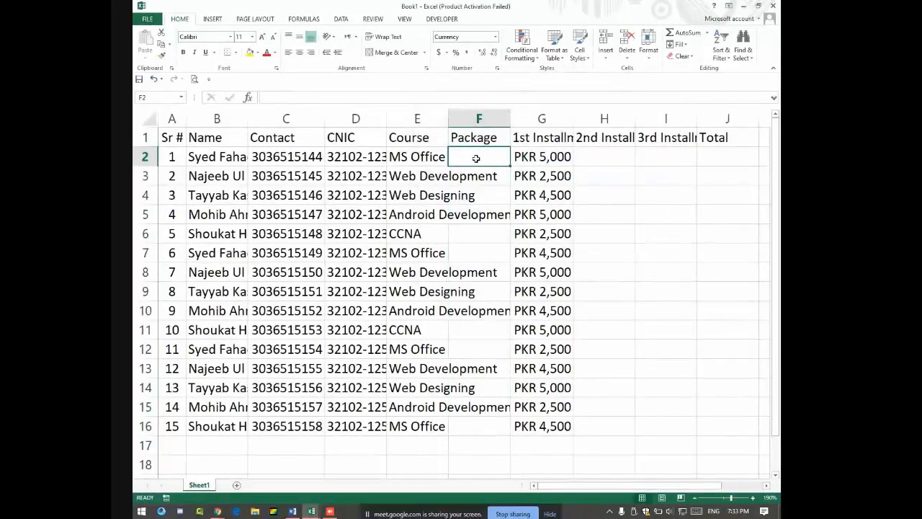
# Step: Enter the first package amount in F2 and PKR 2,500 for row 2's 2nd and 3rd installments
pyautogui.write('10000')
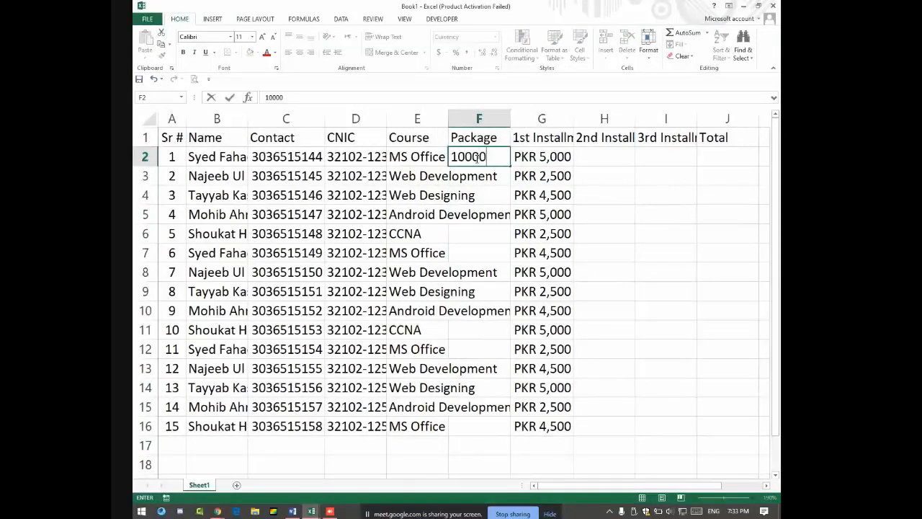
pyautogui.press('Return')
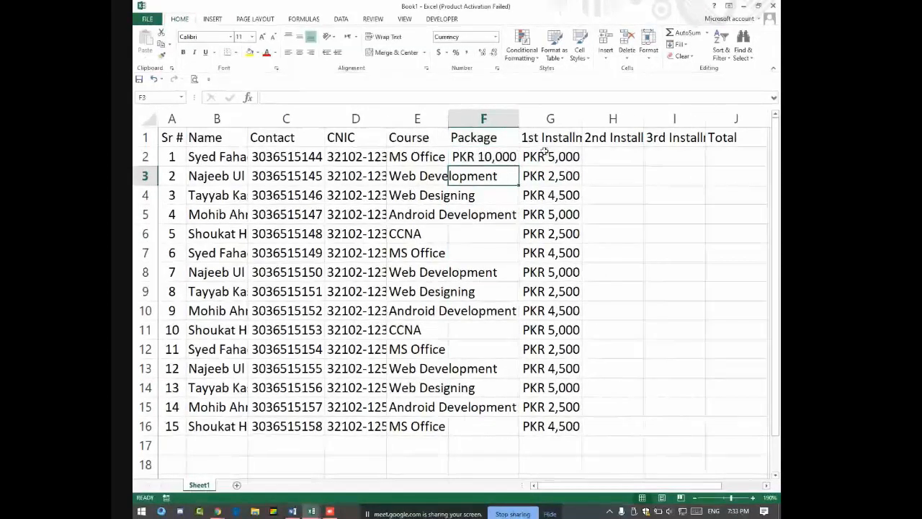
pyautogui.click(545, 155)
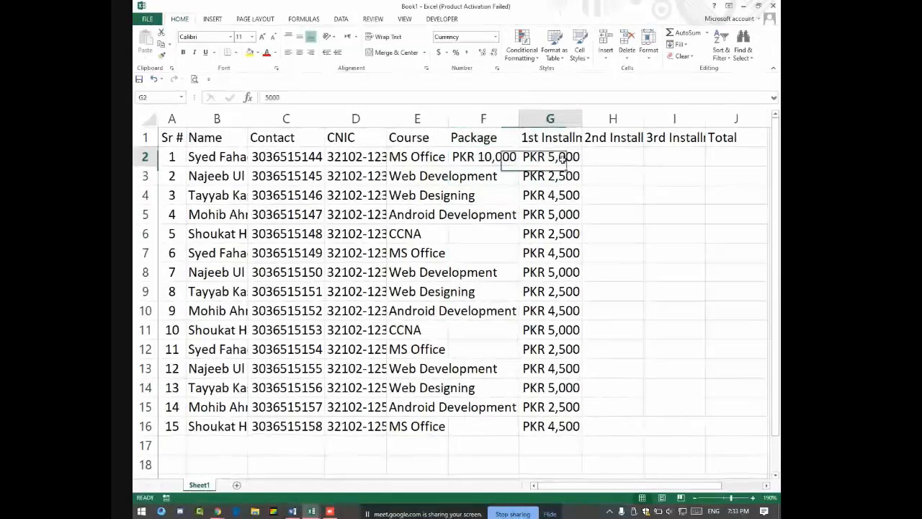
pyautogui.click(600, 157)
pyautogui.write('2500')
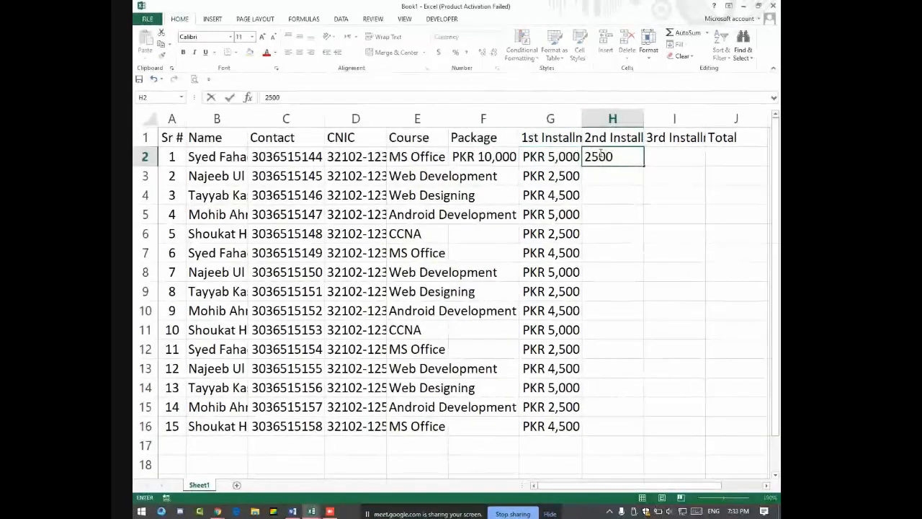
pyautogui.press('Tab')
pyautogui.write('2500')
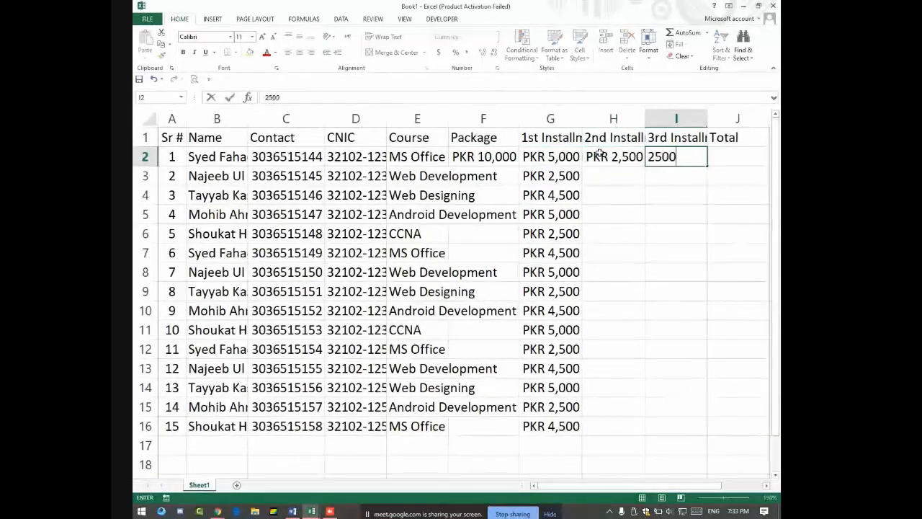
pyautogui.press('Return')
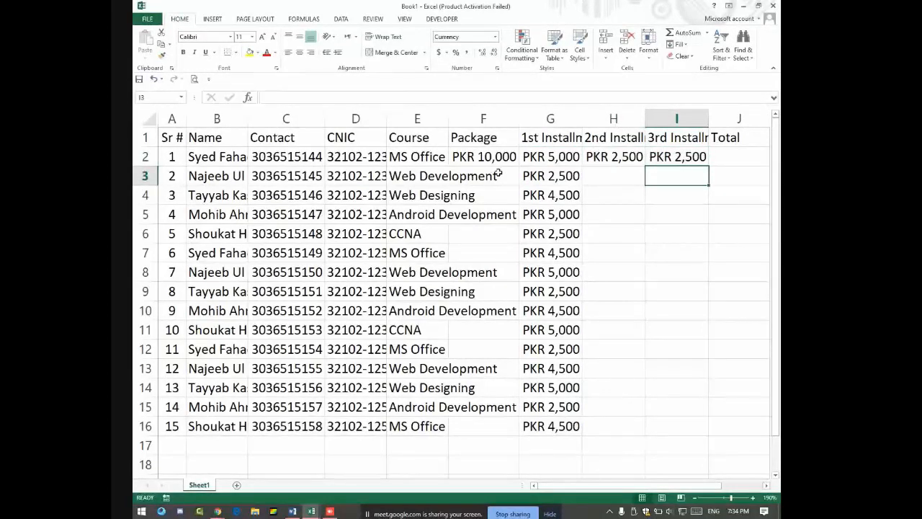
# Step: Enter 15,000 as the second student's package amount in F3
pyautogui.click(738, 155)
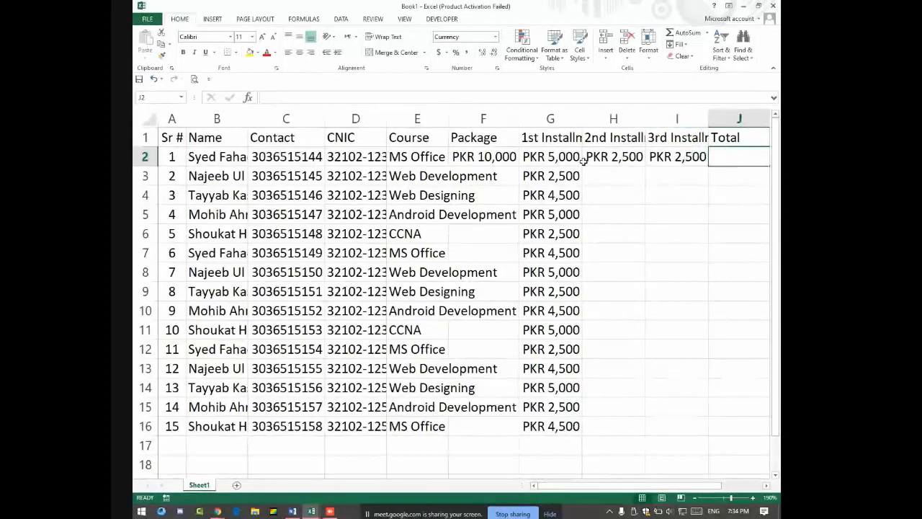
pyautogui.click(514, 162)
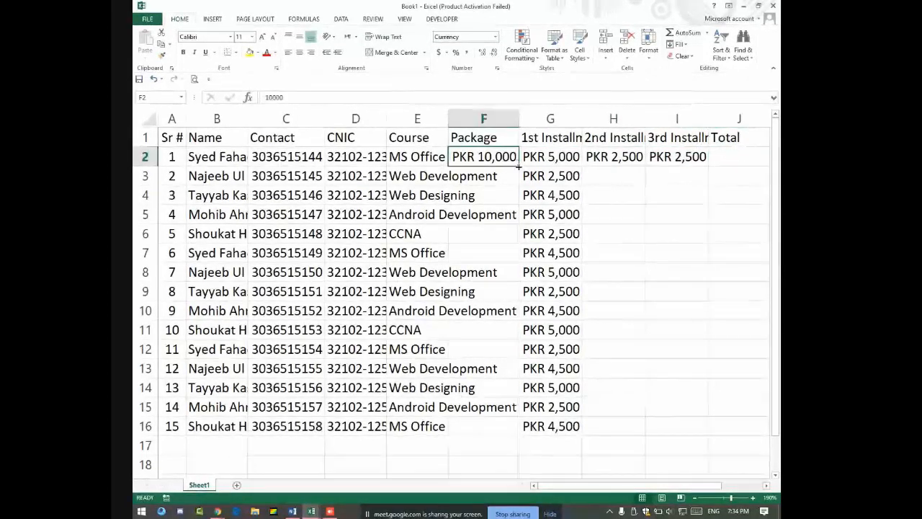
pyautogui.click(495, 176)
pyautogui.write('15000')
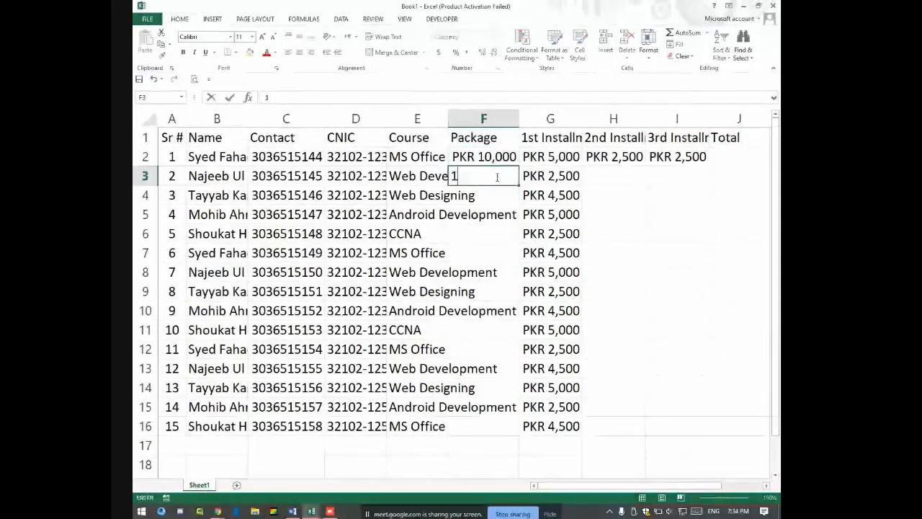
pyautogui.press('Return')
# Step: Fill F2:F3 down to F16 with Copy Cells so 10,000 and 15,000 alternate
pyautogui.moveTo(489, 156); pyautogui.dragTo(517, 437)
pyautogui.click(525, 440)
pyautogui.click(541, 371)
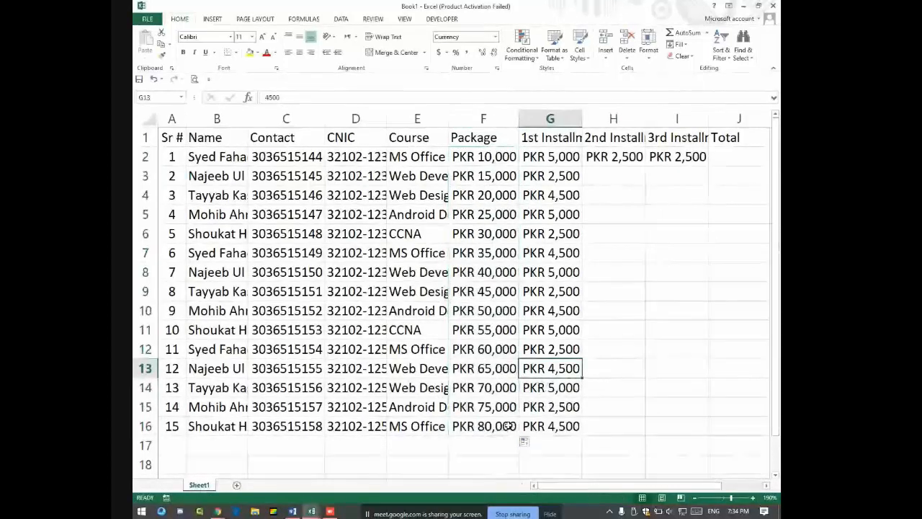
pyautogui.moveTo(489, 156); pyautogui.dragTo(519, 437)
pyautogui.click(525, 440)
pyautogui.click(546, 382)
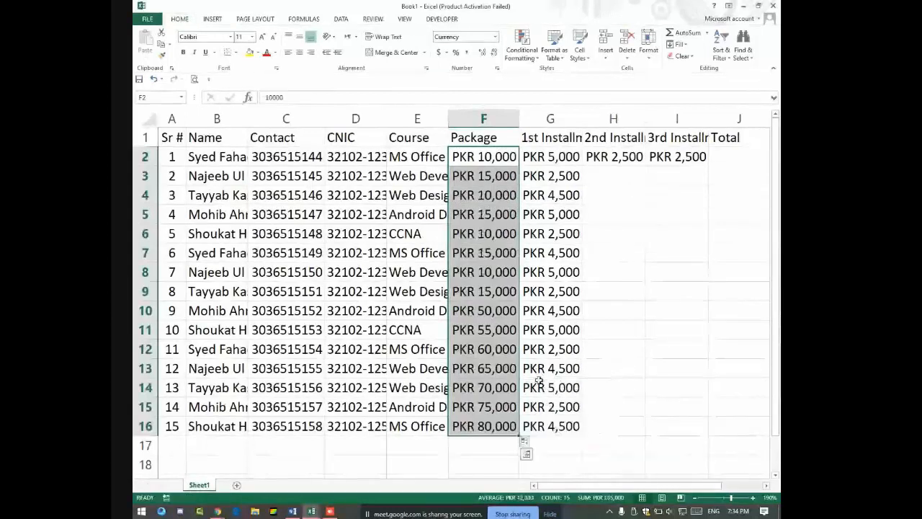
# Step: Briefly switch to the video call window, then return to the first student's Total cell
pyautogui.hotkey('alt', 'Tab')
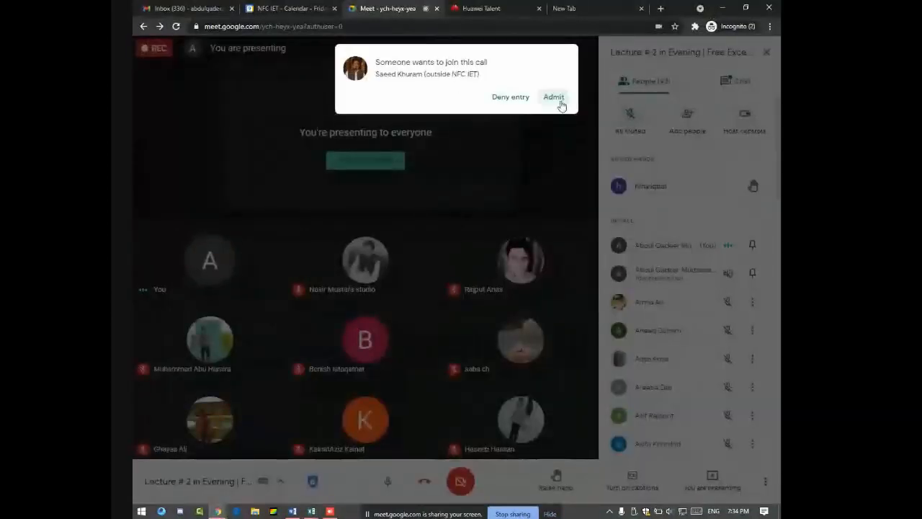
pyautogui.hotkey('alt', 'Tab')
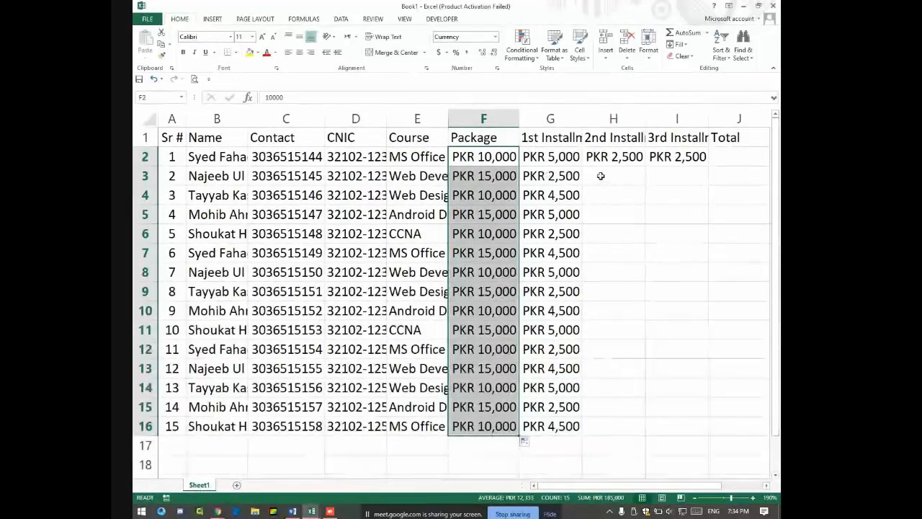
pyautogui.click(727, 149)
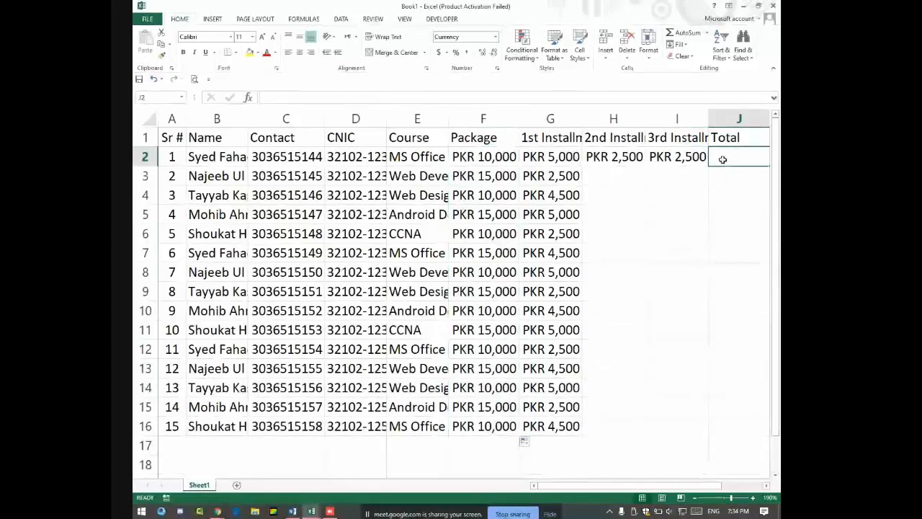
# Step: Merge B25:I30 into one cell with an enlarged bold font, vertically centred
pyautogui.scroll(-8, 405, 362)
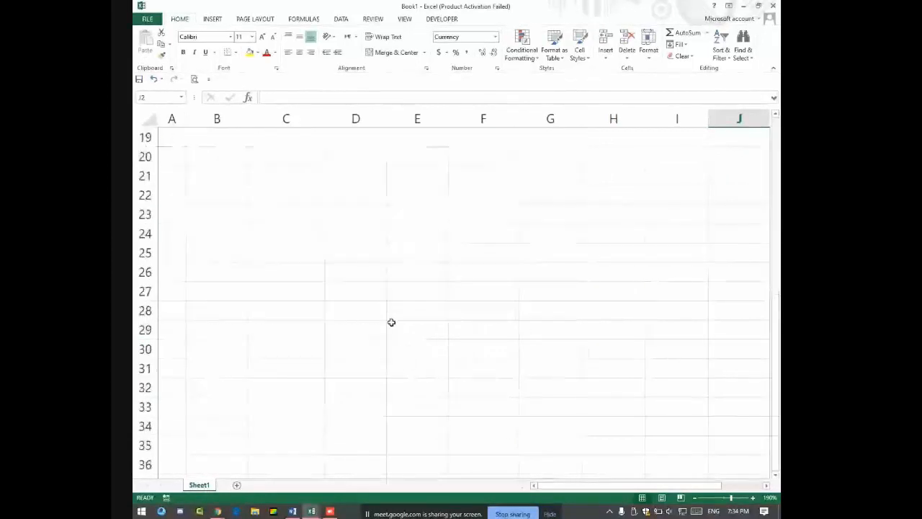
pyautogui.moveTo(225, 146); pyautogui.dragTo(701, 238)
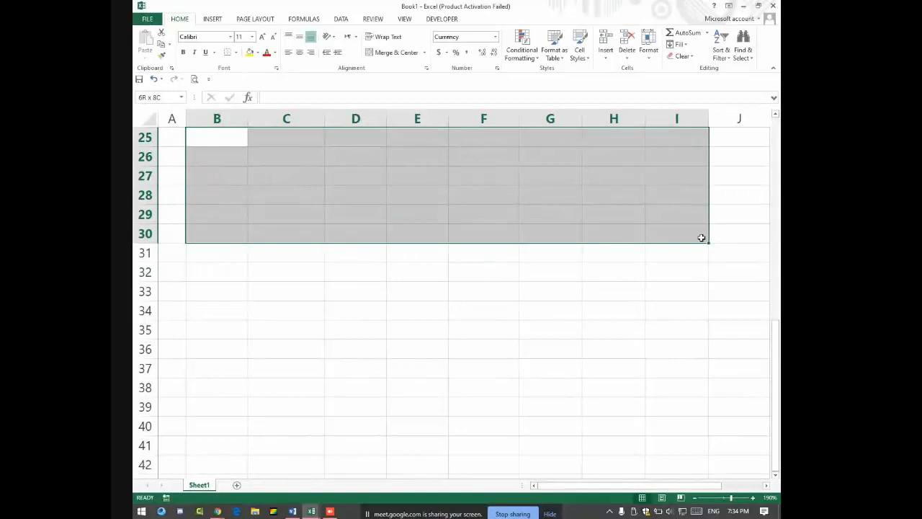
pyautogui.click(393, 53)
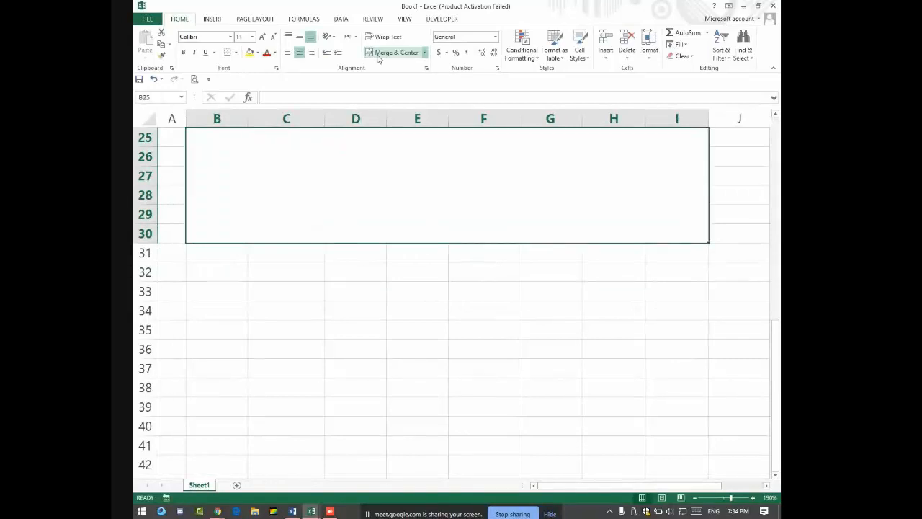
pyautogui.click(262, 37)
pyautogui.click(183, 52)
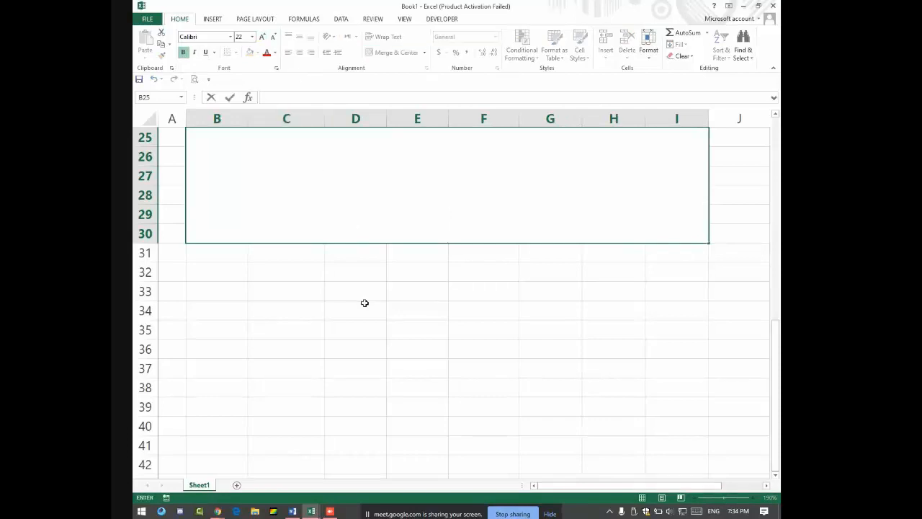
pyautogui.press('Escape')
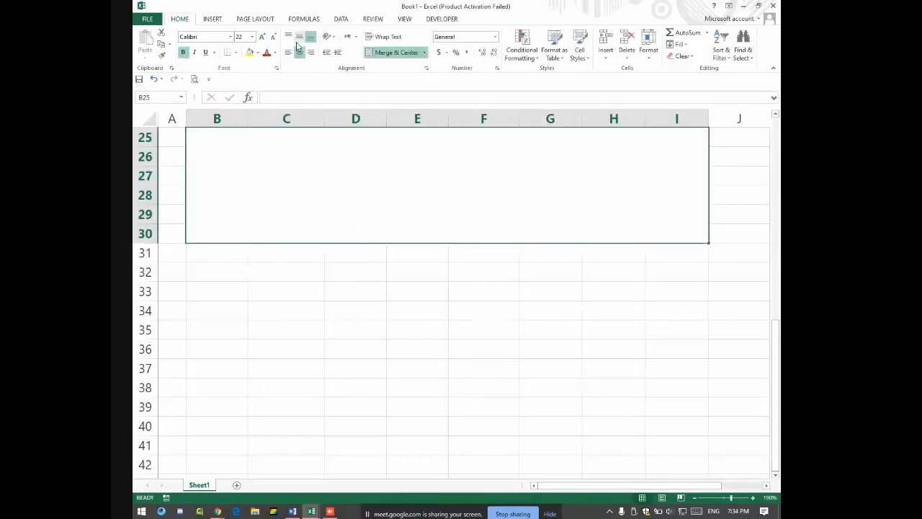
pyautogui.click(299, 37)
# Step: Start a formula in the merged cell with '='
pyautogui.write('Sum')
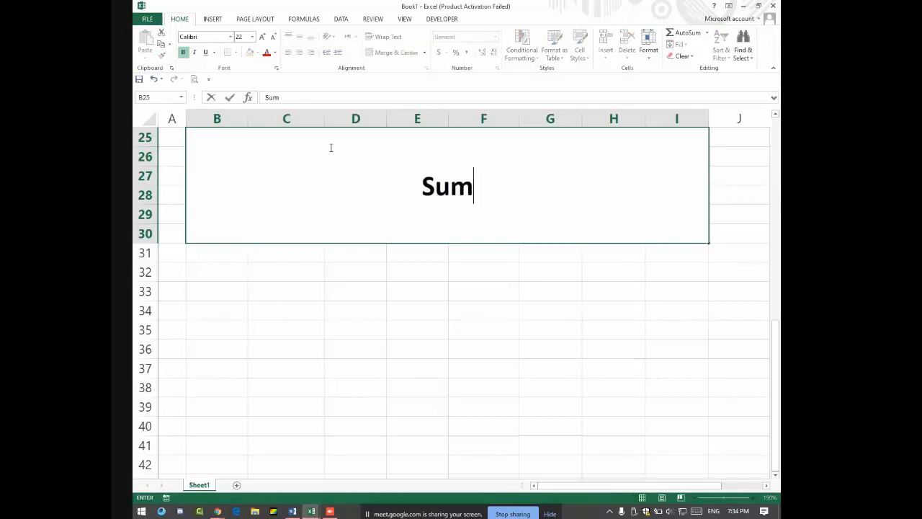
pyautogui.press('BackSpace')
pyautogui.press('BackSpace')
pyautogui.press('BackSpace')
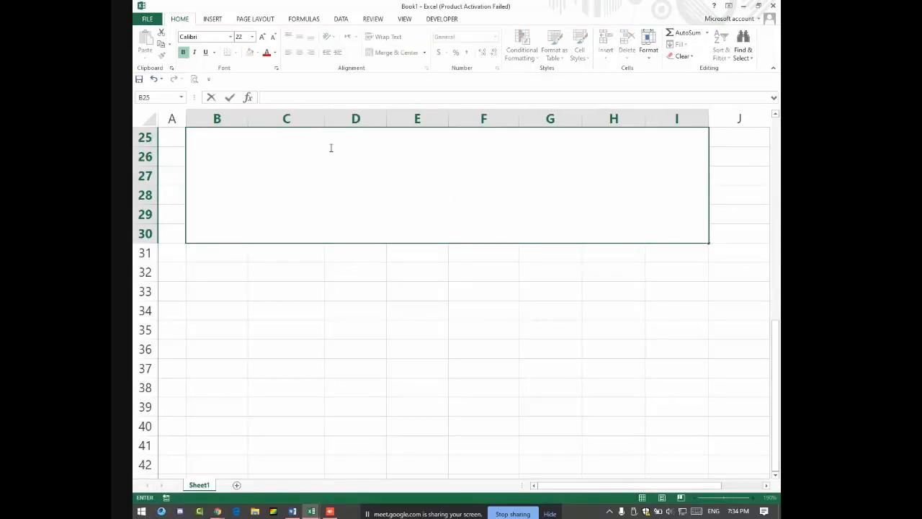
pyautogui.write('=Sum(2,2')
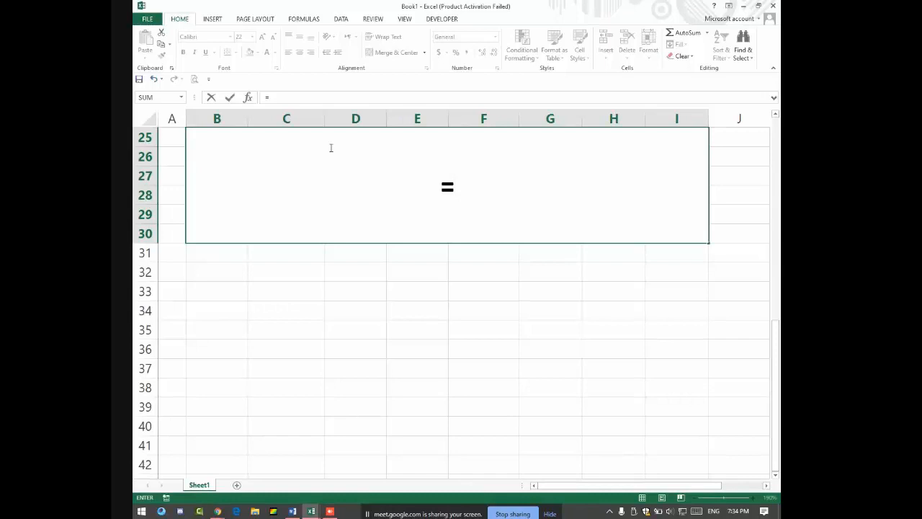
# Step: Enter =SUM(2,2) in merged cell B25:I30 and reselect it to see the result 4
pyautogui.write('Sum')
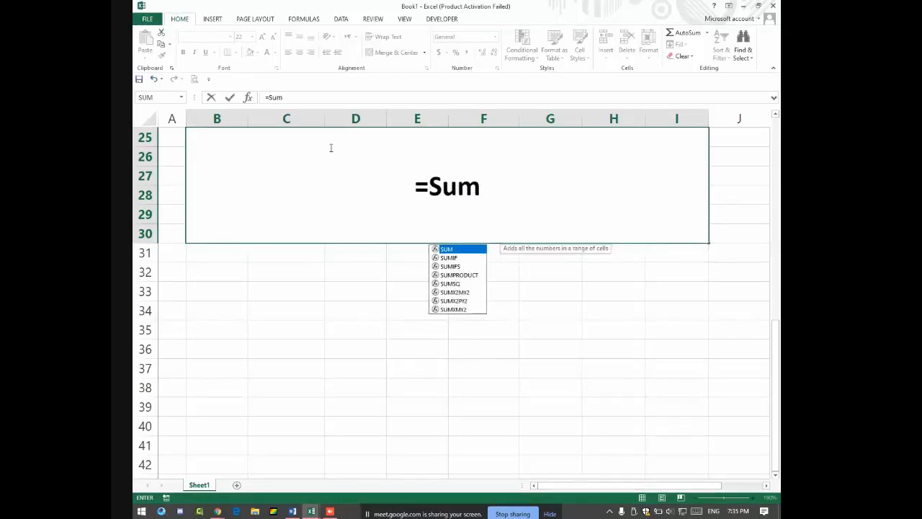
pyautogui.write('(')
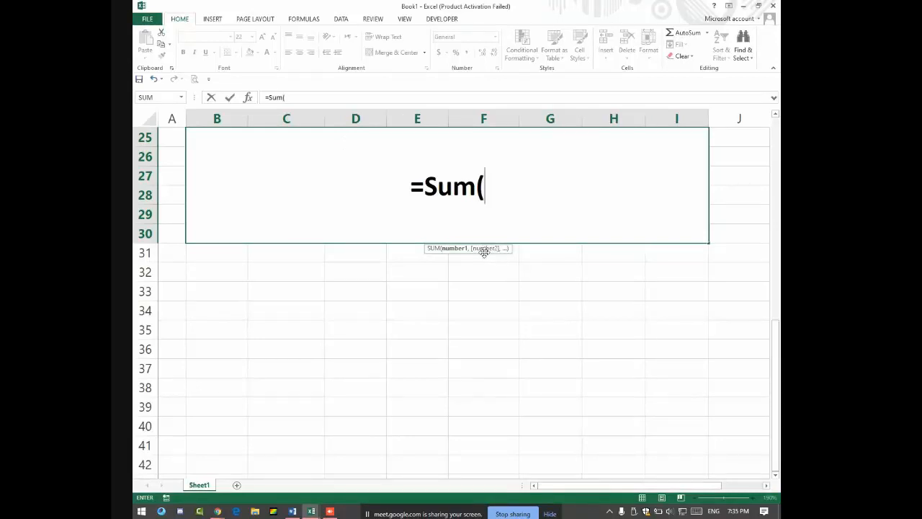
pyautogui.write('2')
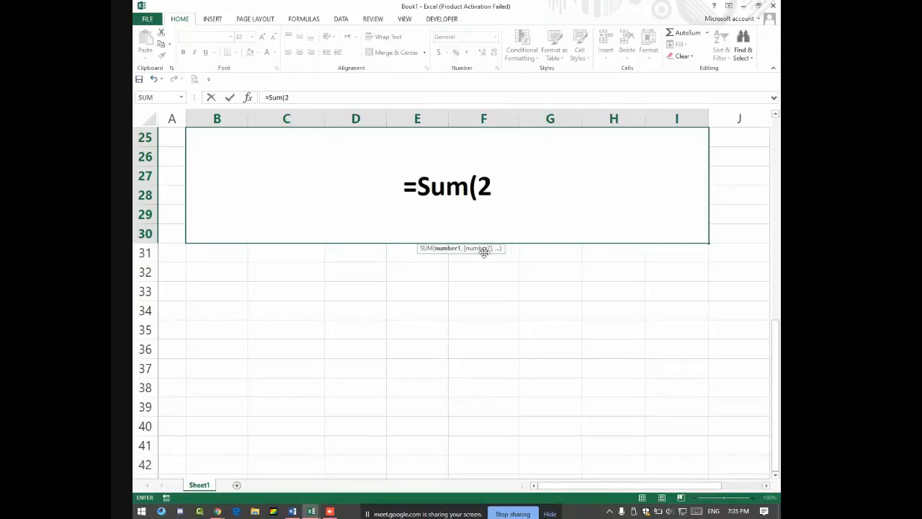
pyautogui.write(',2')
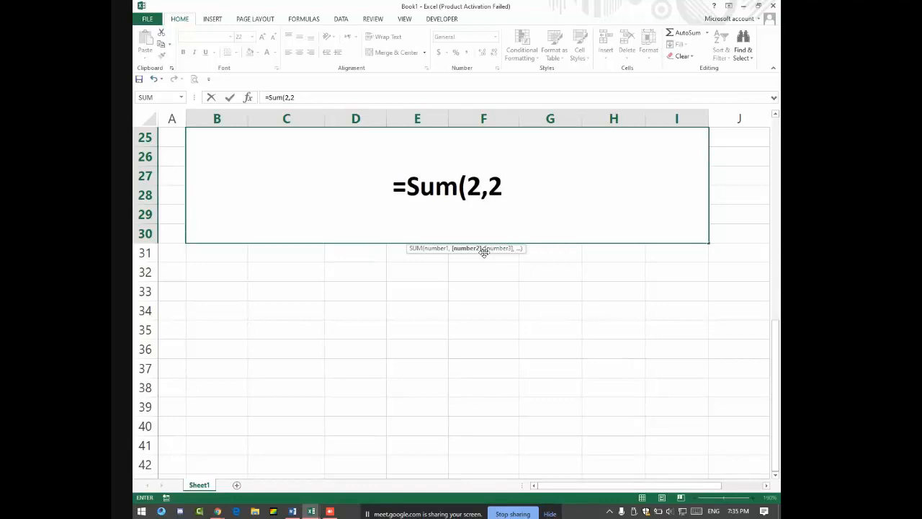
pyautogui.write(')')
pyautogui.press('Return')
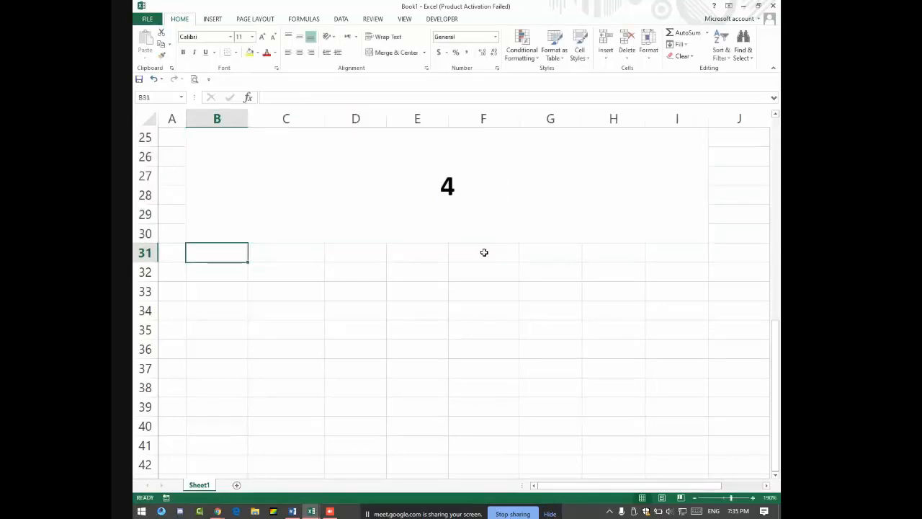
pyautogui.click(512, 184)
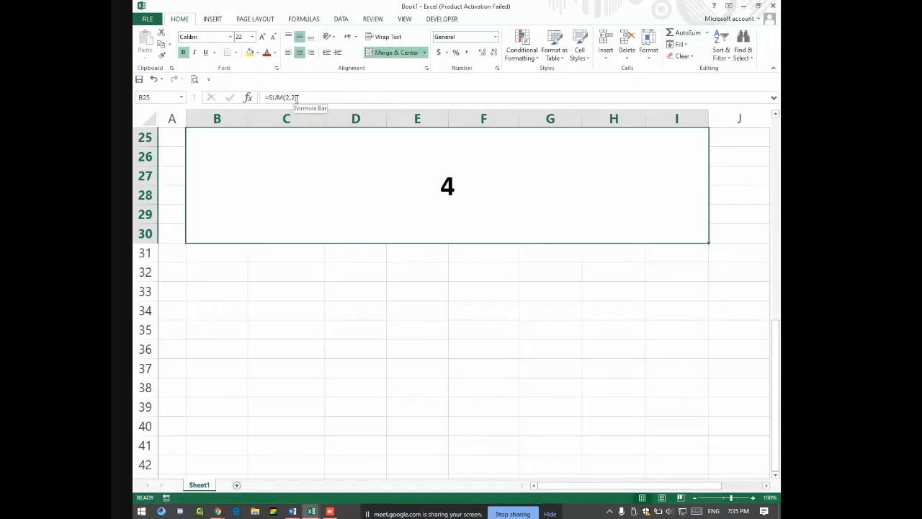
# Step: Change the merged cell's formula to =SUM(D31,E31)
pyautogui.click(296, 97)
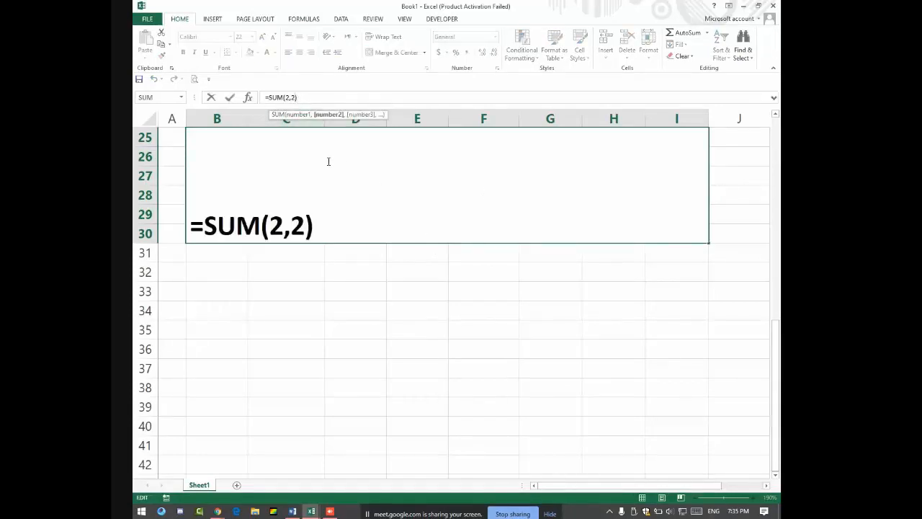
pyautogui.press('BackSpace')
pyautogui.press('BackSpace')
pyautogui.press('BackSpace')
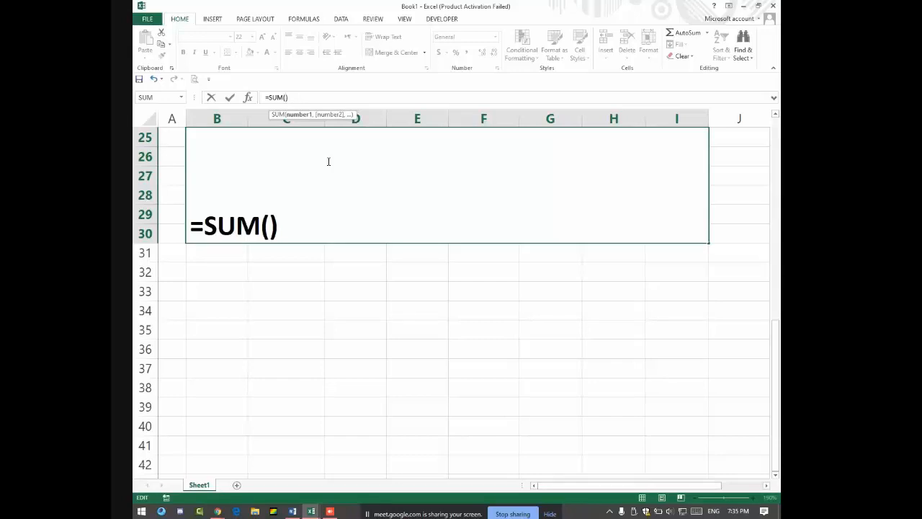
pyautogui.click(371, 256)
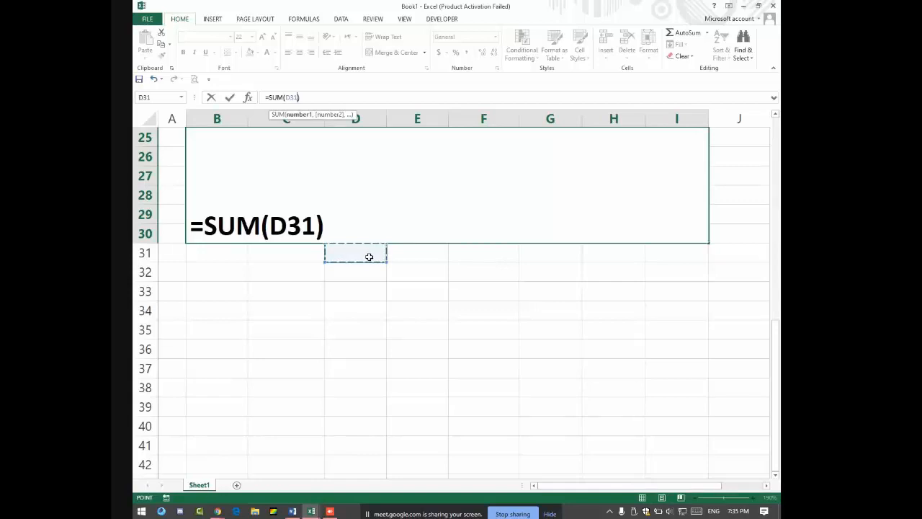
pyautogui.write(',')
pyautogui.click(419, 250)
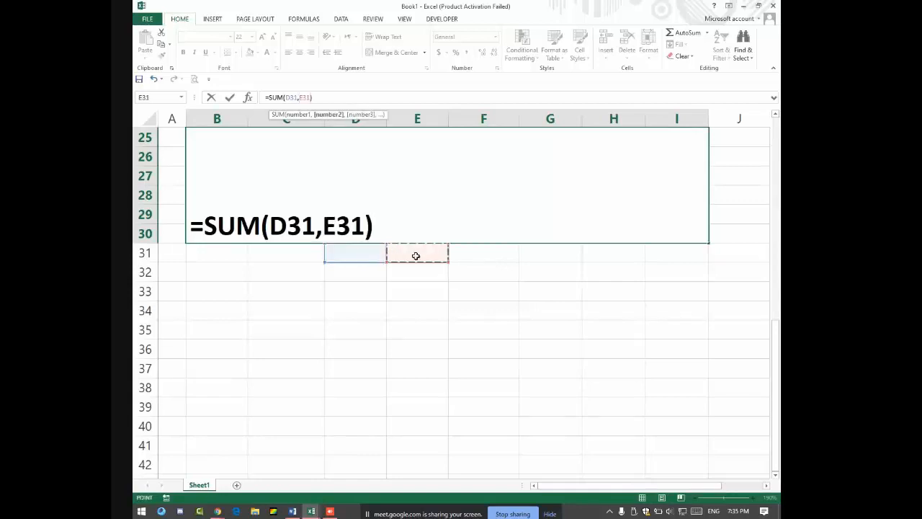
pyautogui.press('Return')
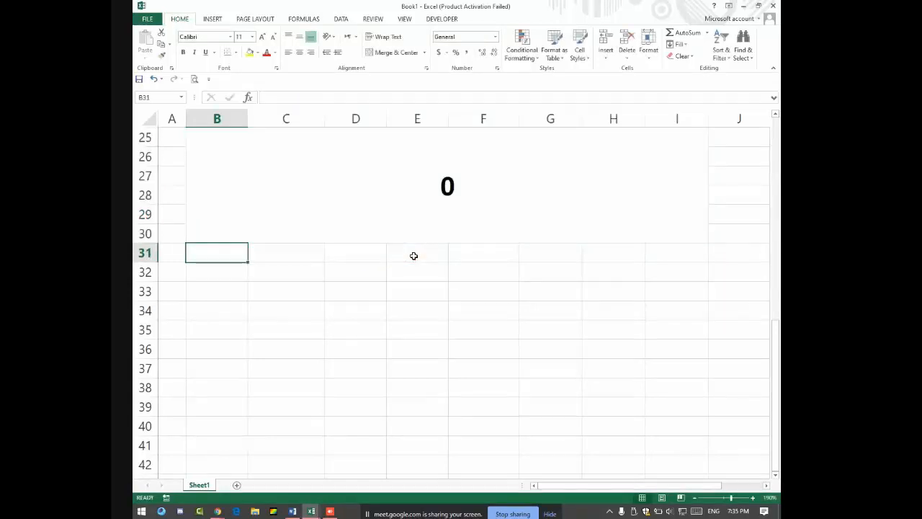
# Step: Test the total with 4 and 5, then 8 and 9 in D31:E31, and clear them
pyautogui.press('Right')
pyautogui.press('Right')
pyautogui.write('4')
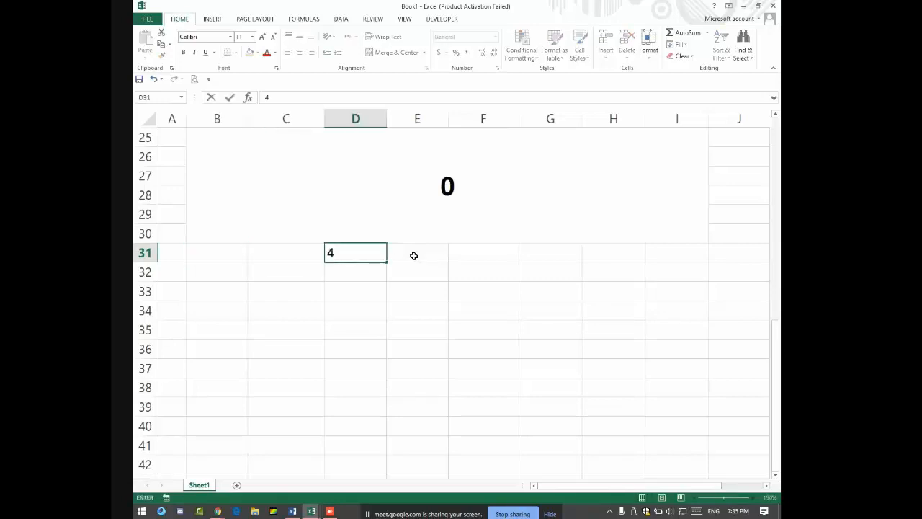
pyautogui.press('Right')
pyautogui.write('5')
pyautogui.press('Return')
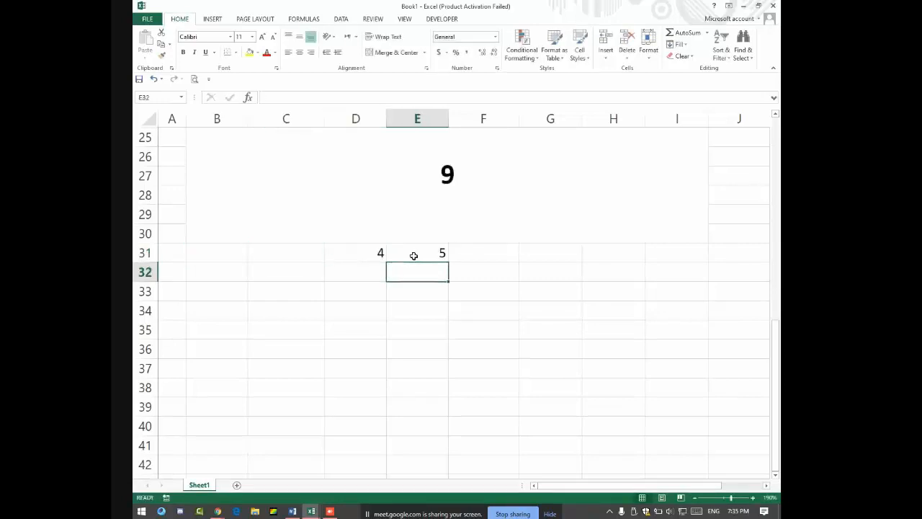
pyautogui.press('Left')
pyautogui.press('Up')
pyautogui.write('8')
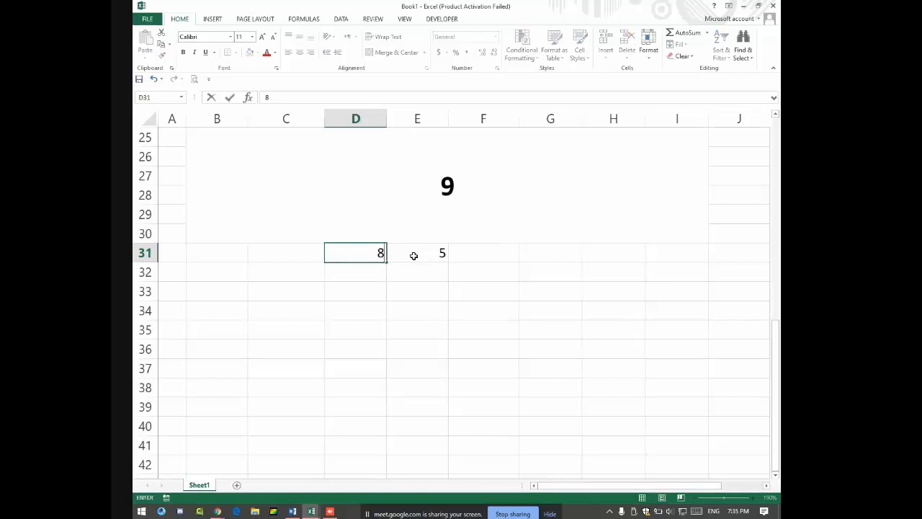
pyautogui.press('Right')
pyautogui.write('9')
pyautogui.press('Right')
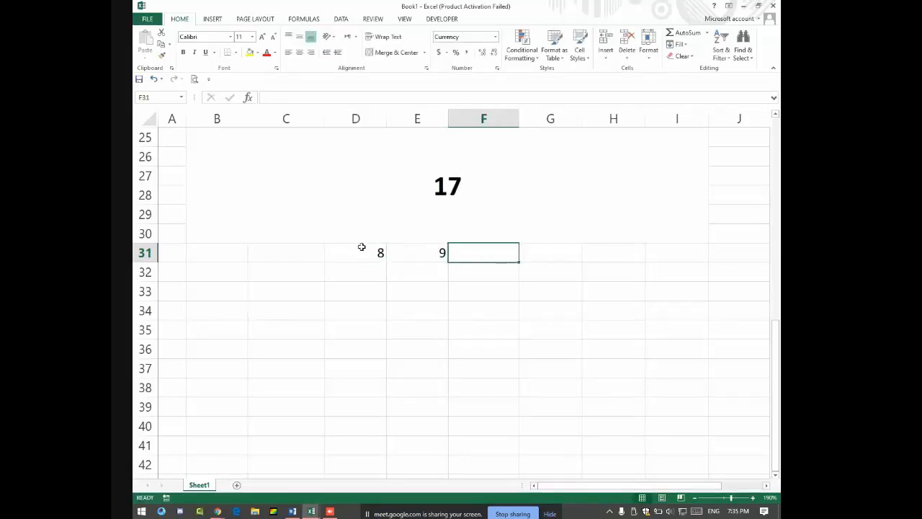
pyautogui.moveTo(362, 247); pyautogui.dragTo(440, 253)
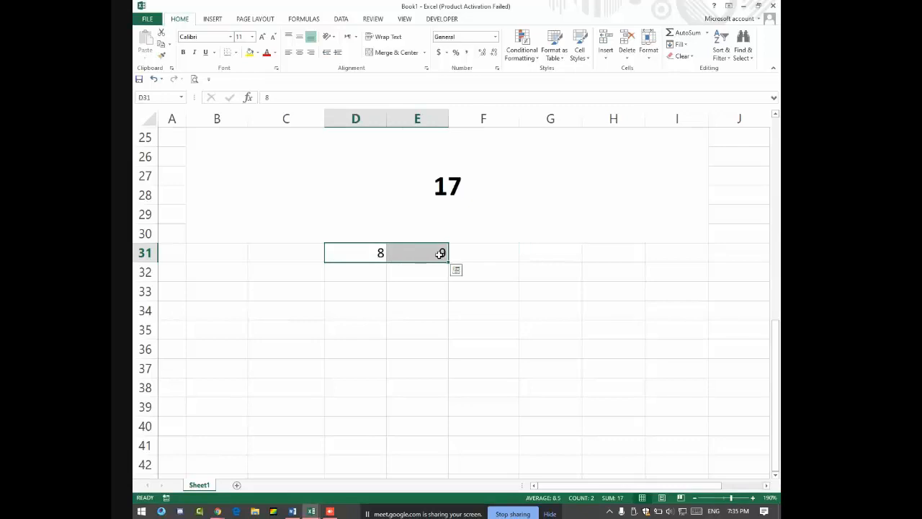
pyautogui.press('Delete')
# Step: Enter =SUM(G2:I2) in J2 to total the first student's three installments as PKR 10,000
pyautogui.scroll(8, 479, 229)
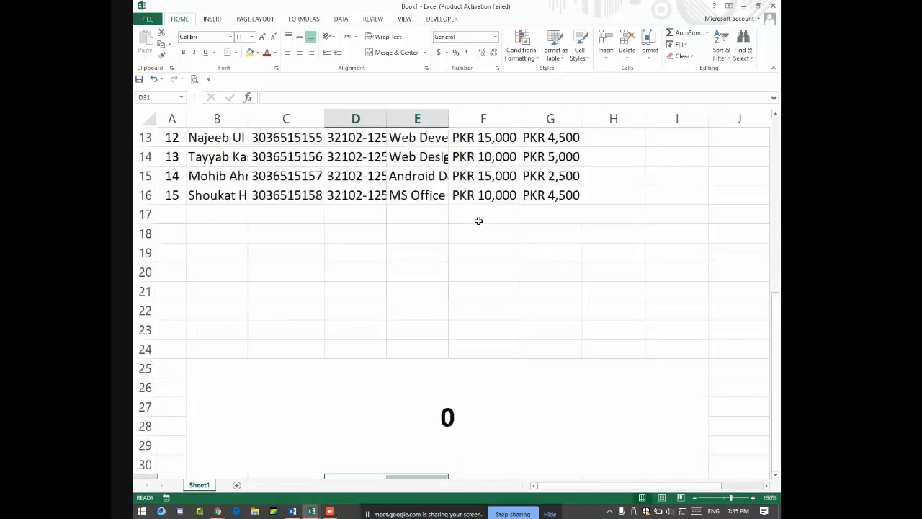
pyautogui.click(718, 159)
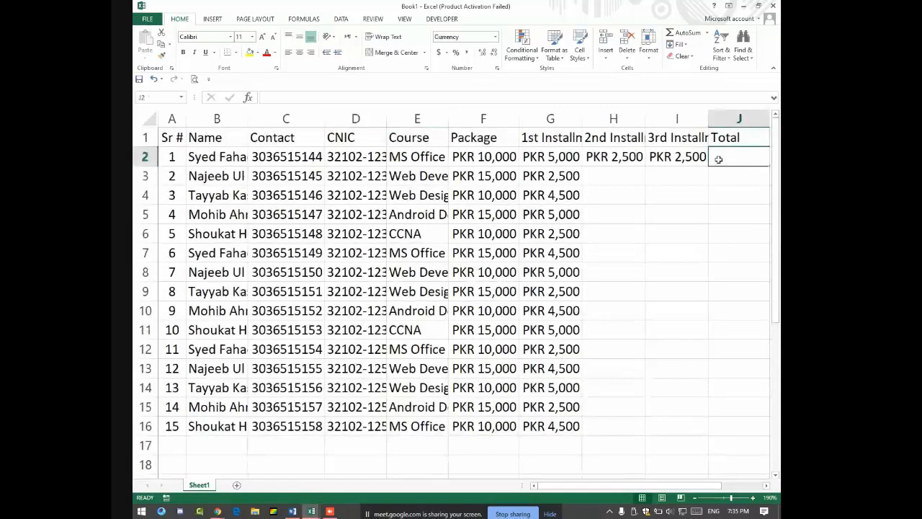
pyautogui.write('=')
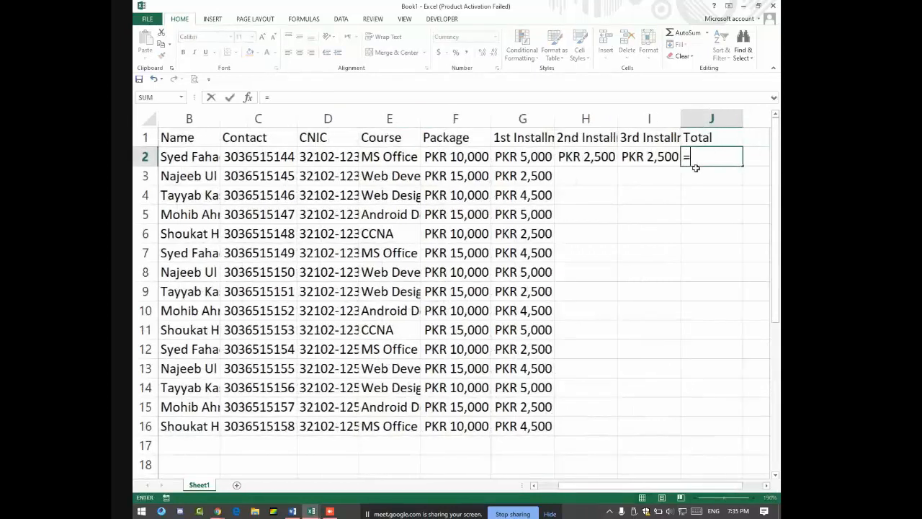
pyautogui.write('sum(')
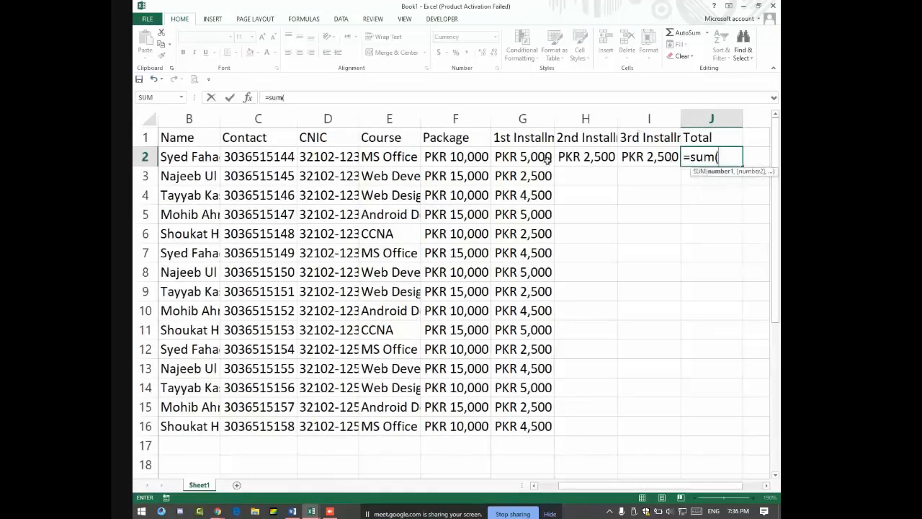
pyautogui.moveTo(531, 156); pyautogui.dragTo(638, 150)
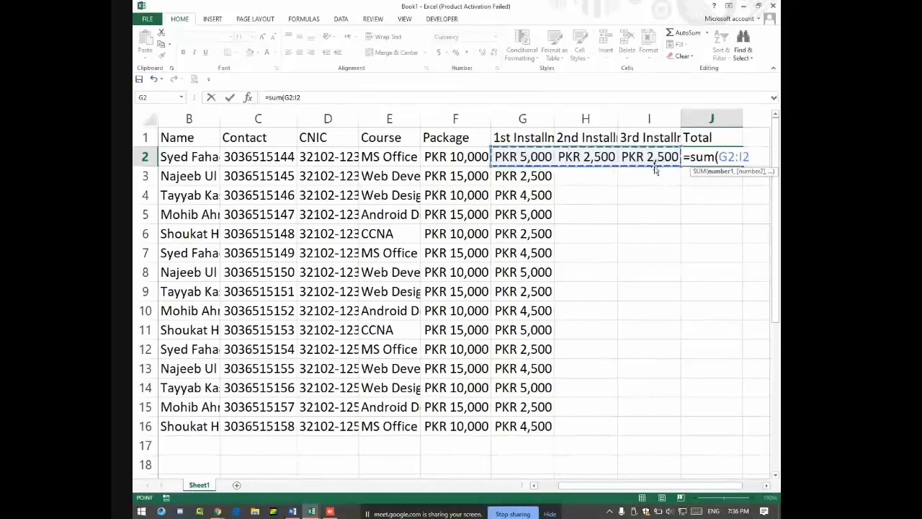
pyautogui.press('Return')
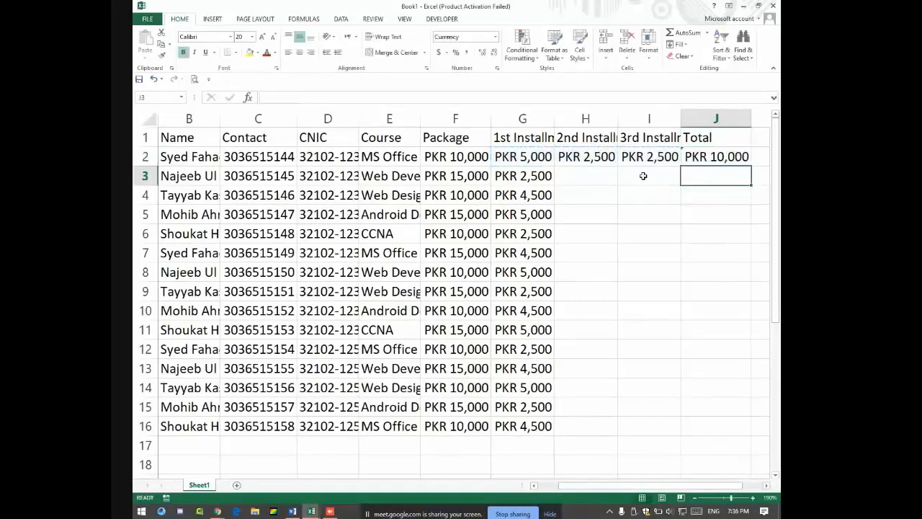
pyautogui.click(688, 150)
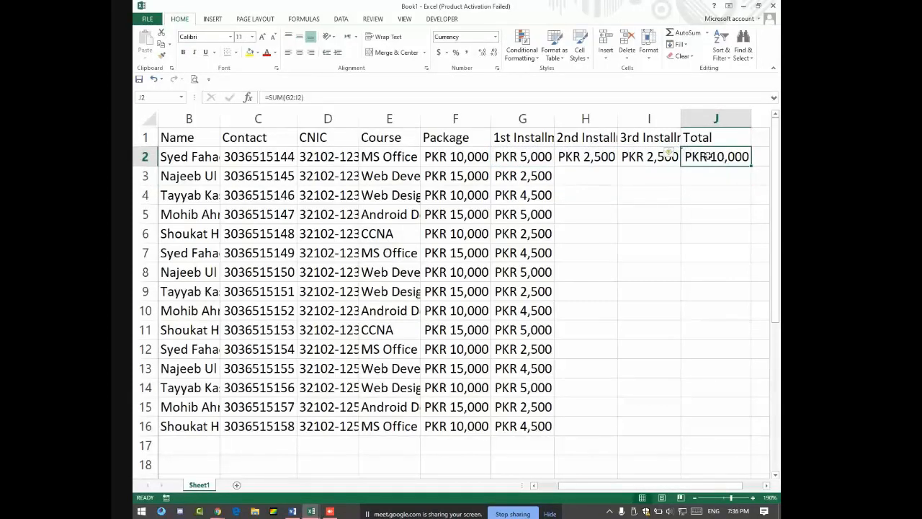
pyautogui.moveTo(670, 160)
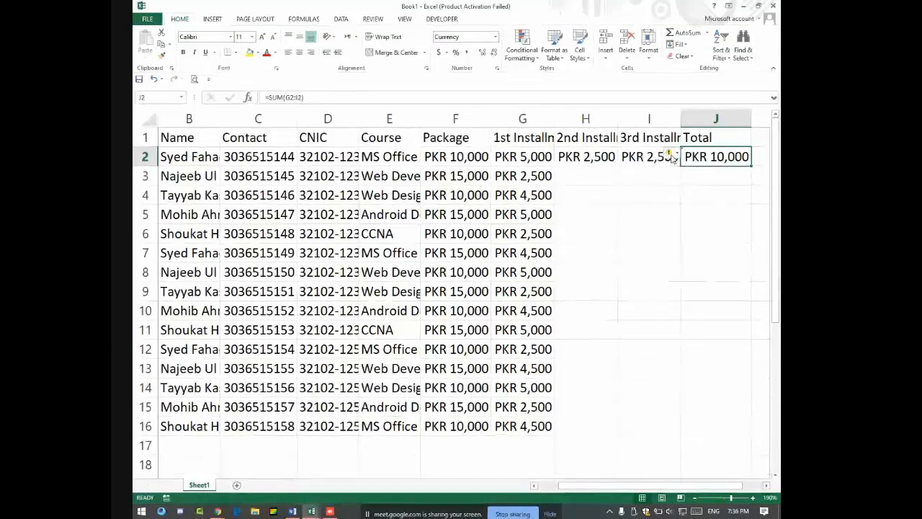
# Step: Dismiss the formula warning on J2 and check the G2:I2 installments against the package in F2
pyautogui.click(675, 154)
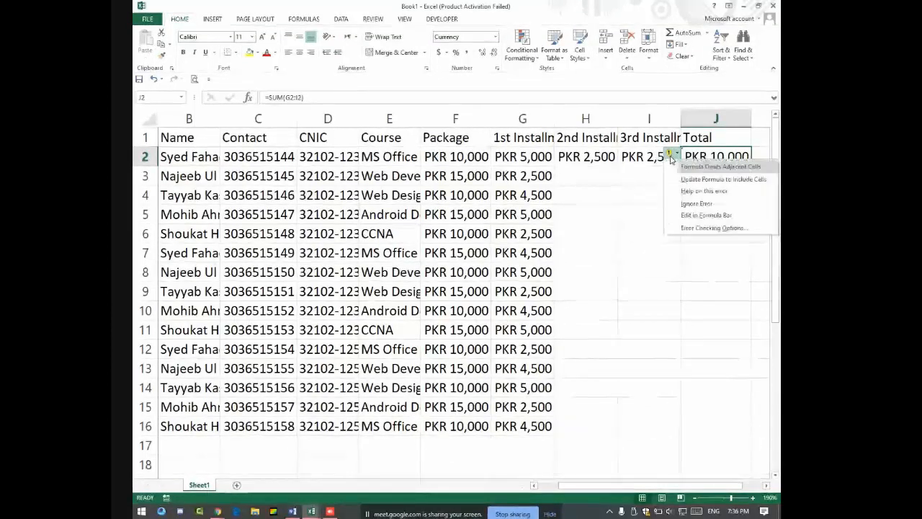
pyautogui.click(622, 159)
pyautogui.click(709, 157)
pyautogui.moveTo(668, 162); pyautogui.dragTo(522, 157)
pyautogui.click(455, 160)
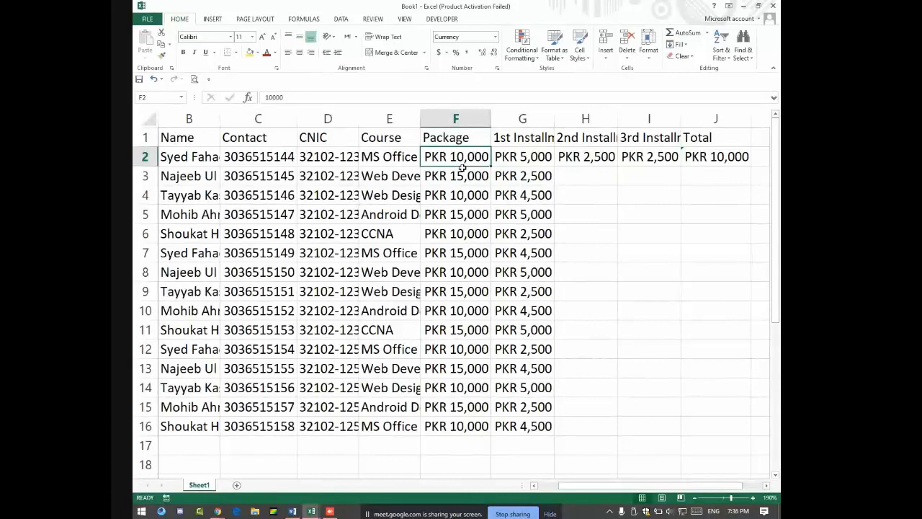
# Step: Fill J2's SUM formula down to J16 for every student
pyautogui.click(718, 161)
pyautogui.doubleClick(751, 165)
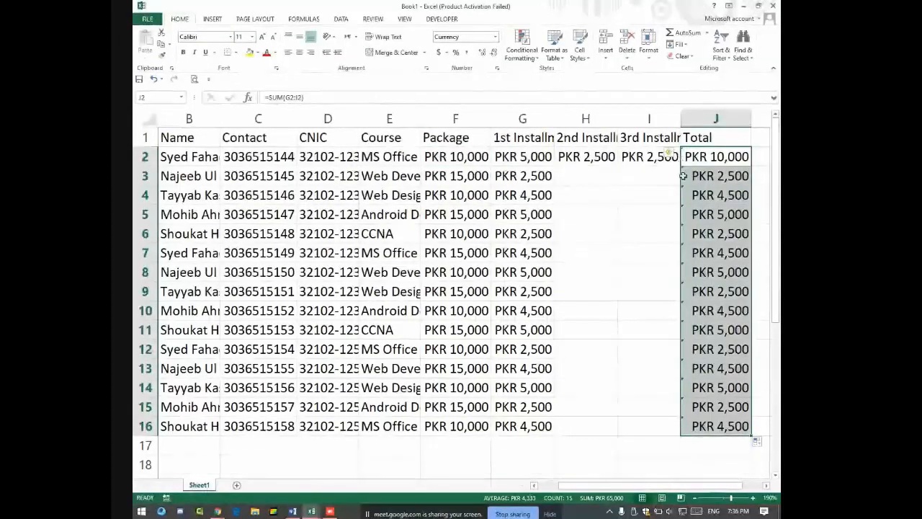
pyautogui.click(636, 188)
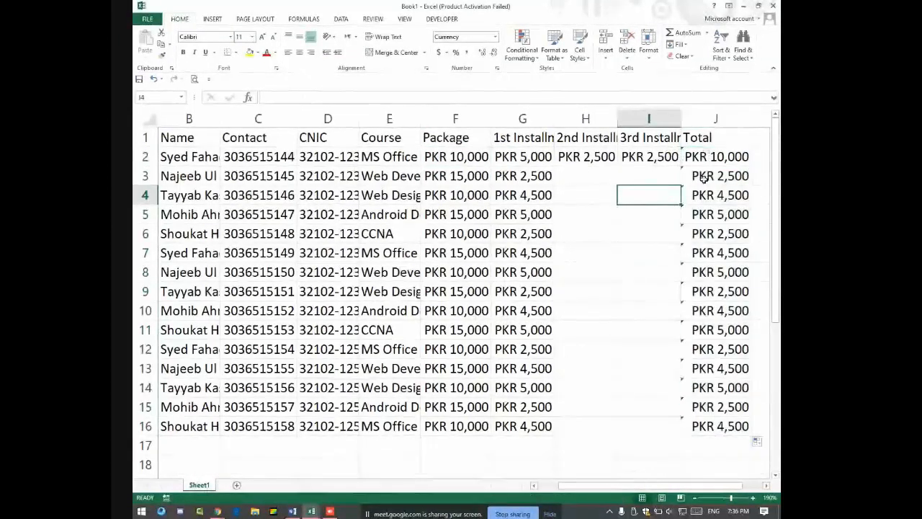
pyautogui.moveTo(693, 195); pyautogui.dragTo(703, 427)
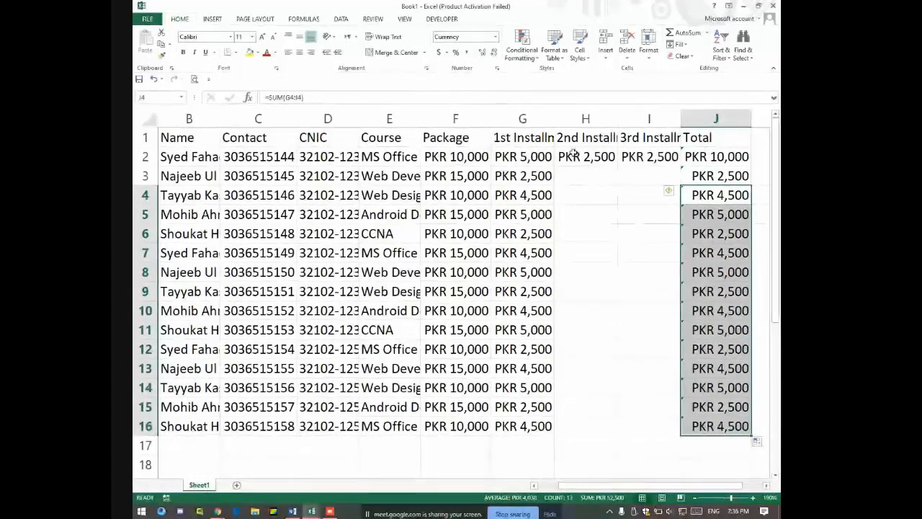
# Step: Enter 5000 in H3 and copy the 5,000/2,500 pattern down column H to row 16
pyautogui.click(582, 179)
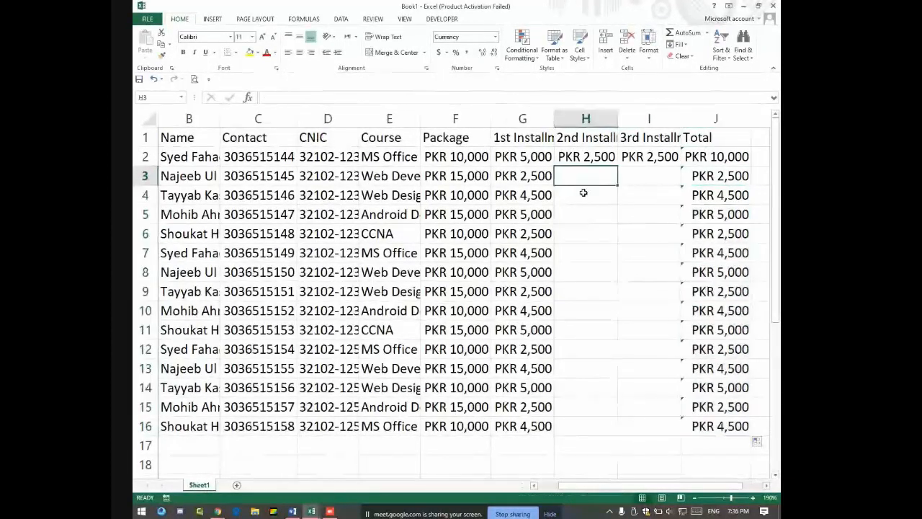
pyautogui.write('5000')
pyautogui.press('Return')
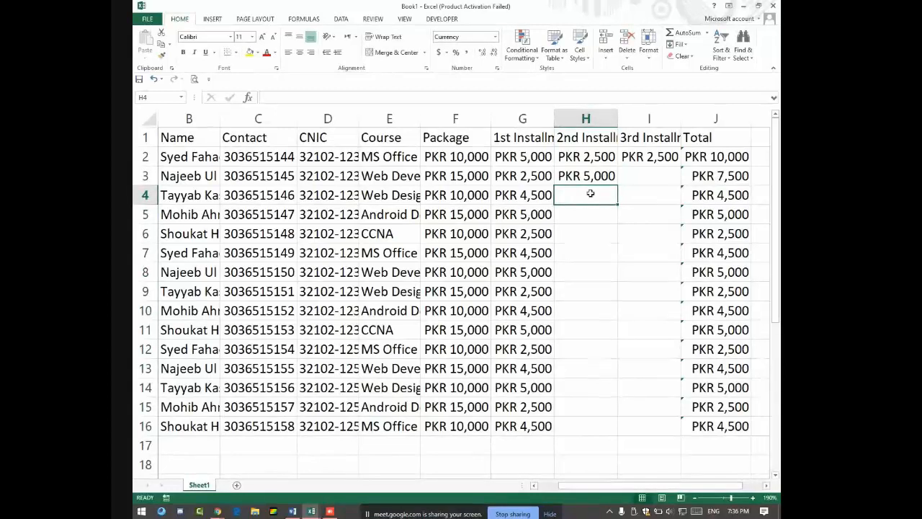
pyautogui.moveTo(575, 157); pyautogui.dragTo(618, 436)
pyautogui.click(624, 441)
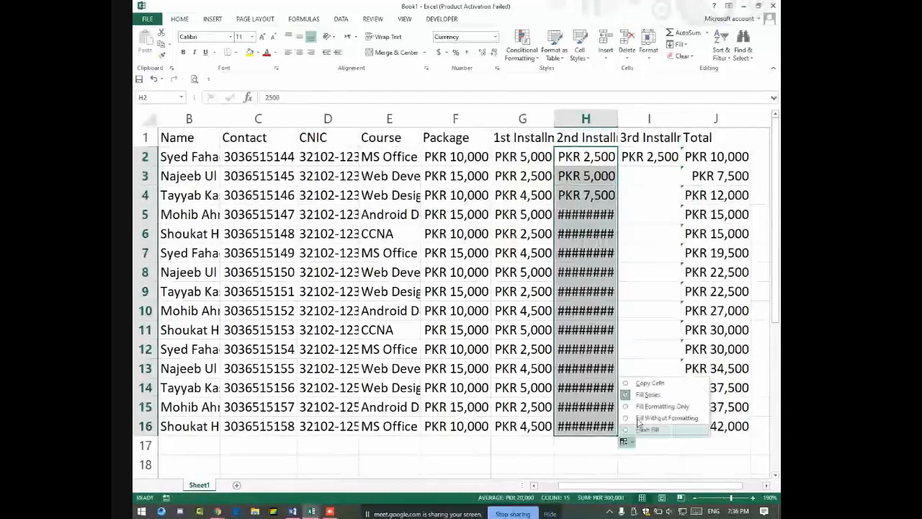
pyautogui.click(650, 384)
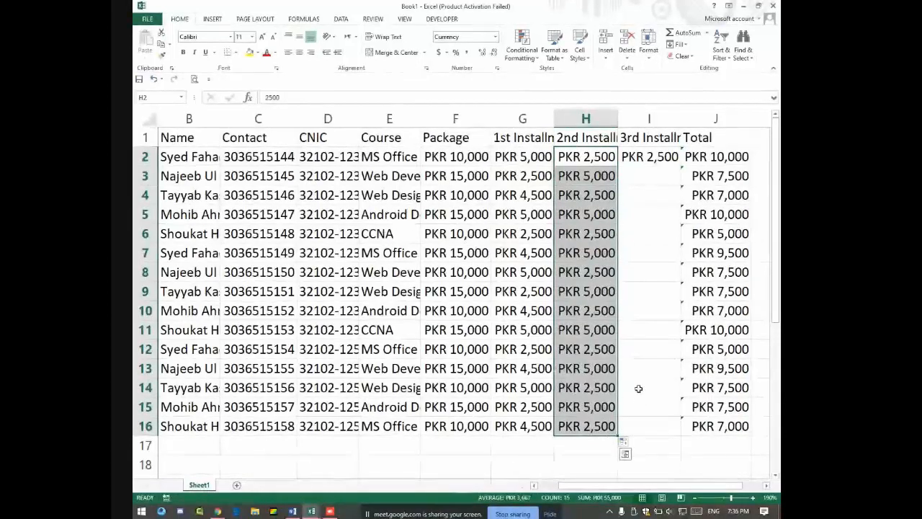
# Step: Set the 3rd installment in I3 to PKR 6,000
pyautogui.click(648, 178)
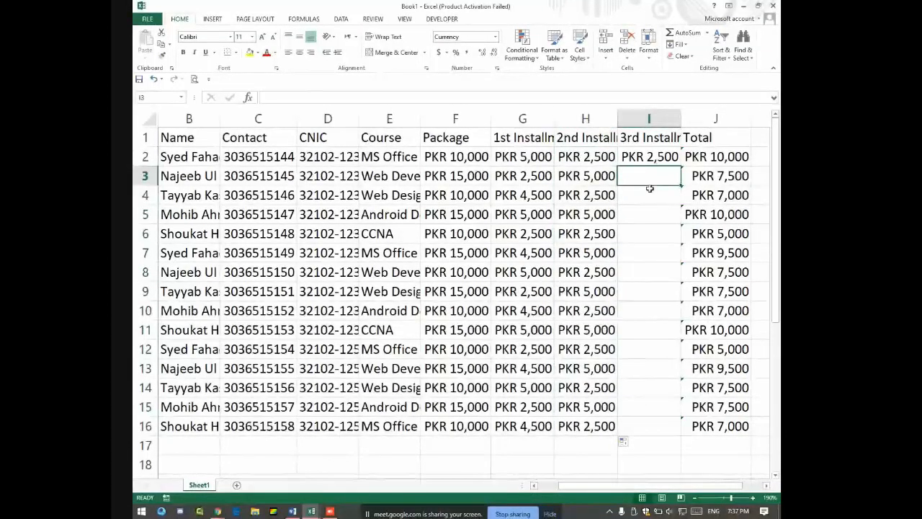
pyautogui.write('8')
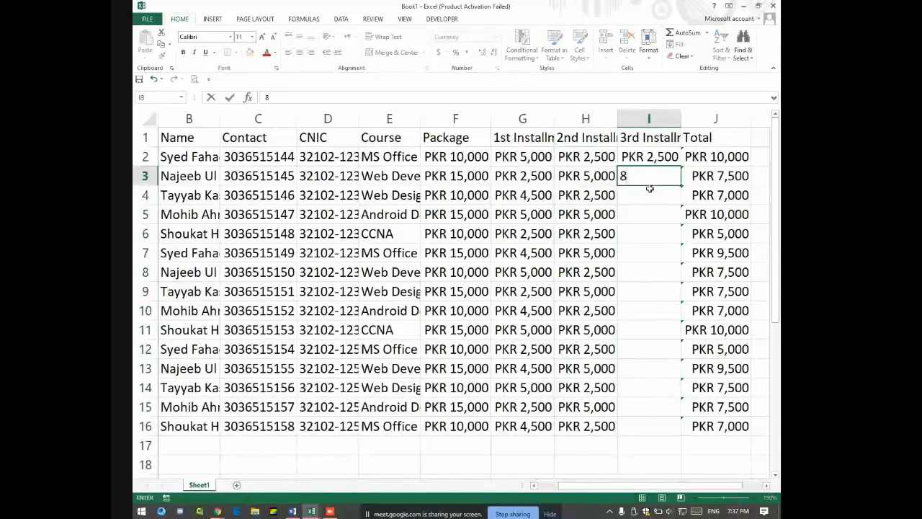
pyautogui.write(',000')
pyautogui.press('Return')
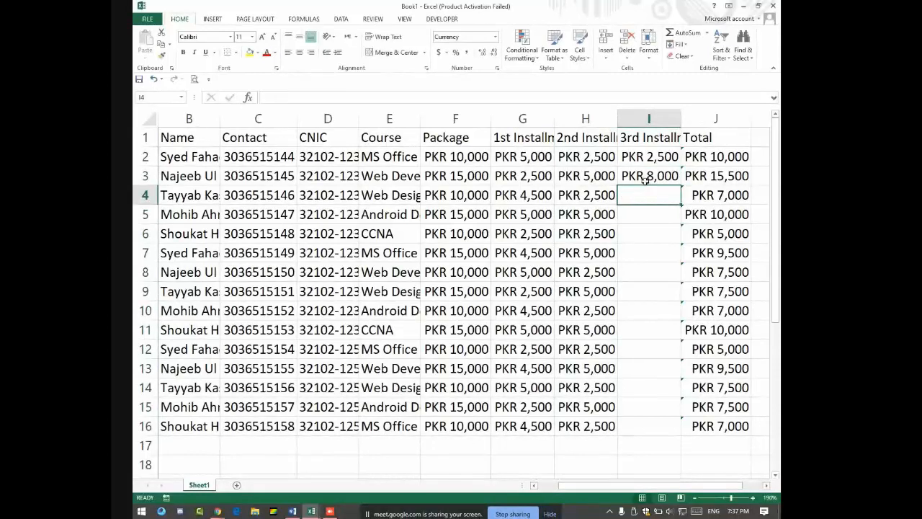
pyautogui.click(659, 176)
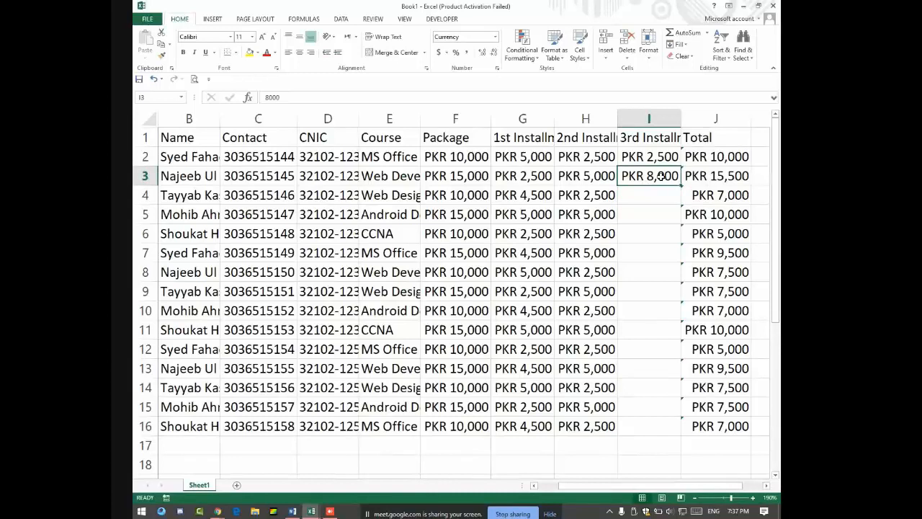
pyautogui.write('60')
pyautogui.press('Return')
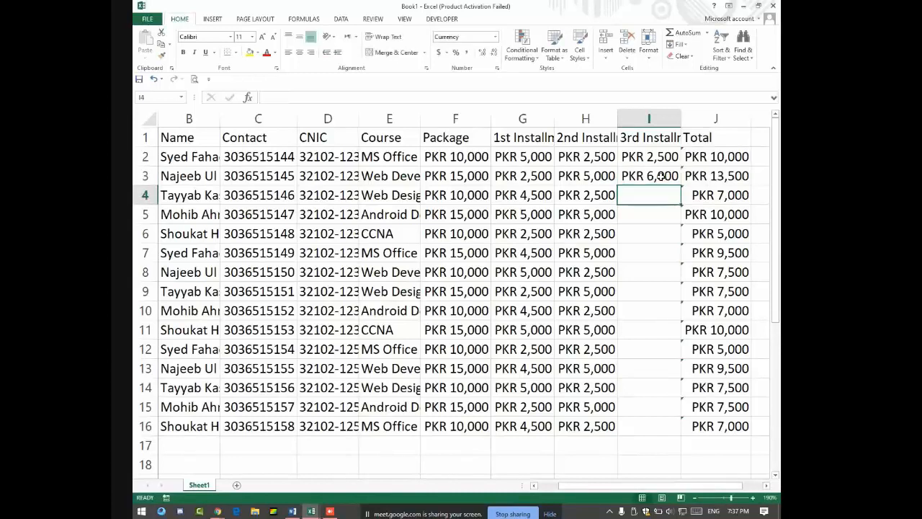
# Step: Copy the alternating PKR 2,500/6,000 pattern from I2:I3 down column I to row 16
pyautogui.moveTo(652, 151); pyautogui.dragTo(666, 432)
pyautogui.click(664, 442)
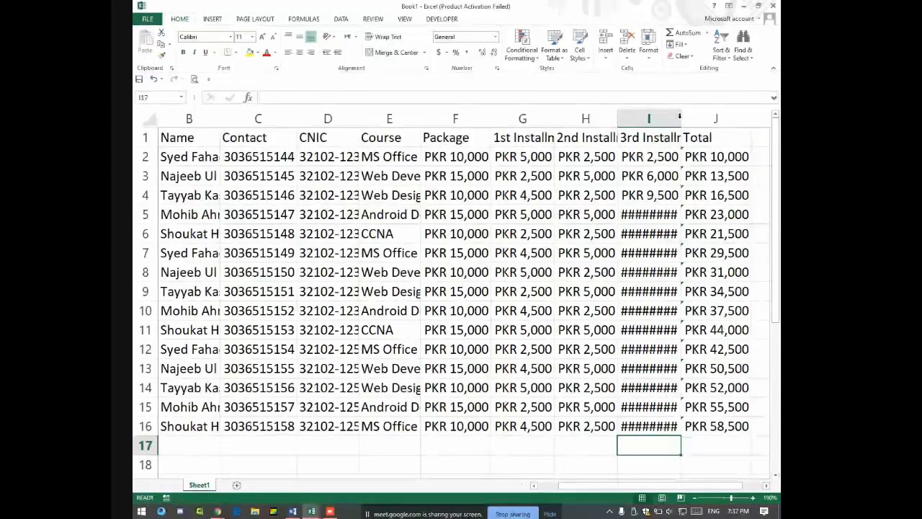
pyautogui.moveTo(679, 118); pyautogui.dragTo(712, 117)
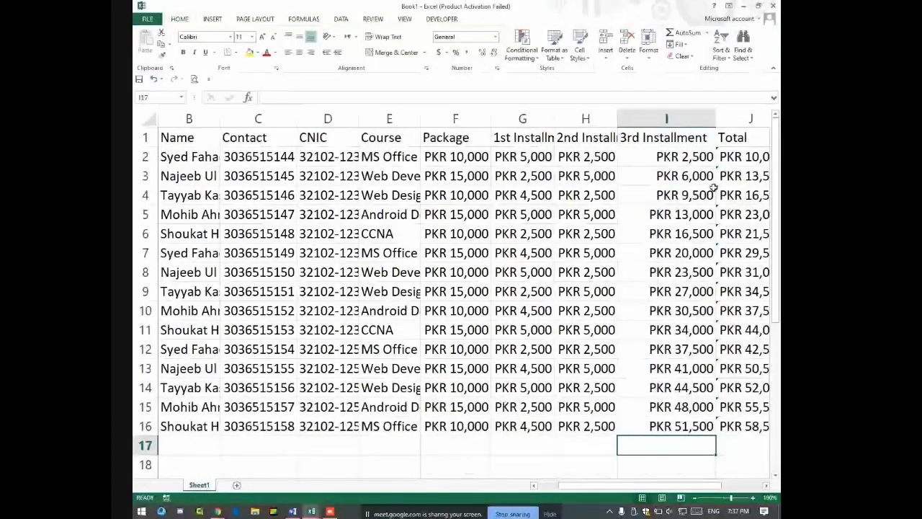
pyautogui.moveTo(716, 117); pyautogui.dragTo(681, 123)
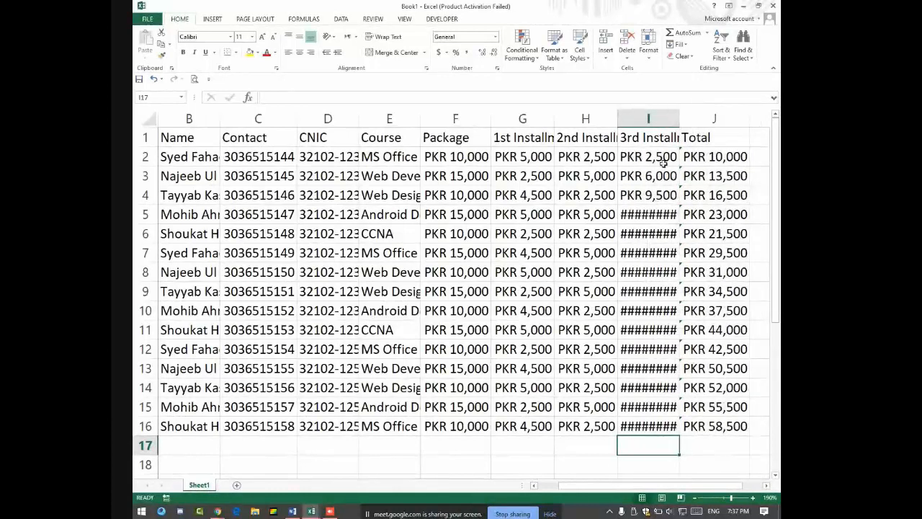
pyautogui.moveTo(663, 163); pyautogui.dragTo(680, 432)
pyautogui.click(684, 438)
pyautogui.click(695, 382)
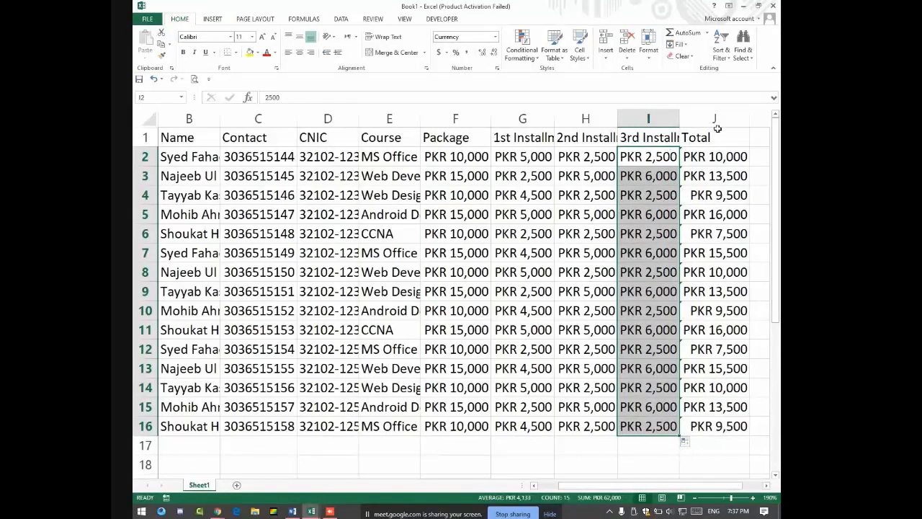
pyautogui.moveTo(731, 137); pyautogui.dragTo(636, 136)
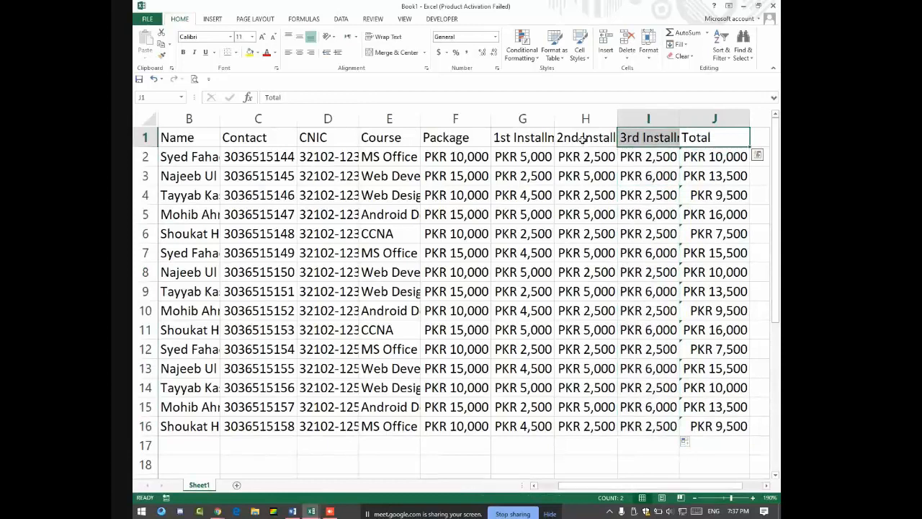
# Step: AutoFit columns B, D, E, G, H and I to show full names, CNICs, courses and installment headers
pyautogui.click(515, 137)
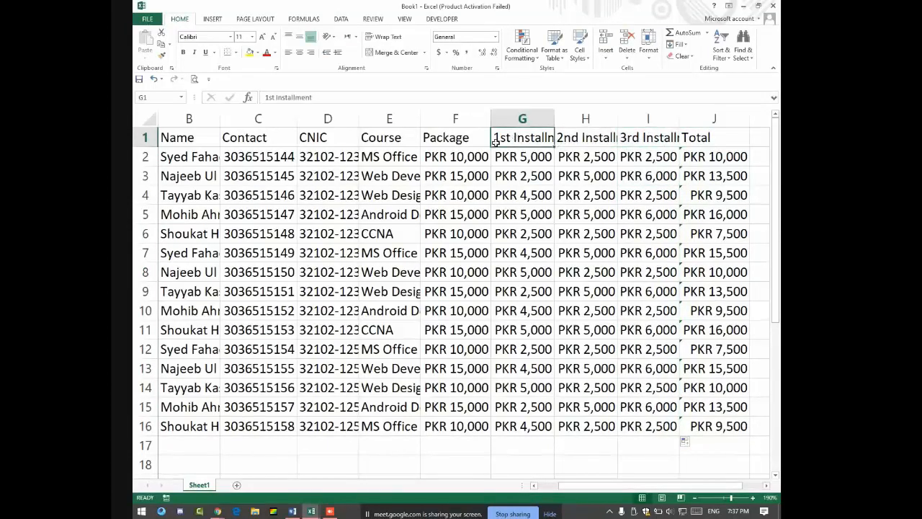
pyautogui.moveTo(536, 137); pyautogui.dragTo(708, 137)
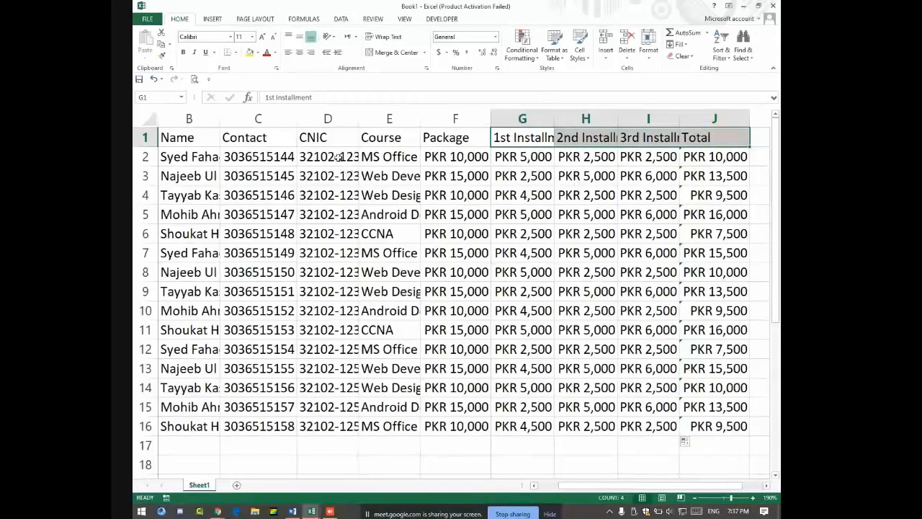
pyautogui.doubleClick(219, 118)
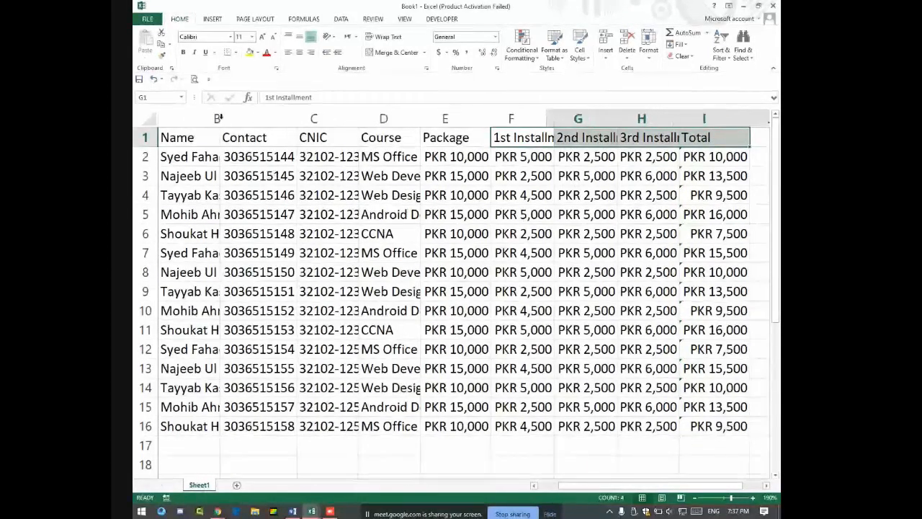
pyautogui.doubleClick(415, 118)
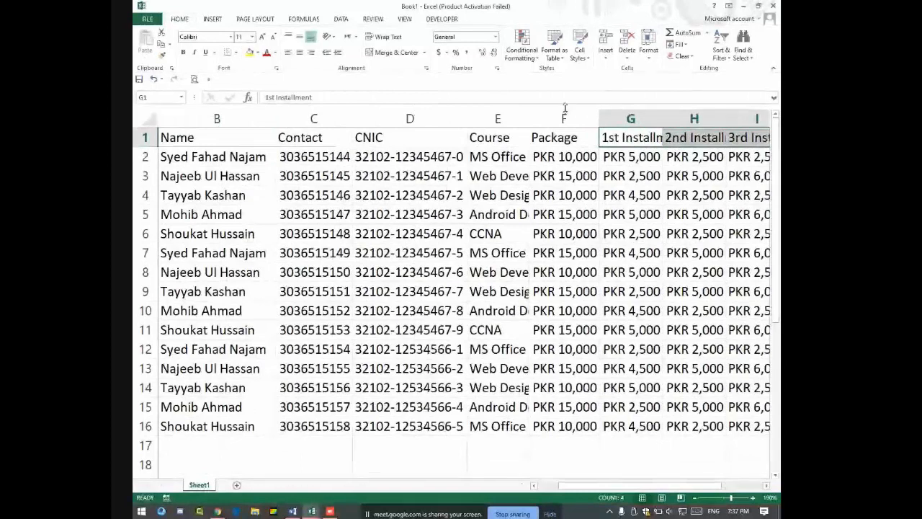
pyautogui.doubleClick(530, 118)
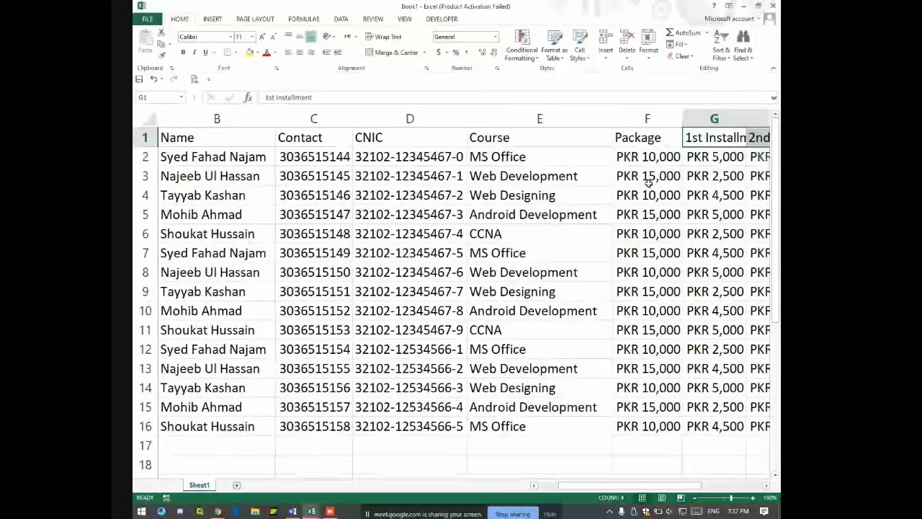
pyautogui.press('Right')
pyautogui.press('Right')
pyautogui.press('Right')
pyautogui.moveTo(553, 117); pyautogui.dragTo(553, 117)
pyautogui.doubleClick(552, 117)
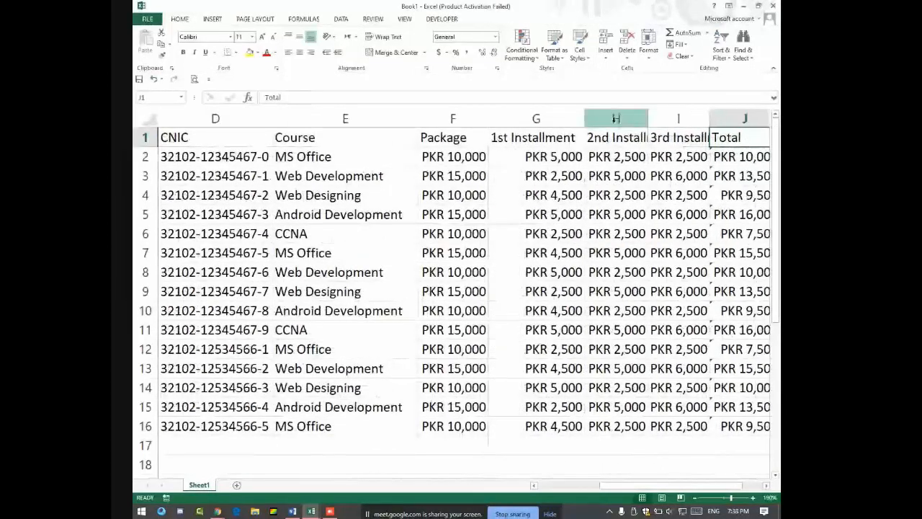
pyautogui.doubleClick(645, 118)
pyautogui.doubleClick(745, 118)
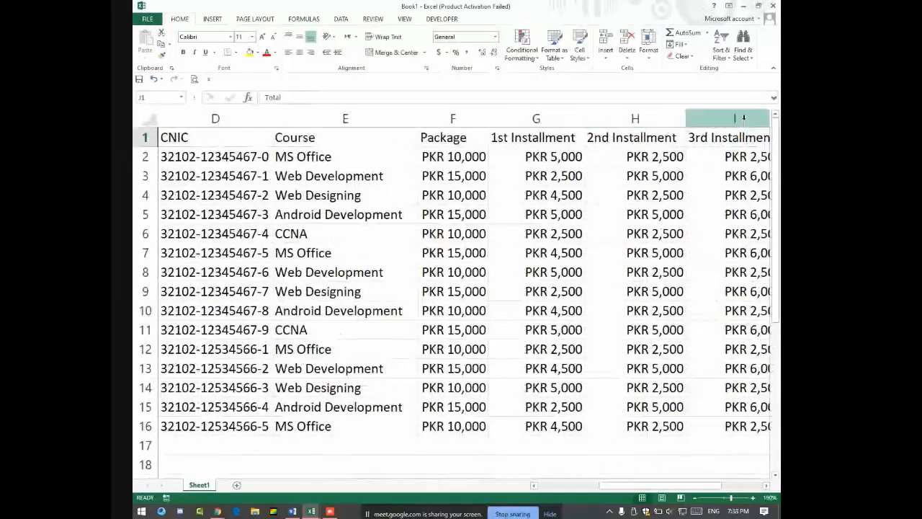
pyautogui.press('Right')
pyautogui.press('Right')
pyautogui.press('Left')
pyautogui.press('Left')
pyautogui.press('Left')
pyautogui.press('Left')
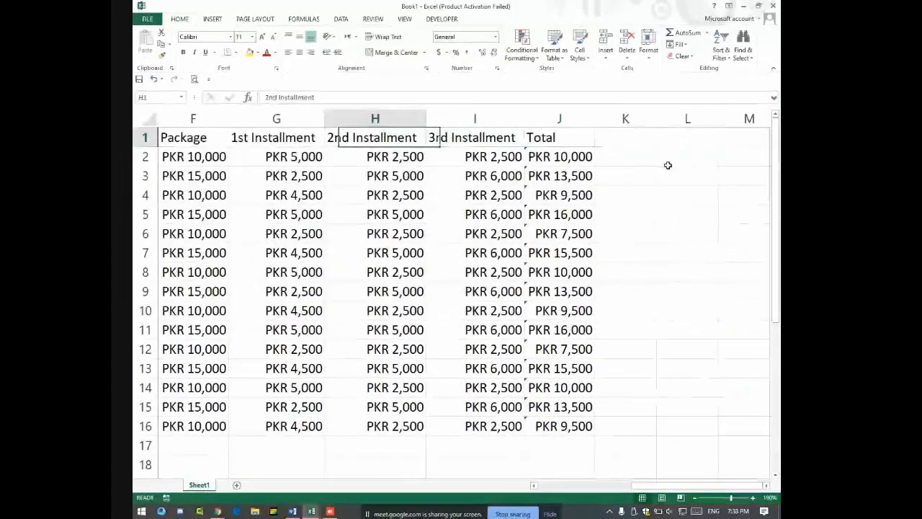
pyautogui.hotkey('ctrl', 'Home')
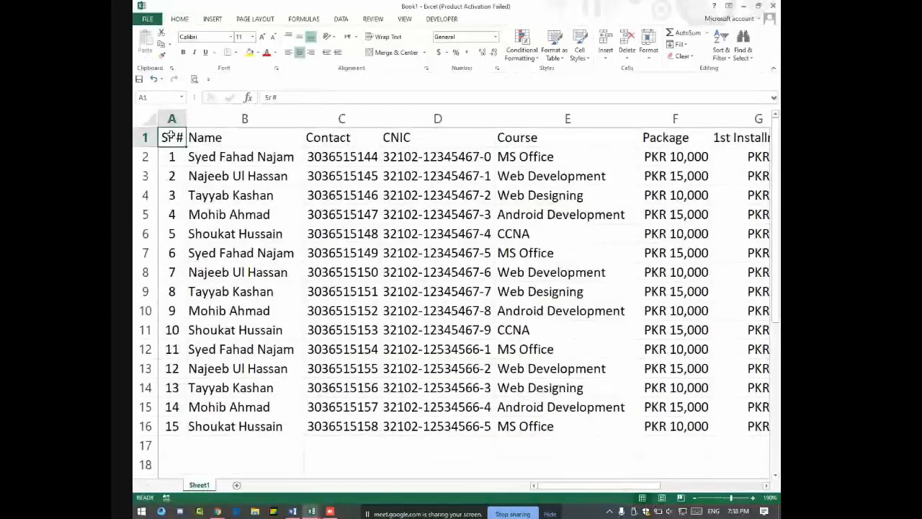
# Step: Make the header row centred, middle-aligned, bold white text on black fill
pyautogui.moveTo(170, 140); pyautogui.dragTo(683, 139)
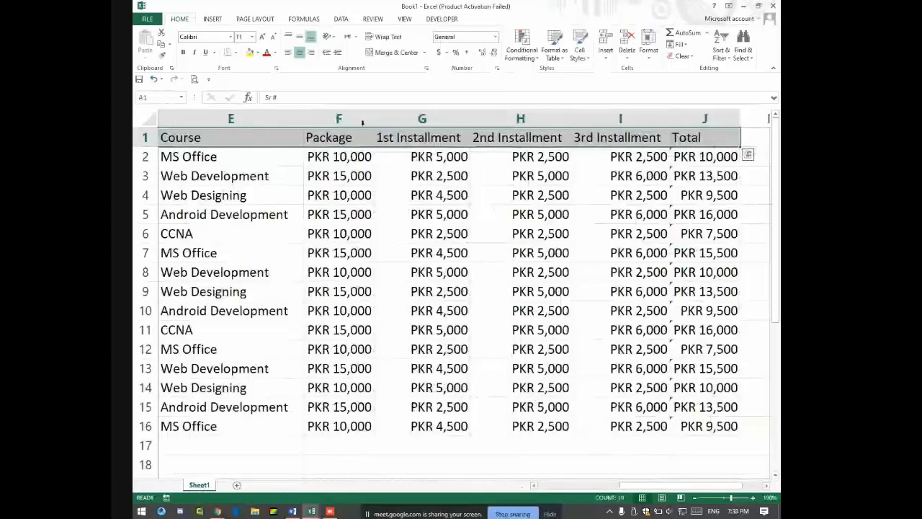
pyautogui.click(301, 54)
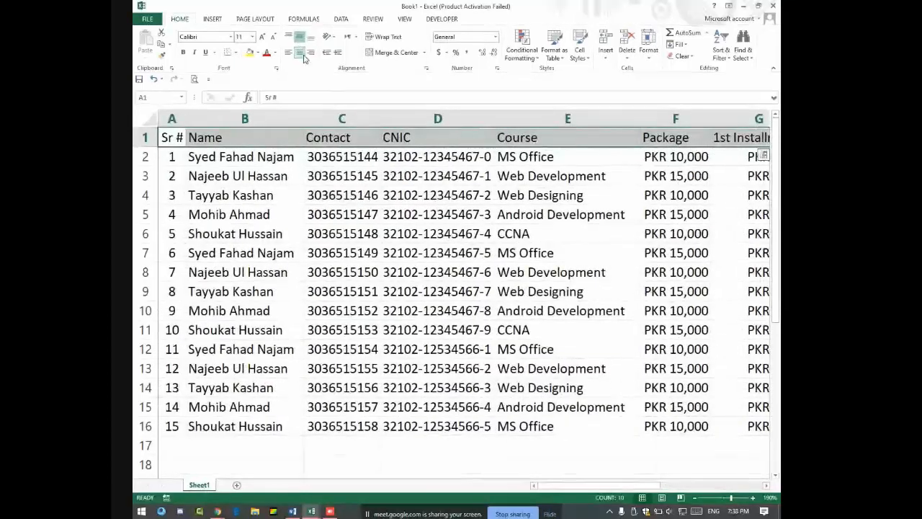
pyautogui.click(299, 51)
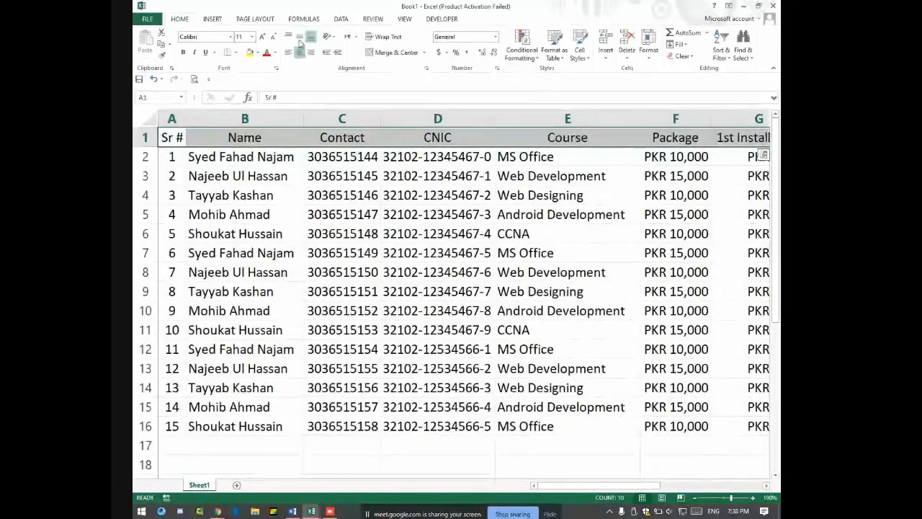
pyautogui.click(299, 38)
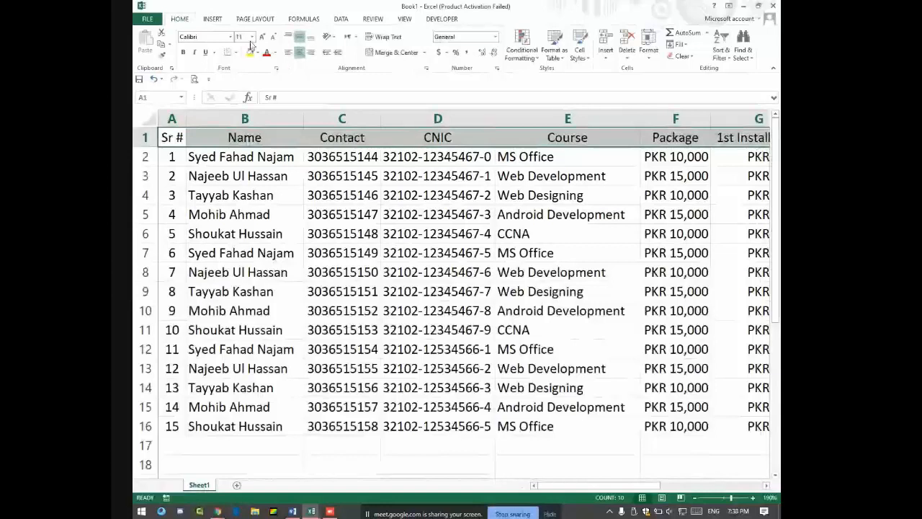
pyautogui.click(183, 52)
pyautogui.click(257, 52)
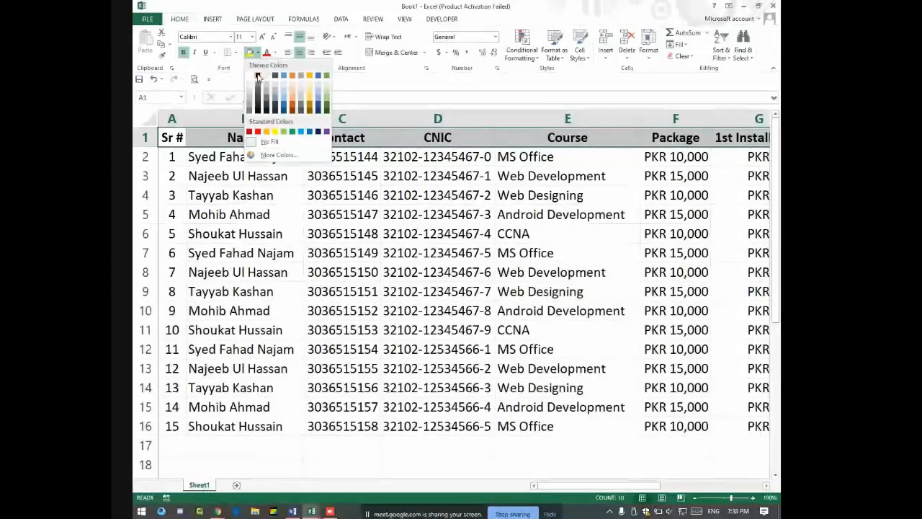
pyautogui.click(258, 76)
pyautogui.click(275, 52)
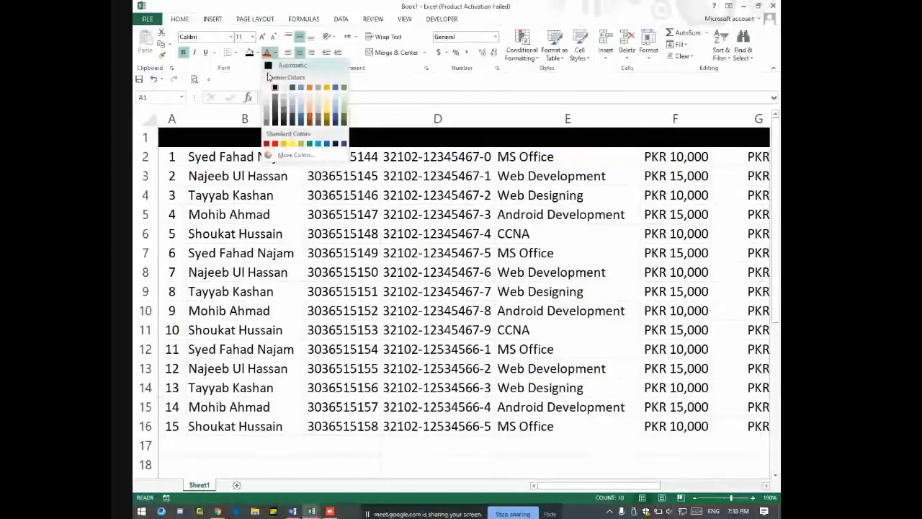
pyautogui.click(271, 87)
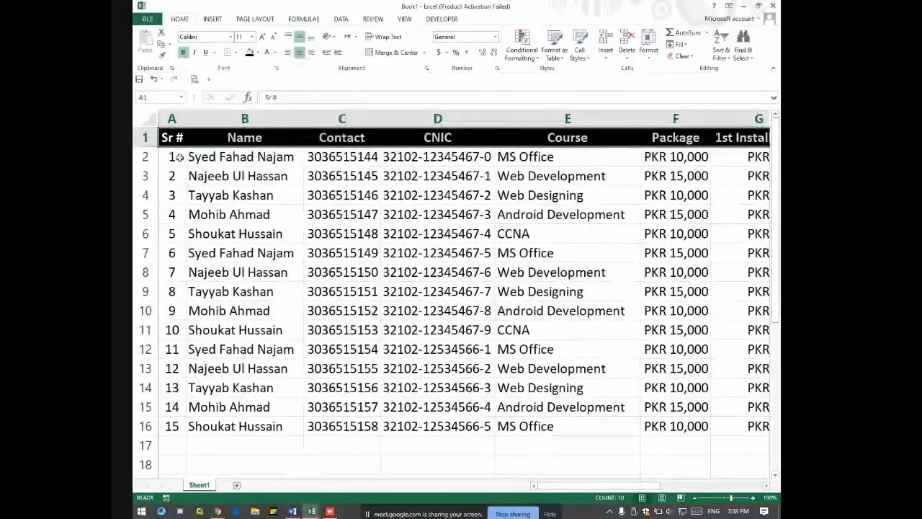
# Step: Make the Sr # numbers in A2:A16 bold white on black fill
pyautogui.moveTo(173, 157); pyautogui.dragTo(177, 426)
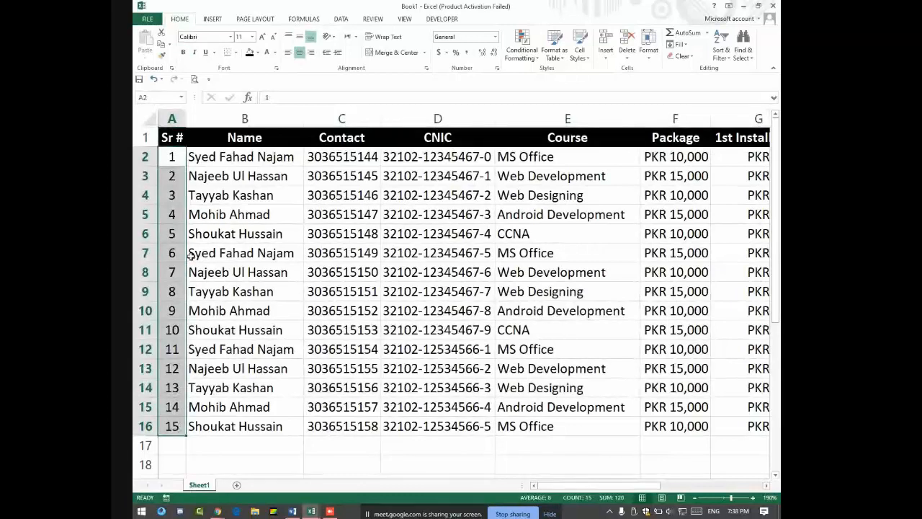
pyautogui.click(249, 52)
pyautogui.click(266, 53)
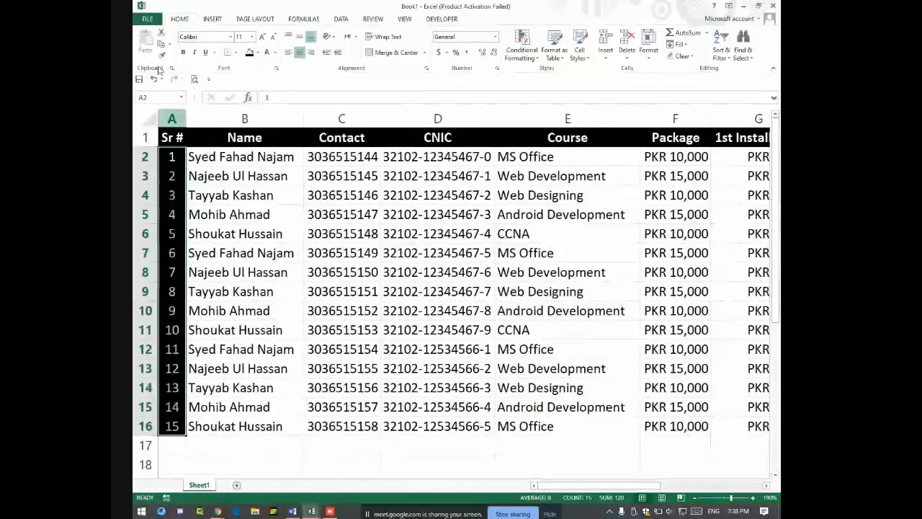
pyautogui.click(183, 51)
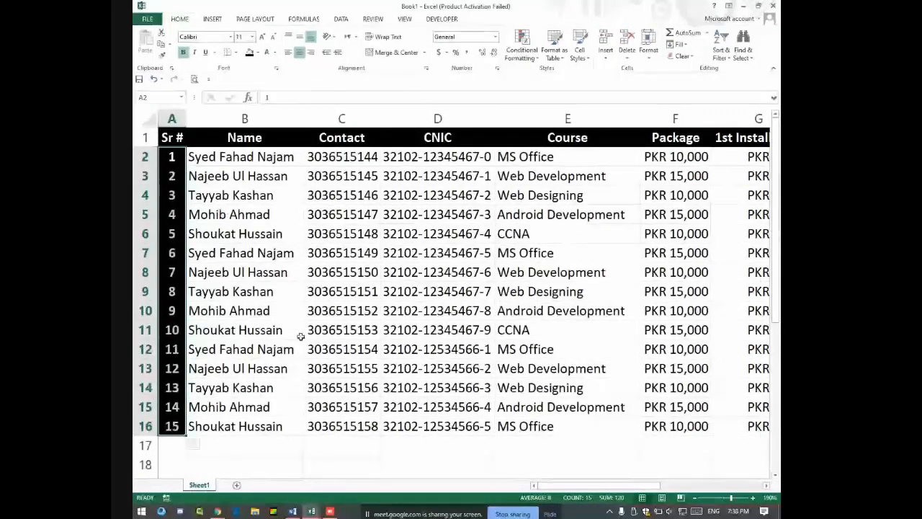
pyautogui.moveTo(262, 444); pyautogui.dragTo(562, 444)
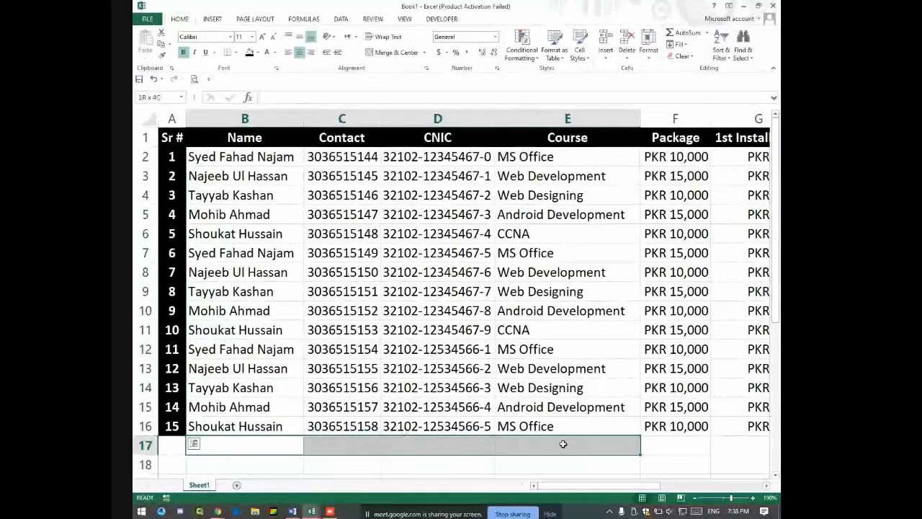
# Step: Merge B17:E17, label it 'Grand Total', and give it black fill with white text
pyautogui.click(421, 52)
pyautogui.write('Gra')
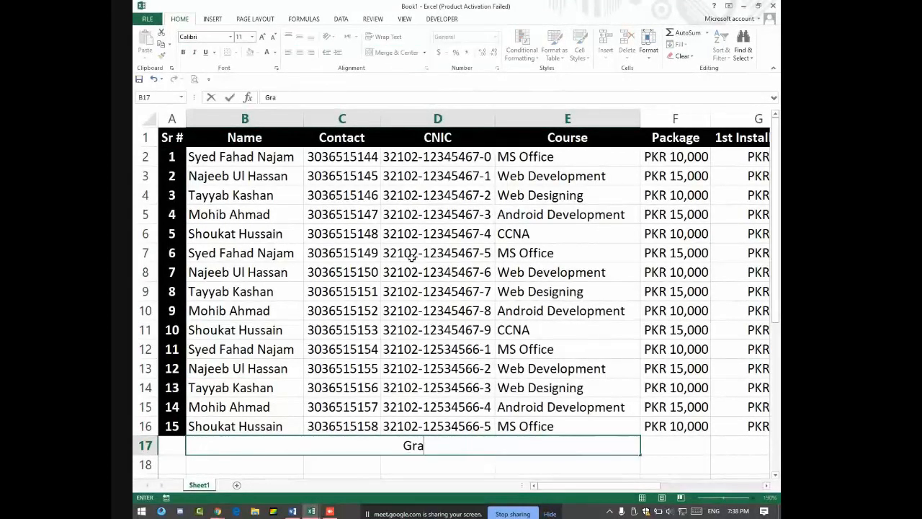
pyautogui.write('nd Total')
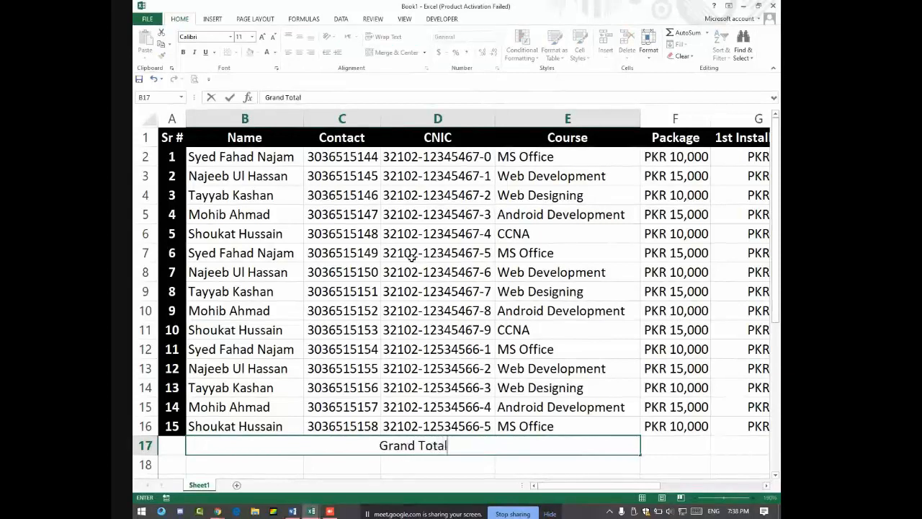
pyautogui.hotkey('ctrl', 'Return')
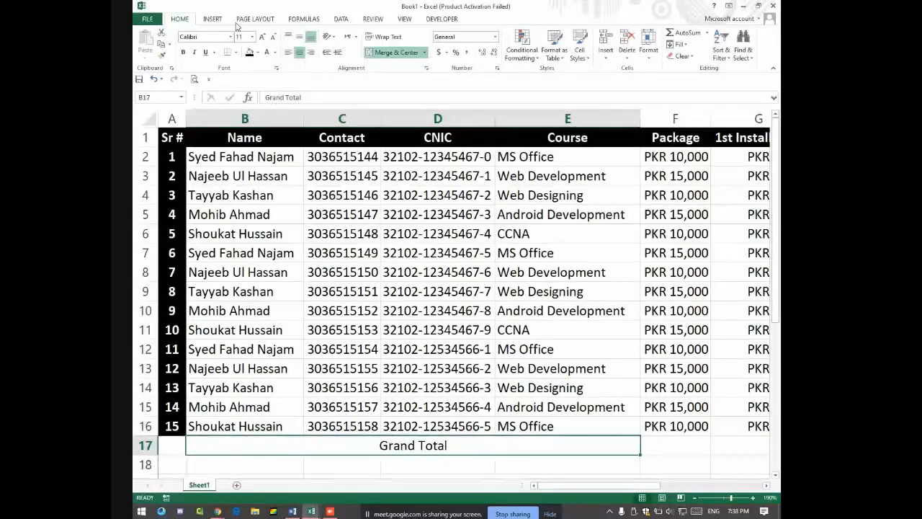
pyautogui.click(250, 53)
pyautogui.click(268, 53)
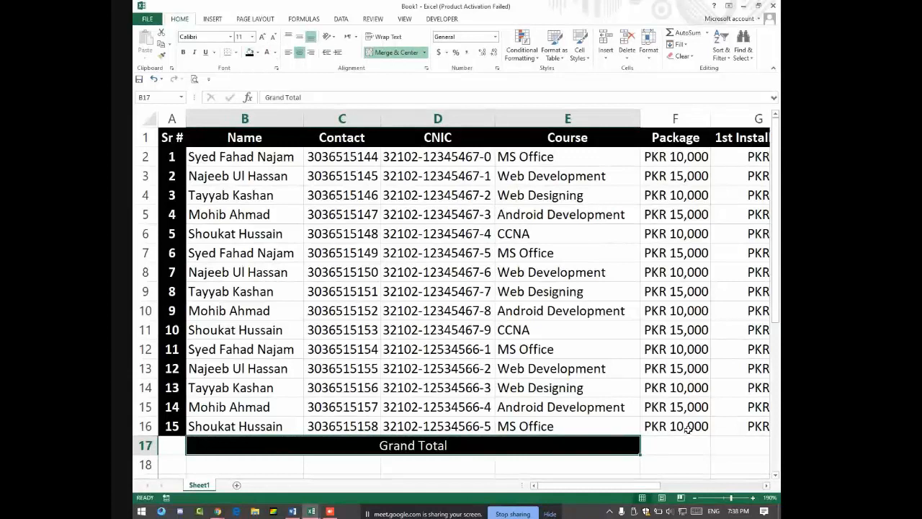
pyautogui.moveTo(668, 446); pyautogui.dragTo(570, 440)
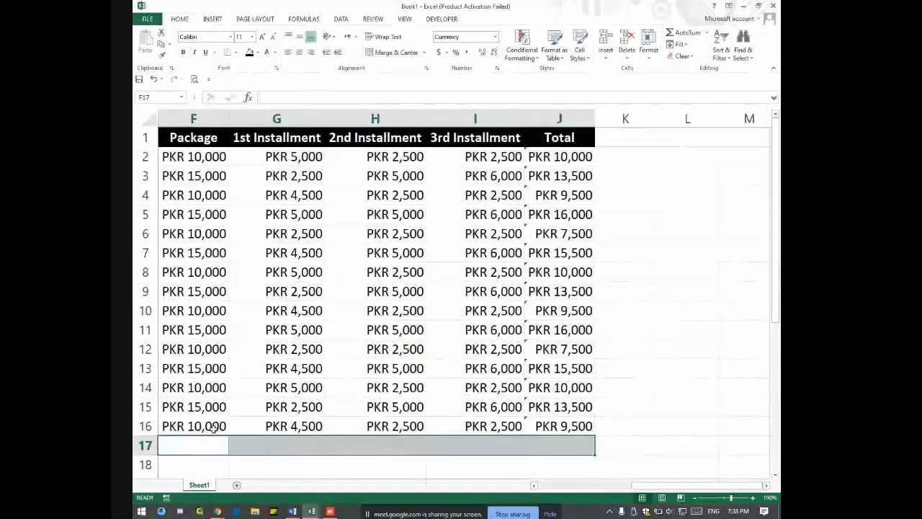
# Step: Enter =SUM(F2:F16) in F17 for the PKR 185,000 package total
pyautogui.click(199, 444)
pyautogui.press('Left')
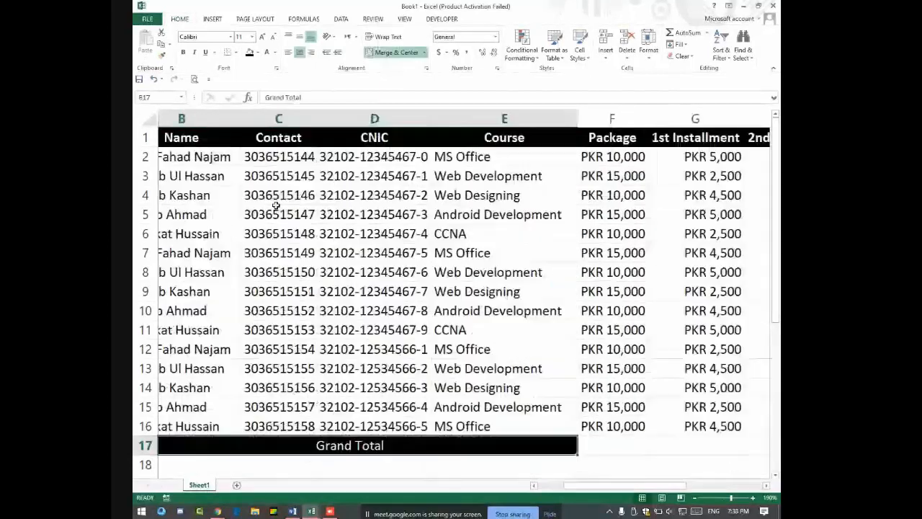
pyautogui.press('Right')
pyautogui.press('Right')
pyautogui.press('Left')
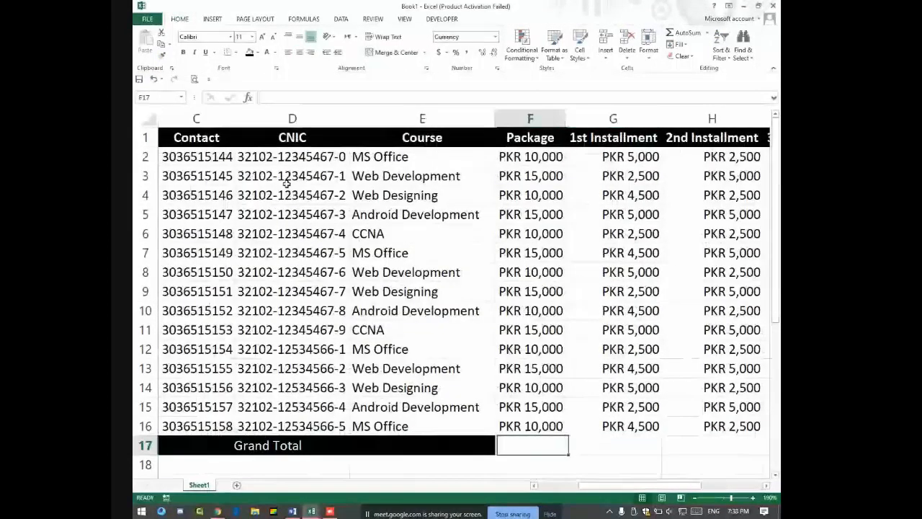
pyautogui.write('=sum')
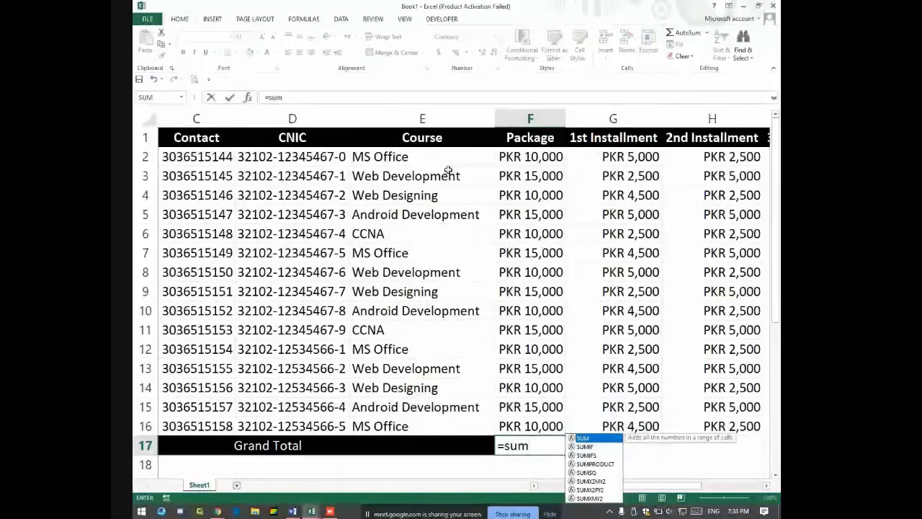
pyautogui.write('(')
pyautogui.moveTo(530, 156); pyautogui.dragTo(530, 425)
pyautogui.press('Return')
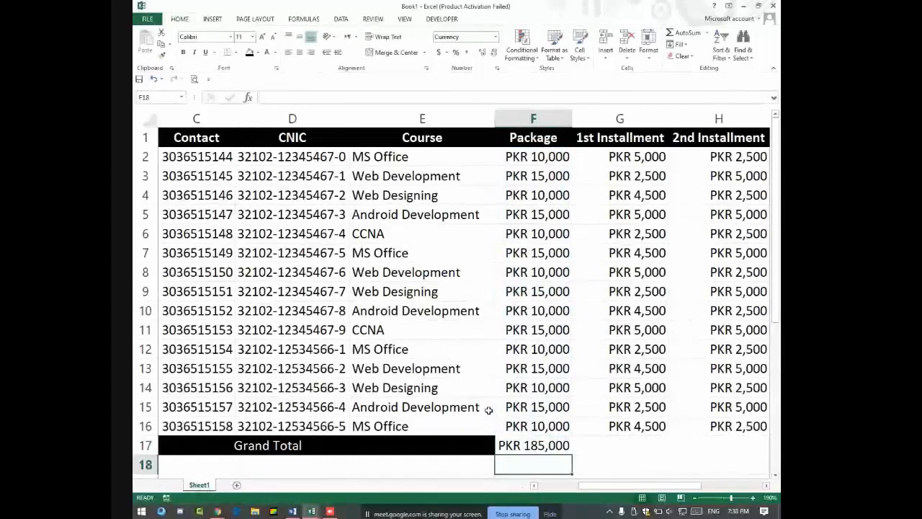
pyautogui.click(552, 445)
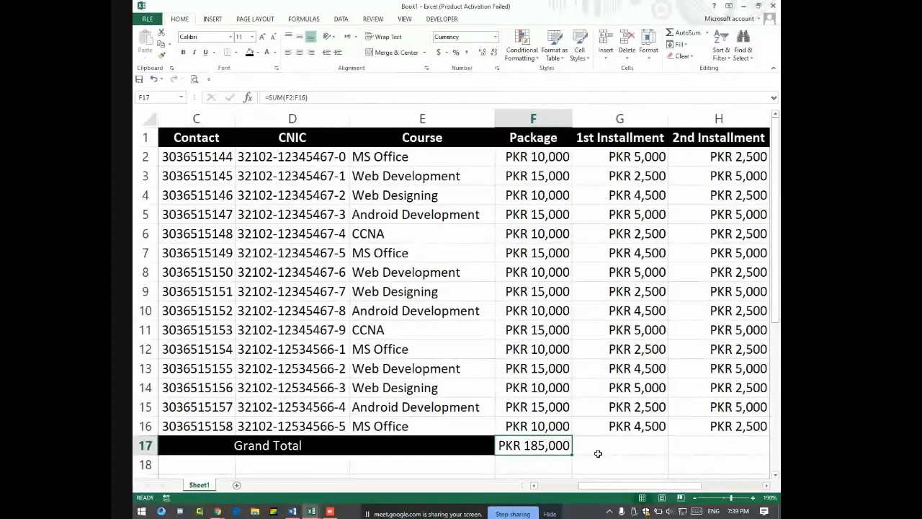
# Step: Fill the total across to J17 and AutoFit column J to show PKR 177,000
pyautogui.moveTo(572, 454); pyautogui.dragTo(601, 451)
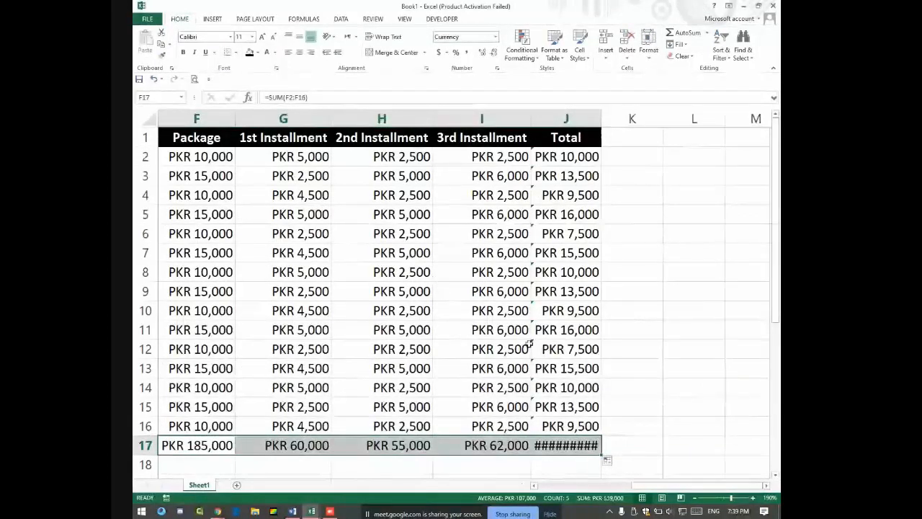
pyautogui.click(534, 445)
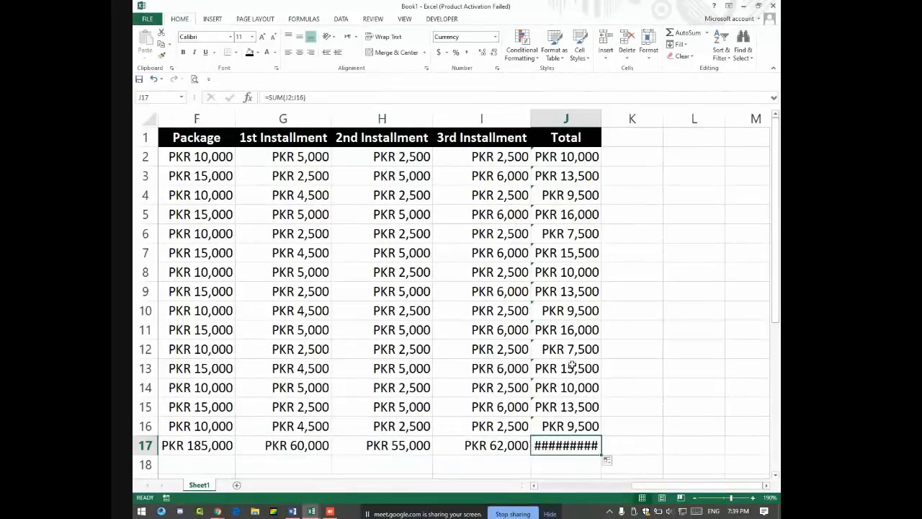
pyautogui.doubleClick(601, 118)
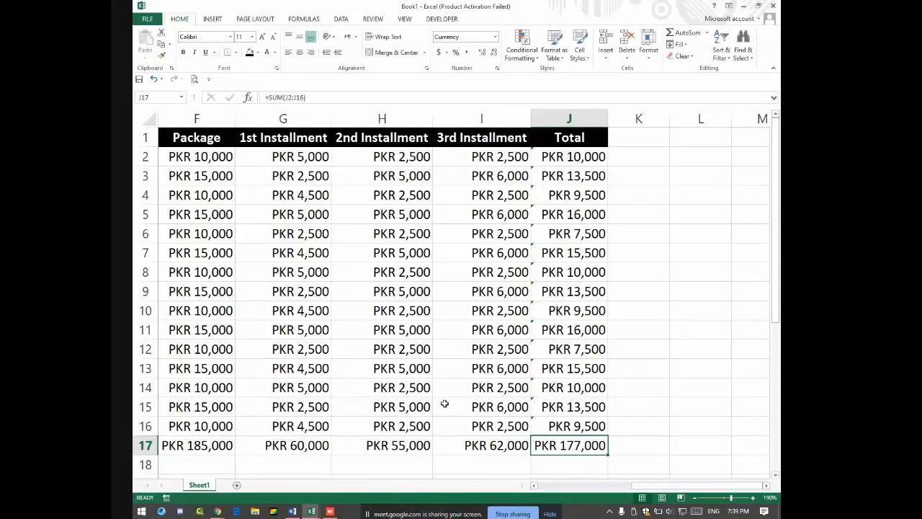
pyautogui.click(203, 445)
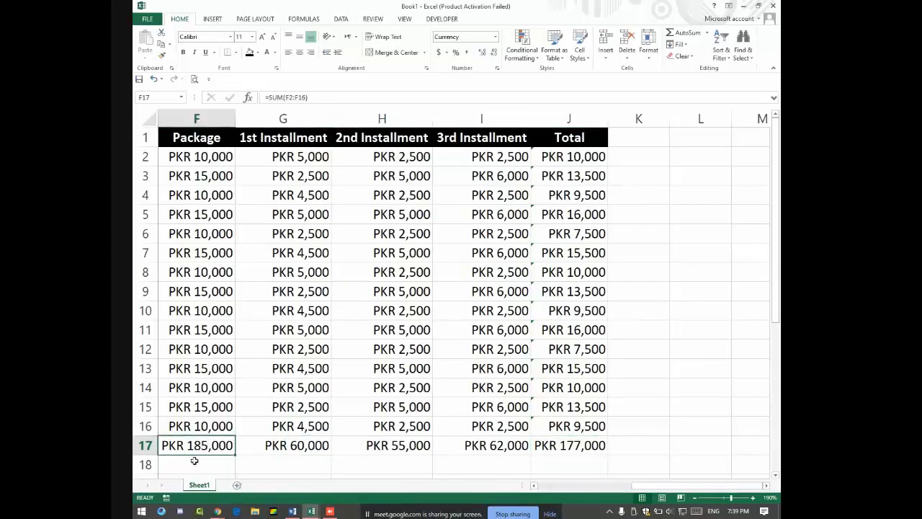
pyautogui.click(567, 450)
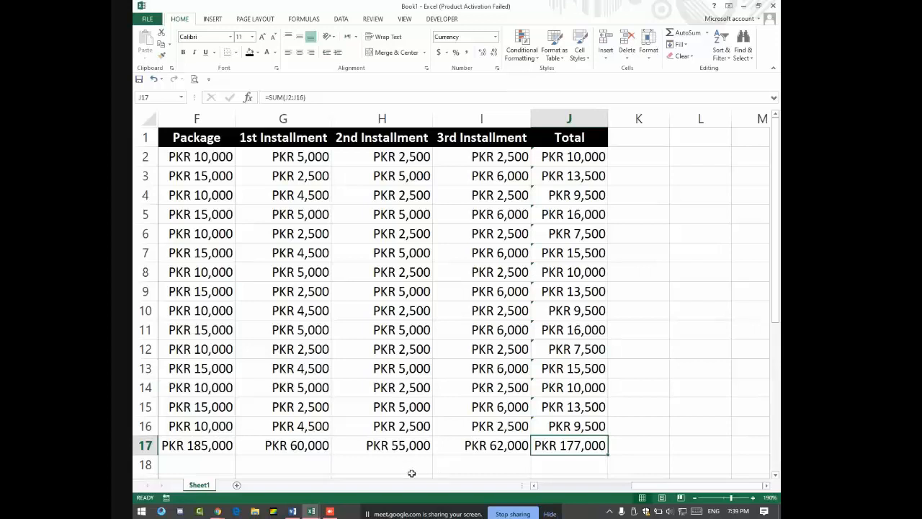
# Step: Enter PKR 5,000 as row 5's third installment, then switch to the Google Meet call
pyautogui.click(504, 220)
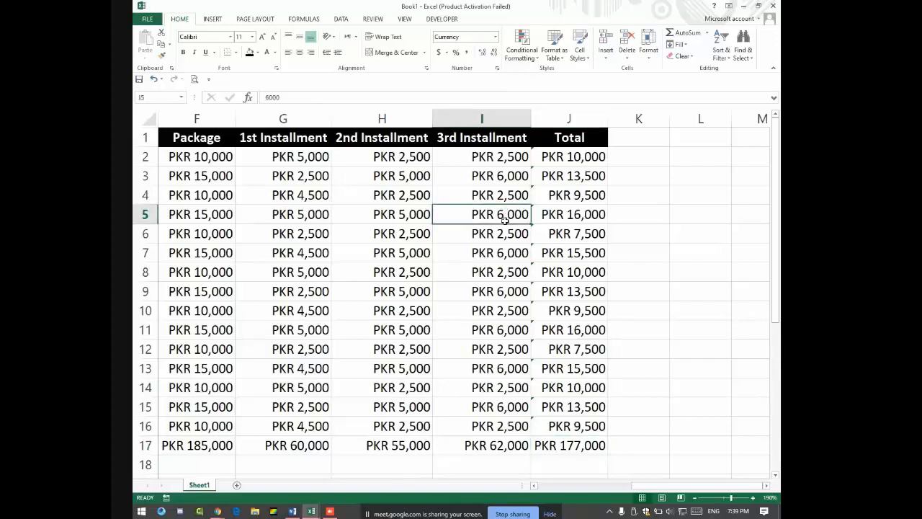
pyautogui.write('15')
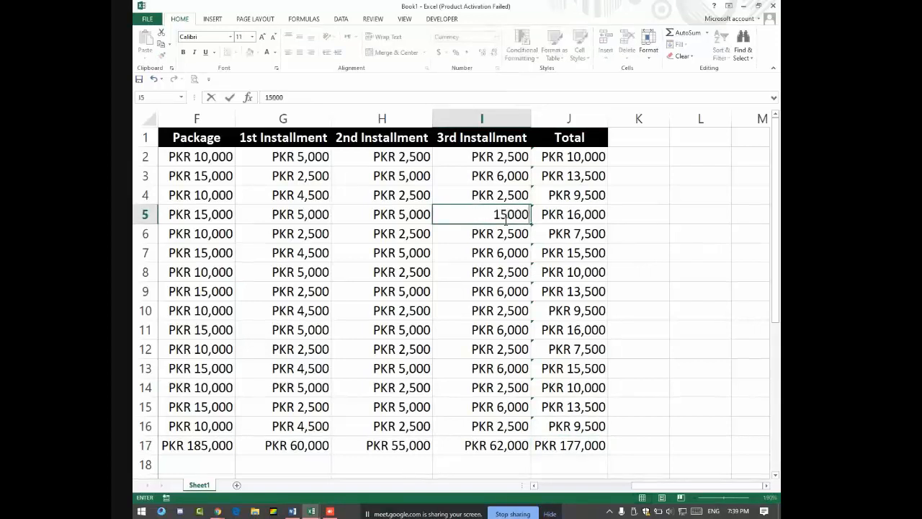
pyautogui.press('BackSpace')
pyautogui.press('BackSpace')
pyautogui.press('BackSpace')
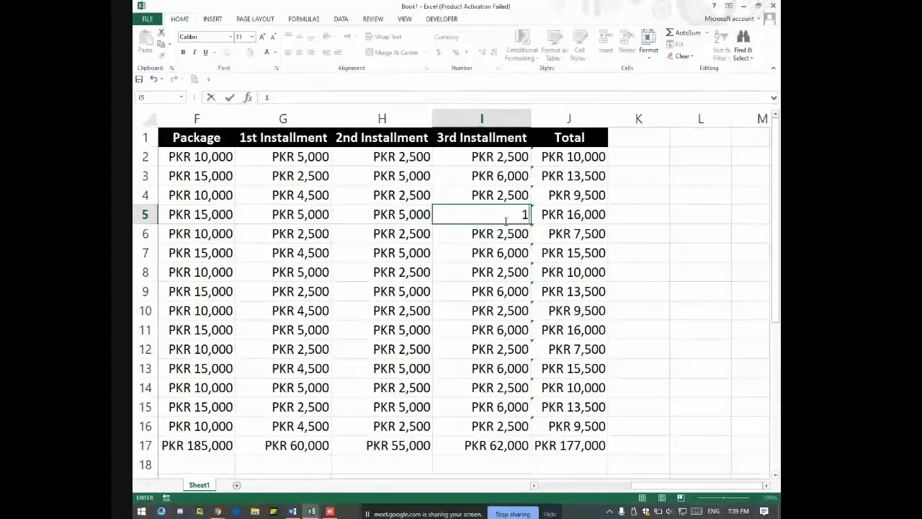
pyautogui.press('Return')
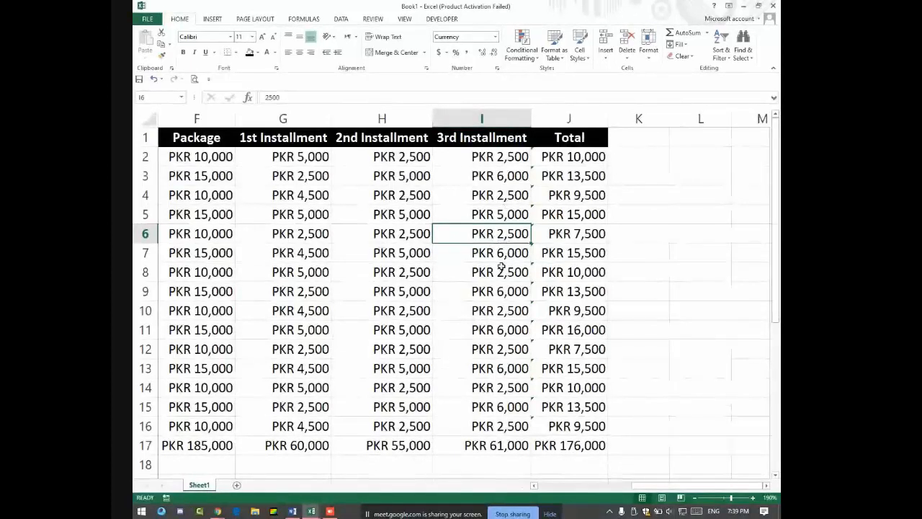
pyautogui.hotkey('alt', 'Tab')
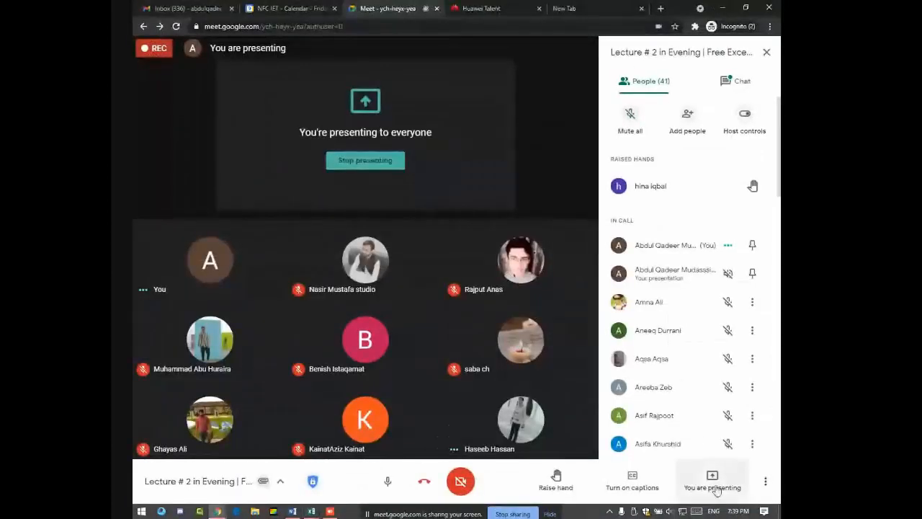
# Step: Check the presenting options in Google Meet, keep sharing, and return to the Excel sheet
pyautogui.click(711, 481)
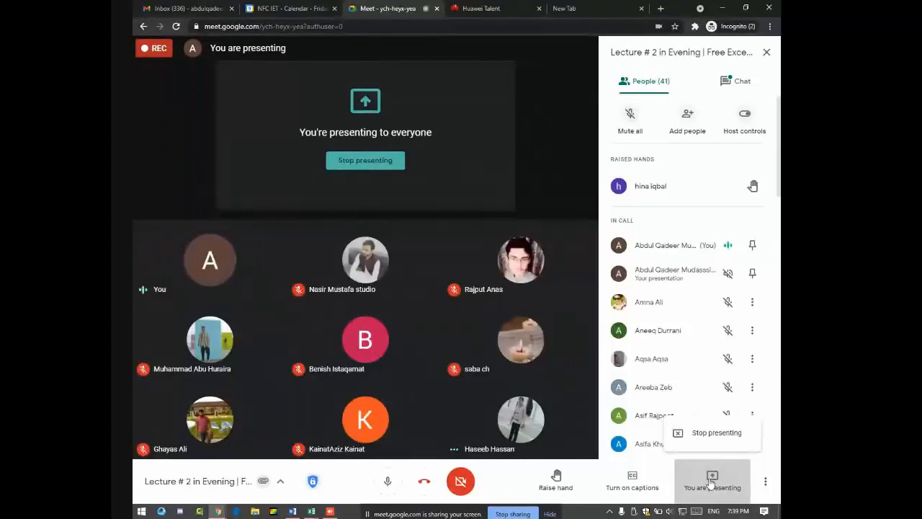
pyautogui.click(560, 122)
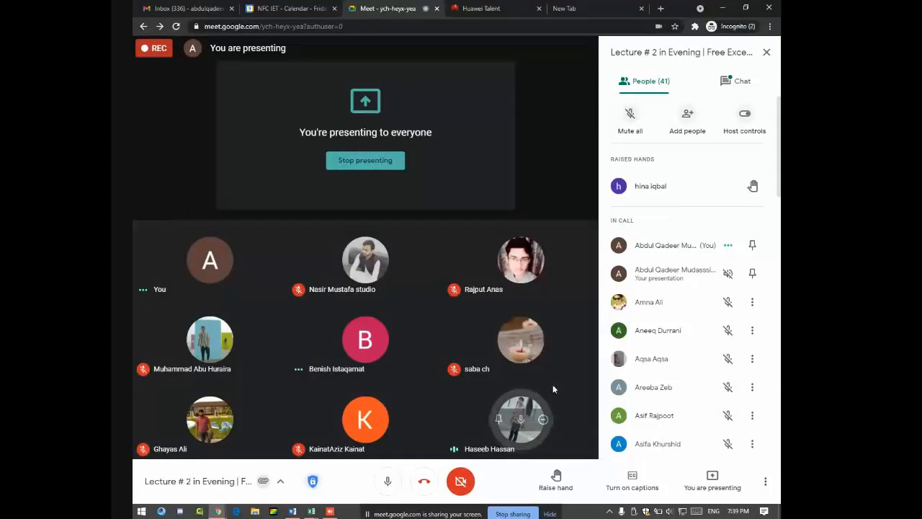
pyautogui.moveTo(522, 422)
pyautogui.hotkey('alt', 'Tab')
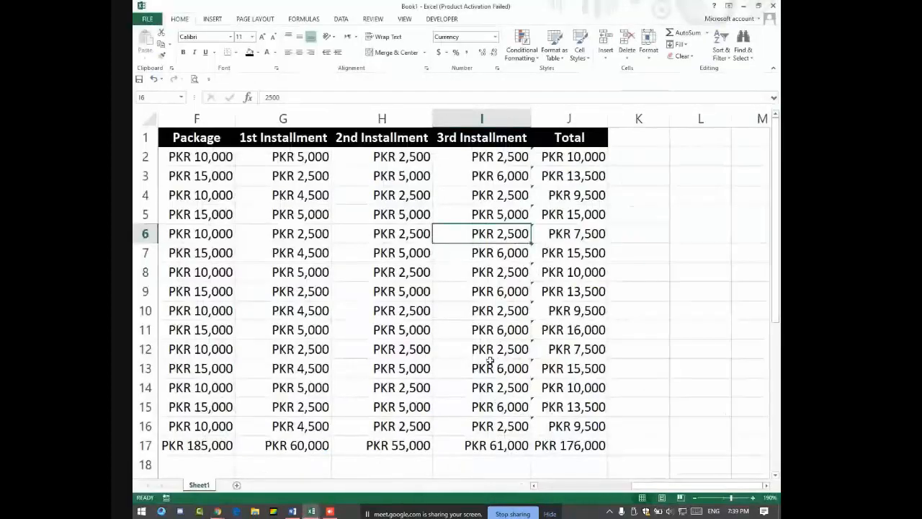
# Step: Enter third installments of PKR 5,500, 5,000 and 5,500 in rows 7, 11 and 13
pyautogui.moveTo(492, 442); pyautogui.dragTo(219, 431)
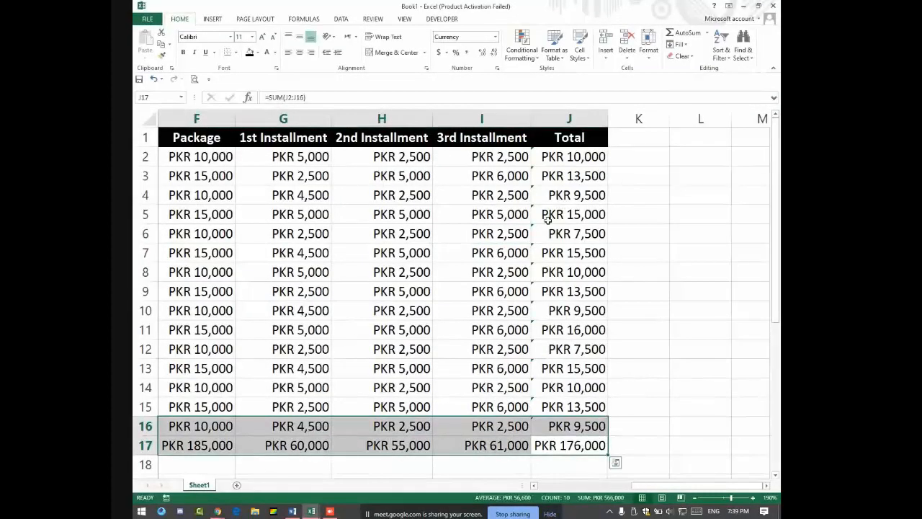
pyautogui.click(213, 217)
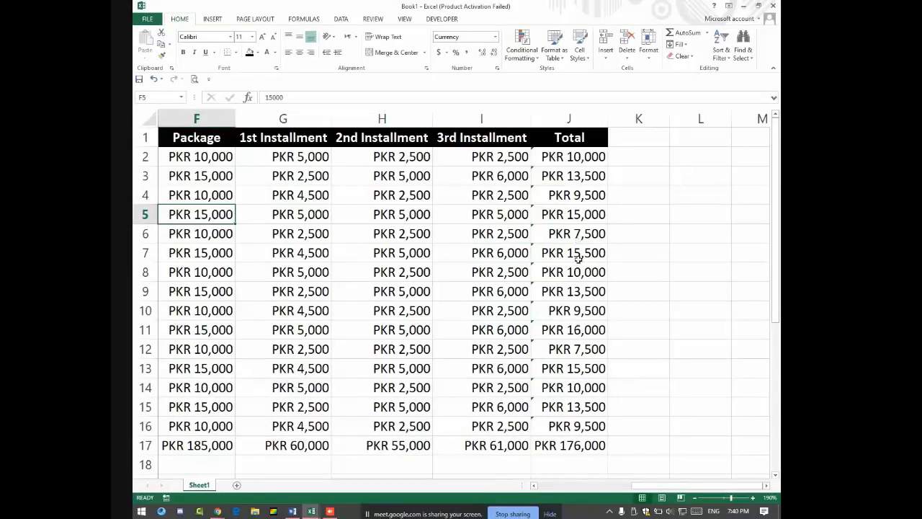
pyautogui.click(495, 258)
pyautogui.write('5500')
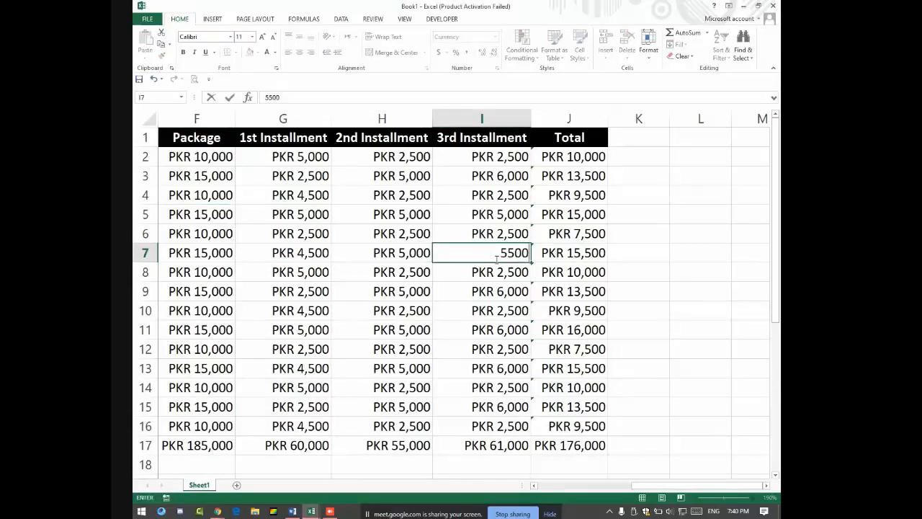
pyautogui.press('Return')
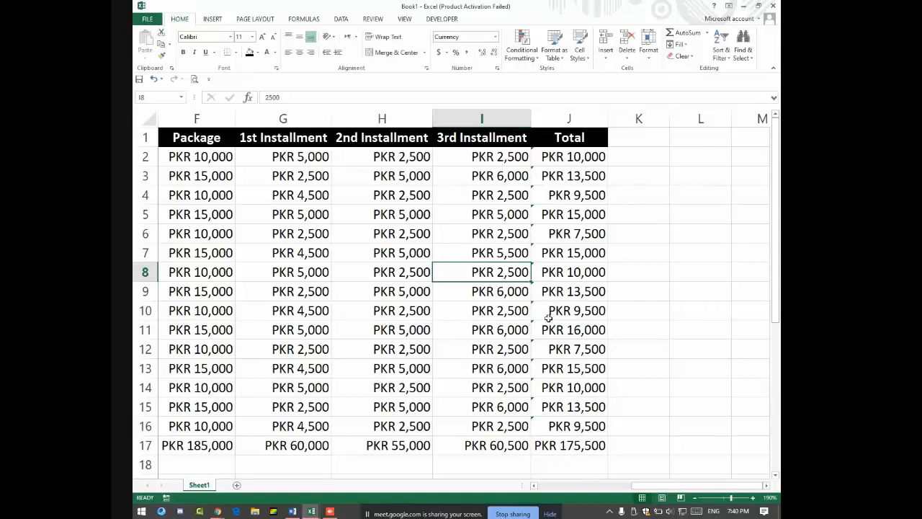
pyautogui.click(508, 330)
pyautogui.write('5,000')
pyautogui.press('Return')
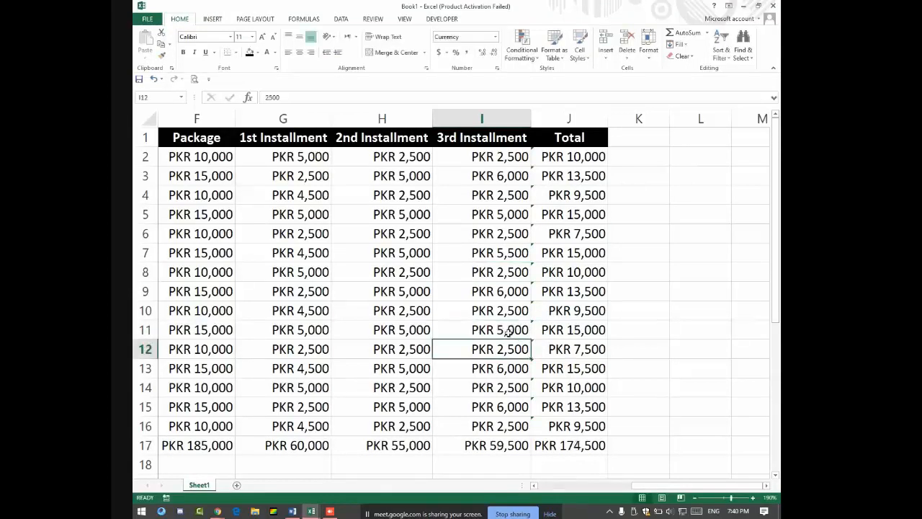
pyautogui.click(509, 372)
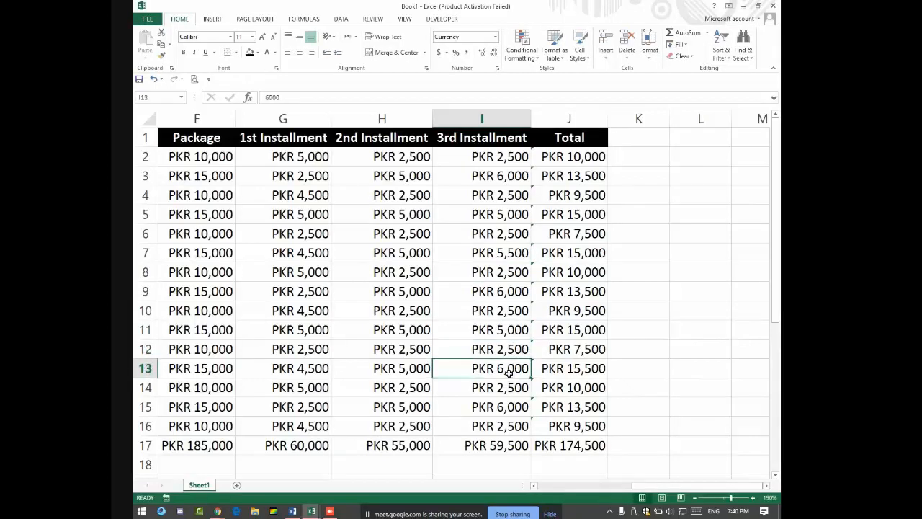
pyautogui.write('5500')
pyautogui.press('Return')
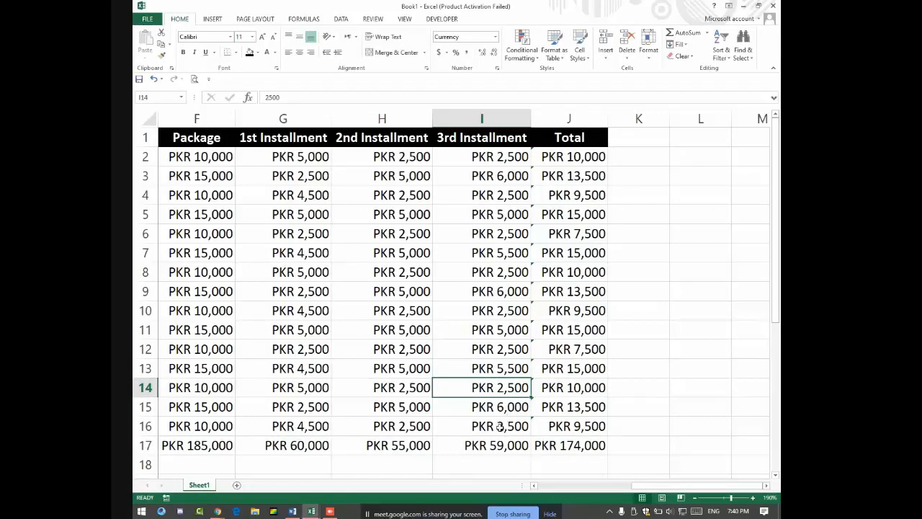
# Step: Review the grand total in J17 and the Package SUM formula in F17
pyautogui.click(571, 446)
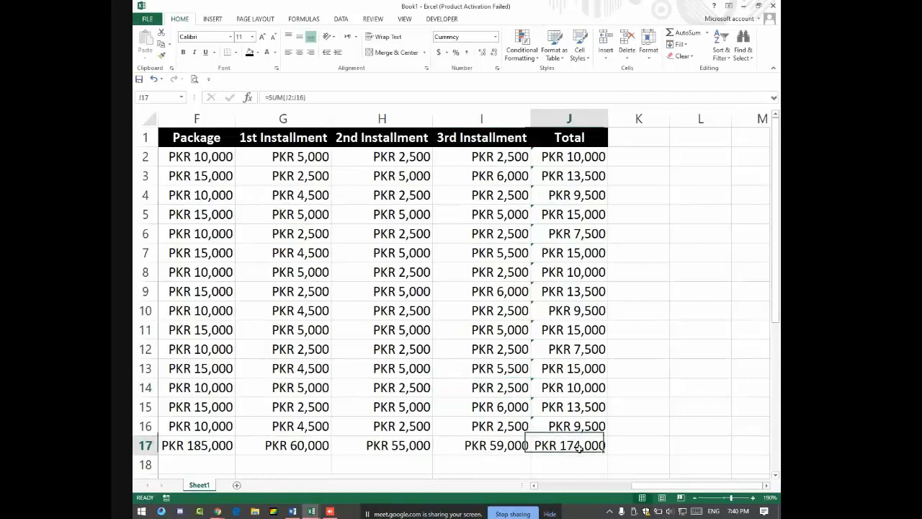
pyautogui.click(224, 452)
pyautogui.click(551, 451)
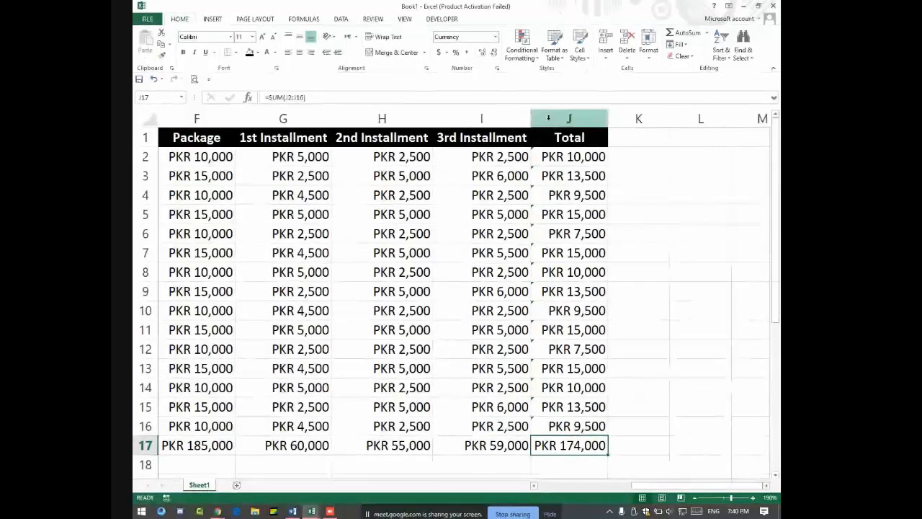
pyautogui.click(546, 117)
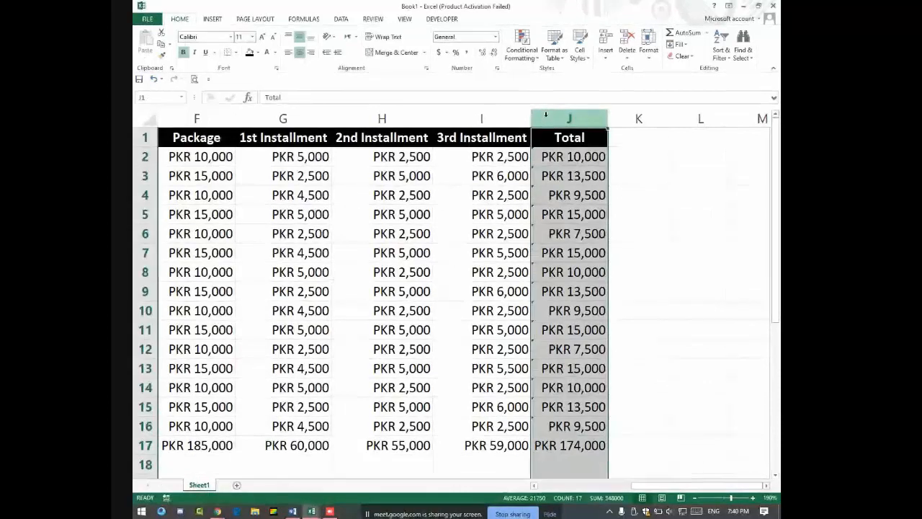
pyautogui.rightClick(546, 117)
pyautogui.click(570, 186)
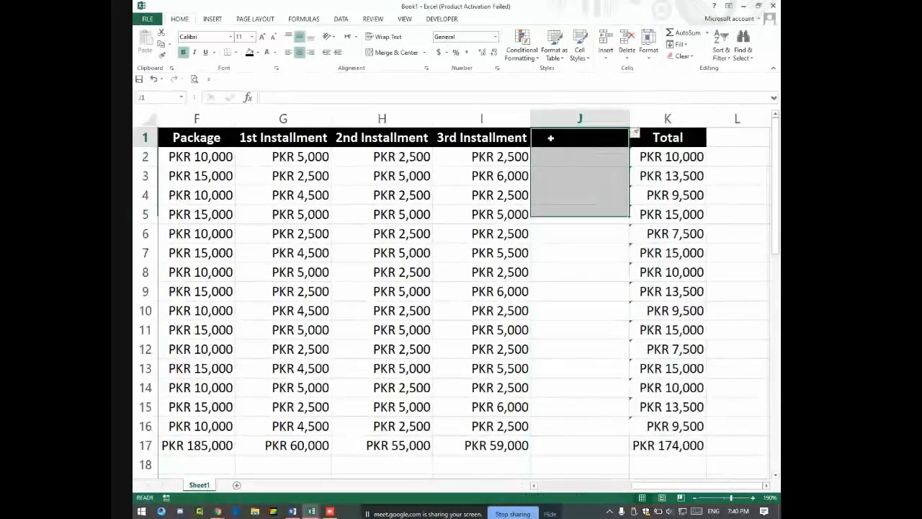
pyautogui.click(549, 136)
pyautogui.write('Remaining')
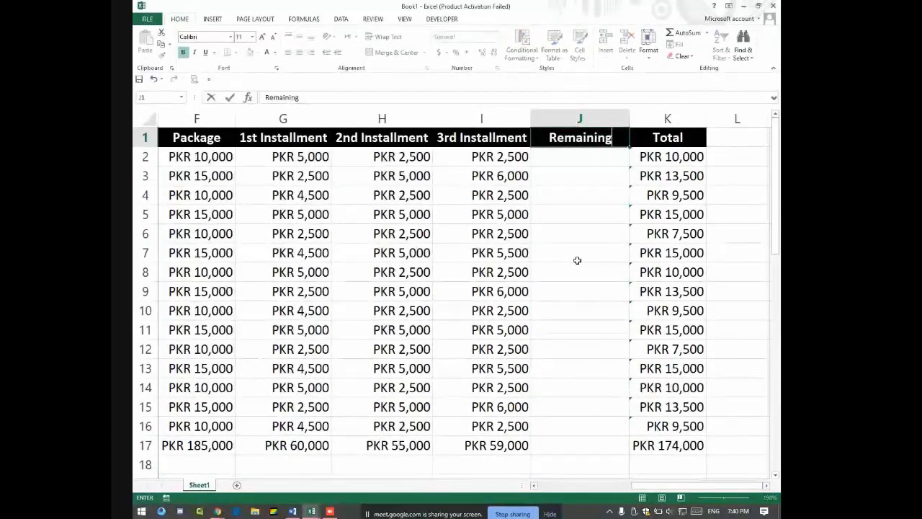
pyautogui.press('Return')
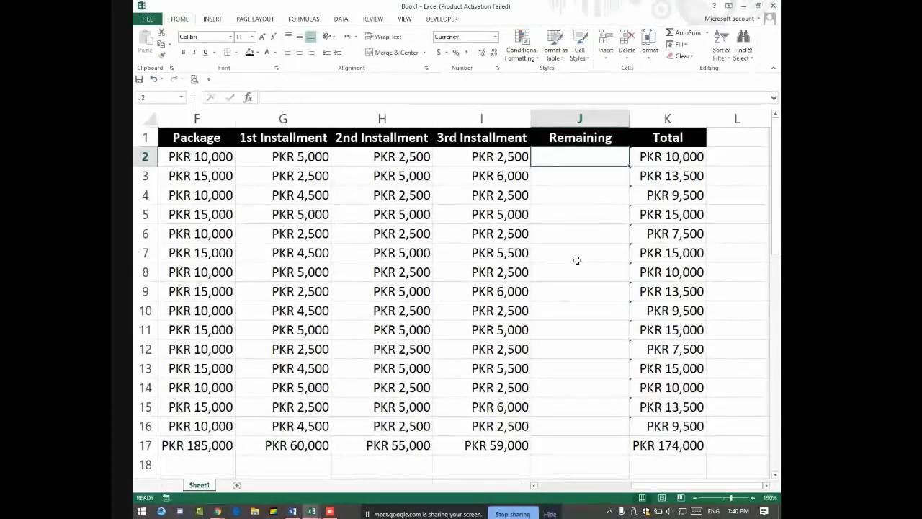
pyautogui.write('=')
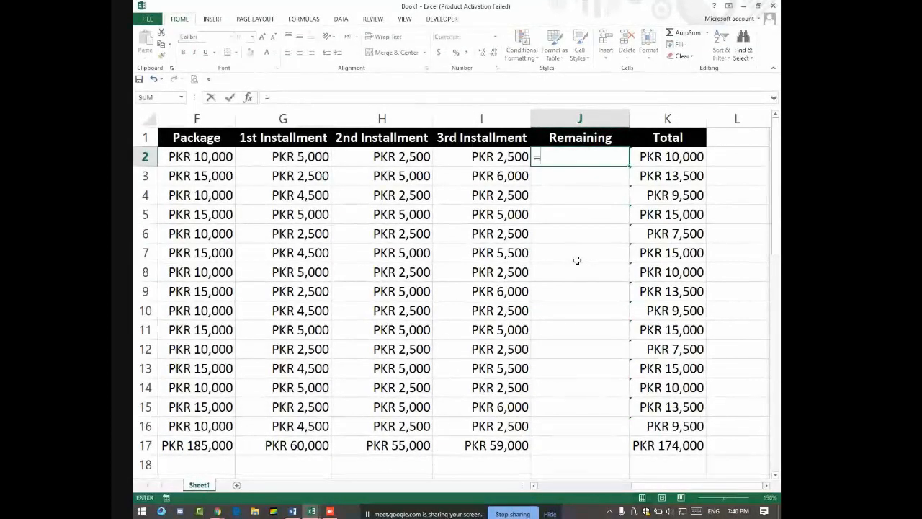
pyautogui.click(191, 152)
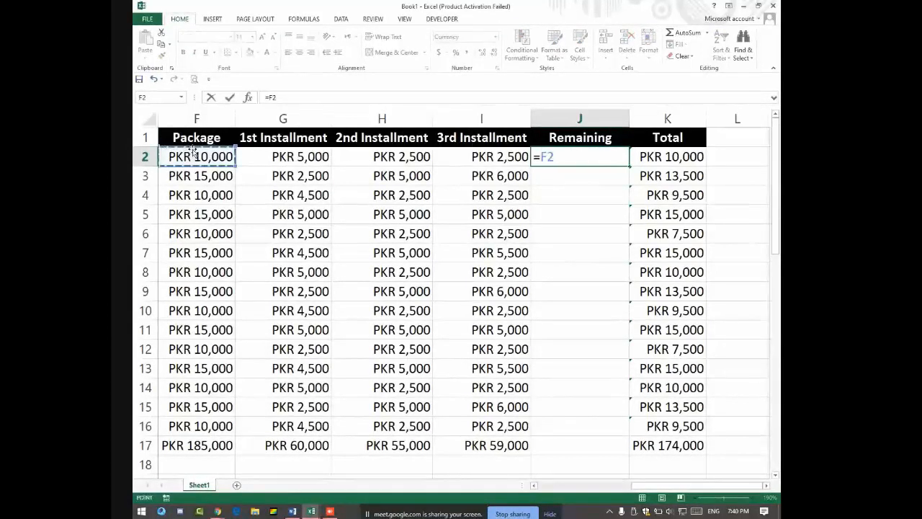
pyautogui.press('BackSpace')
pyautogui.press('BackSpace')
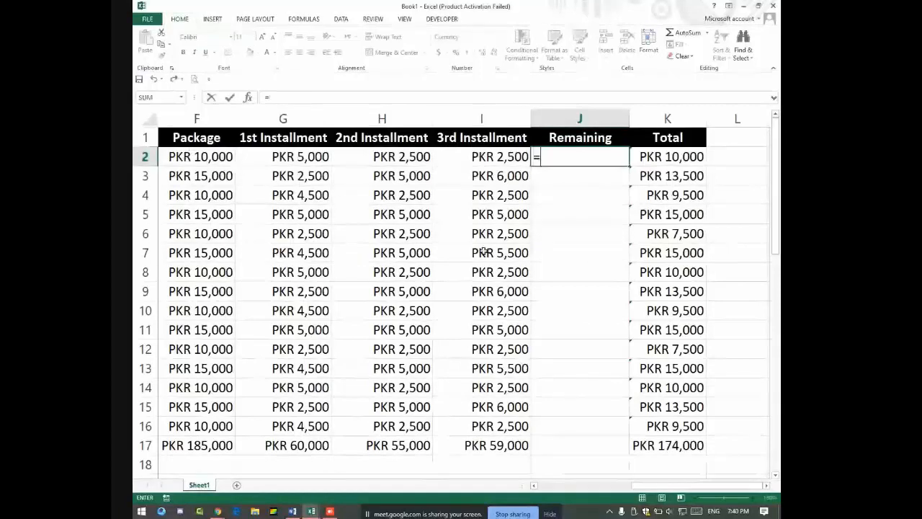
pyautogui.press('Escape')
pyautogui.press('Down')
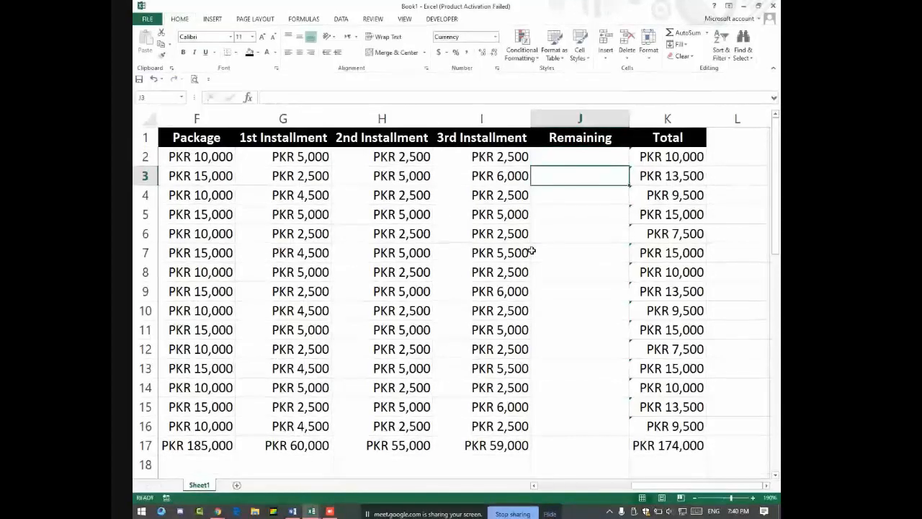
pyautogui.press('Up')
pyautogui.press('Up')
pyautogui.press('Delete')
pyautogui.hotkey('ctrl', 'space')
pyautogui.hotkey('ctrl', '-')
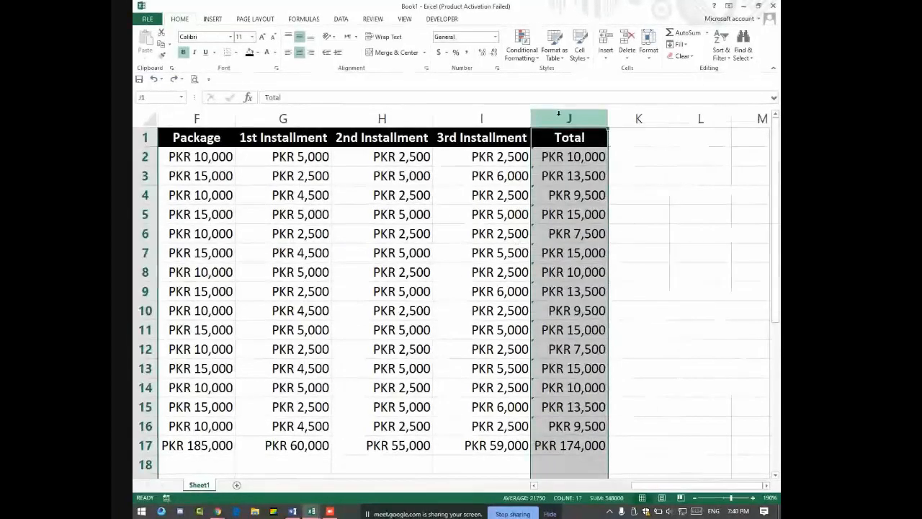
# Step: Insert a new column before Total headed 'Remaining'
pyautogui.rightClick(550, 115)
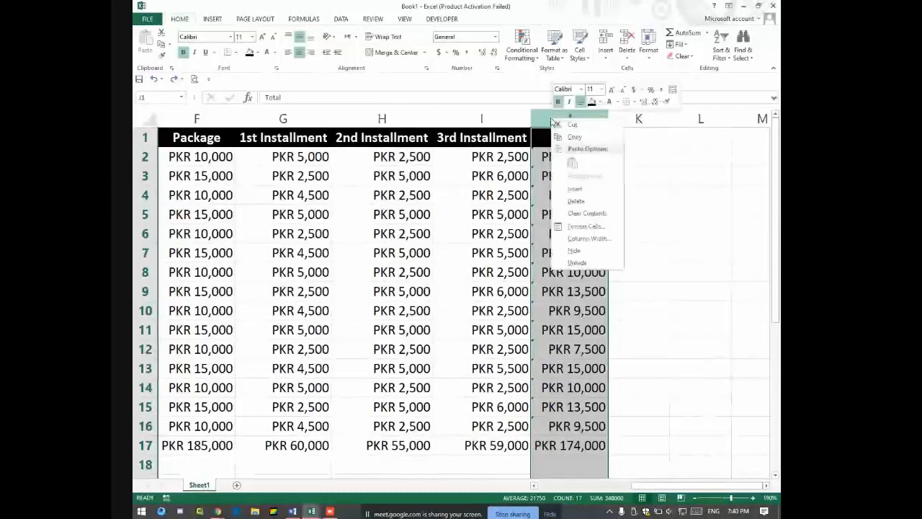
pyautogui.click(576, 190)
pyautogui.click(567, 137)
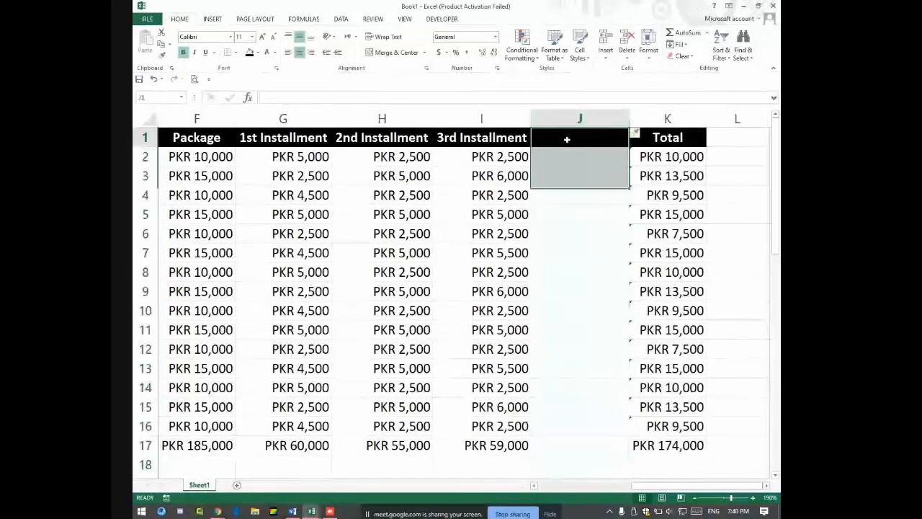
pyautogui.write('Remaining')
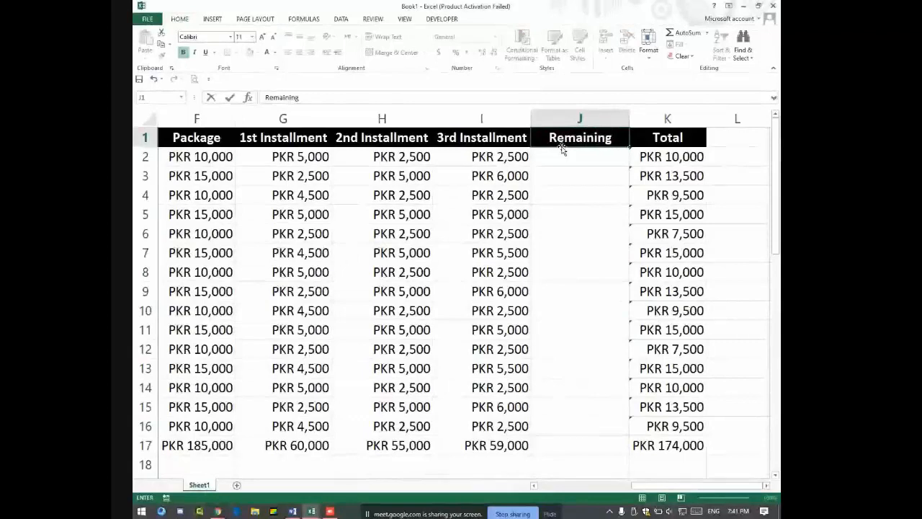
pyautogui.press('Return')
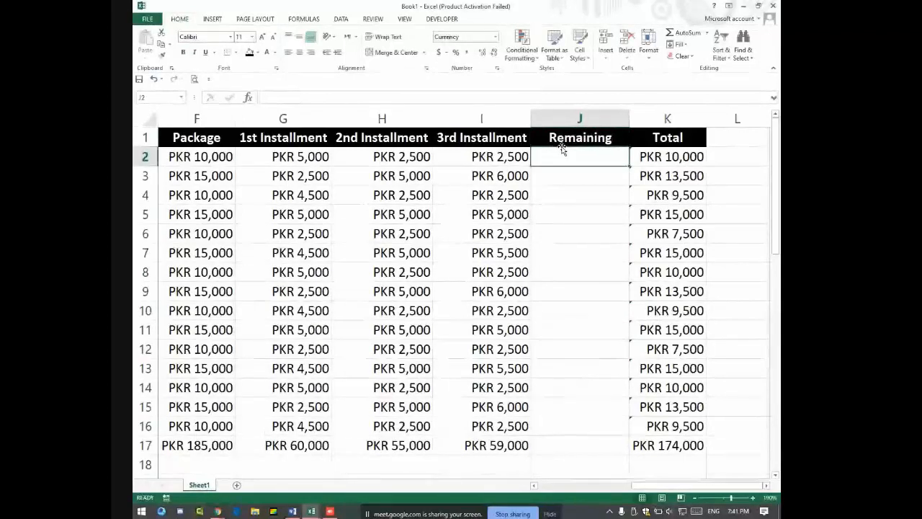
# Step: Enter the formula =F2-K2 in J2 to compute the remaining amount
pyautogui.write('=')
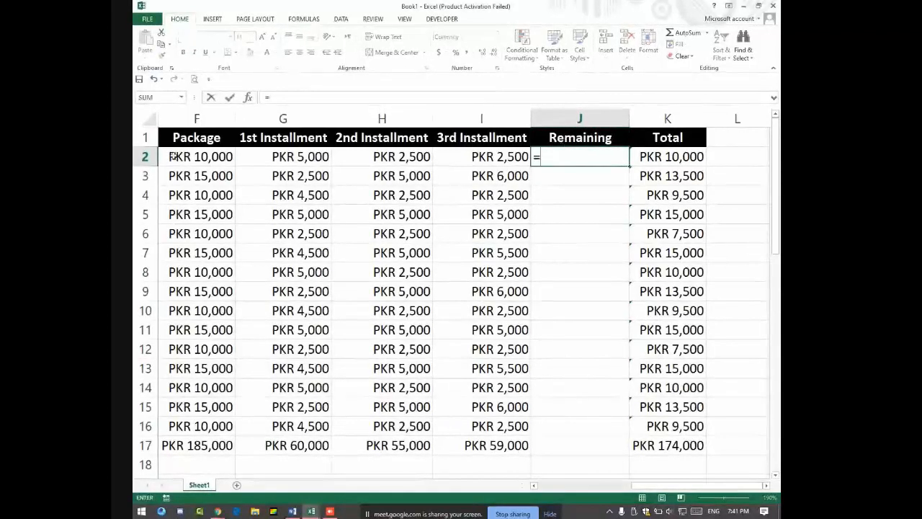
pyautogui.click(197, 156)
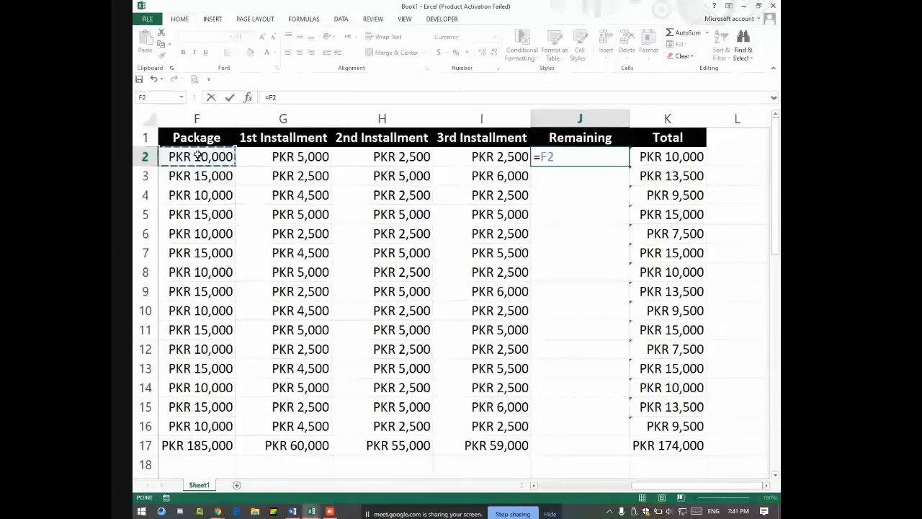
pyautogui.write('-')
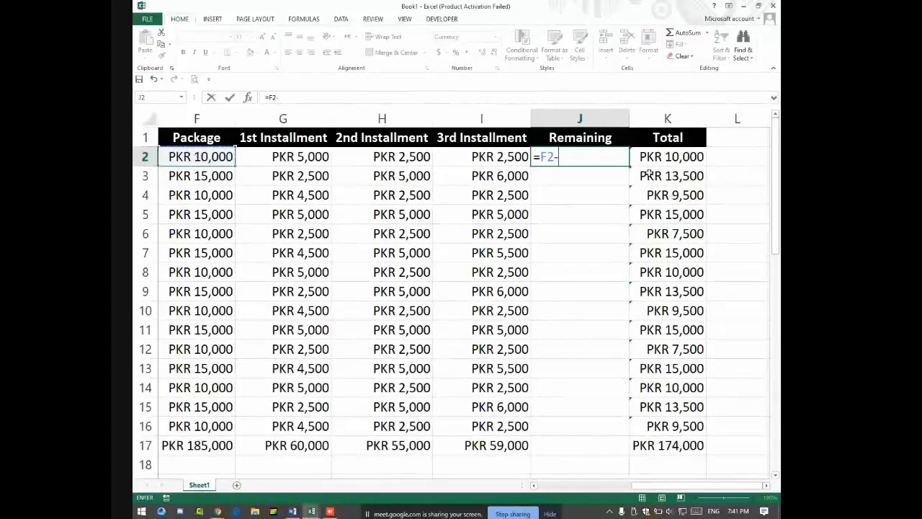
pyautogui.click(640, 163)
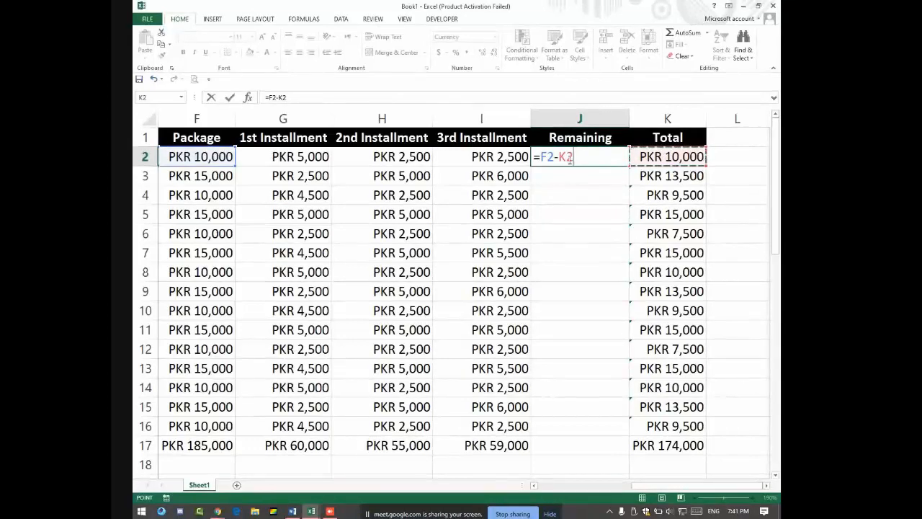
pyautogui.press('Return')
pyautogui.click(569, 157)
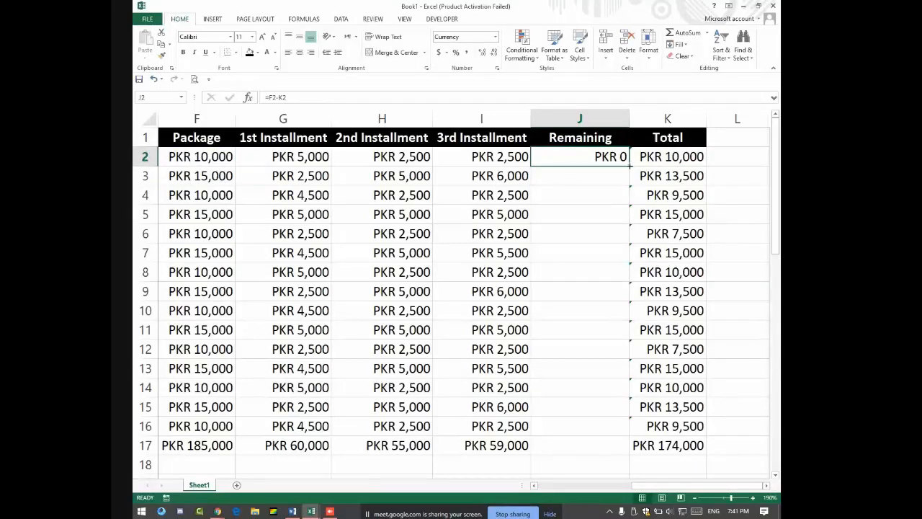
# Step: Fill the Remaining formula from J2 down to J16 and spot-check the results
pyautogui.moveTo(629, 166); pyautogui.dragTo(638, 435)
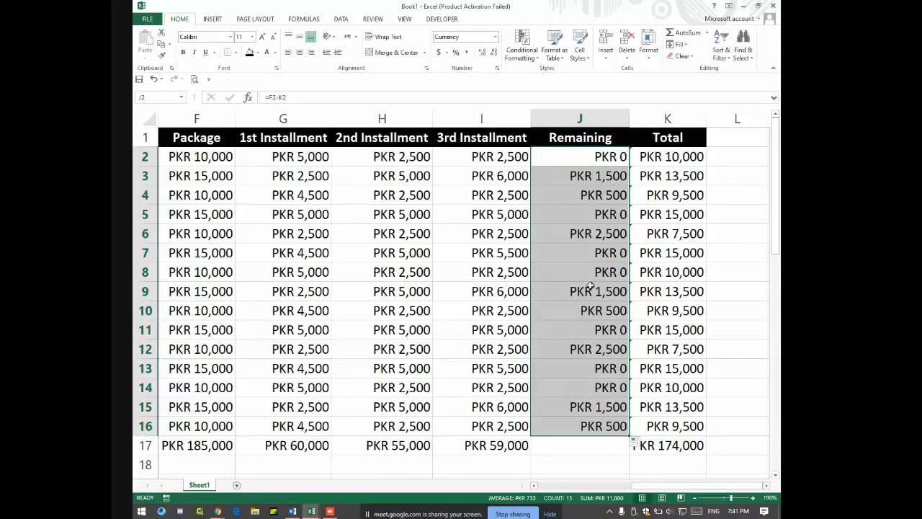
pyautogui.click(607, 272)
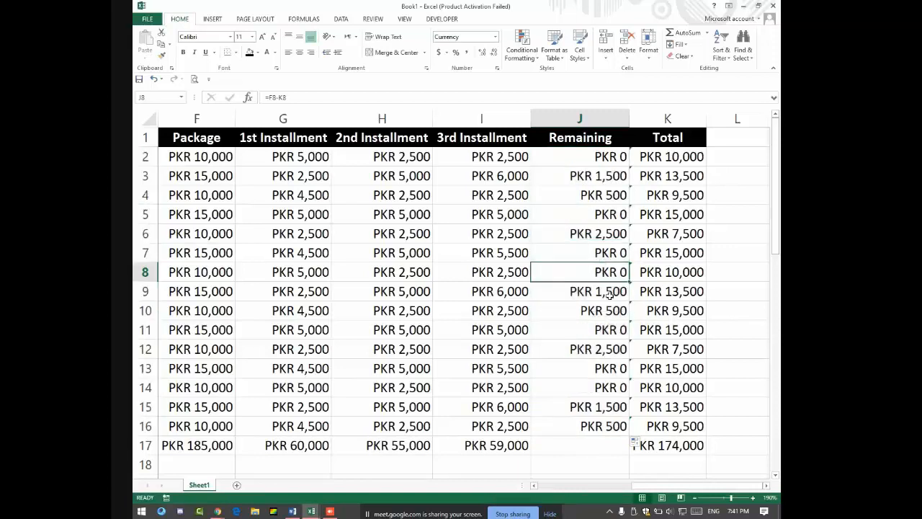
pyautogui.click(610, 294)
pyautogui.click(609, 312)
pyautogui.click(610, 350)
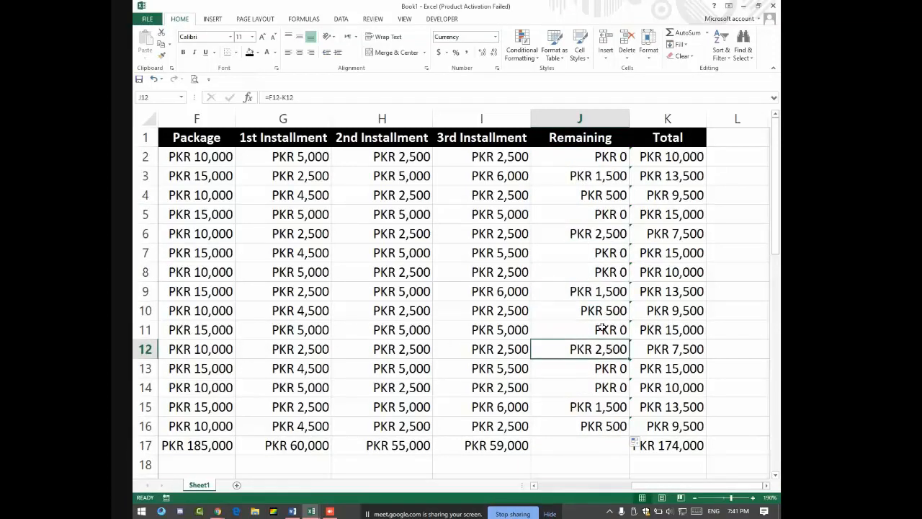
# Step: Left-align the Remaining values J2:J16 and narrow column J
pyautogui.moveTo(601, 158); pyautogui.dragTo(592, 426)
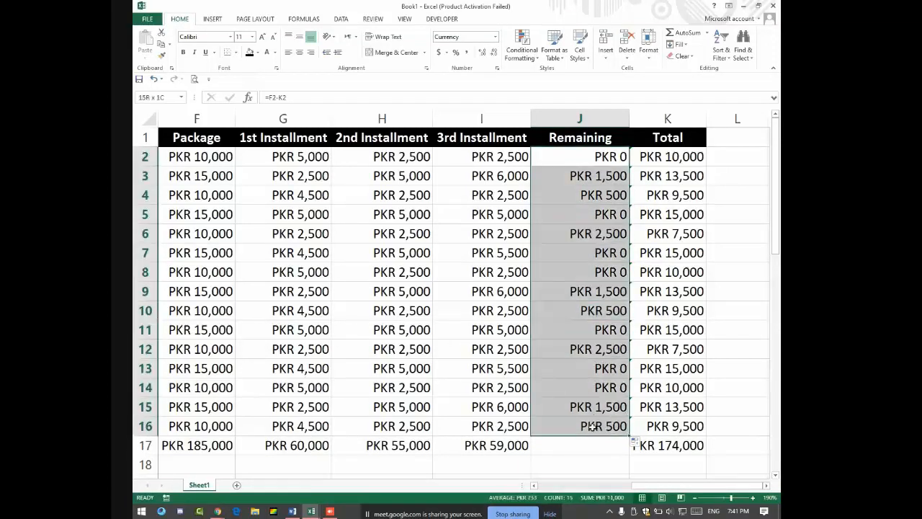
pyautogui.click(299, 52)
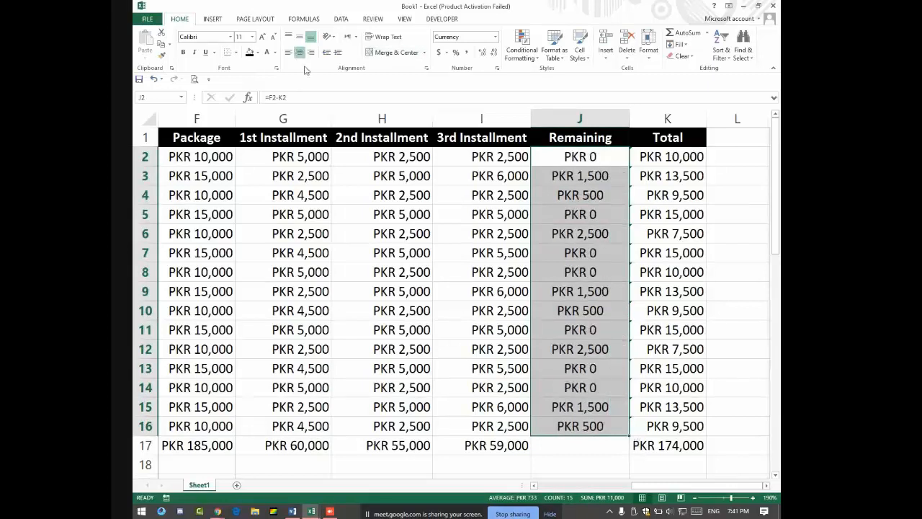
pyautogui.click(288, 53)
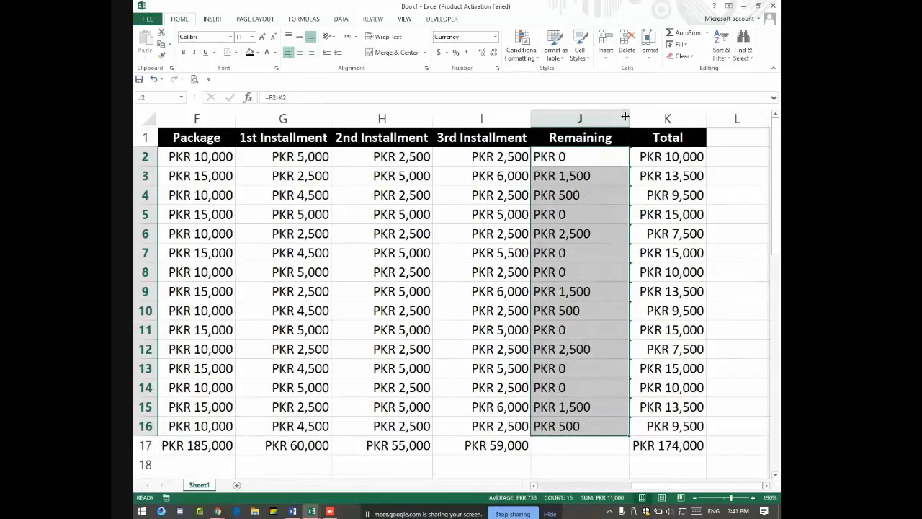
pyautogui.moveTo(624, 117); pyautogui.dragTo(609, 117)
pyautogui.click(569, 194)
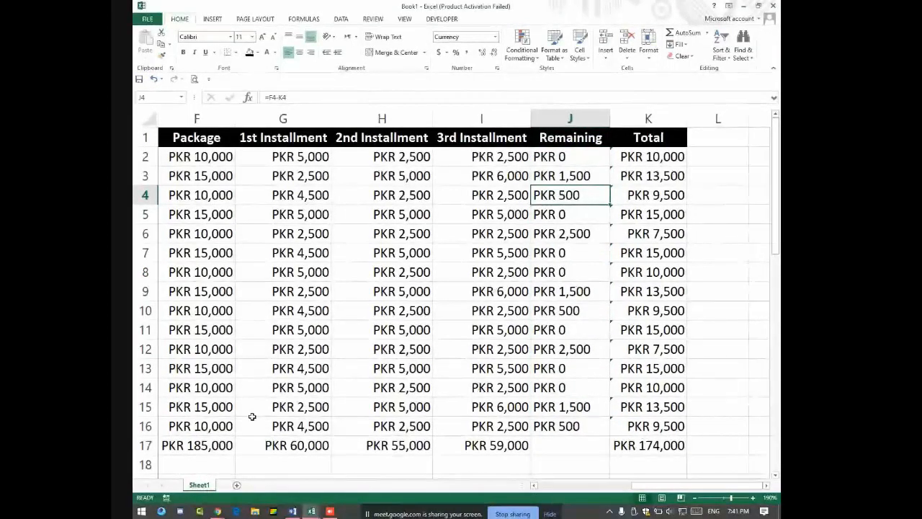
# Step: Apply outline and inside borders to the whole fee table via More Borders
pyautogui.press('Left')
pyautogui.press('Left')
pyautogui.press('Left')
pyautogui.press('Left')
pyautogui.press('Left')
pyautogui.press('Left')
pyautogui.press('Left')
pyautogui.press('Left')
pyautogui.press('Left')
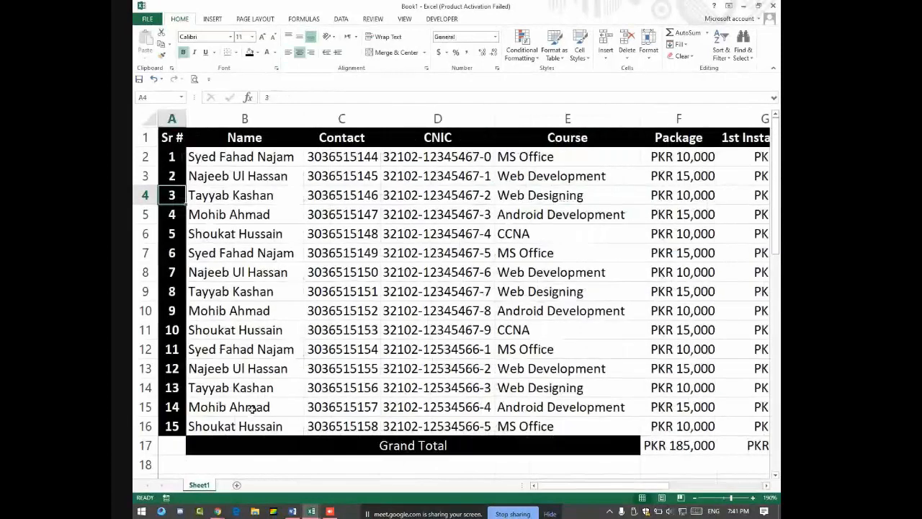
pyautogui.moveTo(180, 141); pyautogui.dragTo(681, 436)
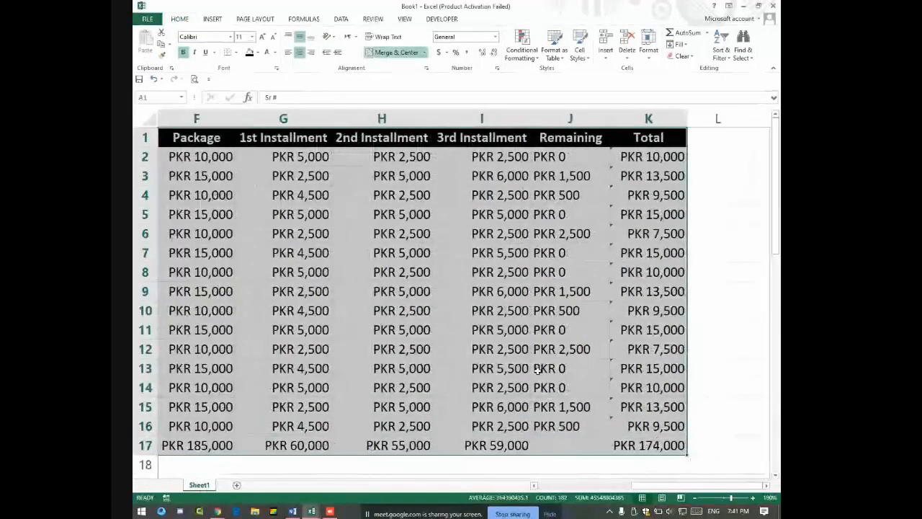
pyautogui.click(235, 53)
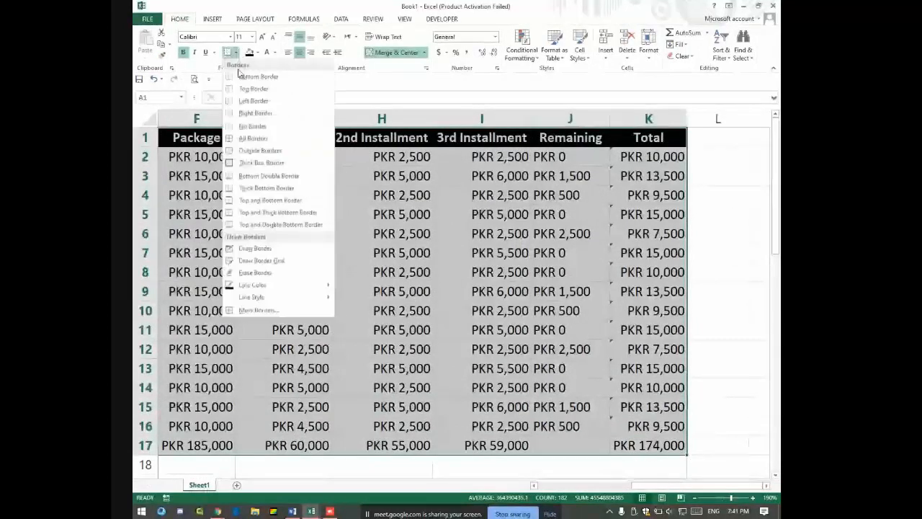
pyautogui.click(258, 310)
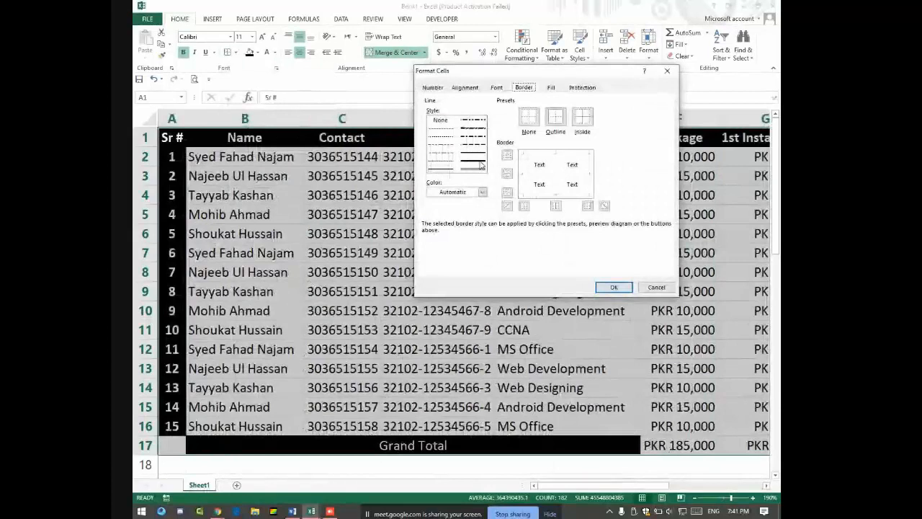
pyautogui.click(555, 117)
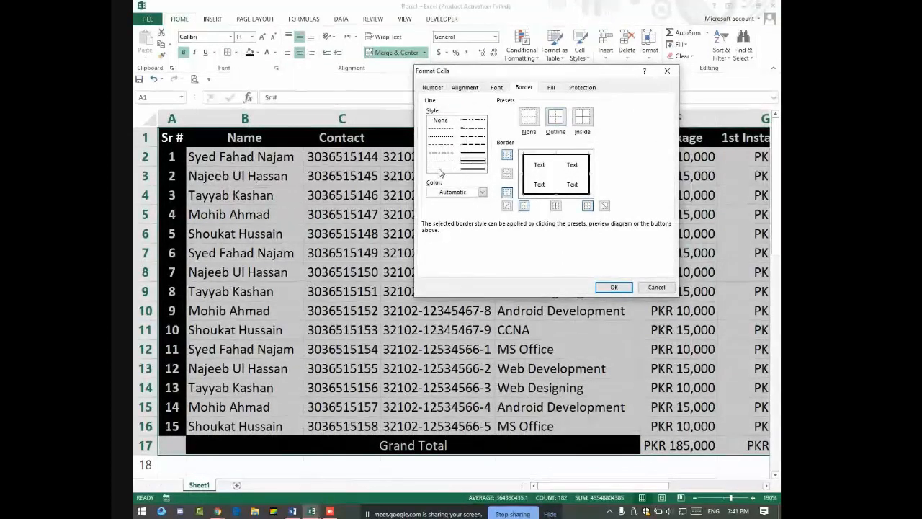
pyautogui.click(585, 119)
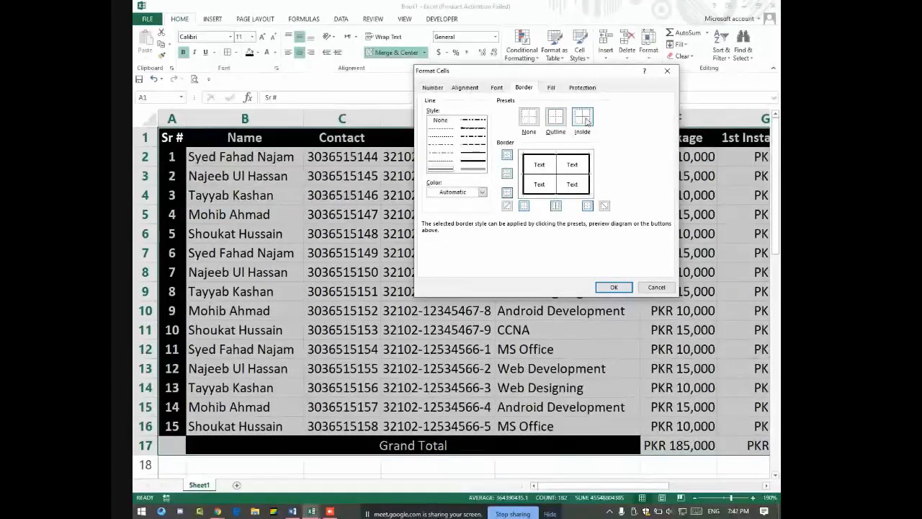
pyautogui.click(608, 286)
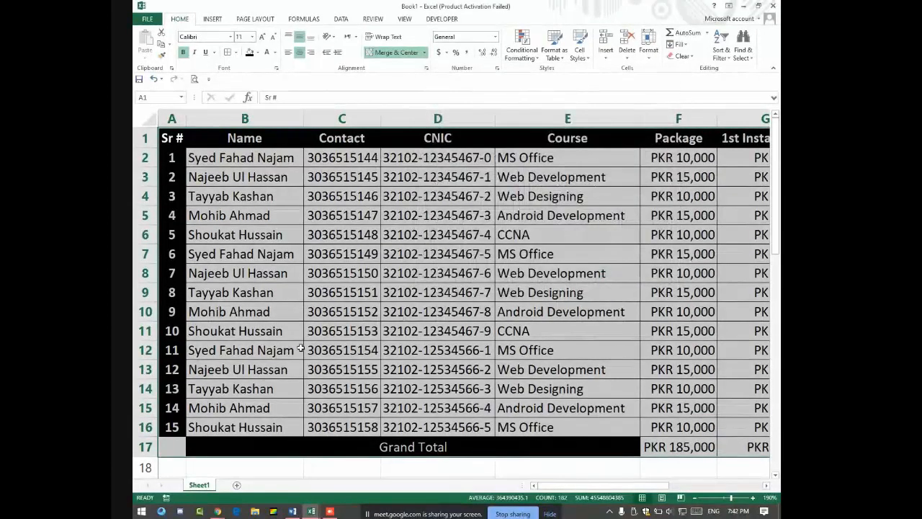
pyautogui.click(342, 408)
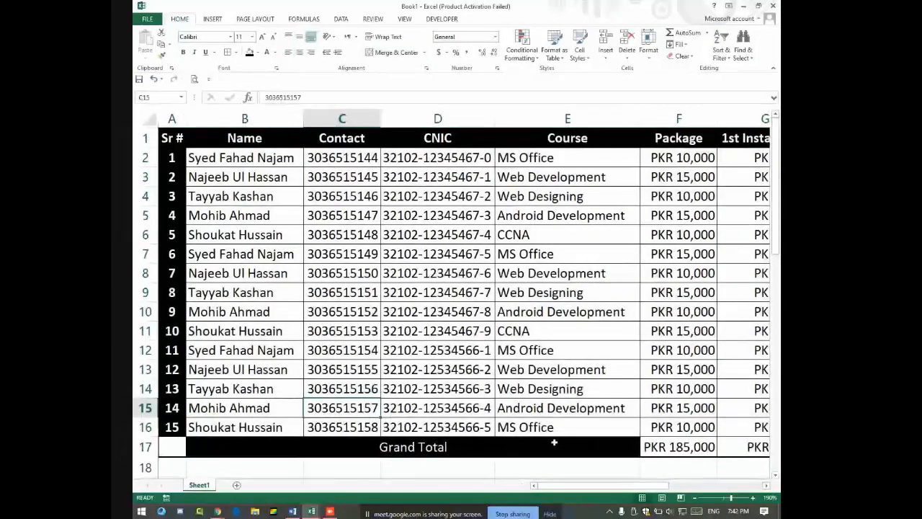
# Step: Give the Grand Total cells F17:K17 thick outline and inside borders
pyautogui.click(576, 443)
pyautogui.press('Right')
pyautogui.press('Right')
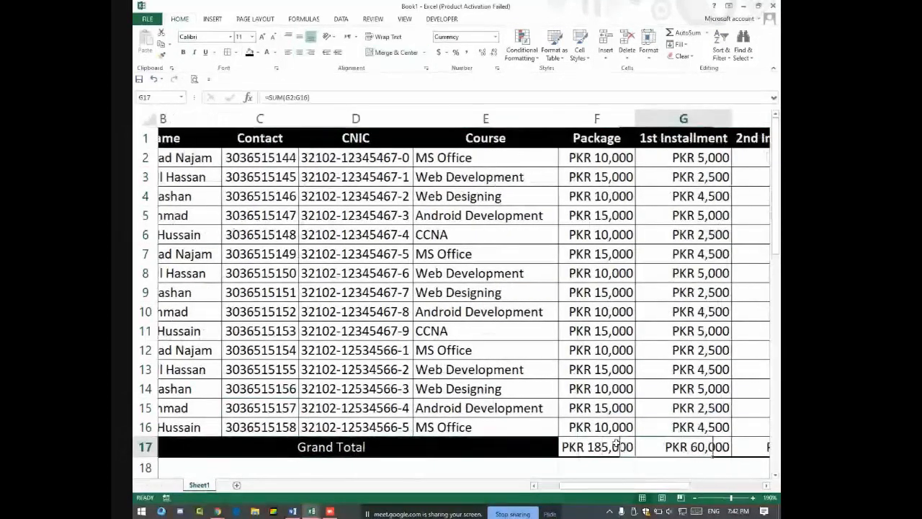
pyautogui.press('Right')
pyautogui.press('Right')
pyautogui.press('Right')
pyautogui.press('Right')
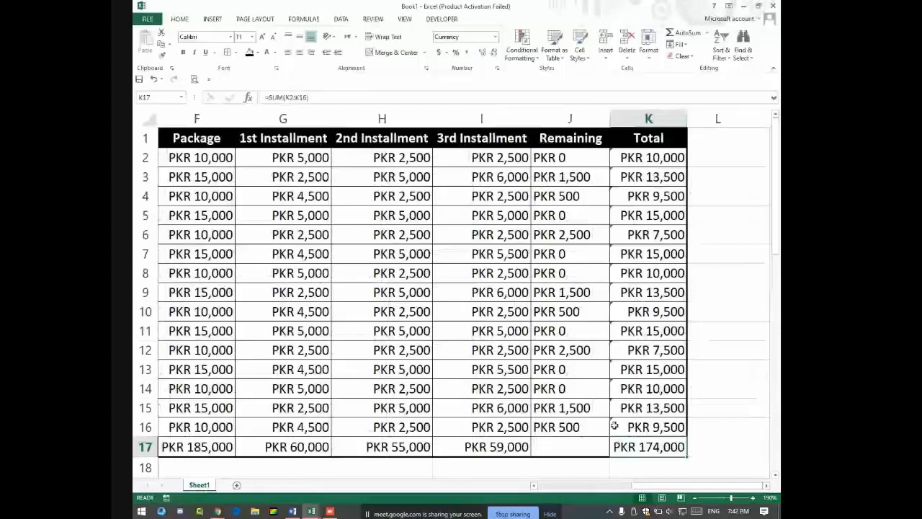
pyautogui.moveTo(613, 444); pyautogui.dragTo(513, 436)
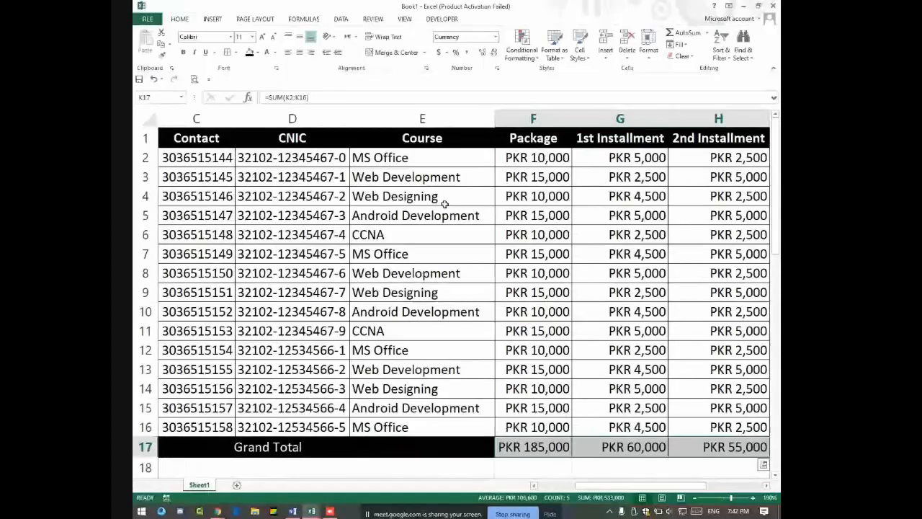
pyautogui.click(235, 52)
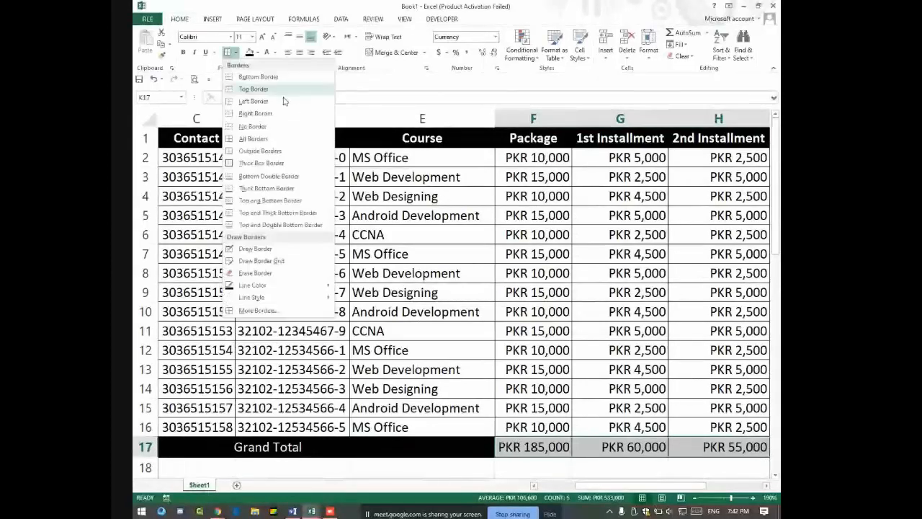
pyautogui.click(257, 310)
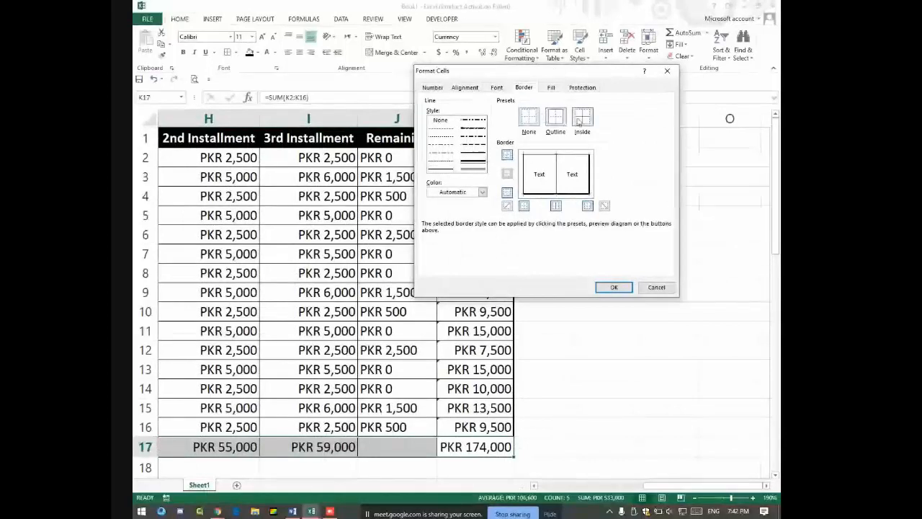
pyautogui.click(555, 117)
pyautogui.click(582, 116)
pyautogui.click(614, 287)
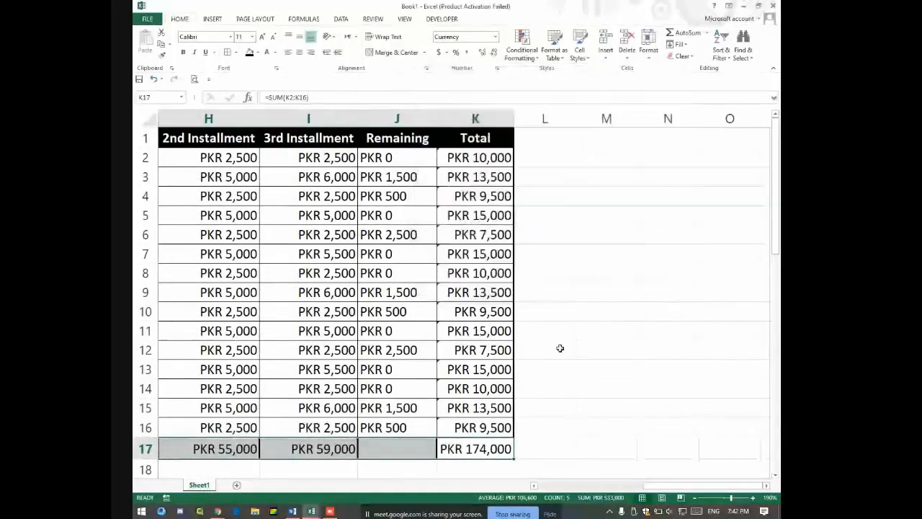
pyautogui.click(476, 407)
pyautogui.moveTo(489, 448); pyautogui.dragTo(315, 449)
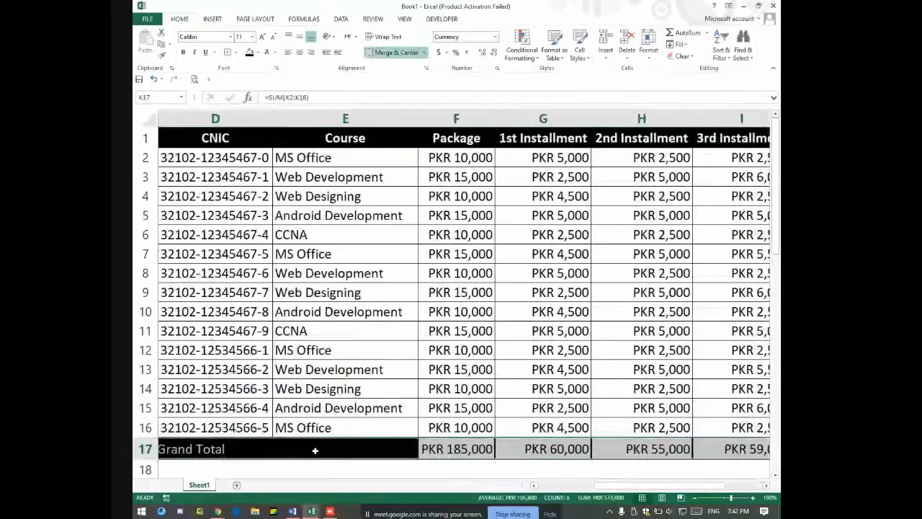
pyautogui.hotkey('alt', 'Tab')
pyautogui.hotkey('alt', 'Tab')
pyautogui.hotkey('alt', 'Tab')
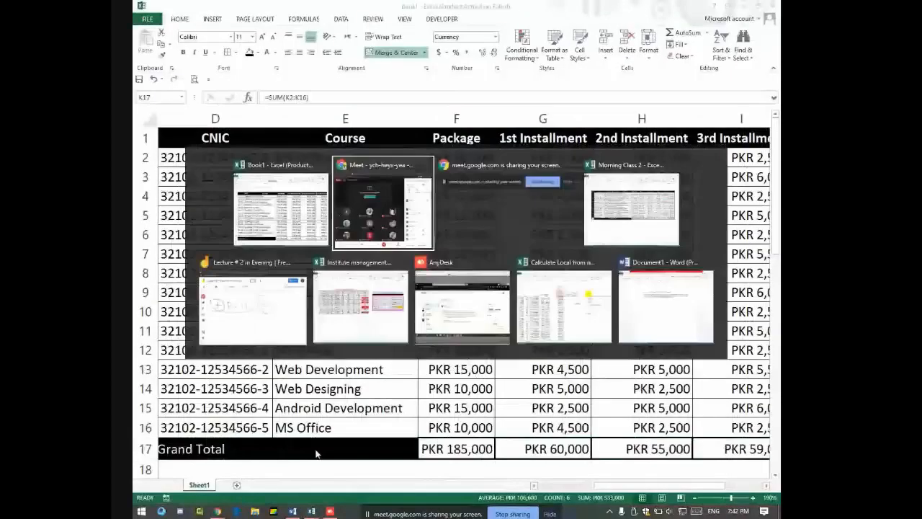
pyautogui.hotkey('alt', 'Tab')
pyautogui.hotkey('alt', 'Tab')
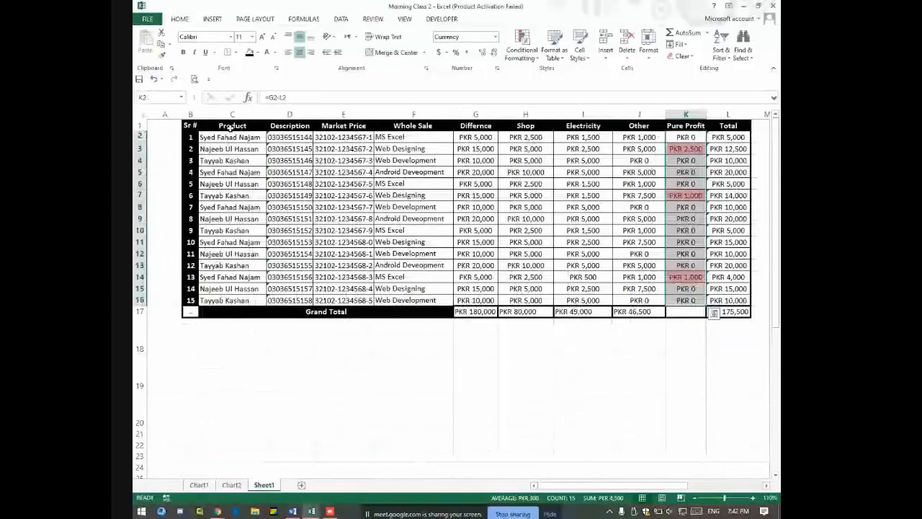
pyautogui.hotkey('alt', 'Tab')
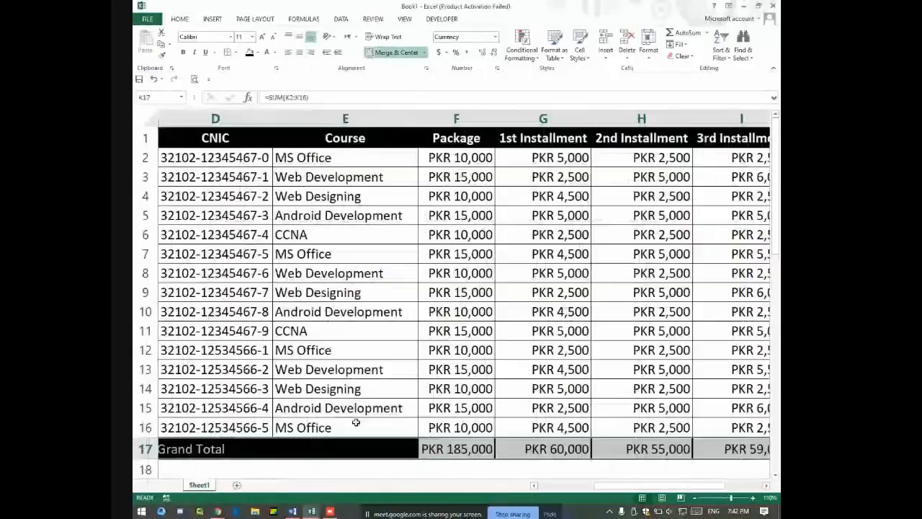
pyautogui.click(695, 498)
pyautogui.click(695, 498)
pyautogui.click(695, 498)
pyautogui.click(695, 498)
pyautogui.click(695, 499)
pyautogui.click(680, 497)
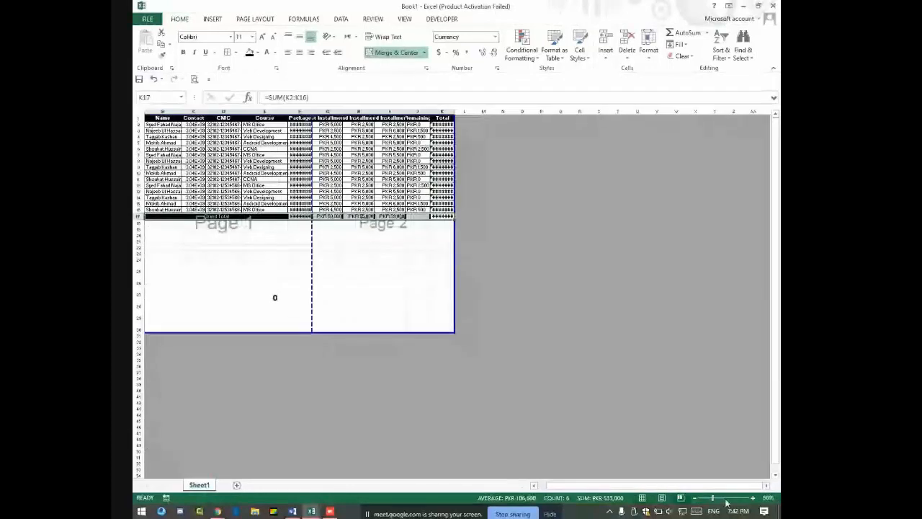
pyautogui.click(752, 499)
pyautogui.click(752, 498)
pyautogui.click(753, 499)
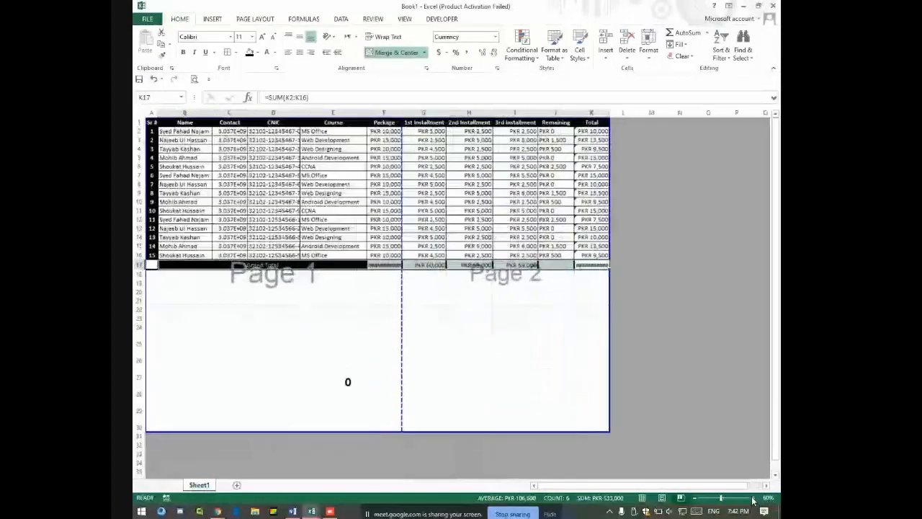
pyautogui.click(752, 498)
pyautogui.click(753, 498)
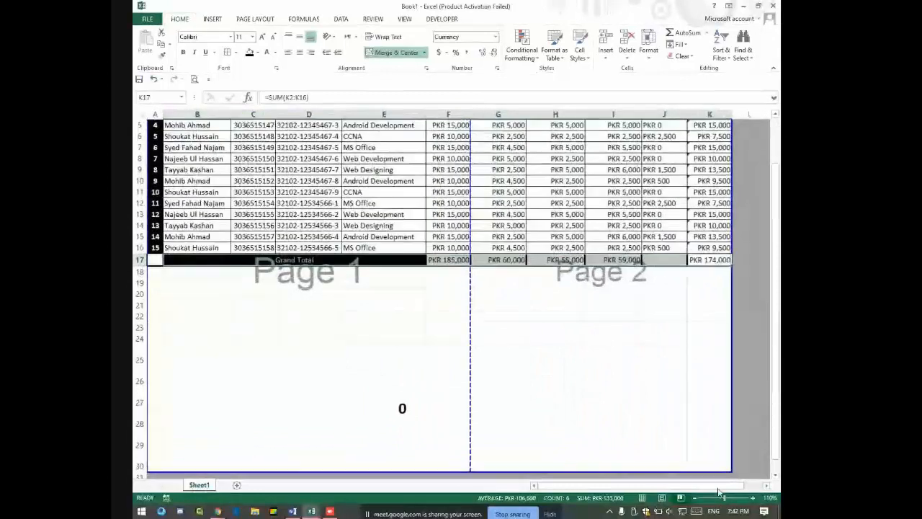
pyautogui.click(505, 374)
pyautogui.scroll(2, 518, 360)
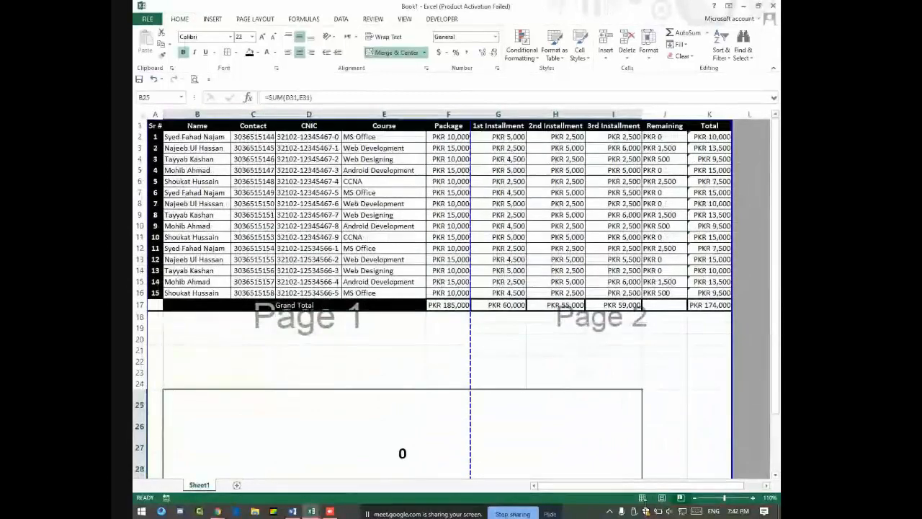
pyautogui.click(642, 497)
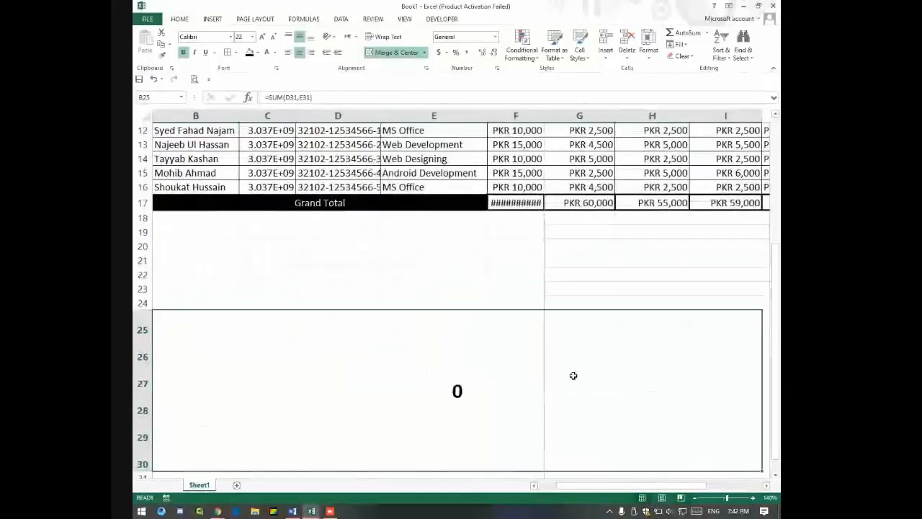
pyautogui.scroll(4, 574, 345)
pyautogui.click(695, 497)
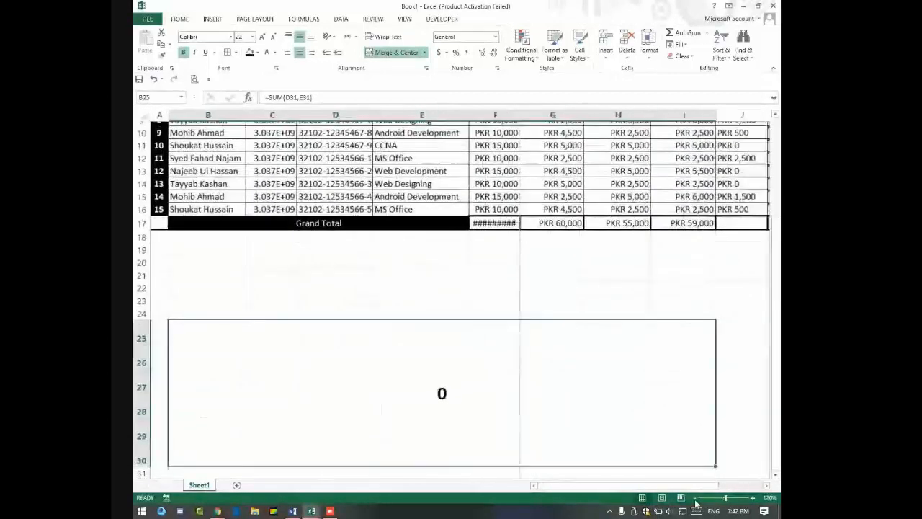
pyautogui.click(695, 497)
pyautogui.click(695, 498)
pyautogui.click(695, 498)
pyautogui.click(695, 498)
pyautogui.click(695, 498)
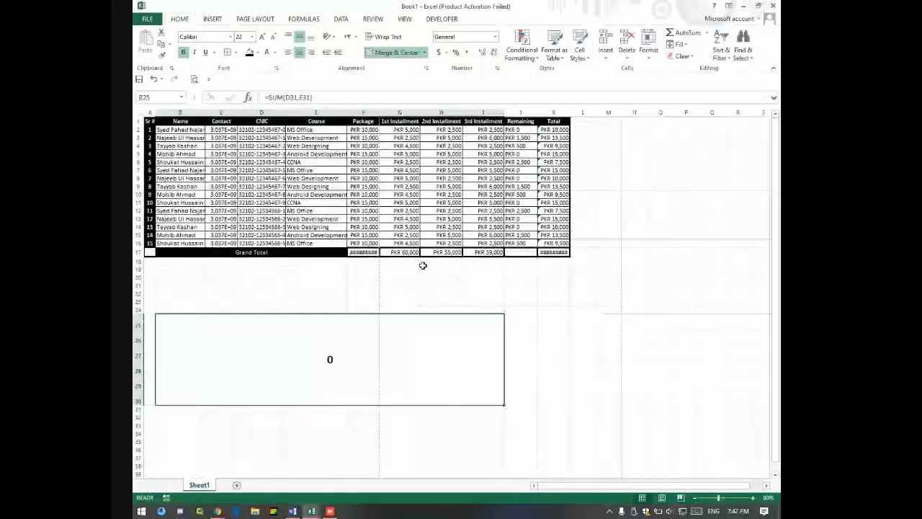
pyautogui.moveTo(150, 121); pyautogui.dragTo(553, 252)
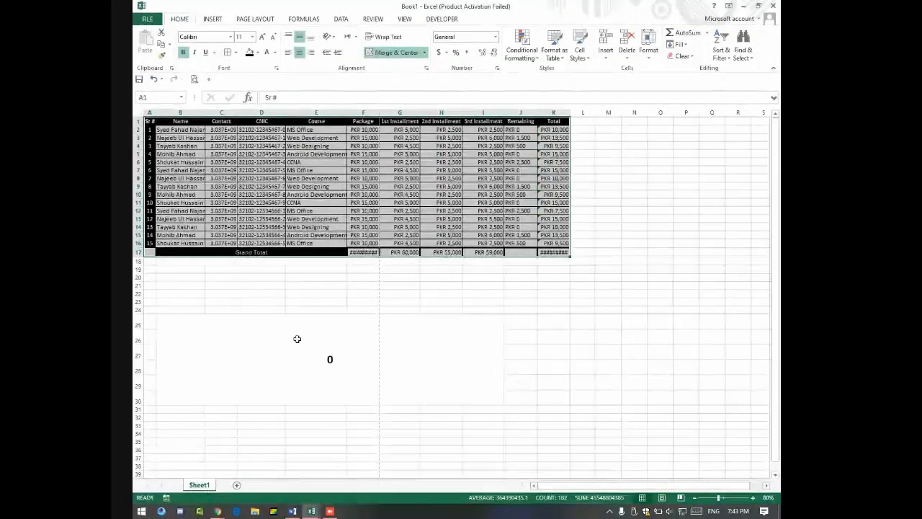
pyautogui.click(365, 319)
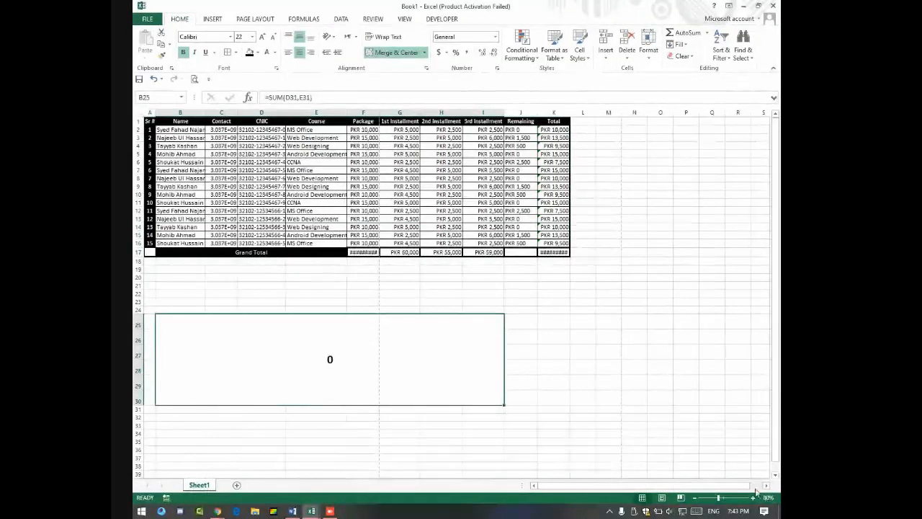
pyautogui.click(752, 498)
pyautogui.click(753, 499)
pyautogui.click(753, 498)
pyautogui.click(753, 499)
pyautogui.click(752, 498)
pyautogui.click(753, 498)
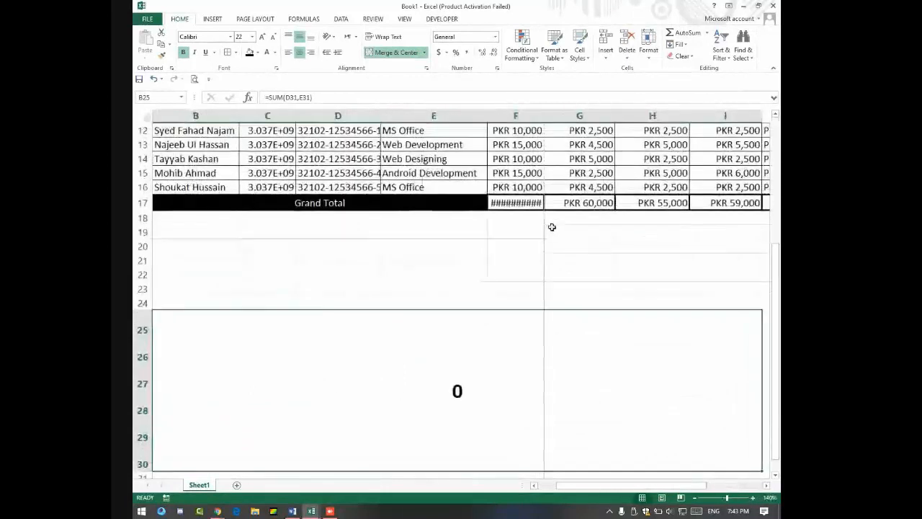
pyautogui.scroll(4, 555, 225)
pyautogui.click(520, 358)
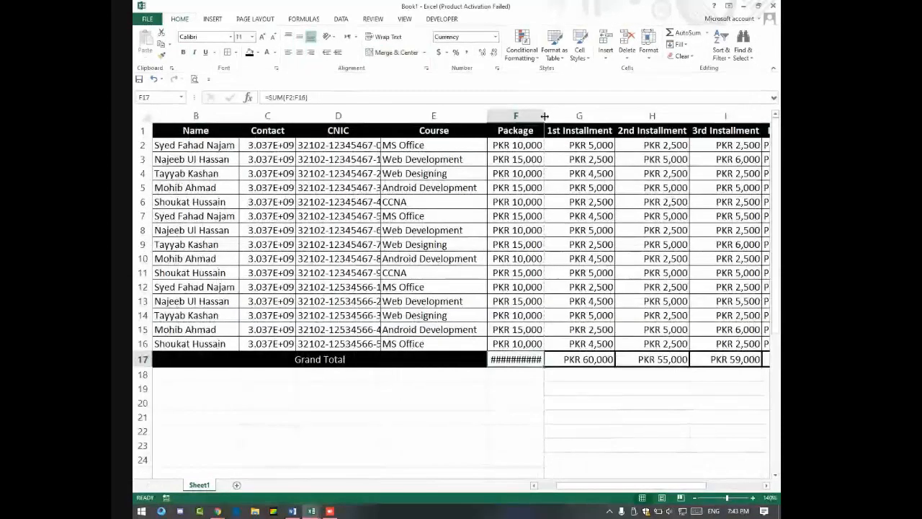
# Step: AutoFit columns F and K so PKR 185,000 and PKR 174,000 show in full
pyautogui.doubleClick(544, 115)
pyautogui.moveTo(655, 486); pyautogui.dragTo(708, 485)
pyautogui.doubleClick(652, 118)
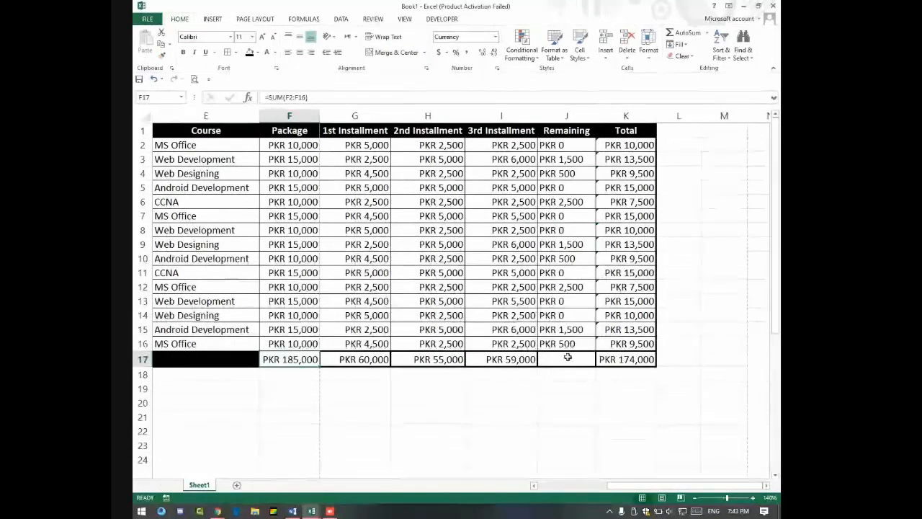
pyautogui.click(567, 358)
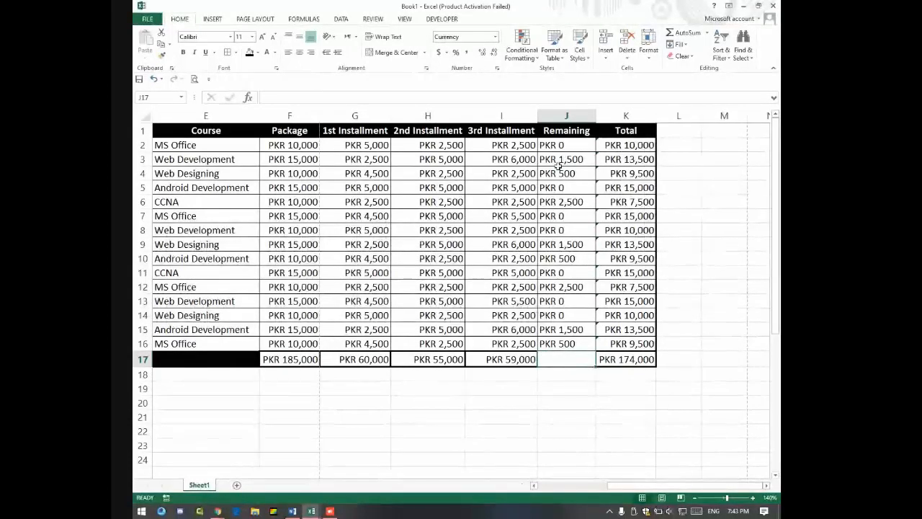
pyautogui.moveTo(569, 145); pyautogui.dragTo(587, 342)
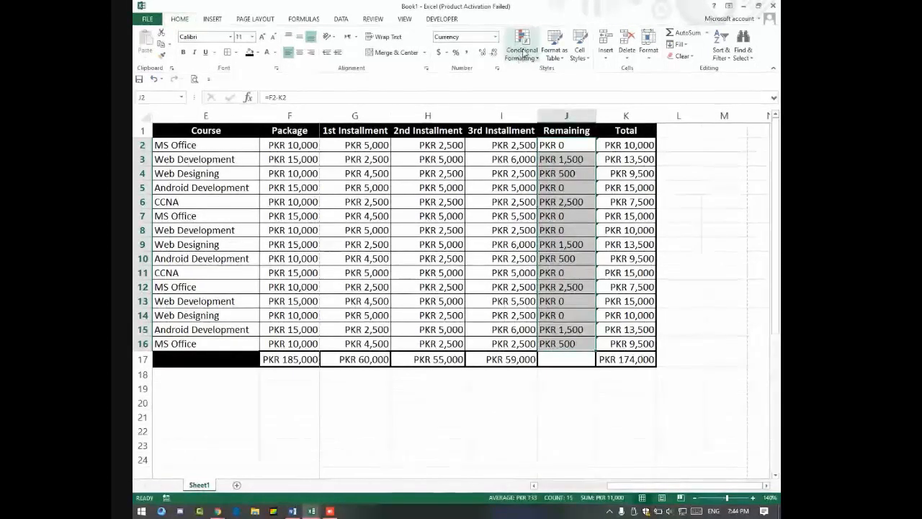
# Step: Highlight Remaining amounts greater than 0 with Light Red Fill and Dark Red Text
pyautogui.click(523, 50)
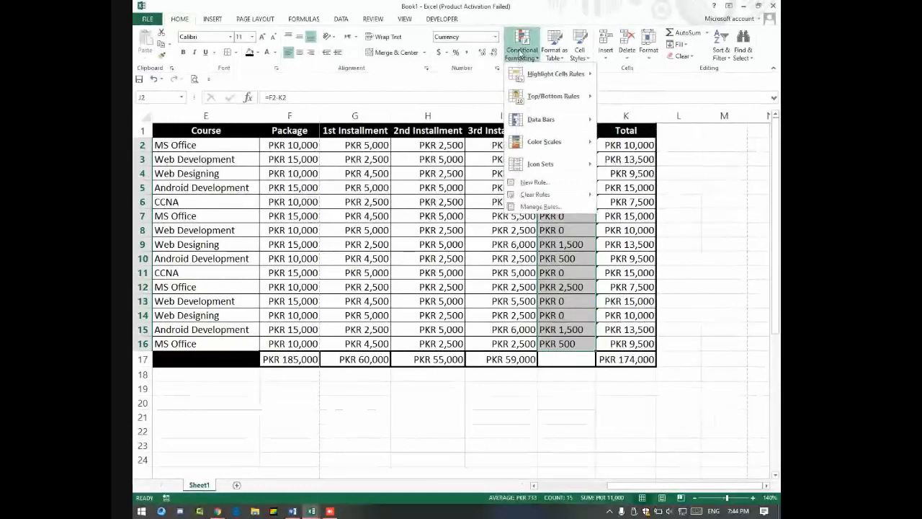
pyautogui.moveTo(525, 77)
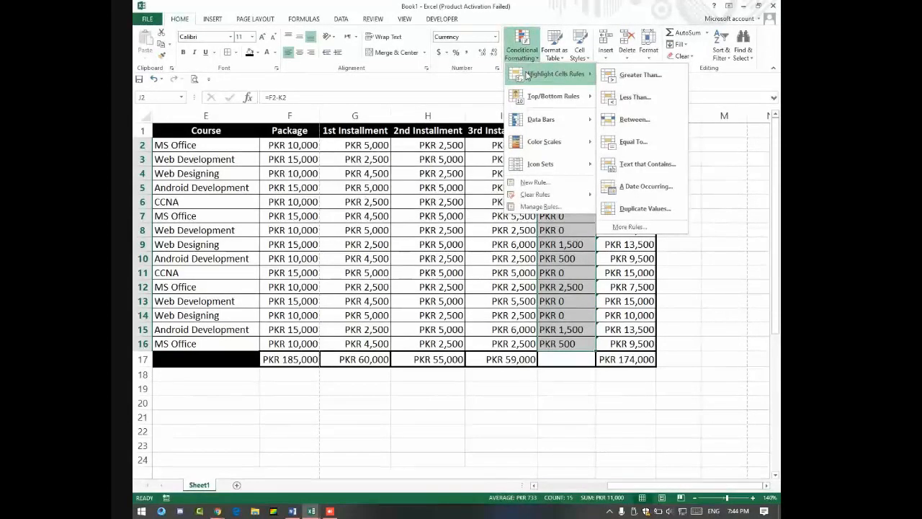
pyautogui.click(631, 74)
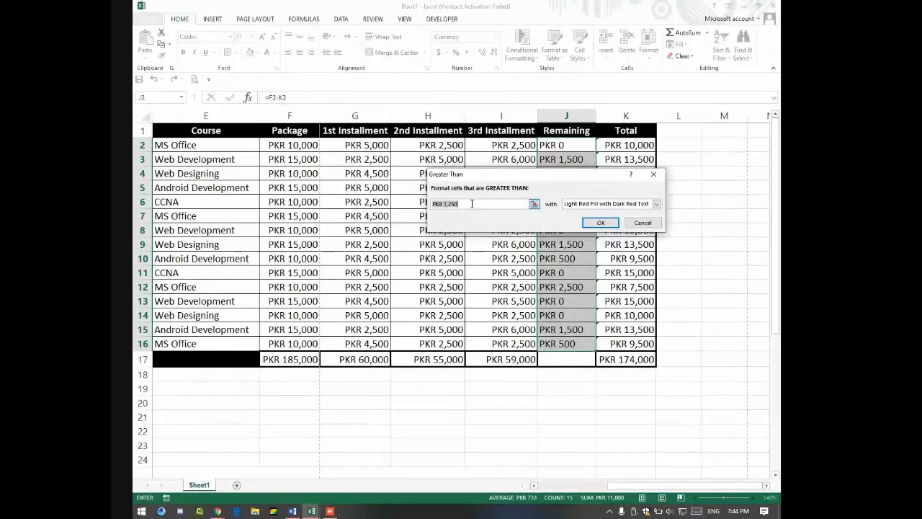
pyautogui.write('0')
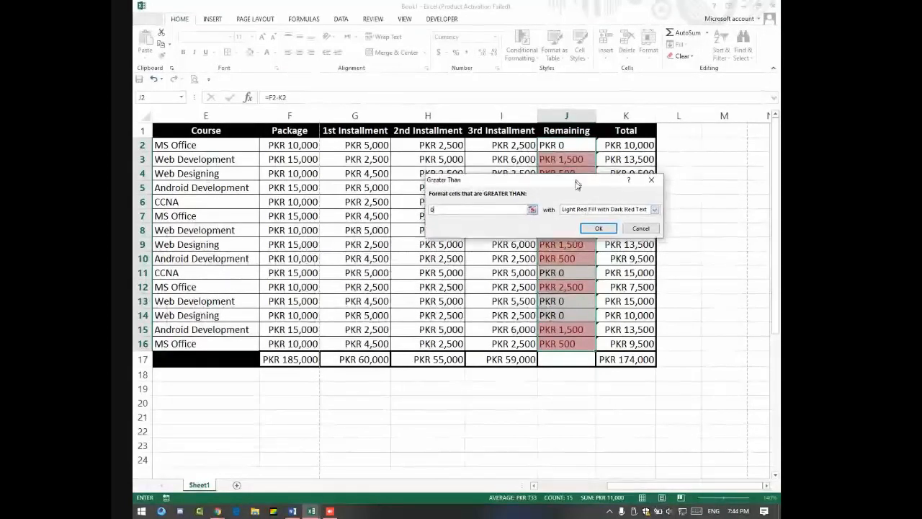
pyautogui.moveTo(576, 174); pyautogui.dragTo(420, 195)
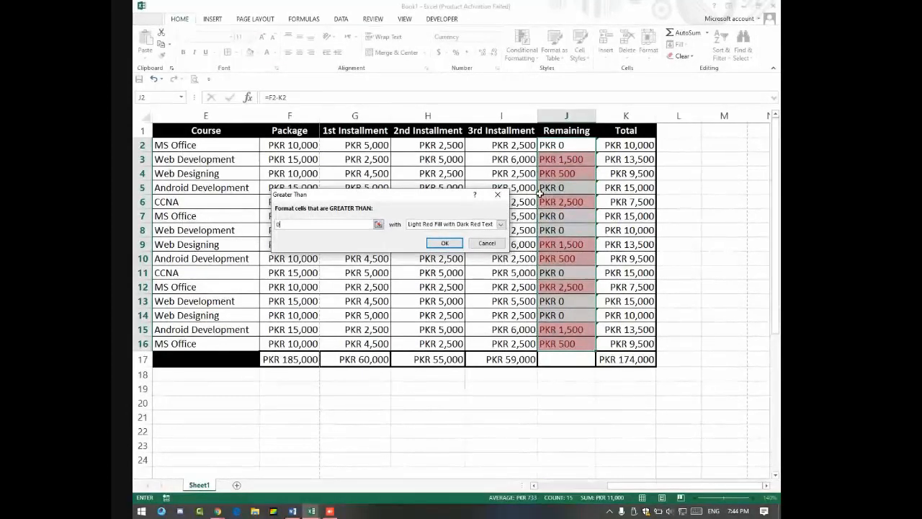
pyautogui.click(445, 243)
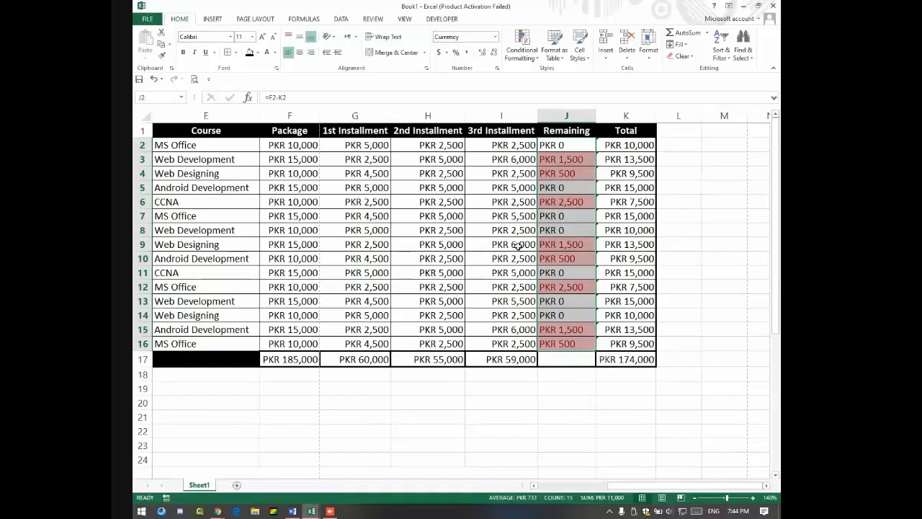
pyautogui.click(517, 245)
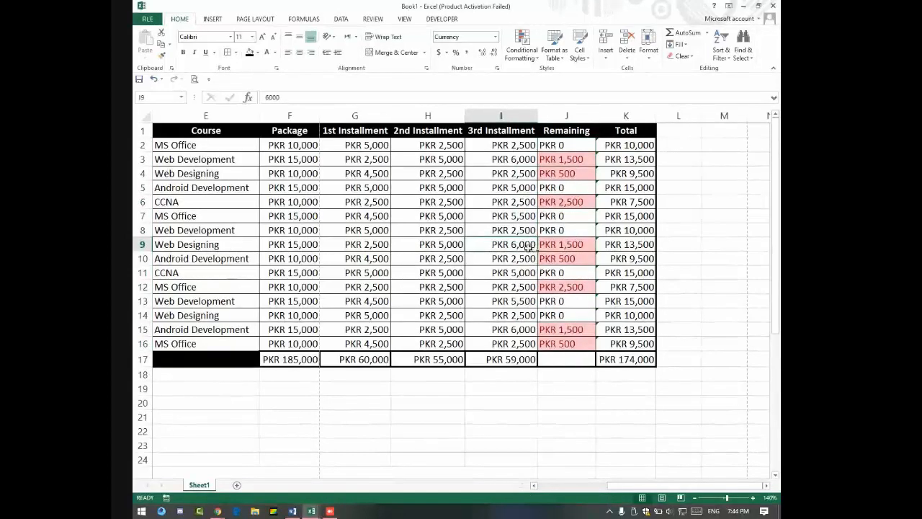
# Step: Set row 9's third installment to PKR 7,500 and row 8's to PKR 1,500
pyautogui.write('7,5')
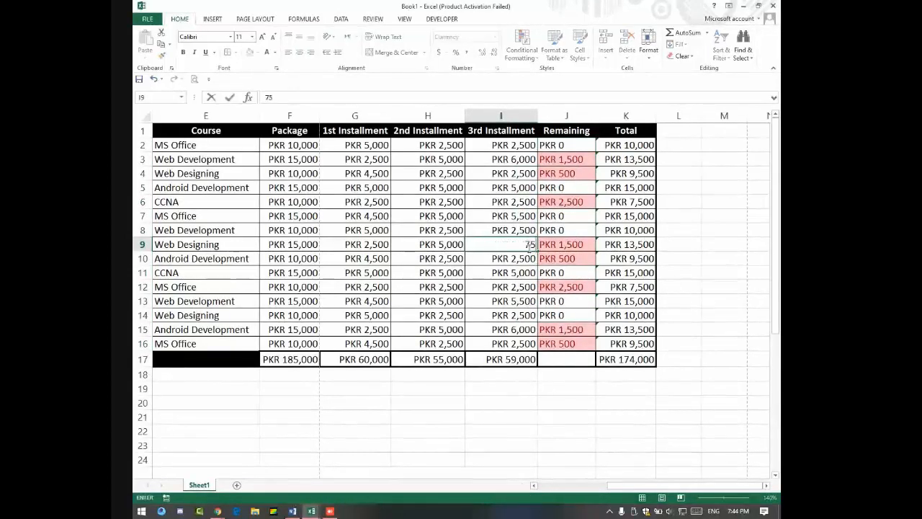
pyautogui.write('00')
pyautogui.press('Return')
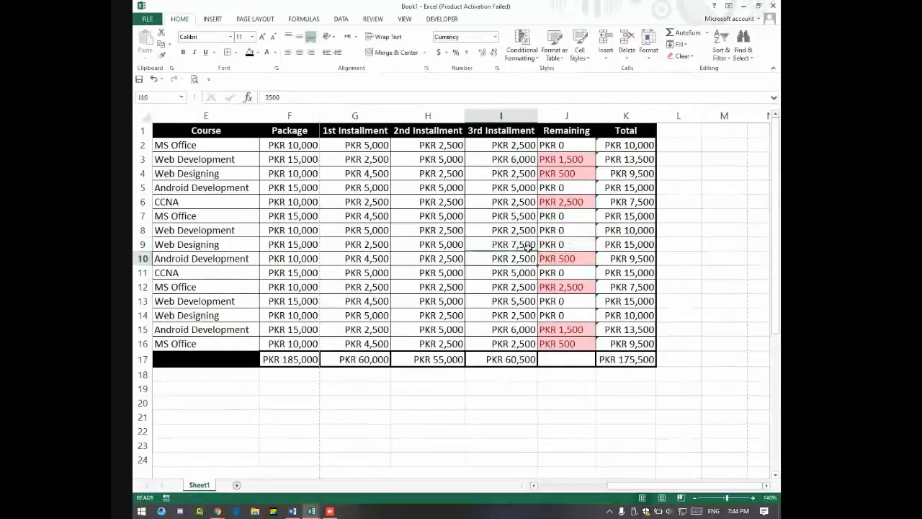
pyautogui.click(562, 246)
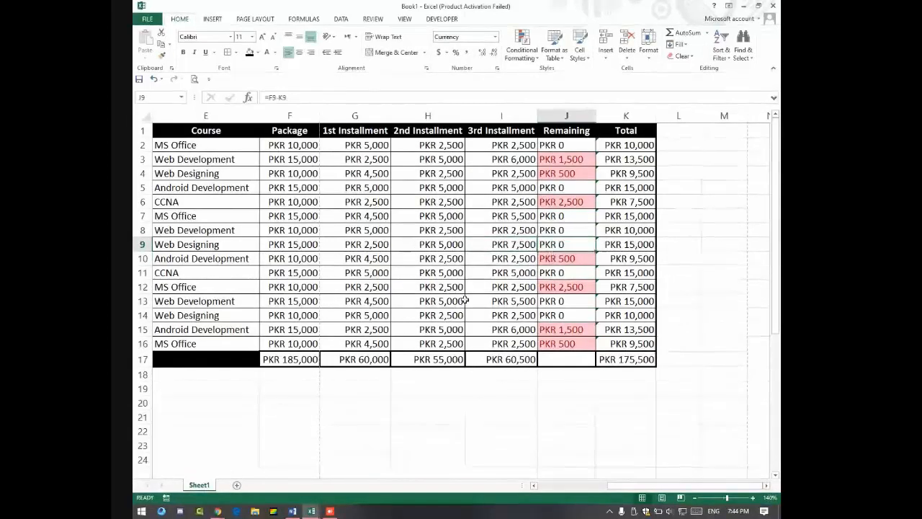
pyautogui.click(516, 231)
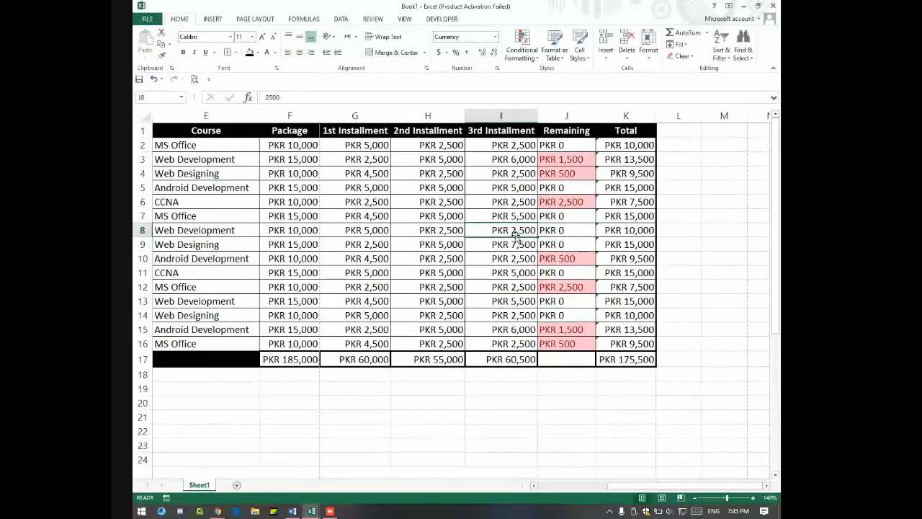
pyautogui.write('1,')
pyautogui.write('500')
pyautogui.press('Return')
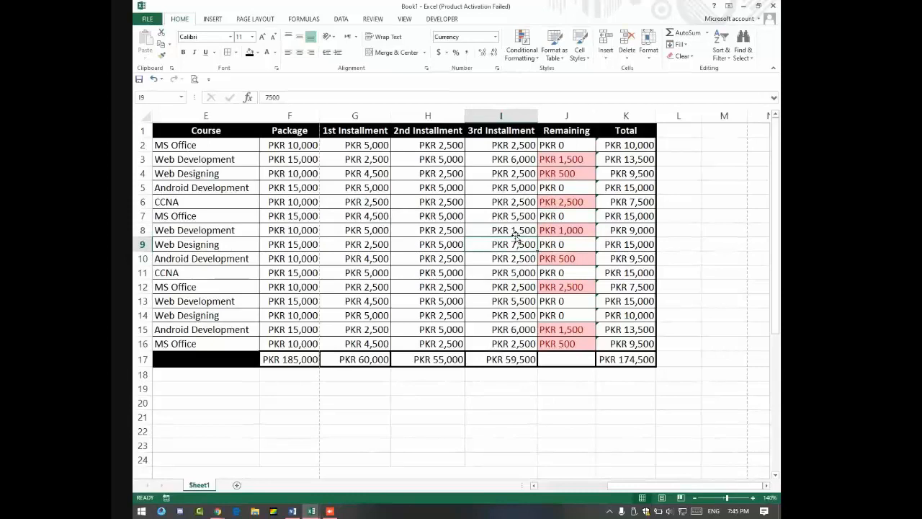
pyautogui.moveTo(566, 145); pyautogui.dragTo(564, 343)
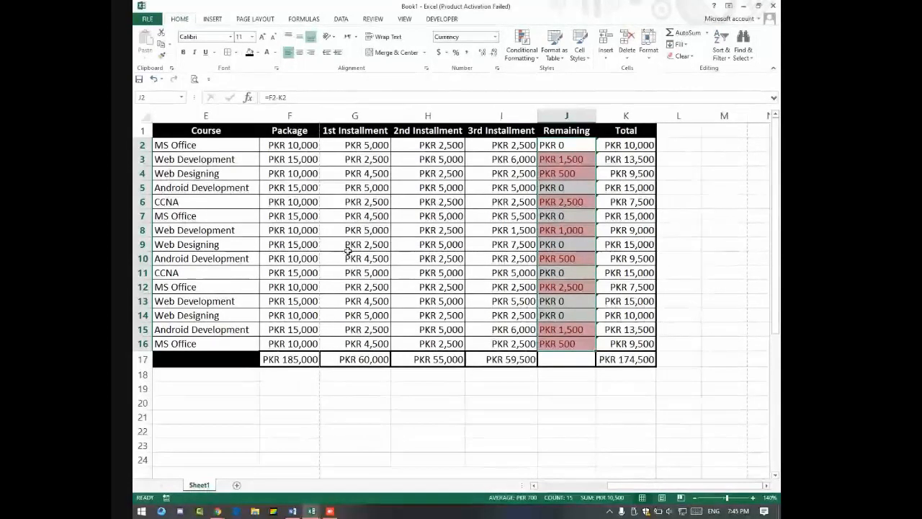
# Step: AutoFit column D so the full CNIC numbers are visible
pyautogui.moveTo(625, 359)
pyautogui.mouseDown()
pyautogui.moveTo(574, 329)
pyautogui.moveTo(146, 158)
pyautogui.moveTo(158, 130)
pyautogui.mouseUp()
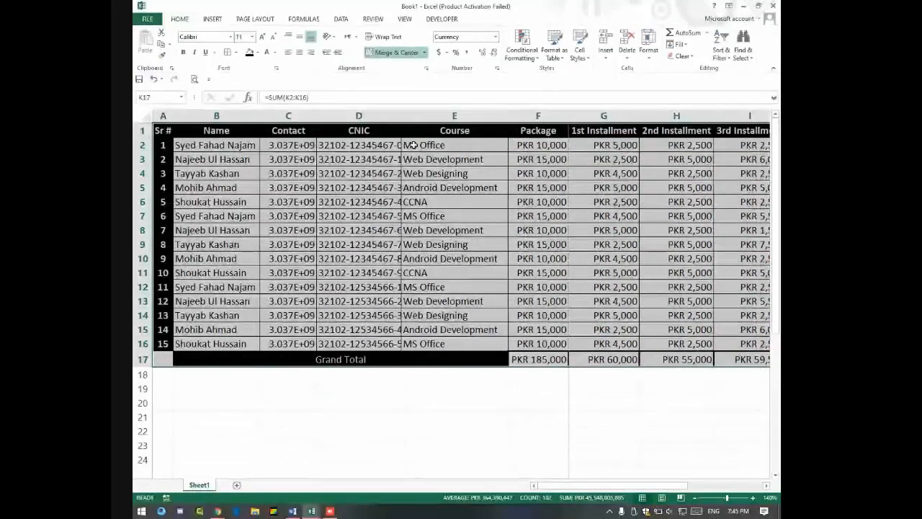
pyautogui.click(426, 171)
pyautogui.doubleClick(401, 116)
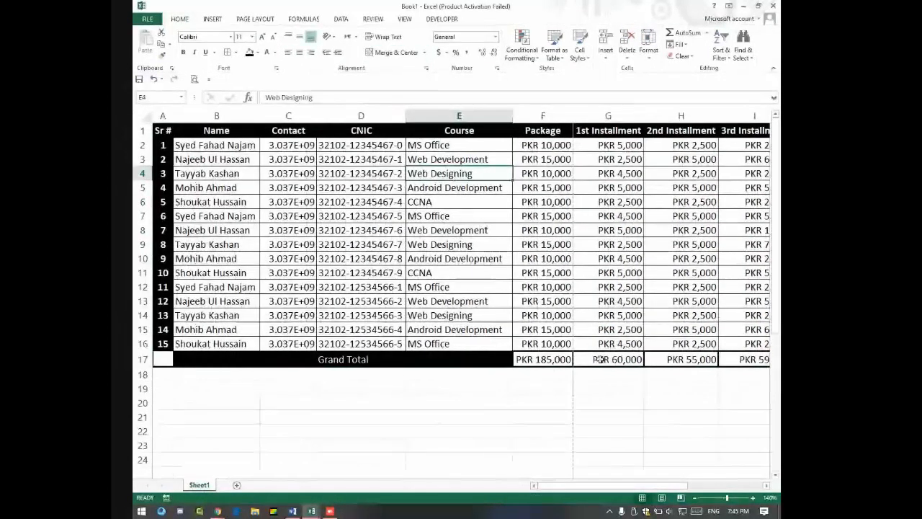
pyautogui.press('Down')
pyautogui.press('Right')
pyautogui.press('Right')
pyautogui.press('Right')
pyautogui.press('Right')
pyautogui.press('Right')
pyautogui.press('Right')
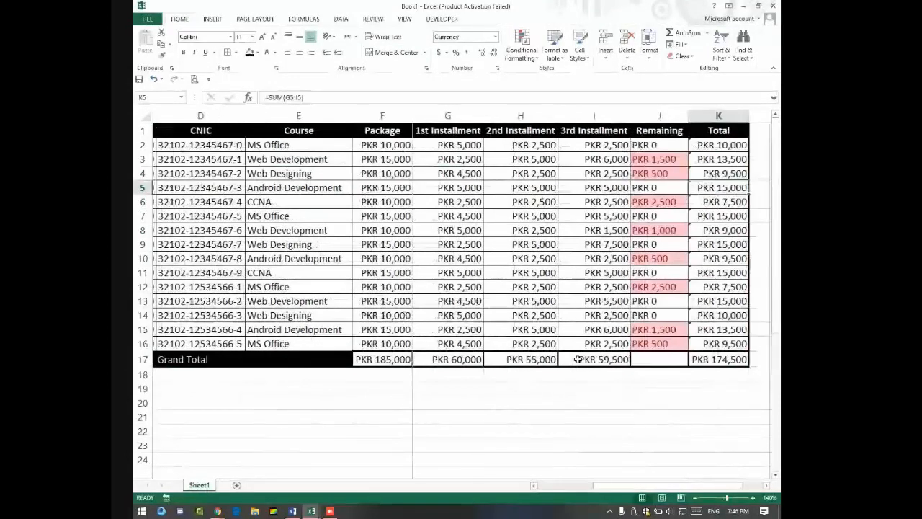
pyautogui.press('Right')
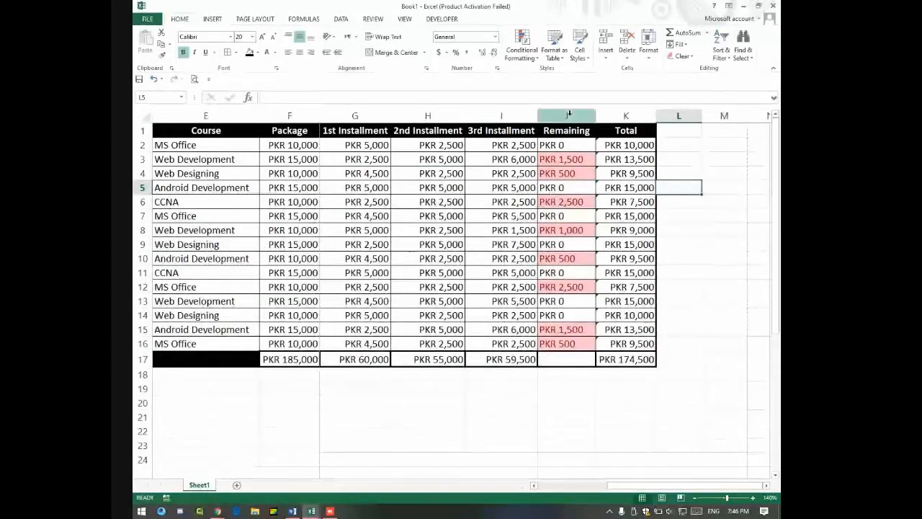
# Step: Delete and then restore the Remaining column, then switch to the Google Meet call
pyautogui.rightClick(569, 114)
pyautogui.click(600, 199)
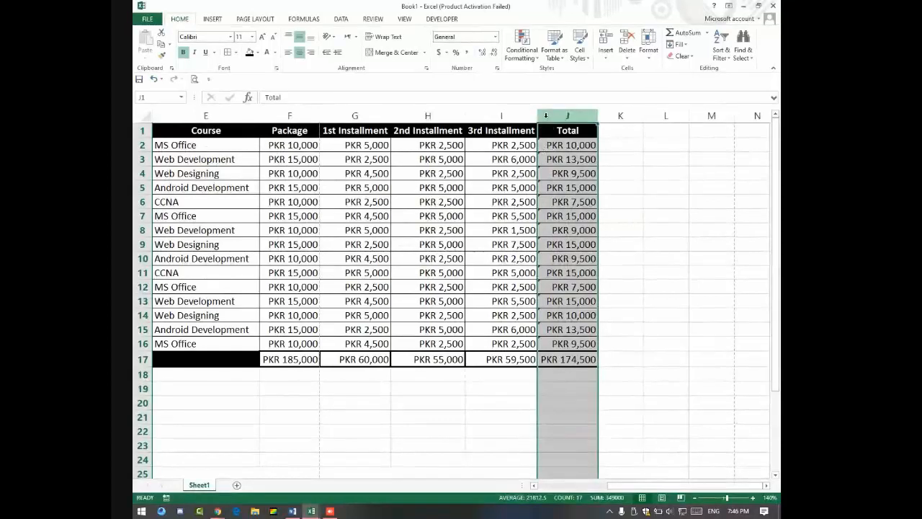
pyautogui.rightClick(547, 115)
pyautogui.click(577, 190)
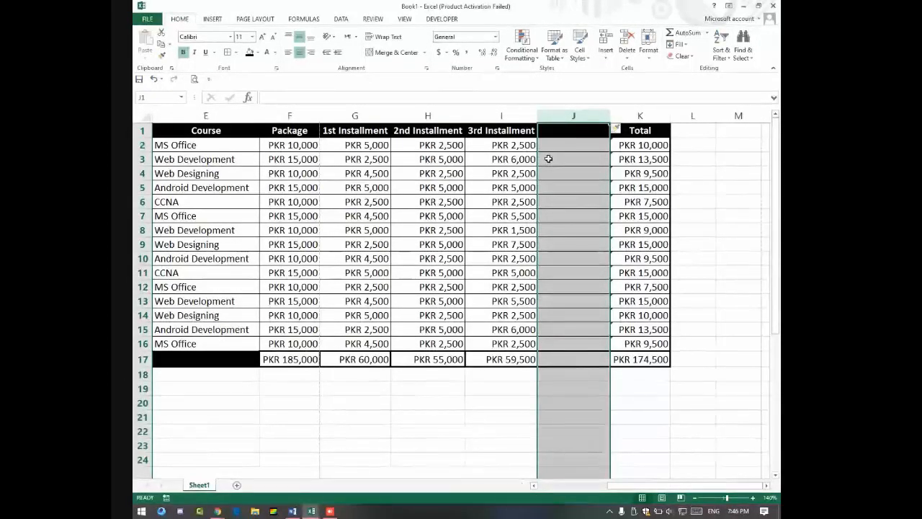
pyautogui.write('Remaining PKR 0 PKR 1,500 PKR 500 PKR 0 PKR 2,500 PKR 0 PKR 1,000 PKR 0 PKR 500 PKR 0 PKR 2,500 PKR 0 PKR 0 PKR 1,500 PKR 500')
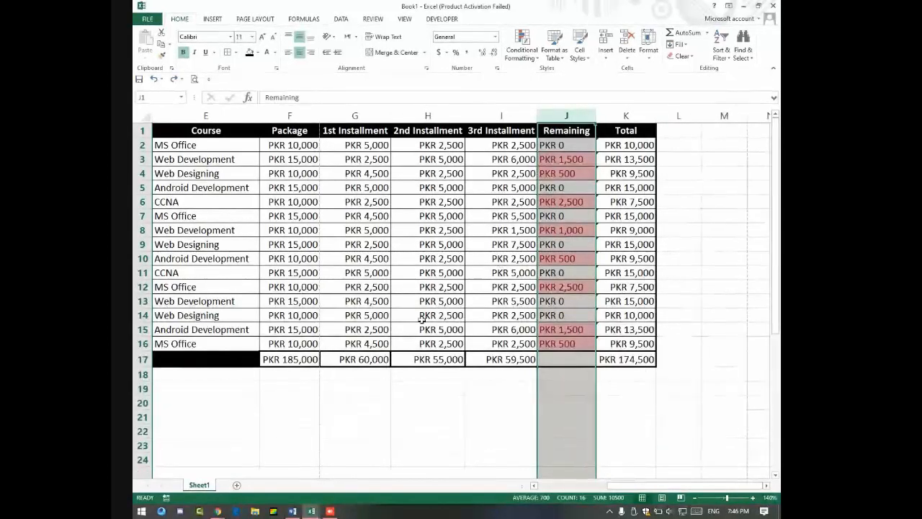
pyautogui.moveTo(615, 360); pyautogui.dragTo(135, 106)
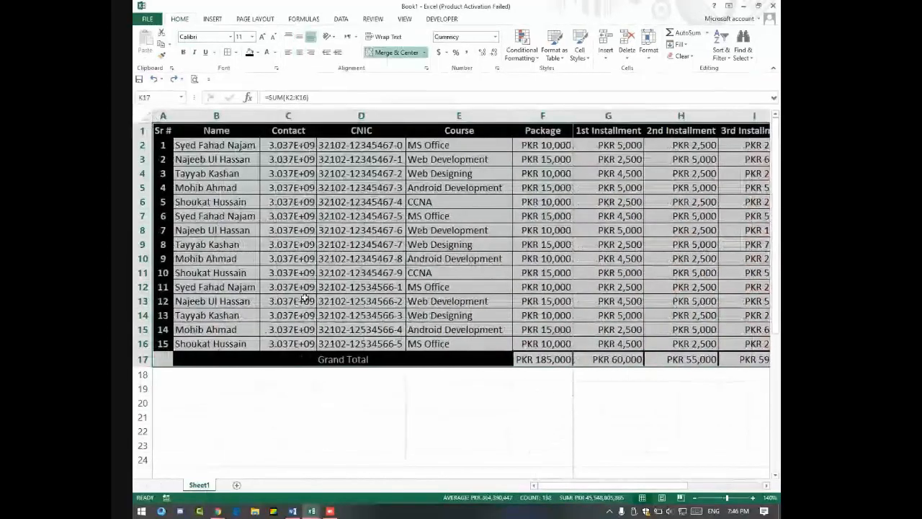
pyautogui.hotkey('alt', 'Tab')
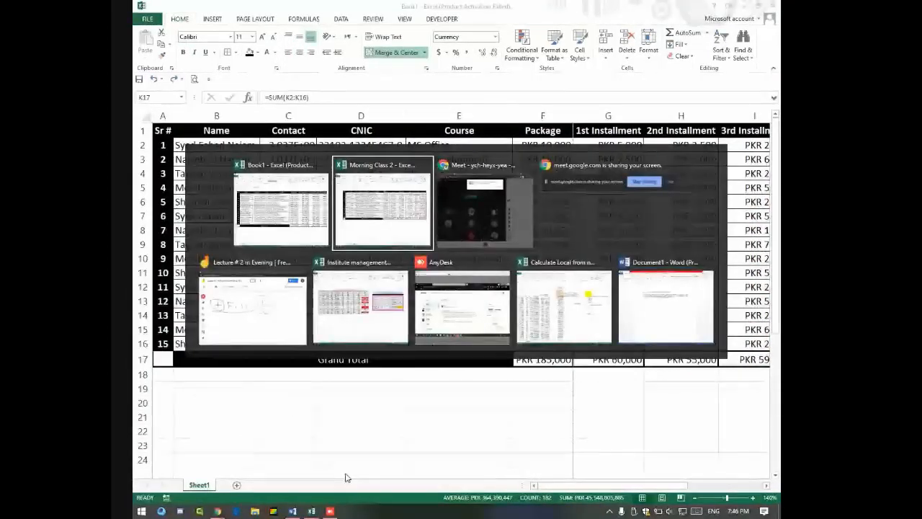
pyautogui.press('Tab')
# Step: Admit all waiting guests, lower the raised hand, and return to the 42-person People list
pyautogui.click(552, 95)
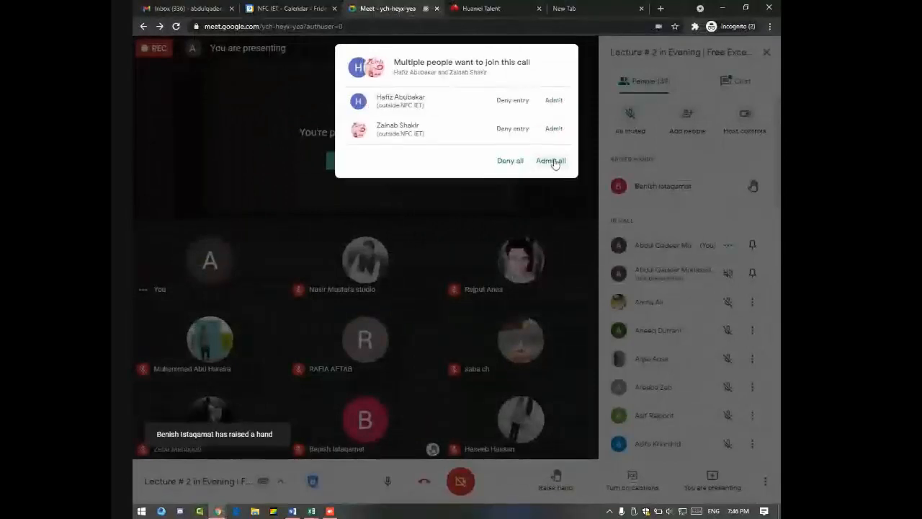
pyautogui.click(552, 160)
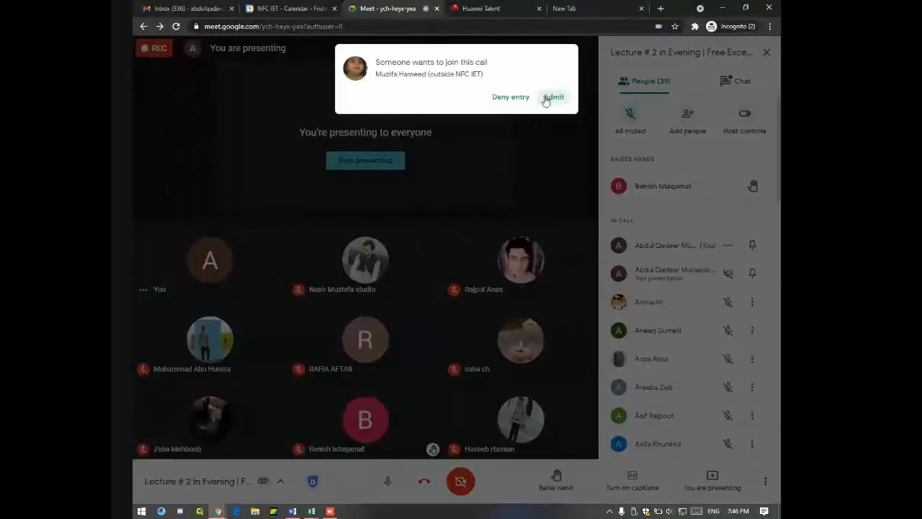
pyautogui.click(548, 96)
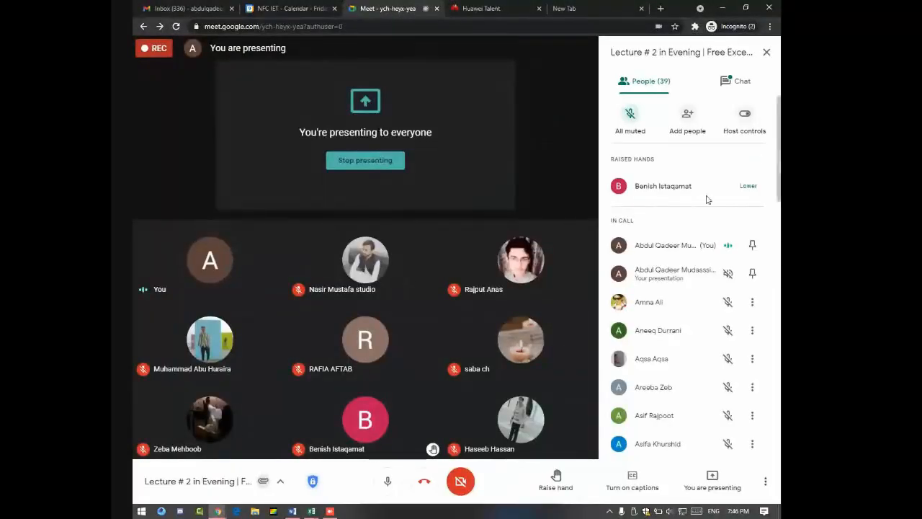
pyautogui.click(747, 188)
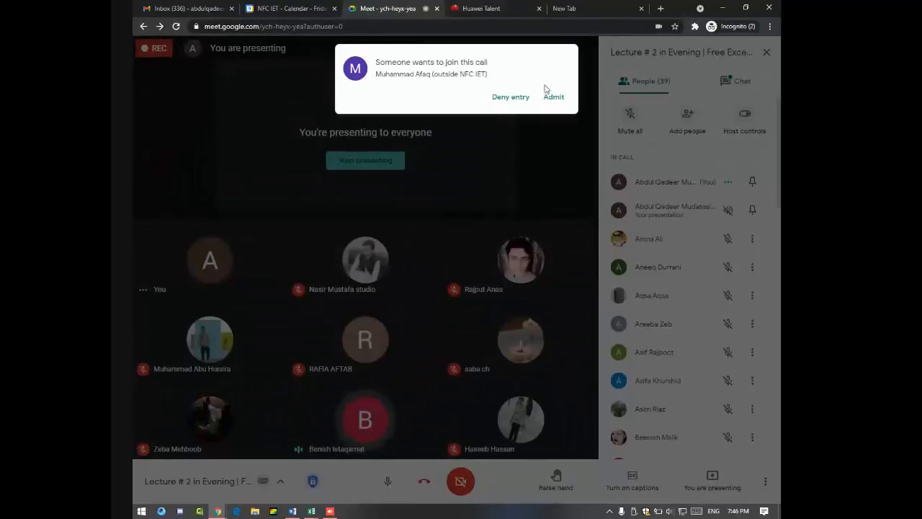
pyautogui.click(552, 97)
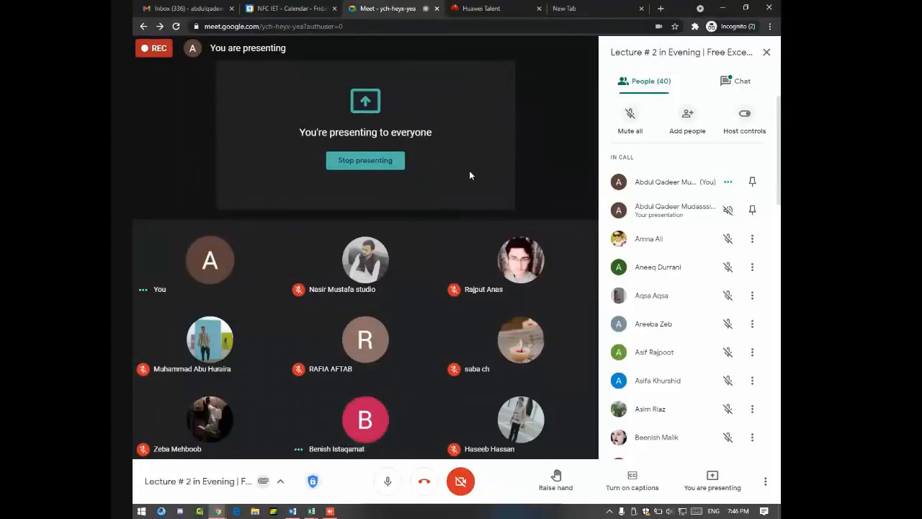
pyautogui.click(736, 83)
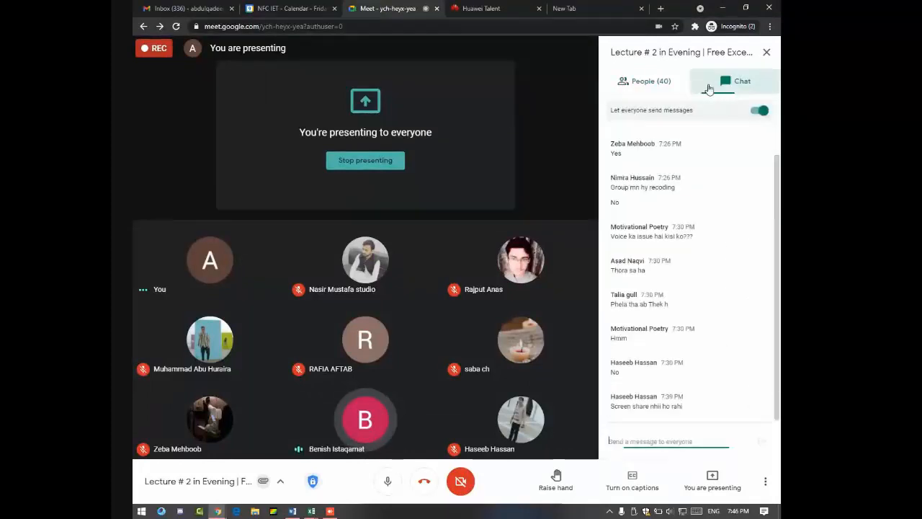
pyautogui.click(668, 85)
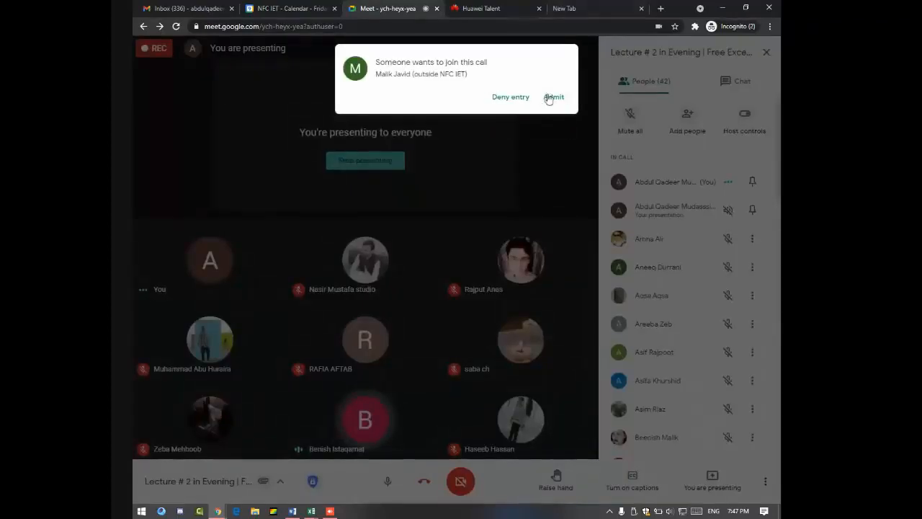
# Step: Admit the newest join request, glance at the Excel windows, then return to Meet
pyautogui.click(551, 97)
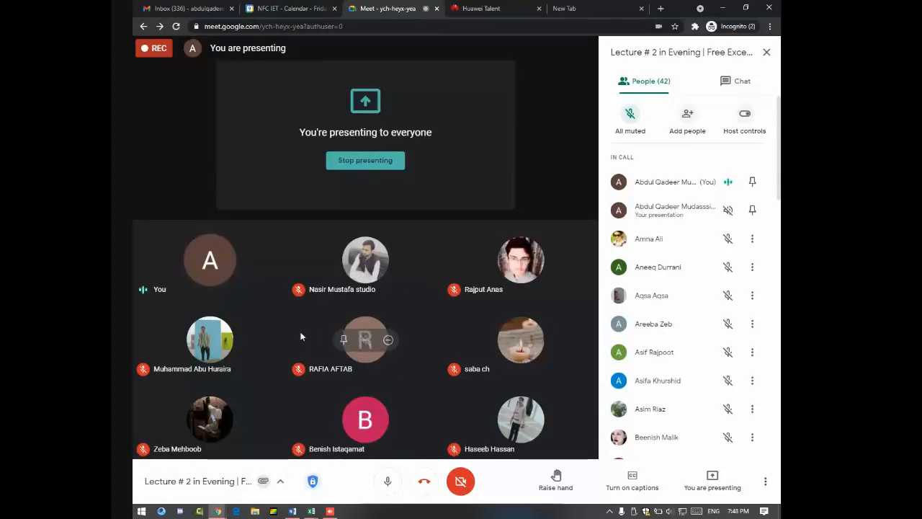
pyautogui.click(312, 510)
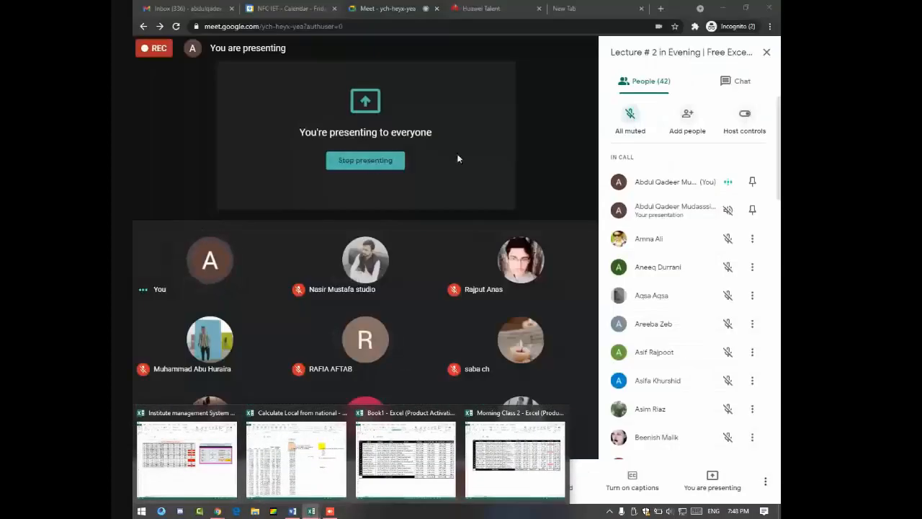
pyautogui.click(482, 151)
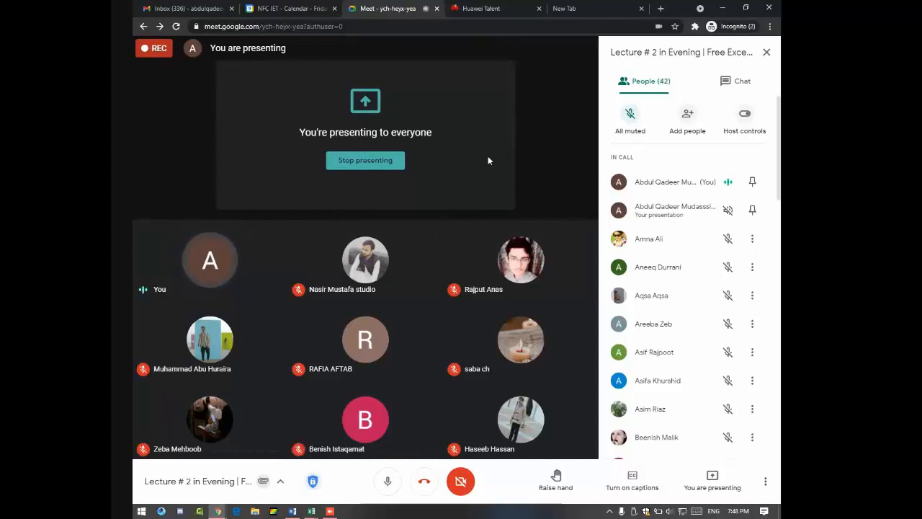
# Step: Launch Excel from Start, bring up Institute management System, and open the FINAL PRACTICE workbook
pyautogui.press('super')
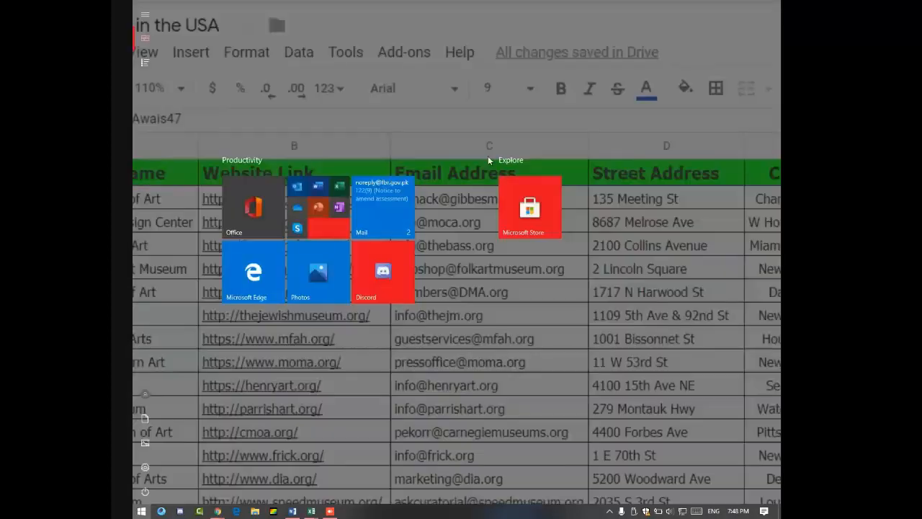
pyautogui.write('excel')
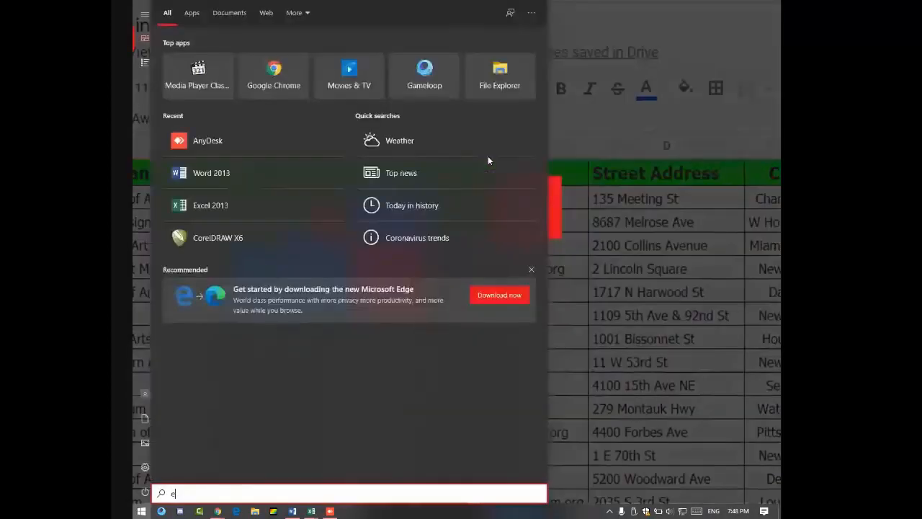
pyautogui.press('Return')
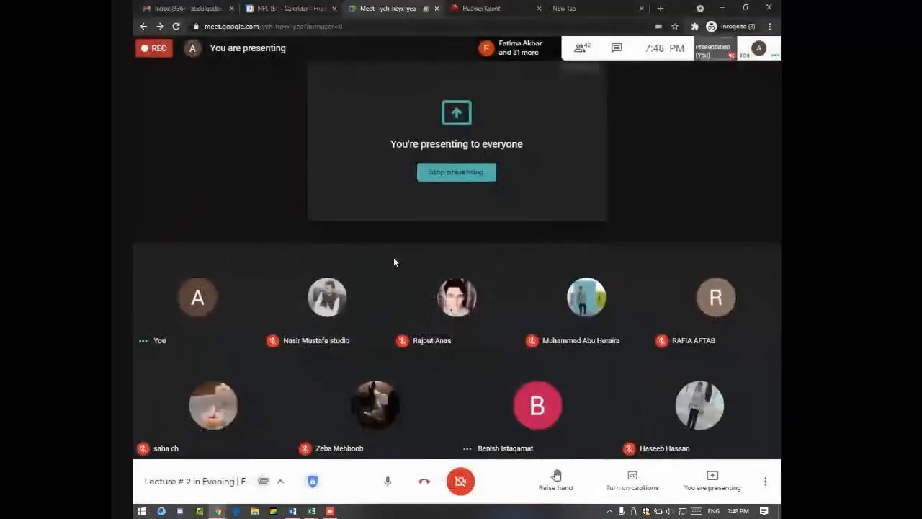
pyautogui.moveTo(310, 509)
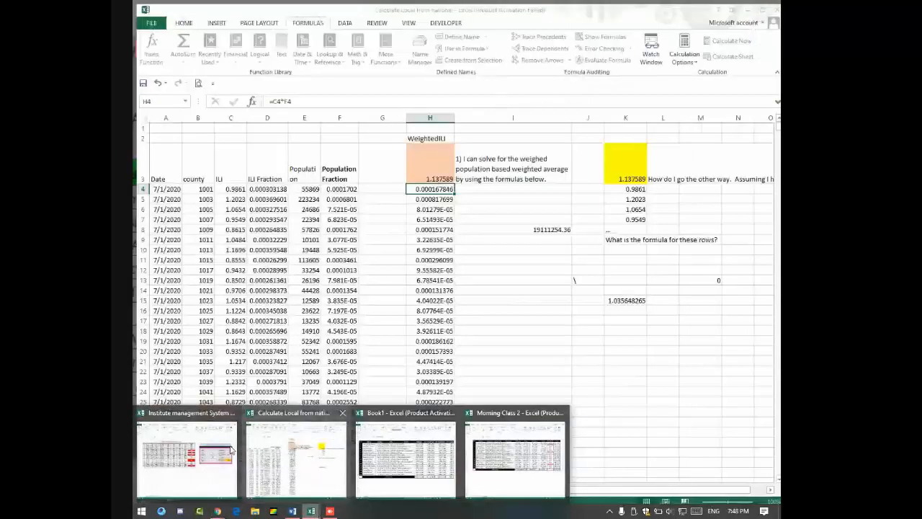
pyautogui.click(230, 450)
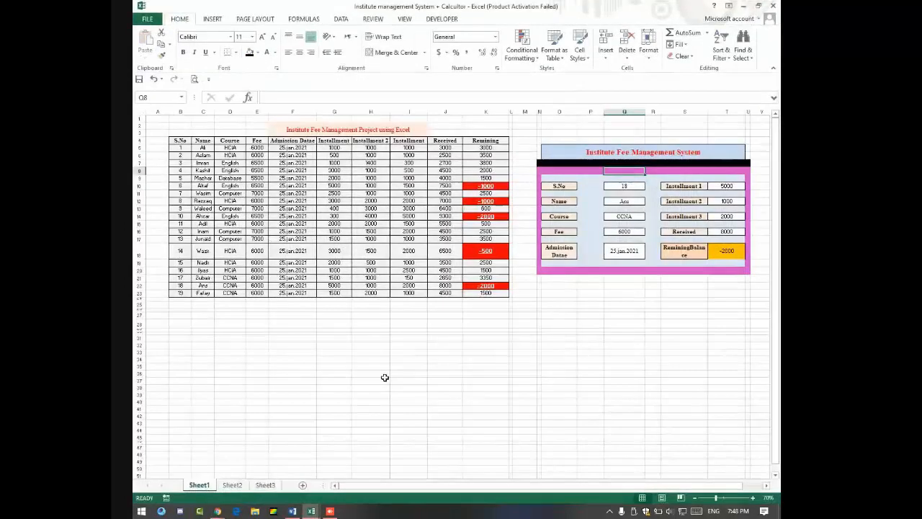
pyautogui.hotkey('ctrl', 'o')
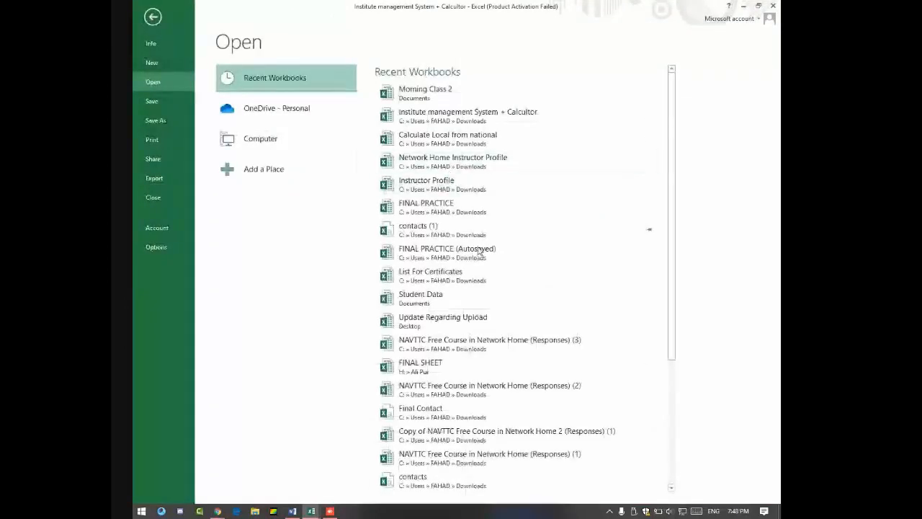
pyautogui.click(437, 209)
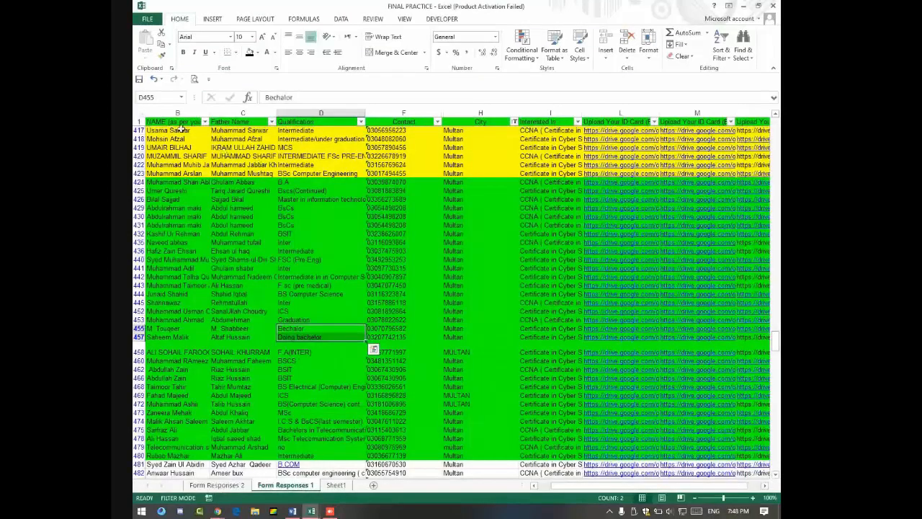
# Step: Select the name, father name, Qualification, Contact and Interested In entries in FINAL PRACTICE
pyautogui.moveTo(177, 130); pyautogui.dragTo(144, 370)
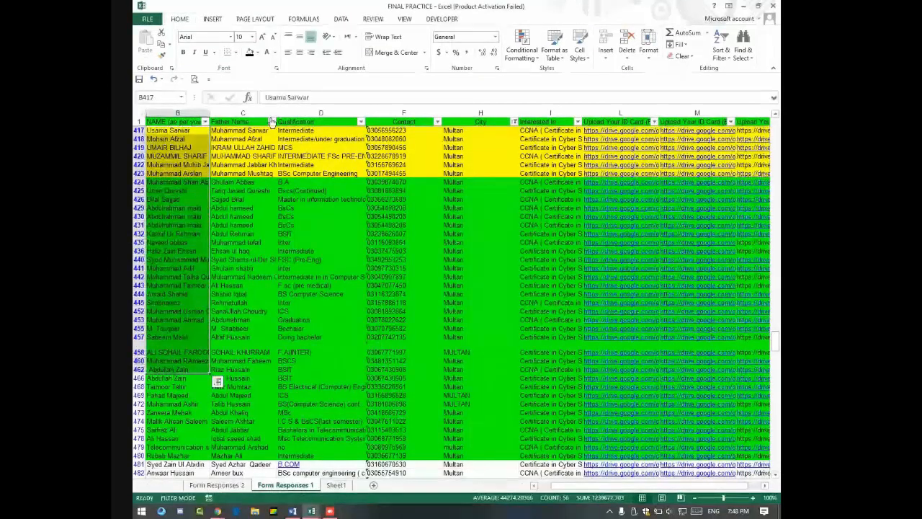
pyautogui.moveTo(243, 131); pyautogui.dragTo(248, 369)
pyautogui.moveTo(300, 130); pyautogui.dragTo(317, 367)
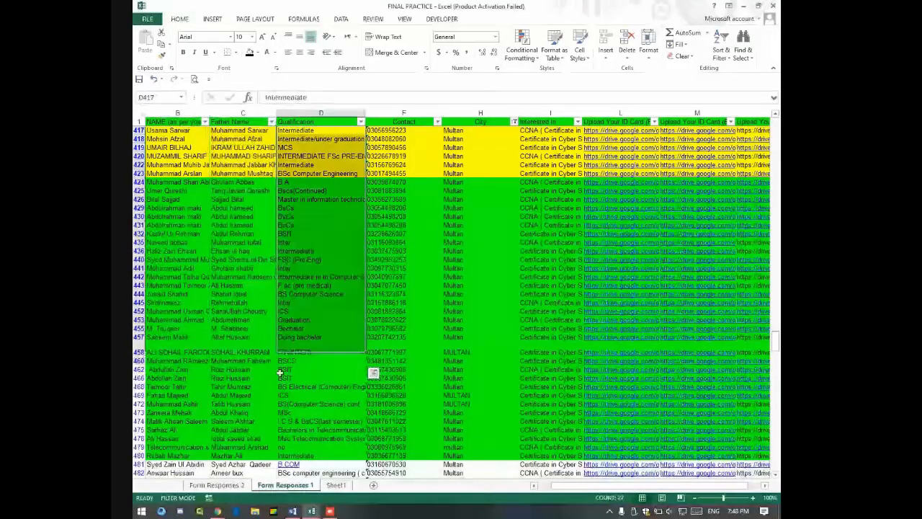
pyautogui.moveTo(397, 121); pyautogui.dragTo(461, 126)
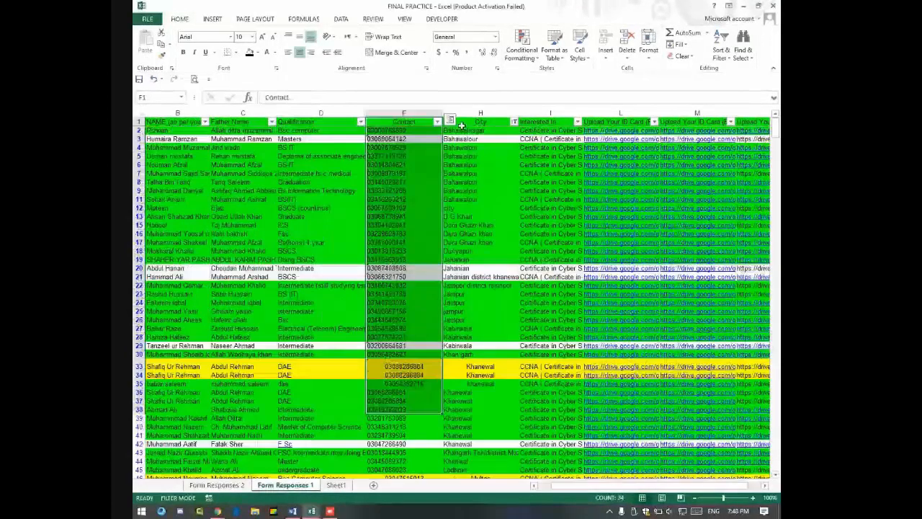
pyautogui.moveTo(550, 164); pyautogui.dragTo(518, 411)
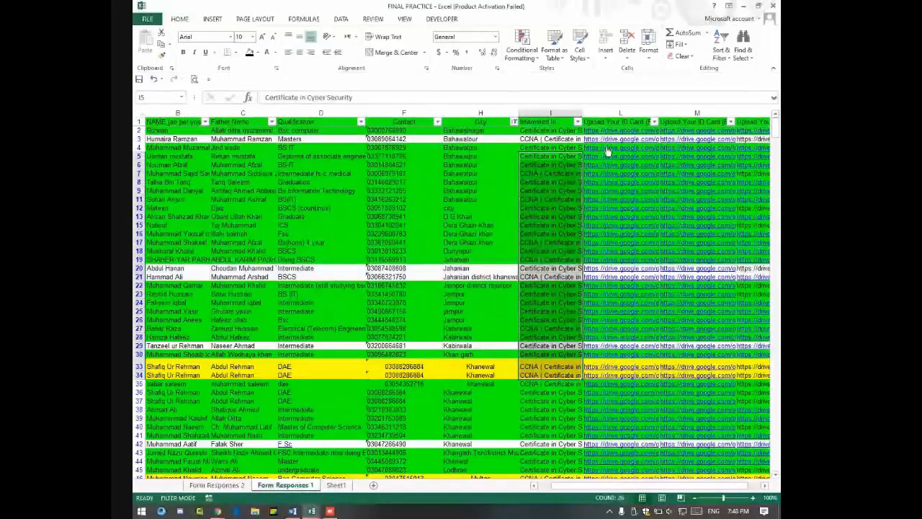
pyautogui.hscroll(1, 686, 481)
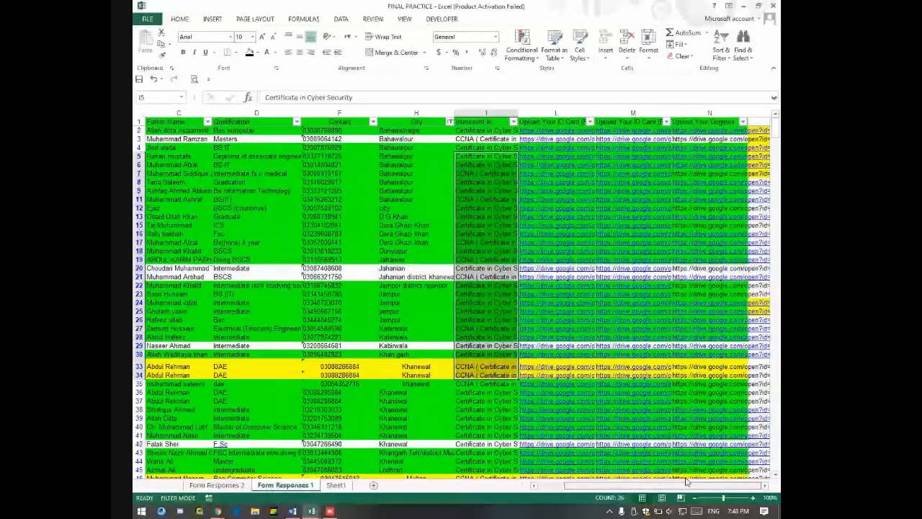
pyautogui.hscroll(-1, 686, 481)
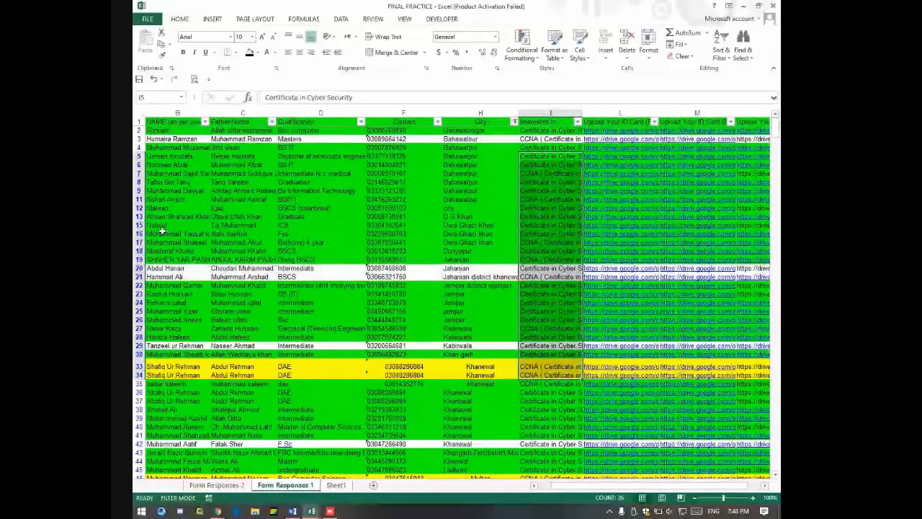
# Step: Minimize the Institute management and FINAL PRACTICE workbooks to return to Meet
pyautogui.click(743, 6)
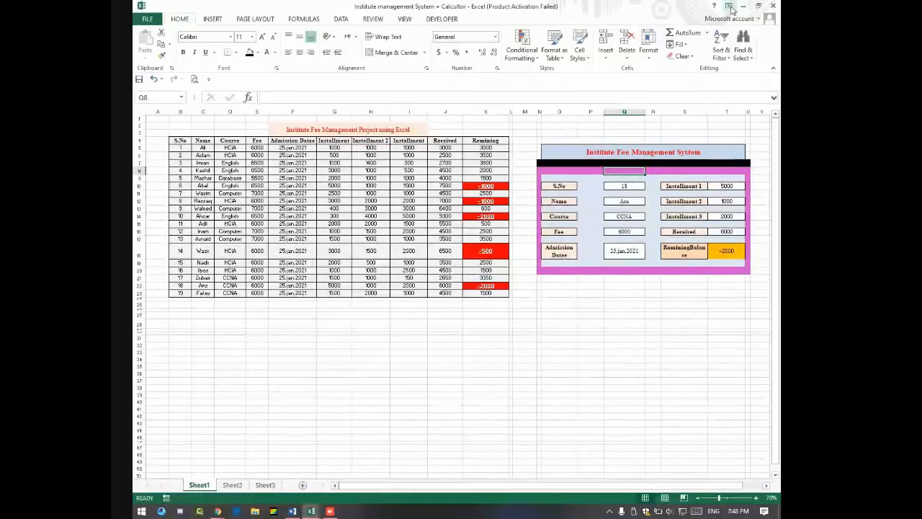
pyautogui.click(743, 6)
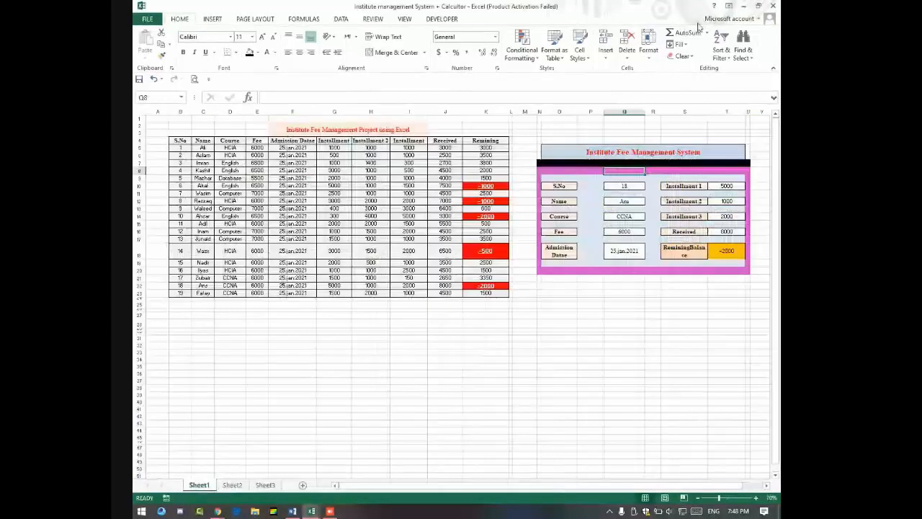
pyautogui.click(743, 5)
pyautogui.click(745, 6)
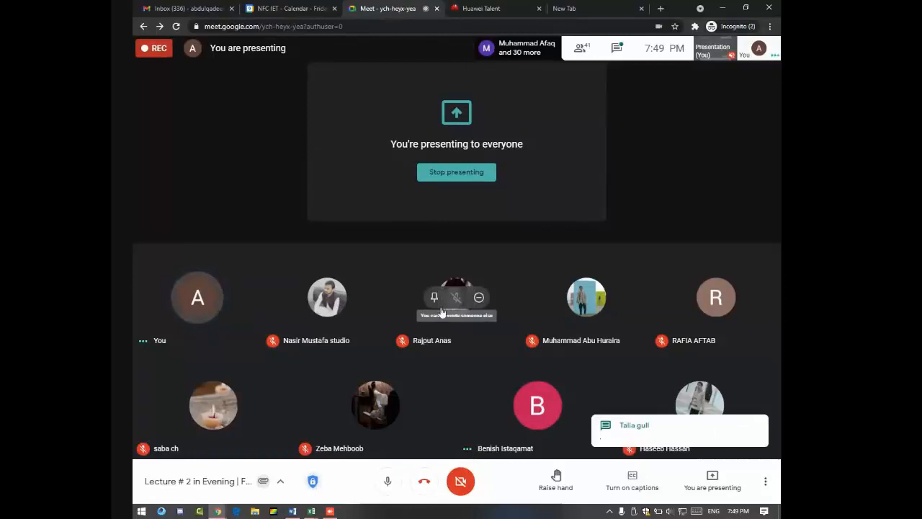
# Step: Open the meeting chat panel beside the participant grid
pyautogui.click(616, 48)
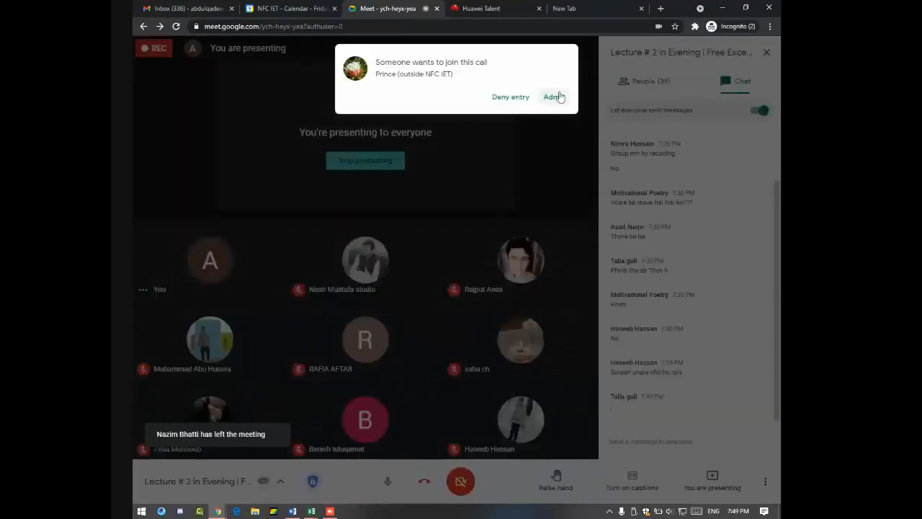
# Step: Admit both waiting guests into the call, showing the participant list
pyautogui.click(554, 96)
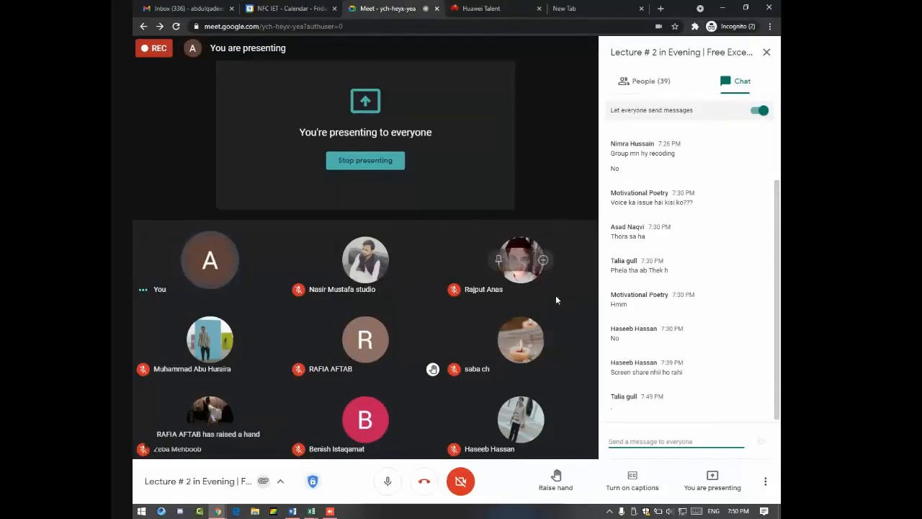
pyautogui.click(654, 82)
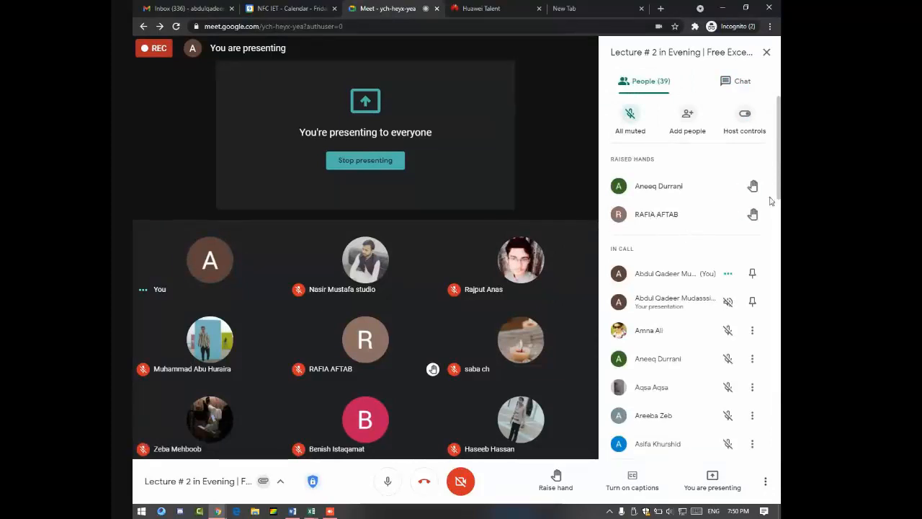
pyautogui.moveTo(678, 199)
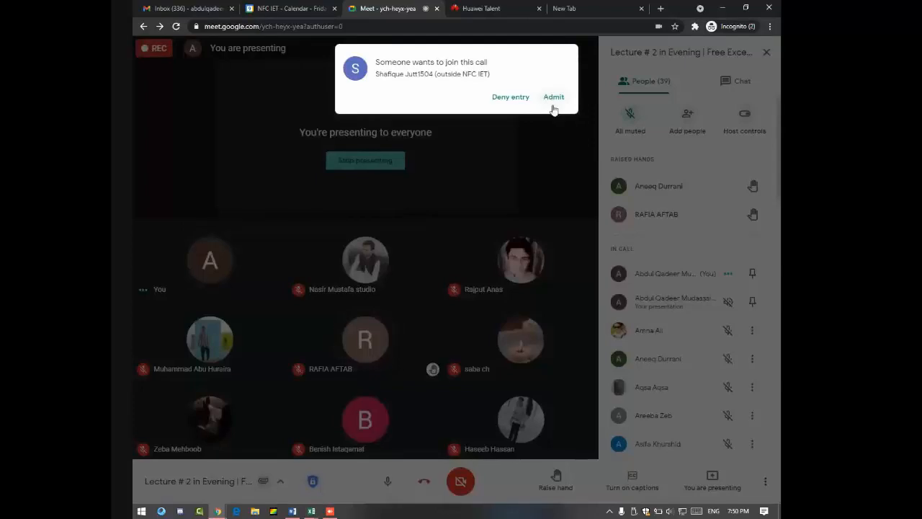
pyautogui.click(552, 98)
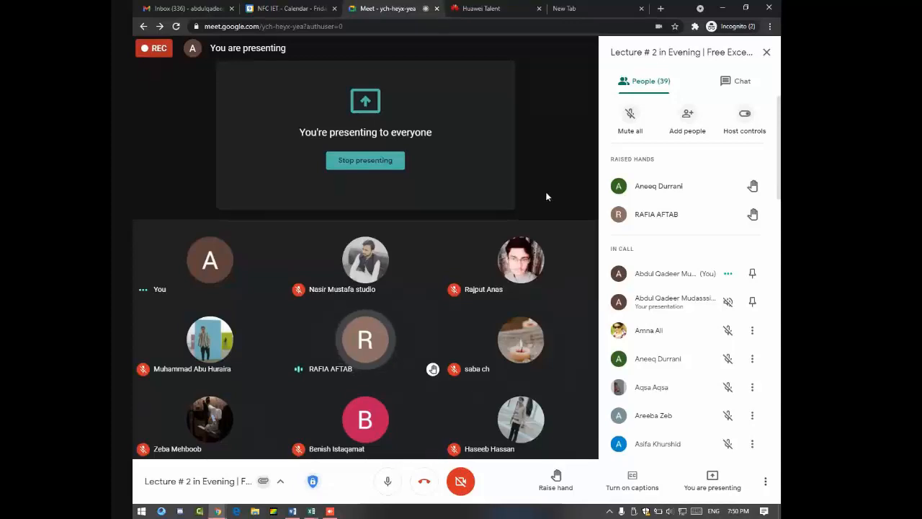
# Step: Lower the two remaining raised hands and return to the People list
pyautogui.click(746, 216)
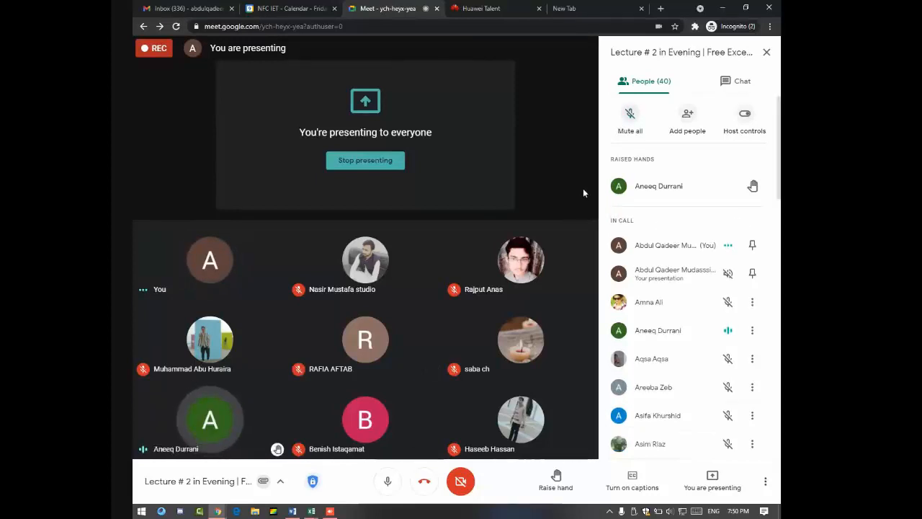
pyautogui.click(747, 187)
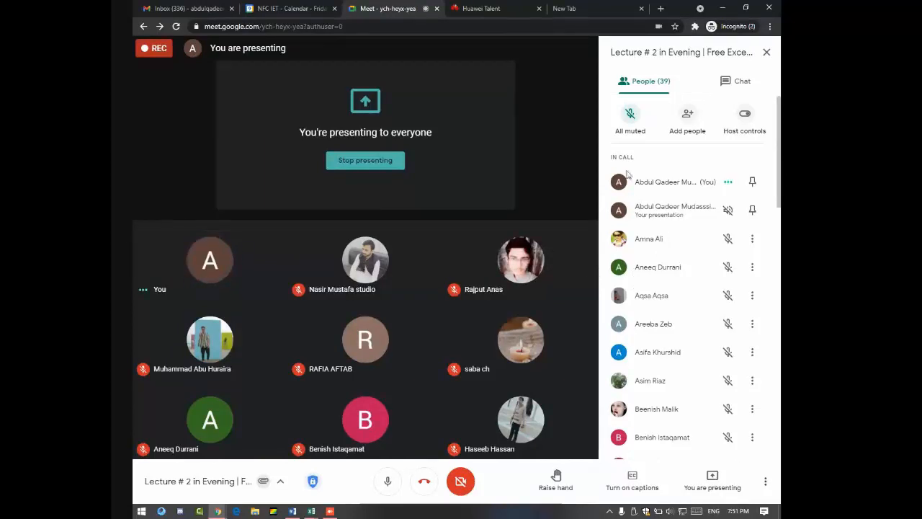
pyautogui.click(736, 82)
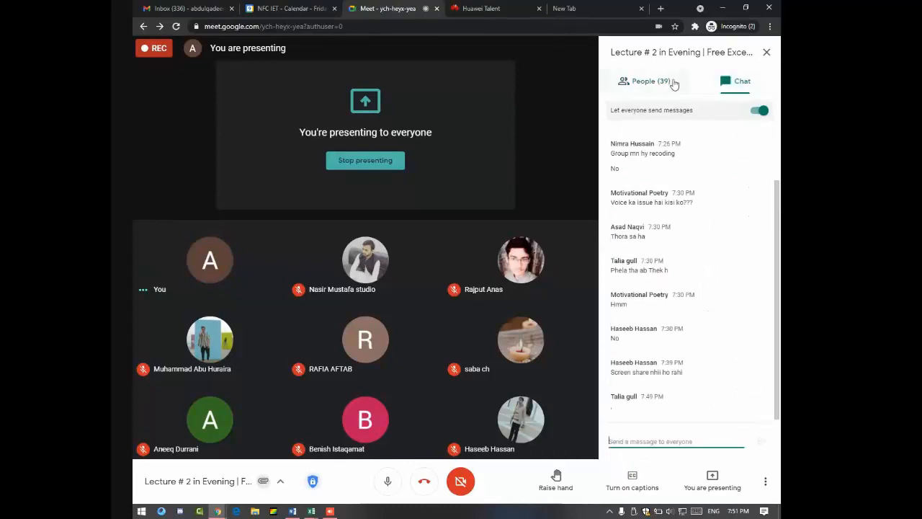
pyautogui.click(648, 80)
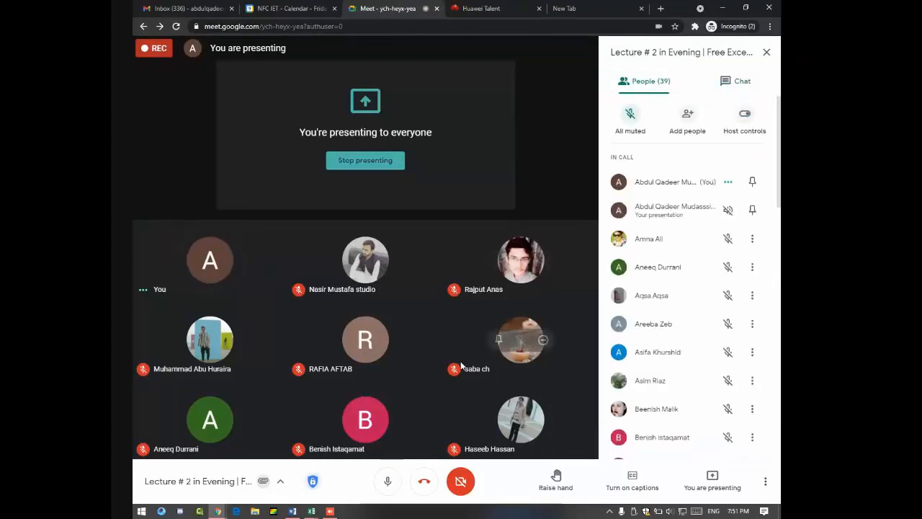
# Step: Switch to Book1 and select B19:F21 beneath the Grand Total row
pyautogui.hotkey('alt', 'Tab')
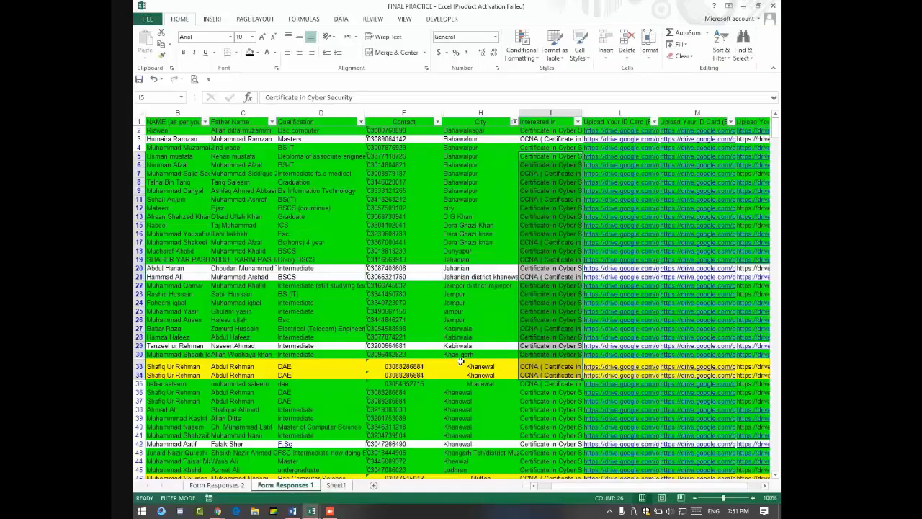
pyautogui.press('alt')
pyautogui.hotkey('alt', 'Tab')
pyautogui.hotkey('alt', 'Tab')
pyautogui.hotkey('alt', 'Tab')
pyautogui.hotkey('alt', 'Tab')
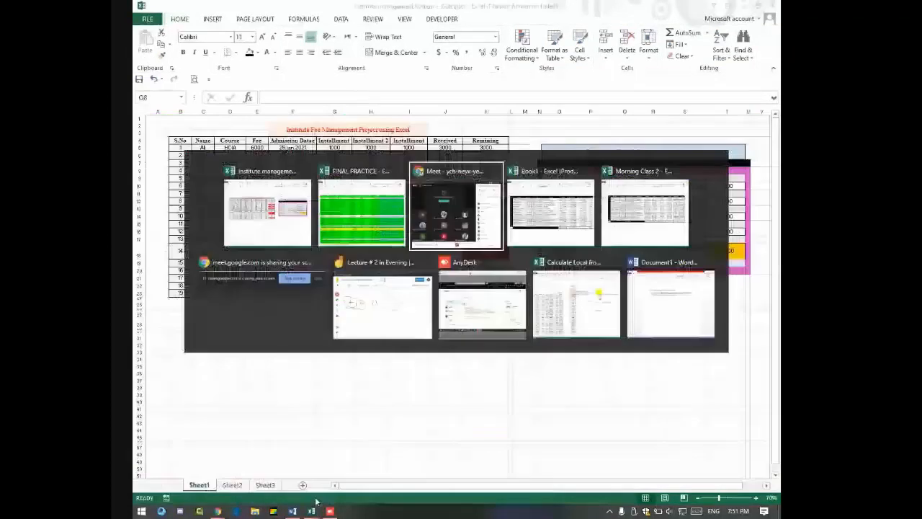
pyautogui.hotkey('alt', 'Tab')
pyautogui.hotkey('alt', 'Tab')
pyautogui.hotkey('alt', 'Tab')
pyautogui.hotkey('alt', 'Tab')
pyautogui.hotkey('alt', 'Tab')
pyautogui.hotkey('alt', 'Tab')
pyautogui.hotkey('alt', 'Tab')
pyautogui.hotkey('alt', 'Tab')
pyautogui.hotkey('alt', 'Tab')
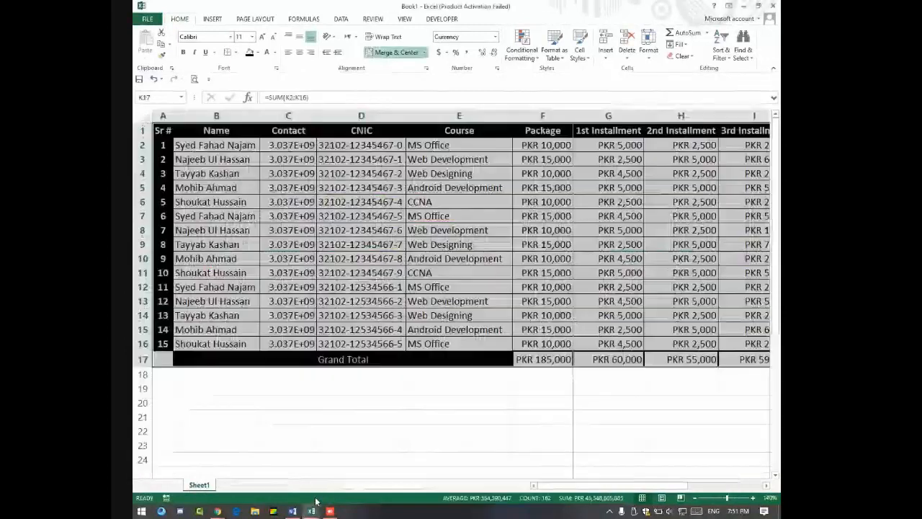
pyautogui.click(328, 387)
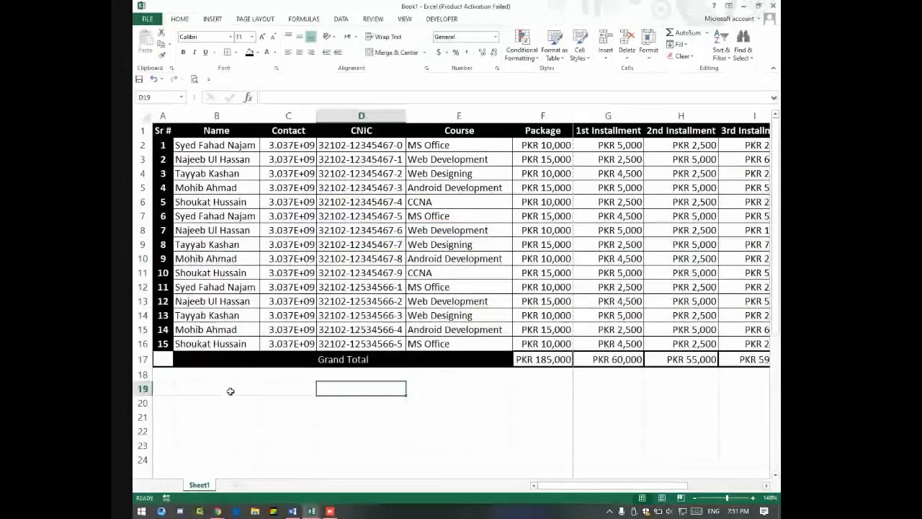
pyautogui.moveTo(231, 390); pyautogui.dragTo(267, 388)
pyautogui.click(519, 392)
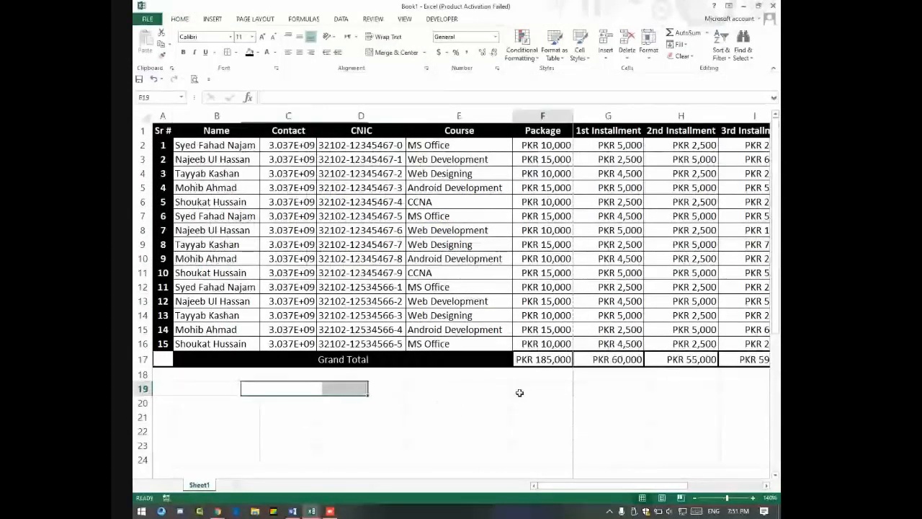
pyautogui.moveTo(519, 392); pyautogui.dragTo(252, 416)
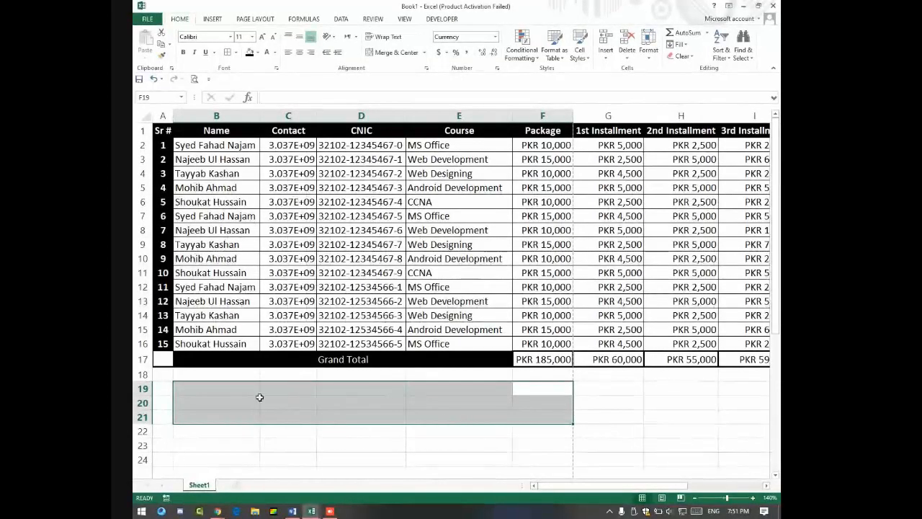
# Step: Merge and center B19:F21 into a single block
pyautogui.click(387, 52)
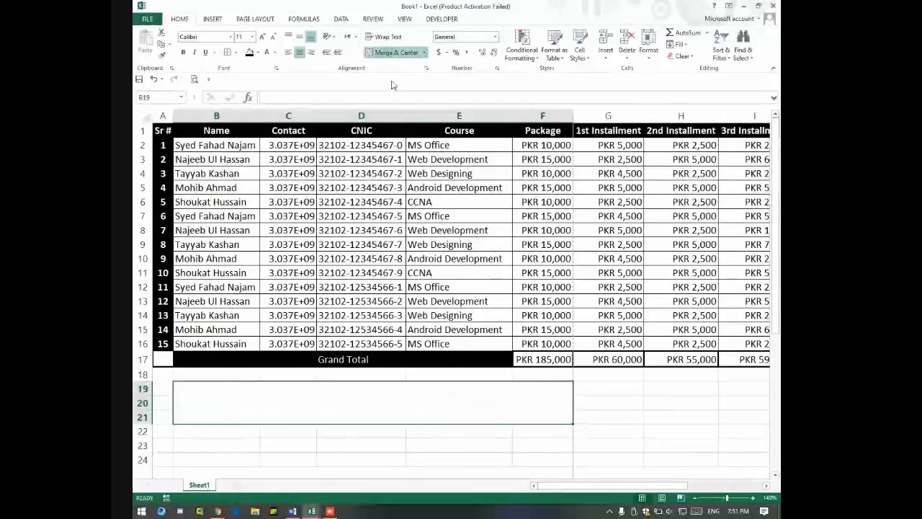
pyautogui.click(361, 445)
pyautogui.click(329, 401)
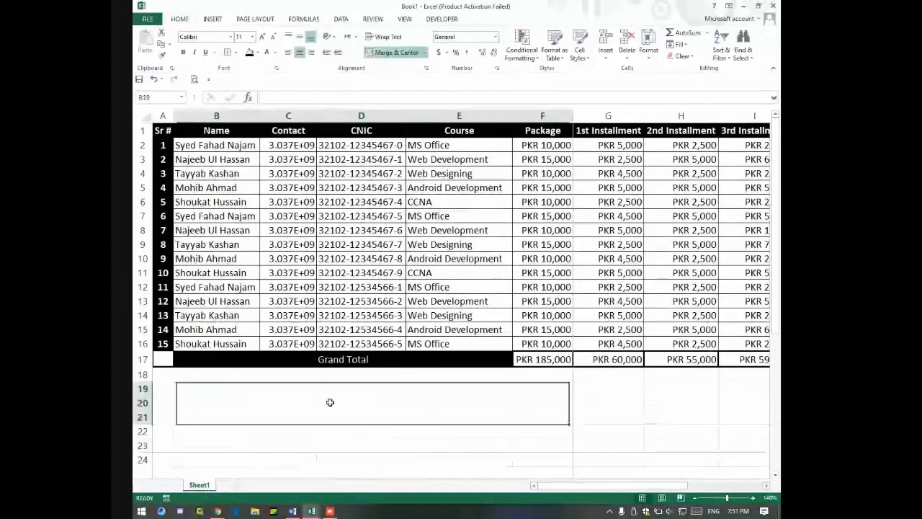
pyautogui.click(300, 447)
pyautogui.click(311, 395)
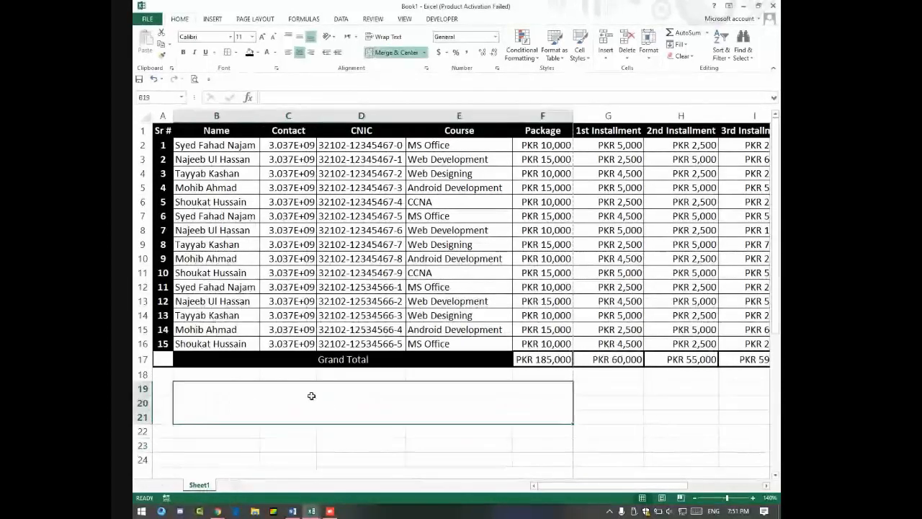
# Step: Give the merged block a Thick Box Border and open the print preview
pyautogui.click(235, 52)
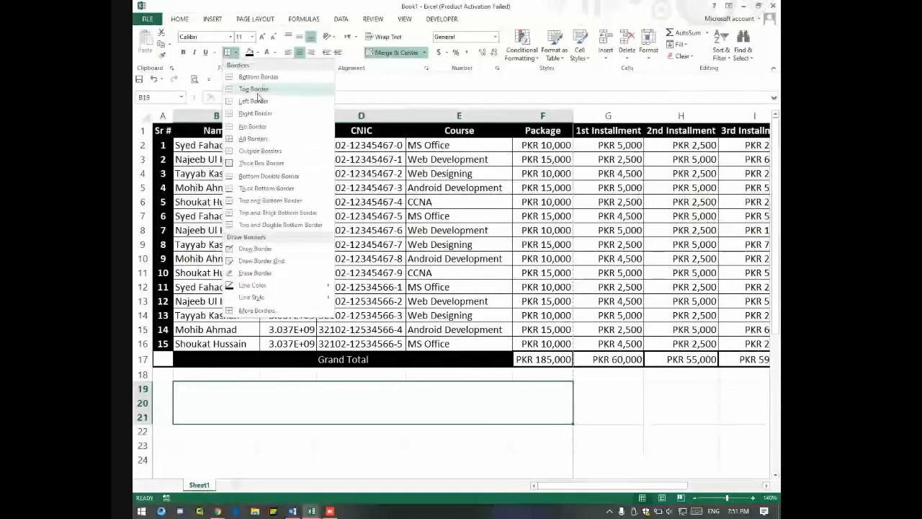
pyautogui.click(262, 162)
pyautogui.click(328, 436)
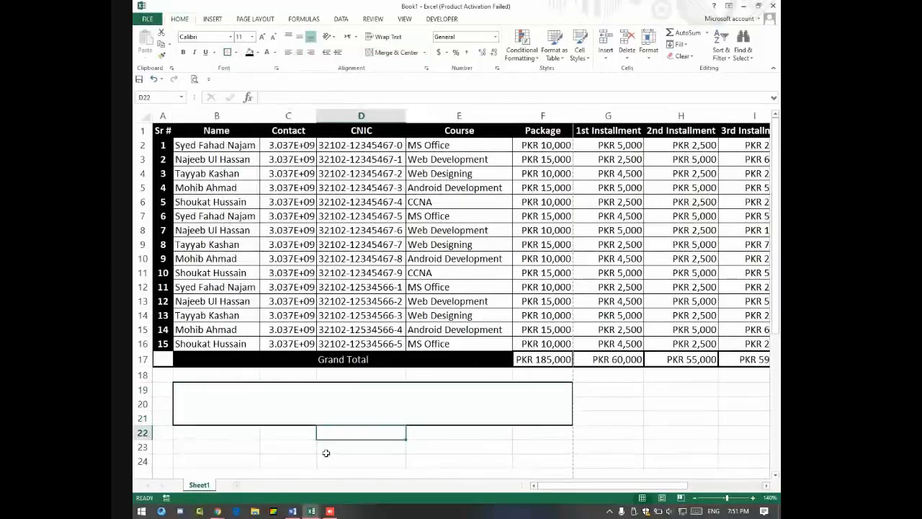
pyautogui.click(301, 403)
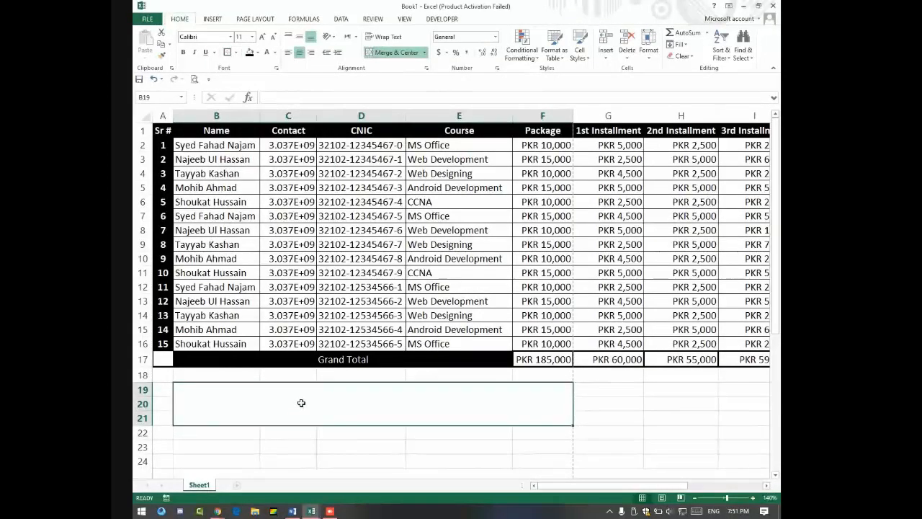
pyautogui.click(623, 407)
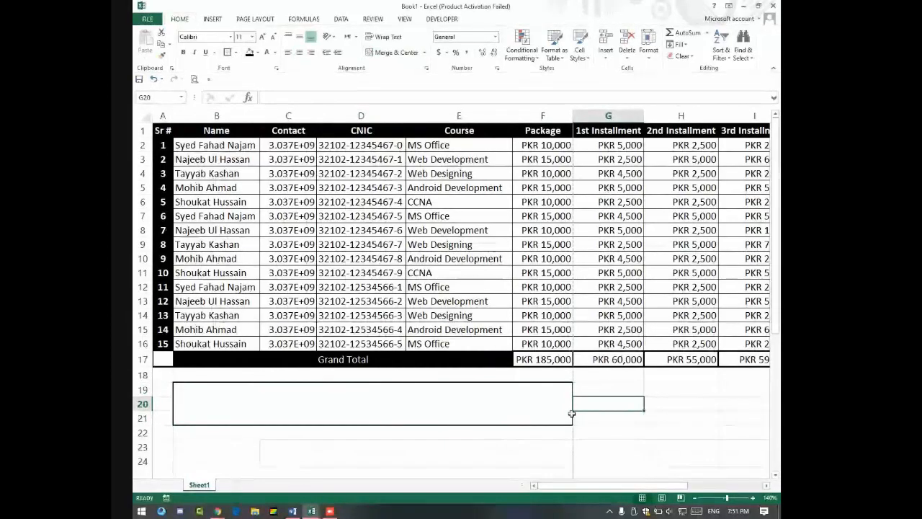
pyautogui.click(178, 398)
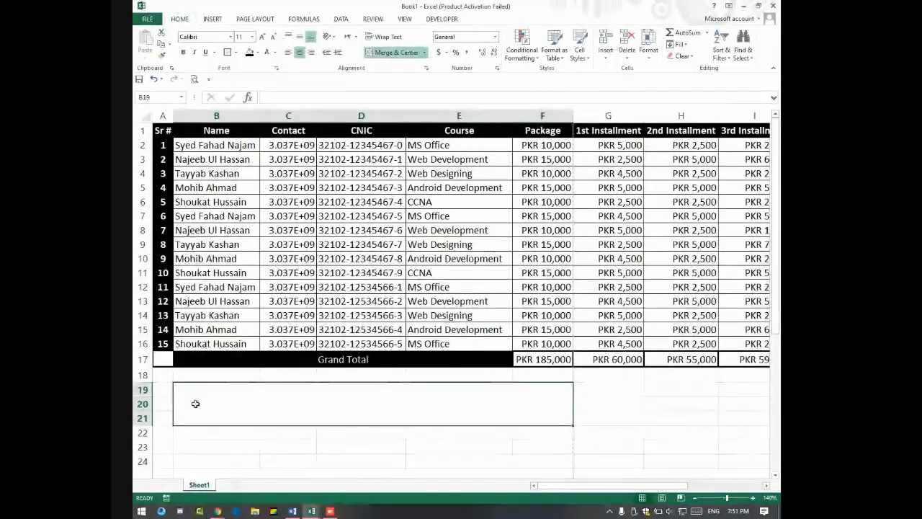
pyautogui.hotkey('ctrl', 'p')
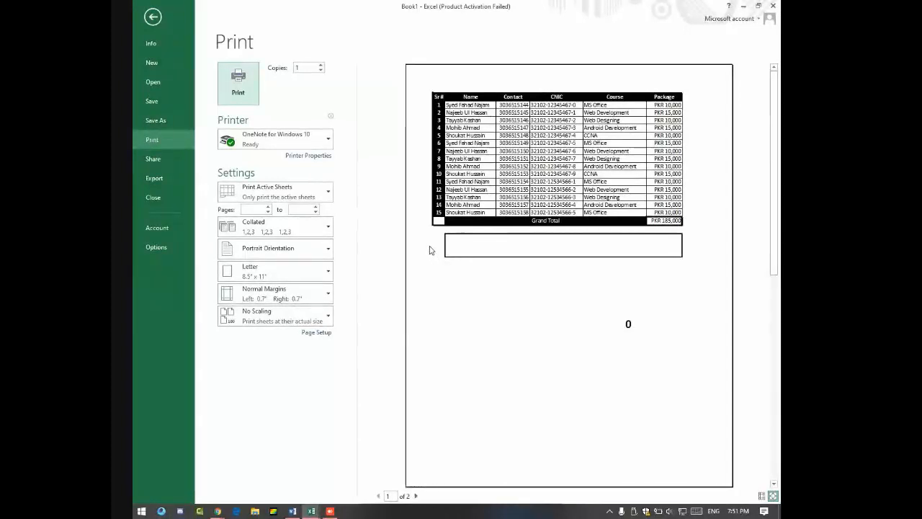
# Step: Select the fee table, preview its printout, and return to the worksheet
pyautogui.press('Escape')
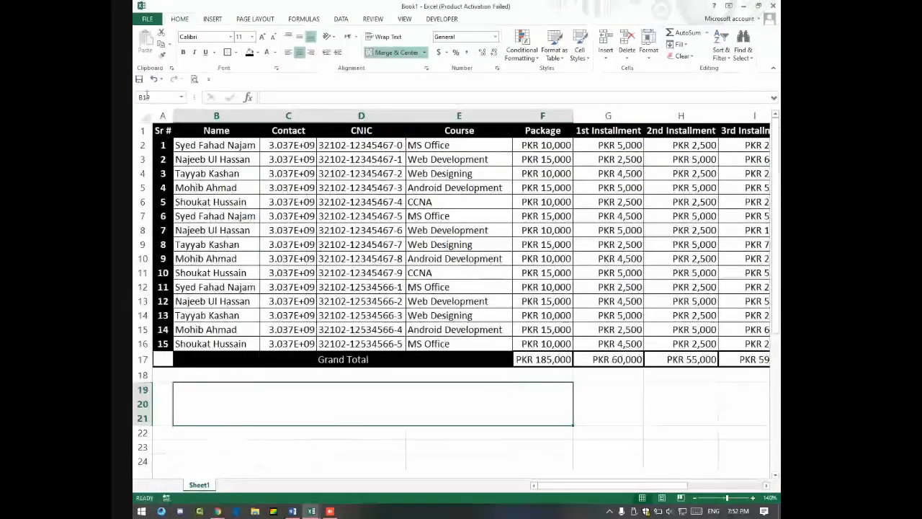
pyautogui.moveTo(162, 130); pyautogui.dragTo(622, 360)
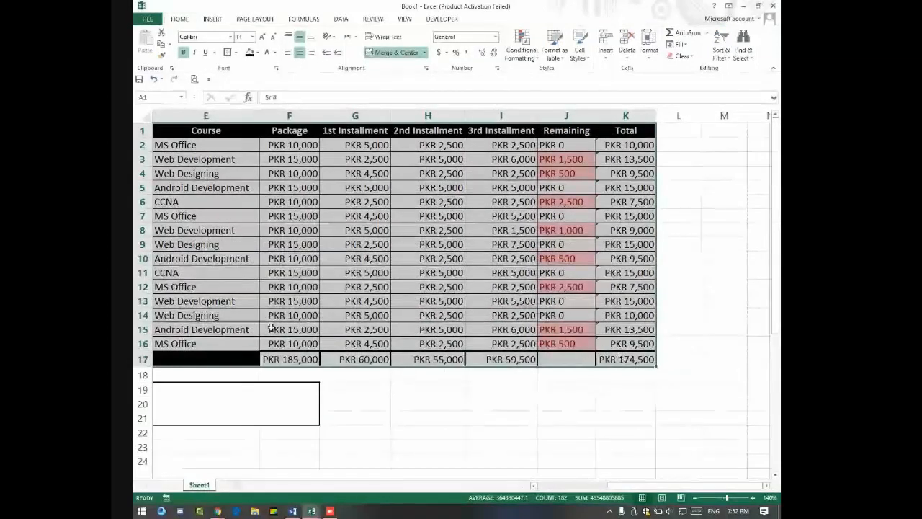
pyautogui.hotkey('ctrl', 'p')
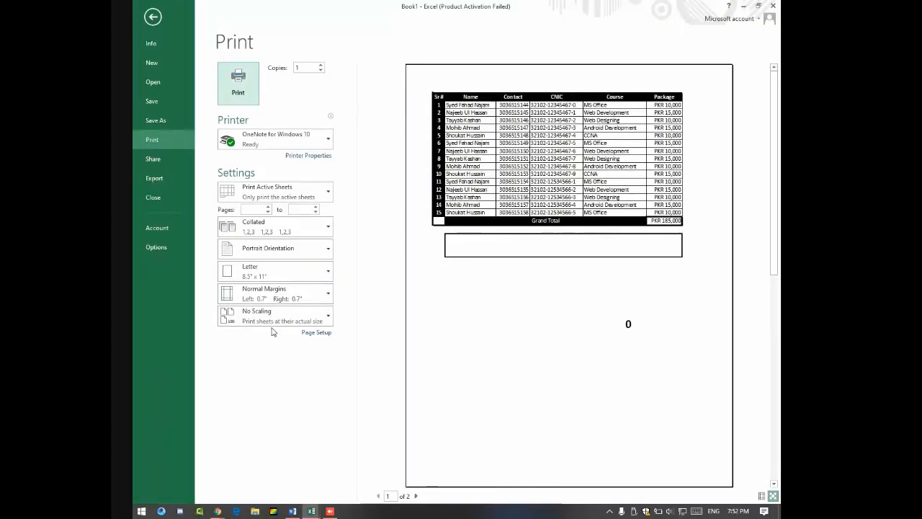
pyautogui.press('Escape')
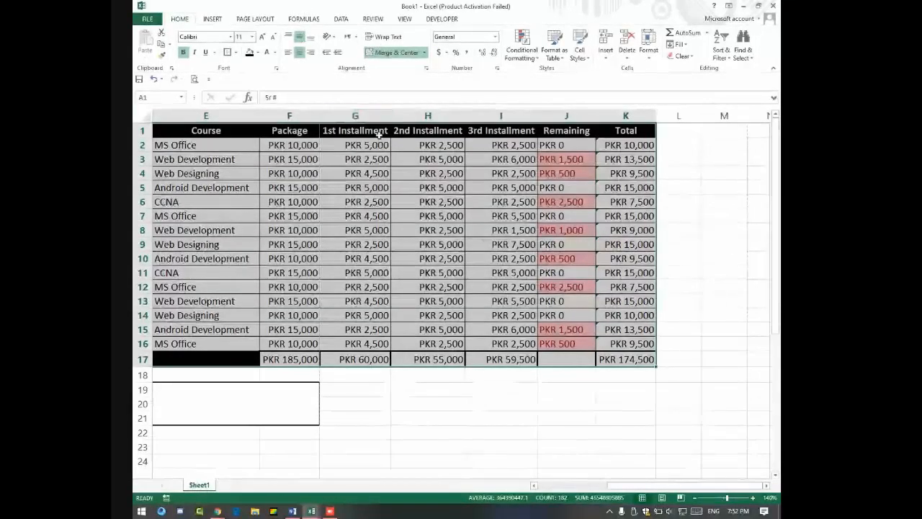
# Step: Narrow the three installment columns, keeping PKR totals visible, and adjust Package and Remaining widths
pyautogui.click(432, 172)
pyautogui.moveTo(318, 117); pyautogui.dragTo(329, 116)
pyautogui.click(361, 126)
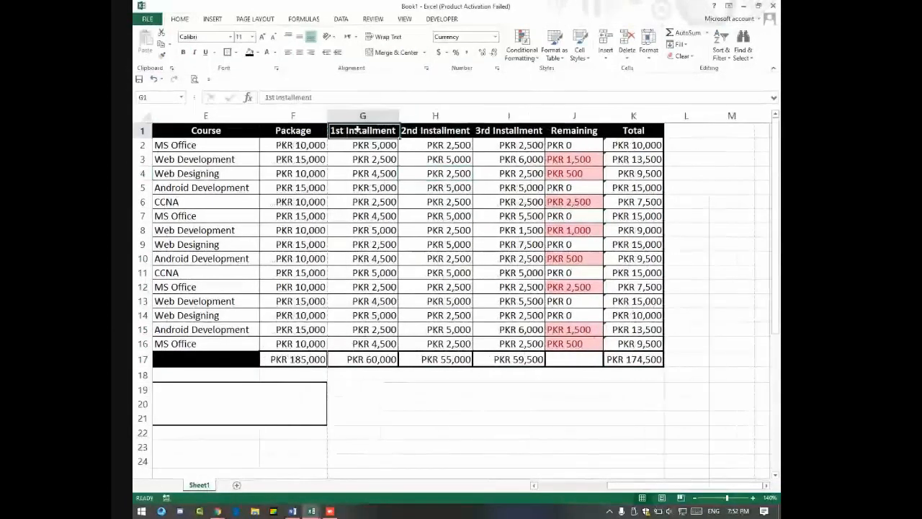
pyautogui.moveTo(398, 116); pyautogui.dragTo(380, 117)
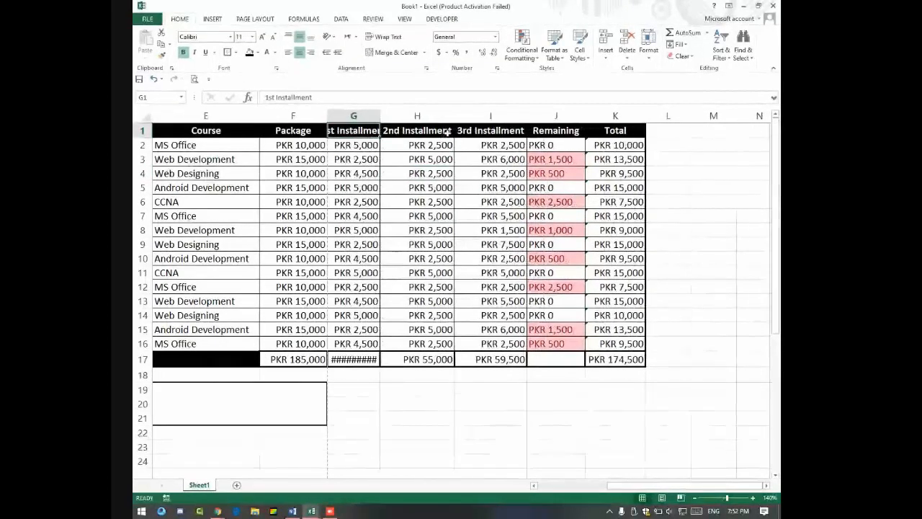
pyautogui.moveTo(455, 115); pyautogui.dragTo(428, 115)
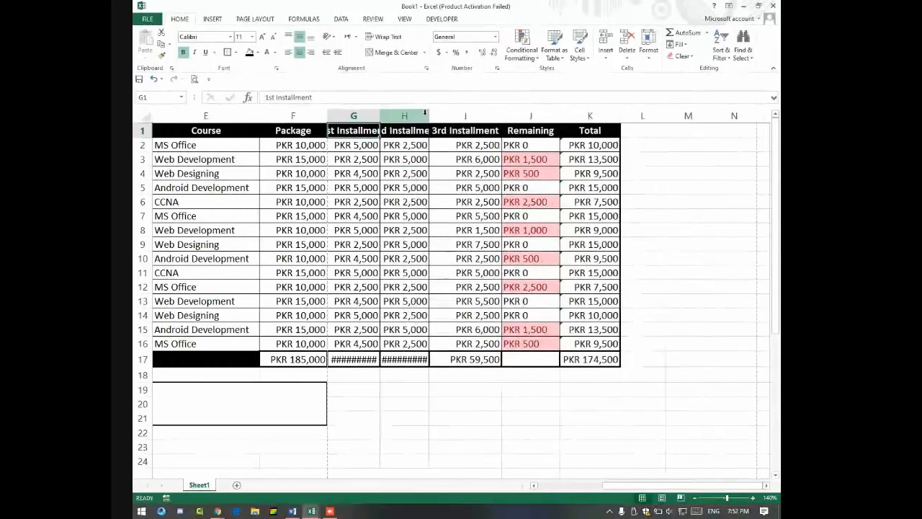
pyautogui.moveTo(500, 115); pyautogui.dragTo(484, 117)
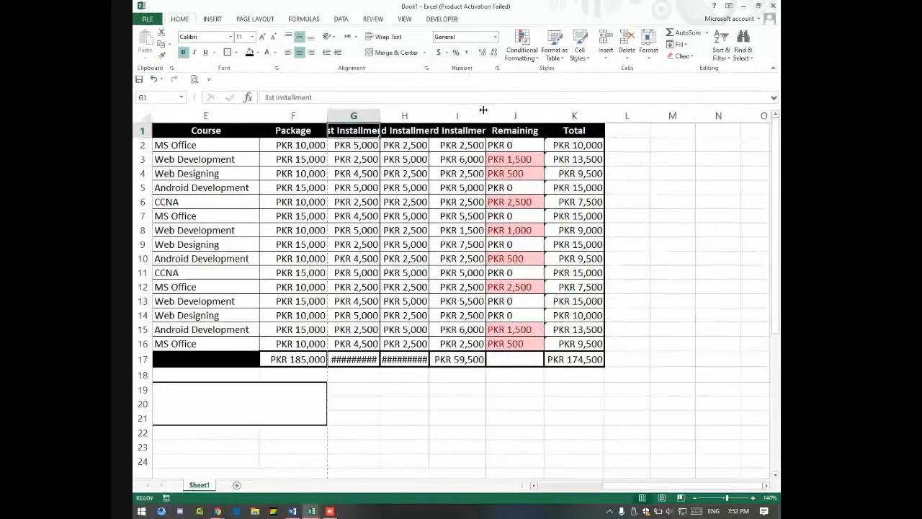
pyautogui.moveTo(428, 116); pyautogui.dragTo(435, 117)
pyautogui.moveTo(379, 116); pyautogui.dragTo(387, 114)
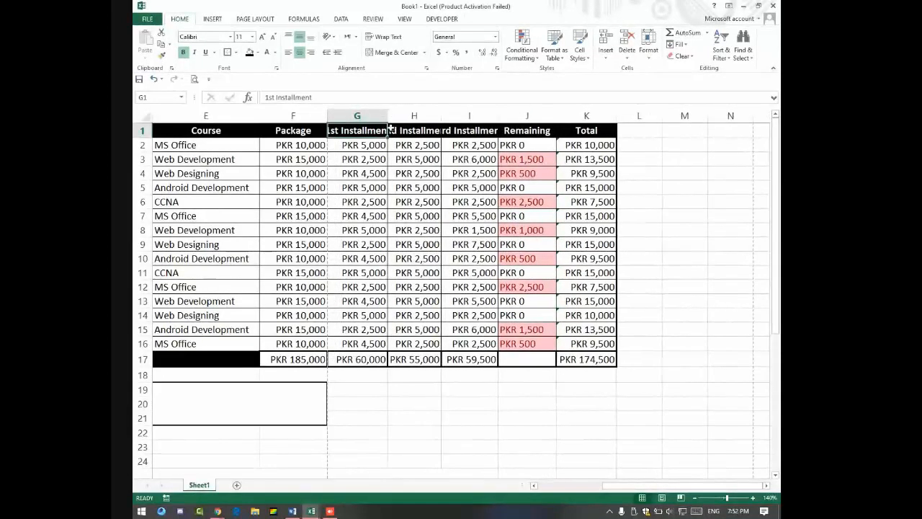
pyautogui.moveTo(553, 117); pyautogui.dragTo(551, 116)
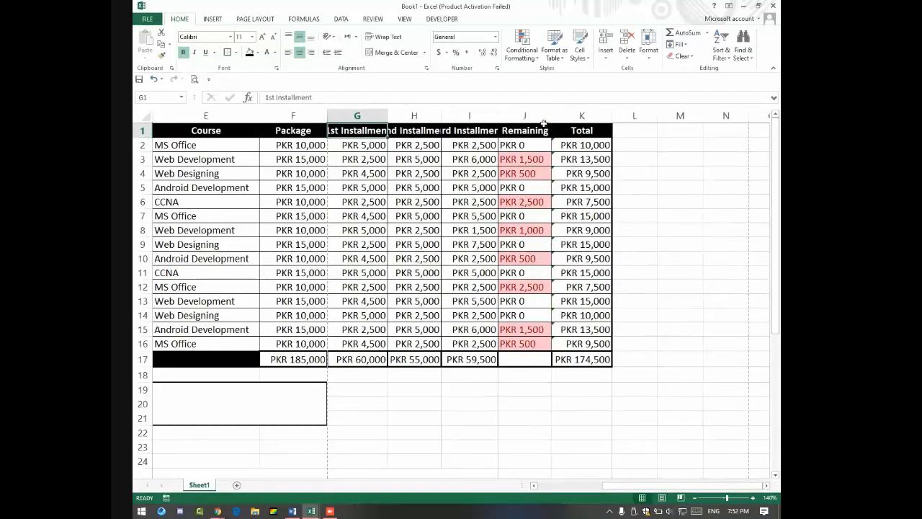
pyautogui.press('Left')
pyautogui.press('Left')
pyautogui.press('Left')
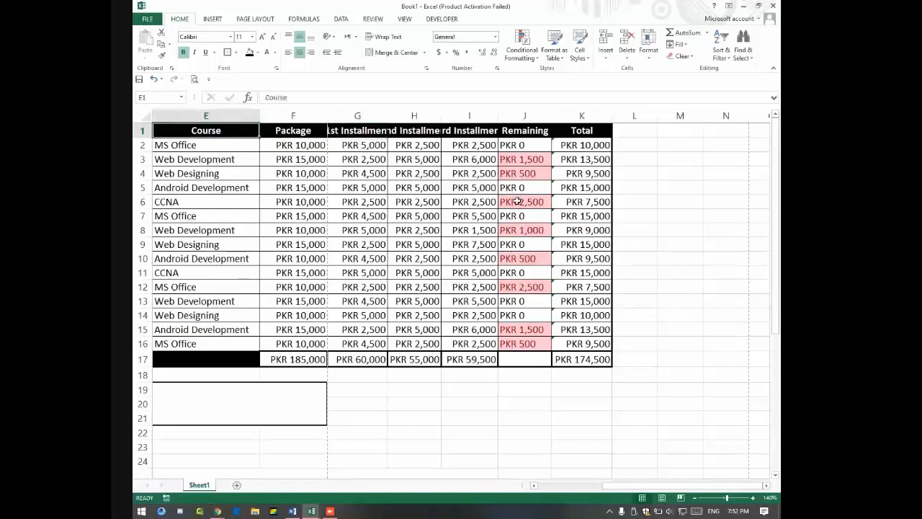
pyautogui.press('Left')
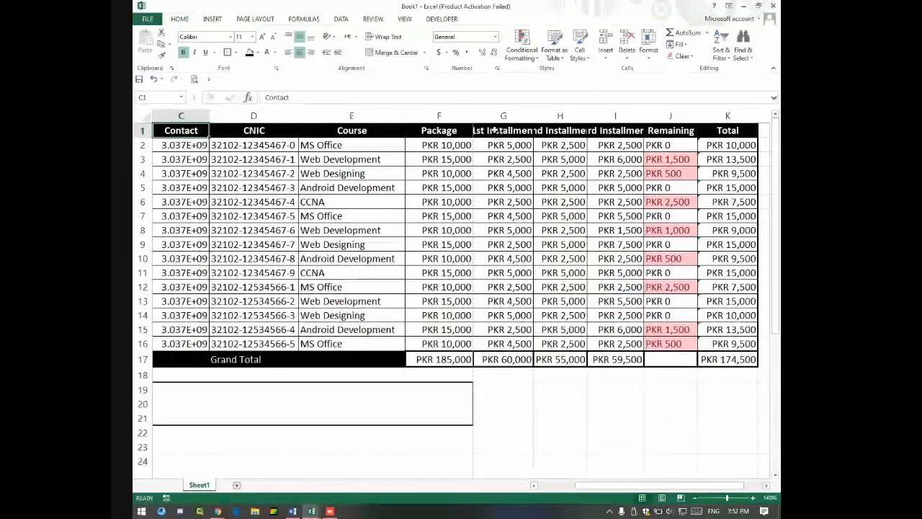
# Step: Wrap the header row text onto two lines and select the whole fee table
pyautogui.moveTo(500, 135); pyautogui.dragTo(633, 132)
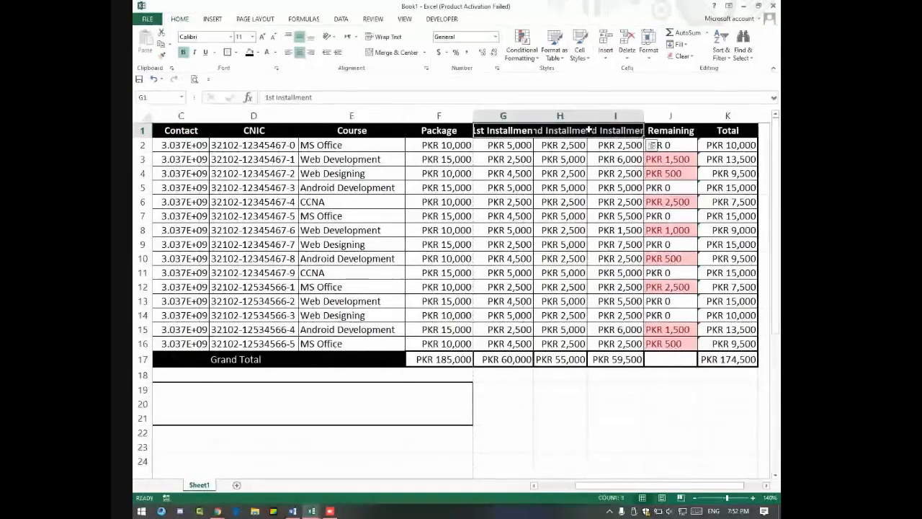
pyautogui.click(142, 131)
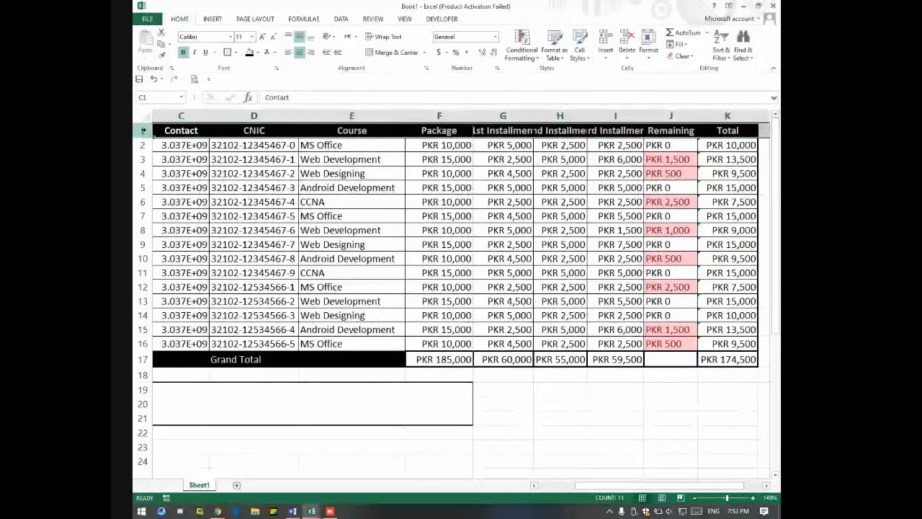
pyautogui.click(380, 37)
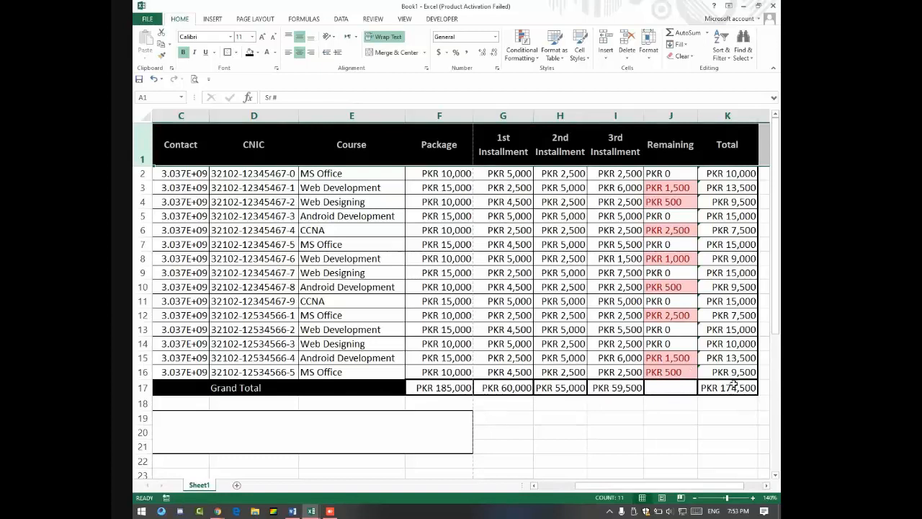
pyautogui.moveTo(732, 387); pyautogui.dragTo(149, 148)
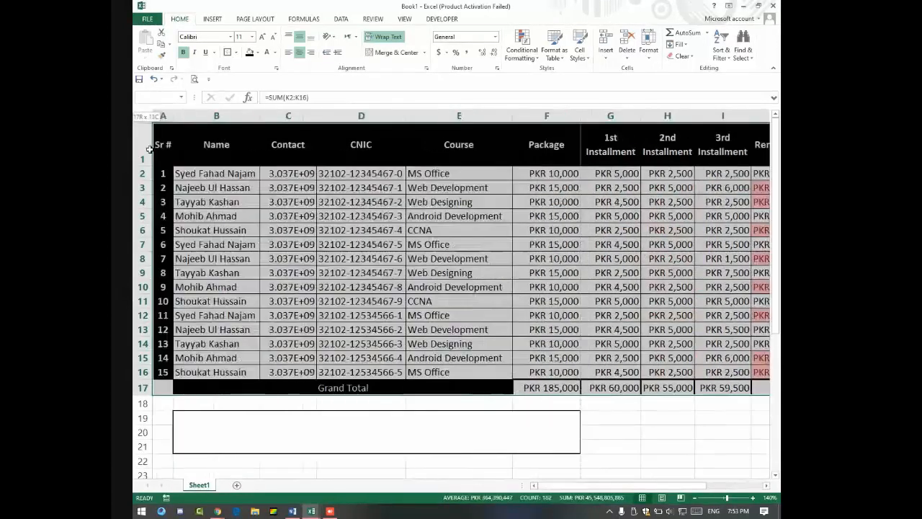
# Step: Set the page to Narrow margins and A4 paper size
pyautogui.hotkey('ctrl', 'p')
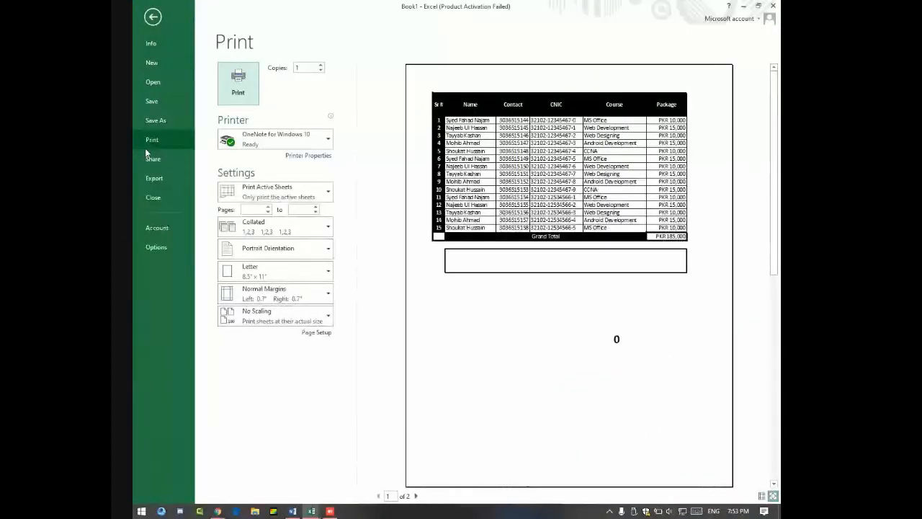
pyautogui.press('Escape')
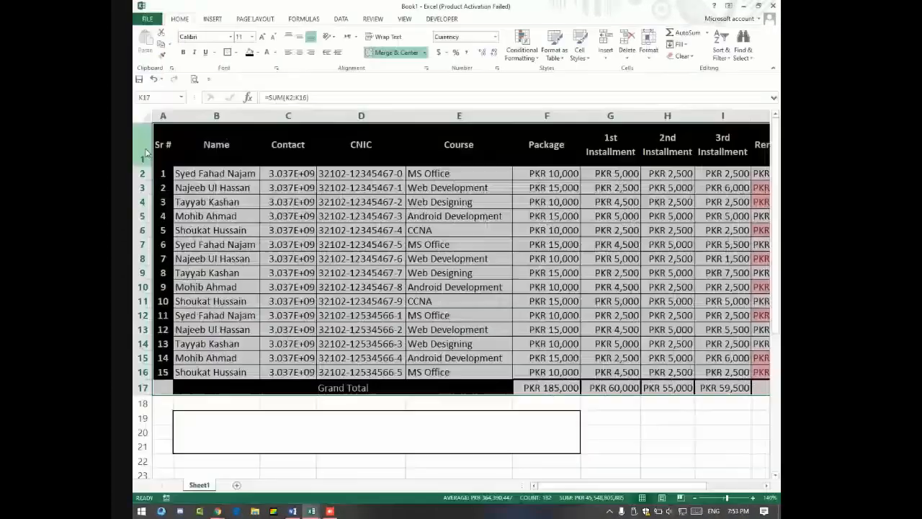
pyautogui.click(257, 19)
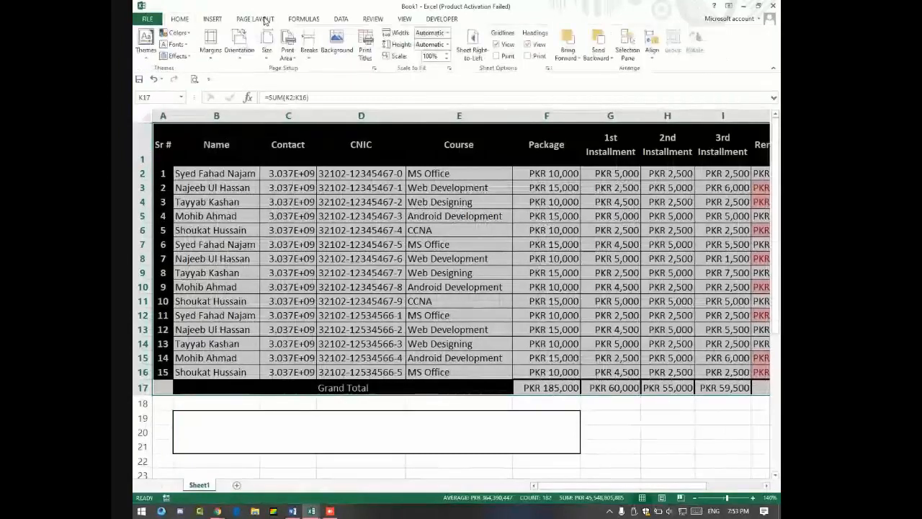
pyautogui.click(213, 41)
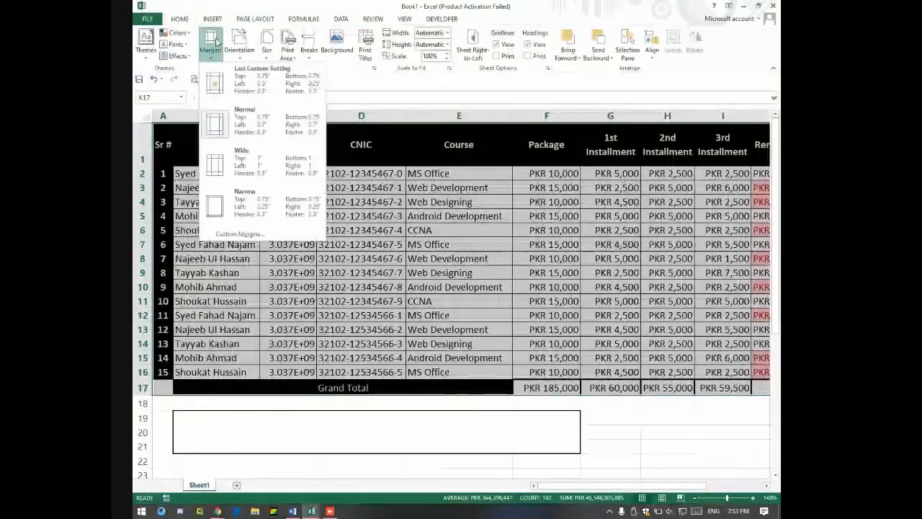
pyautogui.click(268, 213)
pyautogui.click(288, 49)
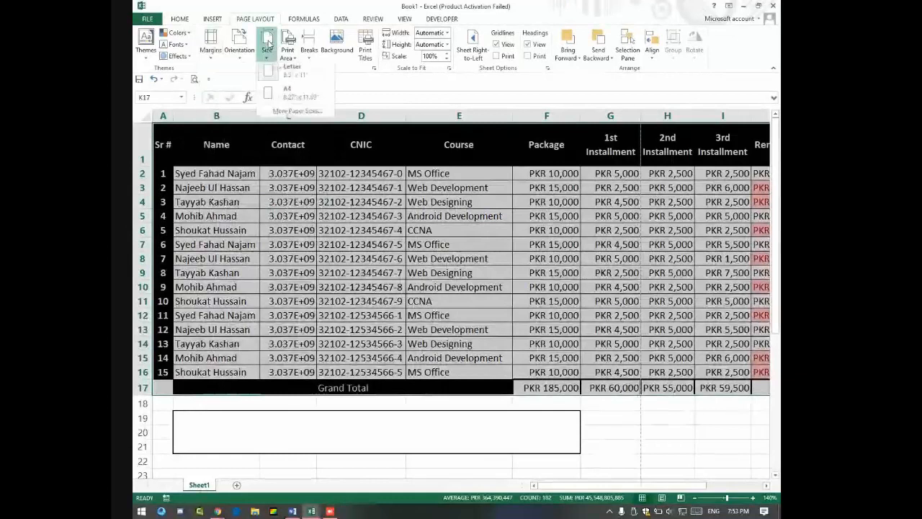
pyautogui.click(291, 94)
# Step: Preview the new layout and set printing to the selected table only
pyautogui.hotkey('ctrl', 'p')
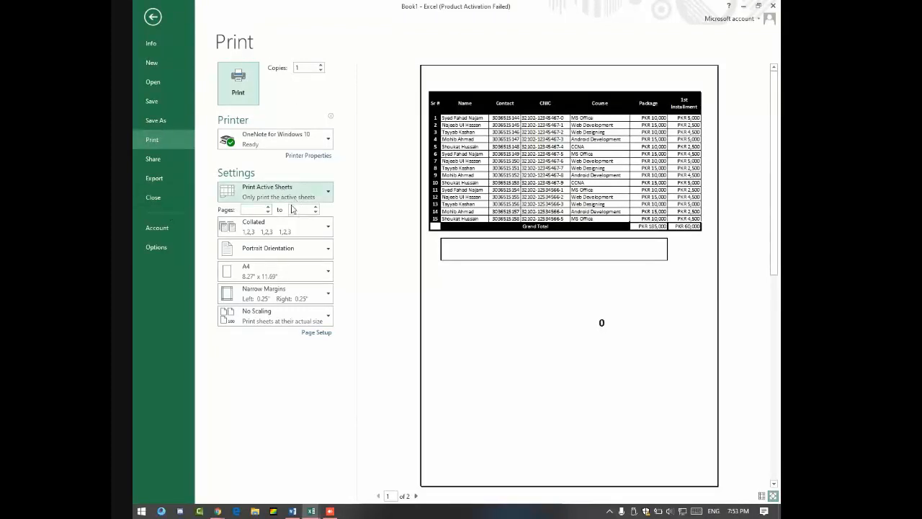
pyautogui.press('Escape')
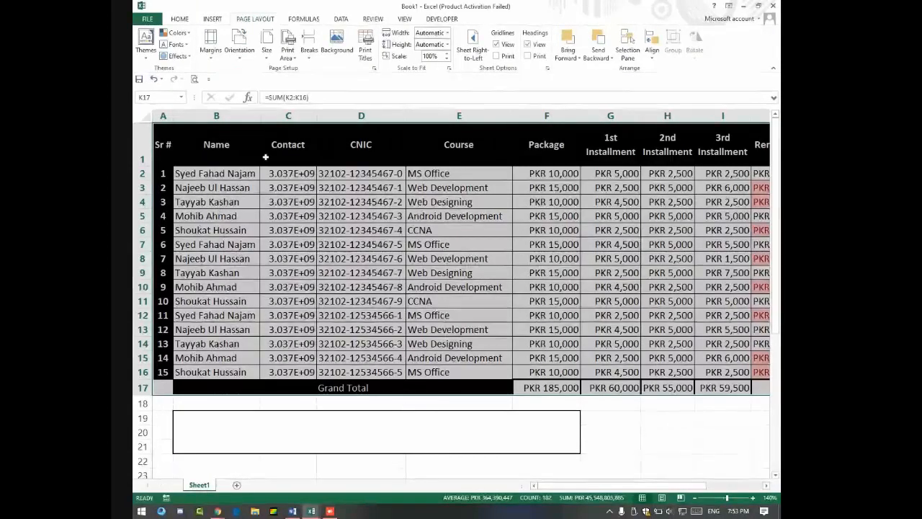
pyautogui.hotkey('ctrl', 'p')
pyautogui.click(266, 191)
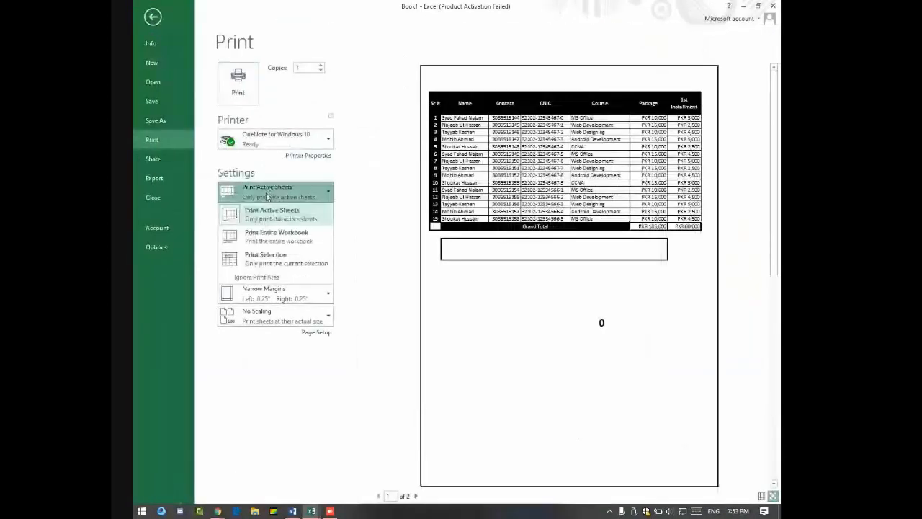
pyautogui.press('Escape')
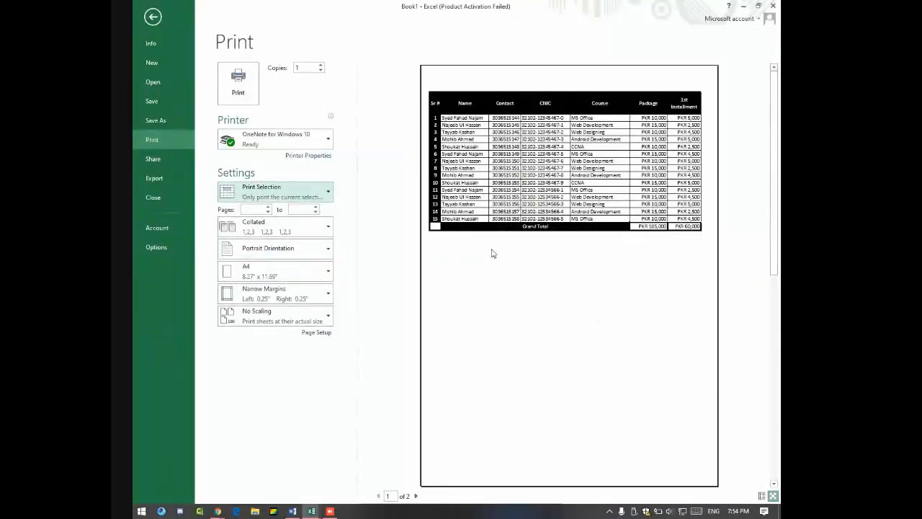
pyautogui.press('Escape')
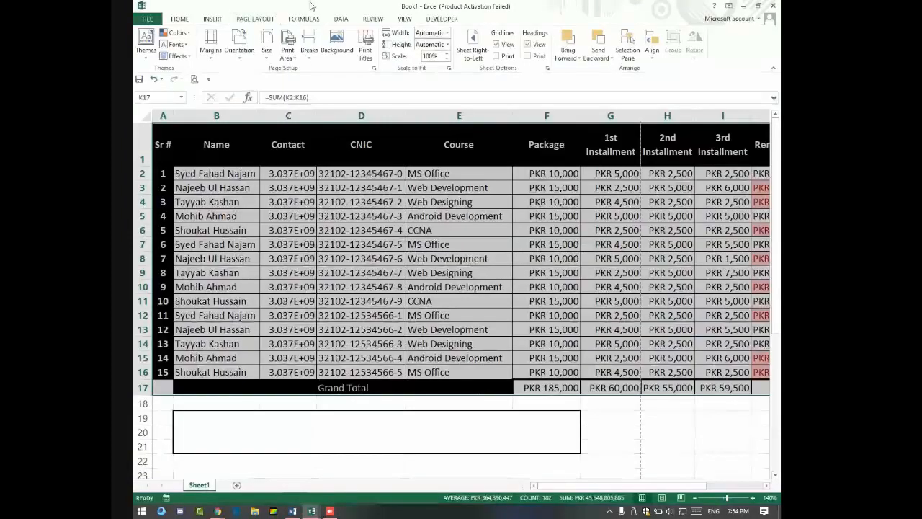
# Step: Scale the printout to 1 page wide and check the one-page preview
pyautogui.click(445, 33)
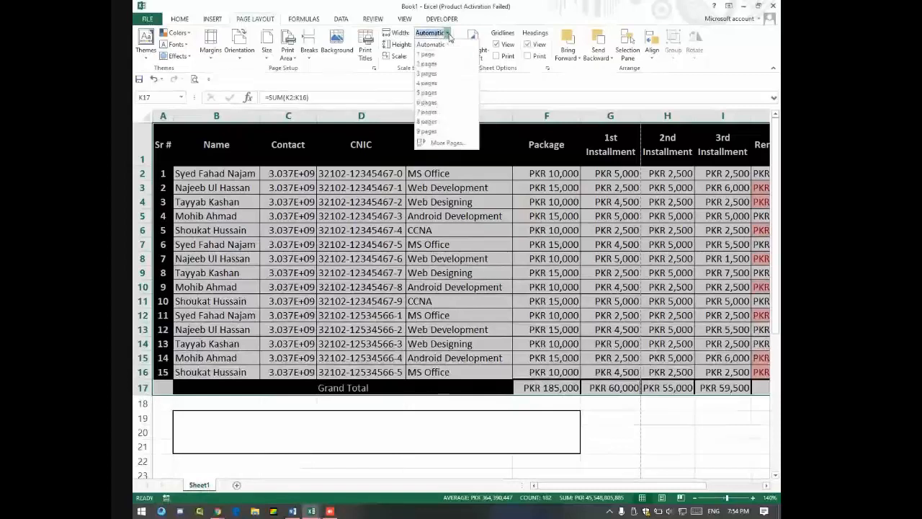
pyautogui.click(431, 54)
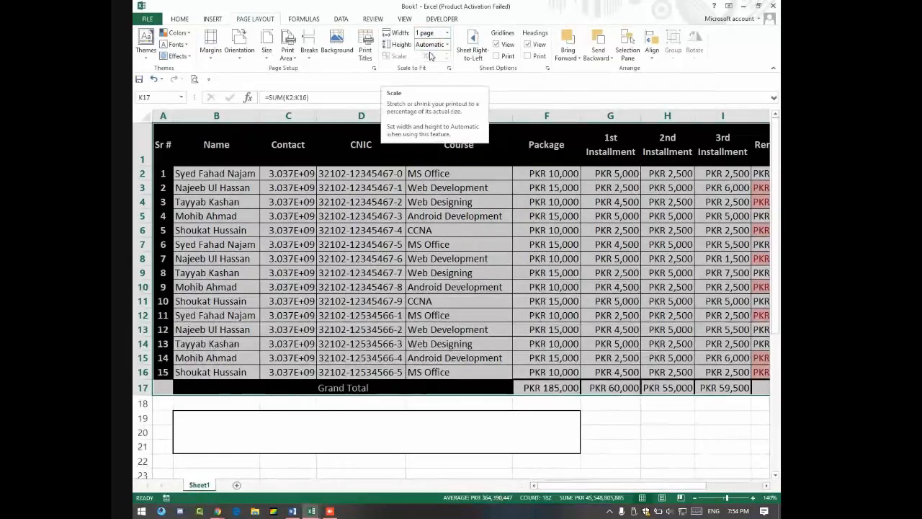
pyautogui.hotkey('ctrl', 'p')
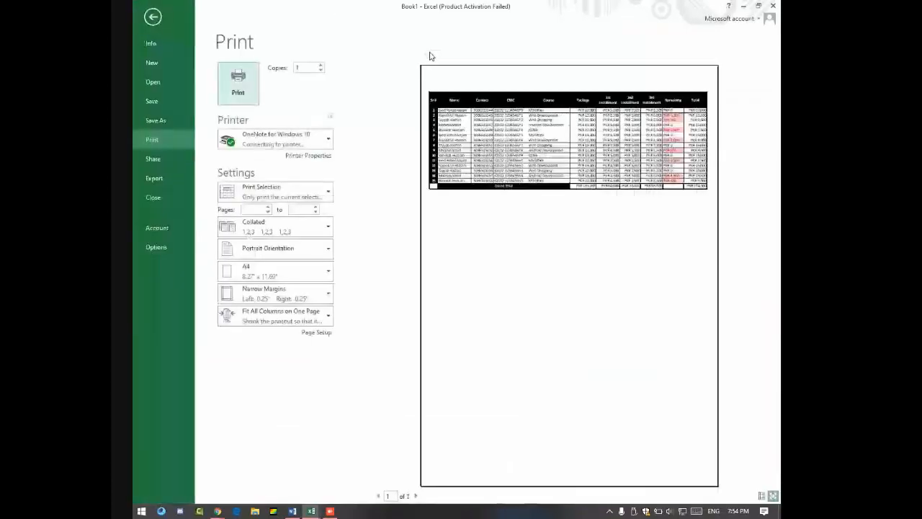
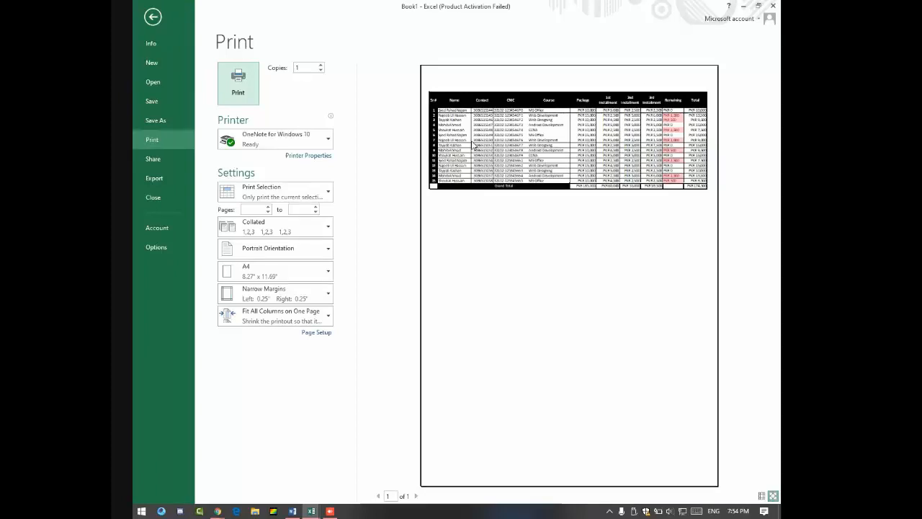
# Step: Close the print preview and switch to the FINAL PRACTICE workbook
pyautogui.press('Escape')
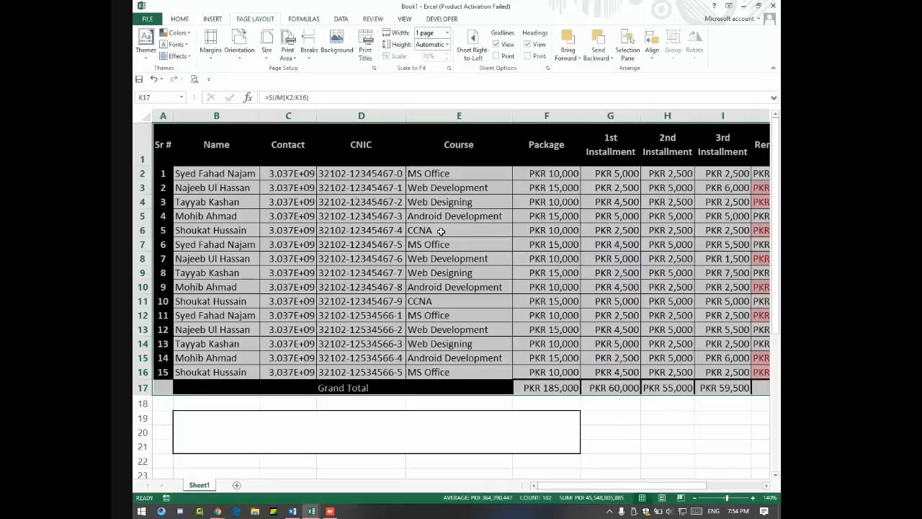
pyautogui.hotkey('alt', 'Tab')
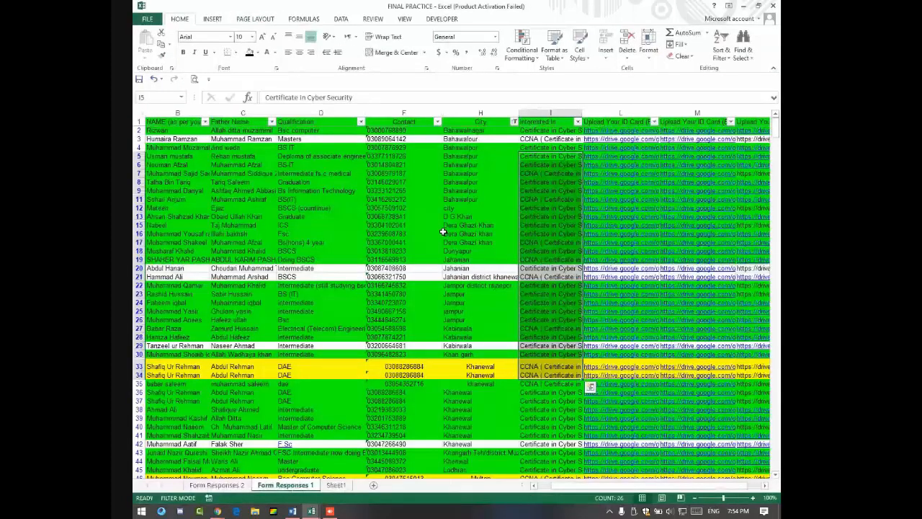
# Step: Clear the City filter by selecting all cities so every row shows
pyautogui.click(475, 327)
pyautogui.click(513, 121)
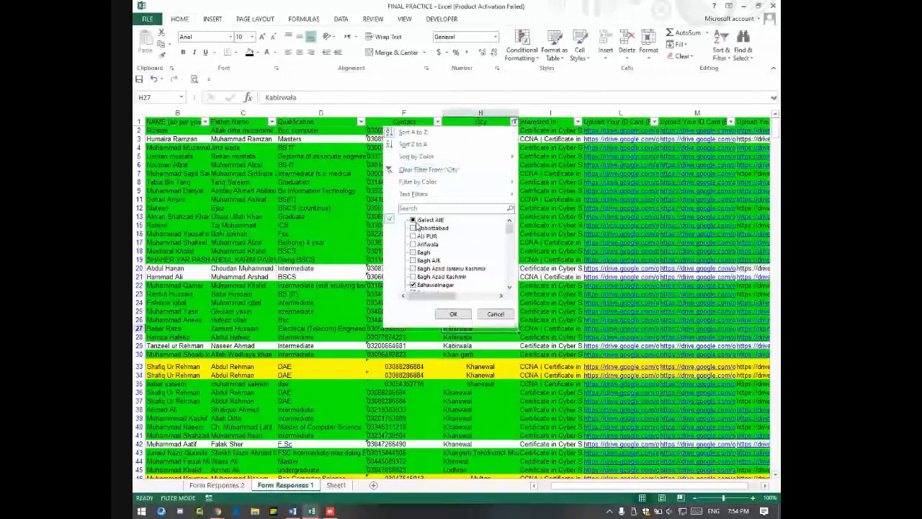
pyautogui.click(413, 219)
pyautogui.click(453, 313)
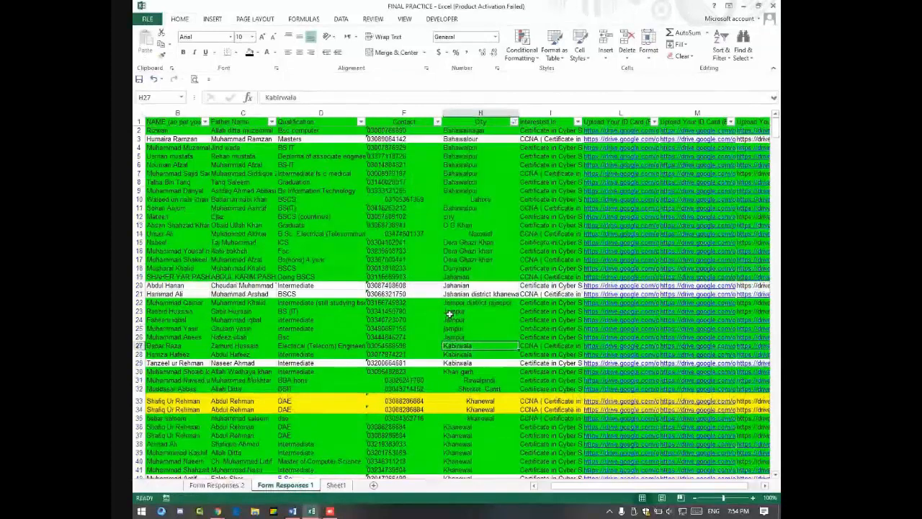
pyautogui.scroll(-20, 449, 309)
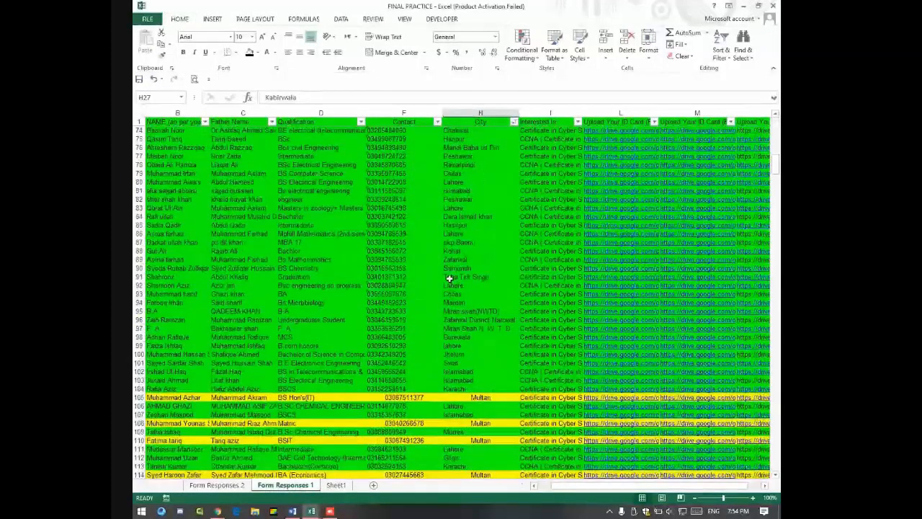
pyautogui.scroll(-20, 450, 279)
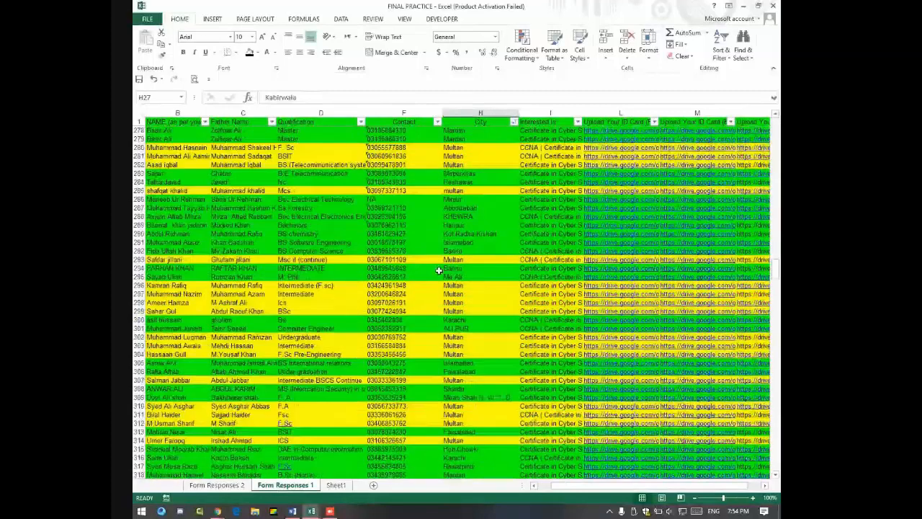
pyautogui.scroll(-20, 439, 270)
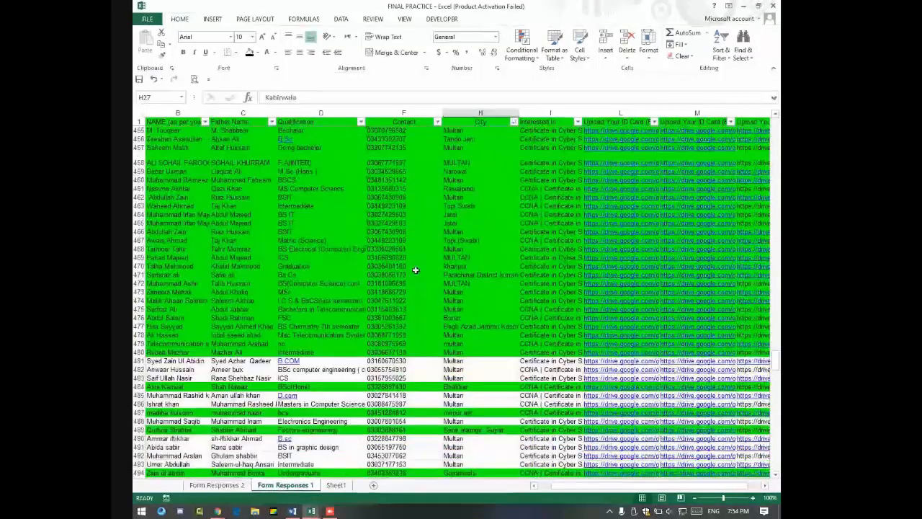
pyautogui.scroll(-20, 416, 270)
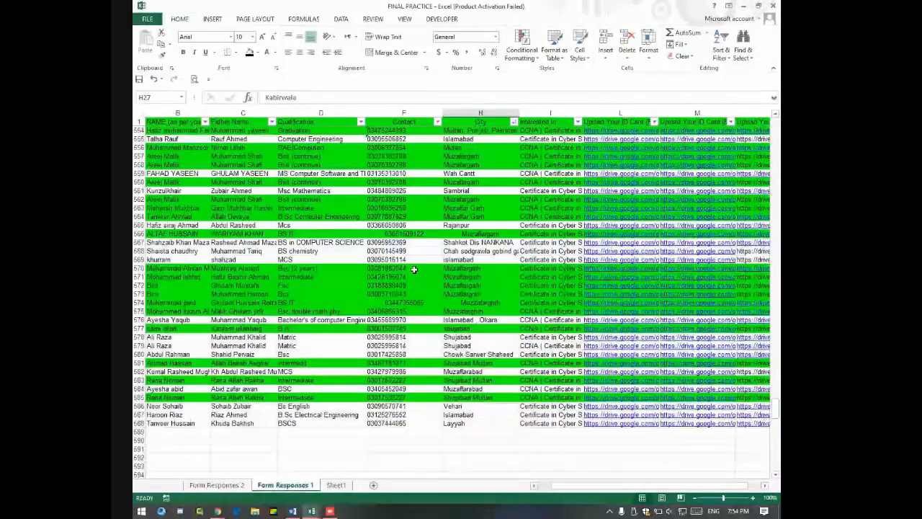
pyautogui.scroll(-10, 414, 268)
# Step: Scale the sheet to 1 page wide by 1 page tall and check the preview
pyautogui.hotkey('ctrl', 'p')
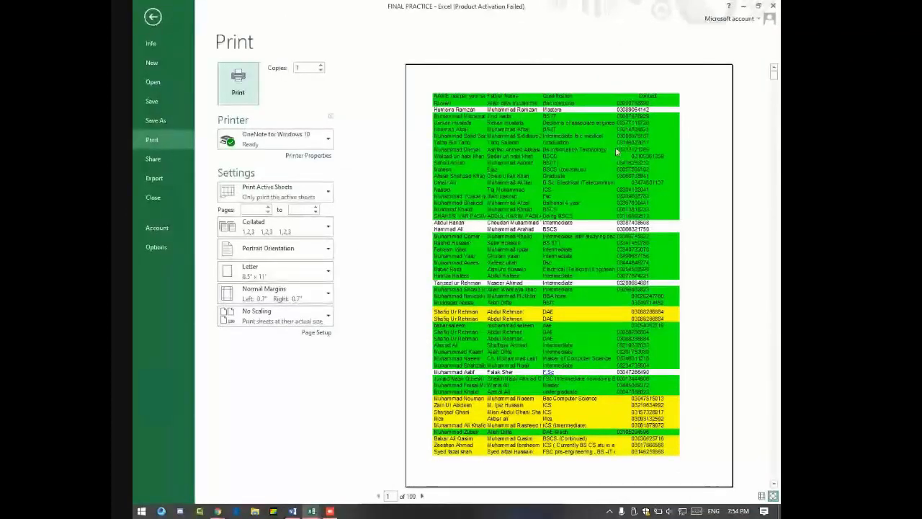
pyautogui.press('Escape')
pyautogui.click(256, 19)
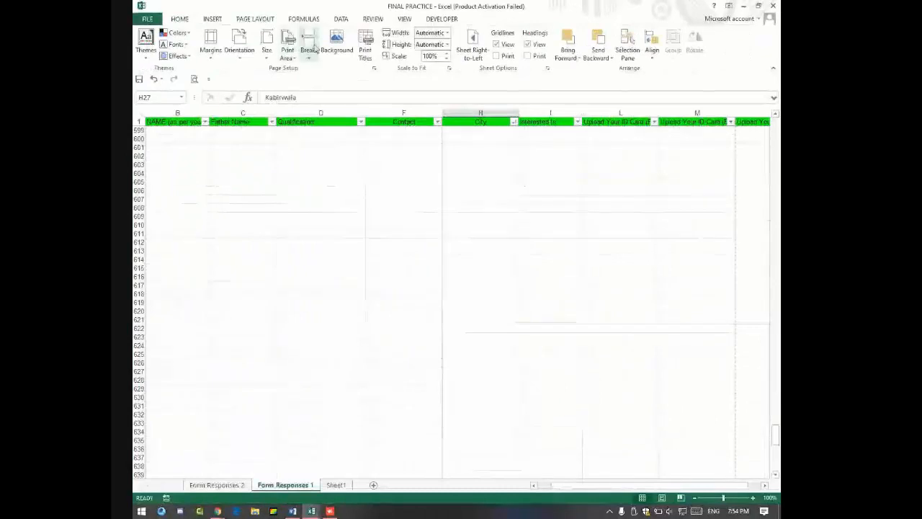
pyautogui.click(447, 33)
pyautogui.click(440, 41)
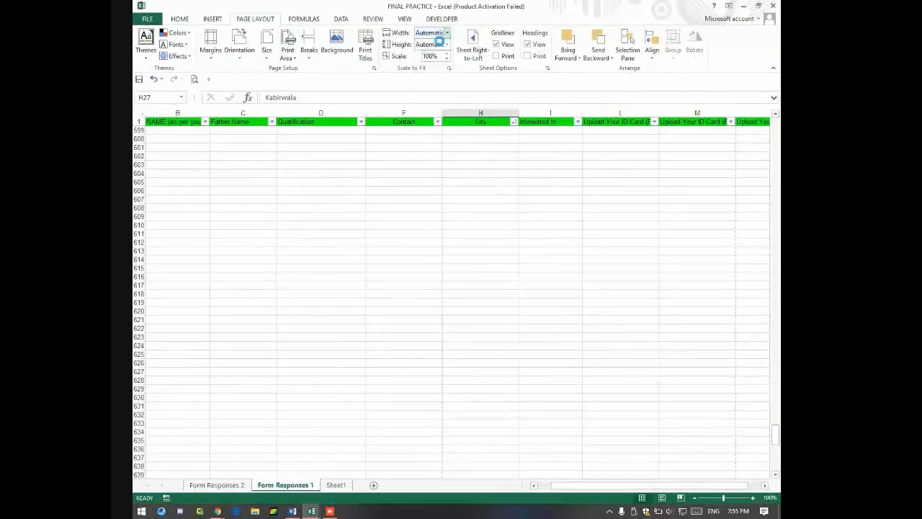
pyautogui.click(447, 44)
pyautogui.click(440, 65)
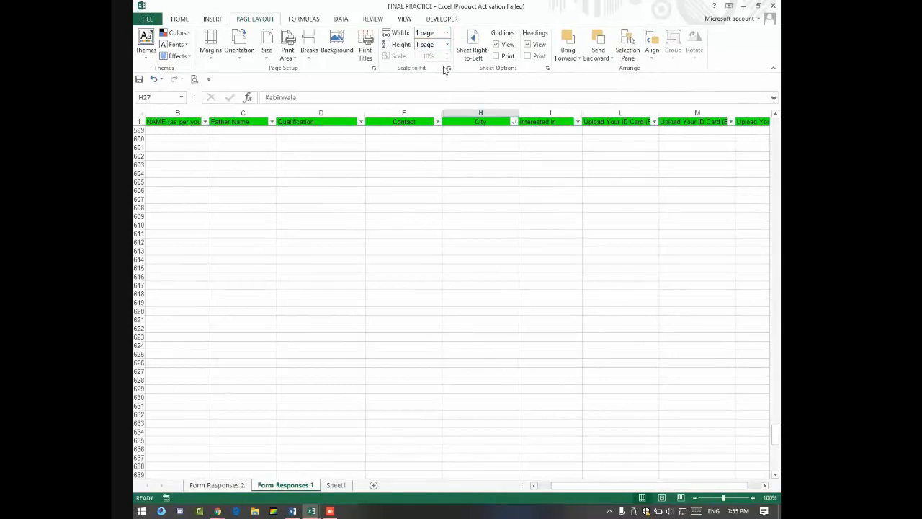
pyautogui.hotkey('ctrl', 'p')
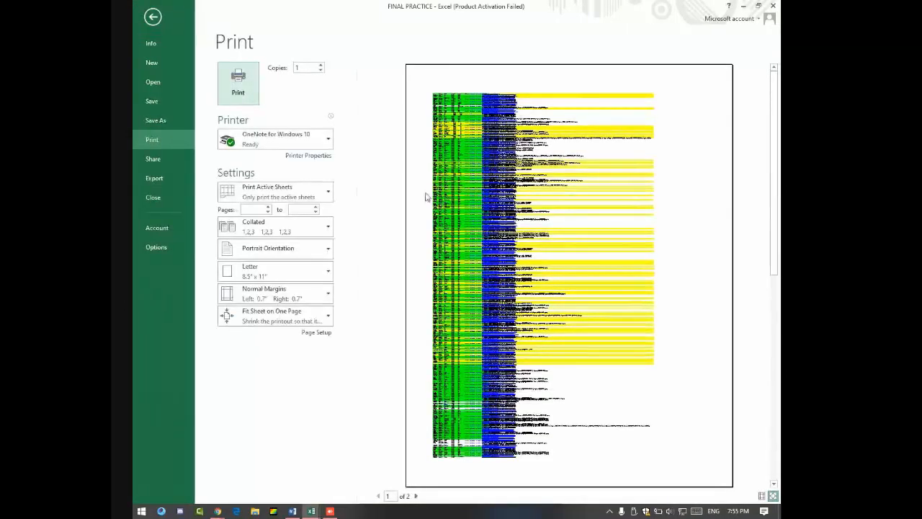
pyautogui.click(478, 213)
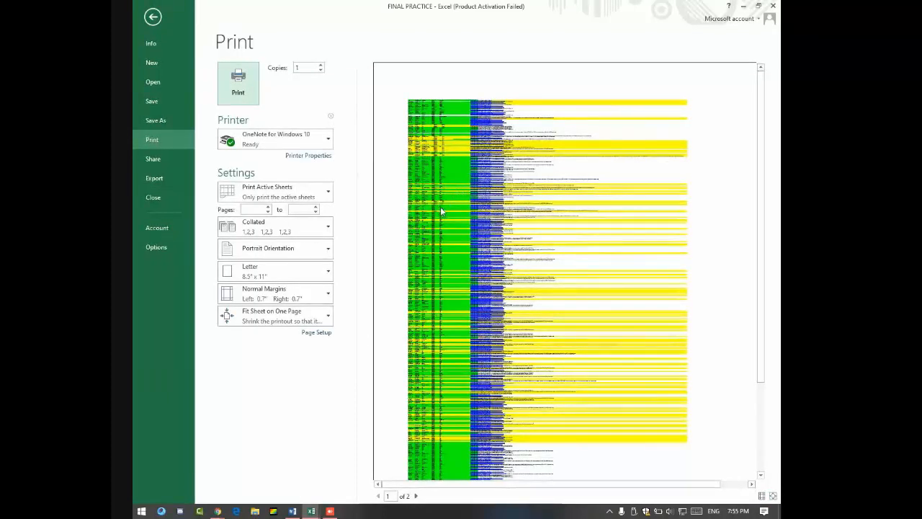
pyautogui.press('Escape')
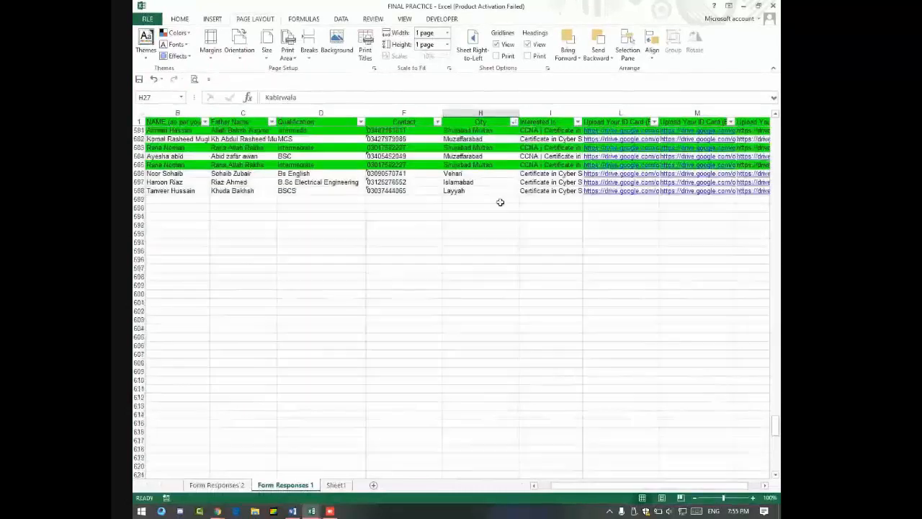
# Step: Hide columns L to N and the Interested In column
pyautogui.scroll(3, 561, 212)
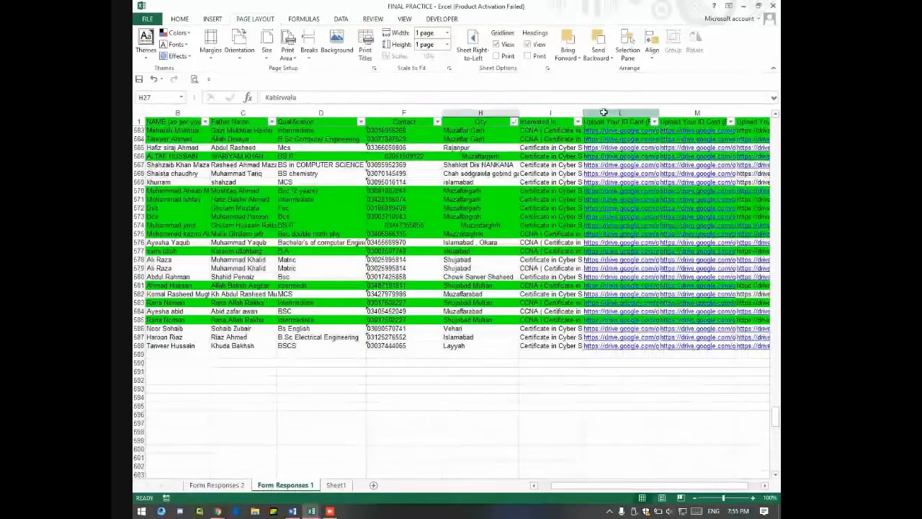
pyautogui.click(603, 113)
pyautogui.moveTo(652, 113); pyautogui.dragTo(720, 113)
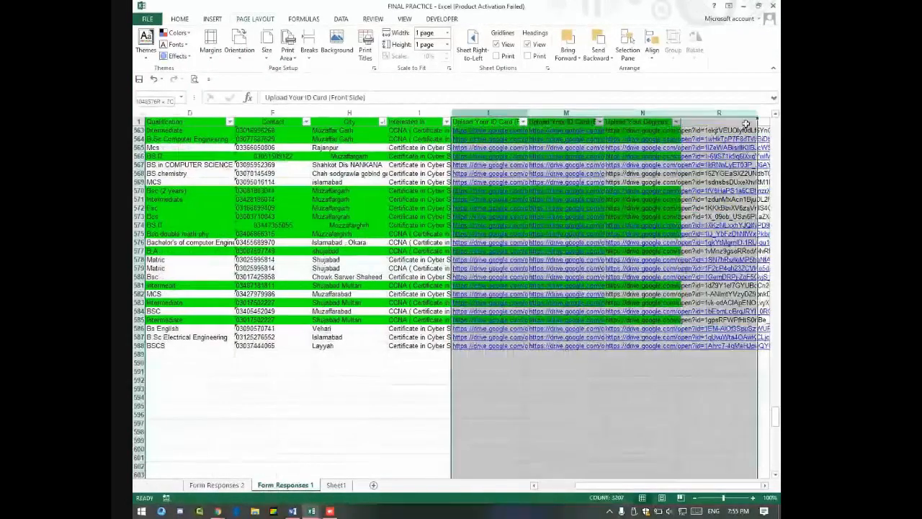
pyautogui.rightClick(508, 118)
pyautogui.click(536, 247)
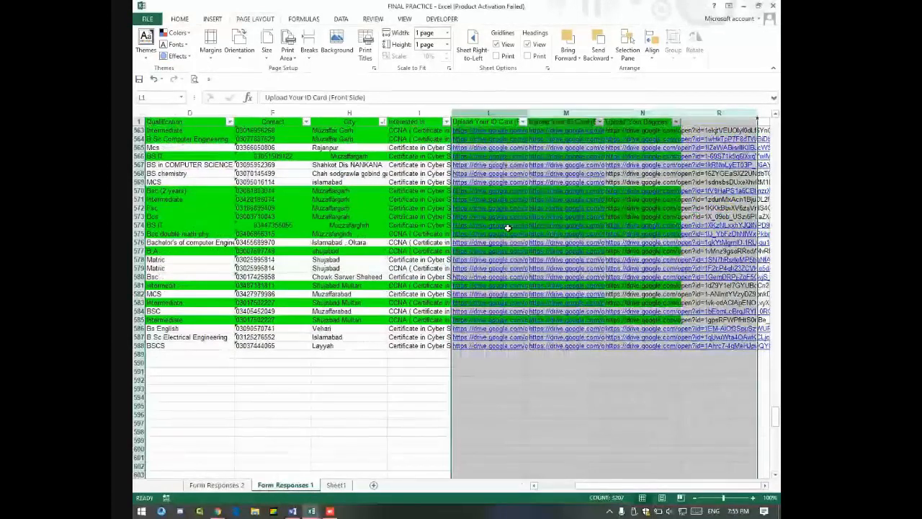
pyautogui.rightClick(418, 116)
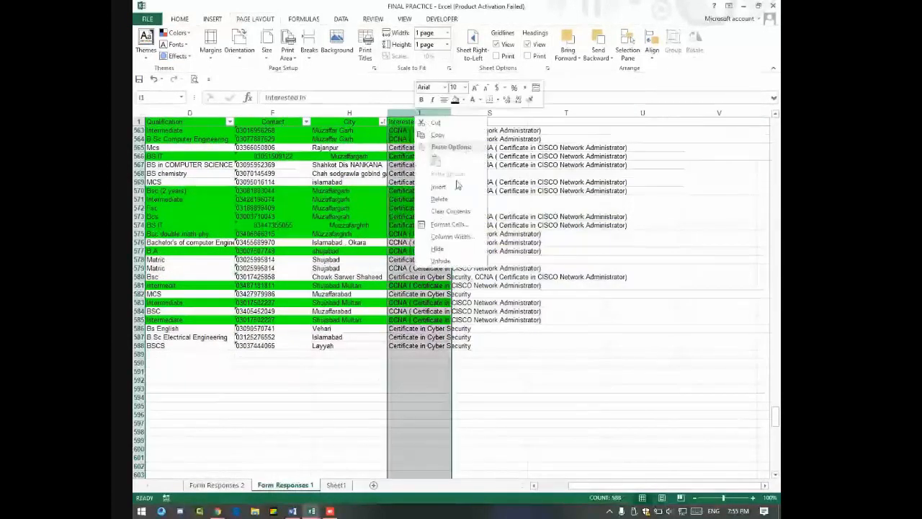
pyautogui.click(438, 248)
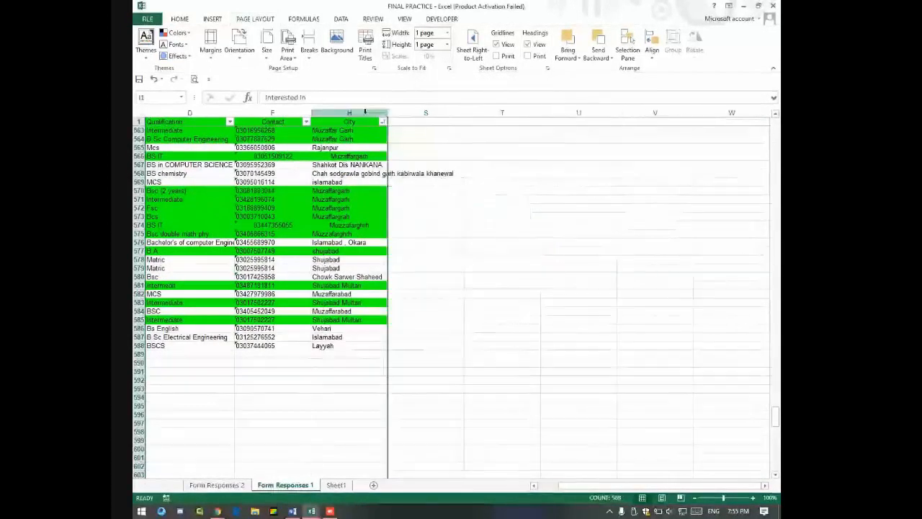
# Step: Select columns A through H and set printing to Print Selection
pyautogui.click(314, 117)
pyautogui.moveTo(311, 118); pyautogui.dragTo(134, 98)
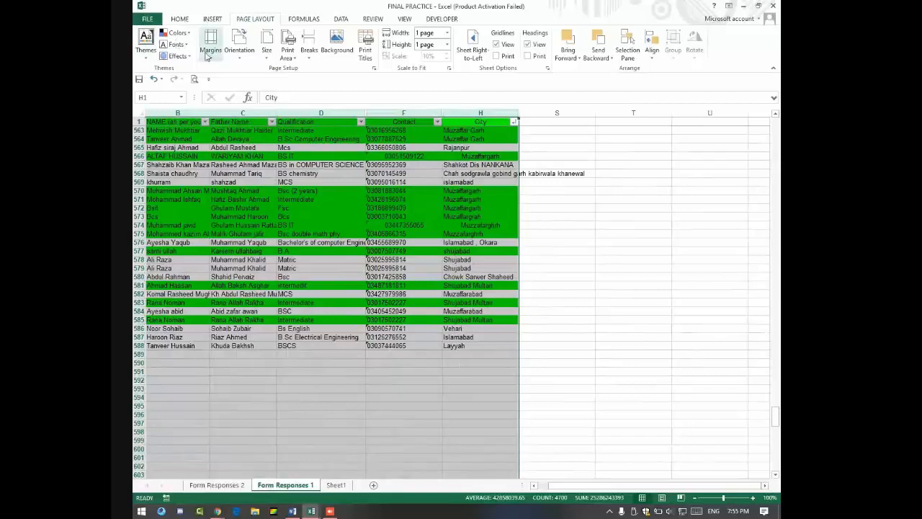
pyautogui.scroll(-10, 339, 196)
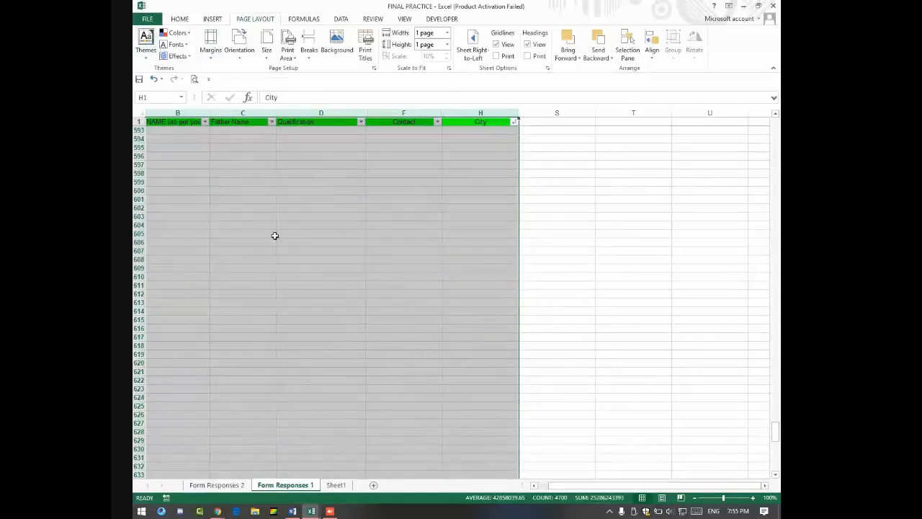
pyautogui.hotkey('ctrl', 'p')
pyautogui.click(295, 190)
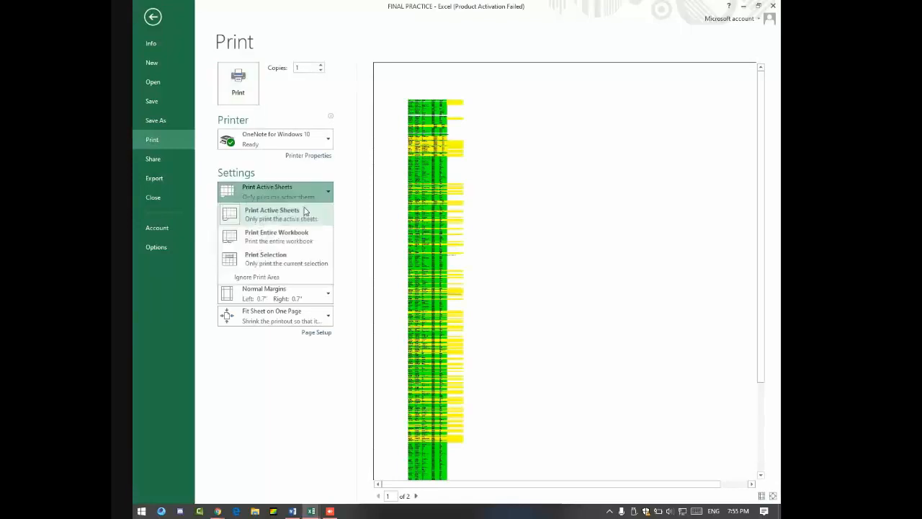
pyautogui.click(298, 264)
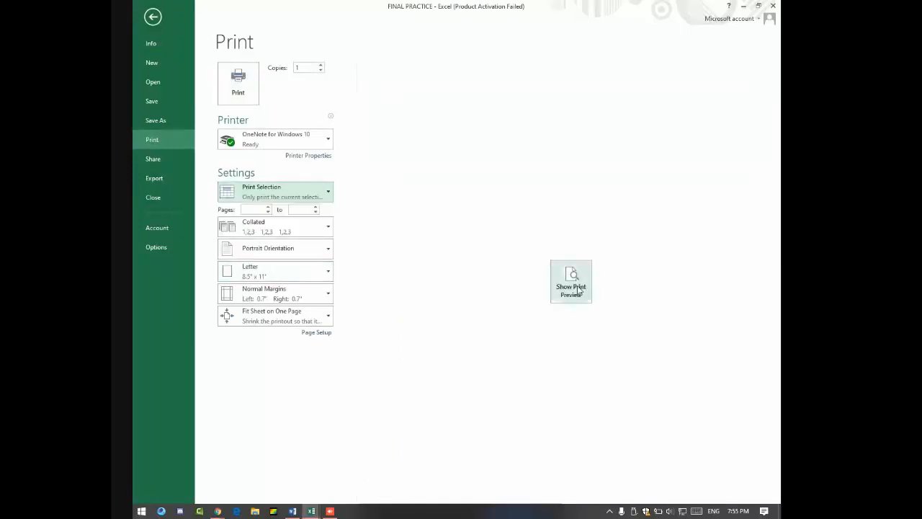
pyautogui.scroll(-1, 436, 187)
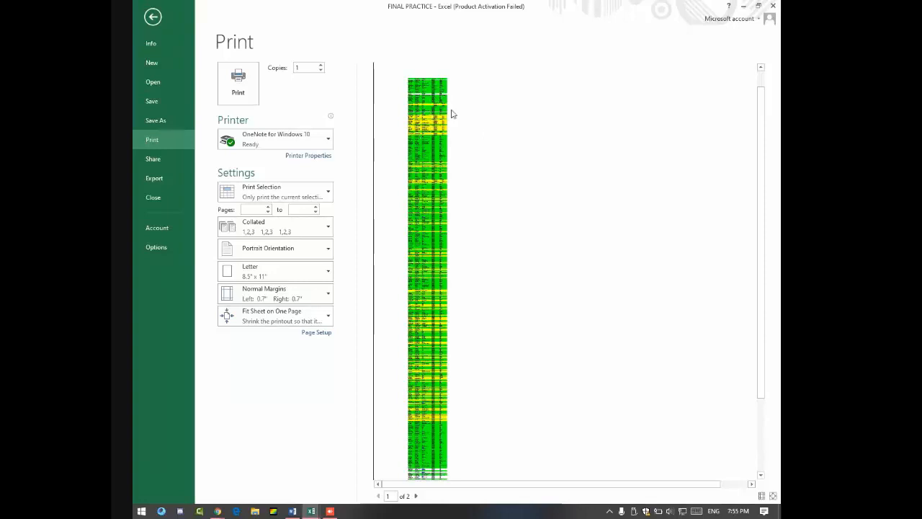
pyautogui.press('Escape')
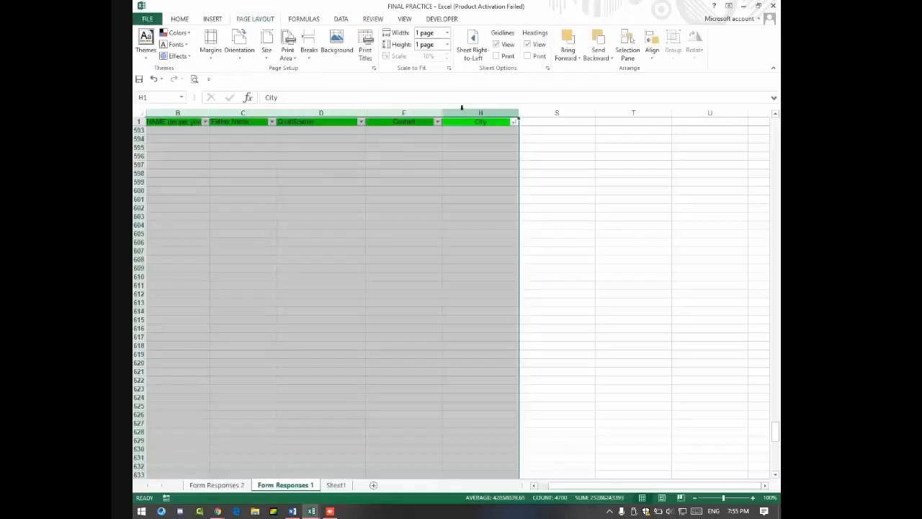
# Step: Look through the Form Responses 2 and Sheet1 tabs, ending on Form Responses 1
pyautogui.scroll(-12, 492, 160)
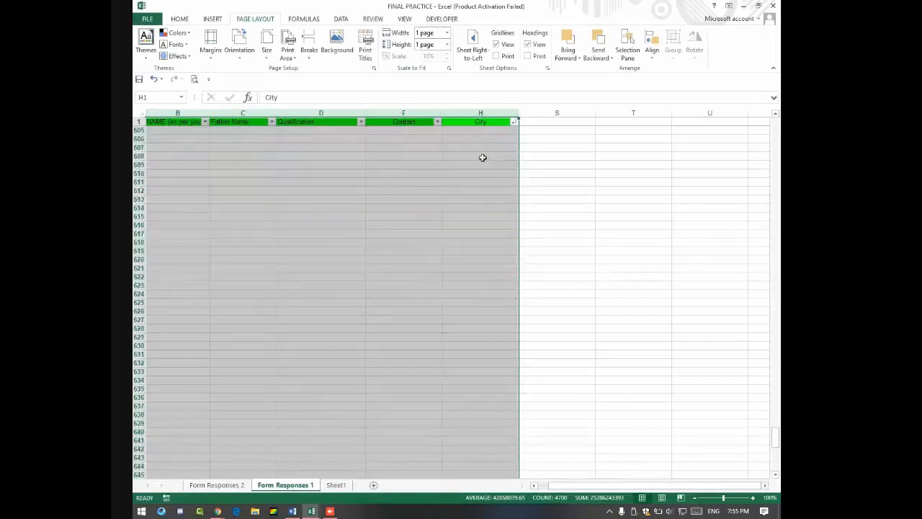
pyautogui.click(216, 485)
pyautogui.click(285, 484)
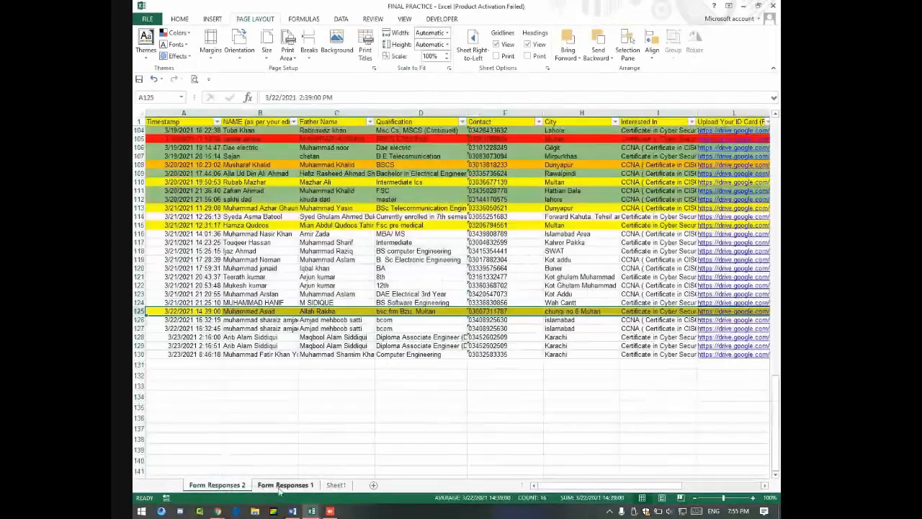
pyautogui.click(335, 484)
pyautogui.click(286, 485)
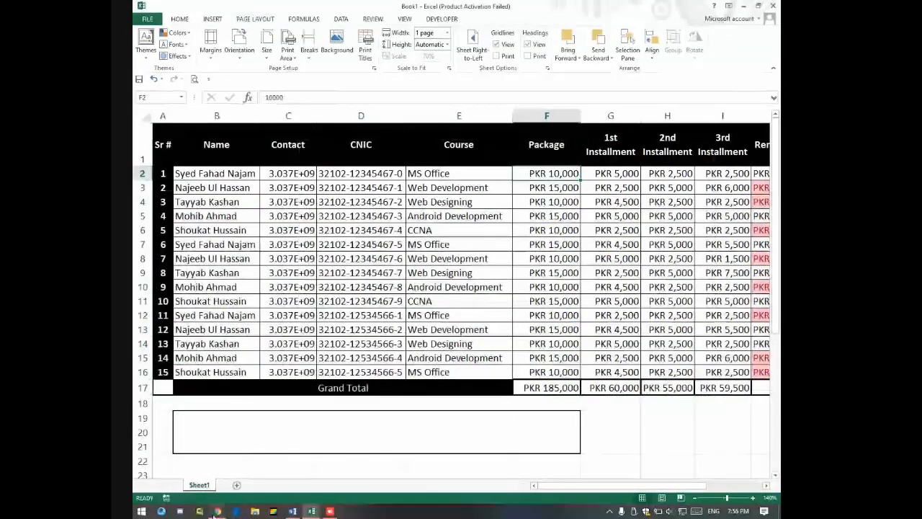
# Step: Delete the old Remaining column
pyautogui.click(713, 173)
pyautogui.press('Right')
pyautogui.press('Right')
pyautogui.press('Right')
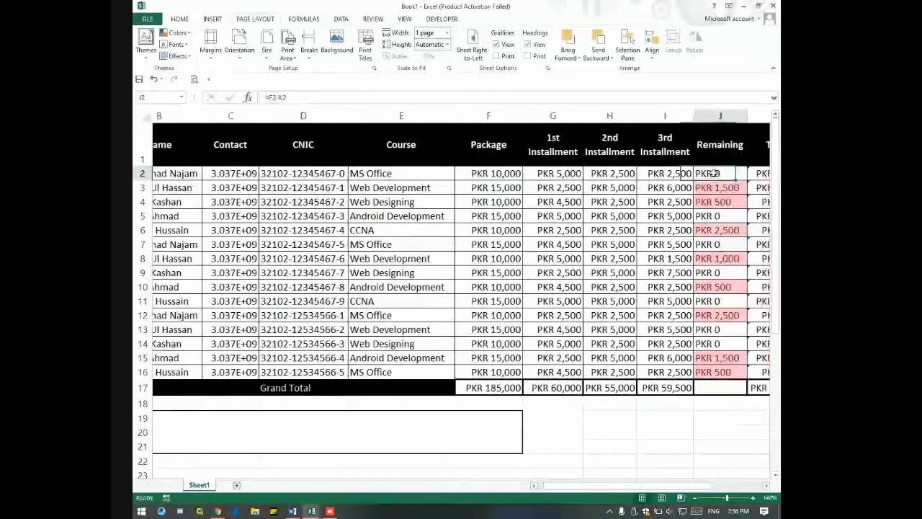
pyautogui.click(631, 115)
pyautogui.rightClick(634, 117)
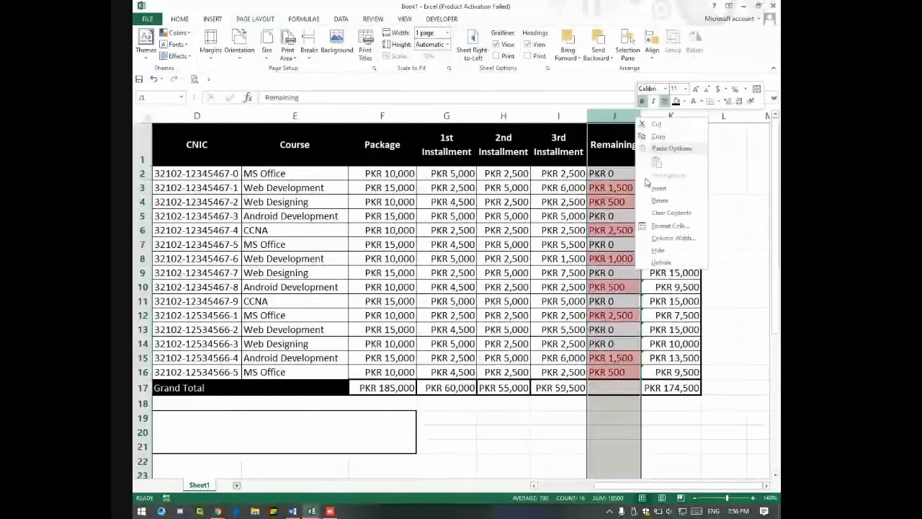
pyautogui.click(666, 202)
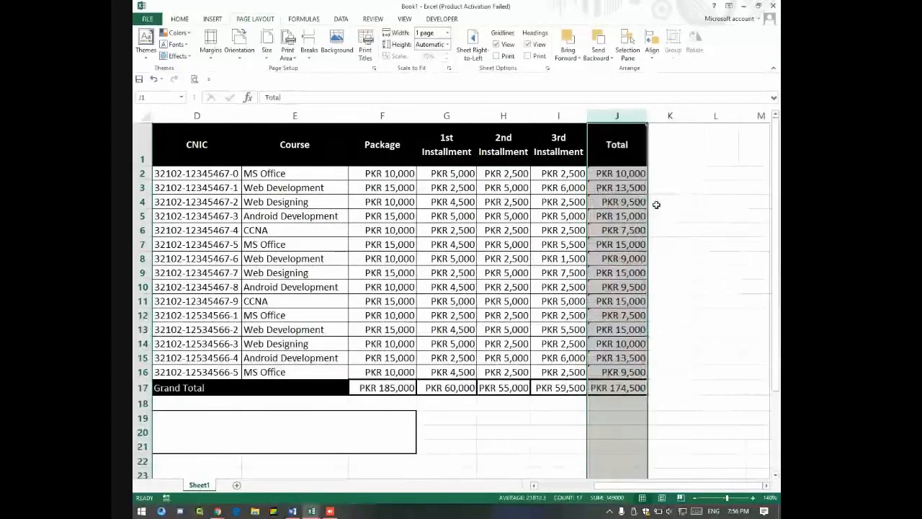
pyautogui.click(698, 242)
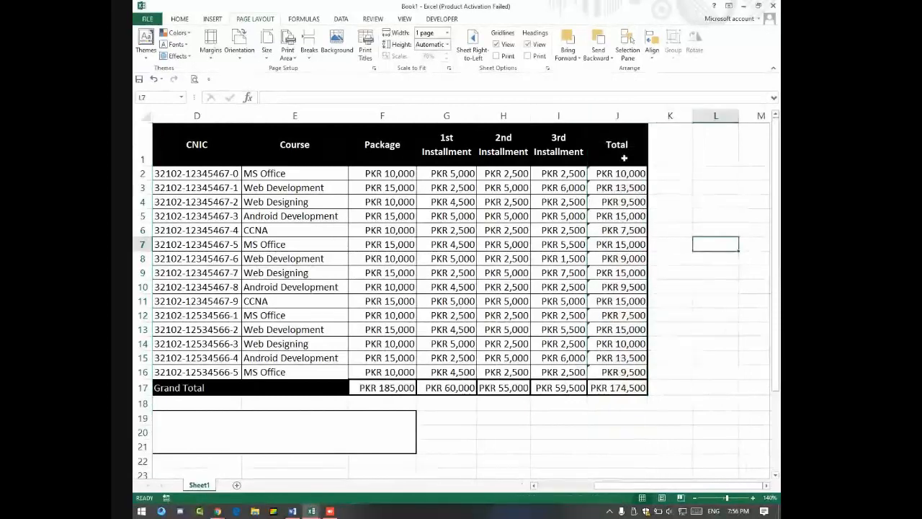
# Step: Insert a new column J before Total with the header 'Remaining'
pyautogui.click(599, 115)
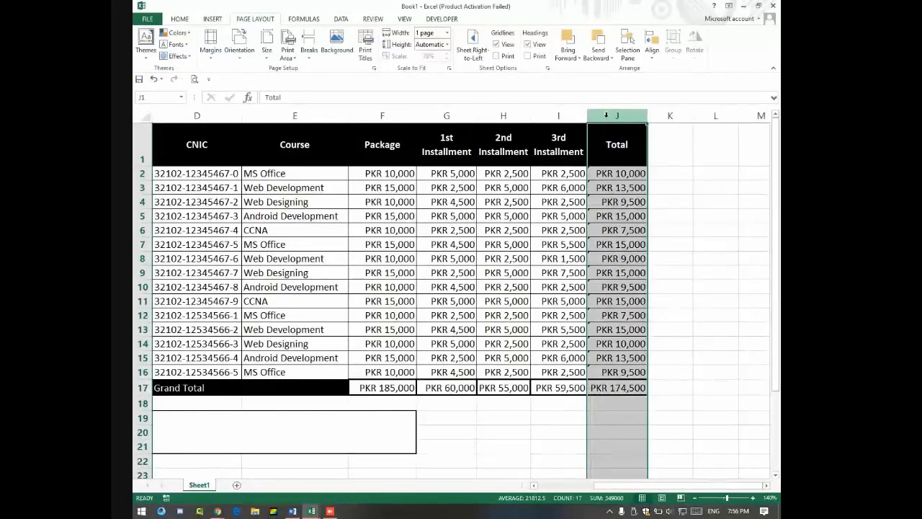
pyautogui.rightClick(606, 115)
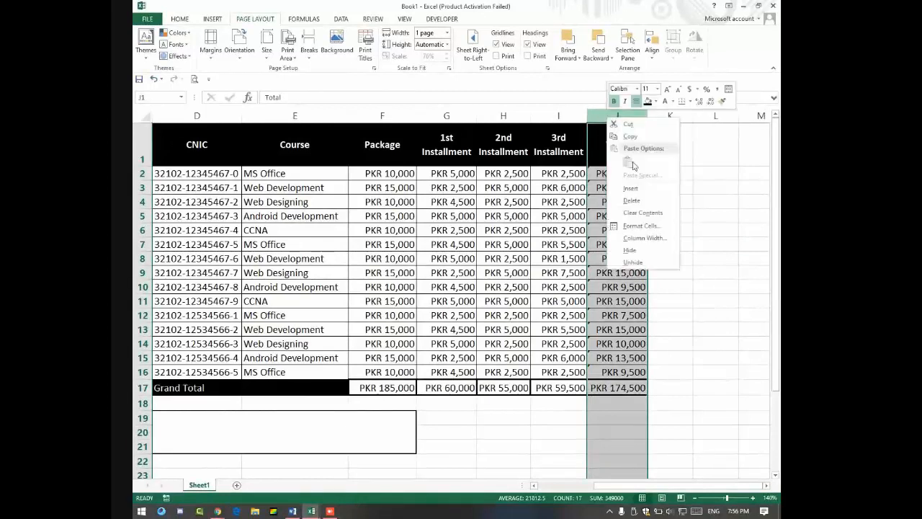
pyautogui.click(632, 190)
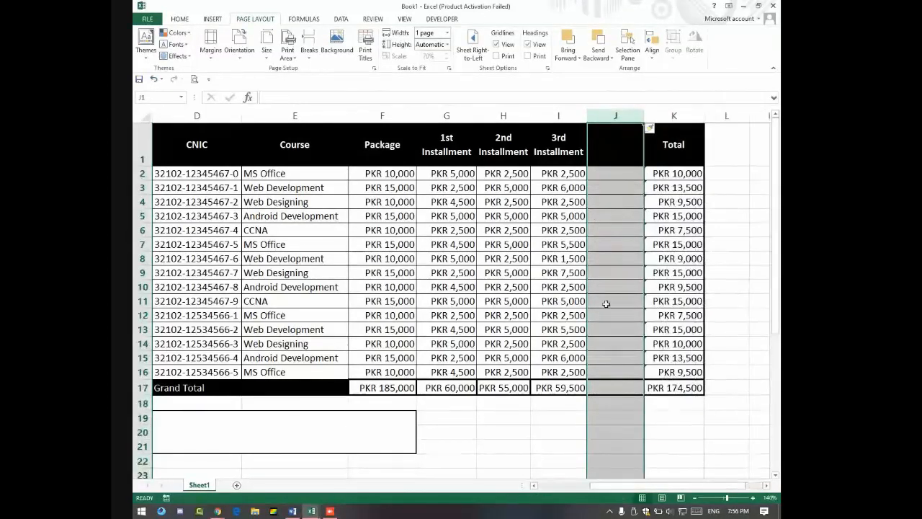
pyautogui.click(605, 140)
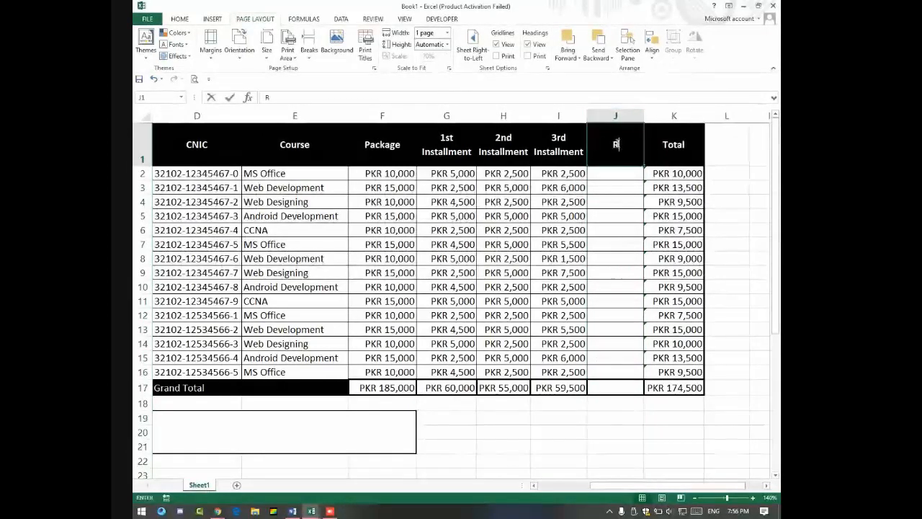
pyautogui.write('Remaining')
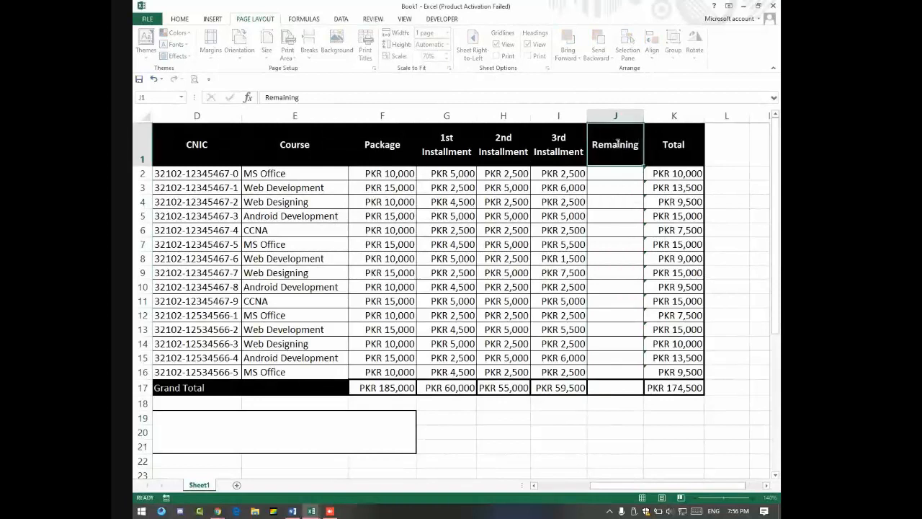
pyautogui.press('Return')
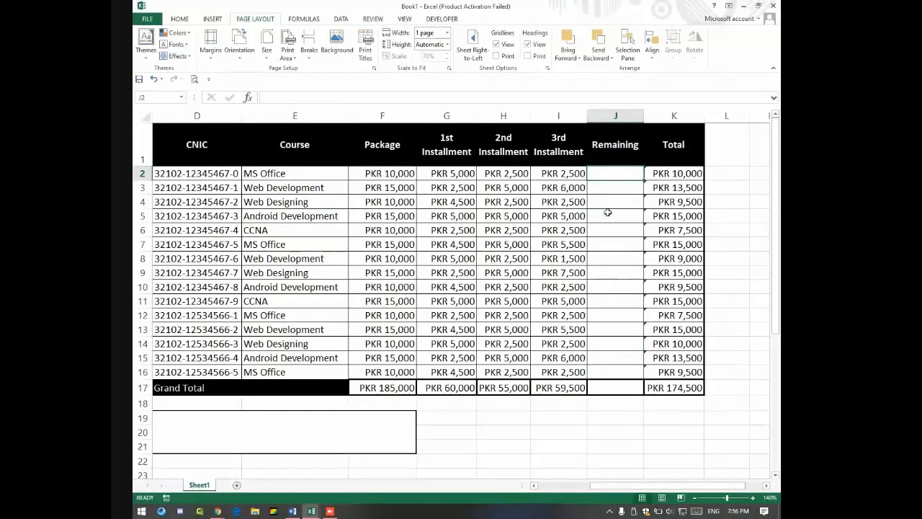
# Step: Enter =F2-K2 in J2, fill it down to row 16, then switch to Google Meet
pyautogui.click(382, 175)
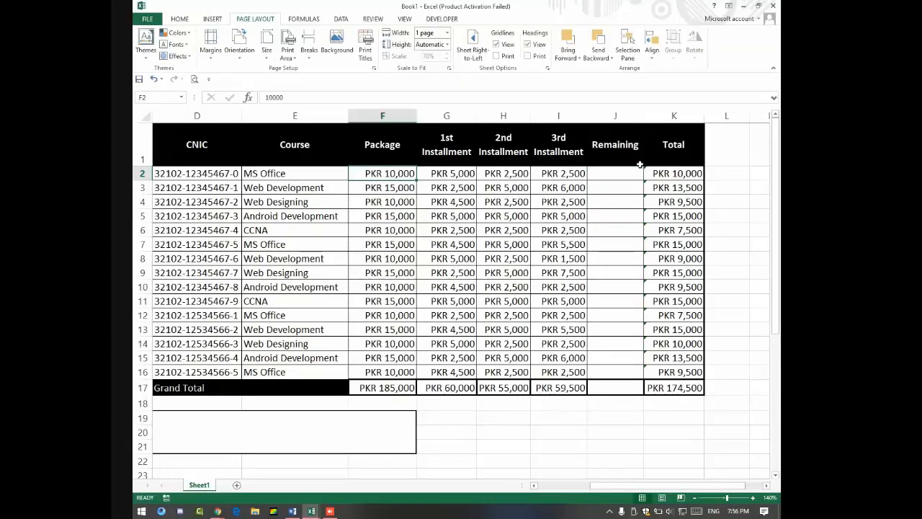
pyautogui.click(669, 173)
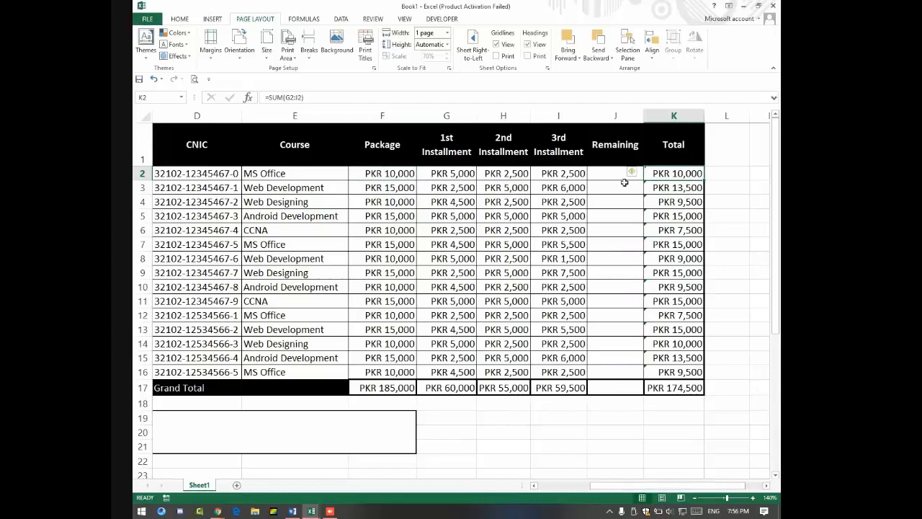
pyautogui.click(599, 174)
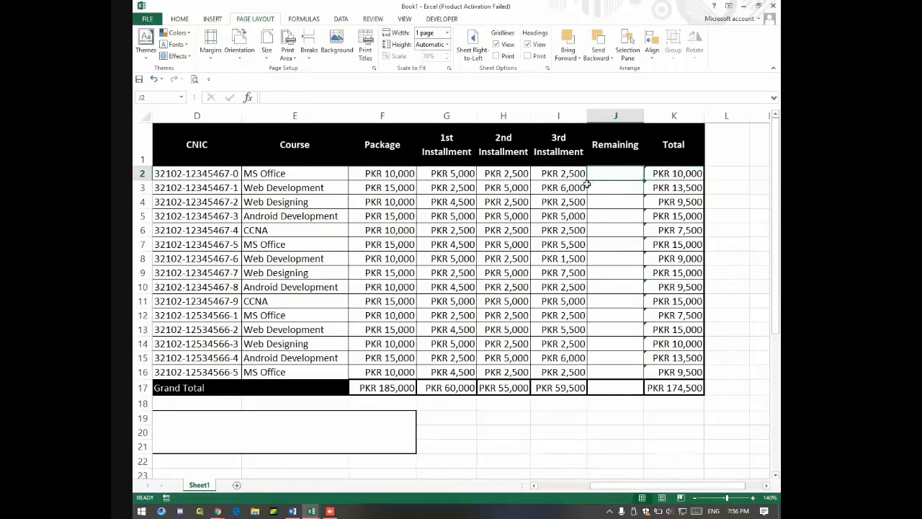
pyautogui.write('=')
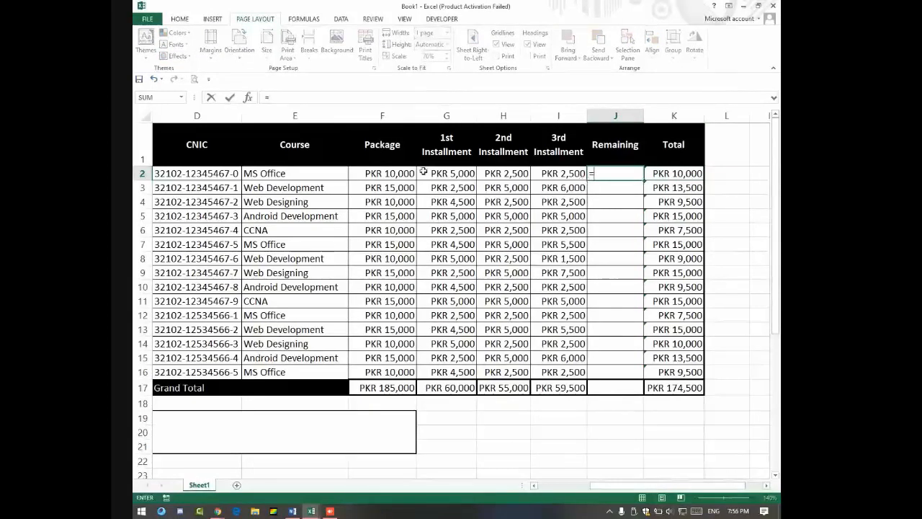
pyautogui.click(405, 174)
pyautogui.write('-')
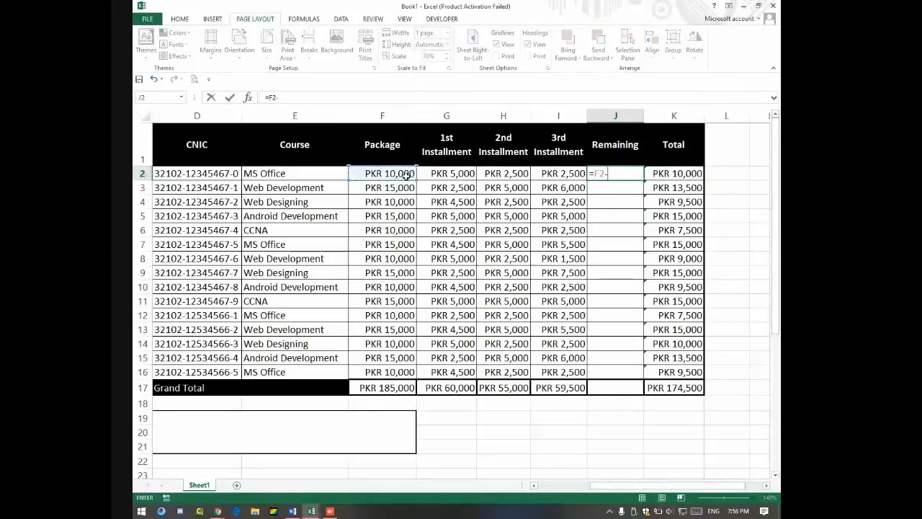
pyautogui.click(689, 174)
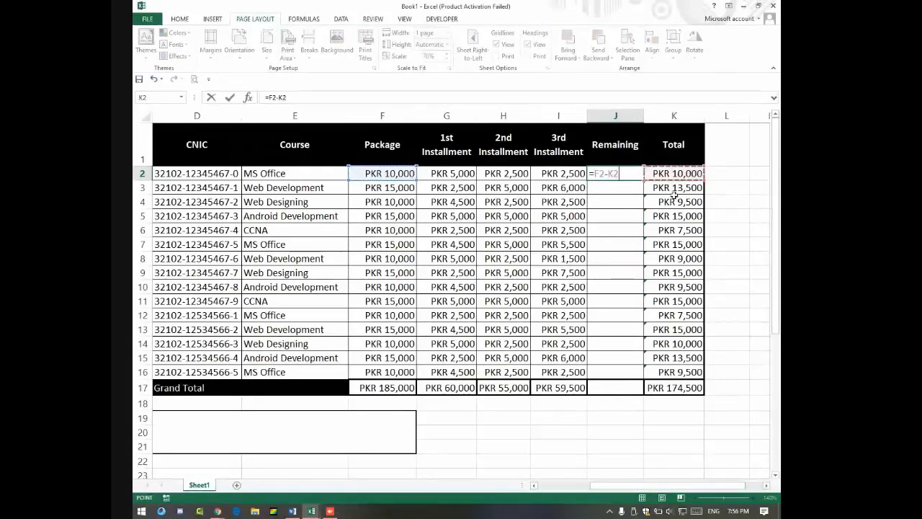
pyautogui.press('Return')
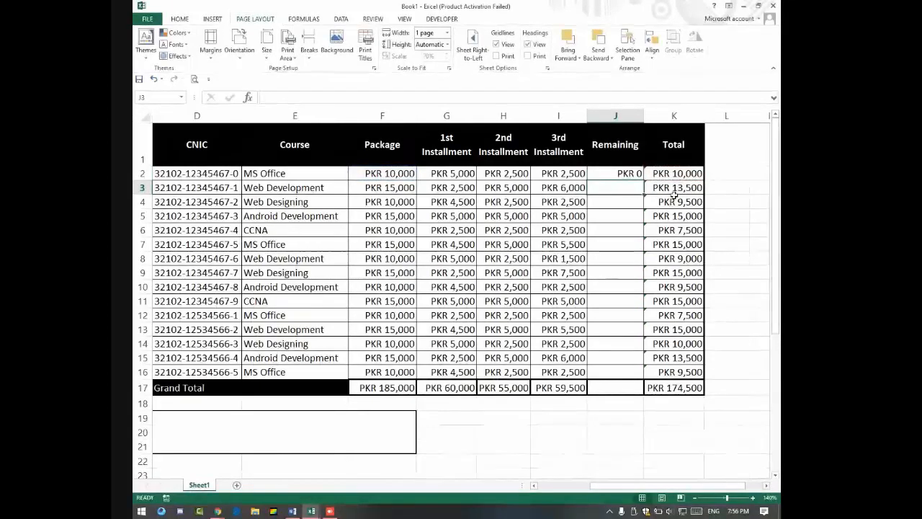
pyautogui.click(617, 175)
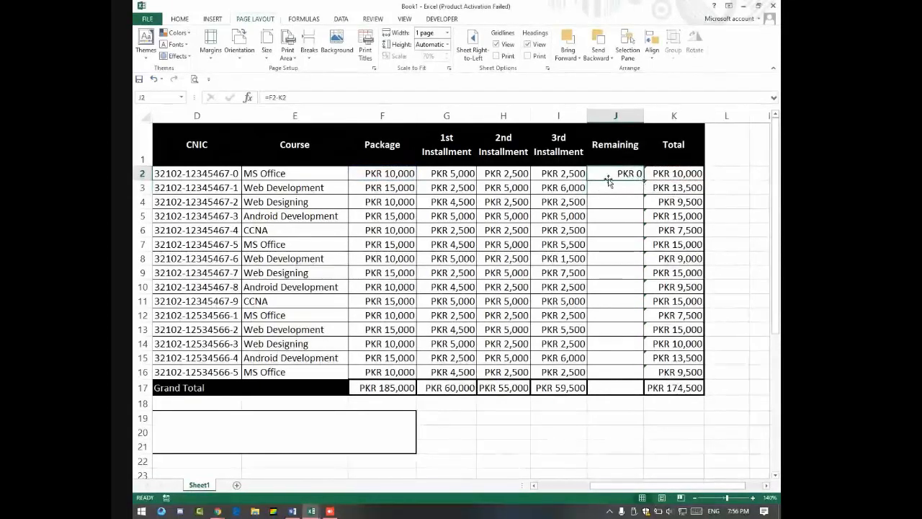
pyautogui.moveTo(644, 180); pyautogui.dragTo(652, 377)
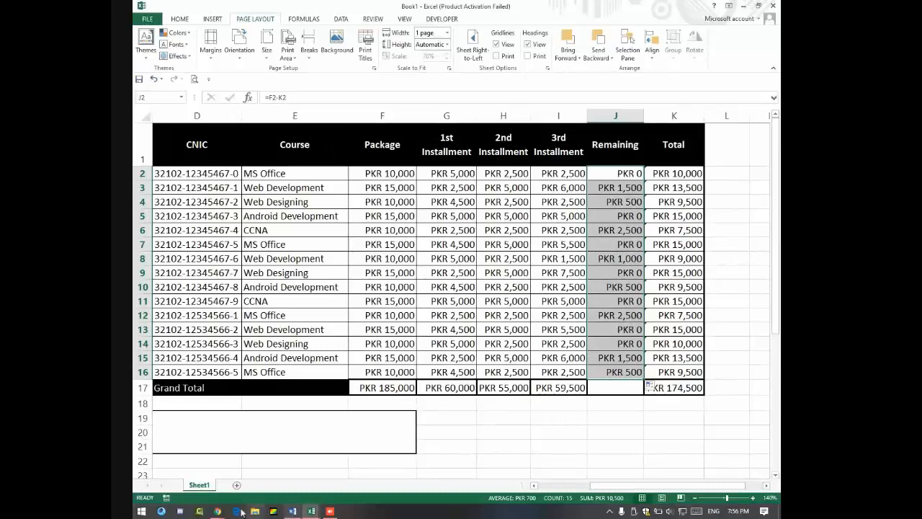
pyautogui.moveTo(226, 513)
pyautogui.click(200, 460)
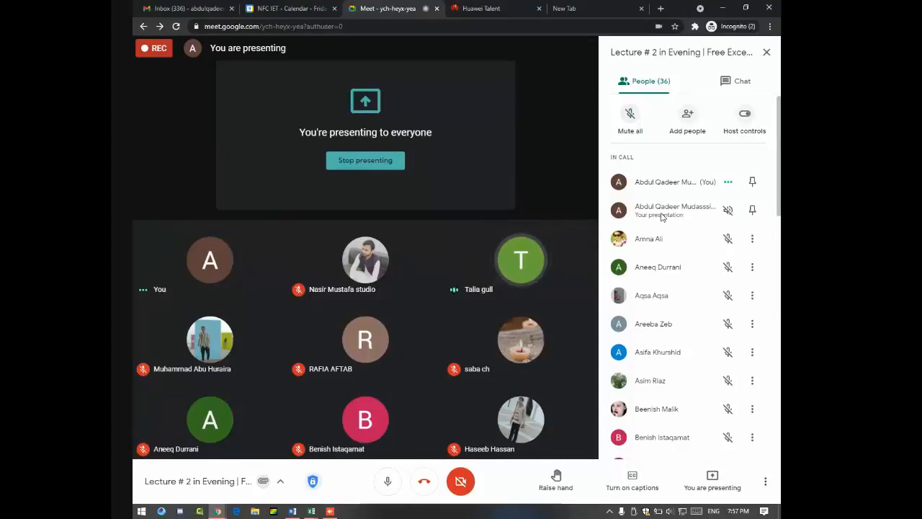
# Step: Replace the K2:K16 totals with =SUM(G2:I2) formulas filled down to row 16
pyautogui.hotkey('alt', 'Tab')
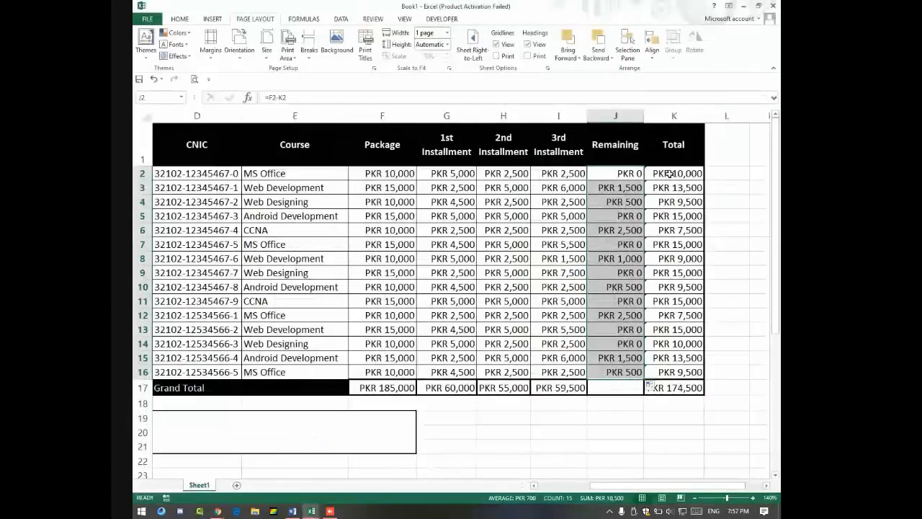
pyautogui.moveTo(669, 173); pyautogui.dragTo(658, 368)
pyautogui.press('Delete')
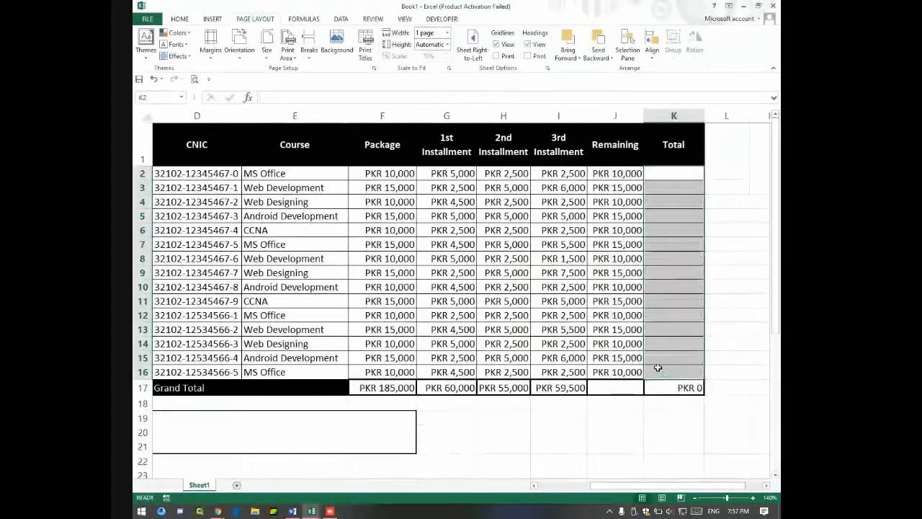
pyautogui.click(664, 173)
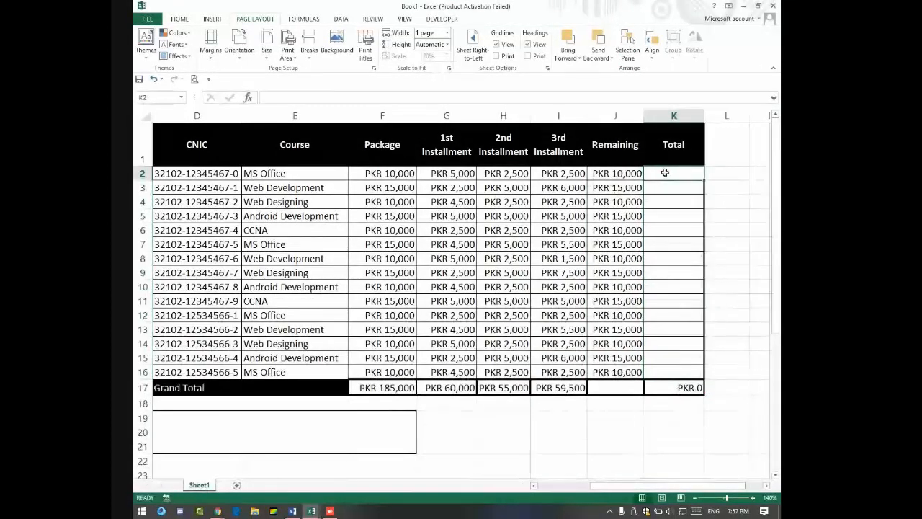
pyautogui.write('=')
pyautogui.press('BackSpace')
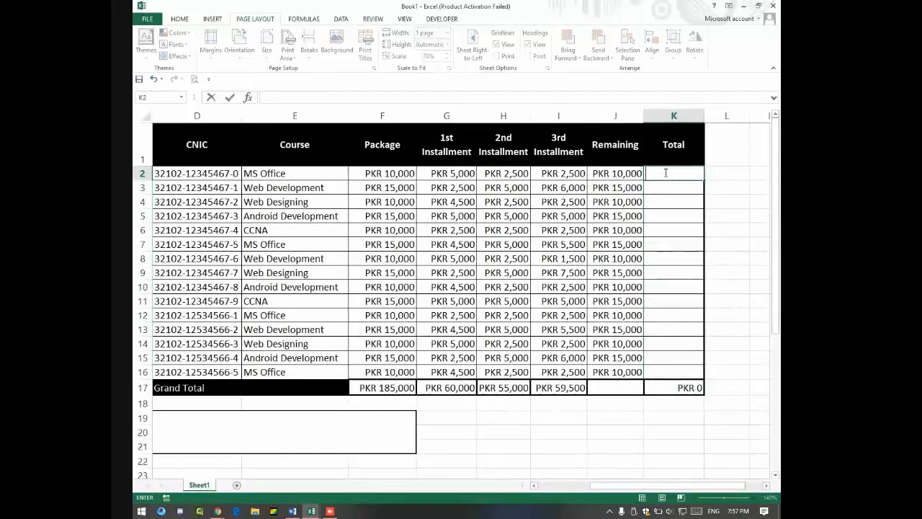
pyautogui.write('sum')
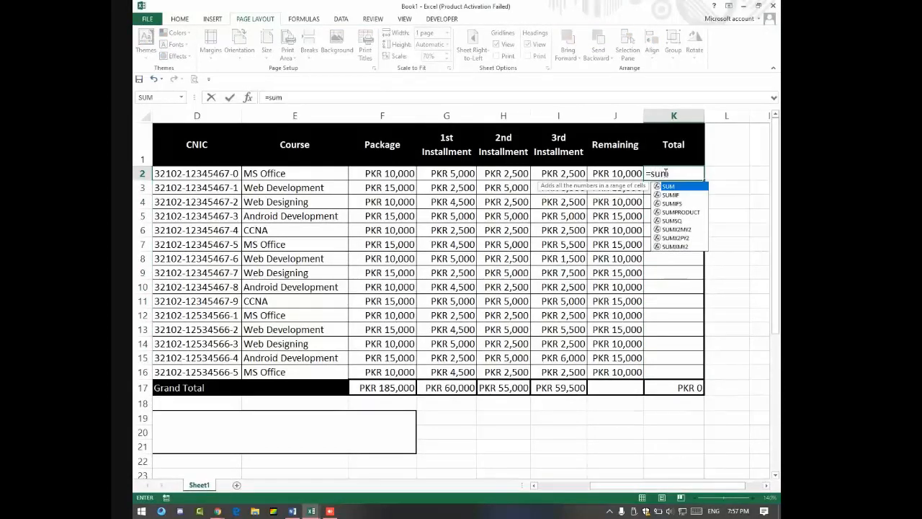
pyautogui.write('(')
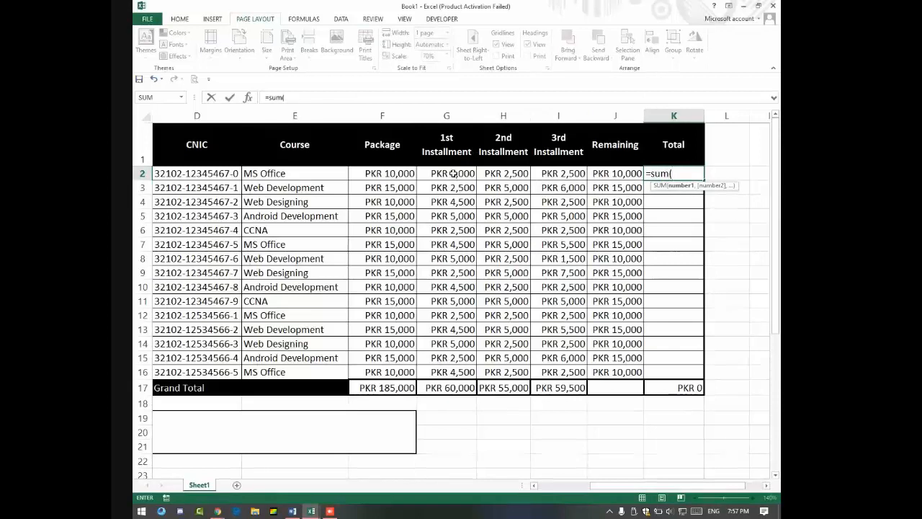
pyautogui.moveTo(453, 176); pyautogui.dragTo(558, 173)
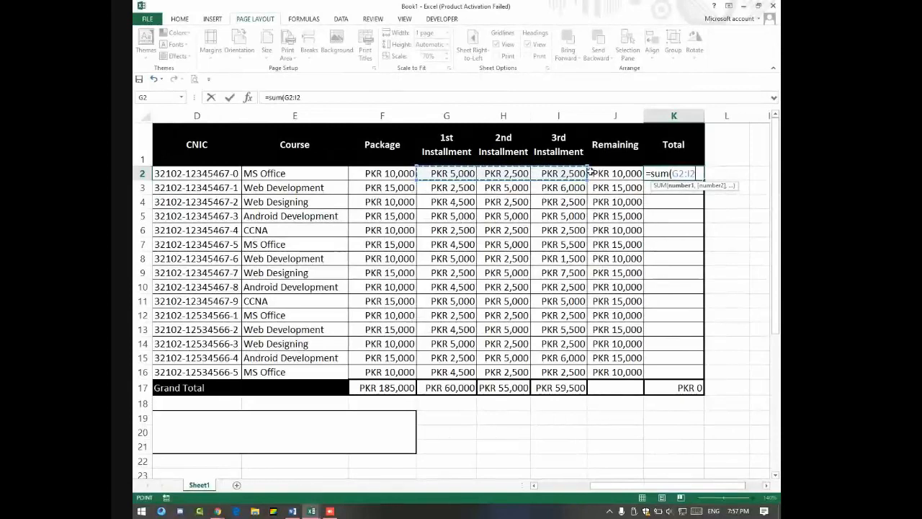
pyautogui.press('Return')
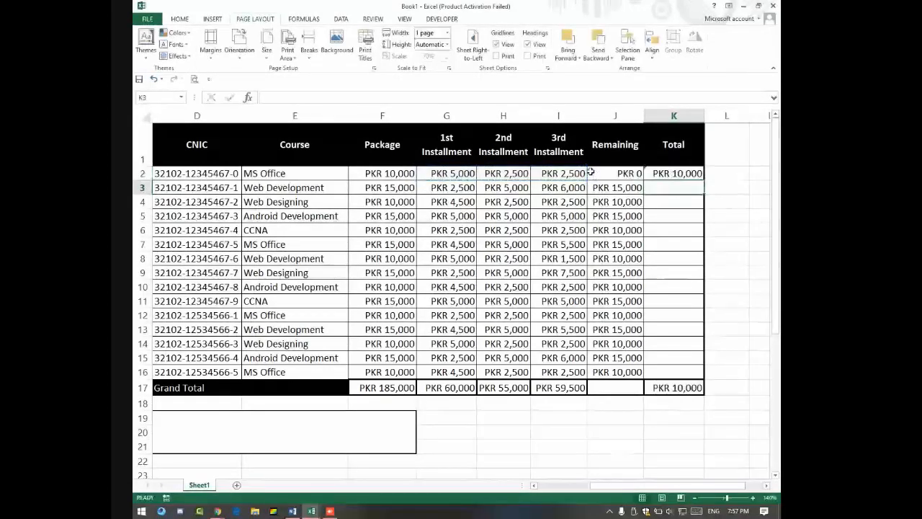
pyautogui.click(675, 173)
pyautogui.moveTo(702, 178); pyautogui.dragTo(702, 371)
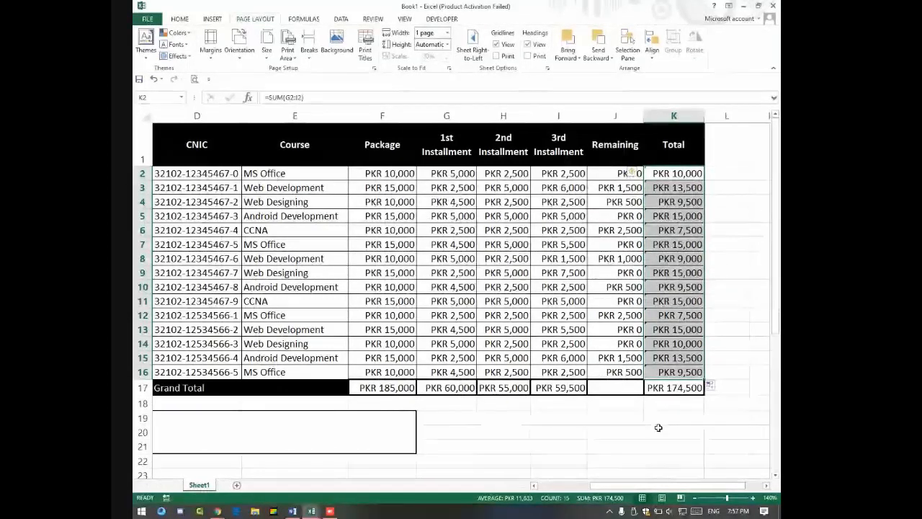
pyautogui.hotkey('alt', 'Tab')
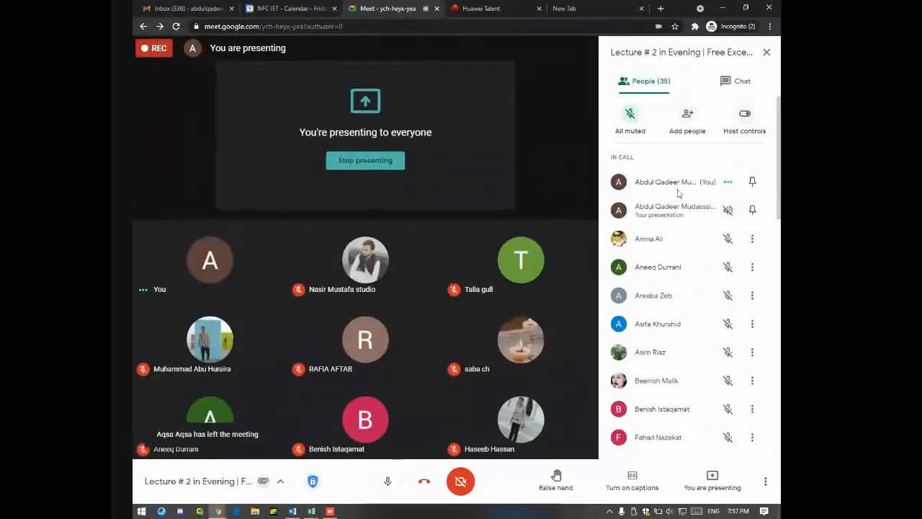
# Step: Back in Excel, select the F17:K17 grand totals and open F17 for editing
pyautogui.scroll(-10, 681, 200)
pyautogui.scroll(10, 681, 209)
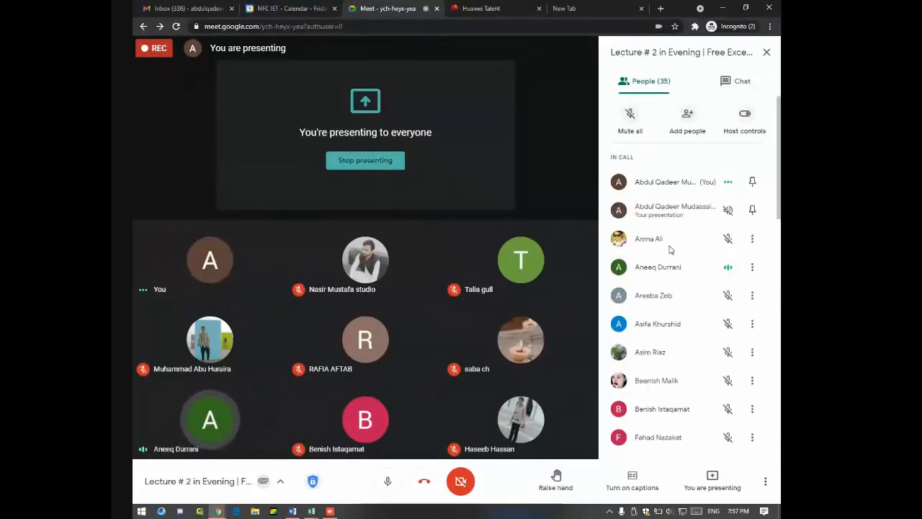
pyautogui.hotkey('alt', 'Tab')
pyautogui.moveTo(384, 386); pyautogui.dragTo(661, 390)
pyautogui.press('F2')
# Step: Erase the F17 formula and delete the G17:K17 totals
pyautogui.press('BackSpace')
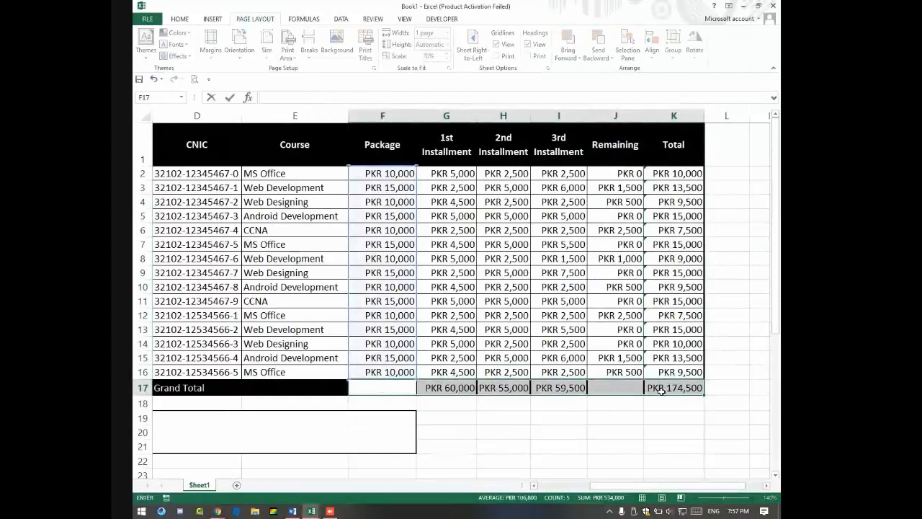
pyautogui.moveTo(446, 387); pyautogui.dragTo(655, 389)
pyautogui.press('Delete')
pyautogui.click(440, 418)
# Step: Enter =SUM(F2:F16) in F17 and copy it across to K17
pyautogui.click(397, 387)
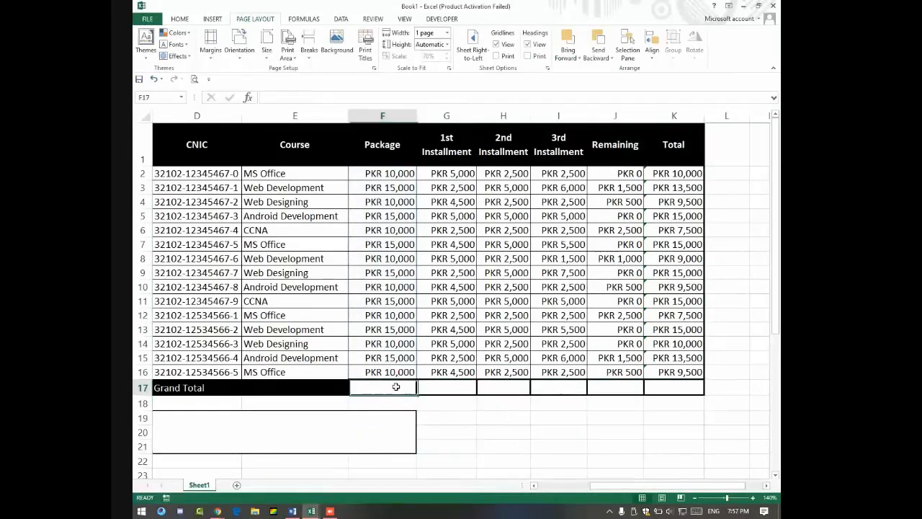
pyautogui.write('=')
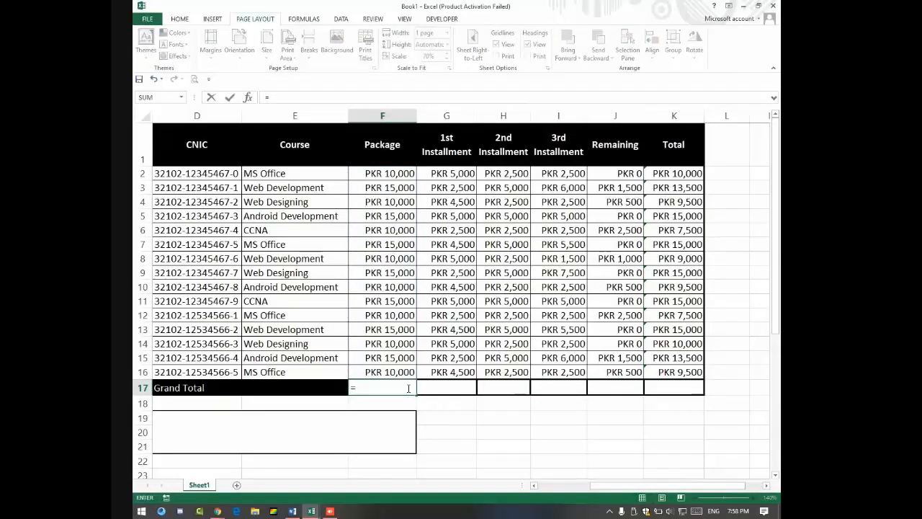
pyautogui.write('sum(')
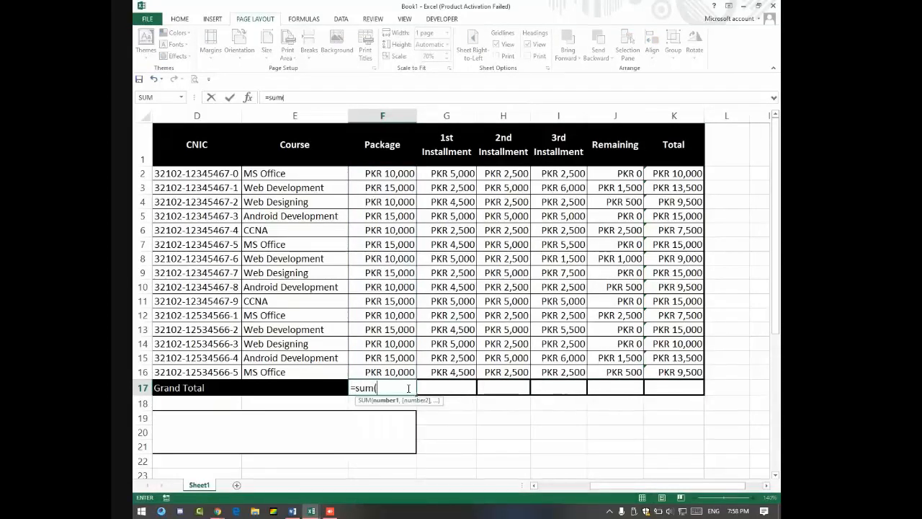
pyautogui.moveTo(374, 167); pyautogui.dragTo(370, 371)
pyautogui.press('Return')
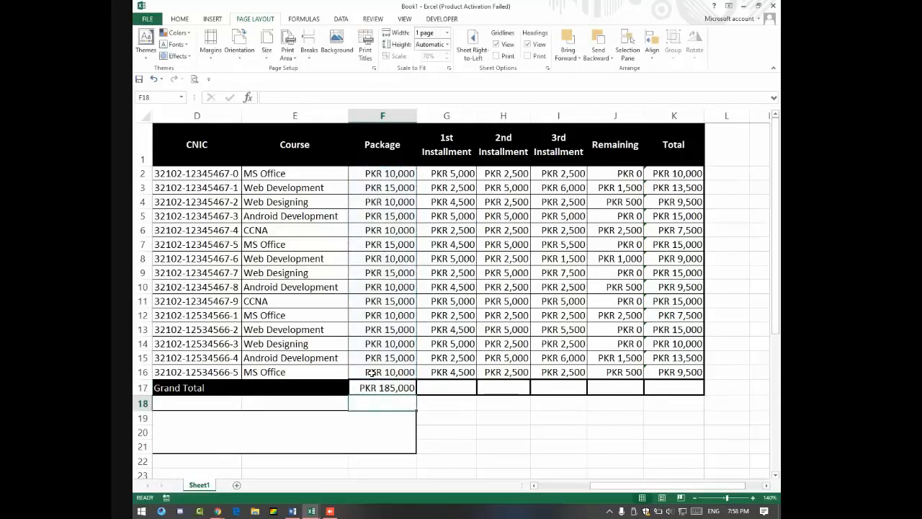
pyautogui.click(407, 389)
pyautogui.moveTo(416, 394); pyautogui.dragTo(674, 393)
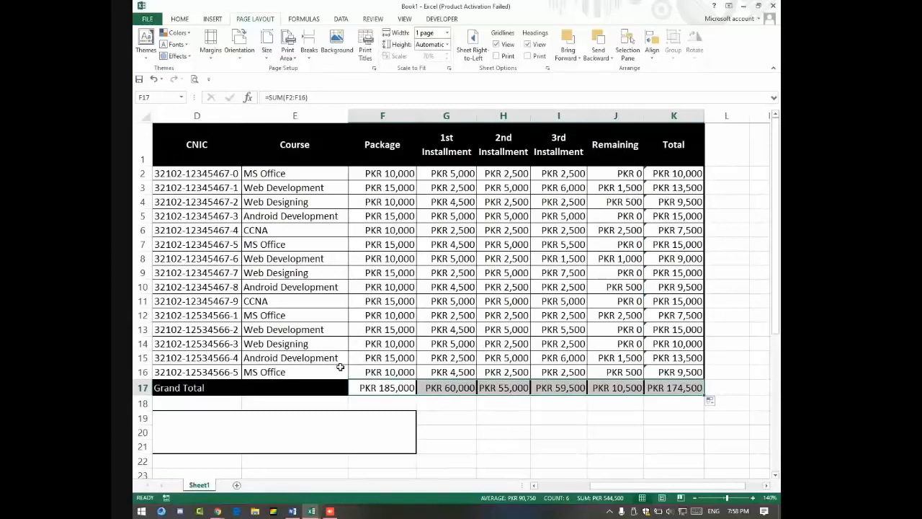
pyautogui.hotkey('alt', 'Tab')
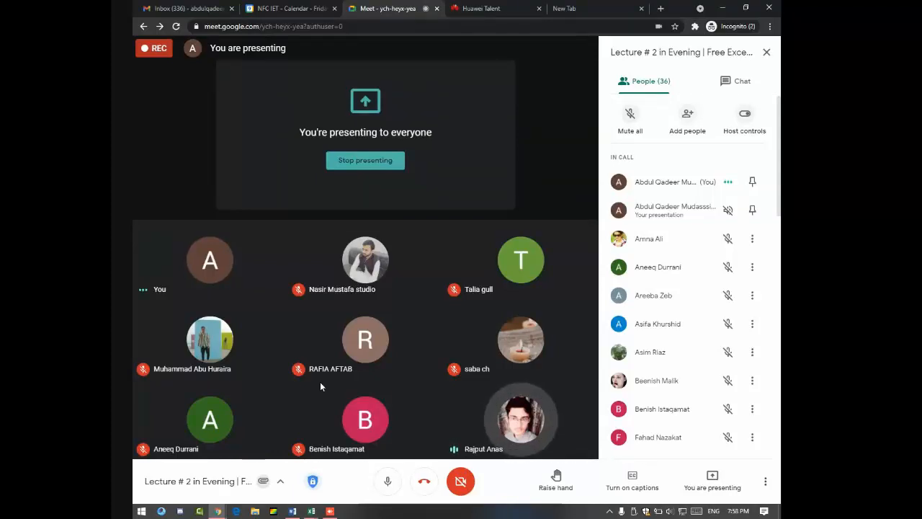
# Step: Fill the B2 name down to B16 as a trial, then undo it
pyautogui.hotkey('alt', 'Tab')
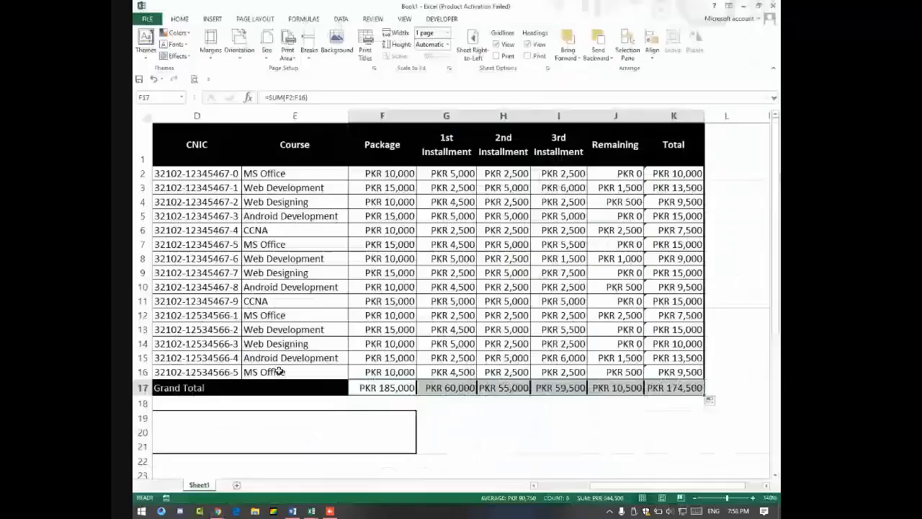
pyautogui.press('Home')
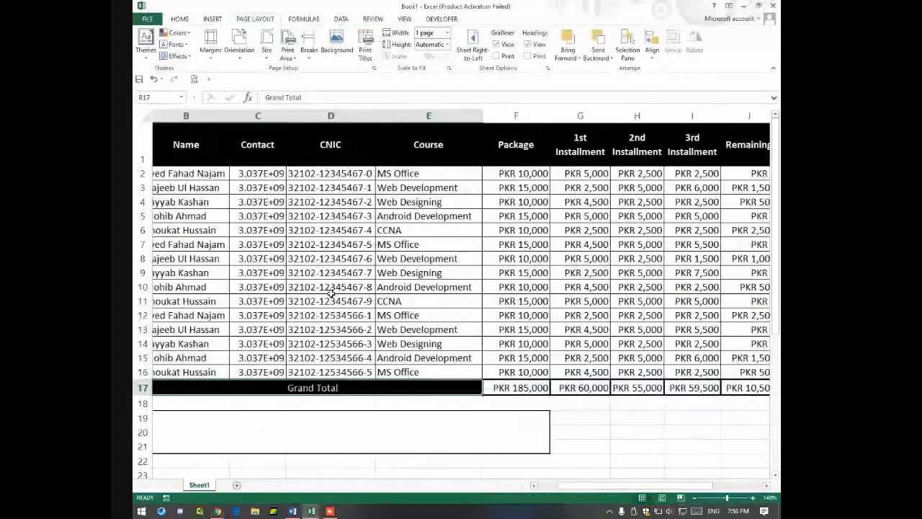
pyautogui.click(222, 173)
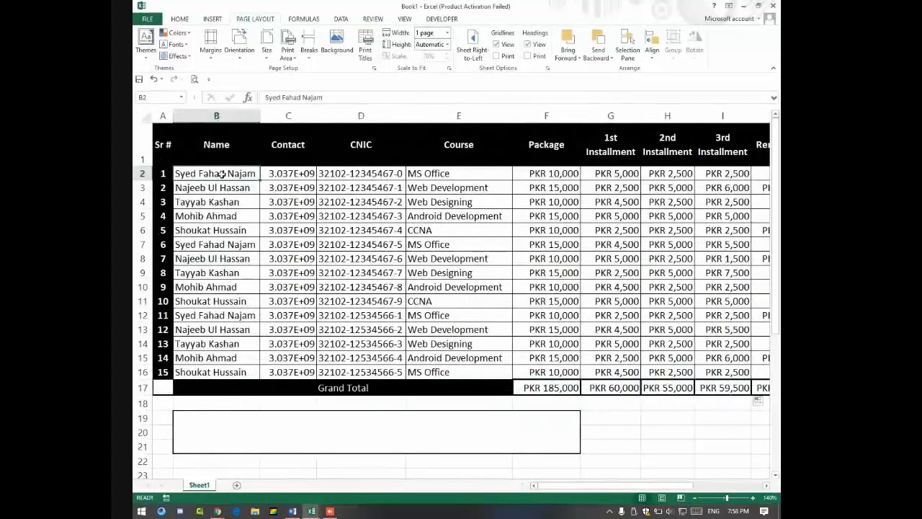
pyautogui.moveTo(223, 174); pyautogui.dragTo(225, 228)
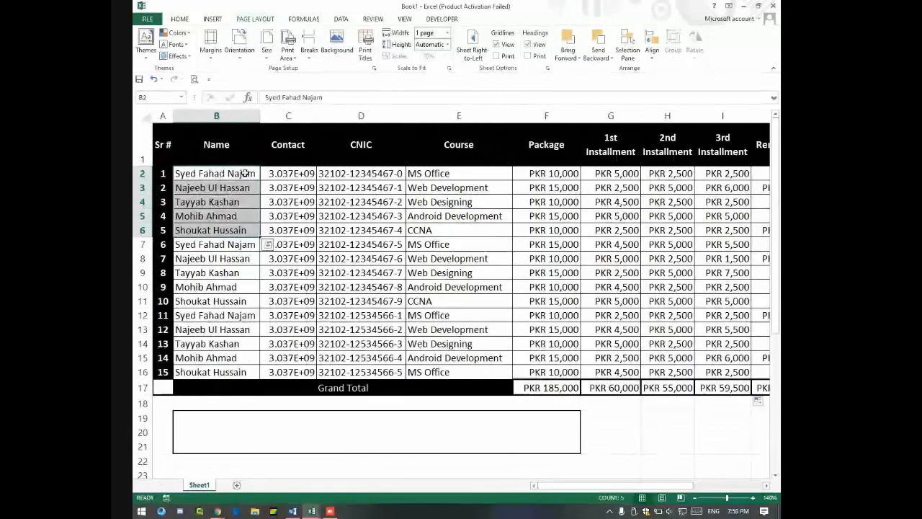
pyautogui.click(251, 174)
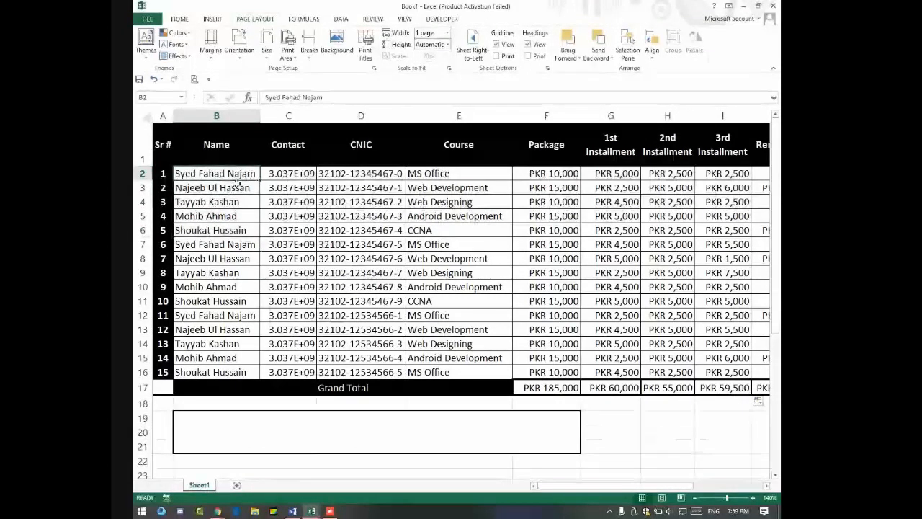
pyautogui.moveTo(237, 181); pyautogui.dragTo(238, 229)
pyautogui.click(254, 175)
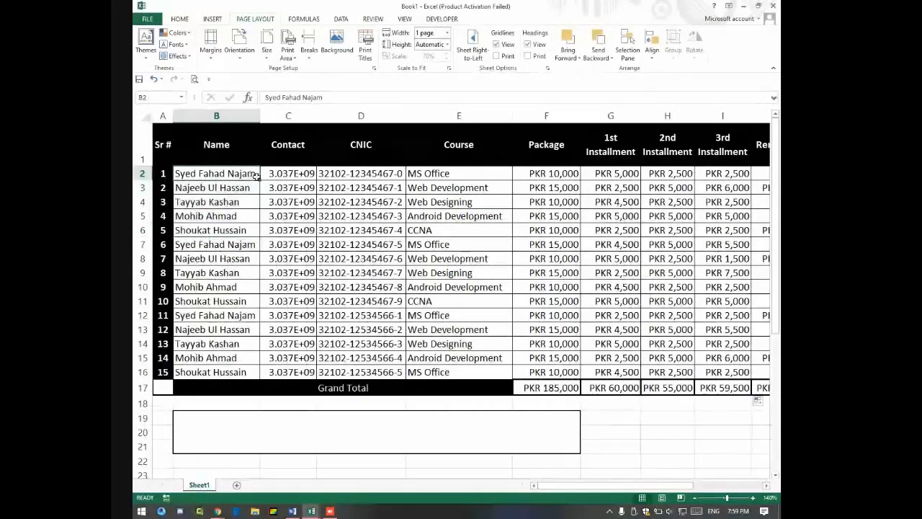
pyautogui.moveTo(259, 180); pyautogui.dragTo(253, 371)
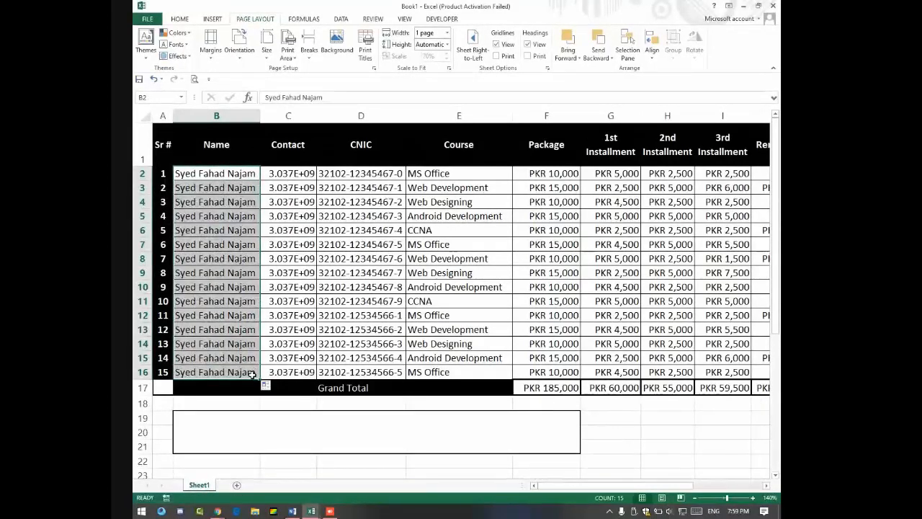
pyautogui.hotkey('ctrl', 'z')
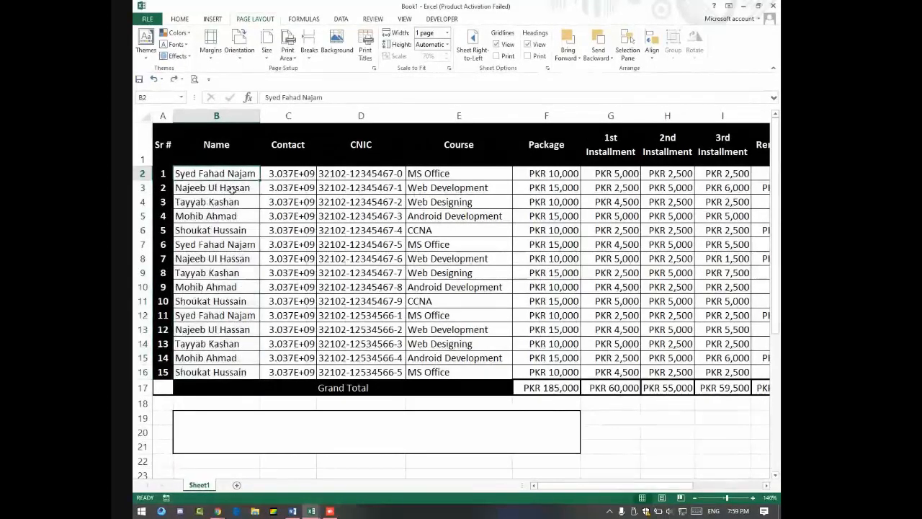
pyautogui.moveTo(243, 173); pyautogui.dragTo(257, 372)
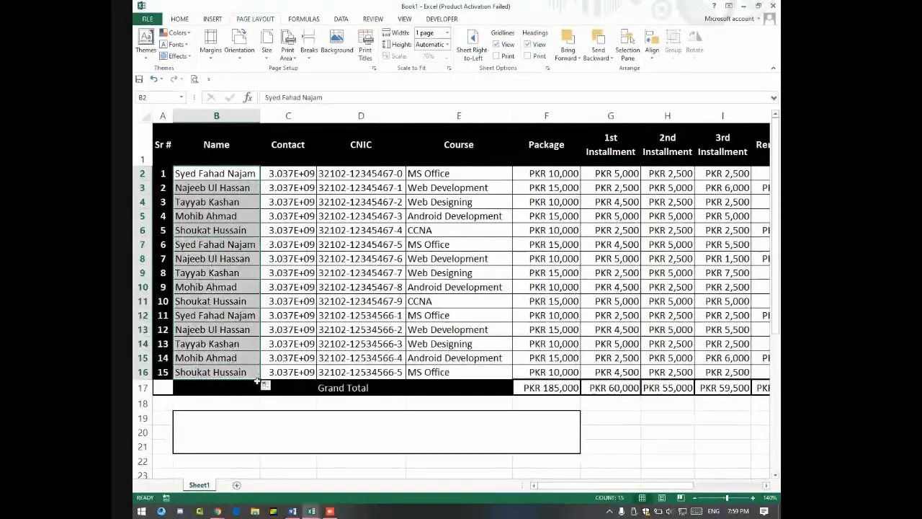
pyautogui.click(288, 213)
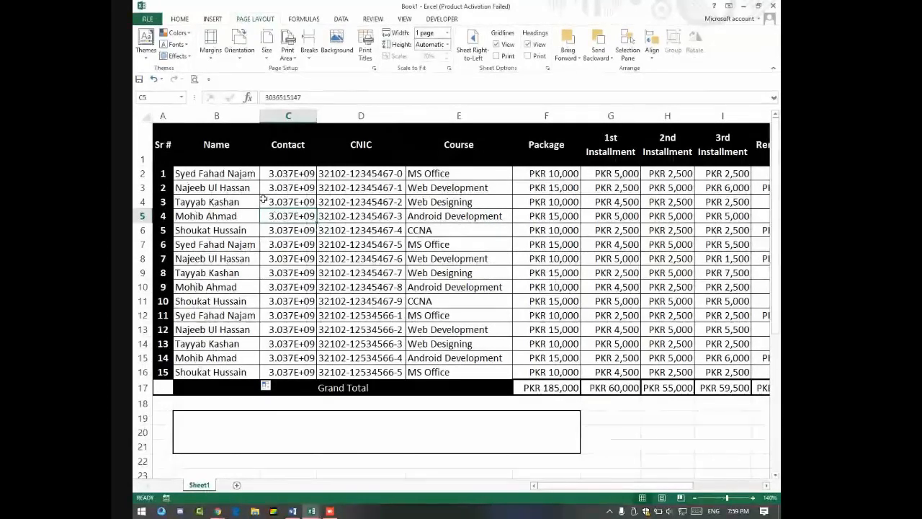
# Step: AutoFit column C so contact numbers show in full instead of 3.037E+09
pyautogui.moveTo(298, 173); pyautogui.dragTo(296, 369)
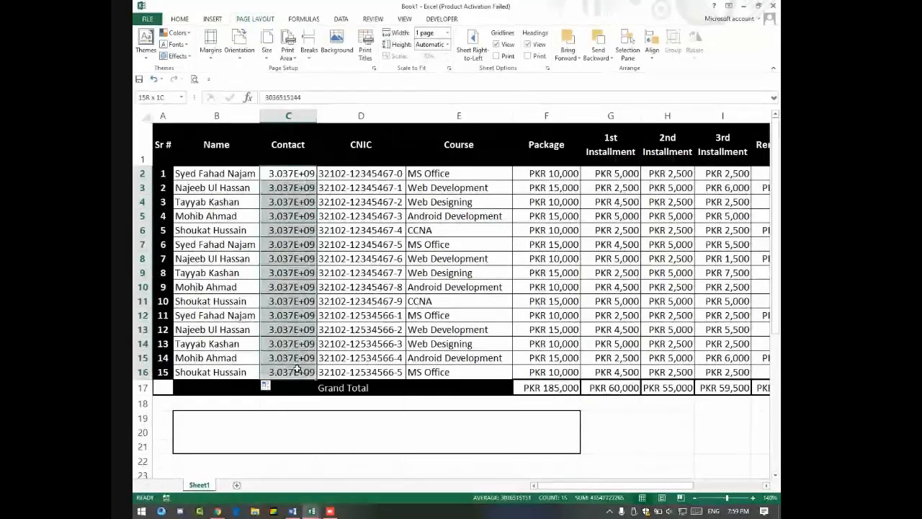
pyautogui.doubleClick(317, 116)
pyautogui.click(327, 229)
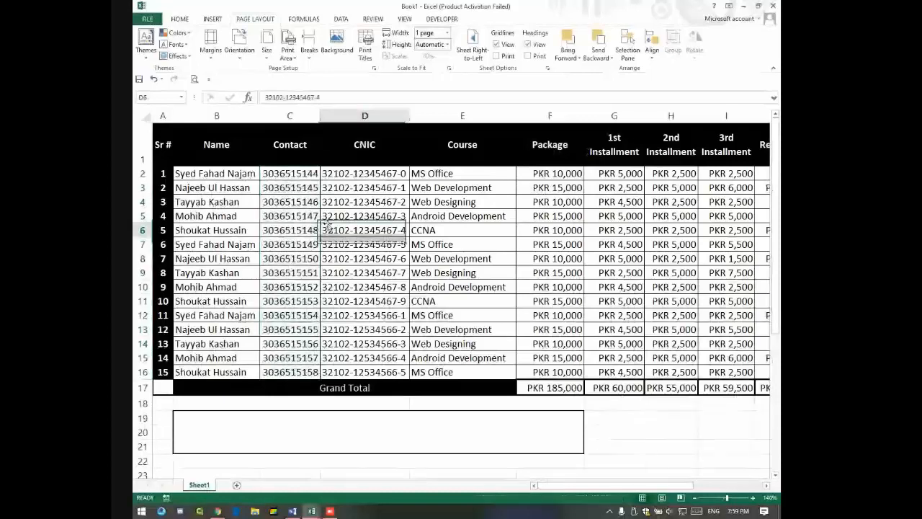
pyautogui.click(290, 116)
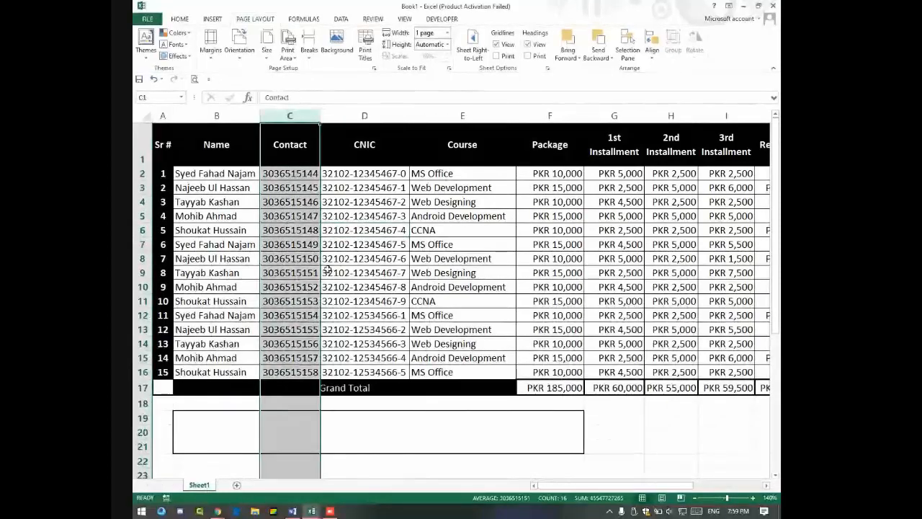
pyautogui.click(299, 272)
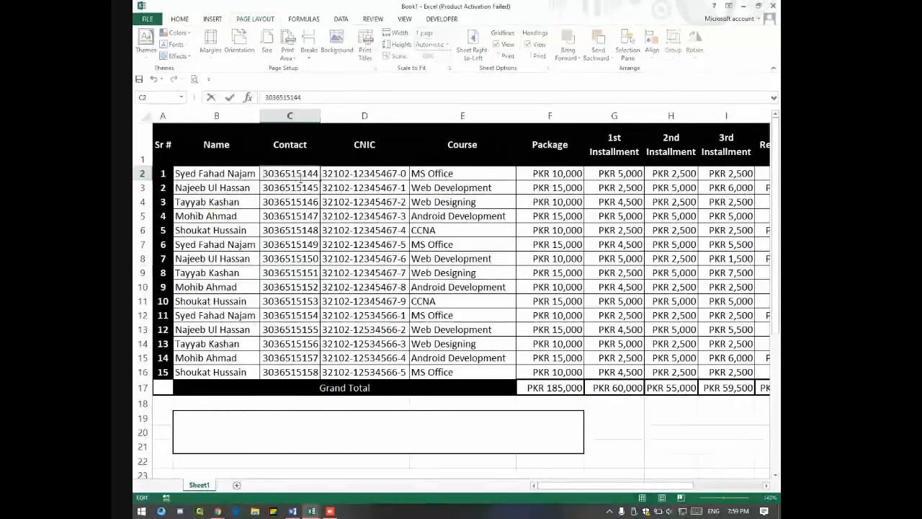
pyautogui.press('Return')
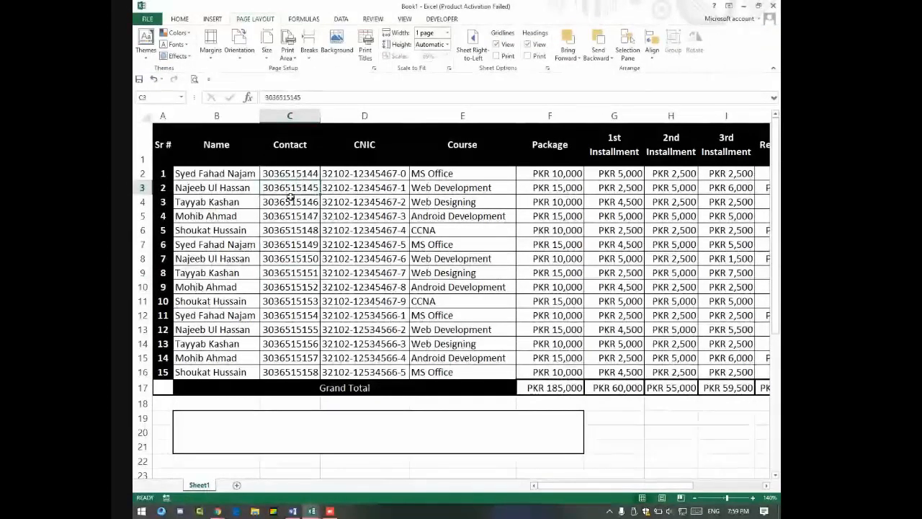
pyautogui.moveTo(283, 173); pyautogui.dragTo(288, 371)
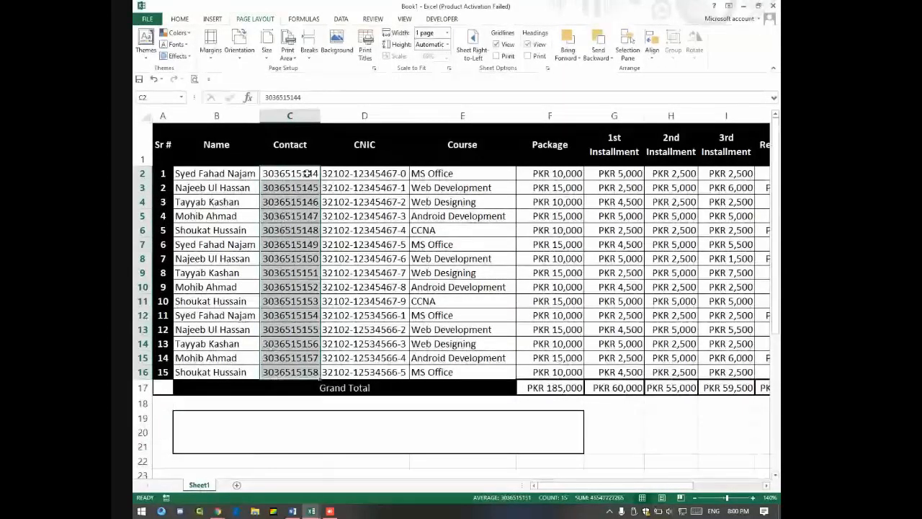
pyautogui.click(295, 116)
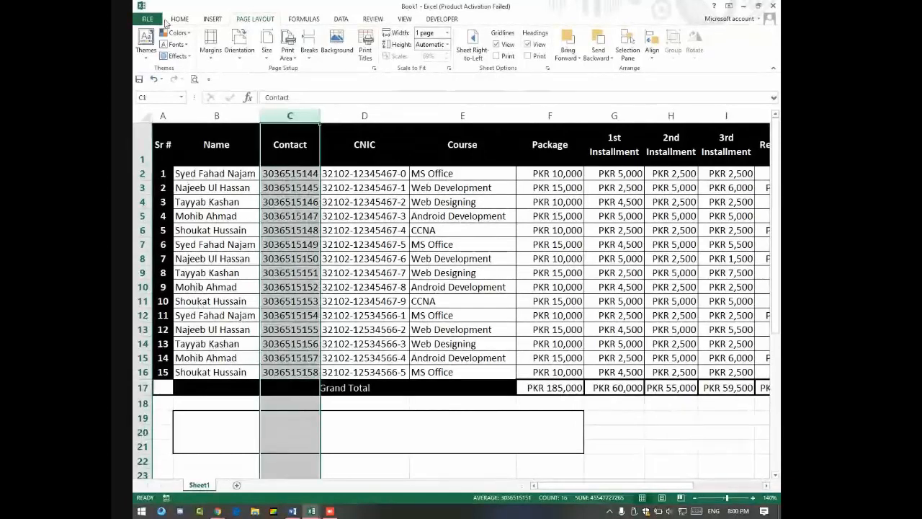
# Step: Apply the Text number format to the whole Contact column
pyautogui.click(178, 19)
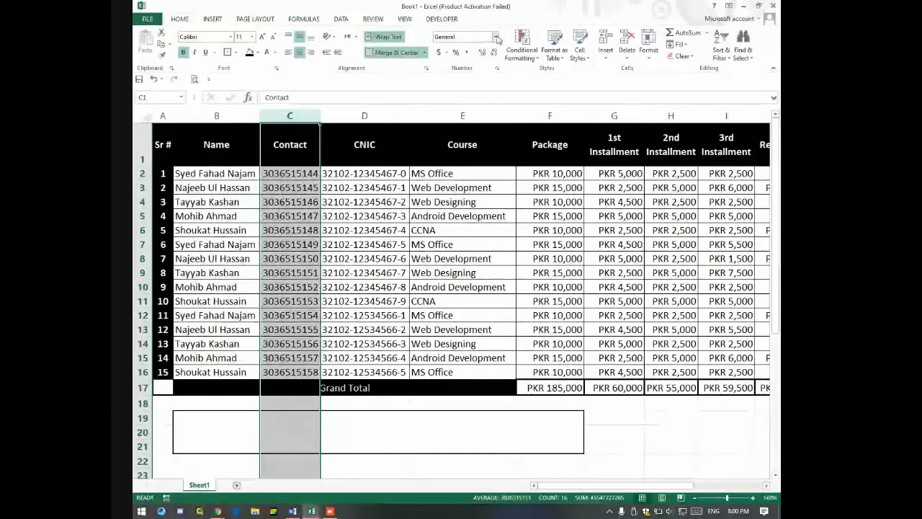
pyautogui.click(495, 37)
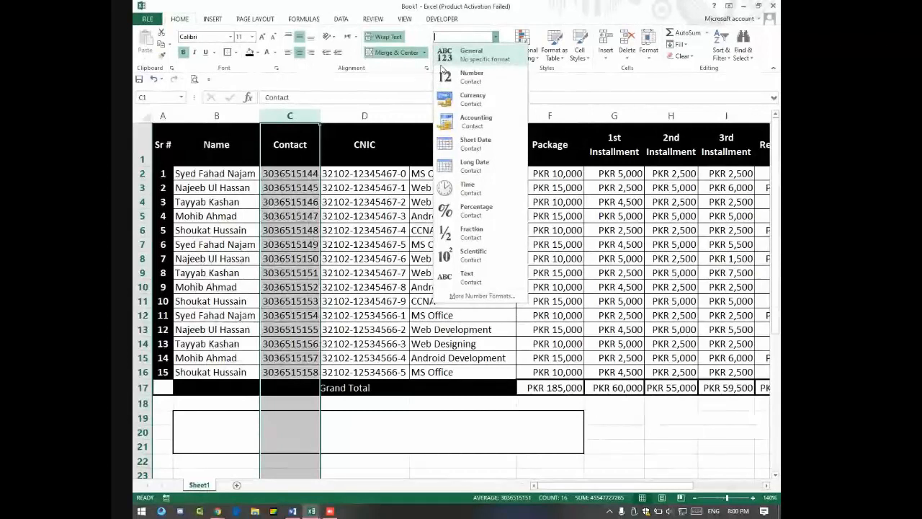
pyautogui.click(470, 278)
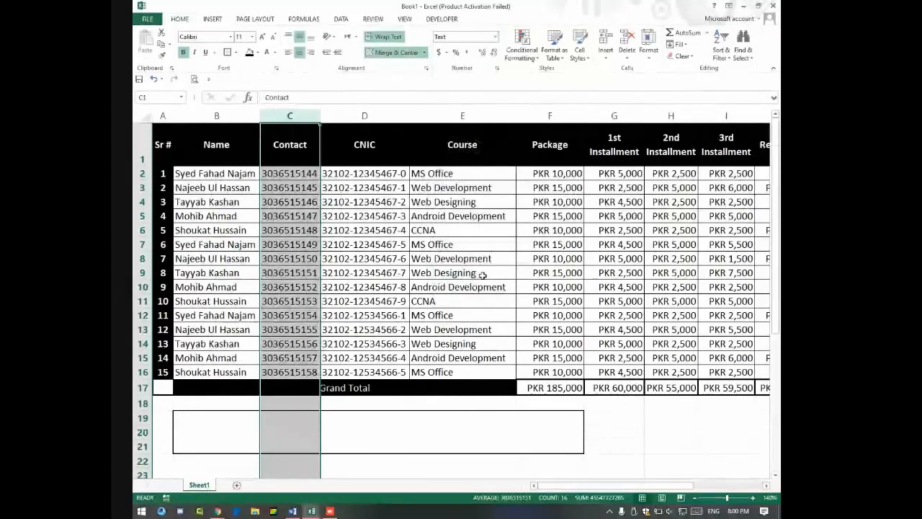
# Step: Add a leading 0 to the contact numbers in C2 and C3
pyautogui.doubleClick(264, 176)
pyautogui.write('0')
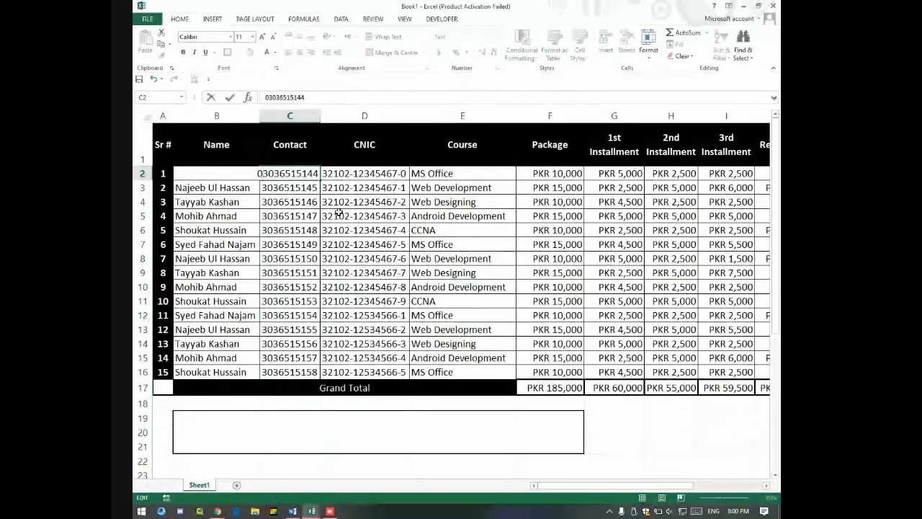
pyautogui.press('Return')
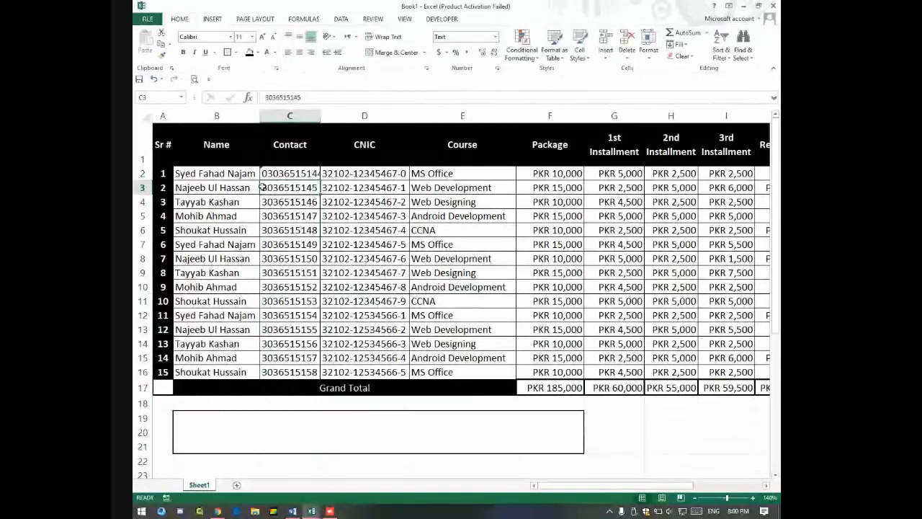
pyautogui.doubleClick(262, 187)
pyautogui.write('0')
pyautogui.press('Return')
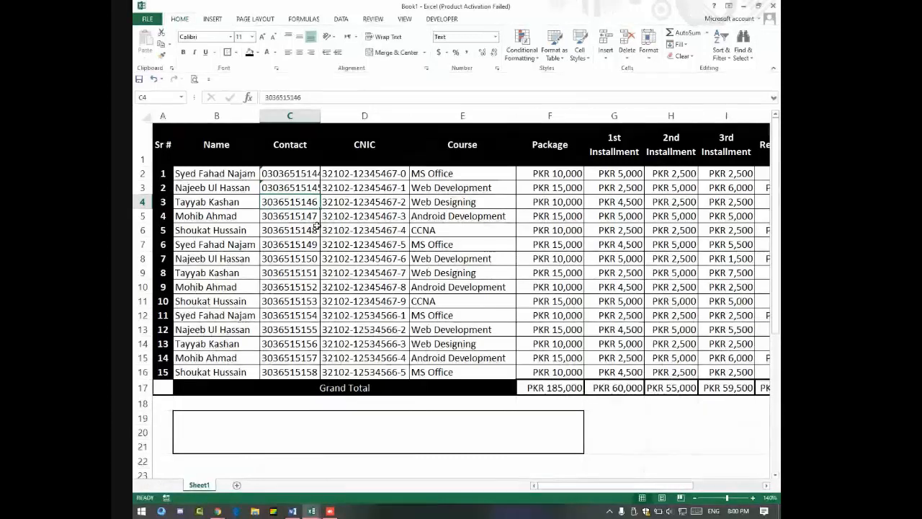
# Step: Format the merged block B19:E21 as bold, 18 pt, vertically centred text
pyautogui.click(385, 426)
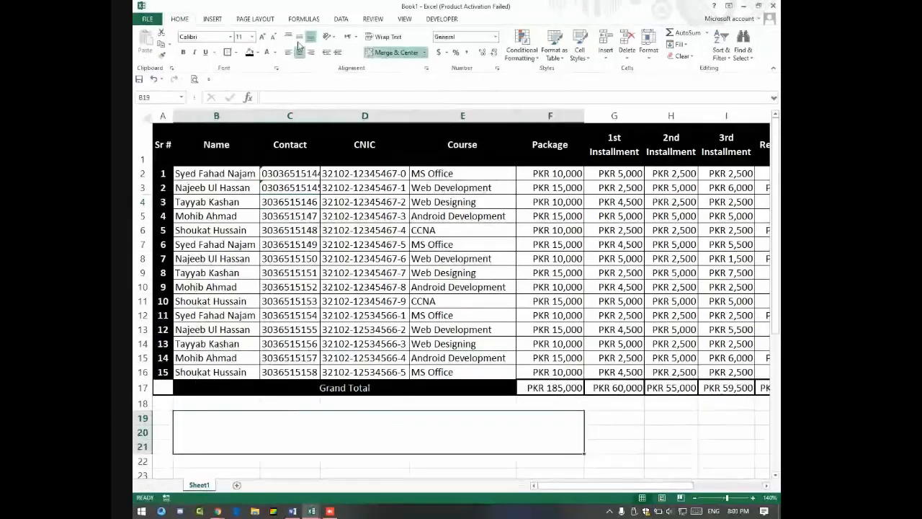
pyautogui.click(261, 36)
pyautogui.click(262, 36)
pyautogui.click(262, 36)
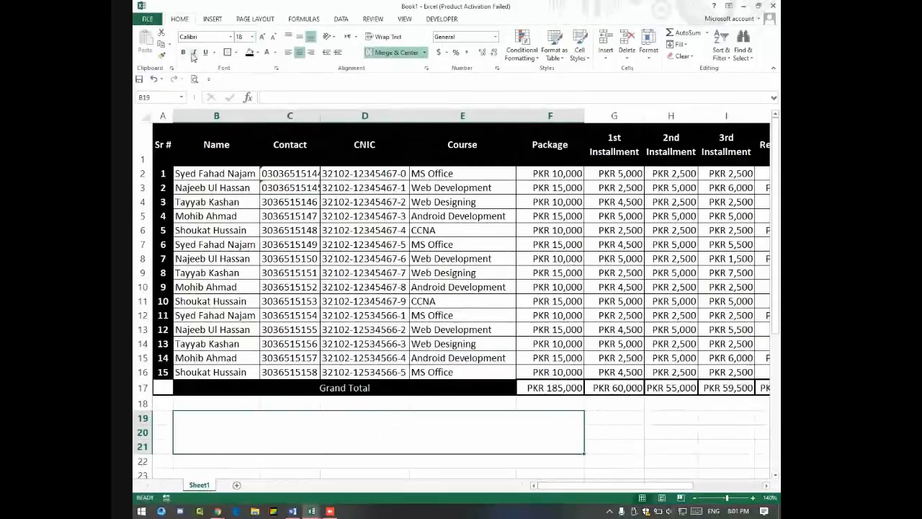
pyautogui.click(183, 52)
pyautogui.click(299, 36)
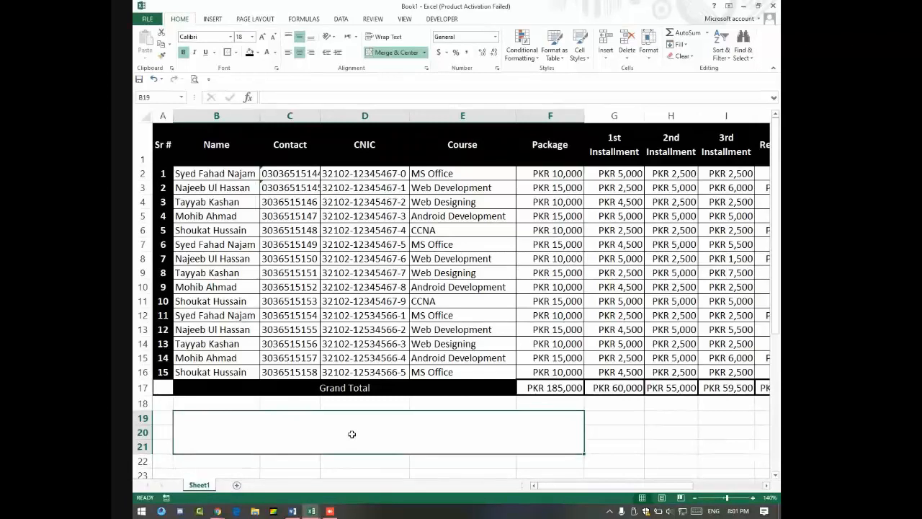
# Step: Type 'Concatenate' into the merged block, then erase it
pyautogui.write('Concatenate')
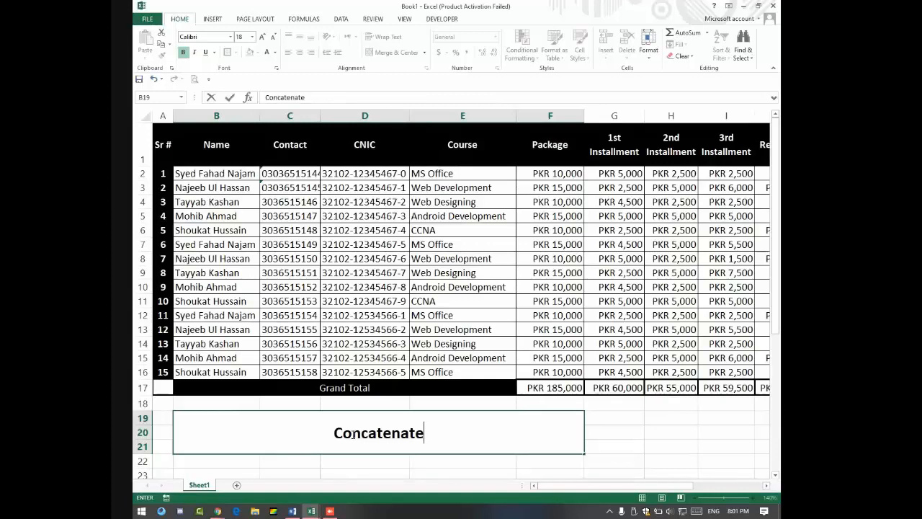
pyautogui.doubleClick(394, 430)
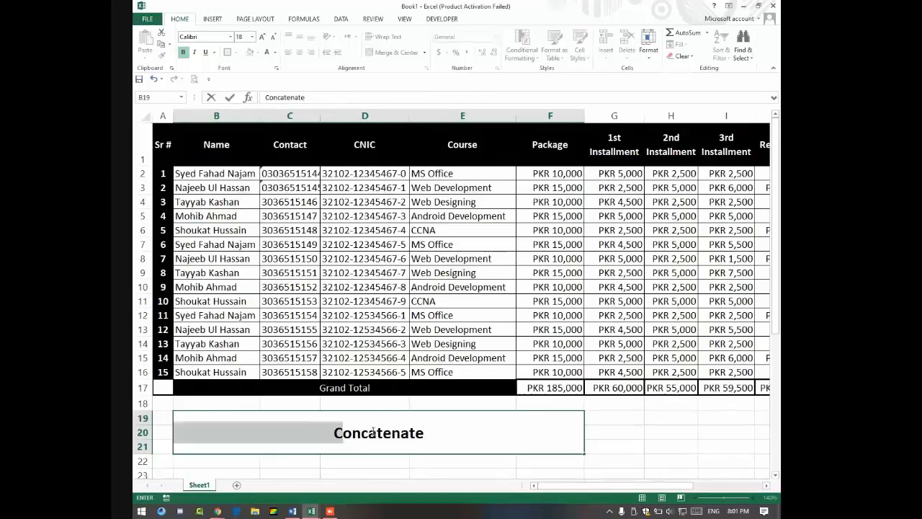
pyautogui.click(445, 438)
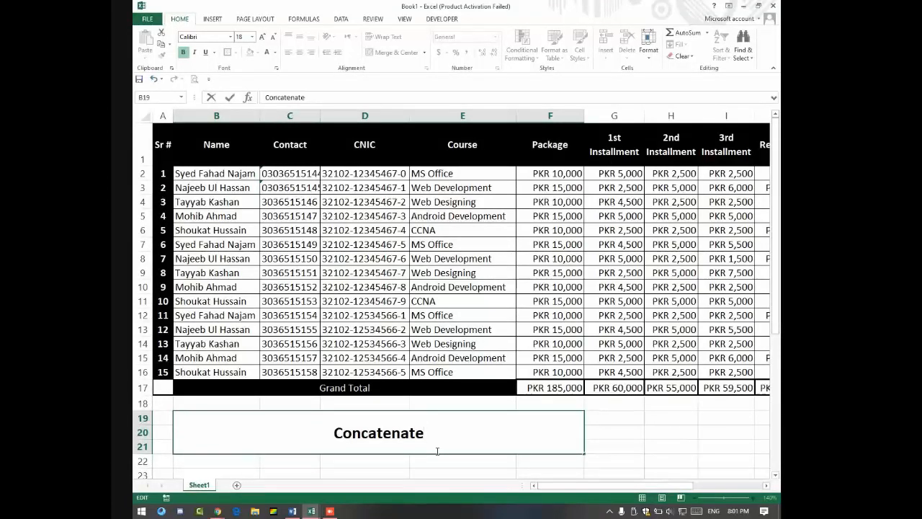
pyautogui.press('BackSpace')
pyautogui.press('BackSpace')
pyautogui.press('BackSpace')
pyautogui.press('BackSpace')
pyautogui.press('BackSpace')
pyautogui.press('BackSpace')
pyautogui.press('BackSpace')
pyautogui.press('BackSpace')
pyautogui.press('BackSpace')
pyautogui.press('BackSpace')
pyautogui.press('BackSpace')
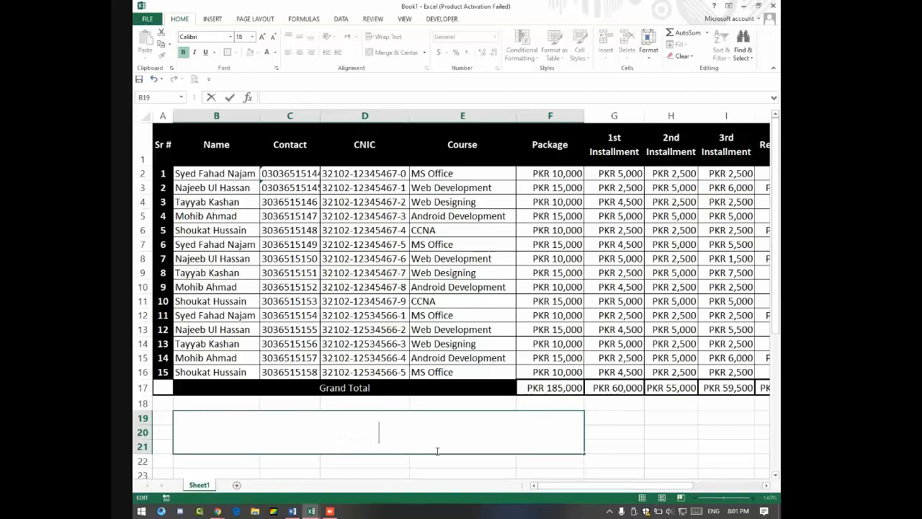
# Step: Put A in cell C22 and B in cell D22
pyautogui.press('Return')
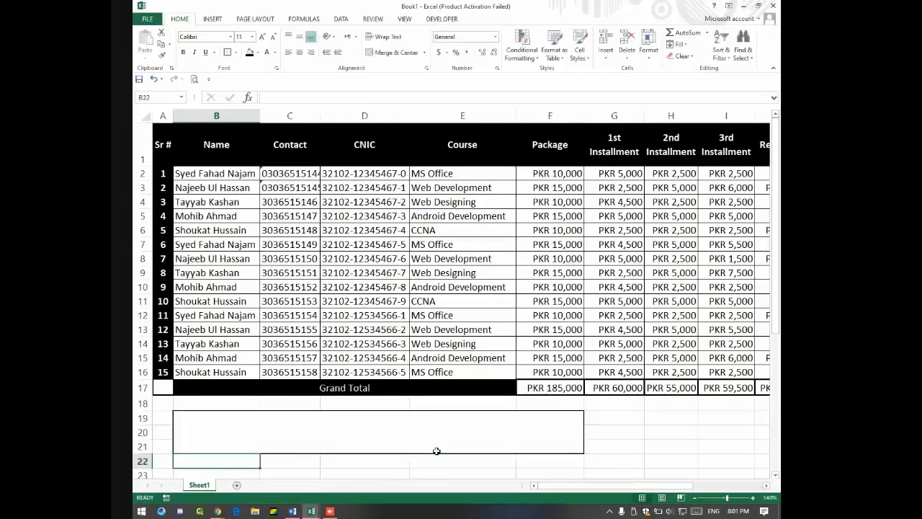
pyautogui.press('Right')
pyautogui.press('Right')
pyautogui.press('Left')
pyautogui.write('A')
pyautogui.press('Tab')
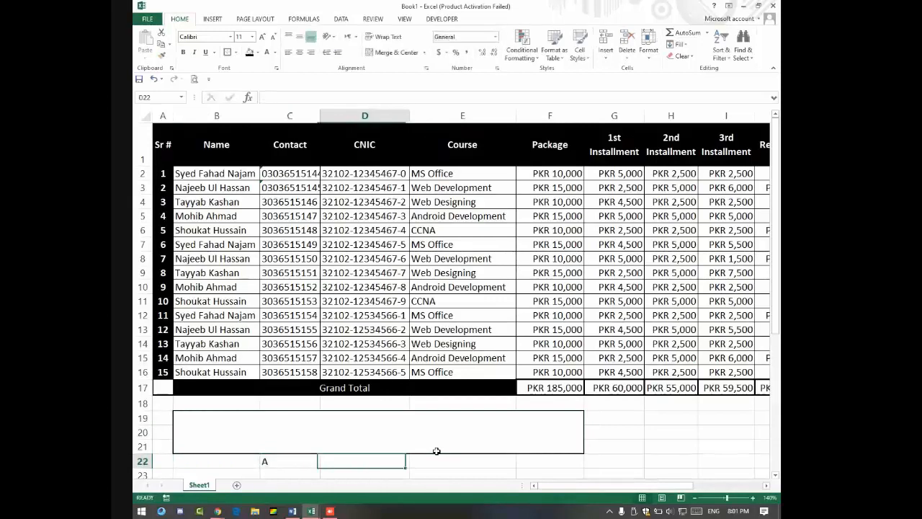
pyautogui.write('B')
pyautogui.press('Up')
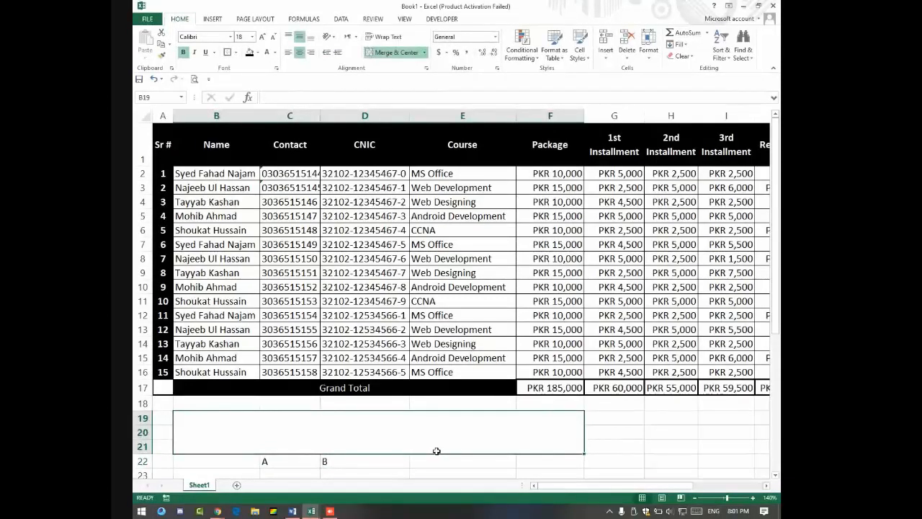
# Step: Enter =CONCATENATE(C22,D22) in the merged block so it shows AB
pyautogui.write('=')
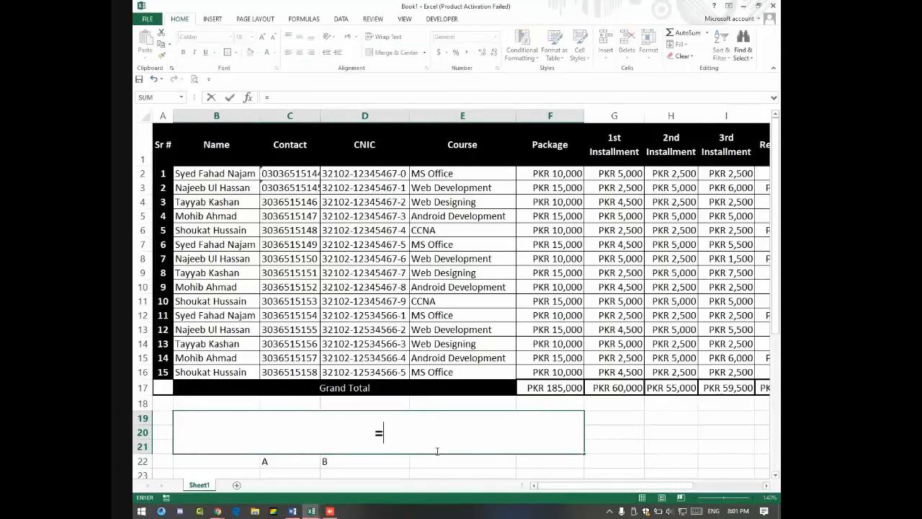
pyautogui.write('concat')
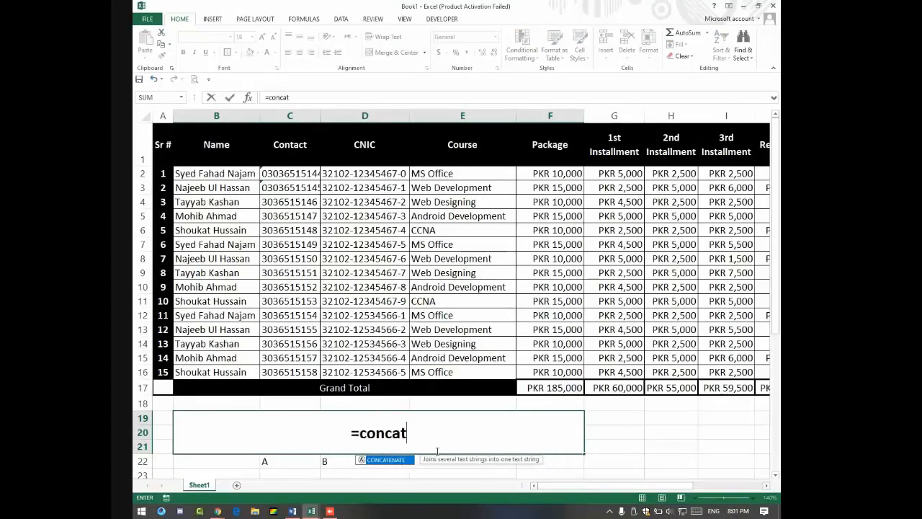
pyautogui.write('enate(')
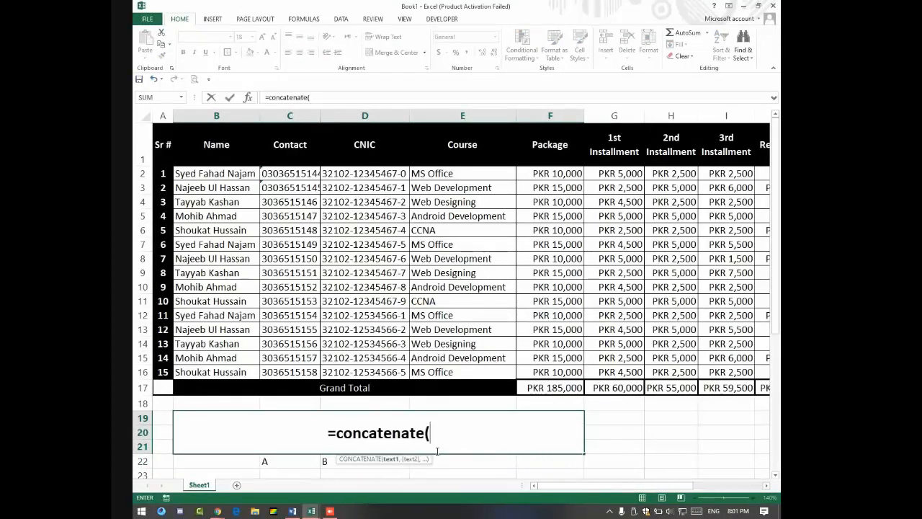
pyautogui.click(279, 460)
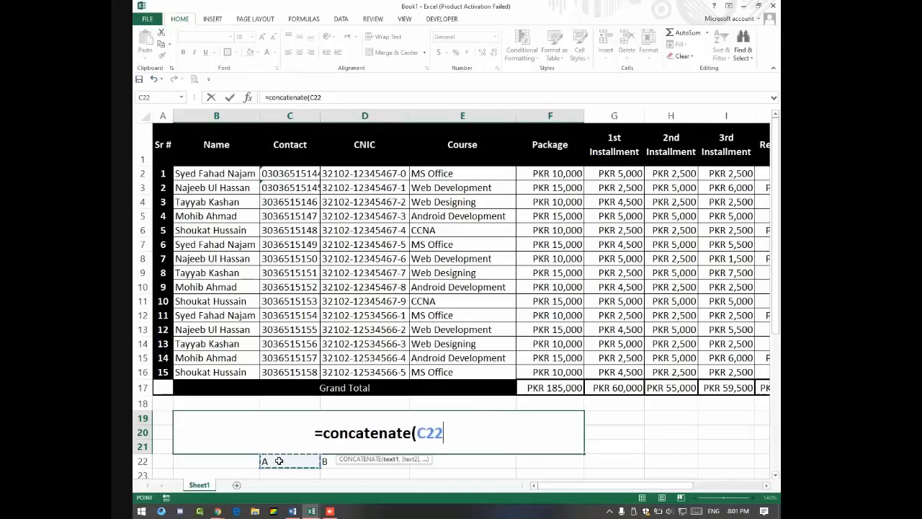
pyautogui.write(',')
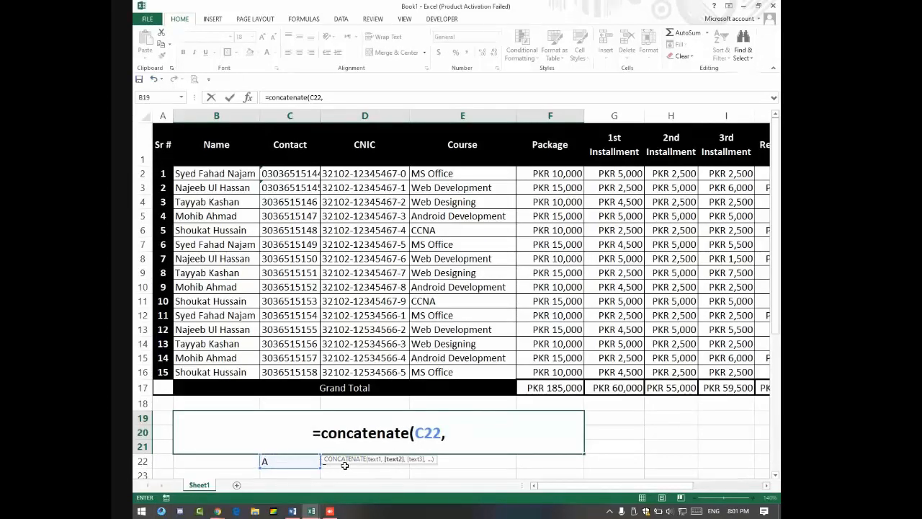
pyautogui.press('Right')
pyautogui.press('Down')
pyautogui.press('Down')
pyautogui.press('Left')
pyautogui.press('Left')
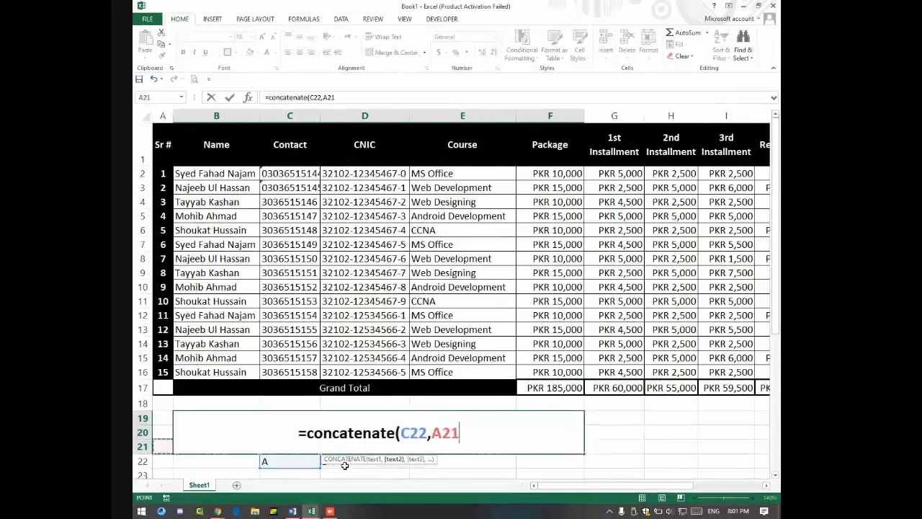
pyautogui.press('Down')
pyautogui.press('Down')
pyautogui.press('Right')
pyautogui.press('Right')
pyautogui.press('Up')
pyautogui.press('Right')
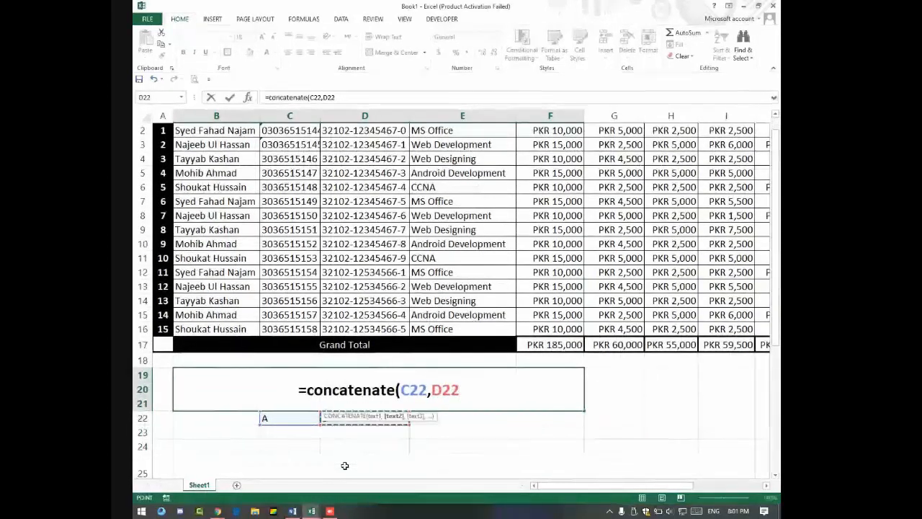
pyautogui.press('Return')
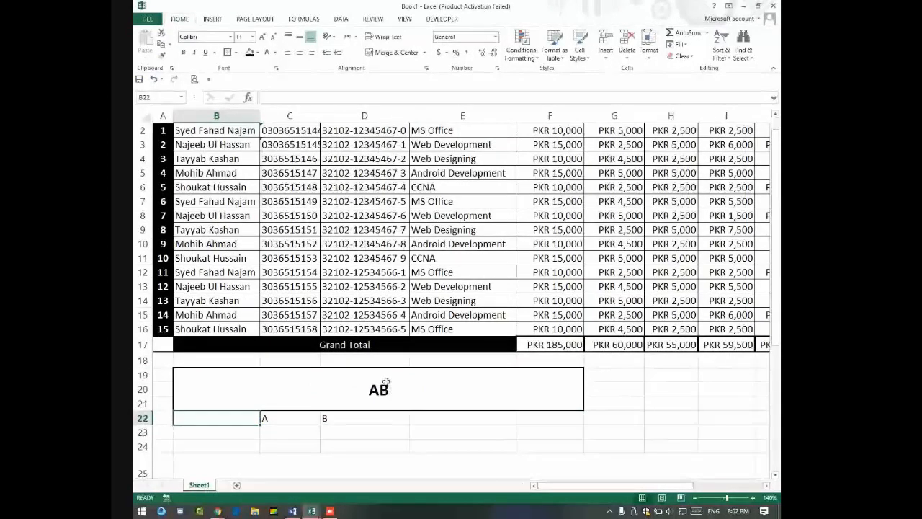
# Step: Replace the block's formula with =CONCATENATE(1,C22,D22) to show 1AB, then clear it
pyautogui.click(398, 392)
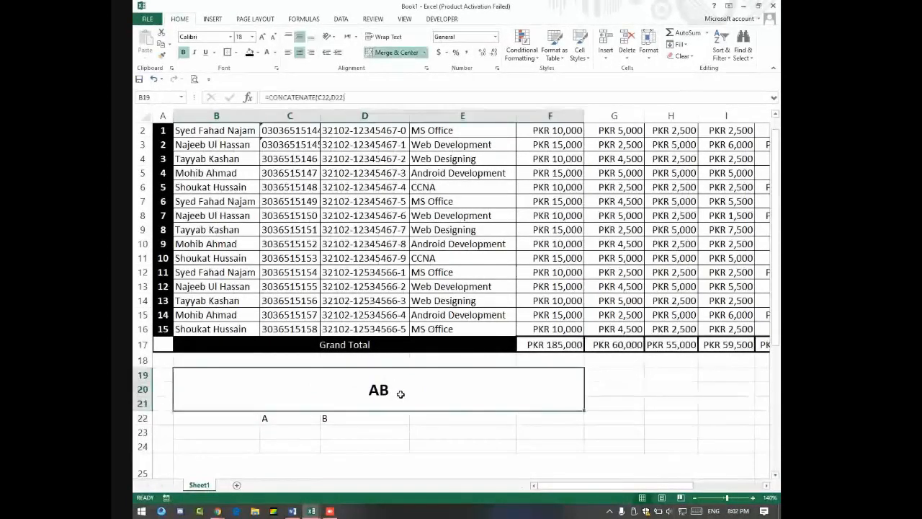
pyautogui.press('Delete')
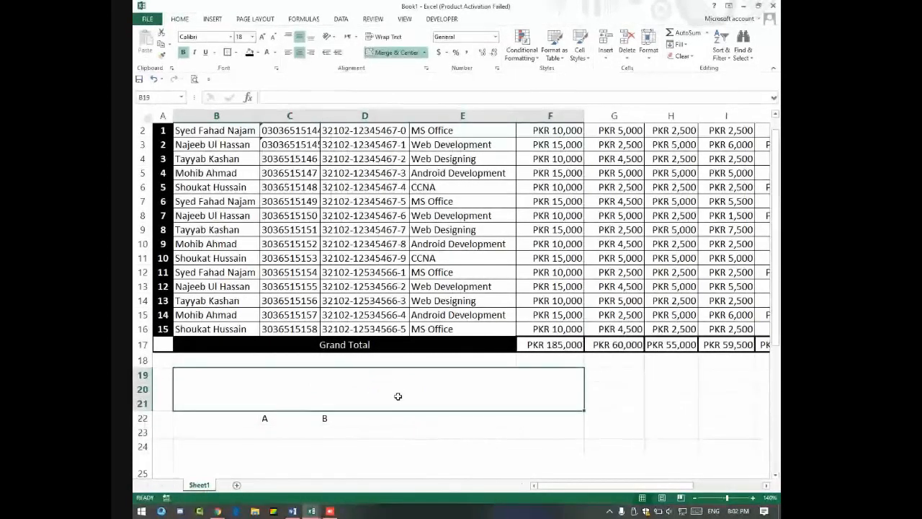
pyautogui.write('=')
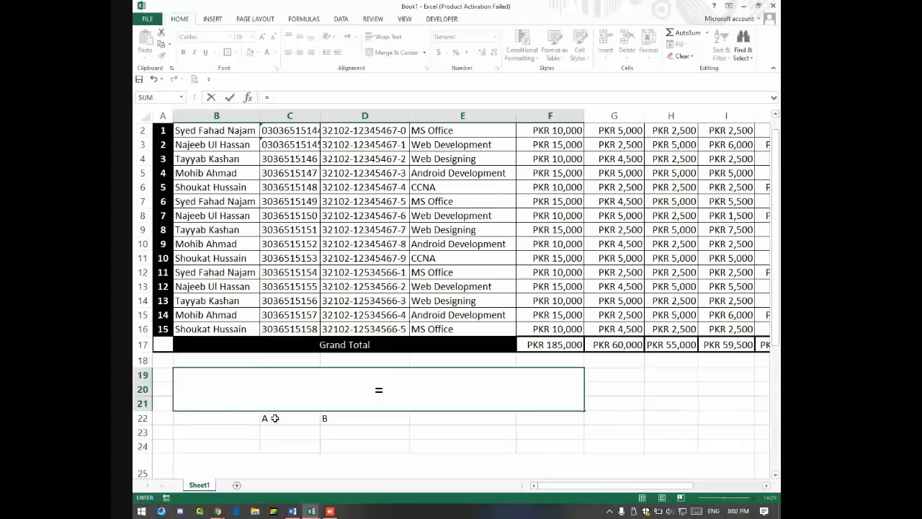
pyautogui.write('C')
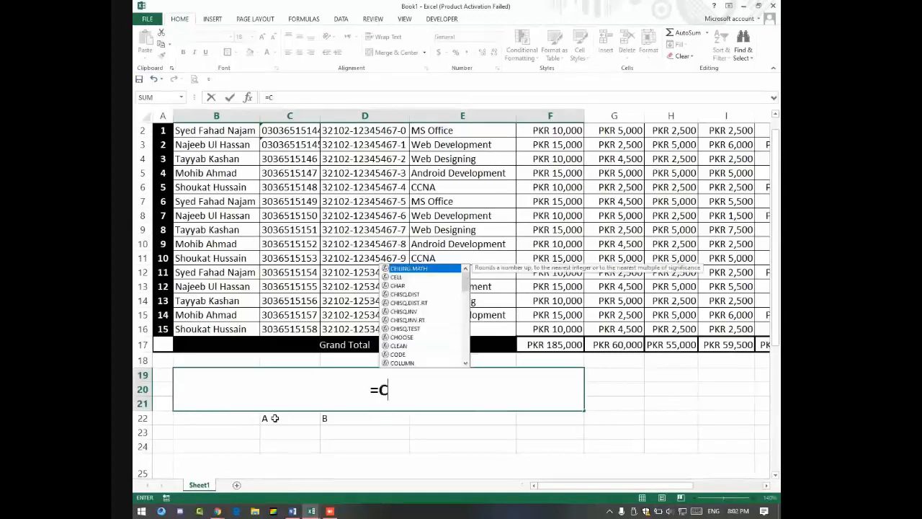
pyautogui.write('oncatenate')
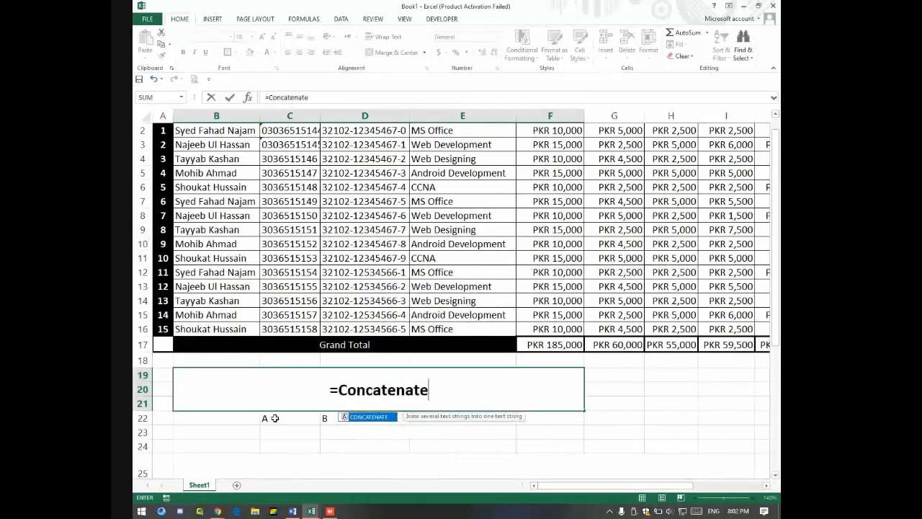
pyautogui.write('(1')
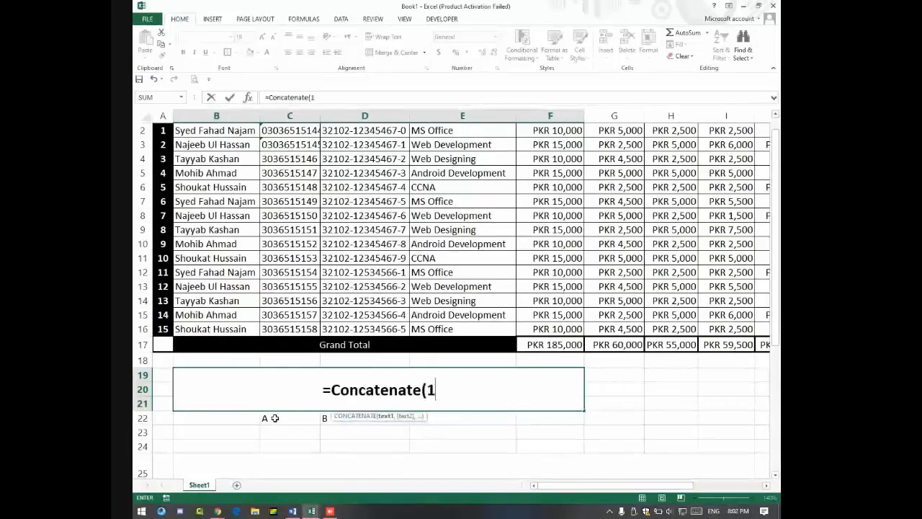
pyautogui.write(',')
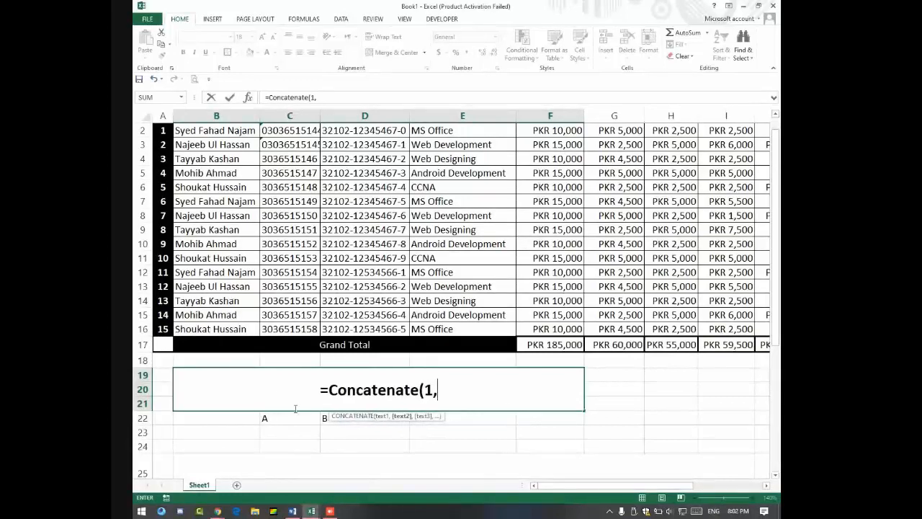
pyautogui.click(297, 418)
pyautogui.write(',')
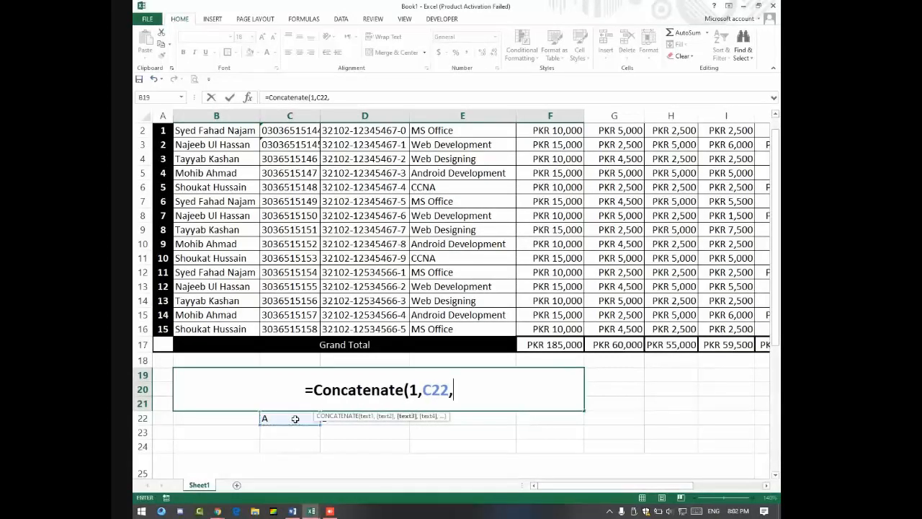
pyautogui.click(332, 425)
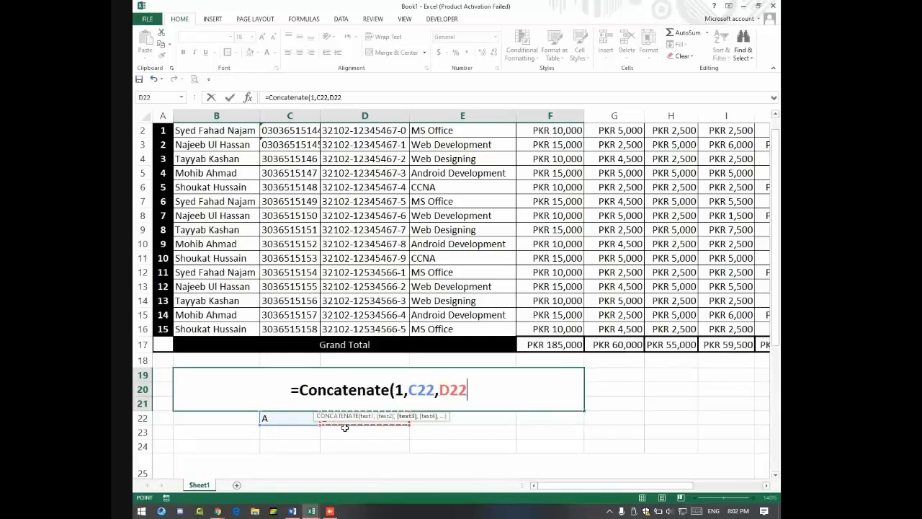
pyautogui.press('Return')
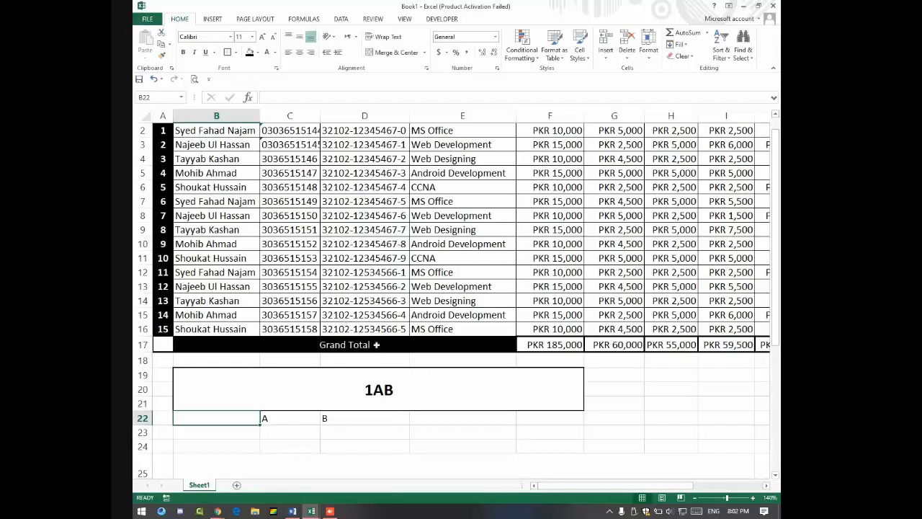
pyautogui.click(430, 397)
pyautogui.press('Delete')
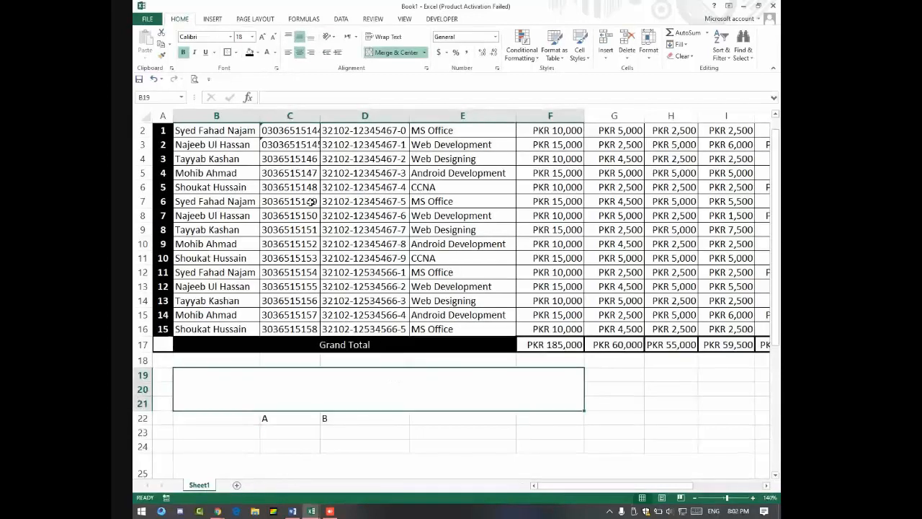
# Step: Remove the leading 0 from the contact numbers in C2 and C3
pyautogui.scroll(1, 311, 202)
pyautogui.doubleClick(283, 176)
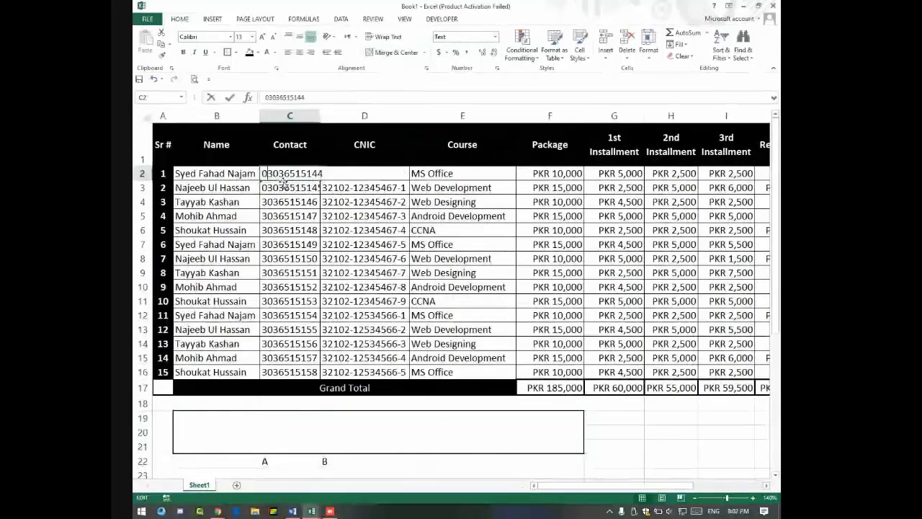
pyautogui.press('BackSpace')
pyautogui.press('Return')
pyautogui.doubleClick(266, 187)
pyautogui.press('BackSpace')
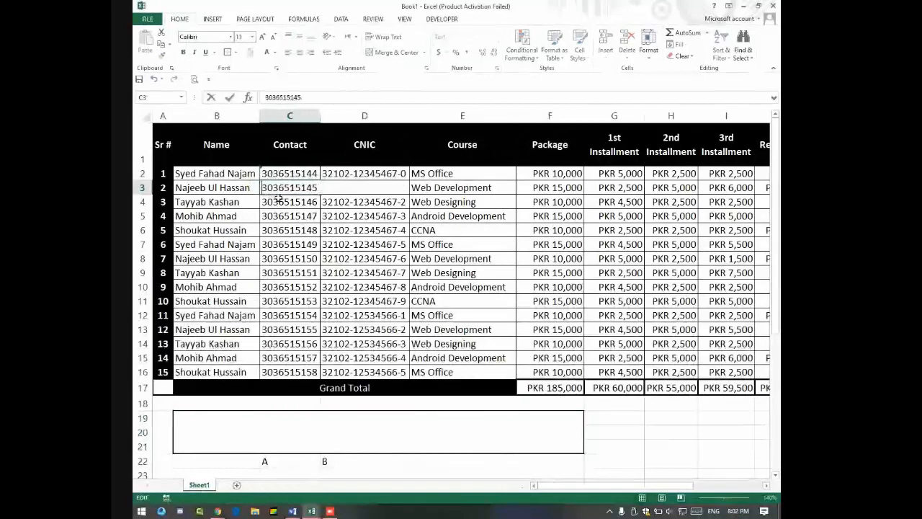
pyautogui.press('Return')
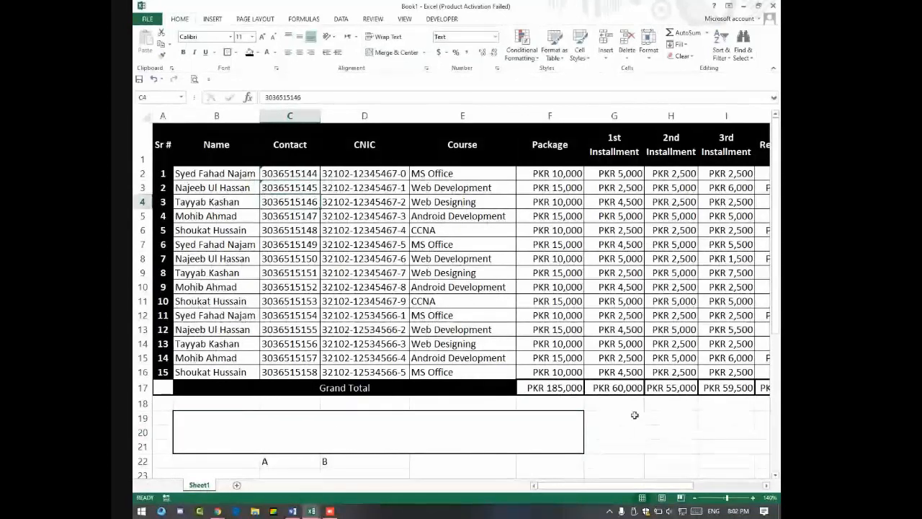
# Step: Insert a new empty column A to the left of Sr #
pyautogui.click(456, 424)
pyautogui.click(615, 414)
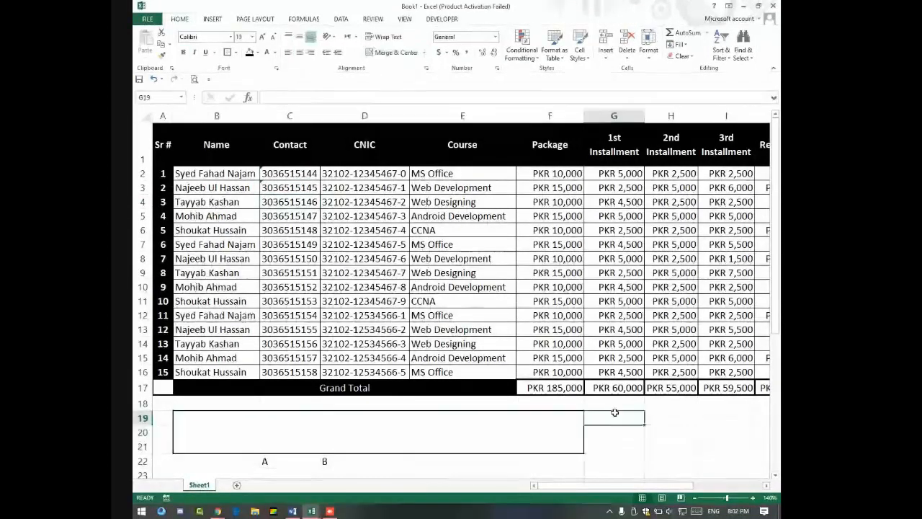
pyautogui.scroll(-7, 568, 327)
pyautogui.scroll(7, 551, 333)
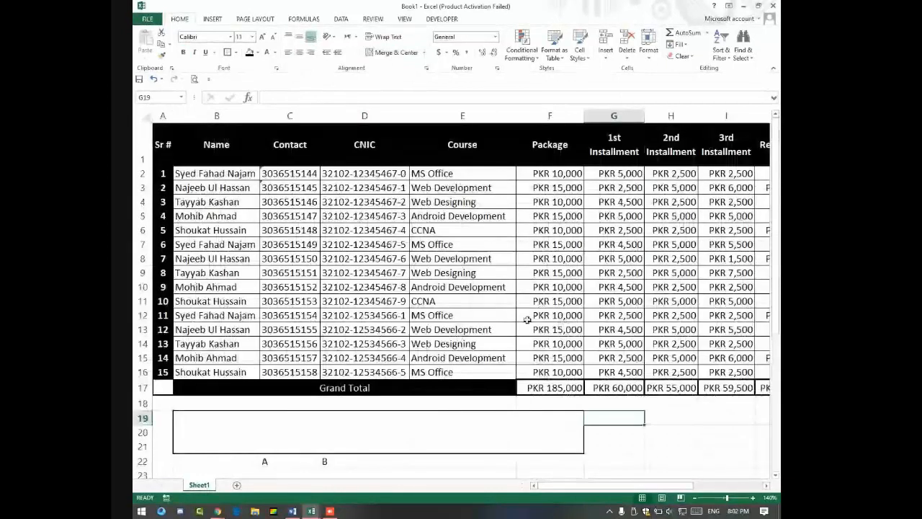
pyautogui.click(162, 116)
pyautogui.rightClick(163, 116)
pyautogui.click(185, 188)
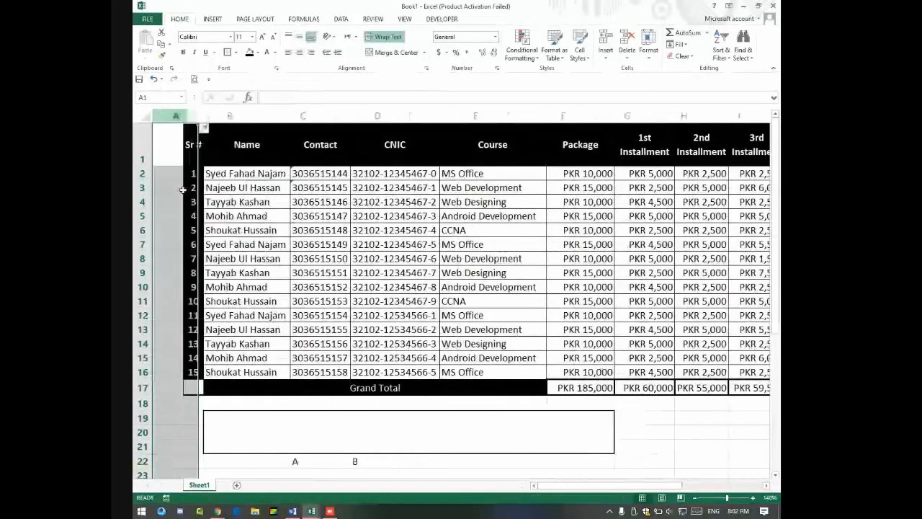
pyautogui.click(179, 173)
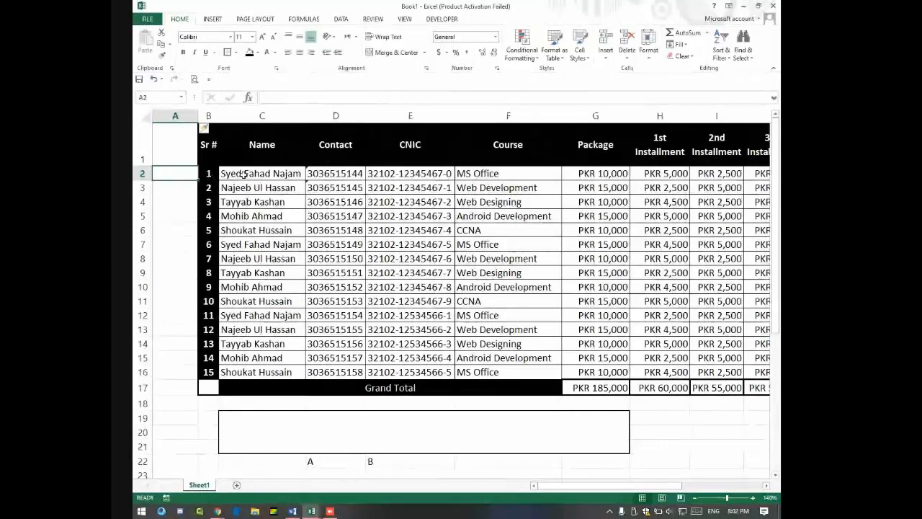
# Step: Enter =CONCATENATE(0,D2) in A2 to prefix the first contact number with 0
pyautogui.moveTo(185, 172); pyautogui.dragTo(552, 177)
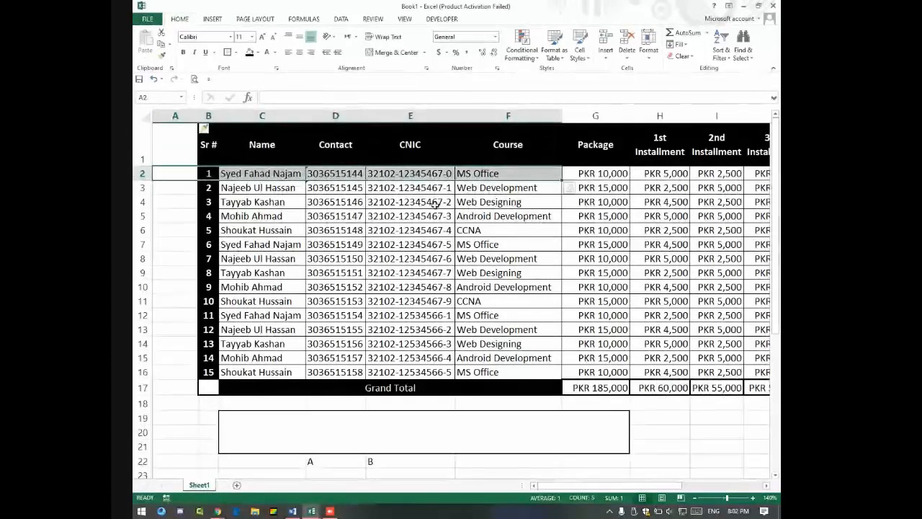
pyautogui.click(181, 174)
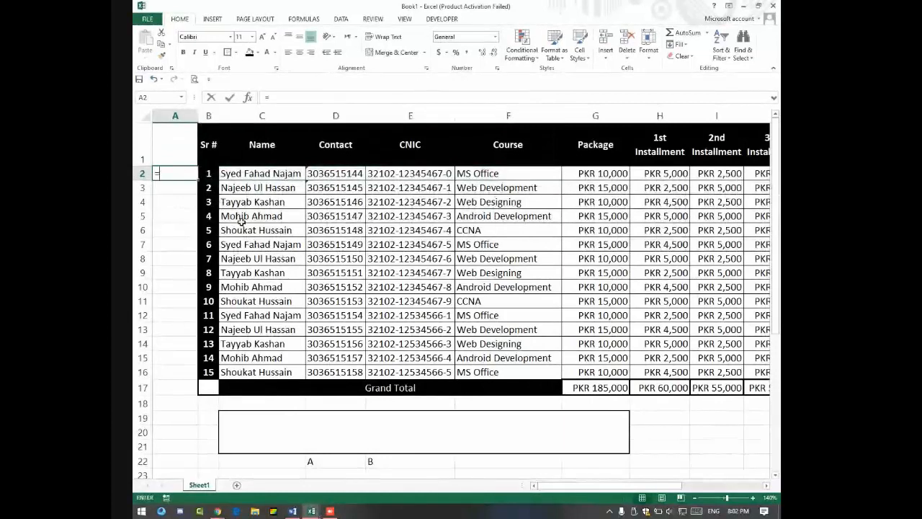
pyautogui.write('=concat')
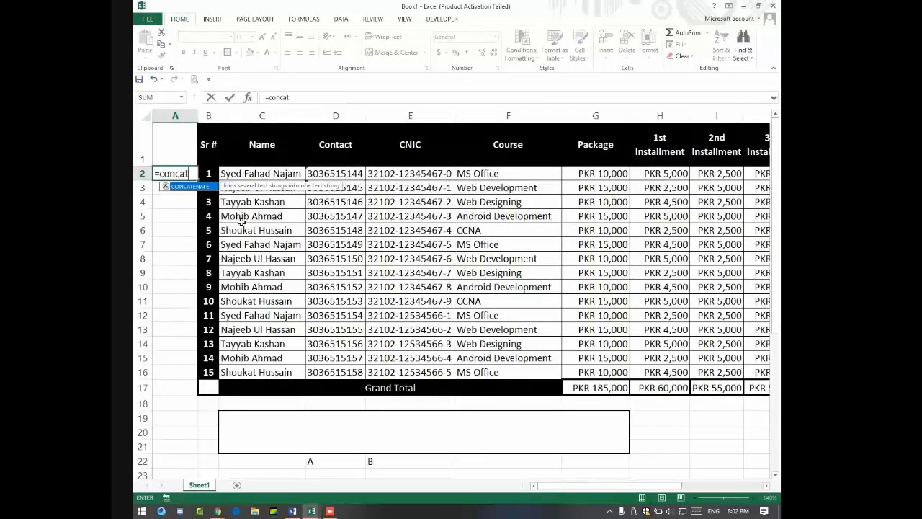
pyautogui.write('enate')
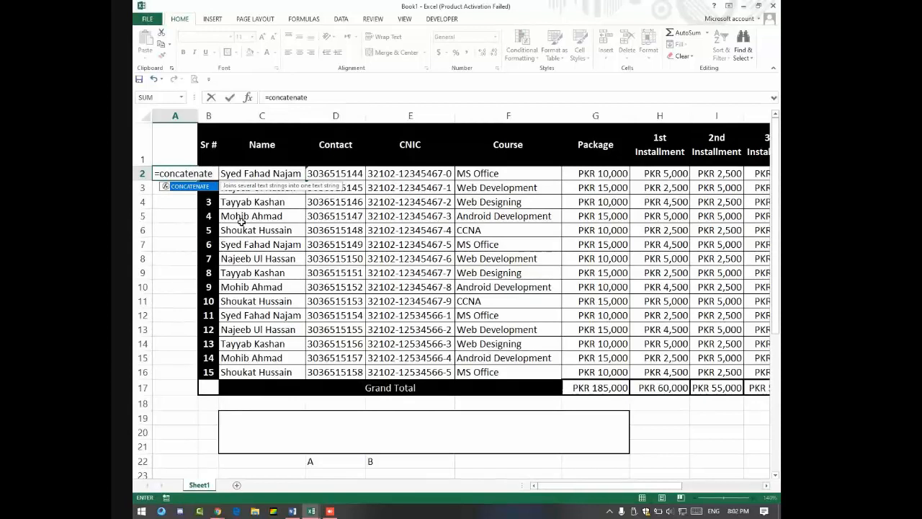
pyautogui.write('(')
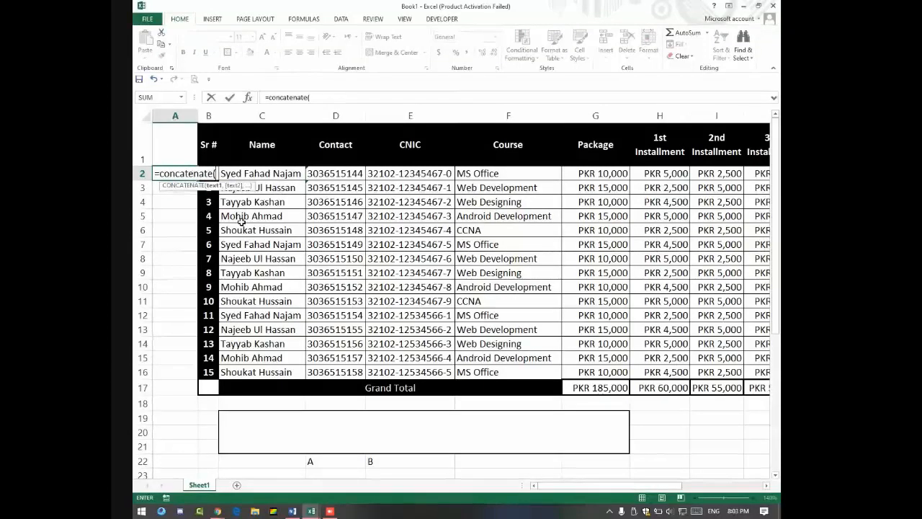
pyautogui.write('0')
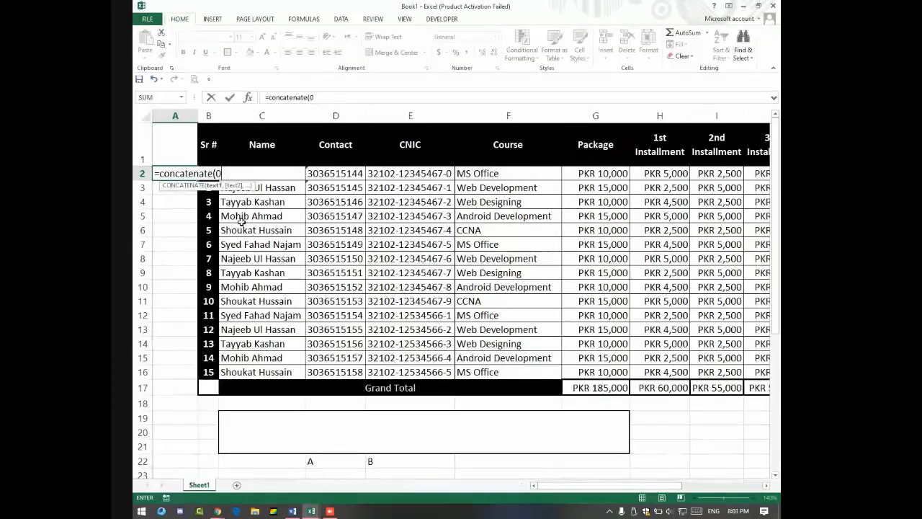
pyautogui.write(',')
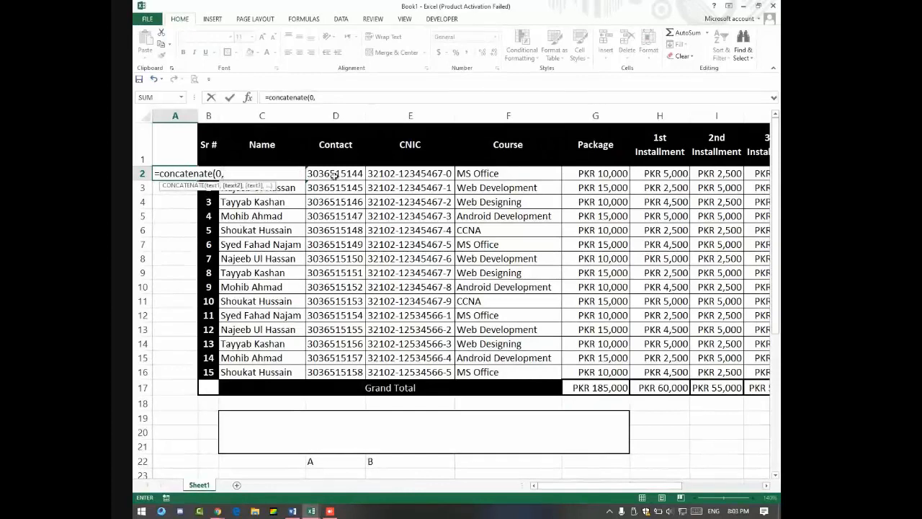
pyautogui.click(333, 175)
pyautogui.press('Return')
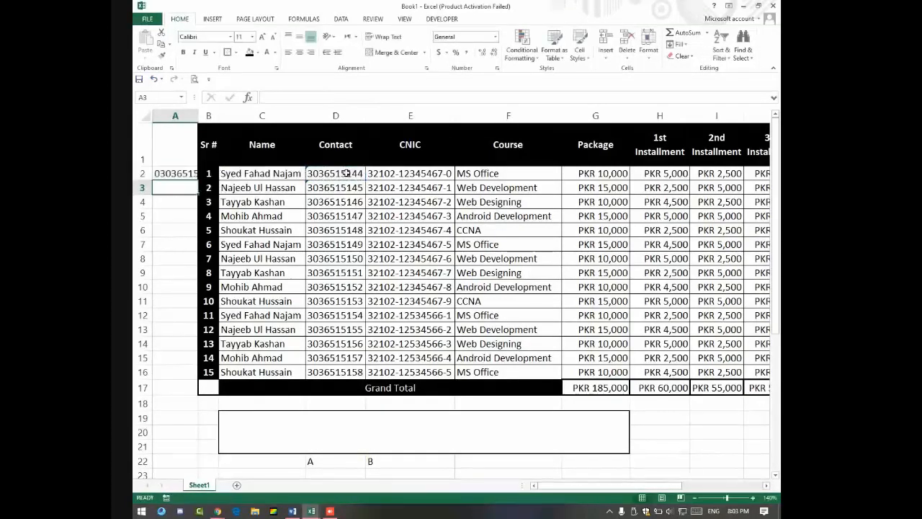
pyautogui.click(175, 170)
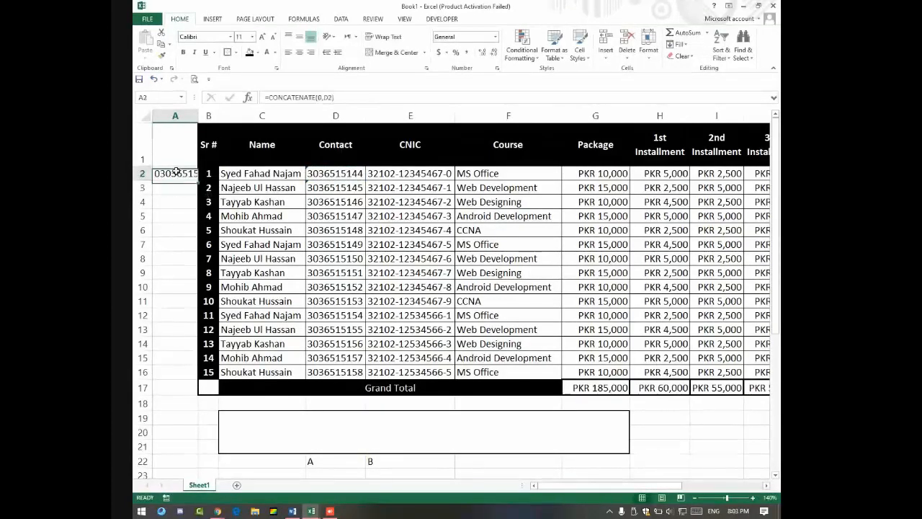
# Step: Fill the A2 formula down to A16 and copy it for pasting over contacts from D2
pyautogui.moveTo(196, 179); pyautogui.dragTo(185, 371)
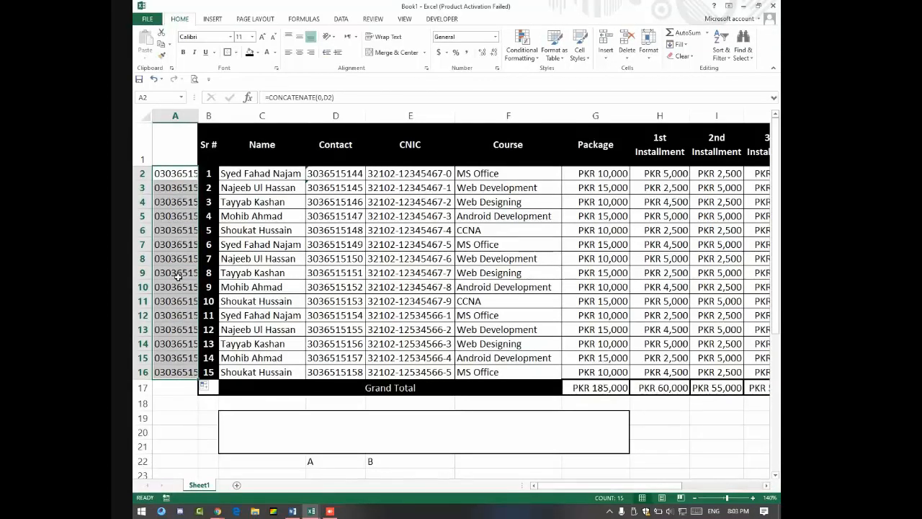
pyautogui.hotkey('ctrl', 'c')
pyautogui.click(319, 175)
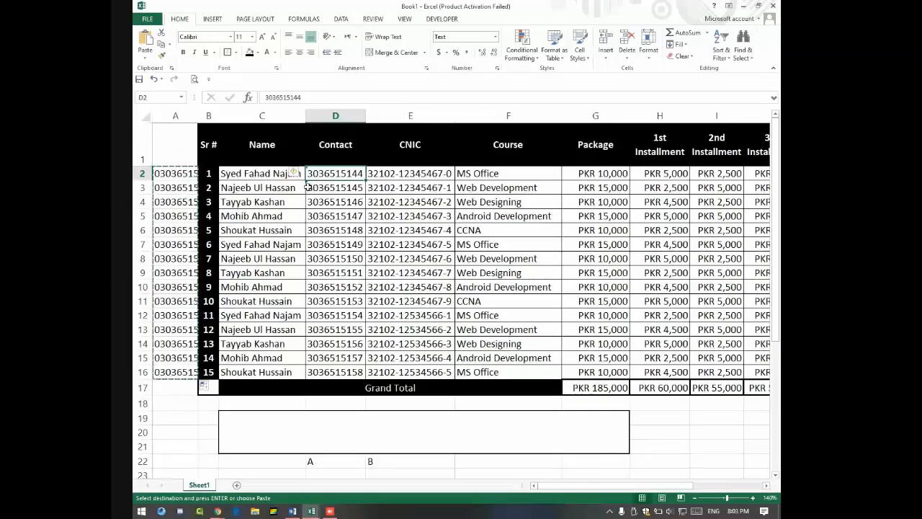
pyautogui.hotkey('ctrl', 'v')
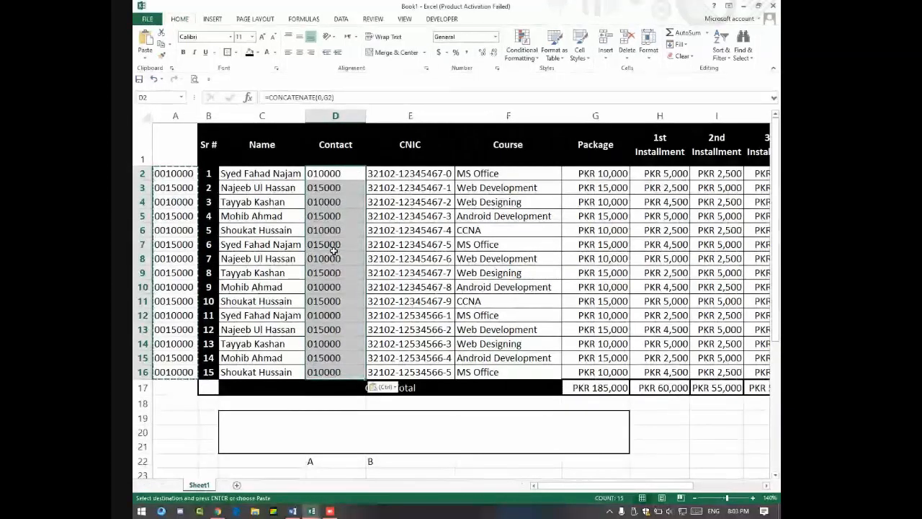
pyautogui.hotkey('ctrl', 'z')
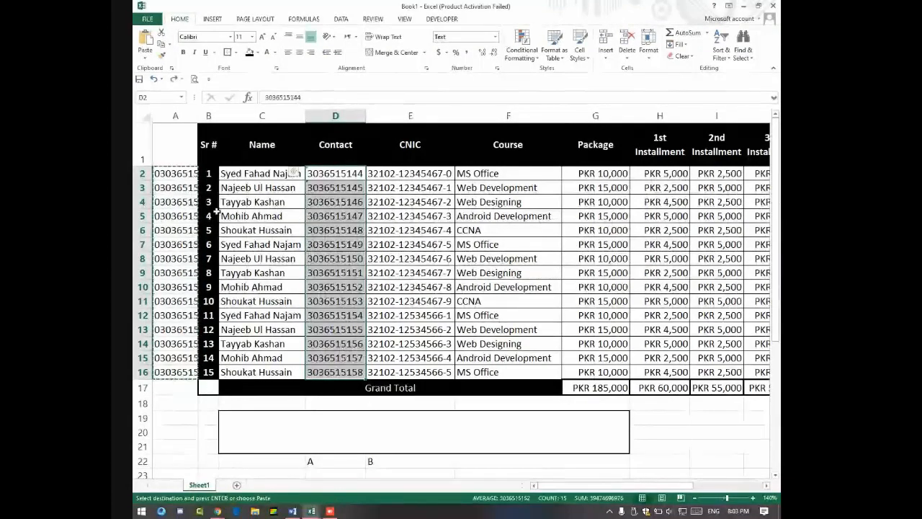
pyautogui.moveTo(185, 174); pyautogui.dragTo(187, 370)
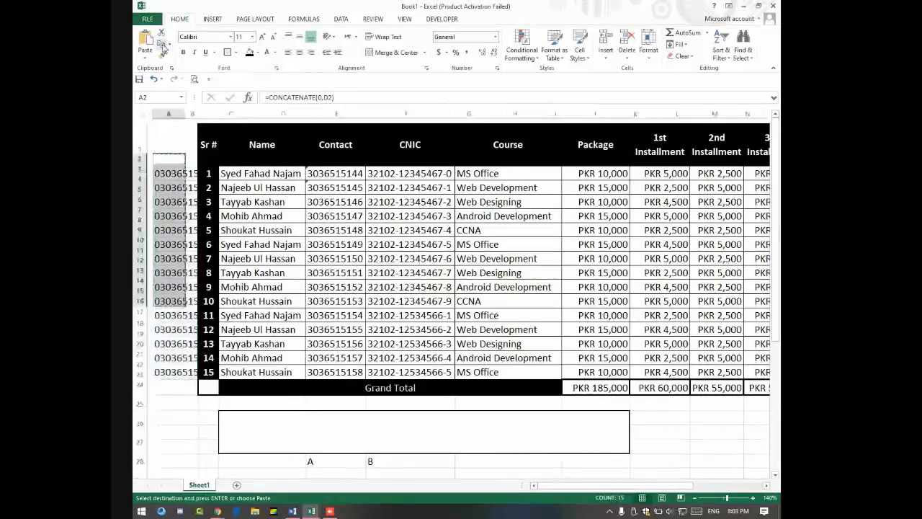
pyautogui.click(329, 172)
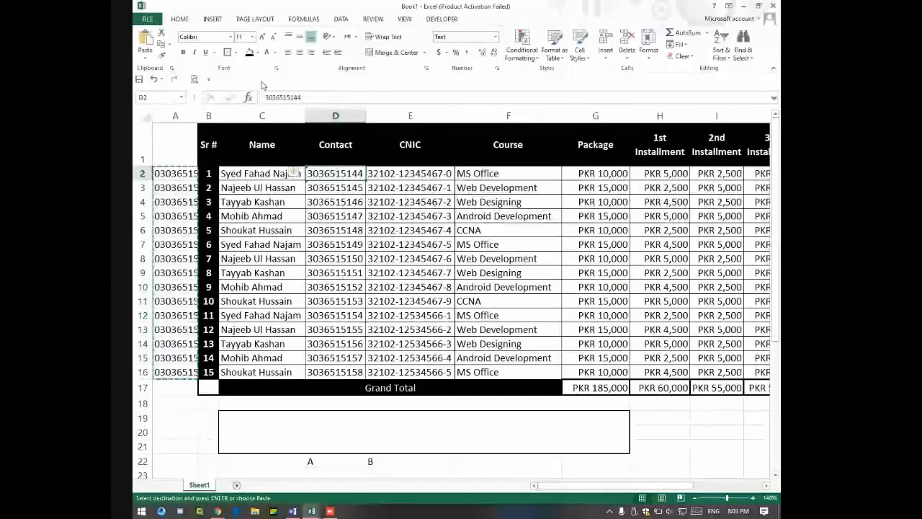
pyautogui.click(145, 58)
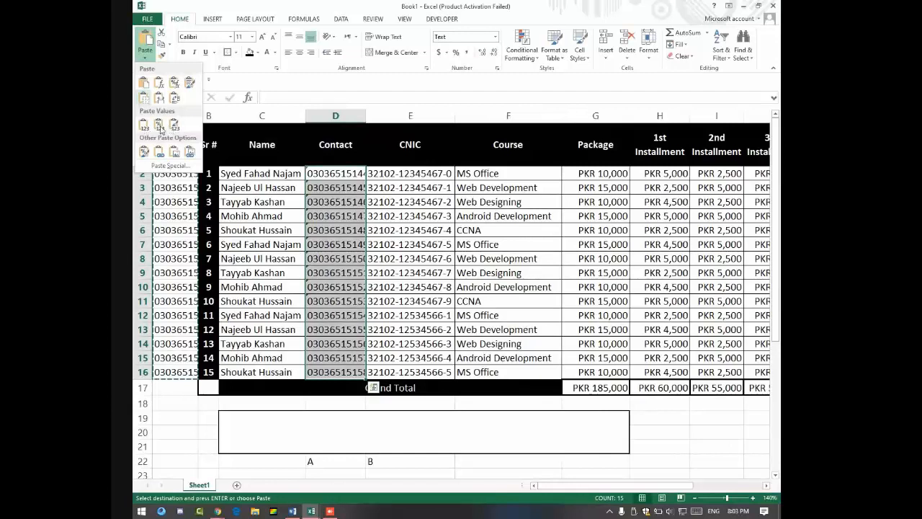
# Step: Paste the zero-prefixed numbers as values over the Contact column
pyautogui.click(160, 128)
pyautogui.click(334, 196)
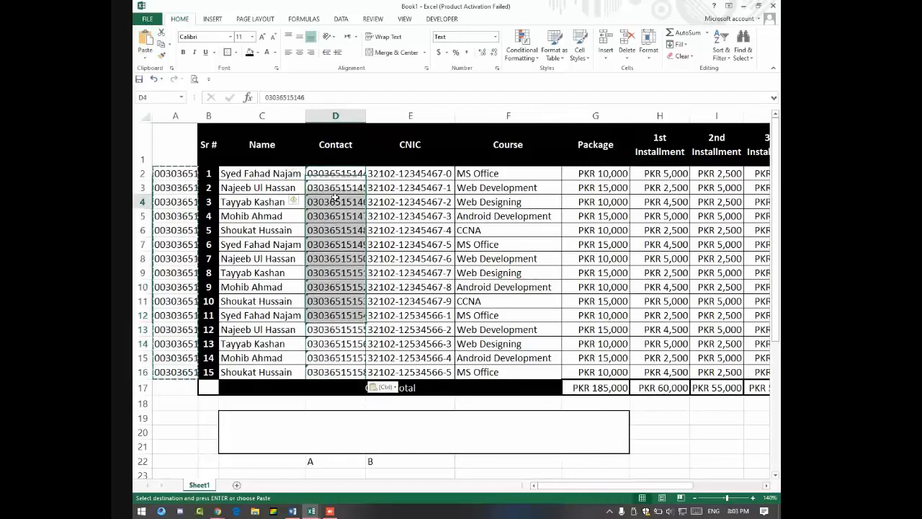
pyautogui.press('Down')
pyautogui.press('Down')
pyautogui.press('Down')
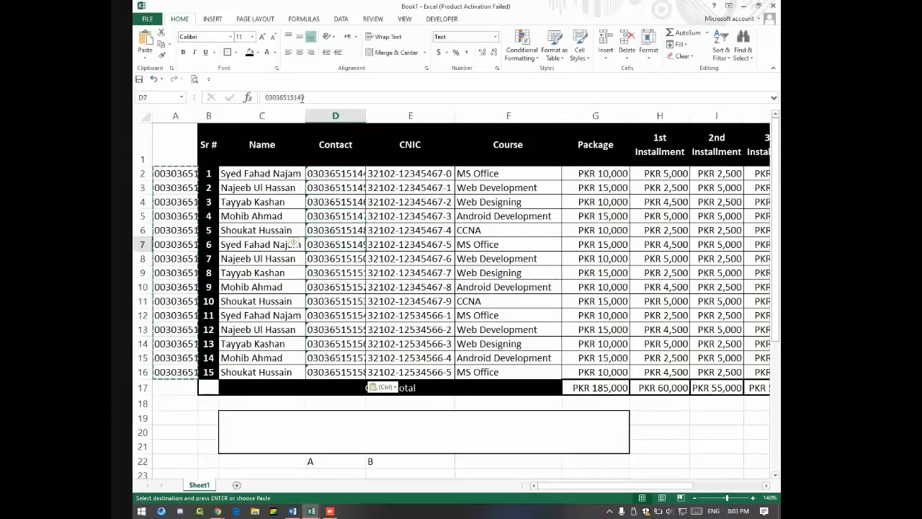
pyautogui.moveTo(316, 98); pyautogui.dragTo(259, 100)
pyautogui.press('Return')
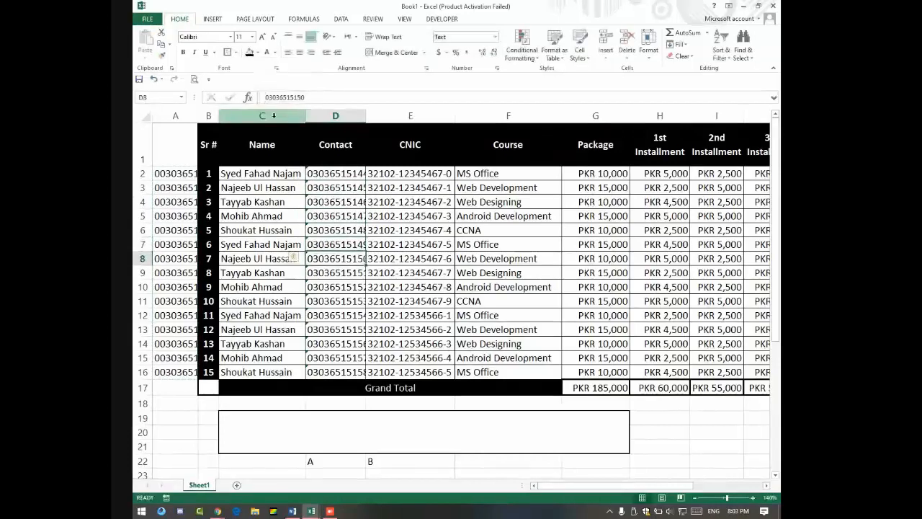
# Step: Clear A2:A16 and delete the helper column A
pyautogui.moveTo(177, 173); pyautogui.dragTo(172, 367)
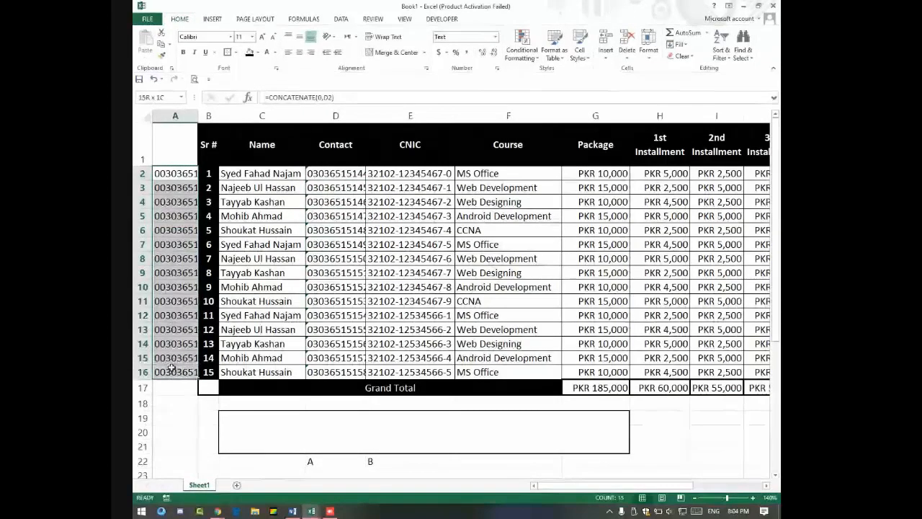
pyautogui.press('Delete')
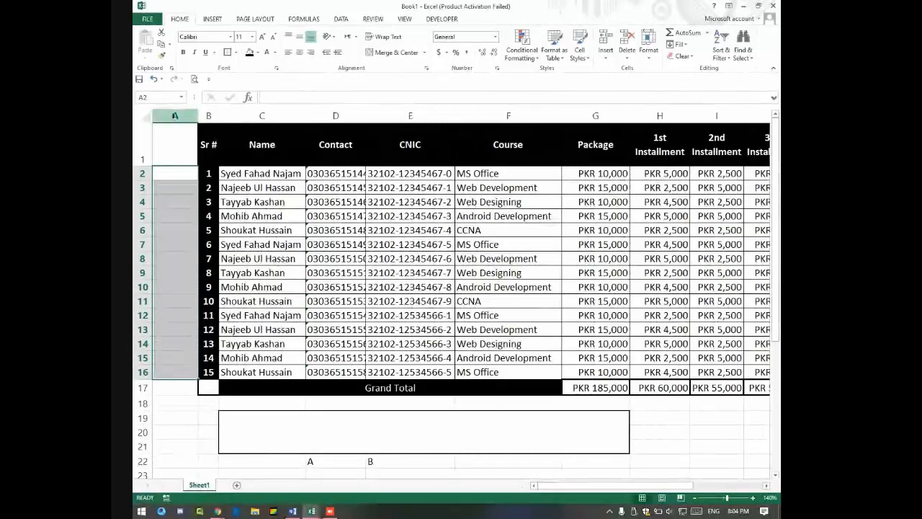
pyautogui.rightClick(174, 115)
pyautogui.click(204, 206)
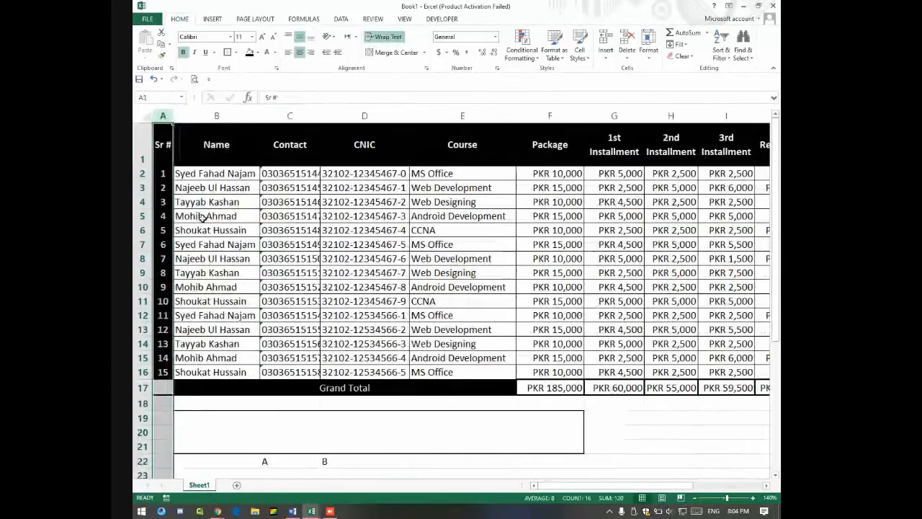
pyautogui.moveTo(292, 175); pyautogui.dragTo(309, 303)
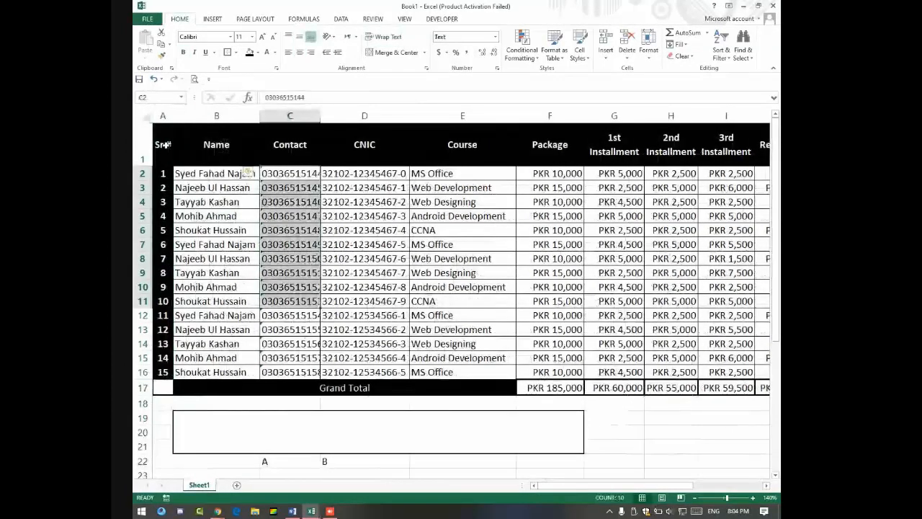
# Step: Copy the whole fee table, A1:K17, from headers to Grand Total
pyautogui.moveTo(167, 145); pyautogui.dragTo(689, 382)
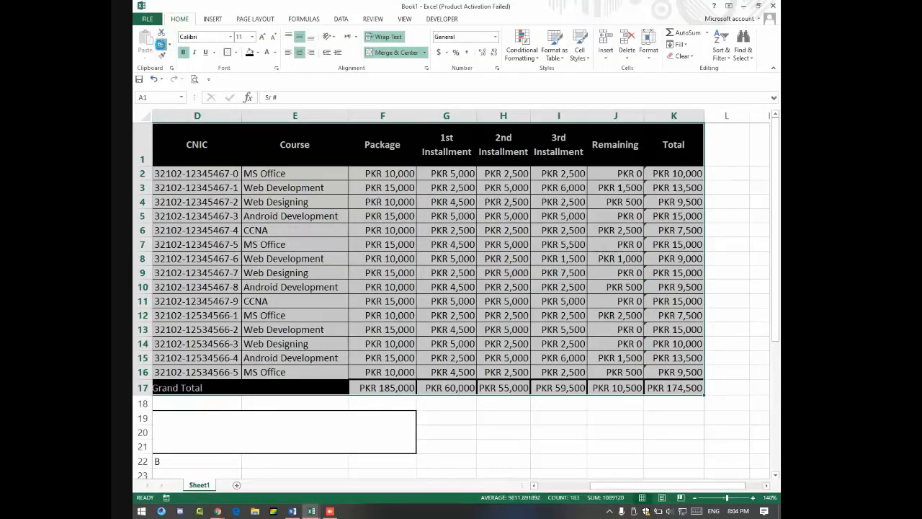
pyautogui.click(161, 44)
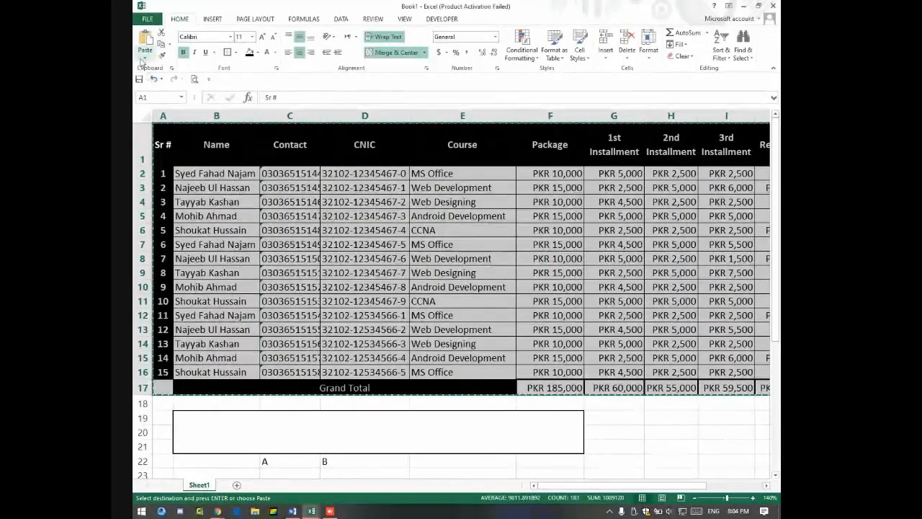
# Step: Paste the copied table as a Linked Picture and drag it down the sheet
pyautogui.click(144, 58)
pyautogui.click(189, 152)
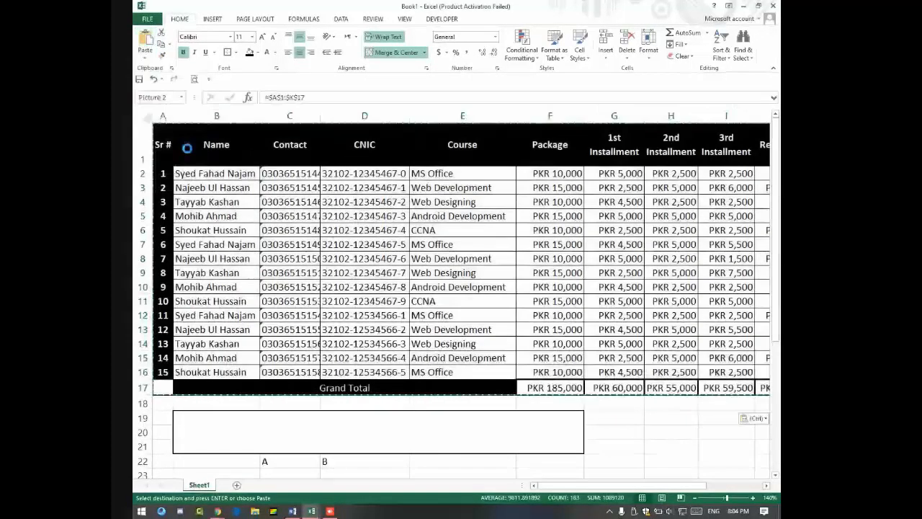
pyautogui.moveTo(205, 145); pyautogui.dragTo(205, 351)
pyautogui.moveTo(377, 448); pyautogui.dragTo(419, 326)
pyautogui.scroll(6, 378, 232)
pyautogui.click(378, 229)
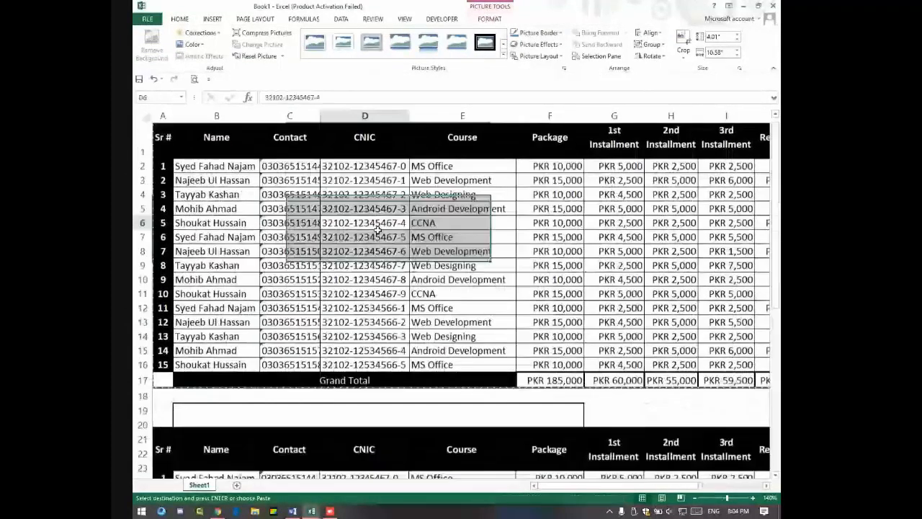
pyautogui.scroll(-5, 463, 334)
# Step: Align the linked picture with column A below the original table, around rows 31–50
pyautogui.click(463, 334)
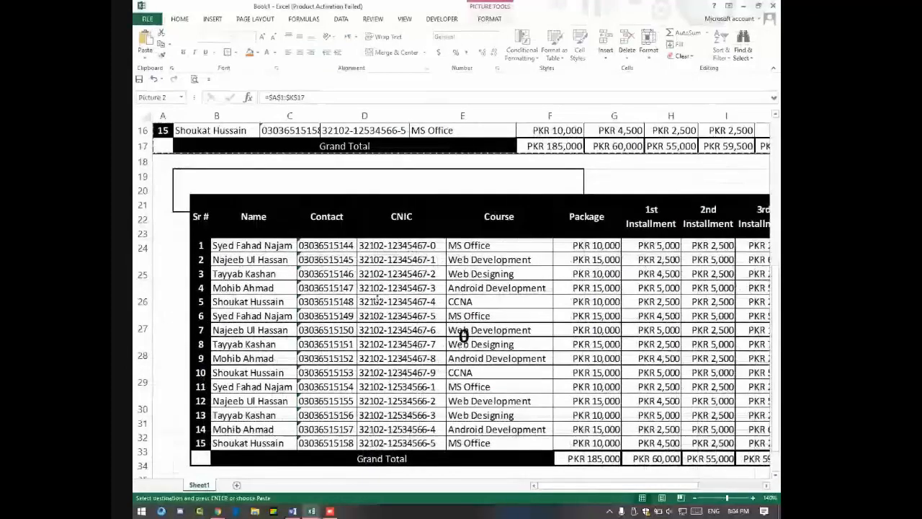
pyautogui.moveTo(375, 300); pyautogui.dragTo(342, 299)
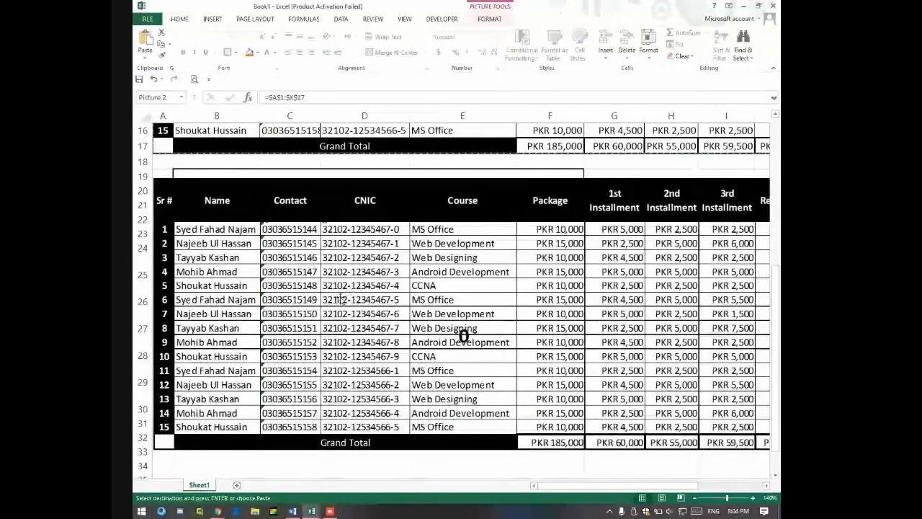
pyautogui.scroll(-3, 339, 303)
pyautogui.moveTo(365, 241); pyautogui.dragTo(365, 392)
pyautogui.scroll(-5, 398, 276)
pyautogui.scroll(3, 401, 240)
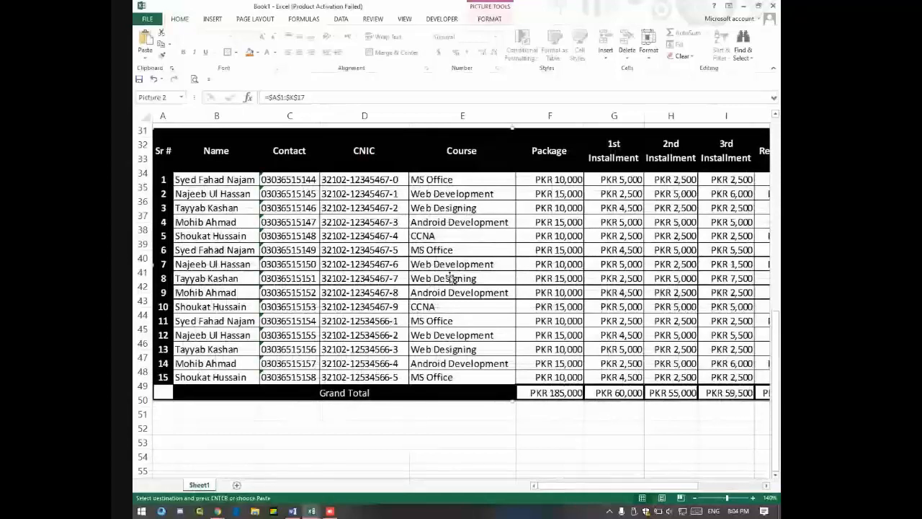
pyautogui.hotkey('alt', 'Tab')
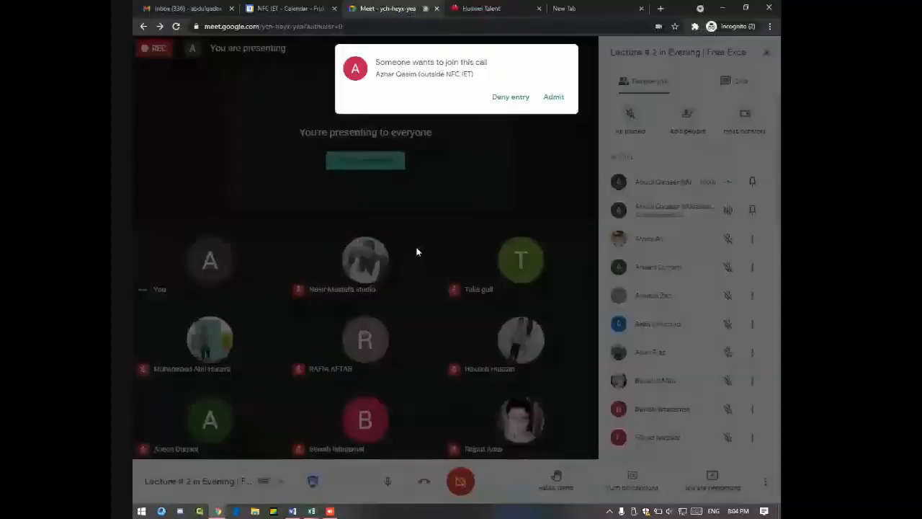
# Step: Admit the waiting participant into the Google Meet call and return to Excel
pyautogui.click(551, 96)
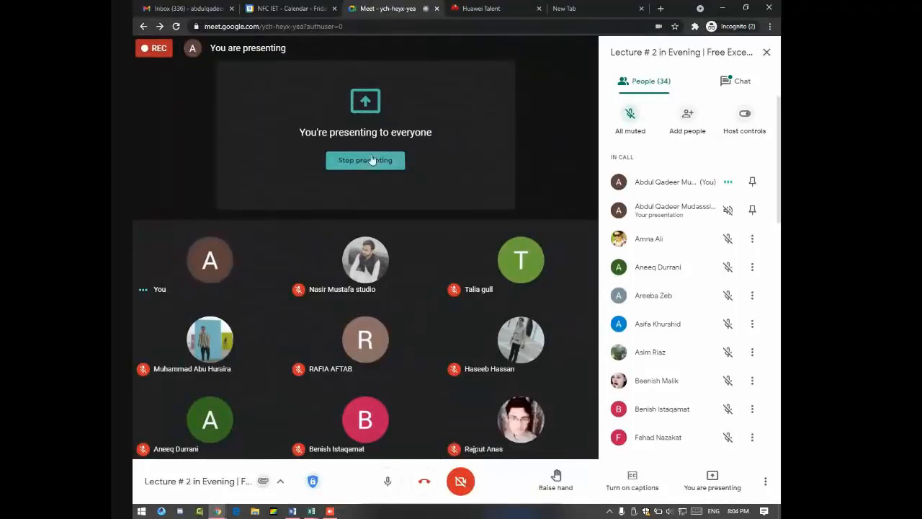
pyautogui.hotkey('alt', 'Tab')
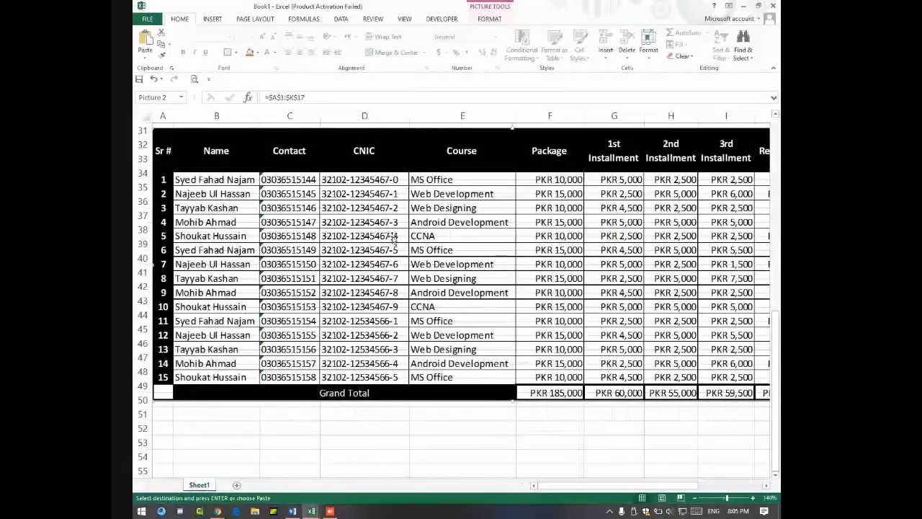
# Step: Delete the linked table picture and copy the fee table range A1:K17
pyautogui.press('Delete')
pyautogui.scroll(10, 393, 238)
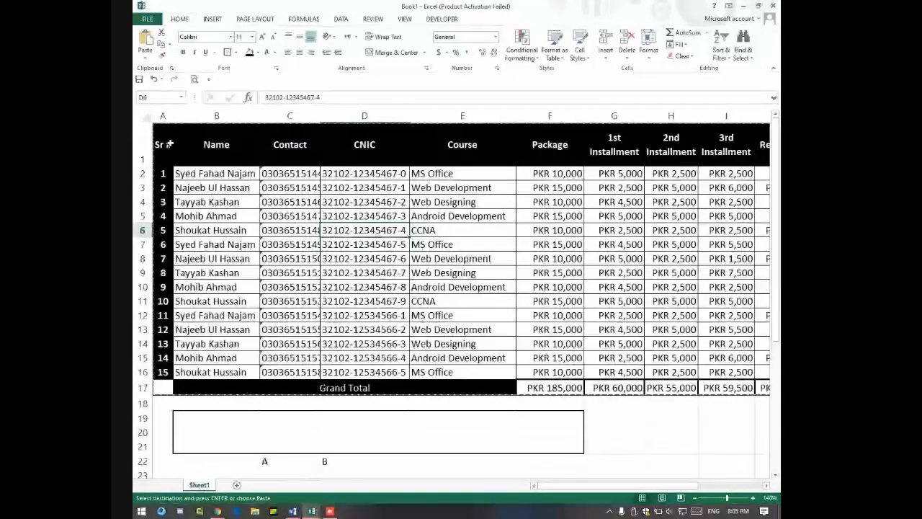
pyautogui.moveTo(169, 144); pyautogui.dragTo(684, 384)
pyautogui.click(163, 44)
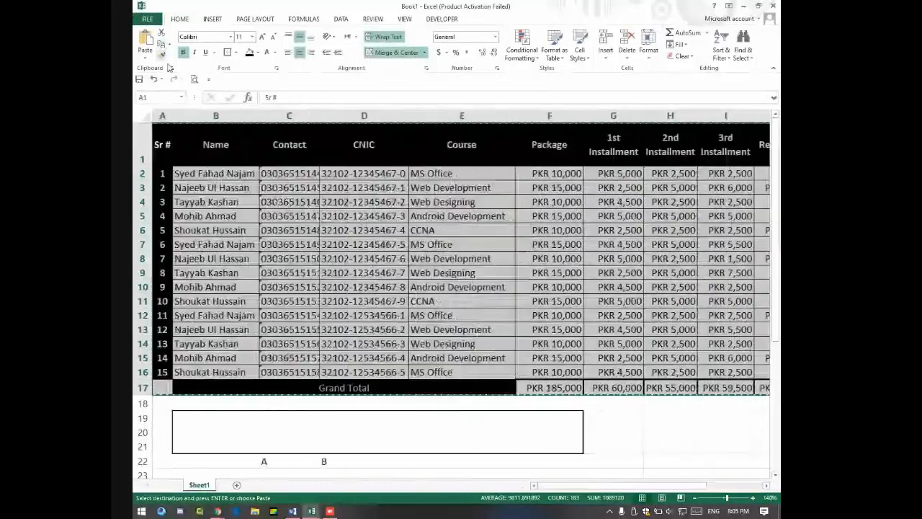
# Step: Paste the fee table as a plain picture at B32 and nudge it down one row
pyautogui.scroll(-10, 323, 309)
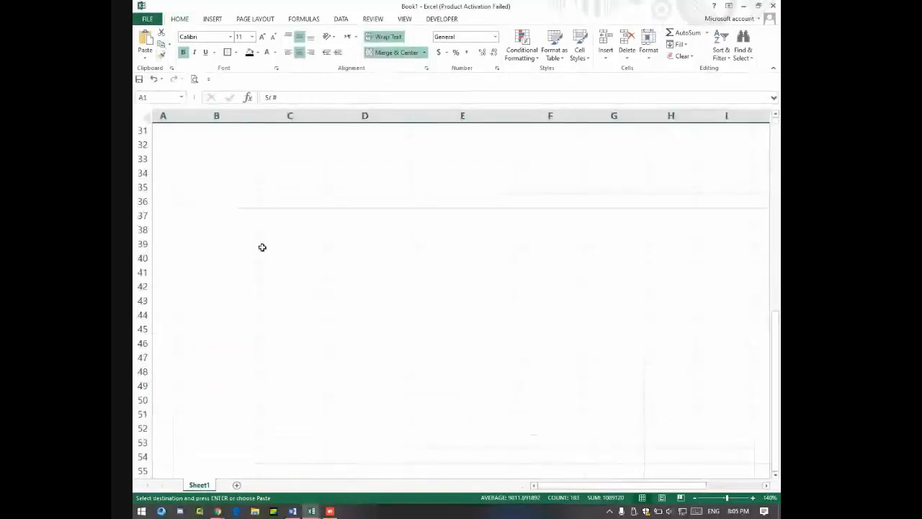
pyautogui.click(180, 144)
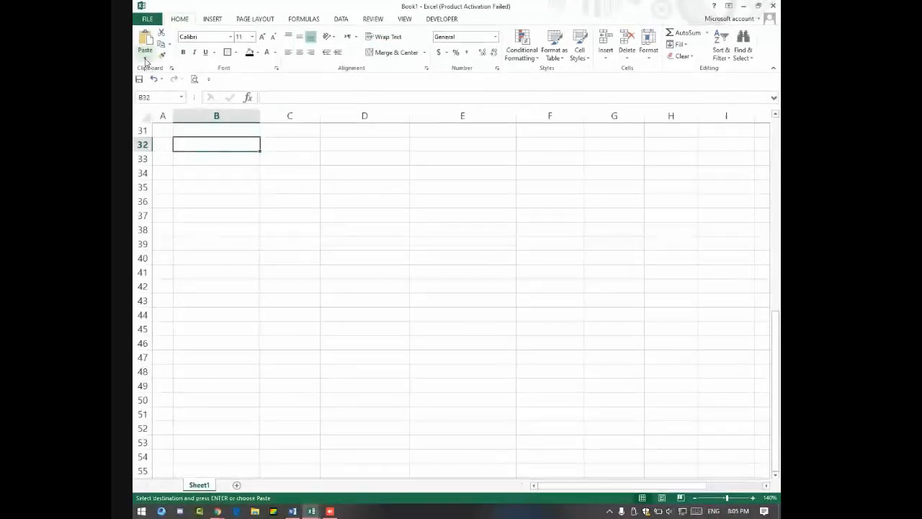
pyautogui.click(145, 61)
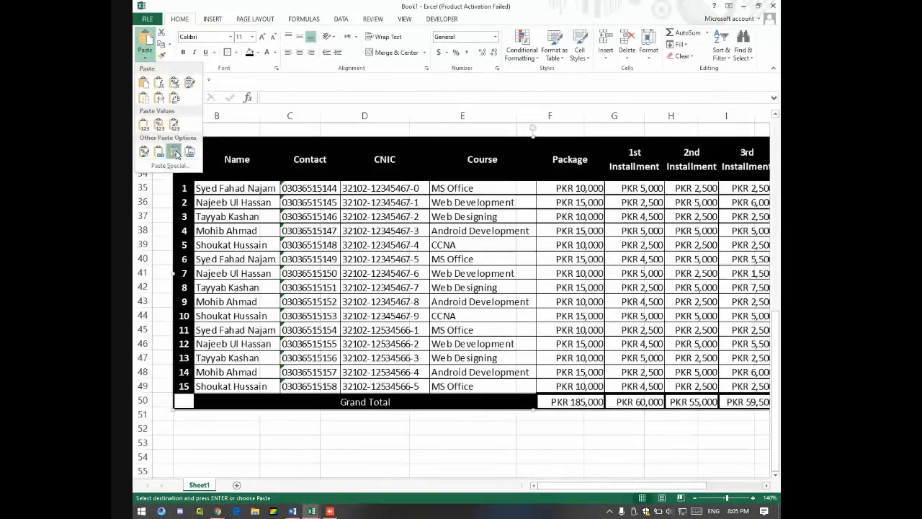
pyautogui.click(174, 153)
pyautogui.scroll(4, 236, 176)
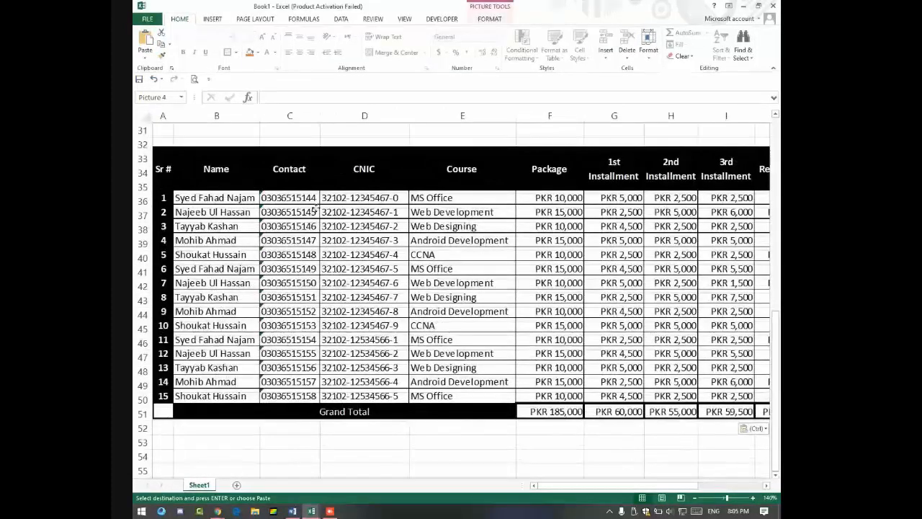
pyautogui.moveTo(326, 203); pyautogui.dragTo(323, 206)
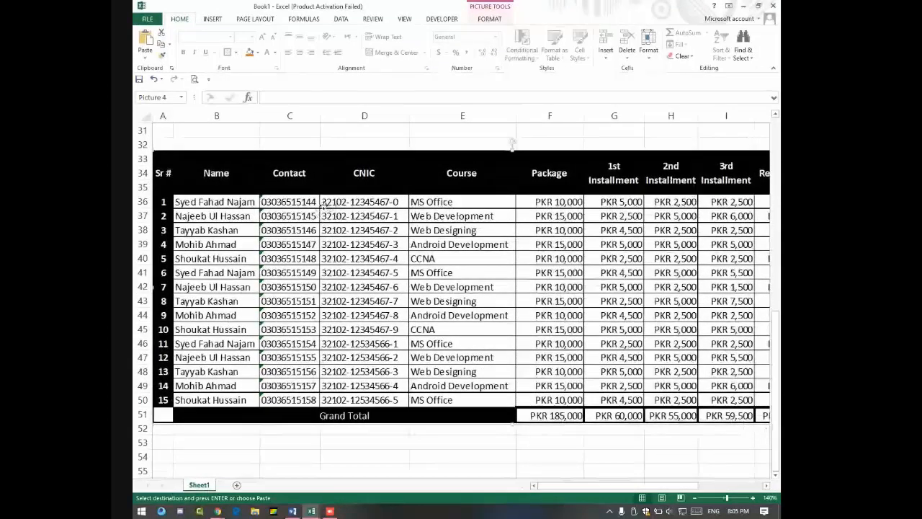
pyautogui.rightClick(324, 207)
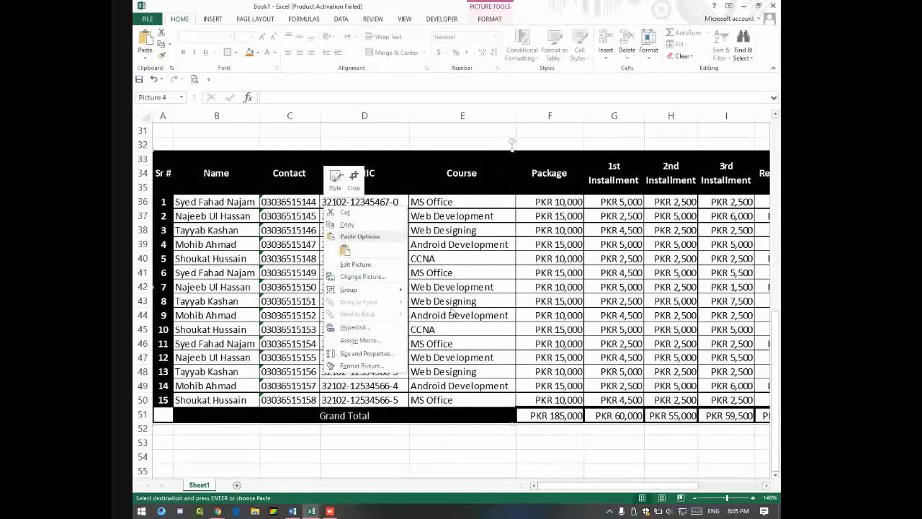
pyautogui.press('Escape')
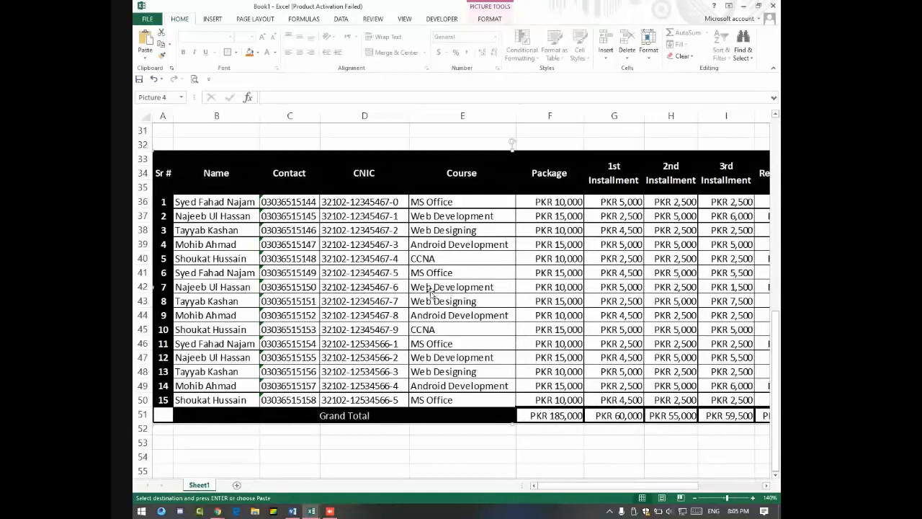
# Step: Read the Google Meet chat, then close the side panel
pyautogui.hotkey('alt', 'Tab')
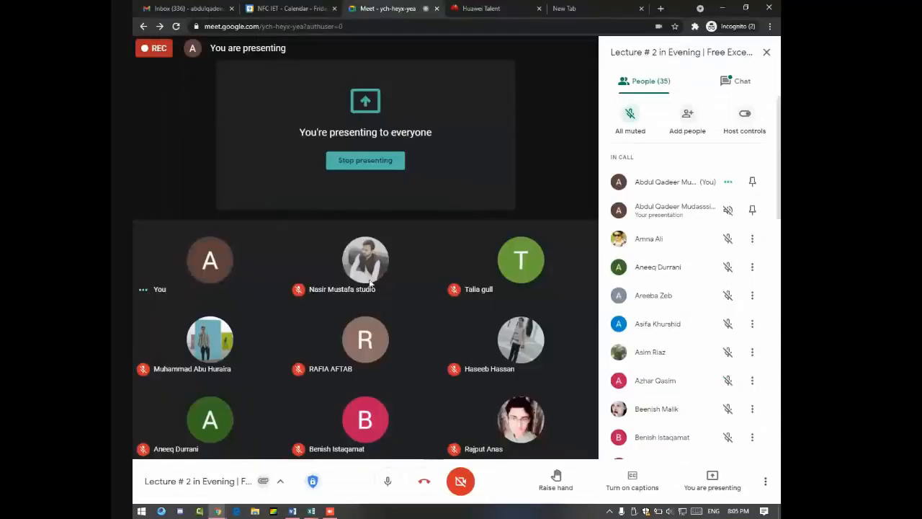
pyautogui.click(713, 82)
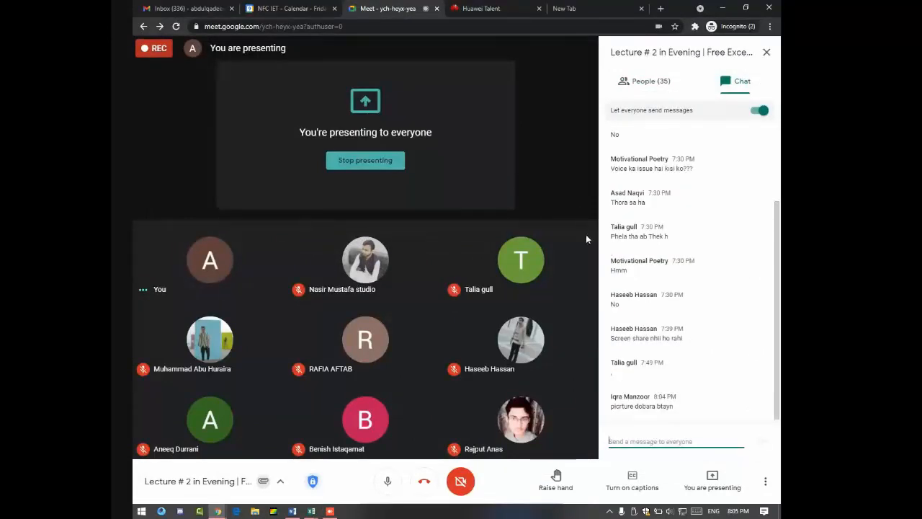
pyautogui.click(767, 54)
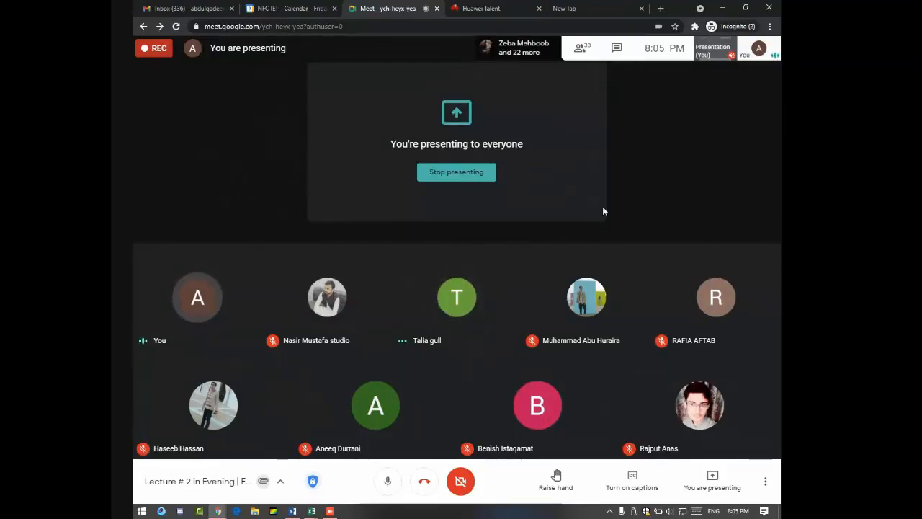
# Step: Delete the pasted table picture and merge the blocks B32:D38 and E32:H38
pyautogui.hotkey('alt', 'Tab')
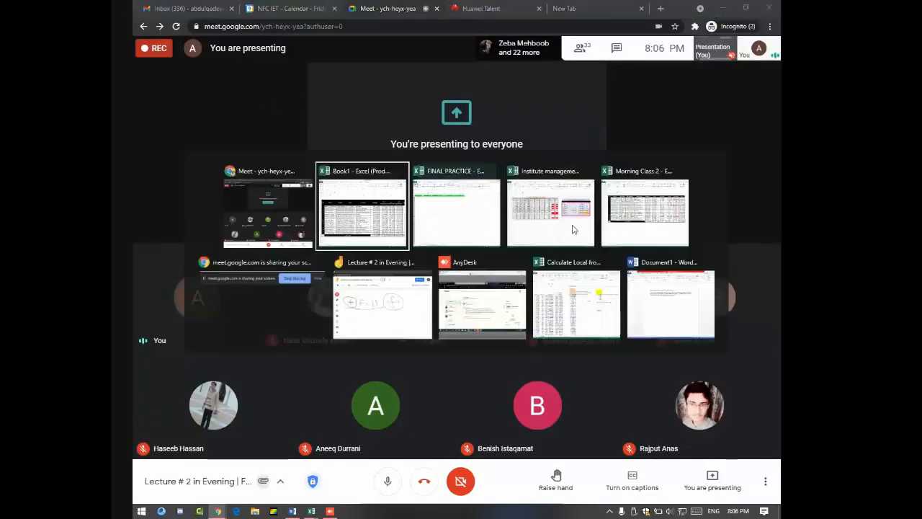
pyautogui.press('Delete')
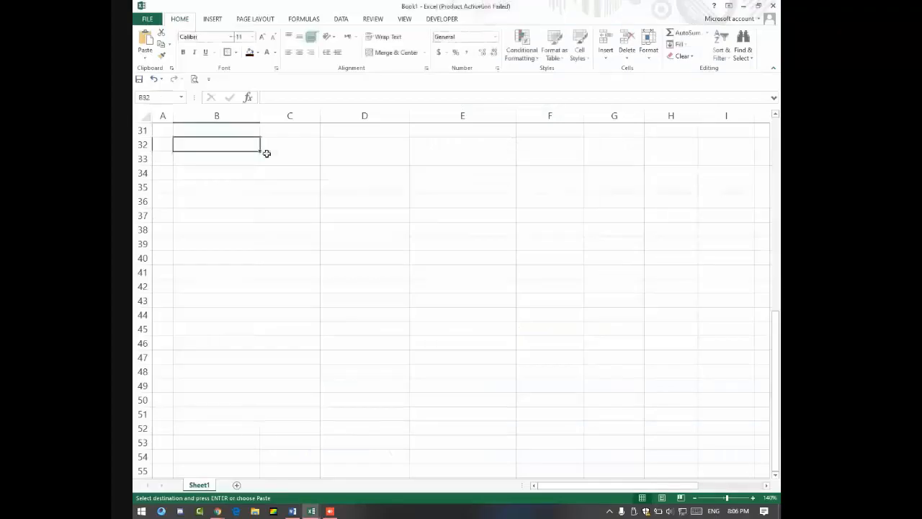
pyautogui.moveTo(231, 146); pyautogui.dragTo(392, 232)
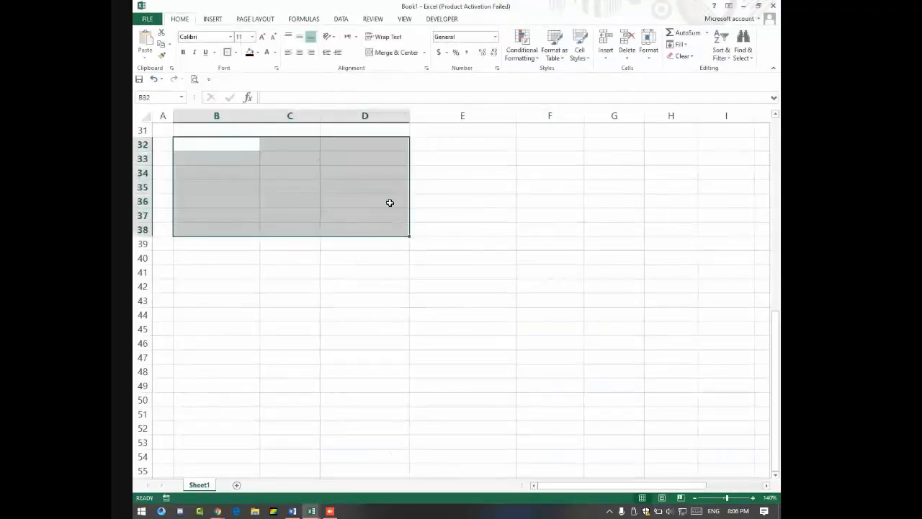
pyautogui.click(395, 52)
pyautogui.moveTo(461, 141); pyautogui.dragTo(626, 241)
pyautogui.moveTo(452, 143); pyautogui.dragTo(630, 229)
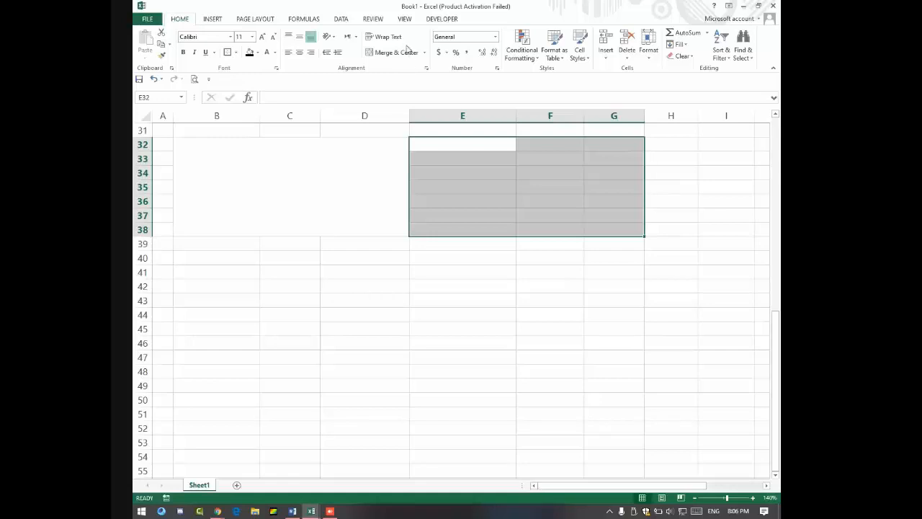
pyautogui.hotkey('shift', 'Right')
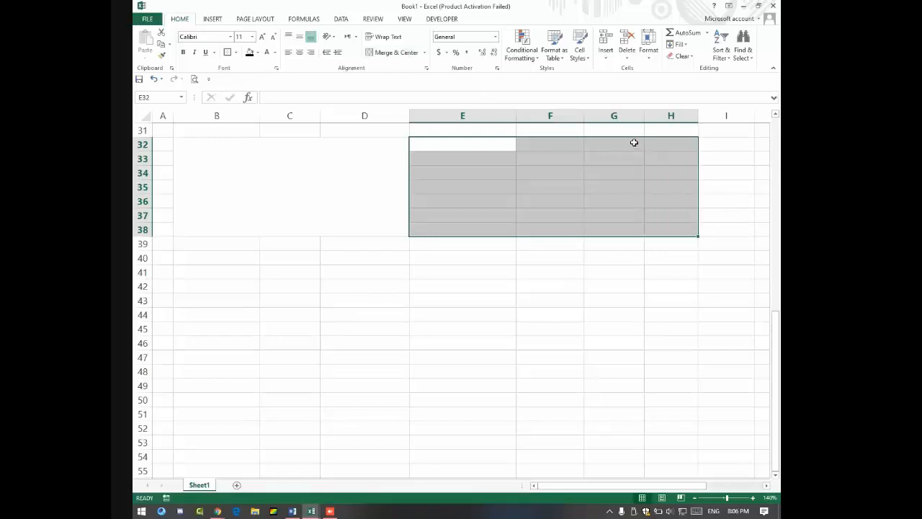
pyautogui.click(398, 50)
# Step: Merge the heading cells B31:D31 and E31:H31
pyautogui.scroll(2, 322, 164)
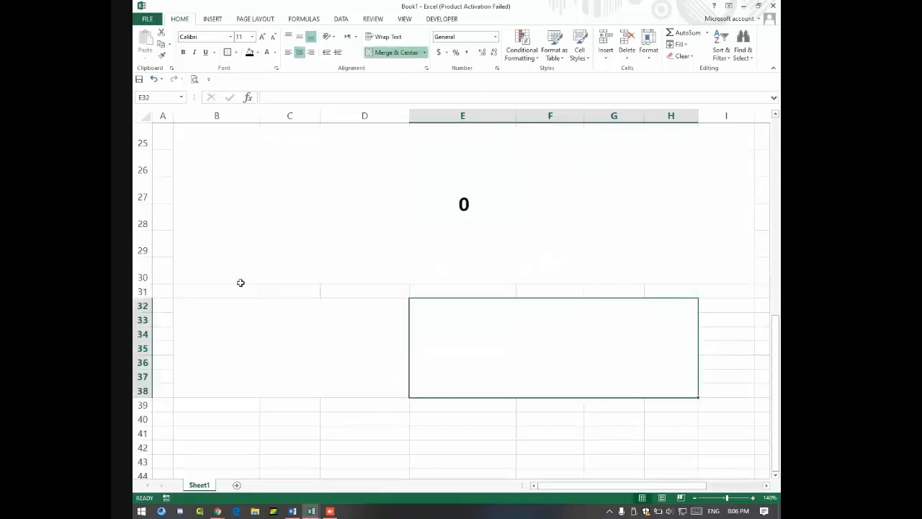
pyautogui.moveTo(222, 286); pyautogui.dragTo(341, 292)
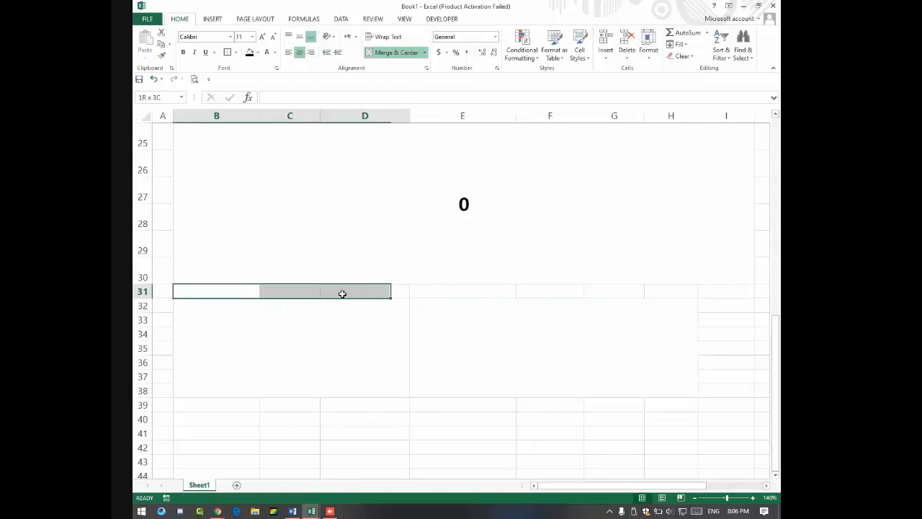
pyautogui.click(396, 52)
pyautogui.moveTo(447, 289); pyautogui.dragTo(649, 279)
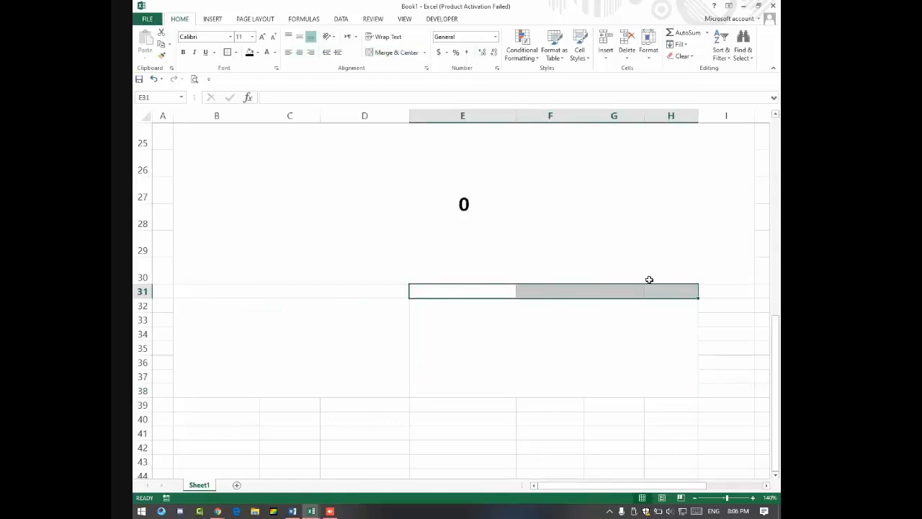
pyautogui.click(396, 53)
pyautogui.scroll(-2, 329, 319)
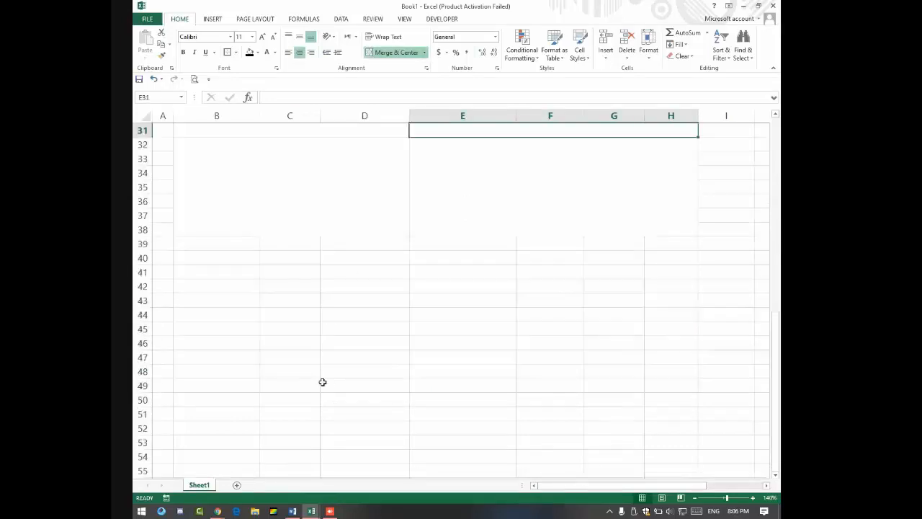
pyautogui.scroll(1, 281, 283)
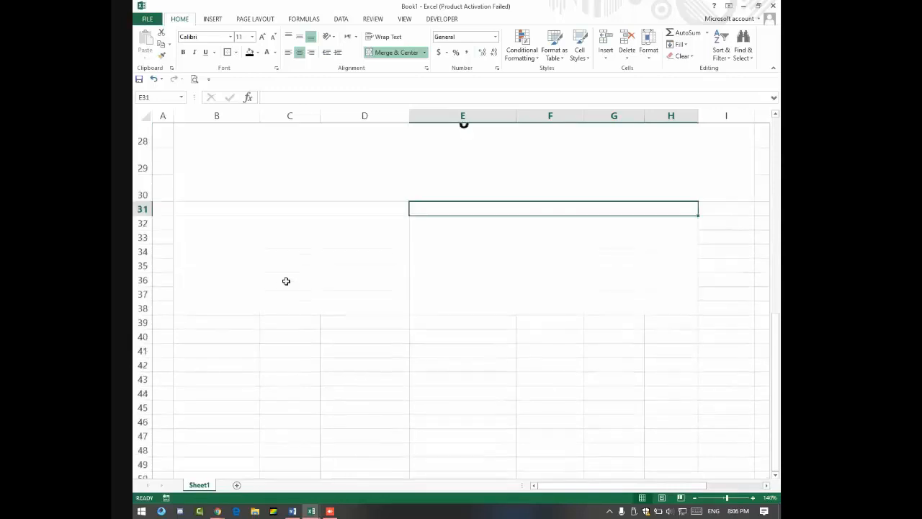
# Step: Label the merged headings UK and US, then select B39:D39
pyautogui.click(243, 212)
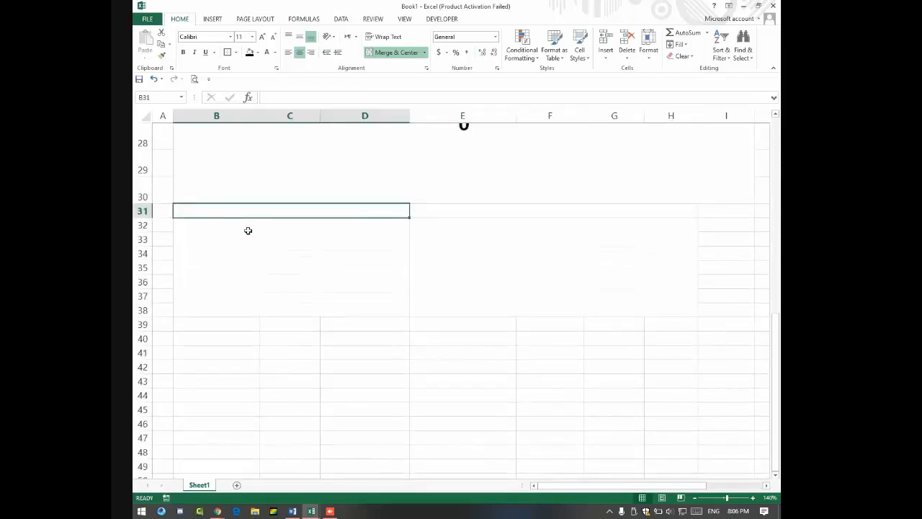
pyautogui.write('UK')
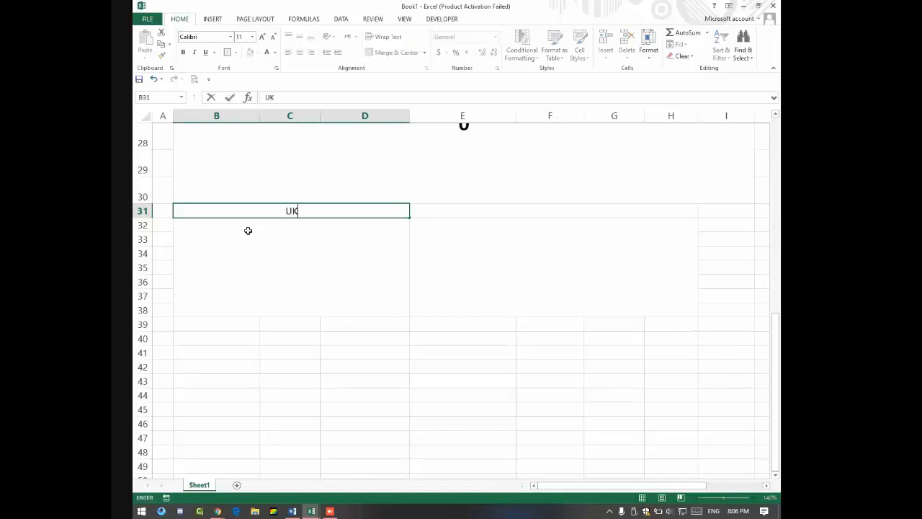
pyautogui.click(428, 207)
pyautogui.write('US')
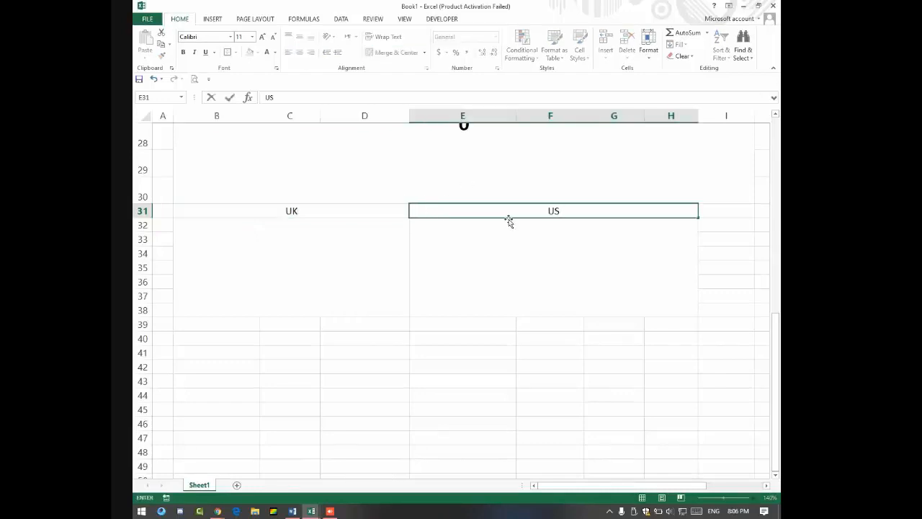
pyautogui.click(517, 245)
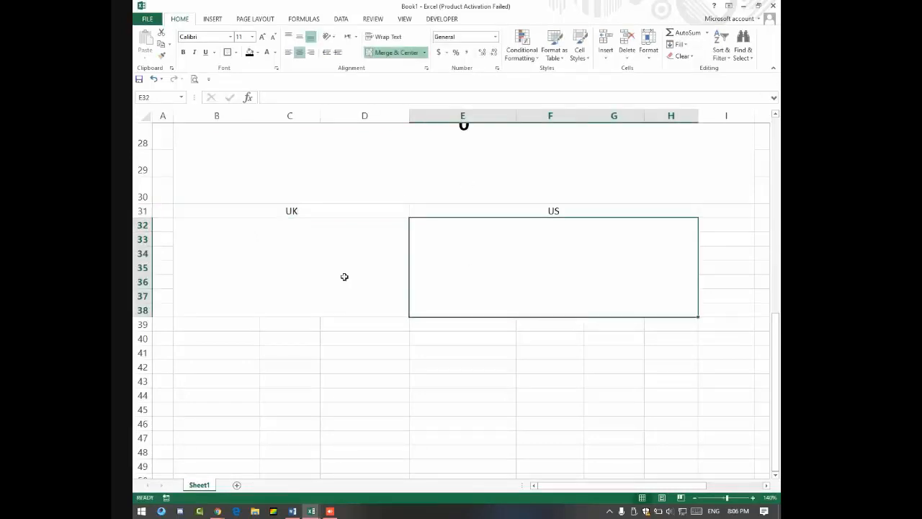
pyautogui.click(311, 209)
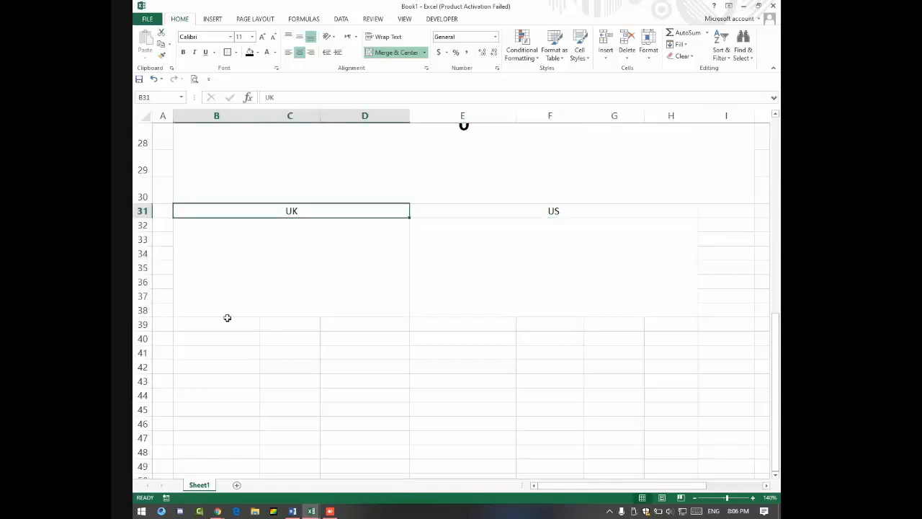
pyautogui.moveTo(223, 318); pyautogui.dragTo(382, 324)
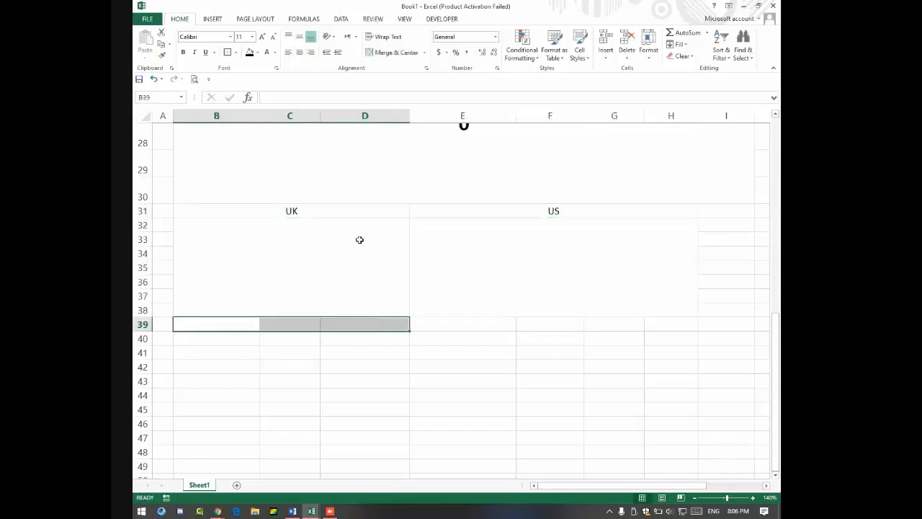
# Step: Merge B39:D39 and E39:H39 and label them BD and Am
pyautogui.click(394, 52)
pyautogui.write('B')
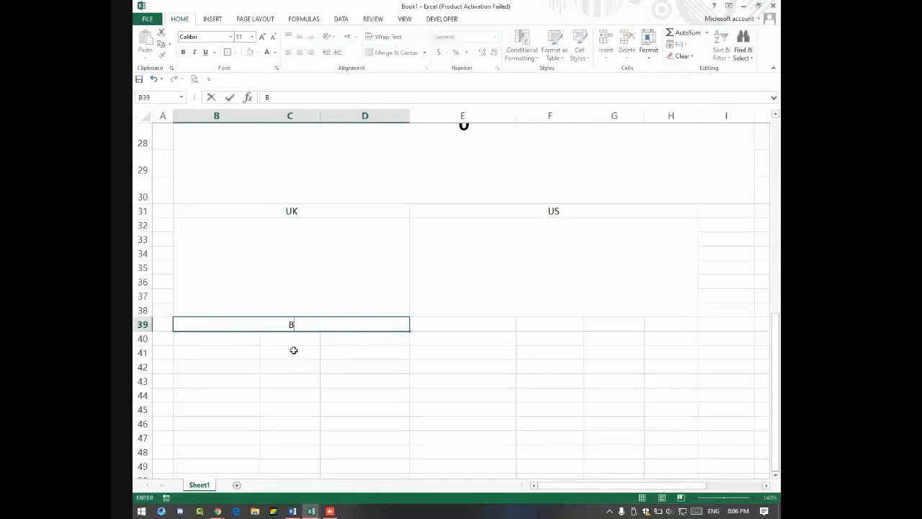
pyautogui.write('S')
pyautogui.press('BackSpace')
pyautogui.write('D')
pyautogui.press('Tab')
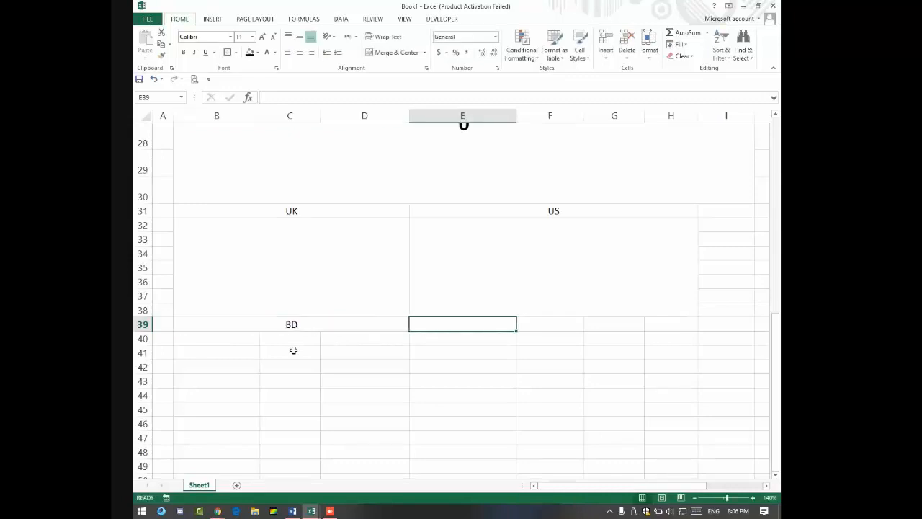
pyautogui.moveTo(457, 325); pyautogui.dragTo(671, 323)
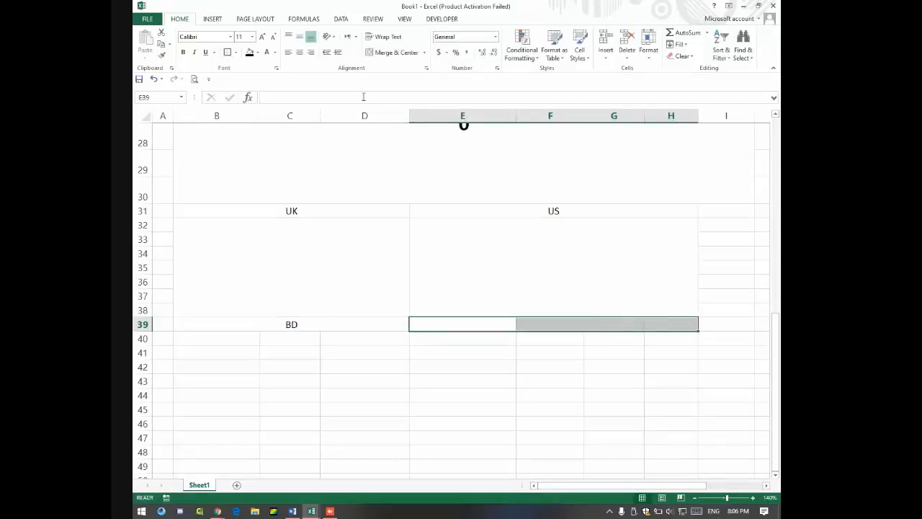
pyautogui.click(396, 52)
pyautogui.write('A')
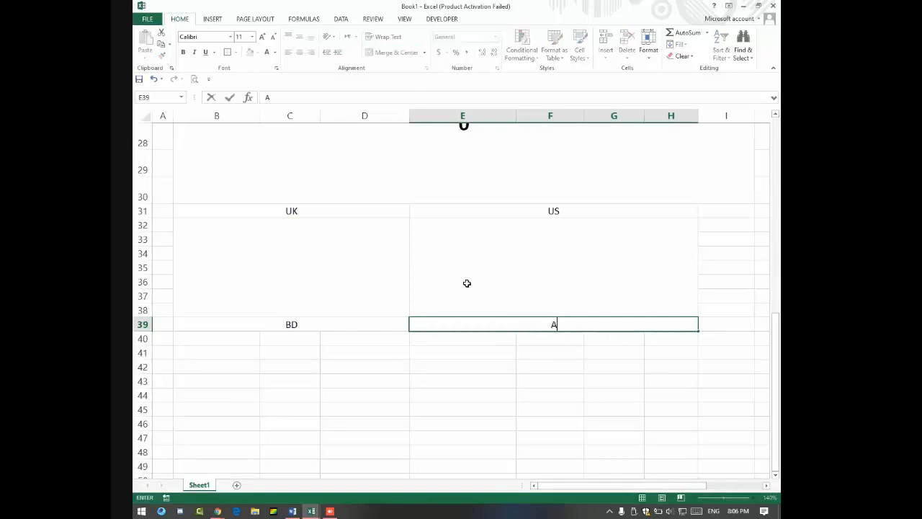
pyautogui.write('m')
pyautogui.click(315, 325)
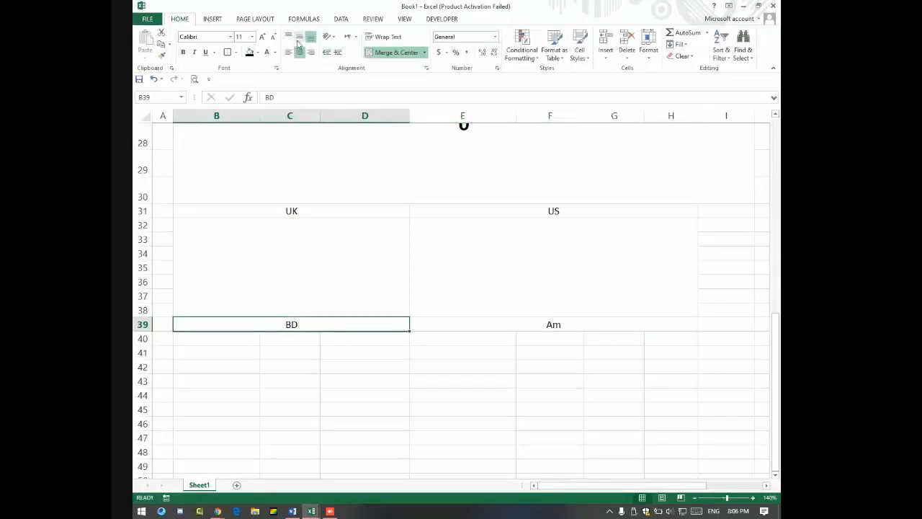
# Step: Enlarge the text in the B32:H38 blocks to 20 pt and make it bold
pyautogui.moveTo(308, 232); pyautogui.dragTo(674, 310)
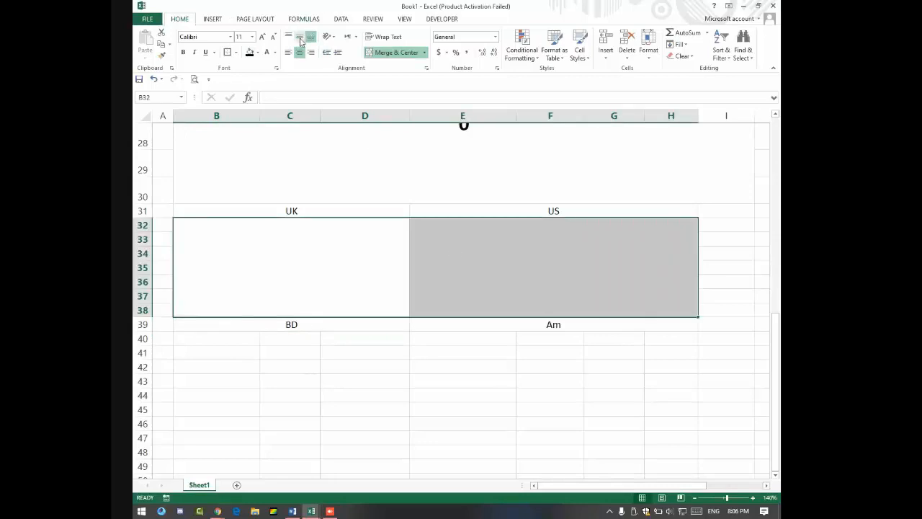
pyautogui.click(262, 37)
pyautogui.click(262, 36)
pyautogui.click(262, 37)
pyautogui.click(262, 37)
pyautogui.click(262, 37)
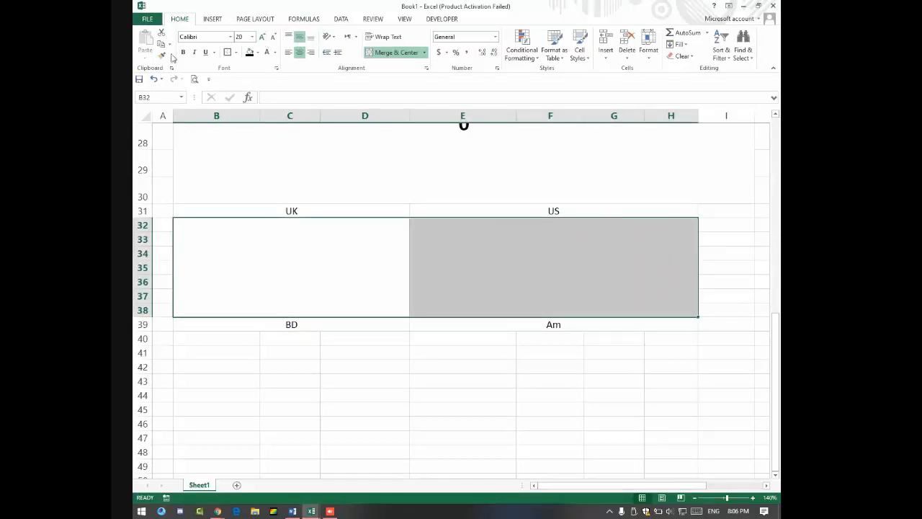
pyautogui.click(183, 52)
# Step: Enter Date/Month/Year in the UK block and Month/date/Year in the US block
pyautogui.click(324, 262)
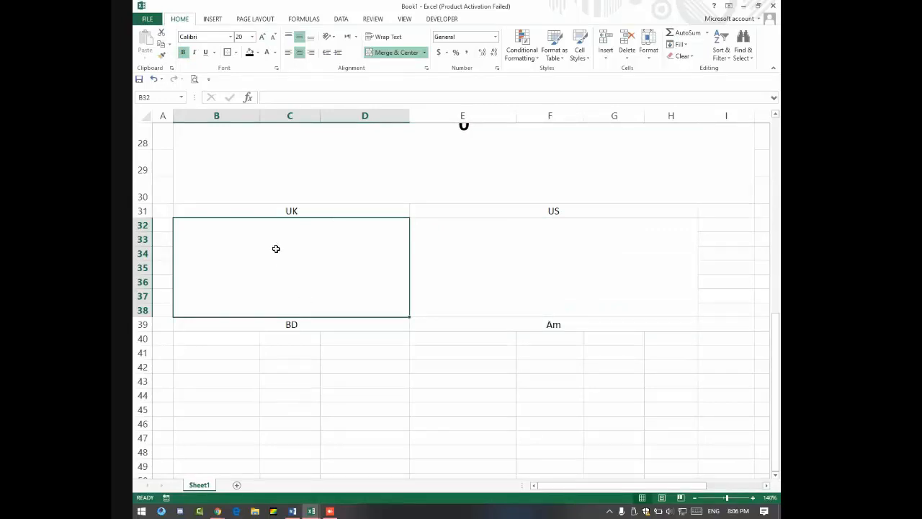
pyautogui.write('Date')
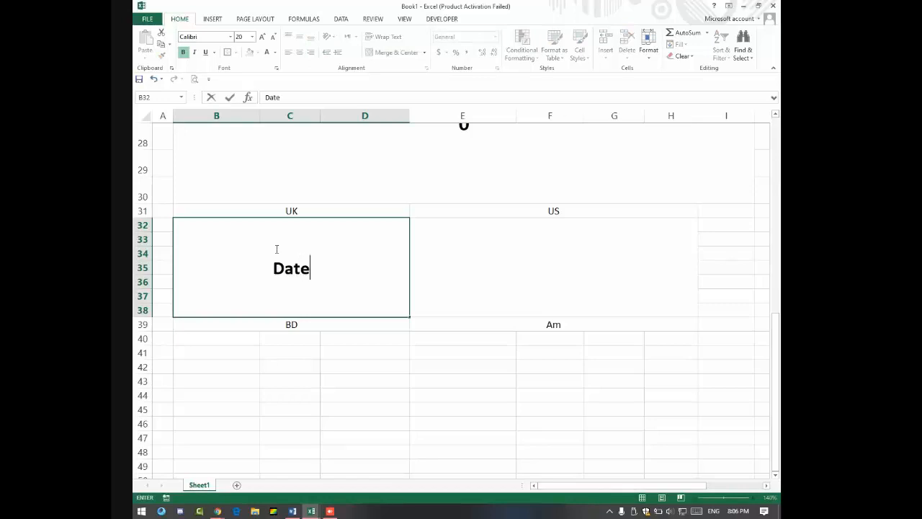
pyautogui.write('/Month')
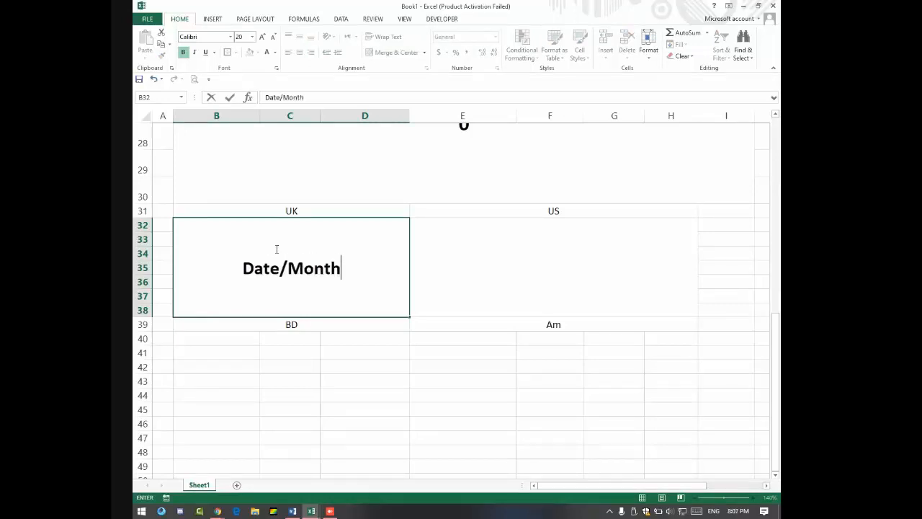
pyautogui.write('/Year')
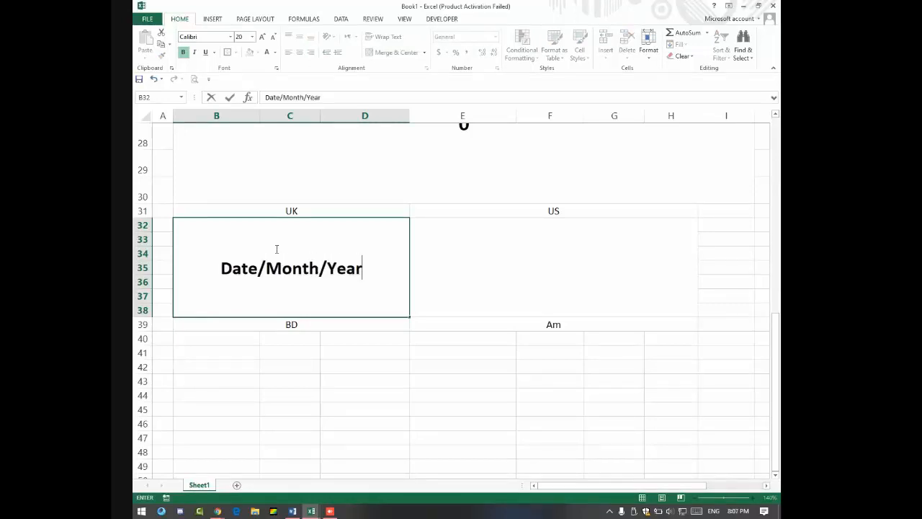
pyautogui.press('Tab')
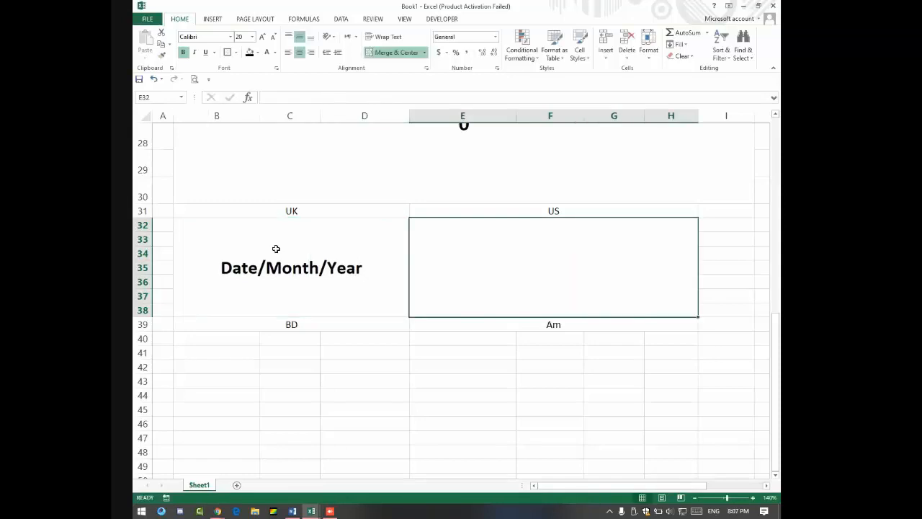
pyautogui.write('Month')
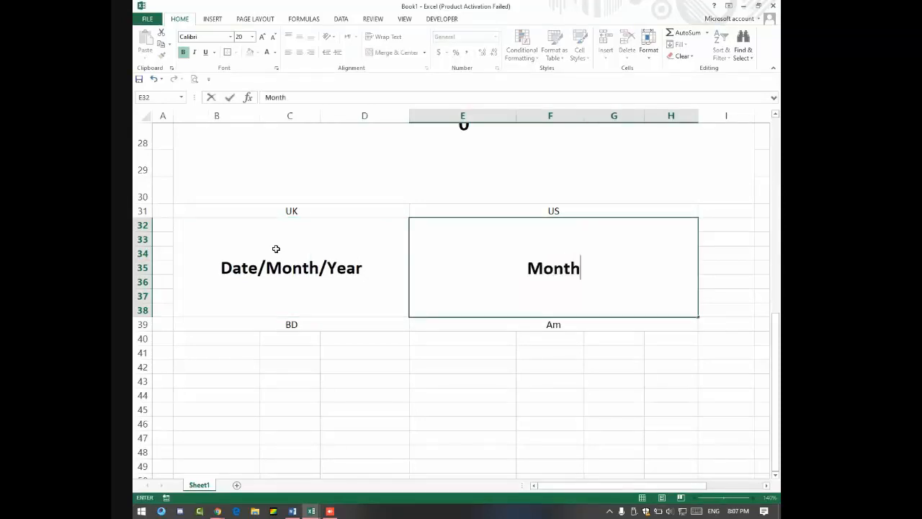
pyautogui.write('/date')
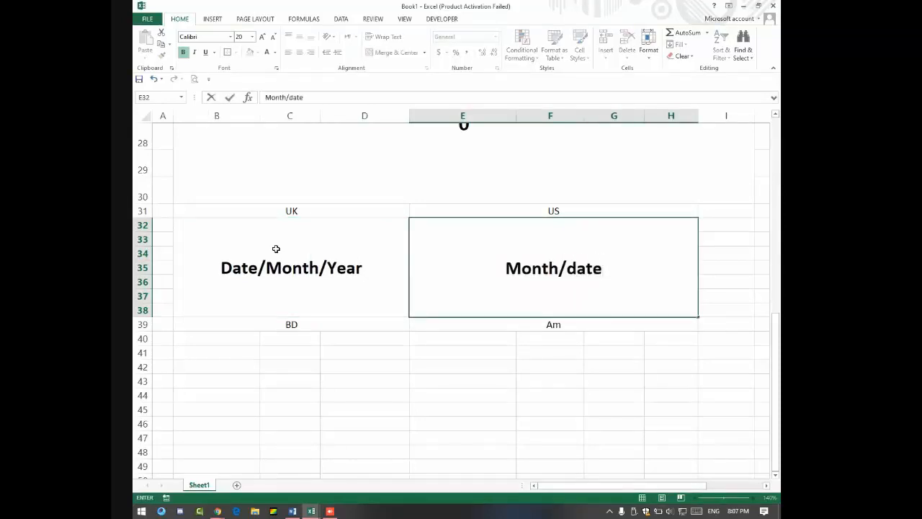
pyautogui.write('/Year')
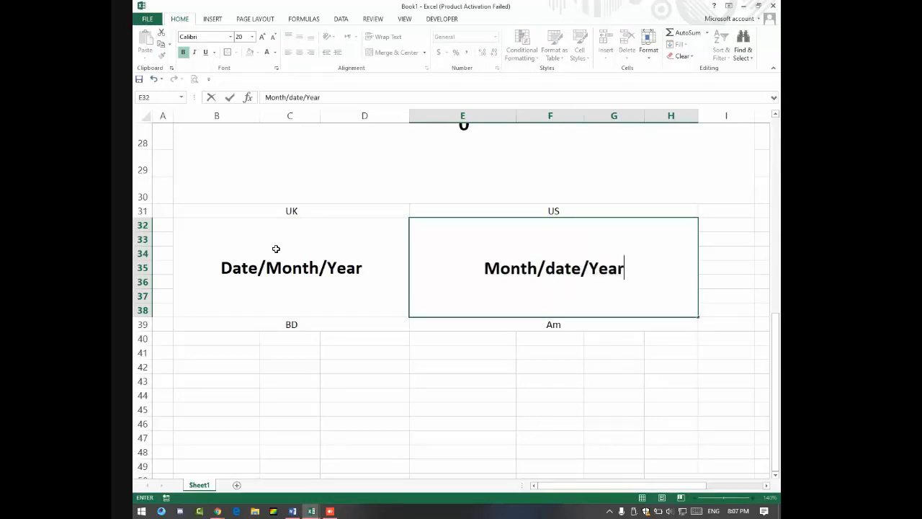
pyautogui.press('Return')
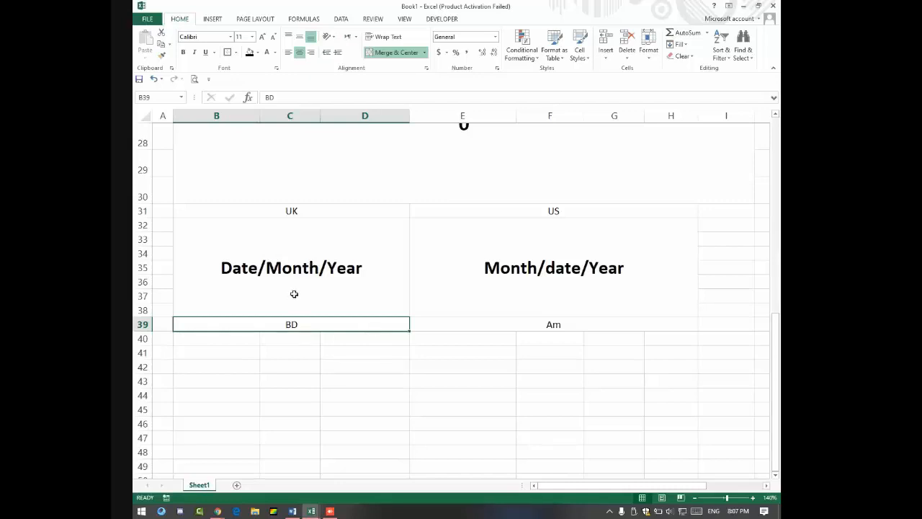
# Step: Select both merged date blocks and delete their Date/Month/Year and Month/date/Year text
pyautogui.click(248, 285)
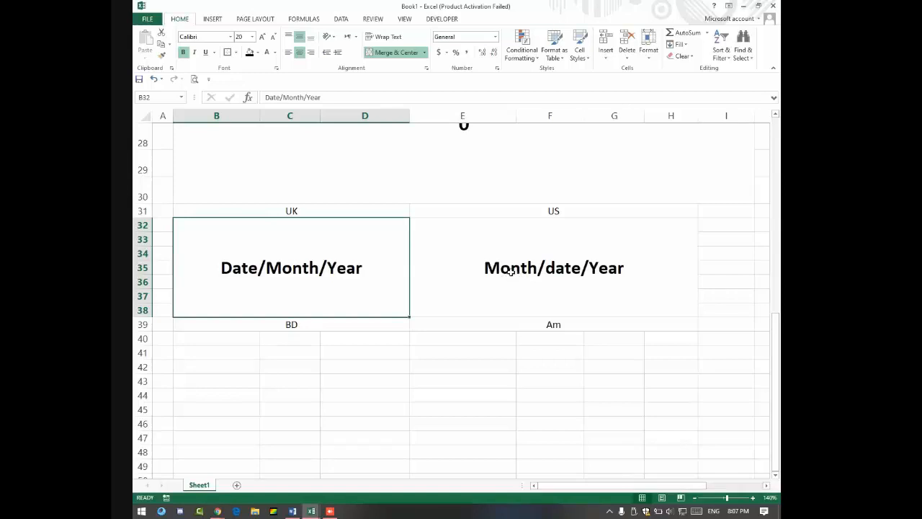
pyautogui.click(509, 270)
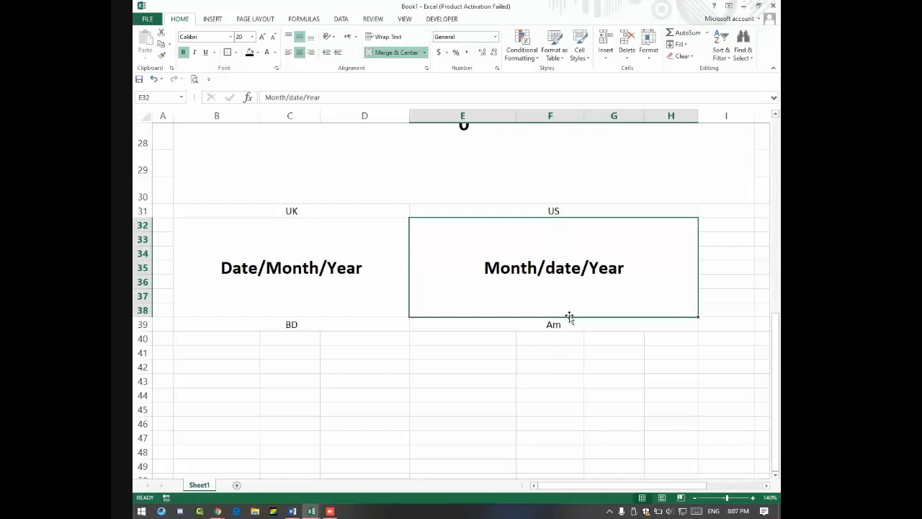
pyautogui.click(230, 263)
pyautogui.keyDown('shift'); pyautogui.click(420, 283); pyautogui.keyUp('shift')
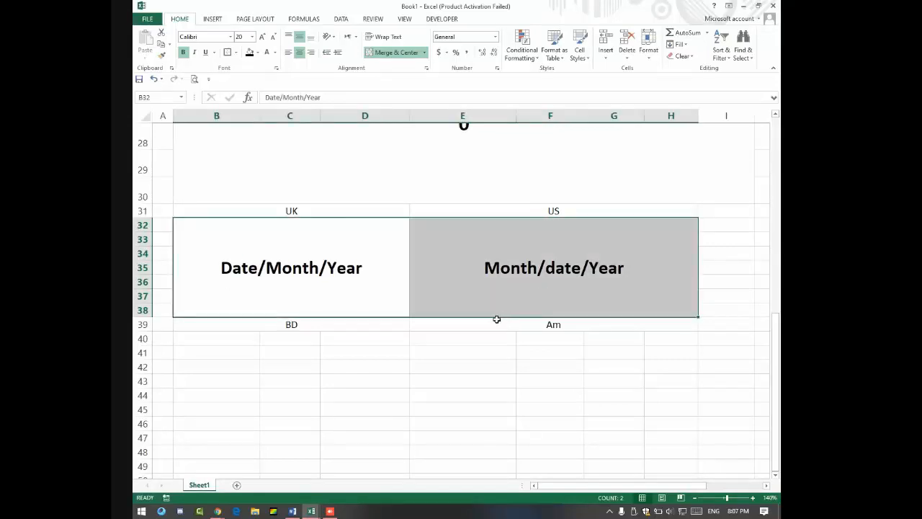
pyautogui.click(543, 327)
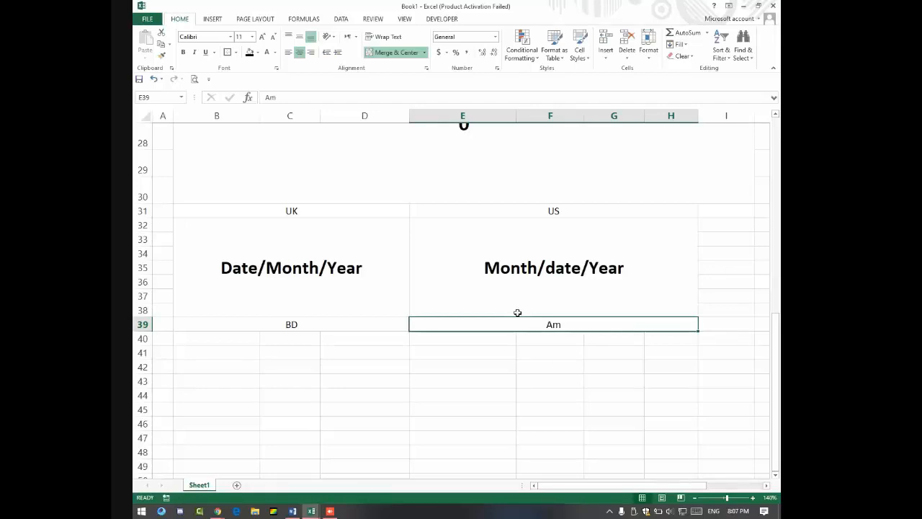
pyautogui.click(494, 271)
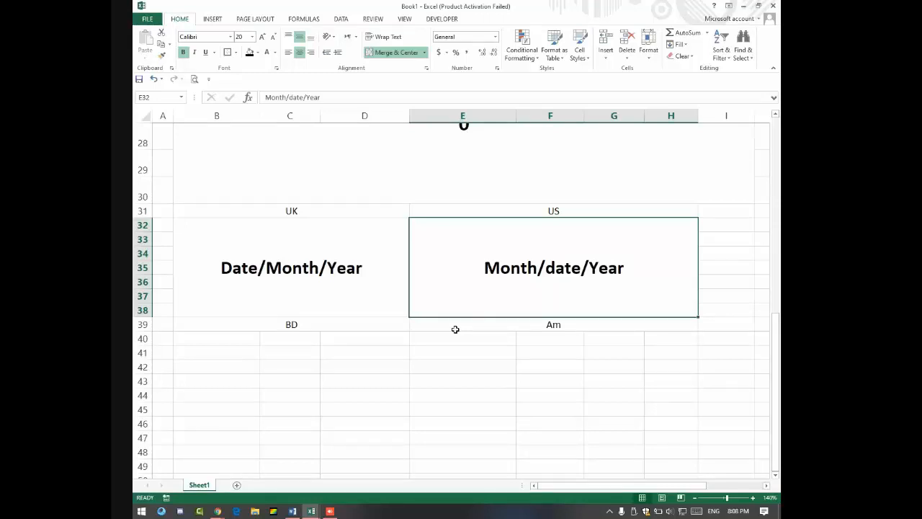
pyautogui.moveTo(310, 273); pyautogui.dragTo(489, 267)
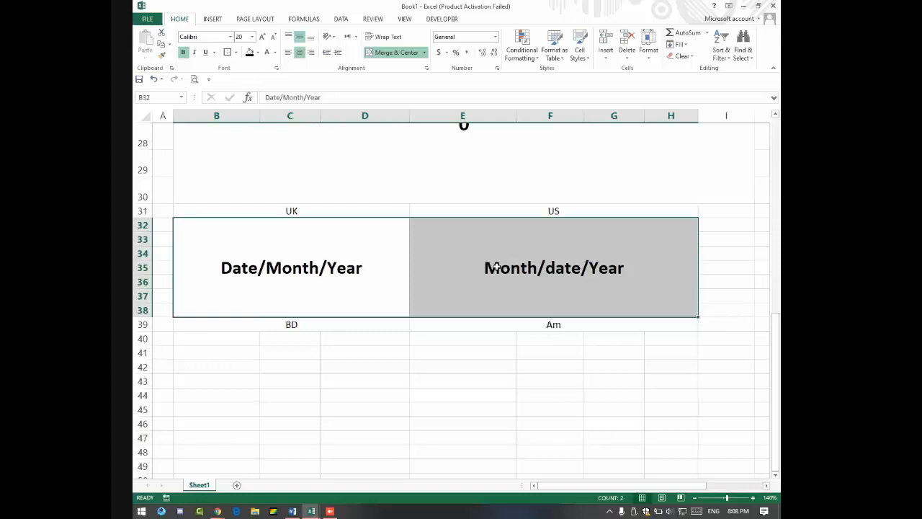
pyautogui.press('Delete')
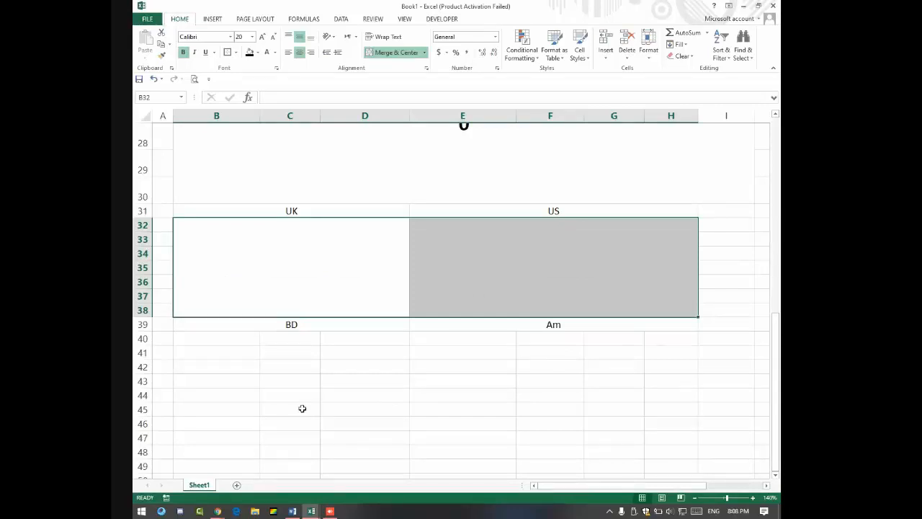
# Step: Enter the date 23/11/1998 in the merged US block at E32
pyautogui.click(538, 271)
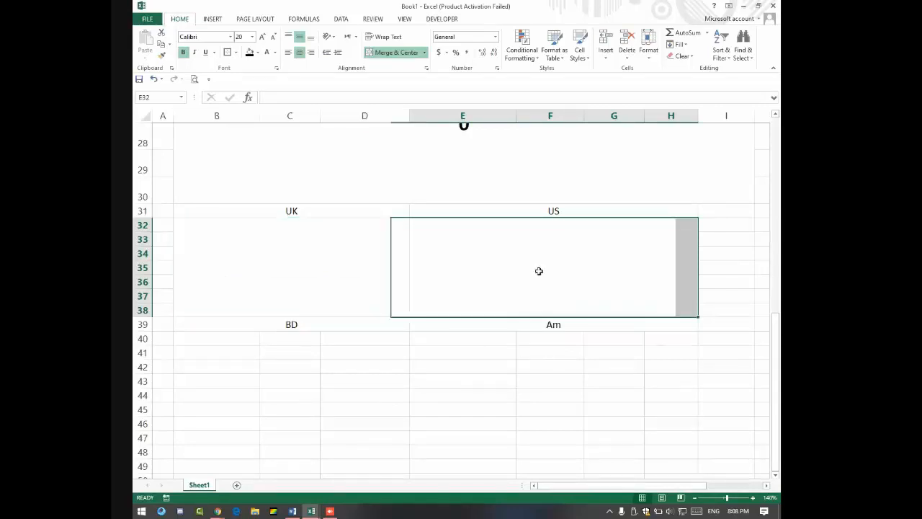
pyautogui.write('2')
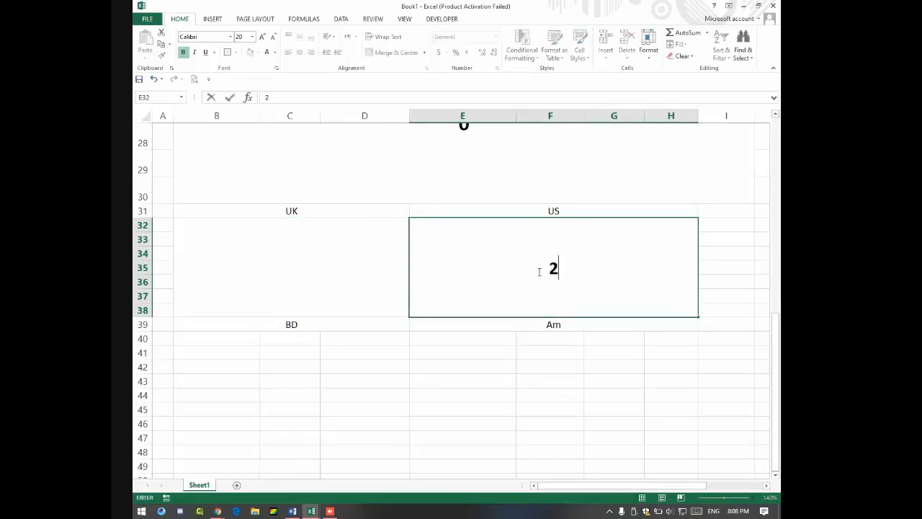
pyautogui.write('3/1')
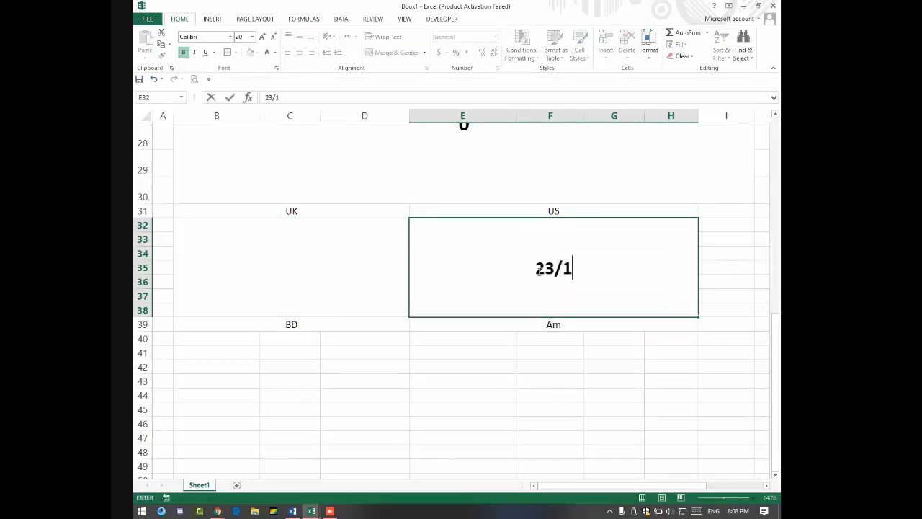
pyautogui.press('BackSpace')
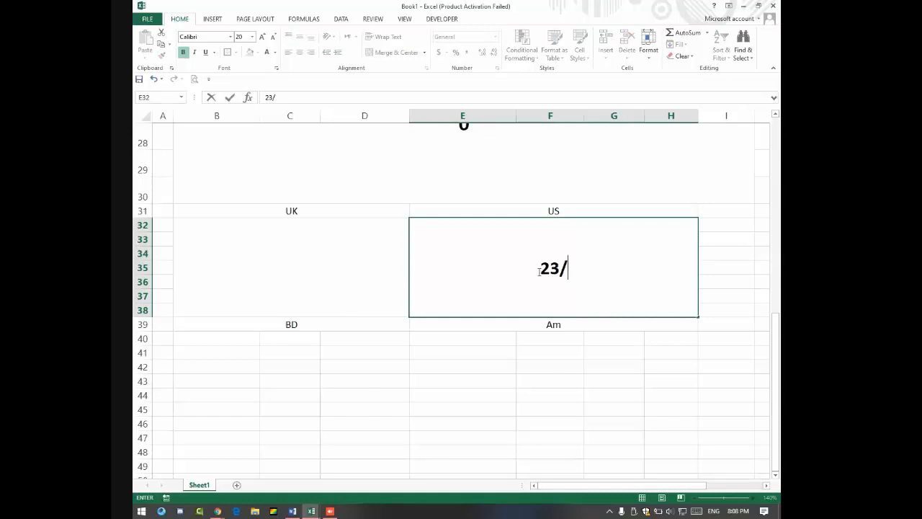
pyautogui.write('11/')
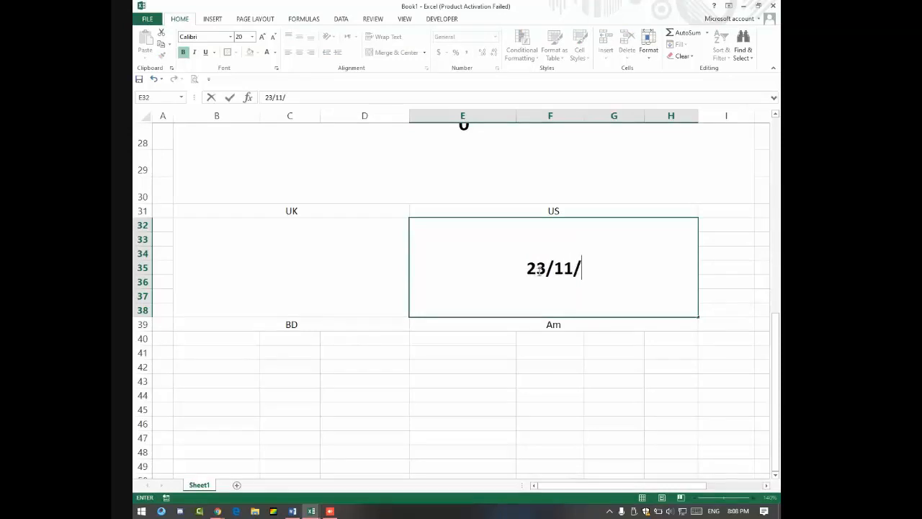
pyautogui.write('1998')
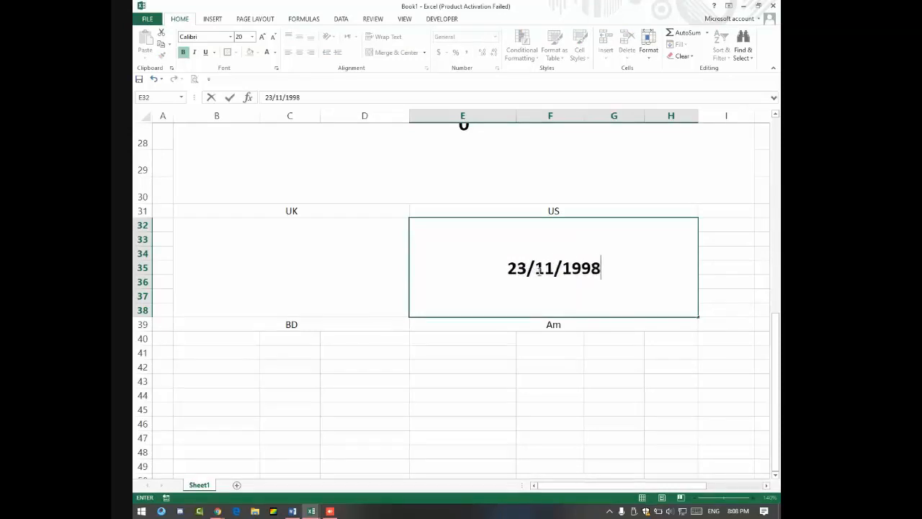
pyautogui.press('Return')
pyautogui.click(538, 270)
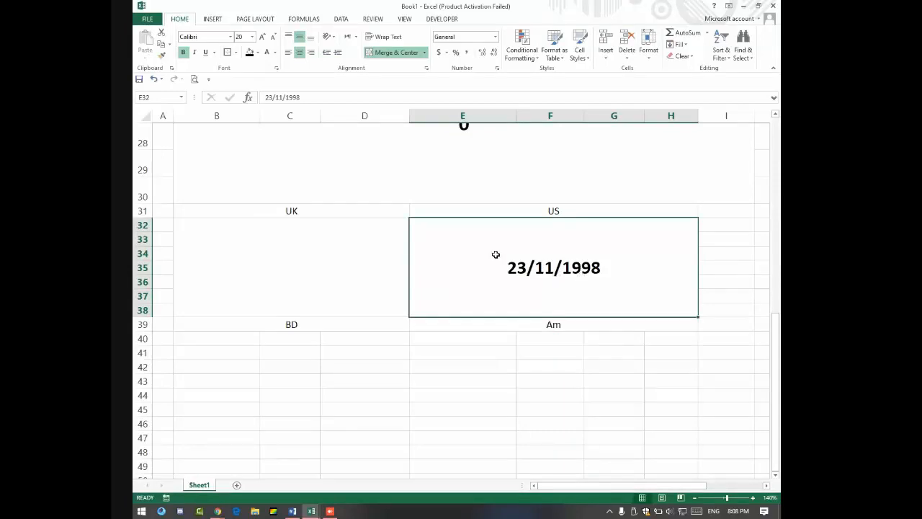
# Step: Apply Short Date to the US block, clear its date, and open Format Cells on Date
pyautogui.click(494, 36)
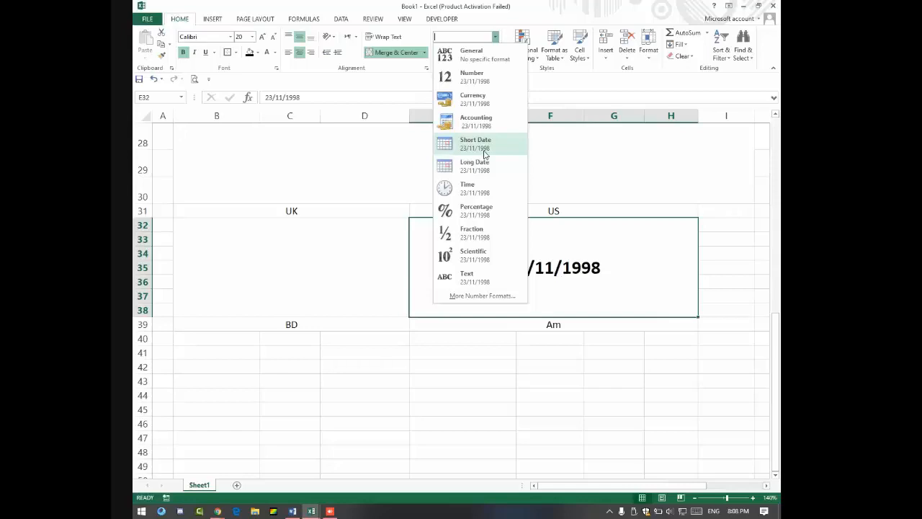
pyautogui.click(484, 153)
pyautogui.moveTo(333, 239); pyautogui.dragTo(476, 245)
pyautogui.click(510, 245)
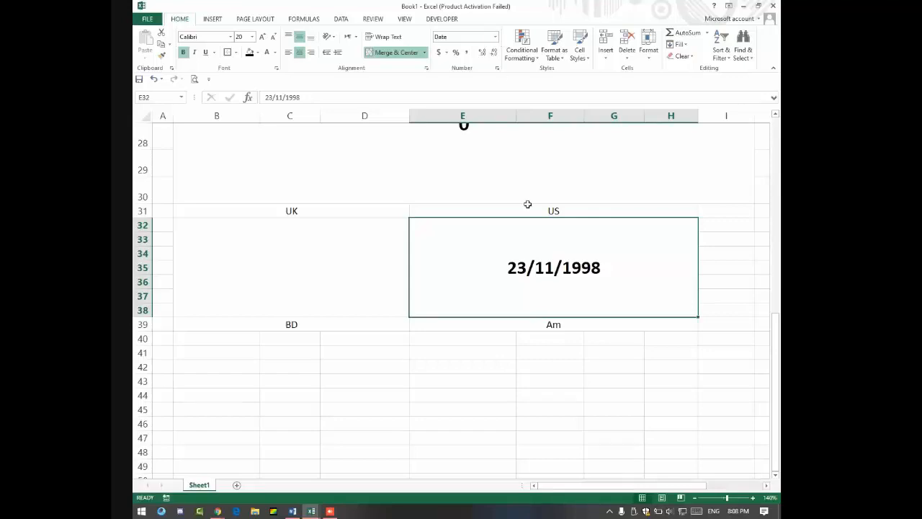
pyautogui.press('Delete')
pyautogui.click(494, 37)
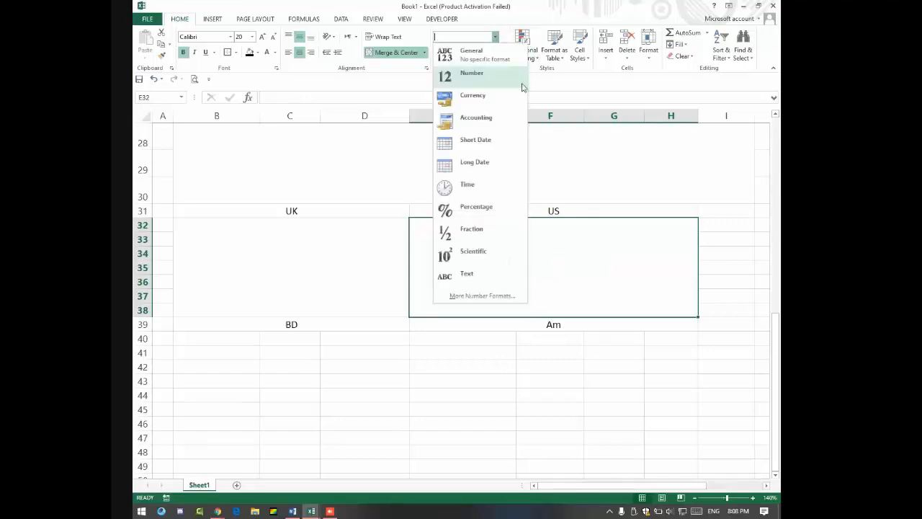
pyautogui.click(494, 296)
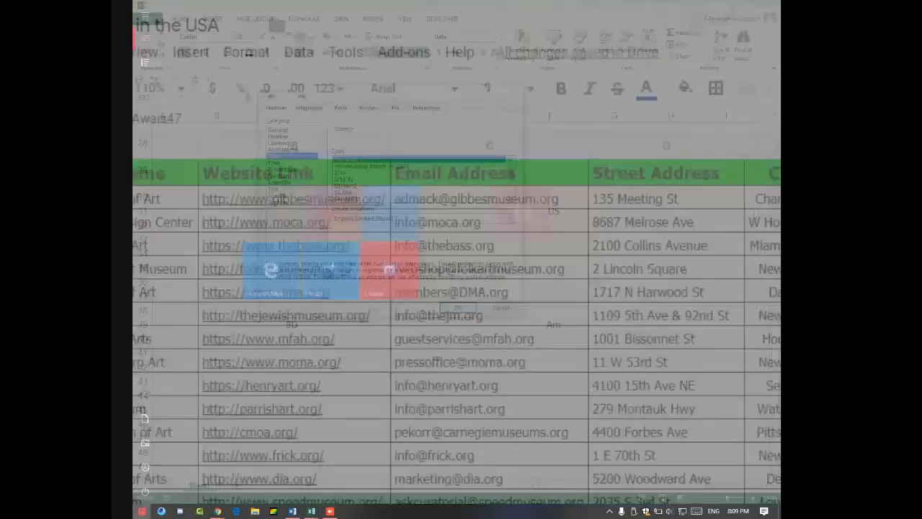
# Step: Search the Windows Start menu for the Magnifier app
pyautogui.press('super')
pyautogui.write('zo')
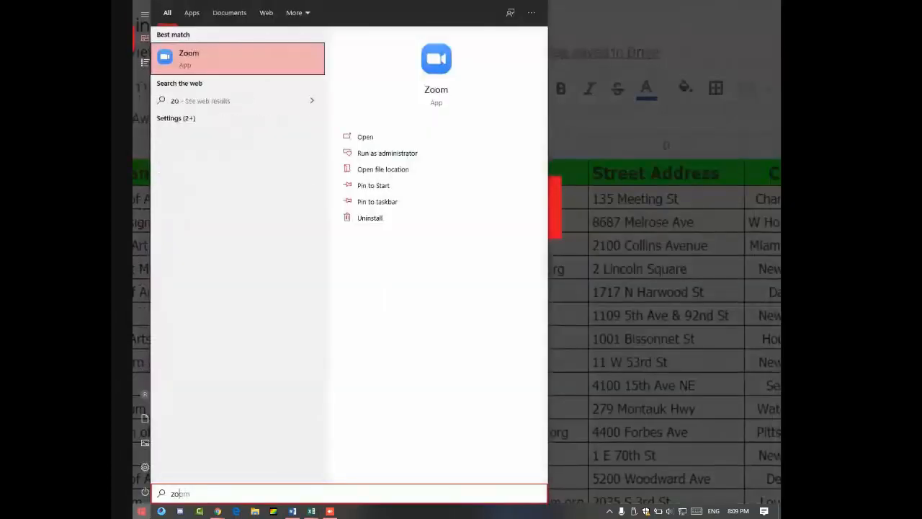
pyautogui.press('BackSpace')
pyautogui.press('BackSpace')
pyautogui.write('ma')
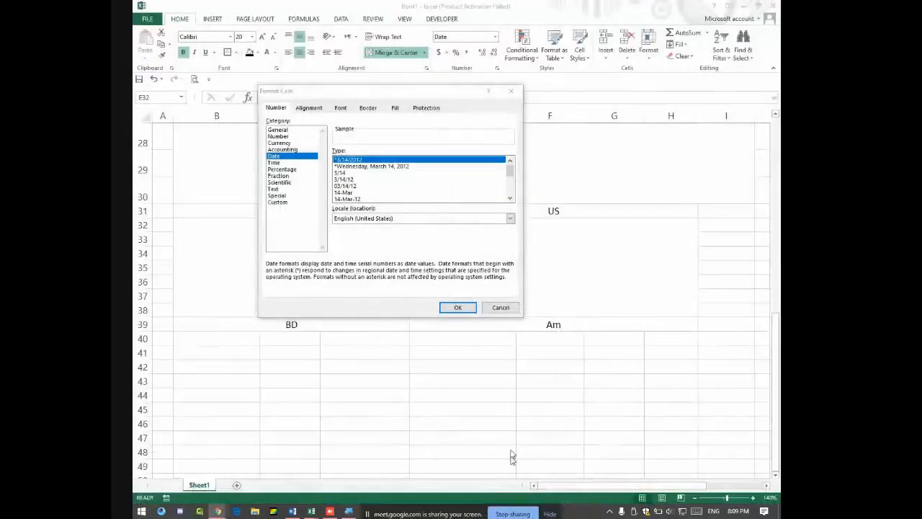
# Step: Magnify the screen to 200% and pick the English (United States) 14-Mar-2012 date type
pyautogui.click(347, 511)
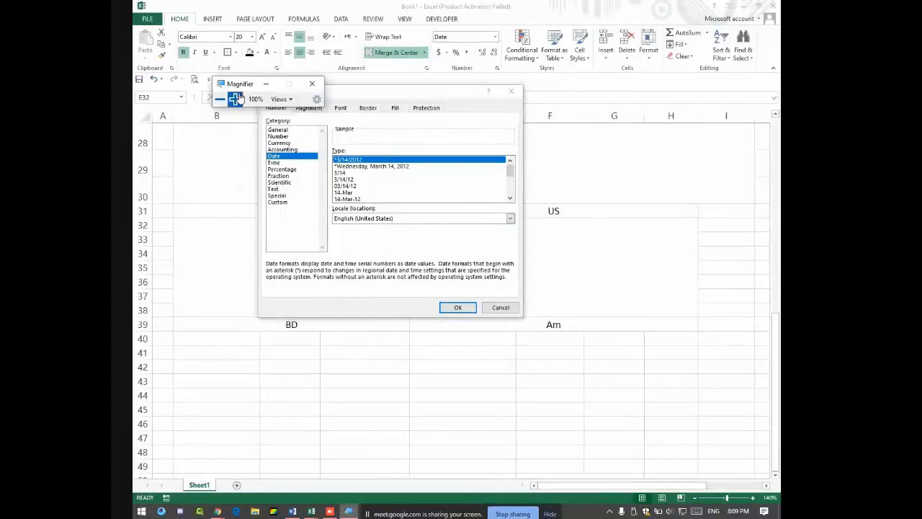
pyautogui.click(236, 99)
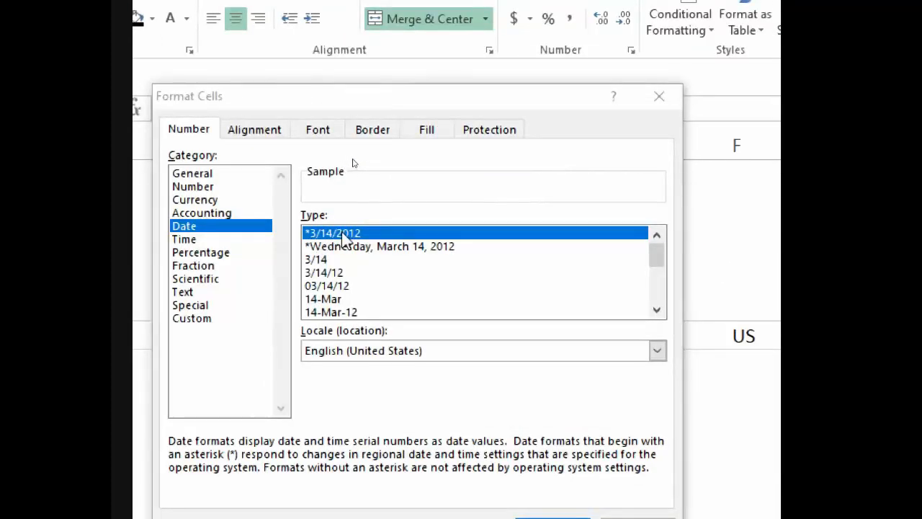
pyautogui.click(328, 272)
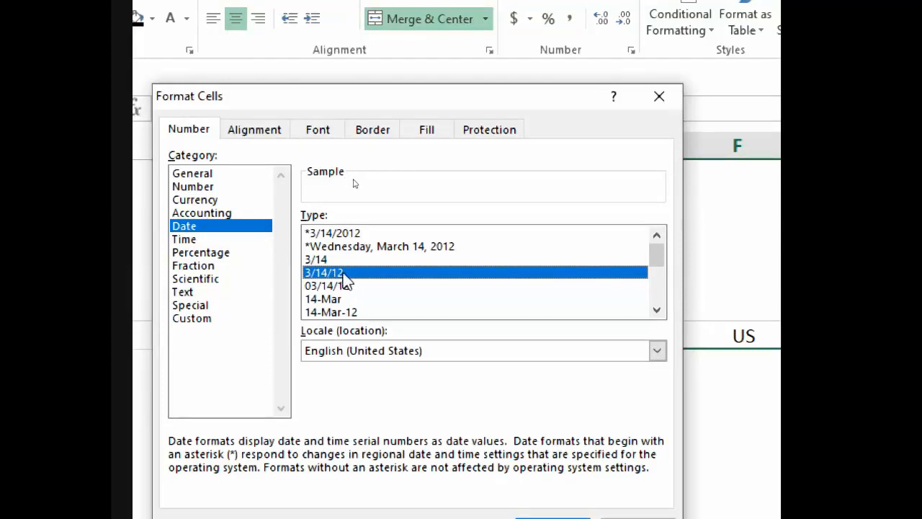
pyautogui.scroll(-3, 353, 288)
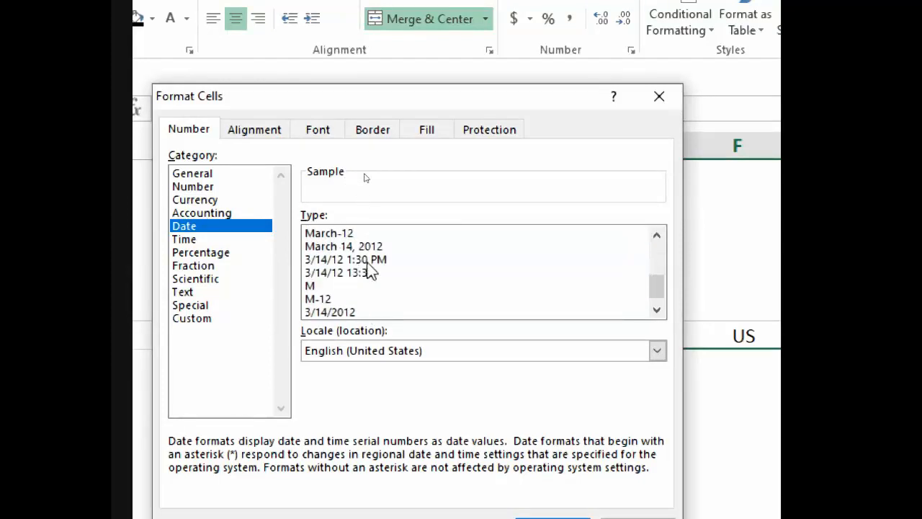
pyautogui.click(336, 311)
pyautogui.click(329, 312)
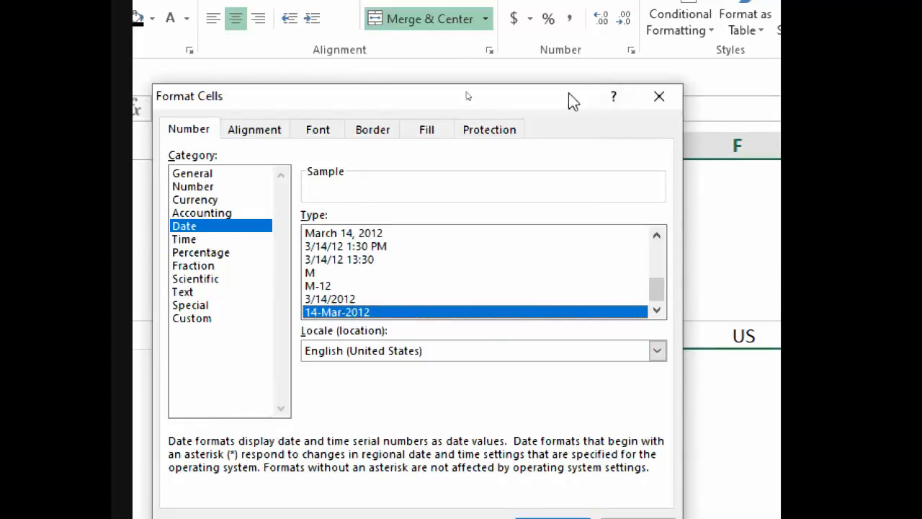
pyautogui.moveTo(569, 94); pyautogui.dragTo(576, 14)
# Step: Apply the 14-Mar-2012 date style to the US block and enter 14-3-2002
pyautogui.click(565, 438)
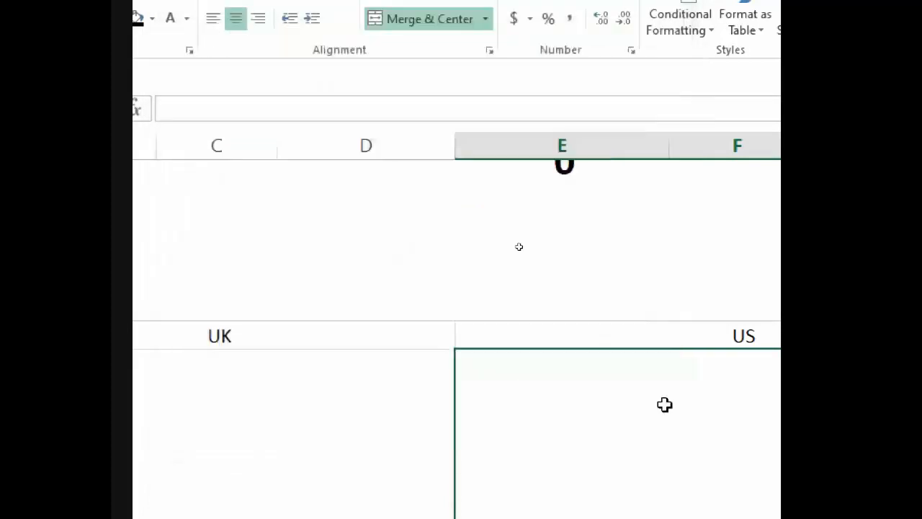
pyautogui.scroll(-1, 710, 440)
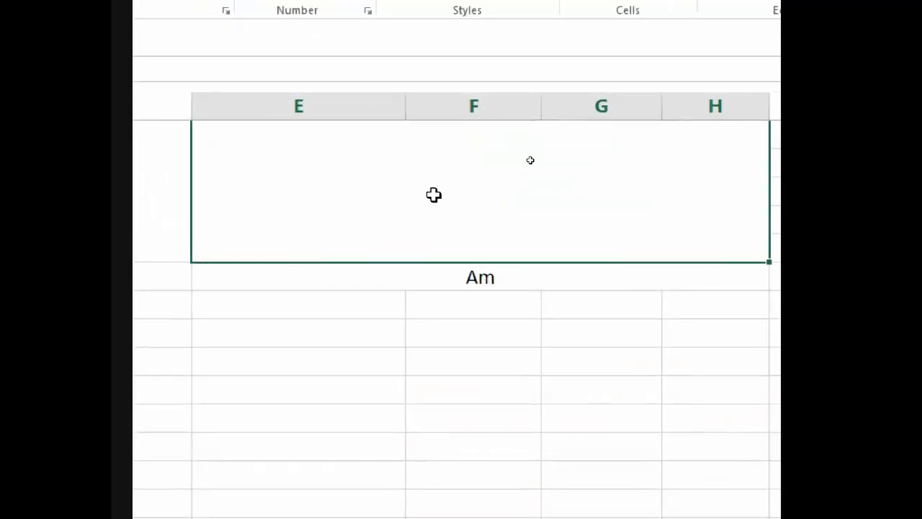
pyautogui.write('0')
pyautogui.press('BackSpace')
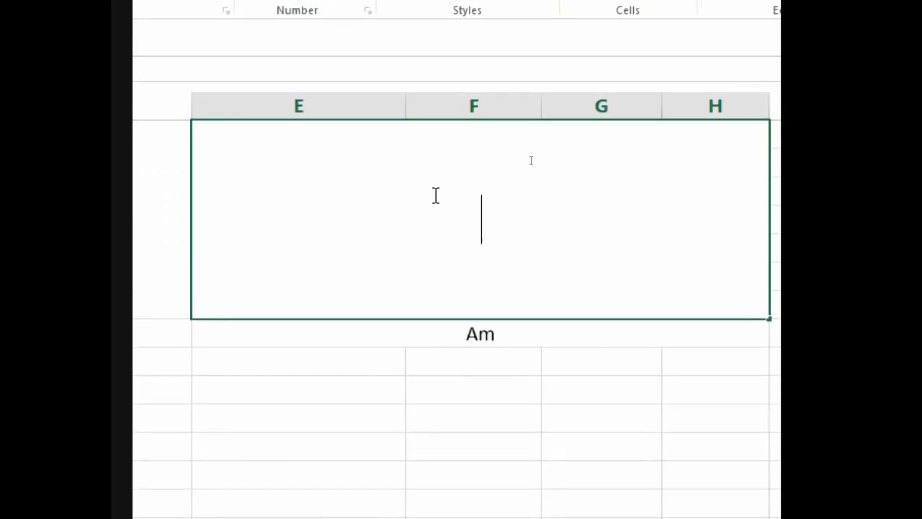
pyautogui.write('14-3-2002')
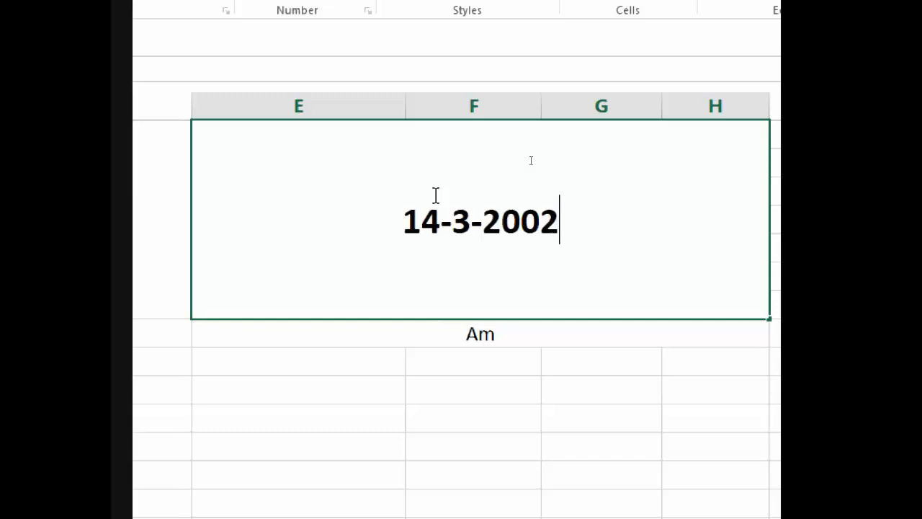
pyautogui.press('Return')
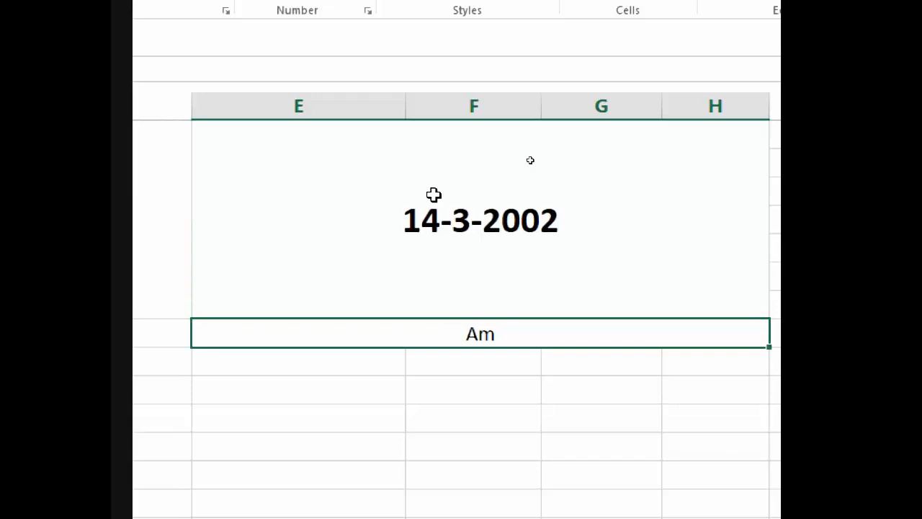
# Step: Re-edit the US date so it reads 14-Mar-2002, then move up to the heading row
pyautogui.click(432, 195)
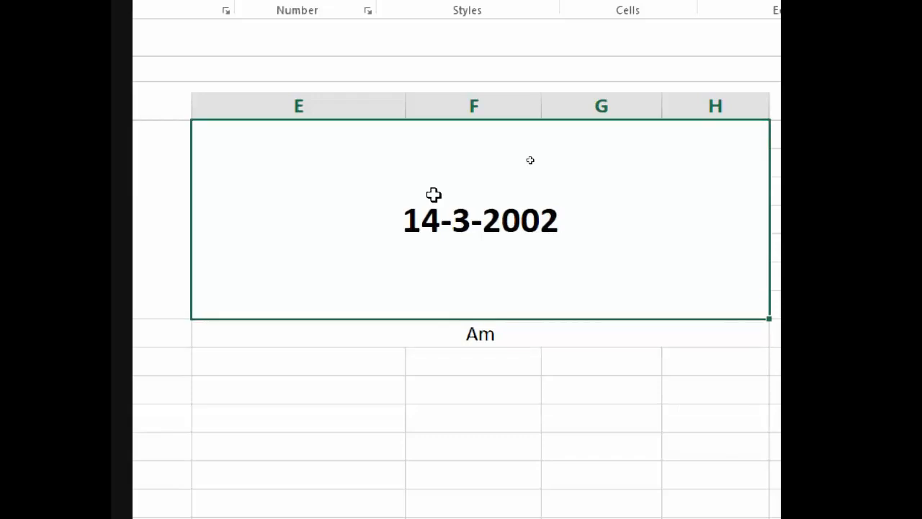
pyautogui.press('F2')
pyautogui.press('Left')
pyautogui.press('Left')
pyautogui.press('Left')
pyautogui.press('Left')
pyautogui.press('Left')
pyautogui.press('Left')
pyautogui.press('Right')
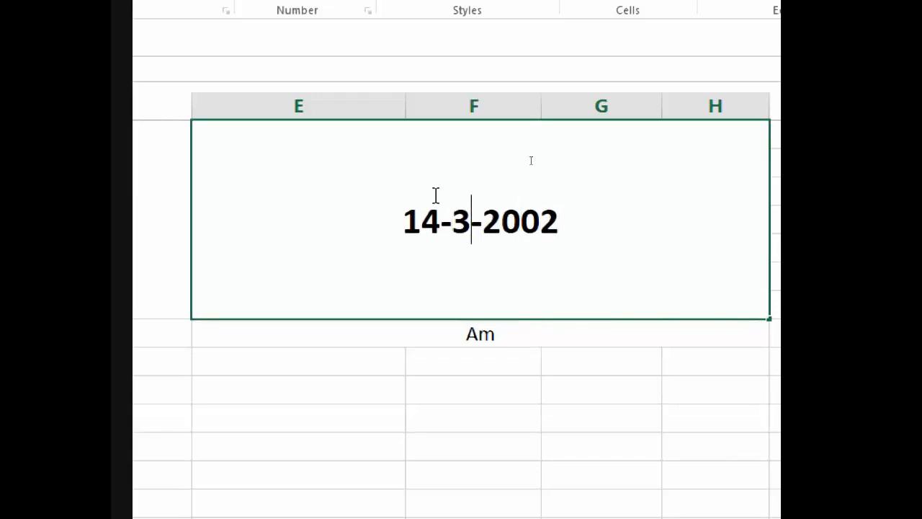
pyautogui.press('BackSpace')
pyautogui.press('BackSpace')
pyautogui.press('BackSpace')
pyautogui.press('BackSpace')
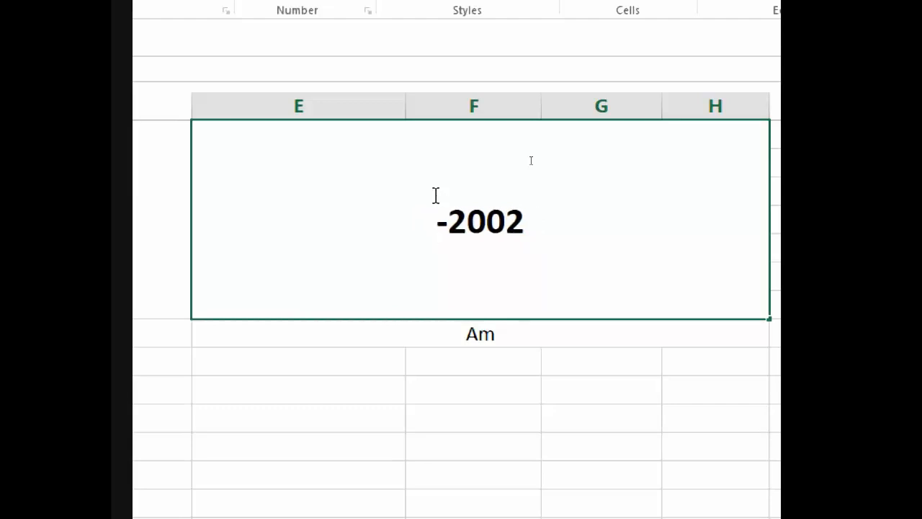
pyautogui.write('14-')
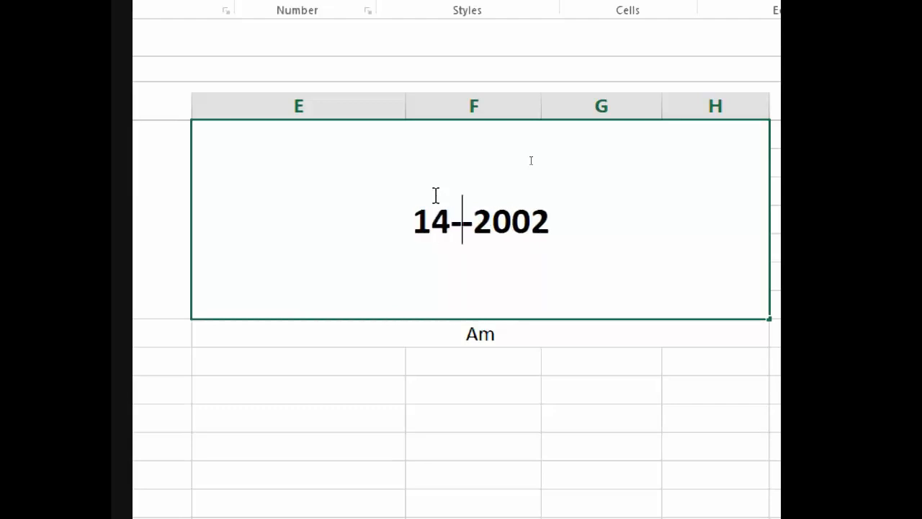
pyautogui.write('mar')
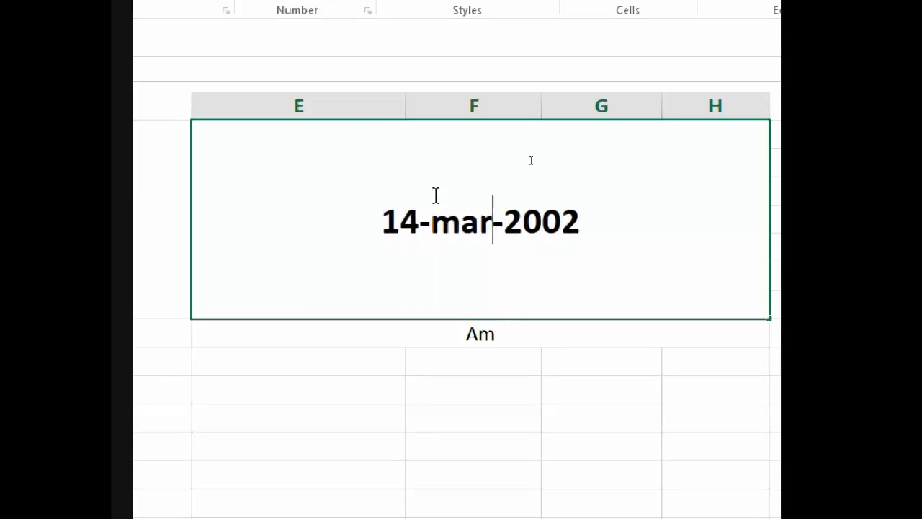
pyautogui.press('BackSpace')
pyautogui.press('BackSpace')
pyautogui.press('BackSpace')
pyautogui.write('Mar')
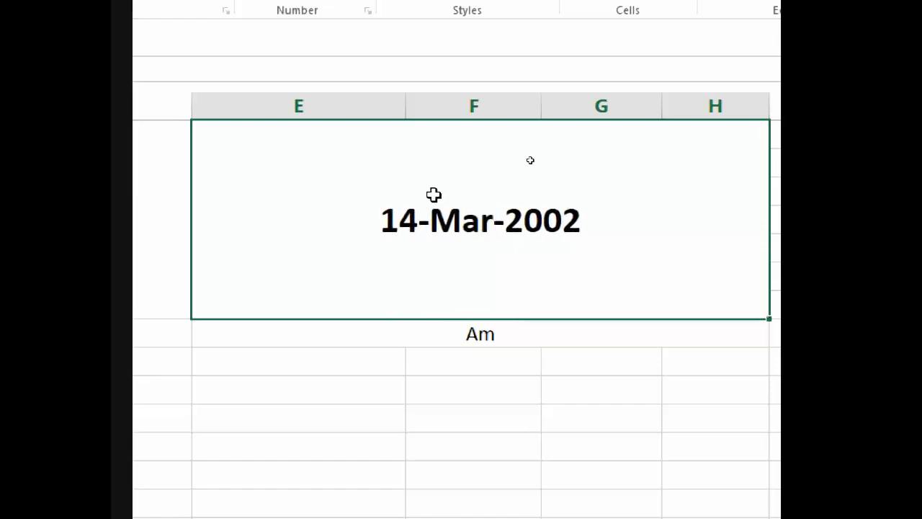
pyautogui.press('Return')
pyautogui.click(456, 197)
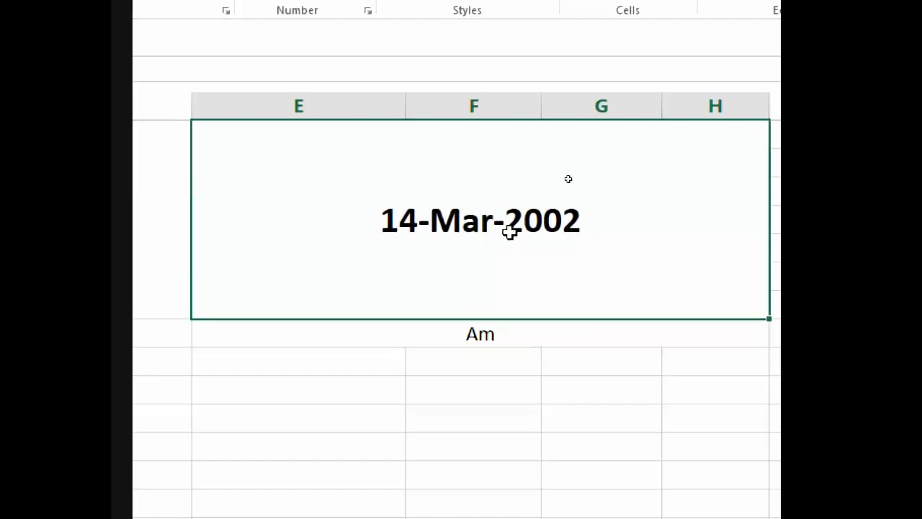
pyautogui.press('Up')
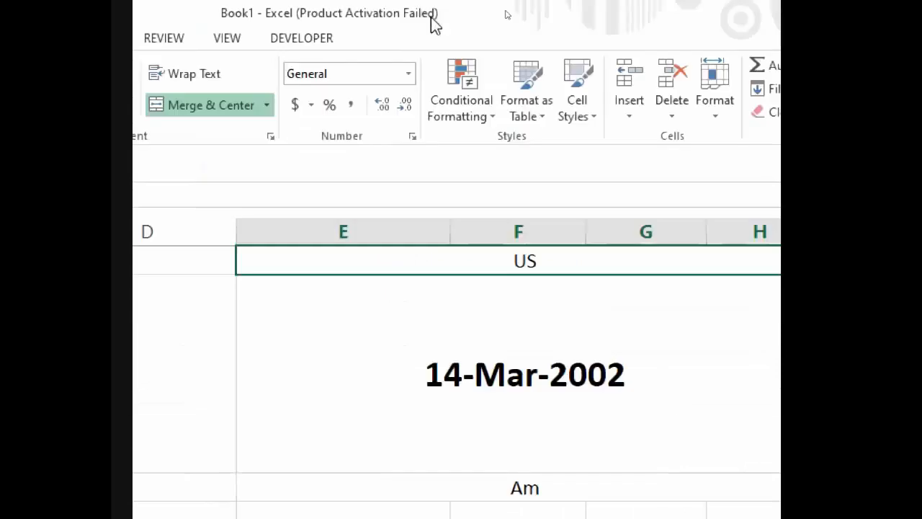
# Step: Look through the Date formats in Format Cells for the US cell, closing without changes
pyautogui.click(406, 73)
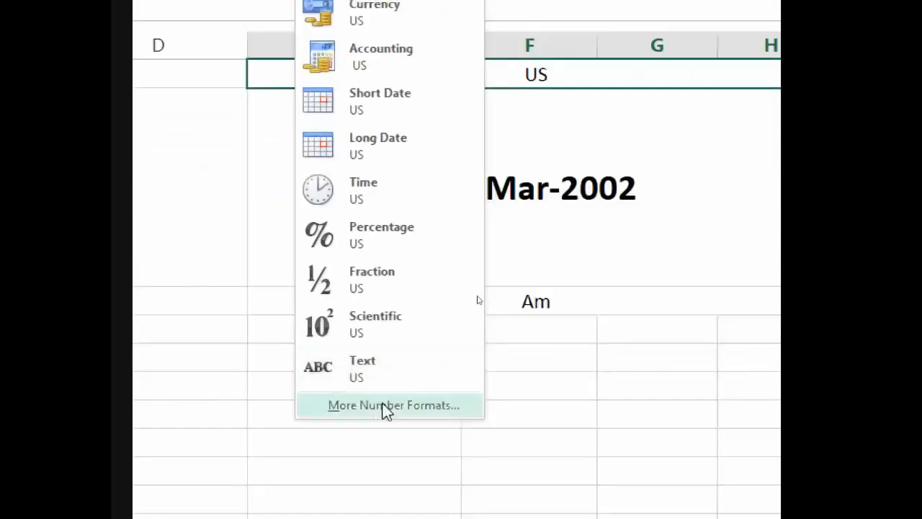
pyautogui.click(384, 407)
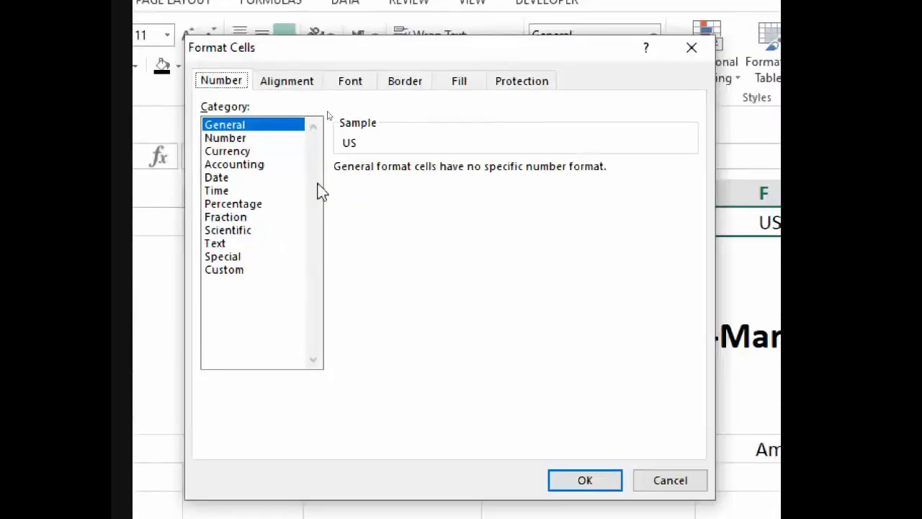
pyautogui.click(217, 179)
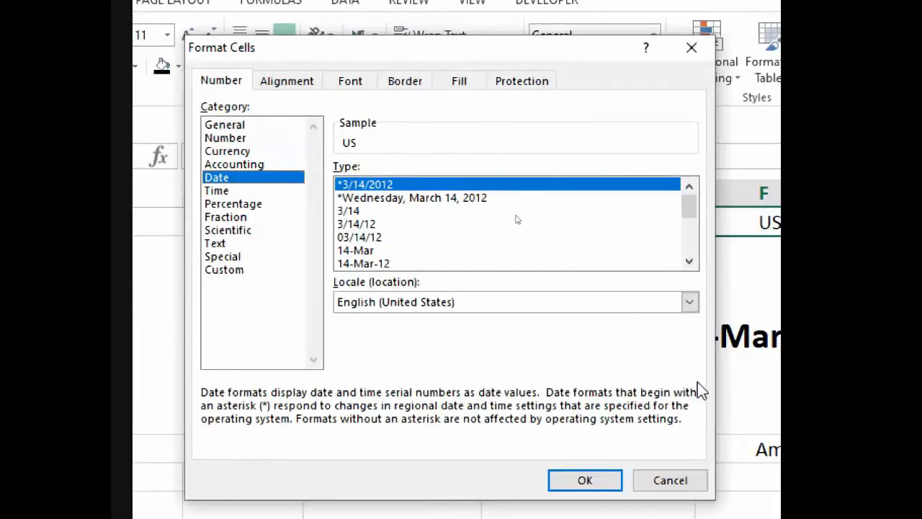
pyautogui.click(673, 483)
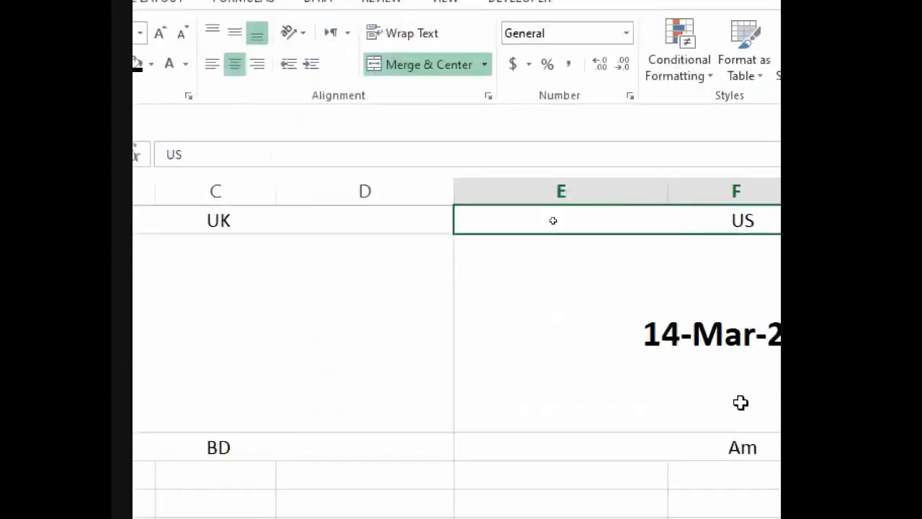
pyautogui.click(515, 281)
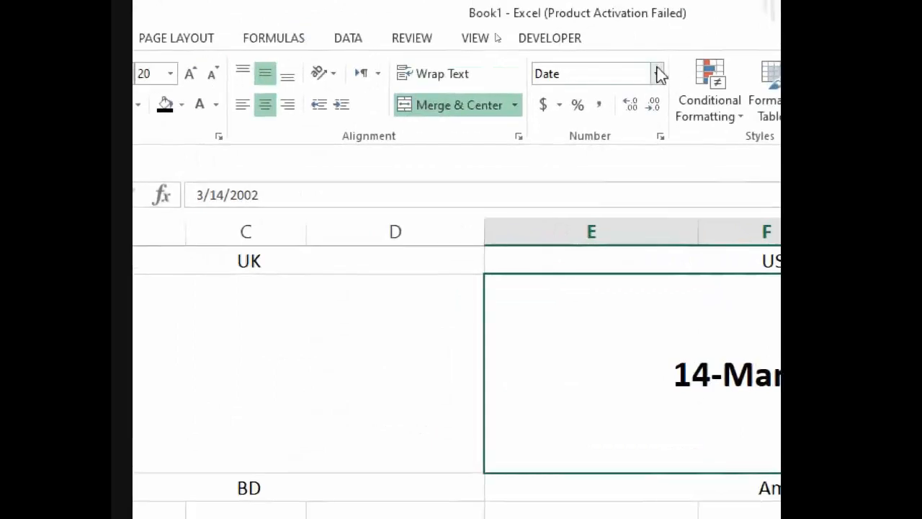
pyautogui.click(658, 73)
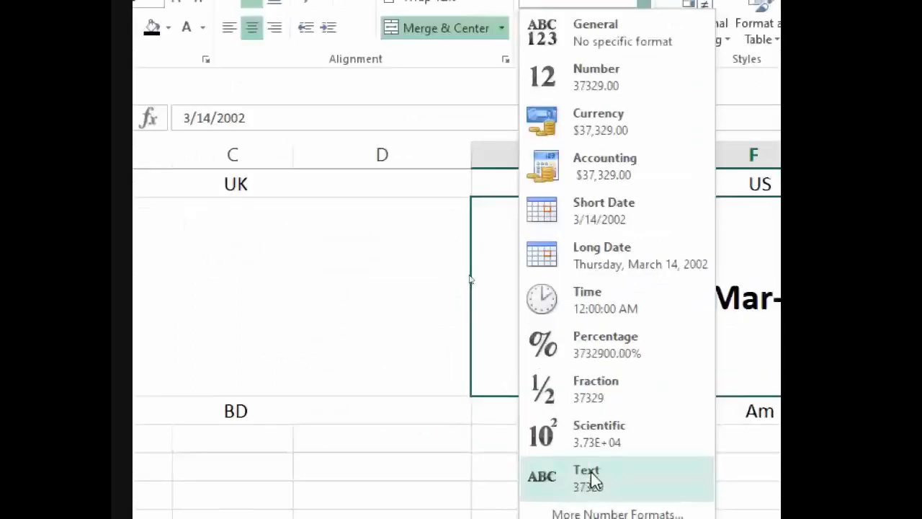
pyautogui.click(604, 476)
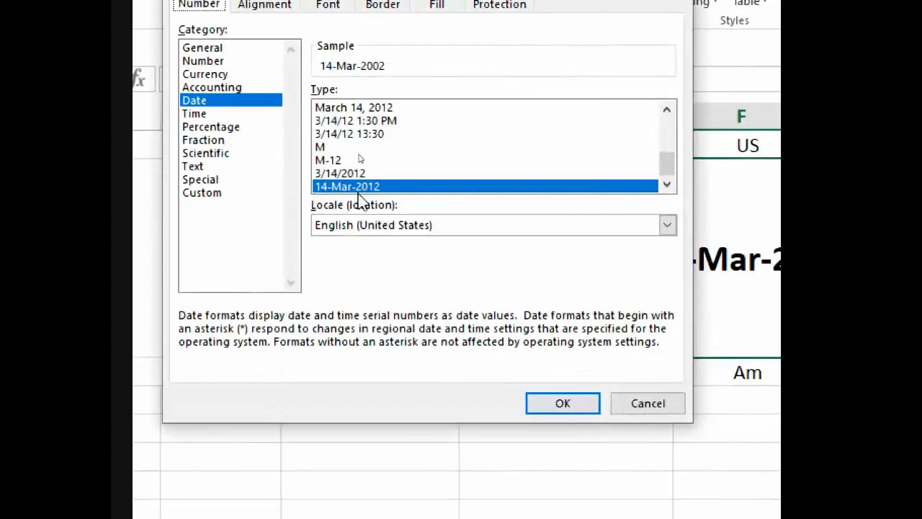
pyautogui.click(661, 396)
# Step: Format the UK block as English (United Kingdom) '14 March 2012' style and enter 03-03-2002
pyautogui.click(261, 224)
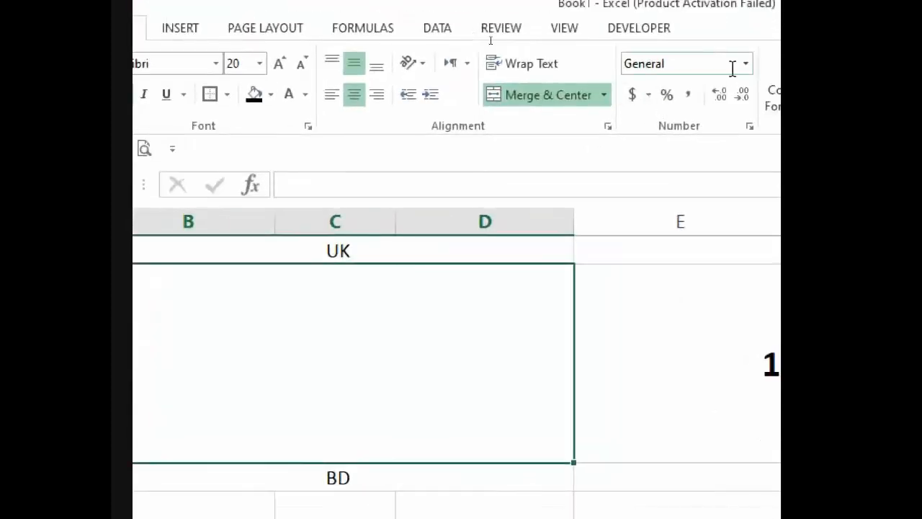
pyautogui.click(745, 64)
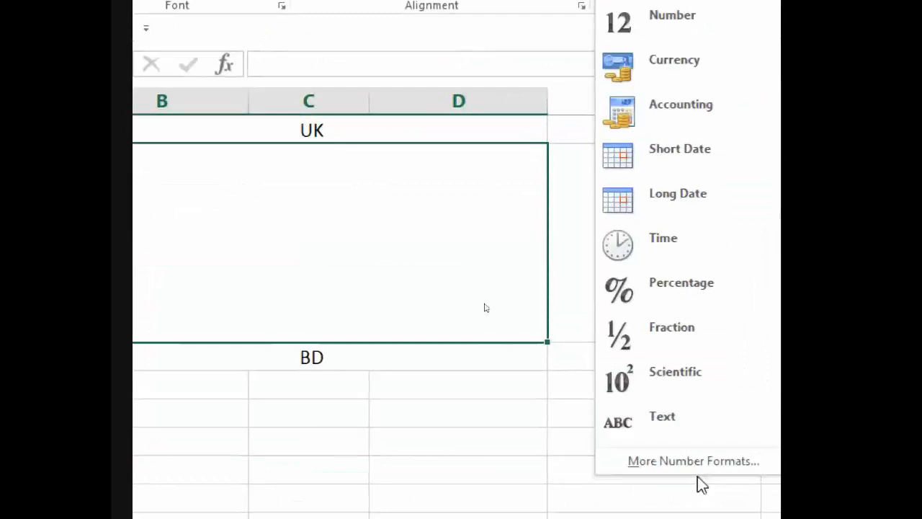
pyautogui.click(694, 463)
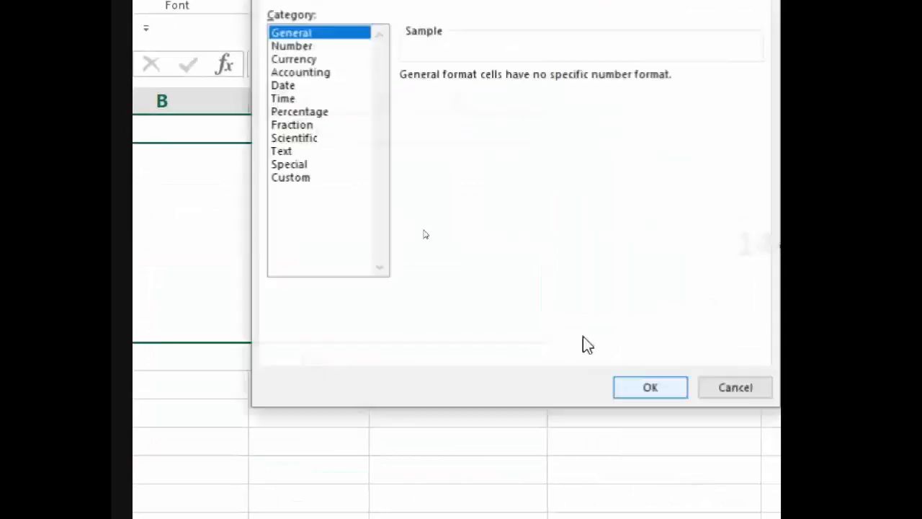
pyautogui.click(322, 119)
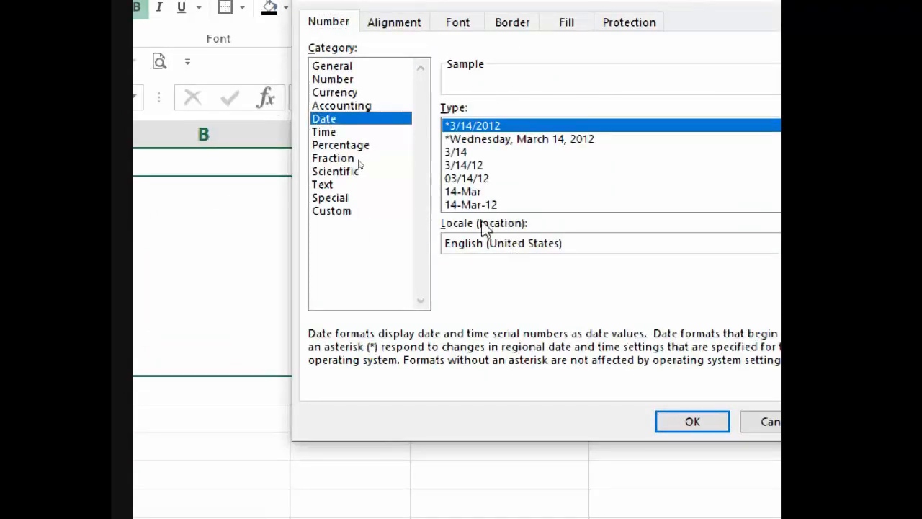
pyautogui.click(469, 248)
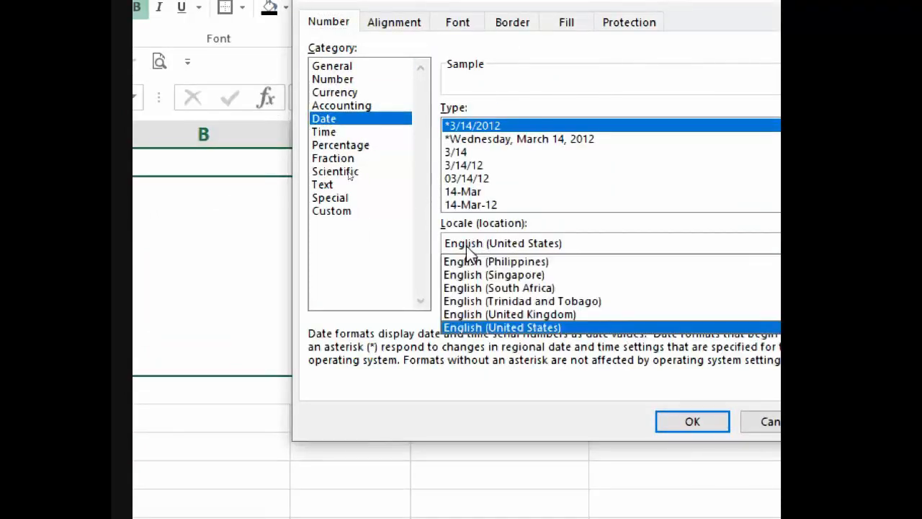
pyautogui.click(559, 316)
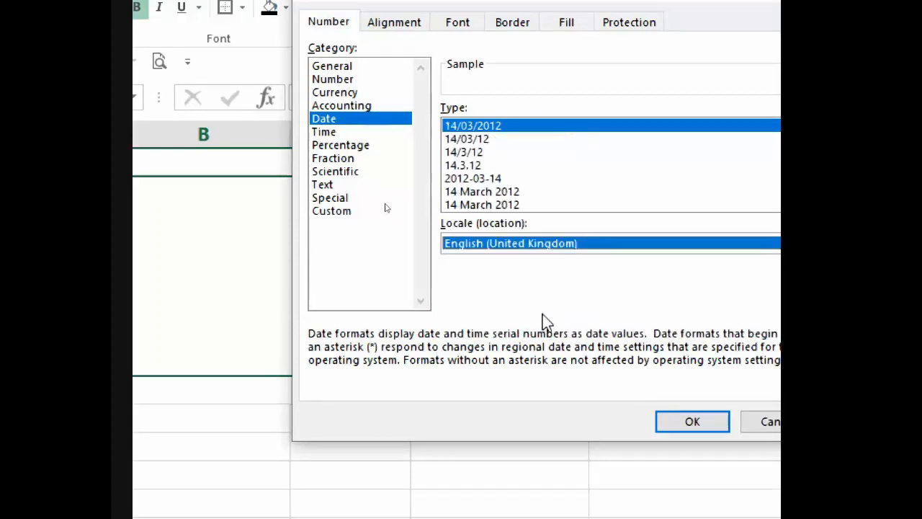
pyautogui.click(482, 192)
pyautogui.click(485, 204)
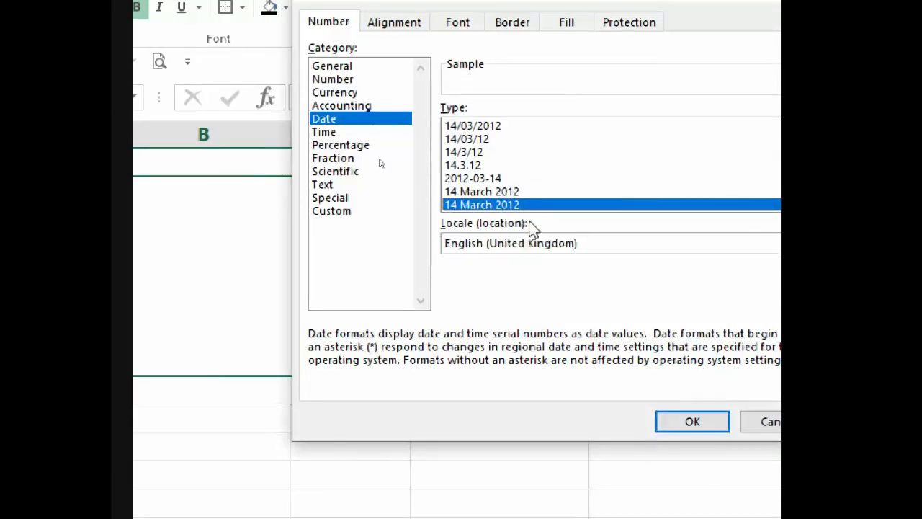
pyautogui.click(705, 429)
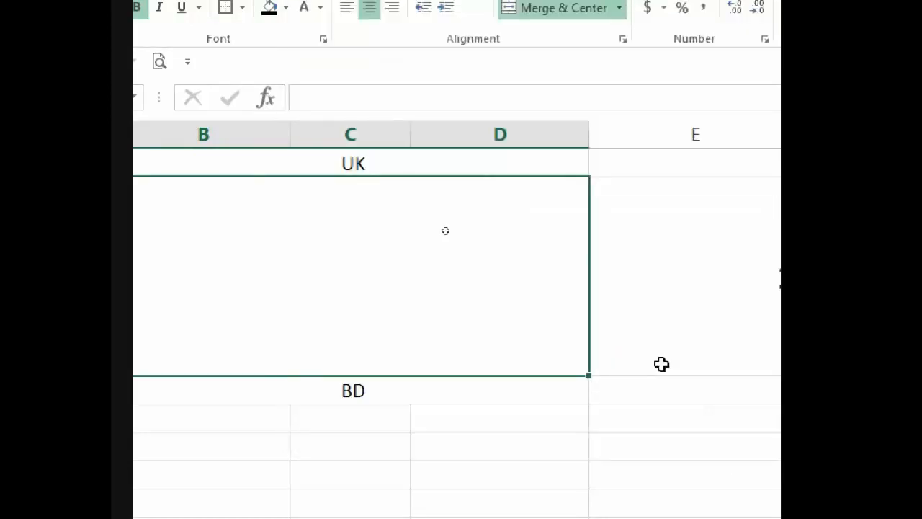
pyautogui.write('03-03-')
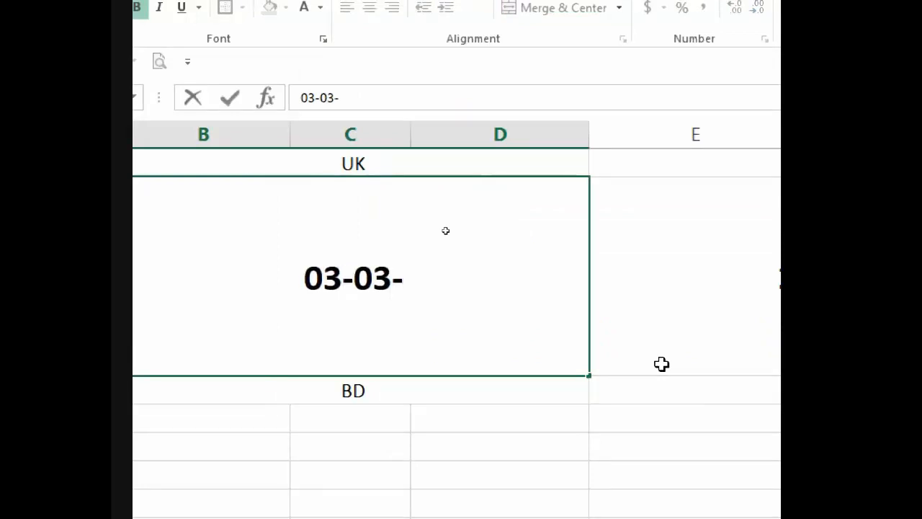
pyautogui.write('2002')
pyautogui.press('Return')
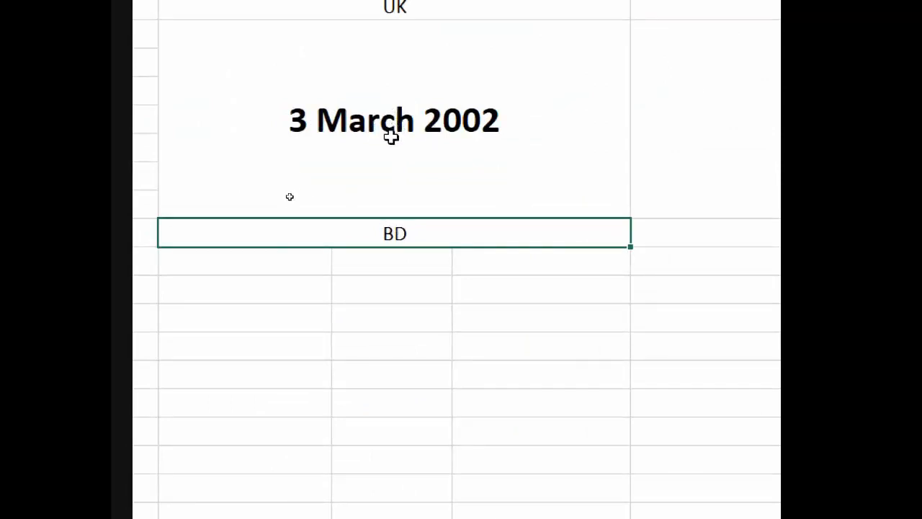
pyautogui.click(395, 115)
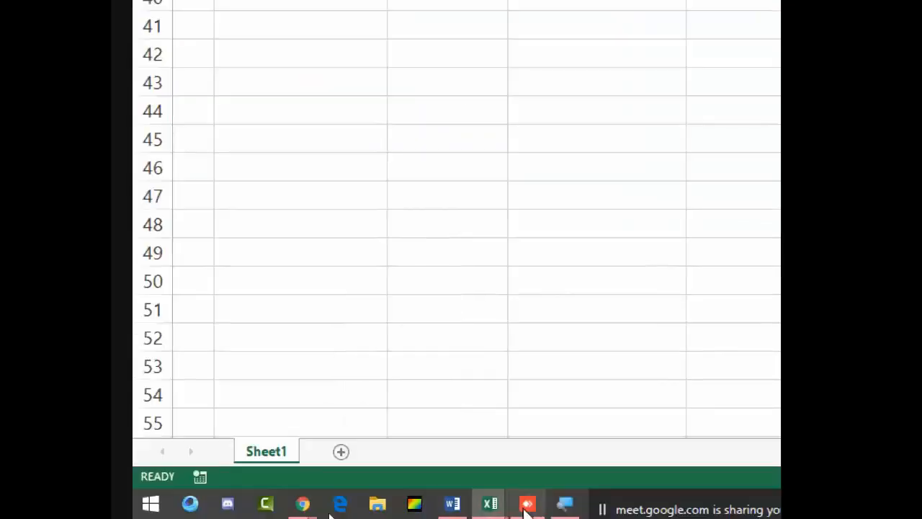
# Step: Reset screen magnification to 100% and bring the Google Meet window forward
pyautogui.click(564, 503)
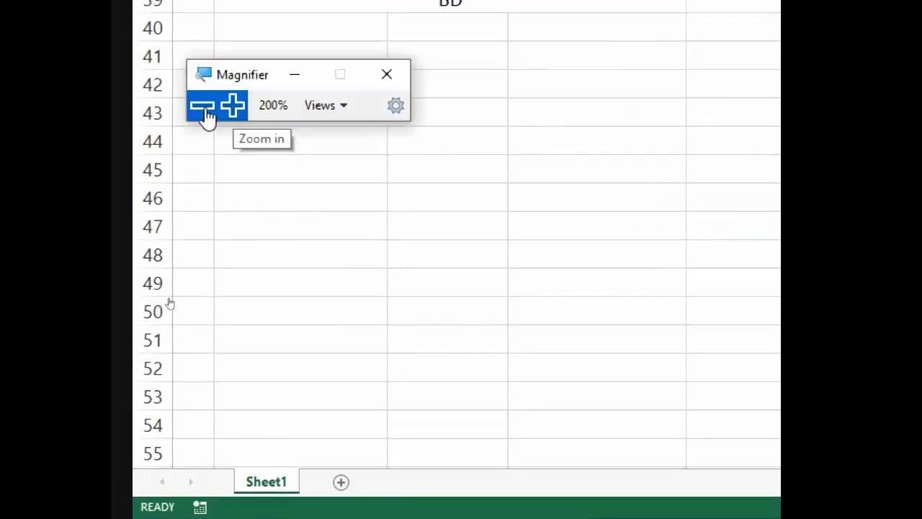
pyautogui.click(203, 108)
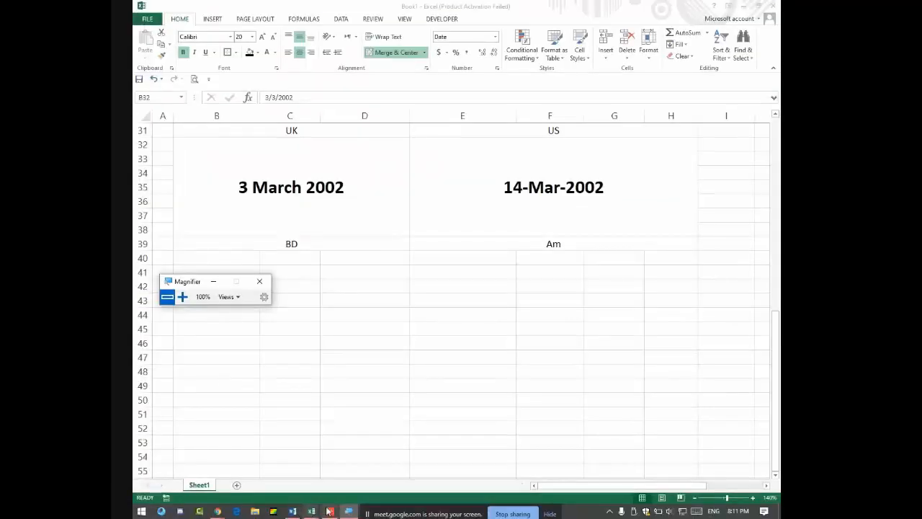
pyautogui.click(218, 511)
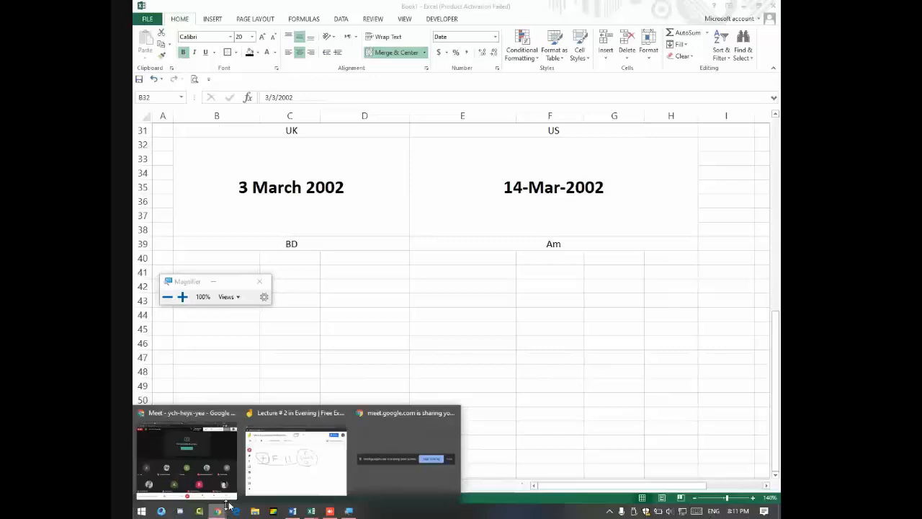
pyautogui.click(186, 453)
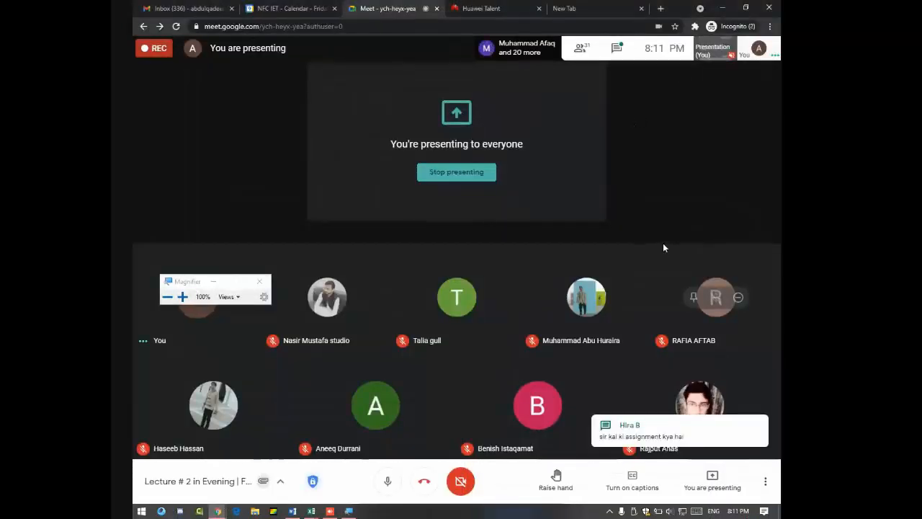
# Step: Switch from the Meet call to the Institute management System Excel workbook using Alt+Tab
pyautogui.moveTo(513, 248)
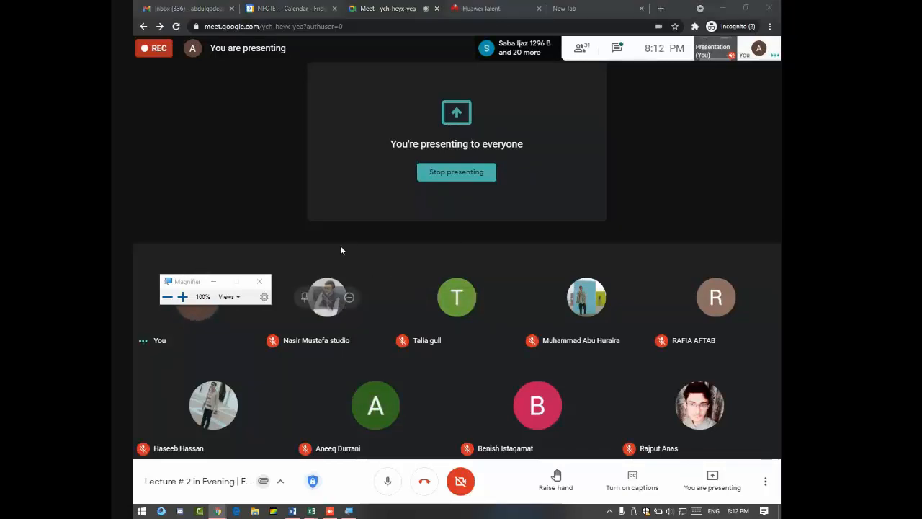
pyautogui.hotkey('alt', 'Tab')
pyautogui.hotkey('alt', 'Tab')
pyautogui.hotkey('alt', 'Tab')
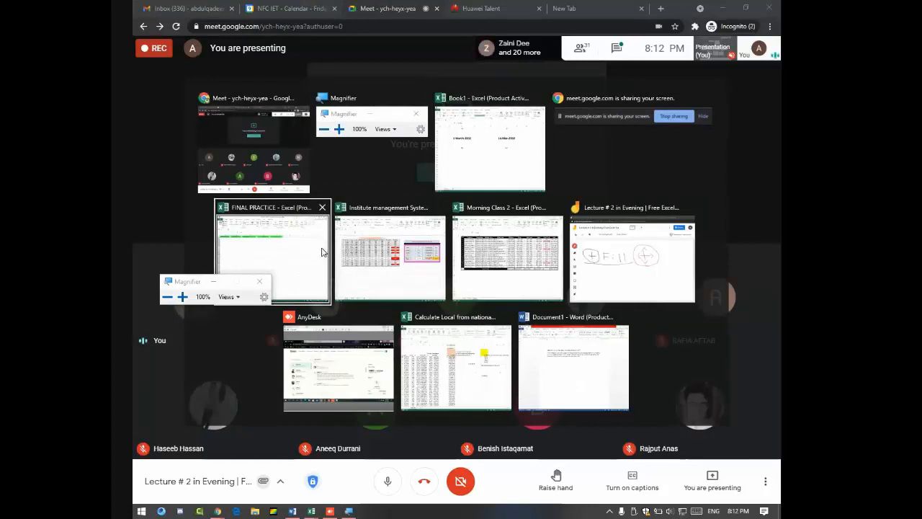
pyautogui.hotkey('alt', 'Tab')
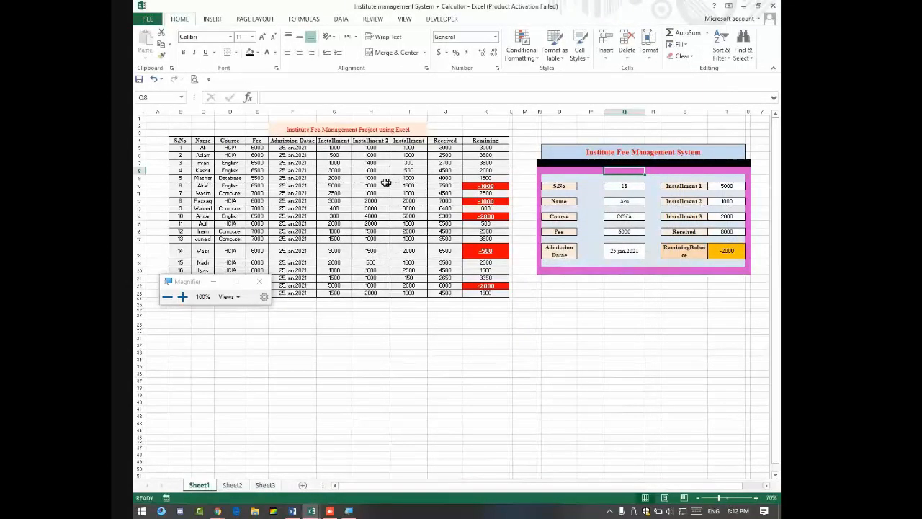
# Step: Switch to the Morning Class 2 workbook and review Sheet1's Product, Description and Market Price columns
pyautogui.hotkey('alt', 'Tab')
pyautogui.hotkey('alt', 'Tab')
pyautogui.hotkey('alt', 'Tab')
pyautogui.hotkey('alt', 'Tab')
pyautogui.hotkey('alt', 'Tab')
pyautogui.hotkey('alt', 'Tab')
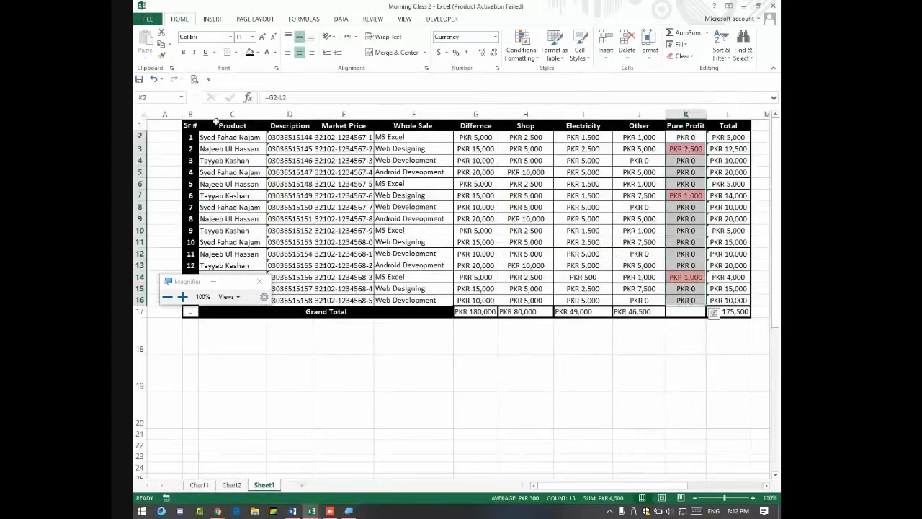
pyautogui.click(210, 126)
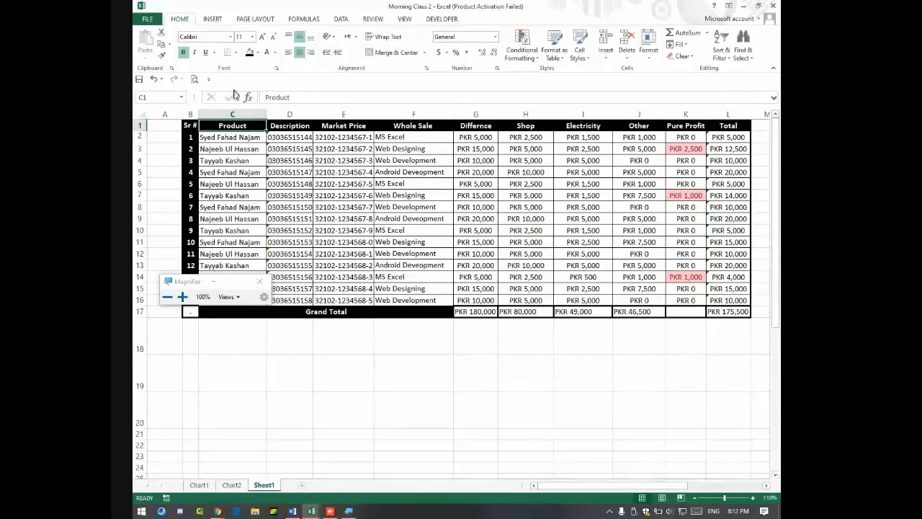
pyautogui.moveTo(250, 137); pyautogui.dragTo(243, 289)
pyautogui.click(259, 281)
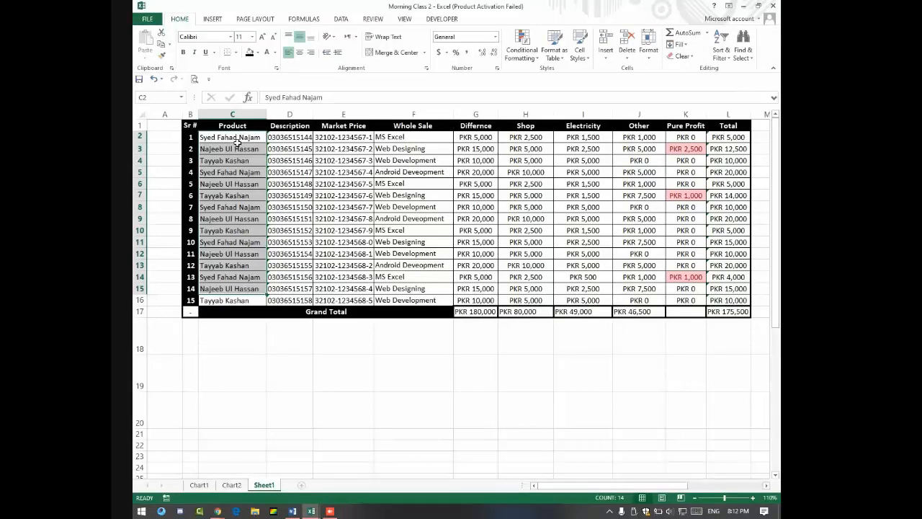
pyautogui.moveTo(293, 138); pyautogui.dragTo(299, 253)
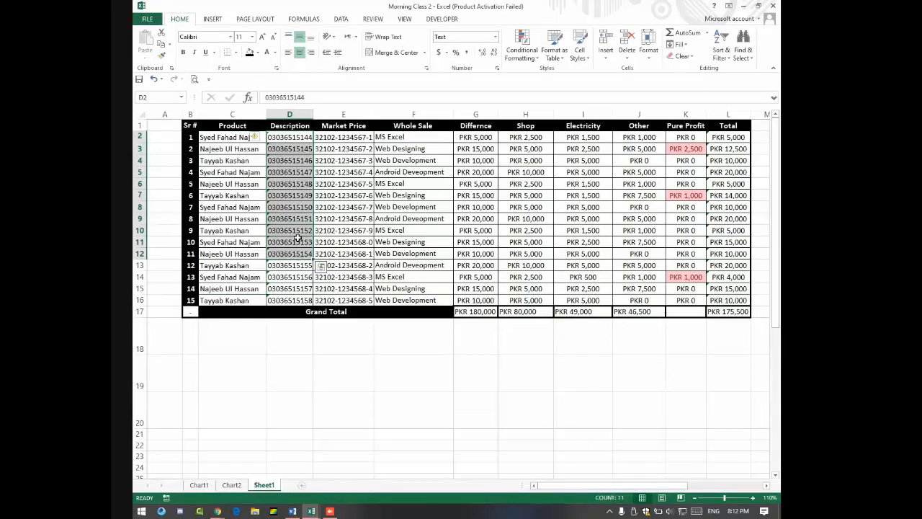
pyautogui.click(343, 127)
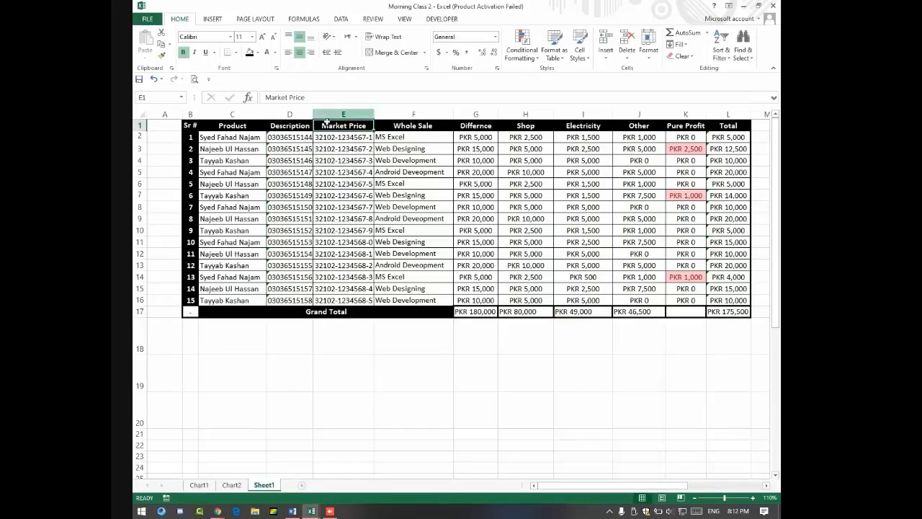
# Step: Fill row 1 with Handfree, Gionee High Quality, market price 500 and wholesale price 250
pyautogui.click(254, 137)
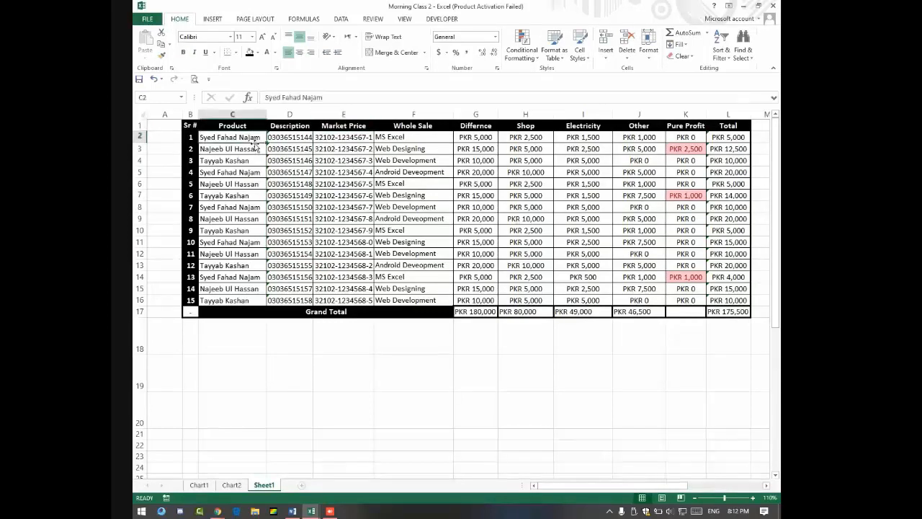
pyautogui.write('Handfree')
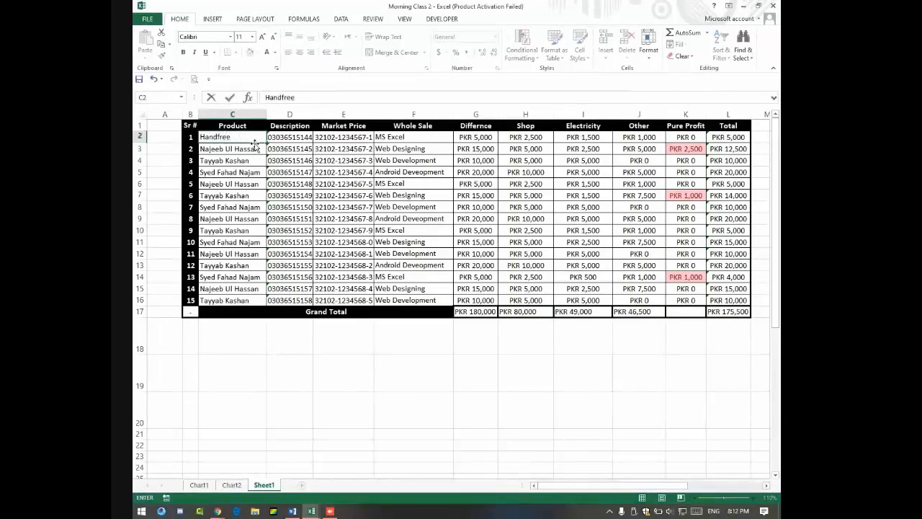
pyautogui.press('Tab')
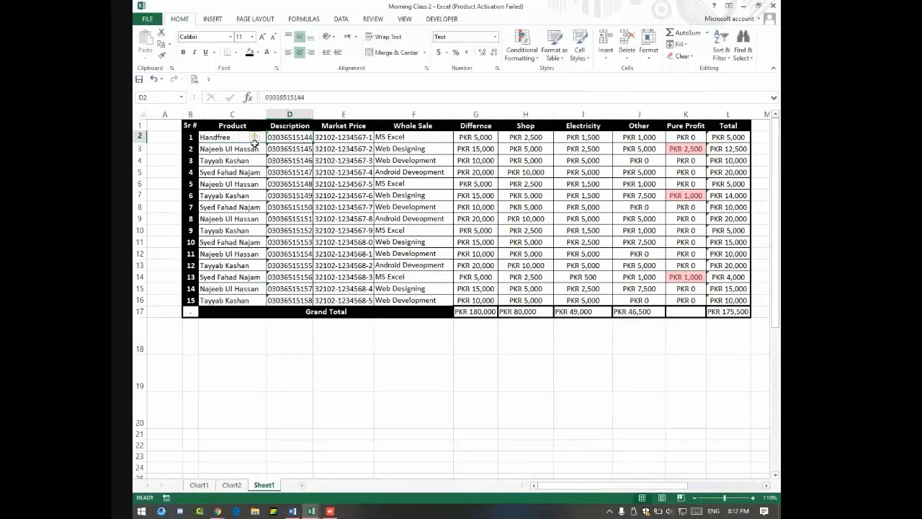
pyautogui.write('Gionee')
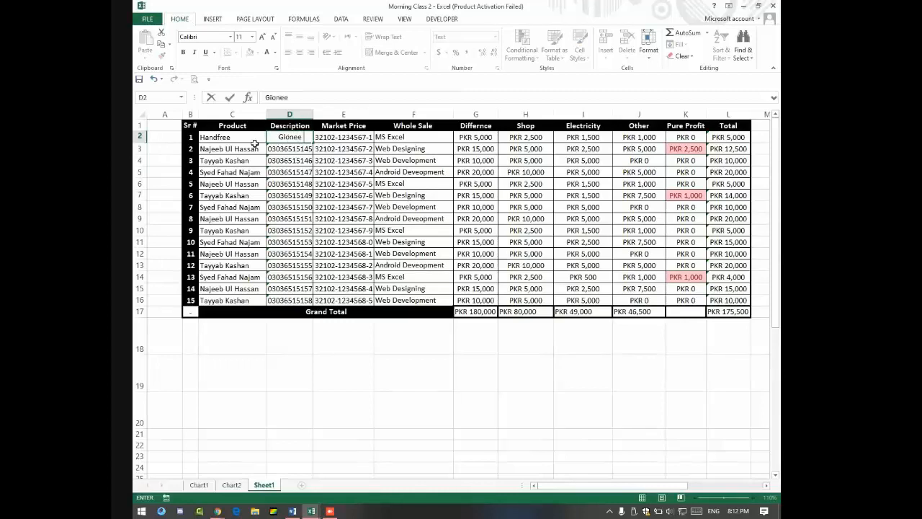
pyautogui.write(' High Qua')
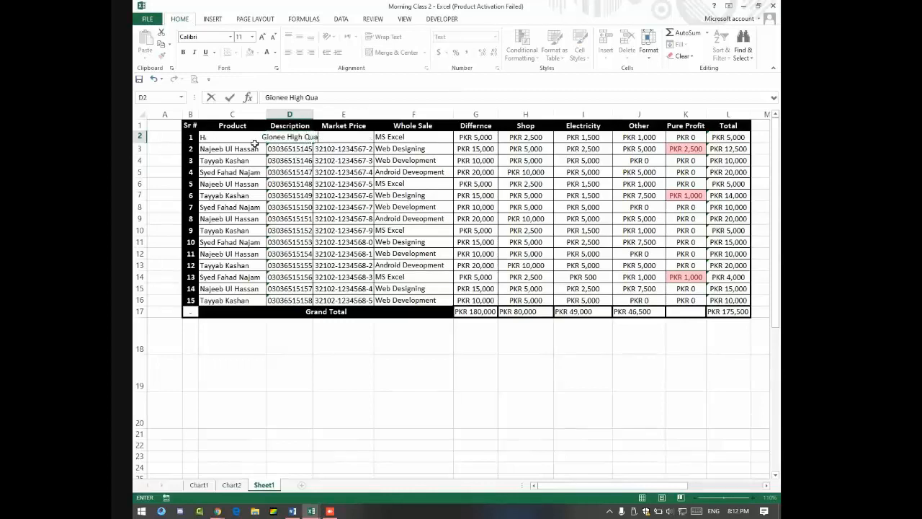
pyautogui.write('lity')
pyautogui.press('Tab')
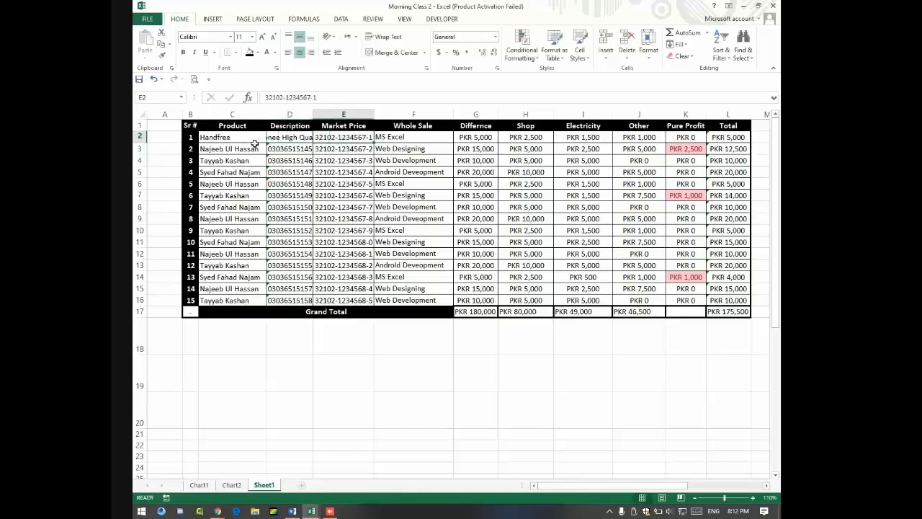
pyautogui.write('5')
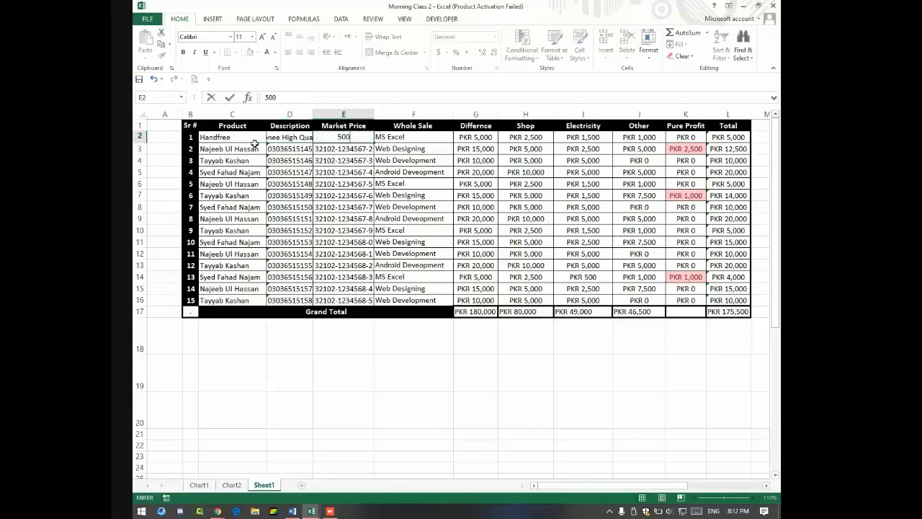
pyautogui.write('00')
pyautogui.press('Tab')
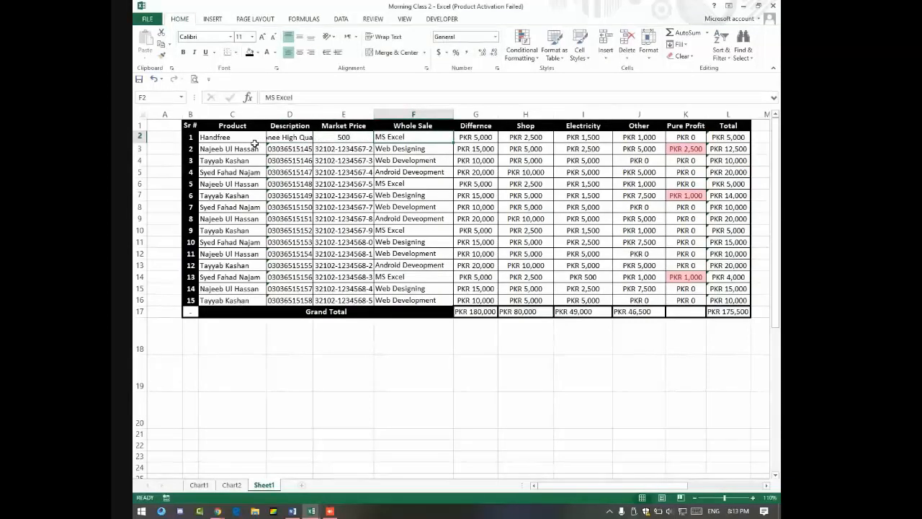
pyautogui.write('250')
pyautogui.press('Tab')
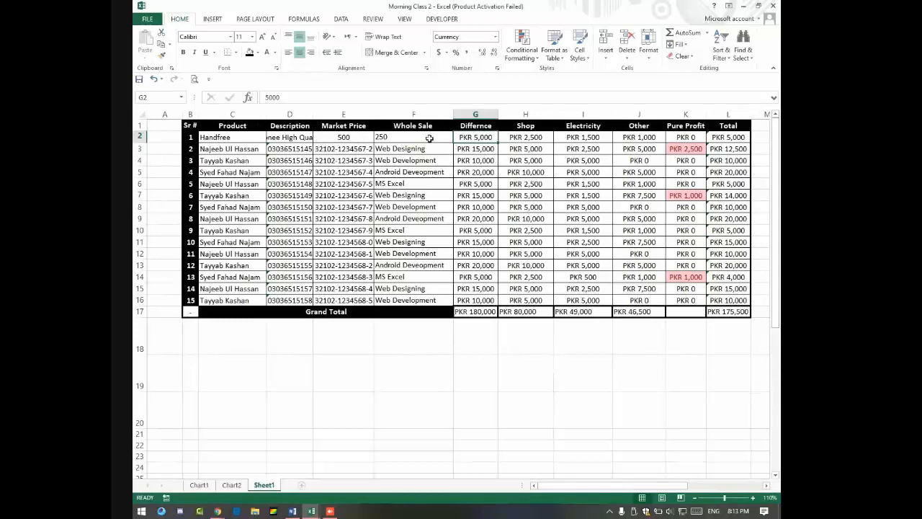
# Step: Enter the Difference formula =E2-F2 in G2, giving PKR 250
pyautogui.write('=')
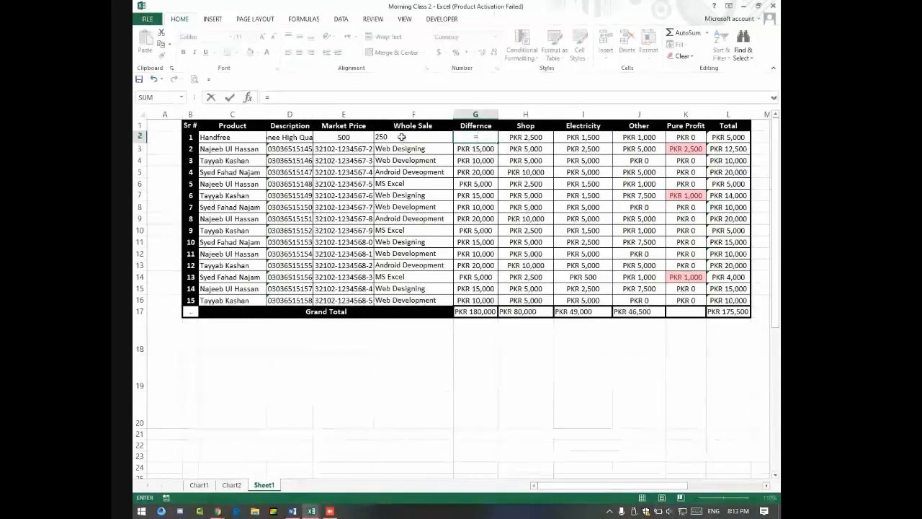
pyautogui.click(343, 137)
pyautogui.write('-')
pyautogui.click(387, 137)
pyautogui.press('Return')
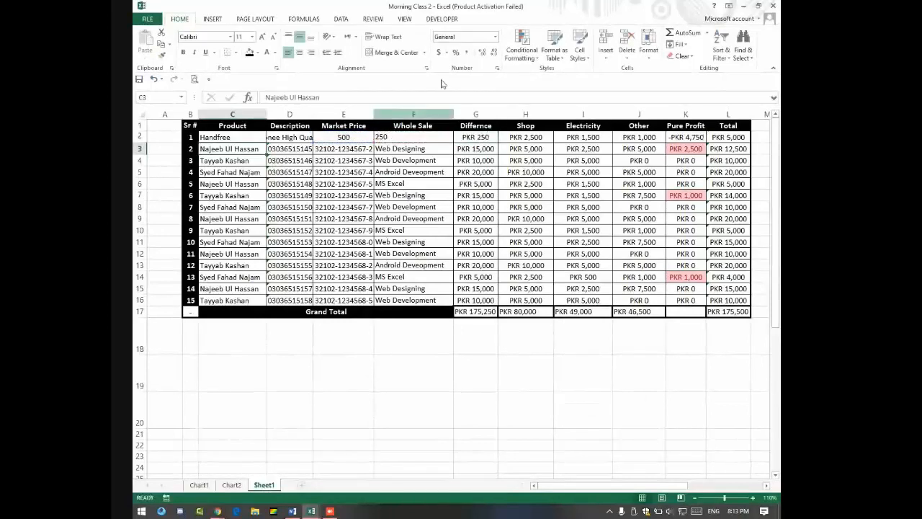
pyautogui.click(487, 136)
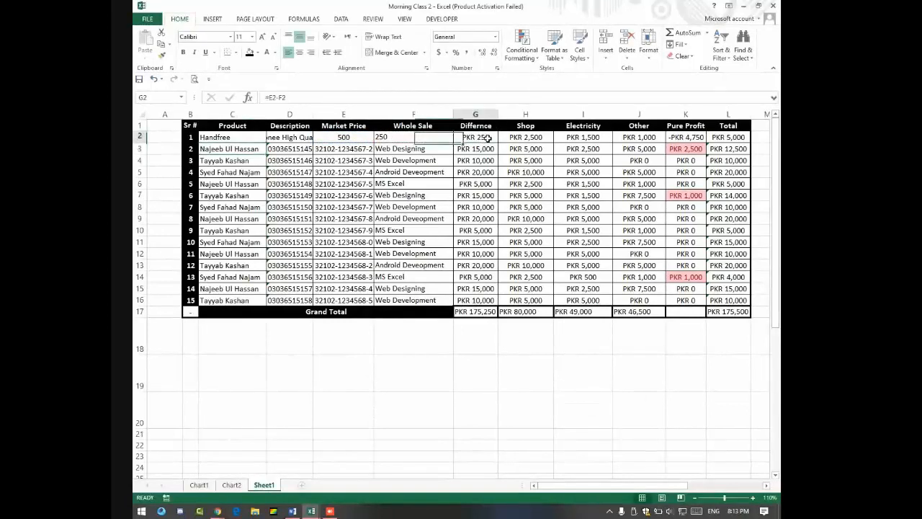
# Step: Set row 1's Shop, Electricity and Other costs to 10 each
pyautogui.click(520, 138)
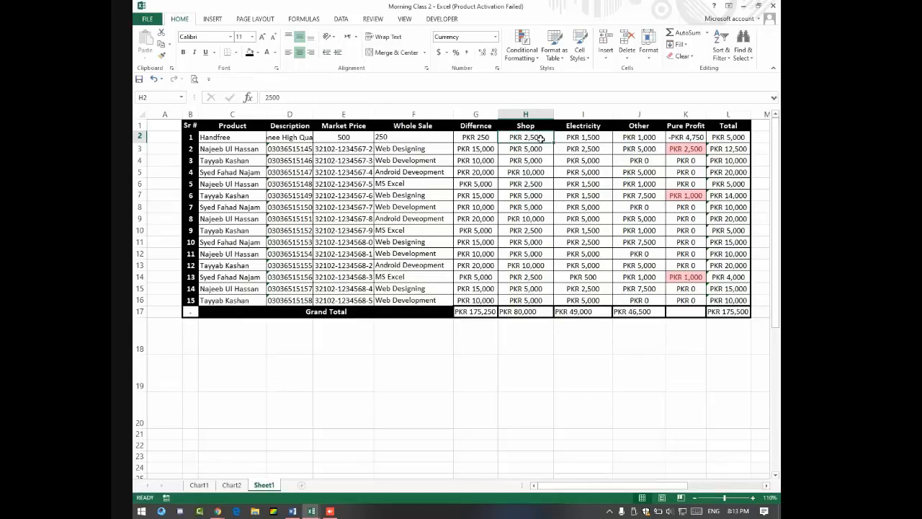
pyautogui.write('10')
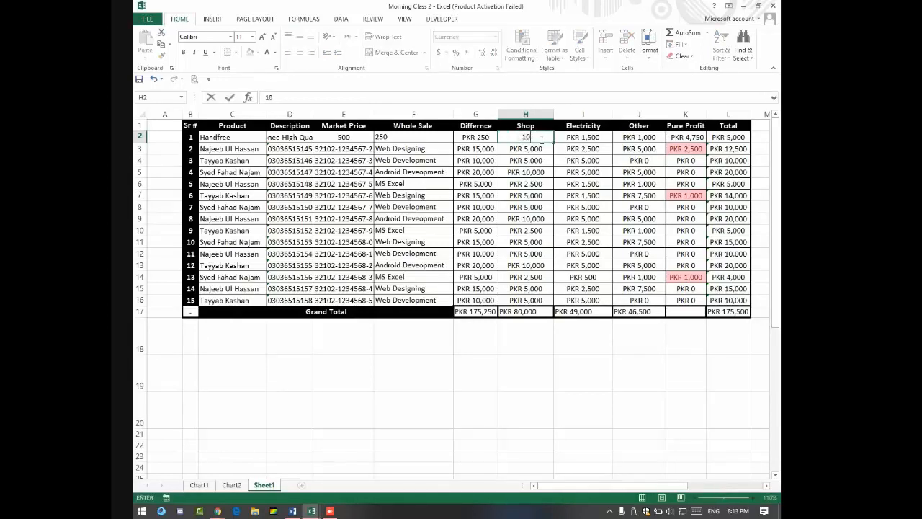
pyautogui.press('Tab')
pyautogui.write('10')
pyautogui.press('Tab')
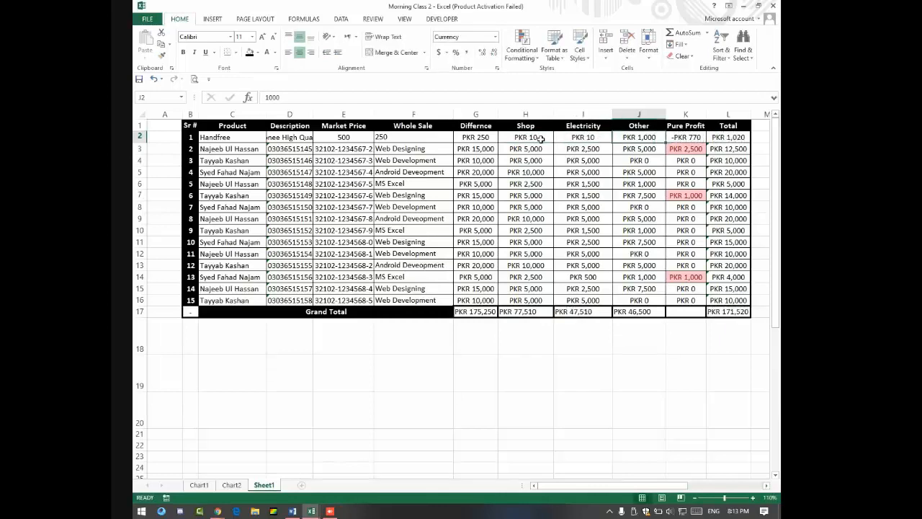
pyautogui.write('10')
pyautogui.press('Tab')
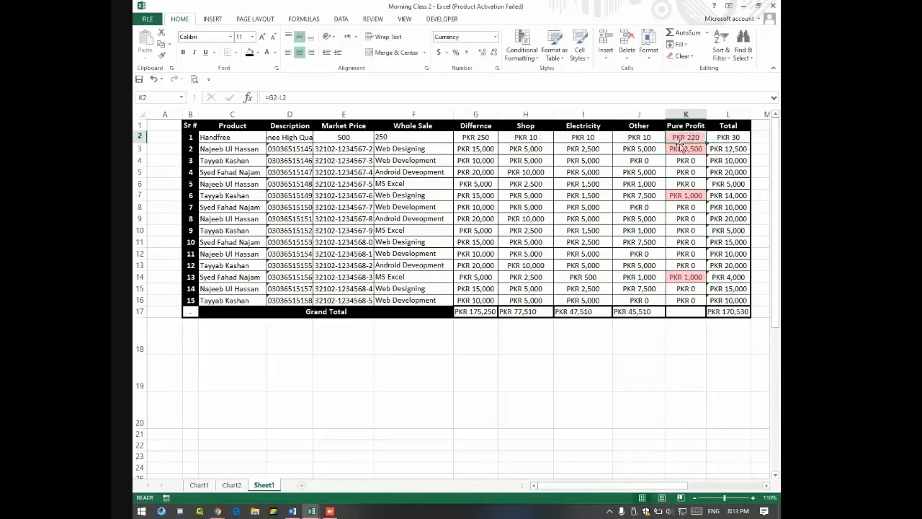
# Step: Rewrite Pure Profit in K2 as =SUM(H2:J2)-G2, showing -PKR 220
pyautogui.write('=su')
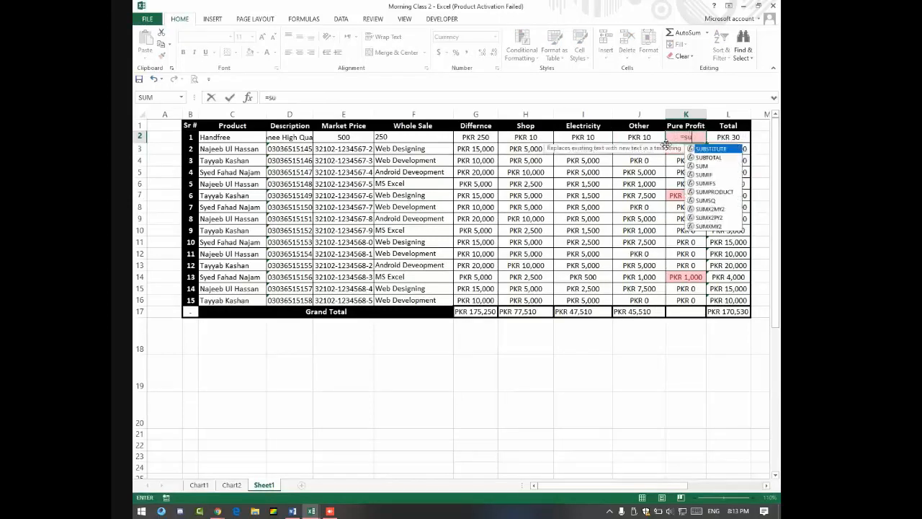
pyautogui.write('m(')
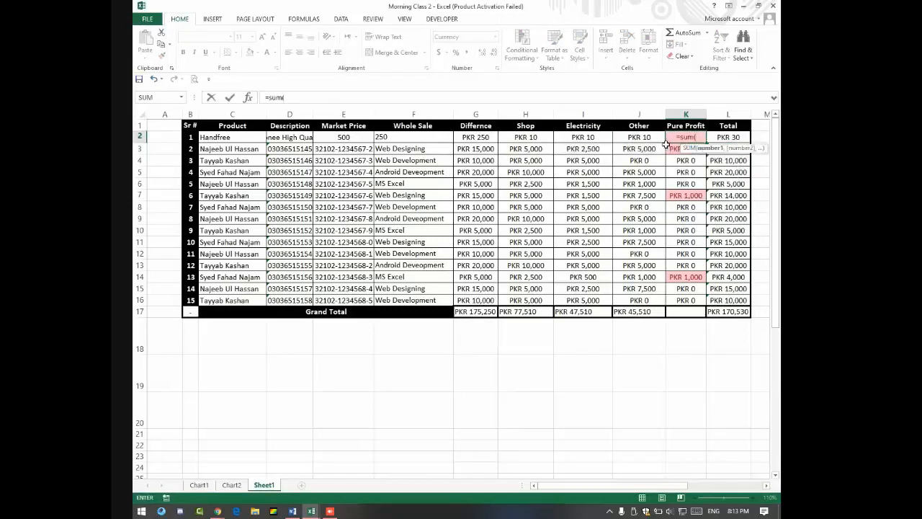
pyautogui.moveTo(530, 137); pyautogui.dragTo(626, 136)
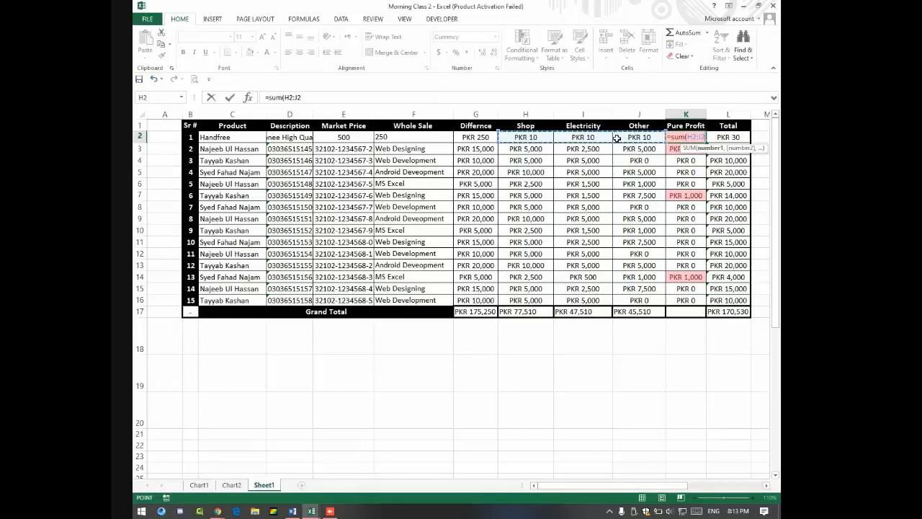
pyautogui.write(')')
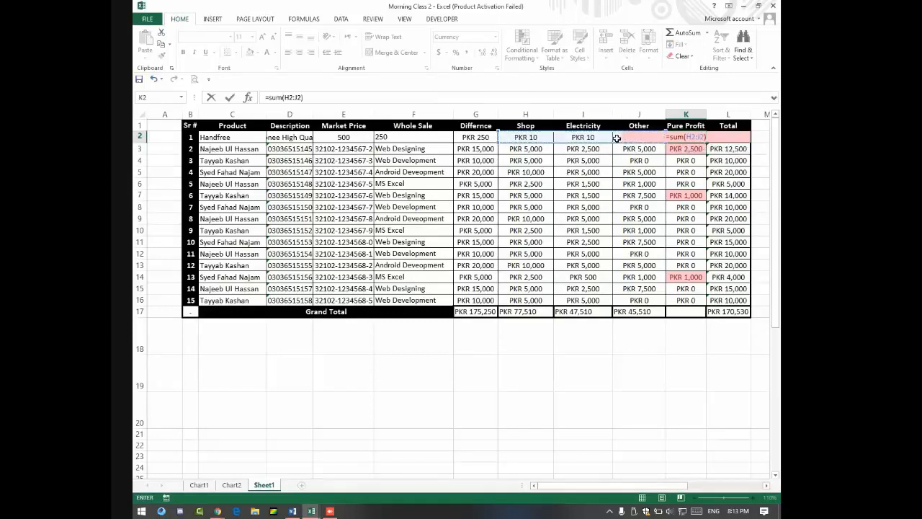
pyautogui.write('-')
pyautogui.click(485, 137)
pyautogui.press('Return')
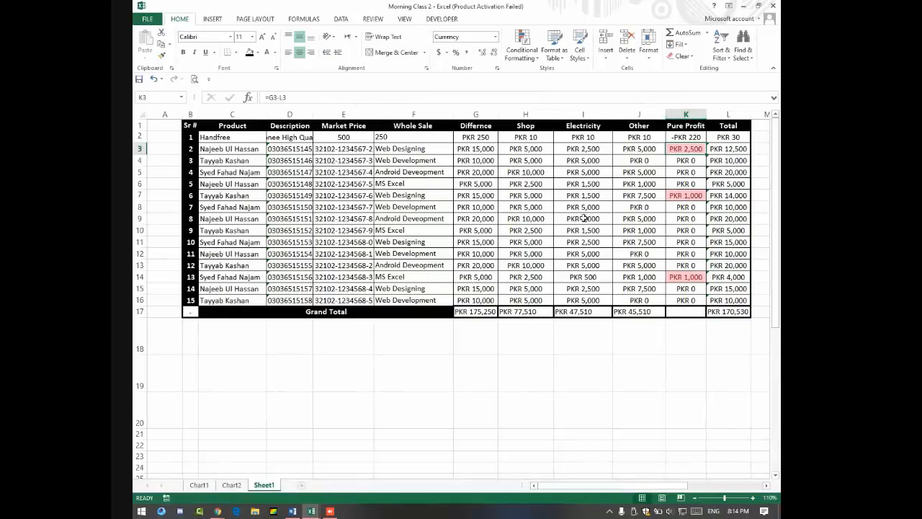
# Step: Enter one person's name in C18 and a second person's name in D18
pyautogui.click(230, 332)
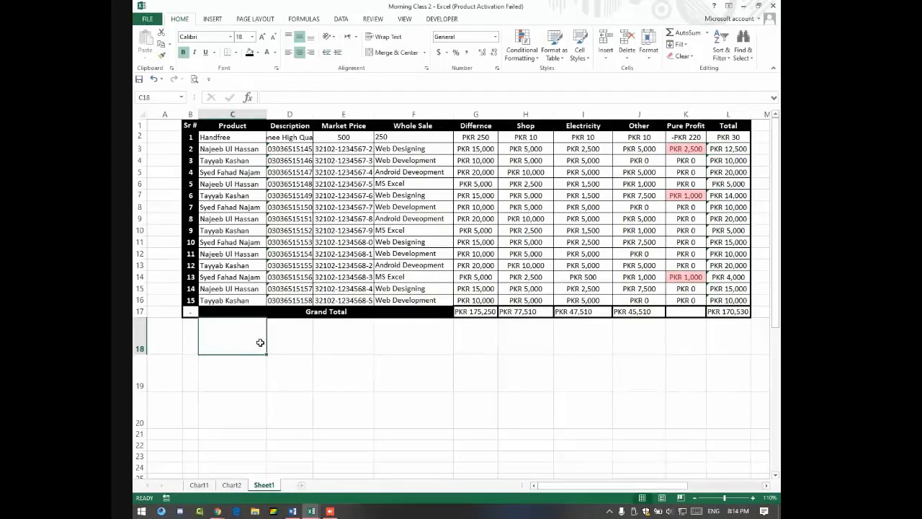
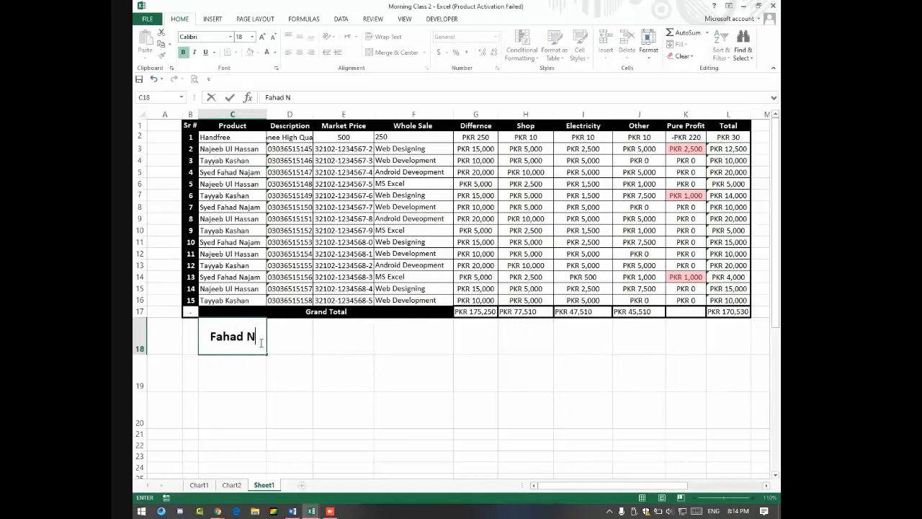
pyautogui.press('Tab')
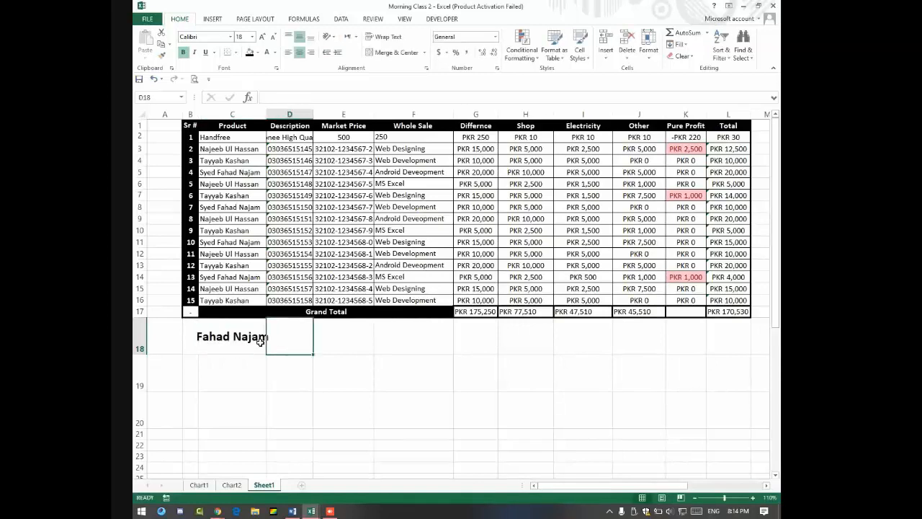
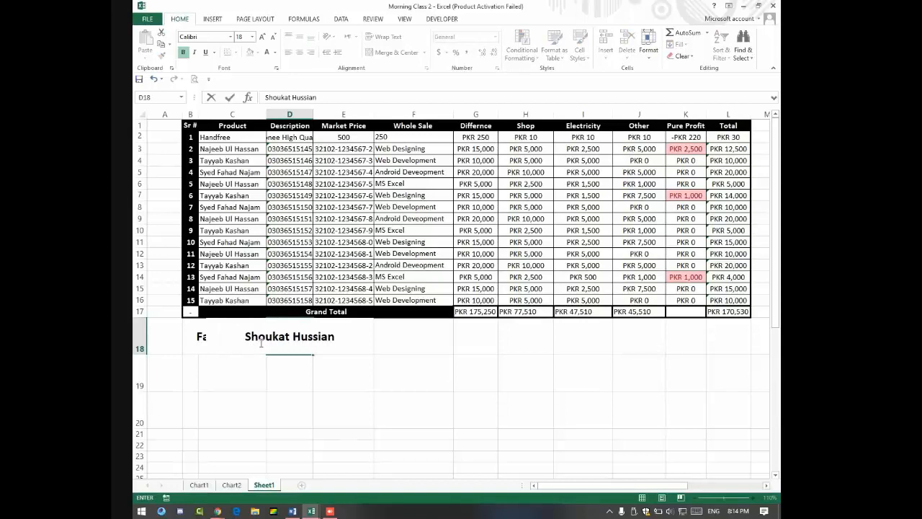
pyautogui.press('Return')
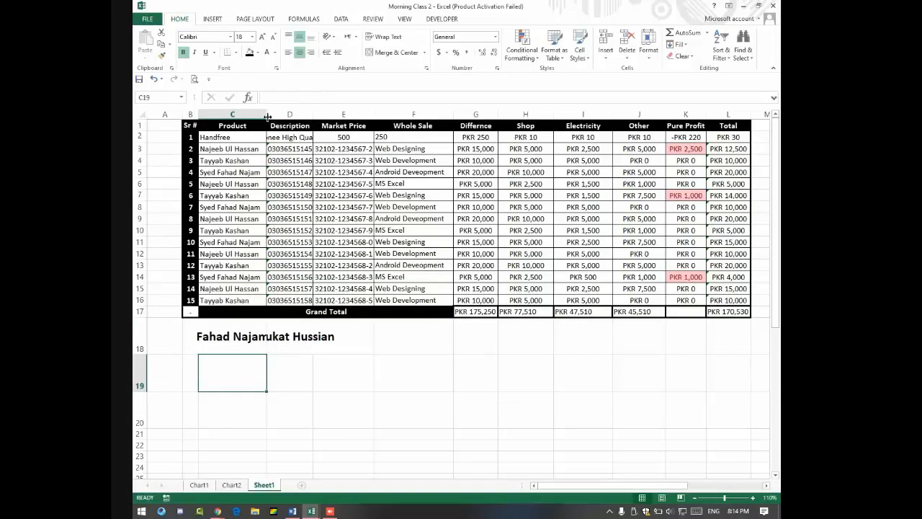
# Step: Autofit columns C and D so both names in row 18 show in full
pyautogui.click(288, 115)
pyautogui.doubleClick(266, 114)
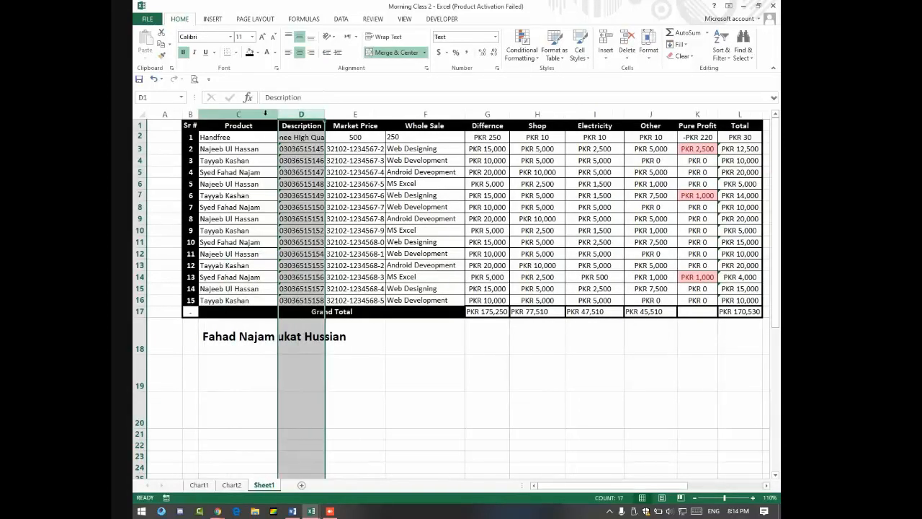
pyautogui.click(308, 324)
pyautogui.doubleClick(324, 114)
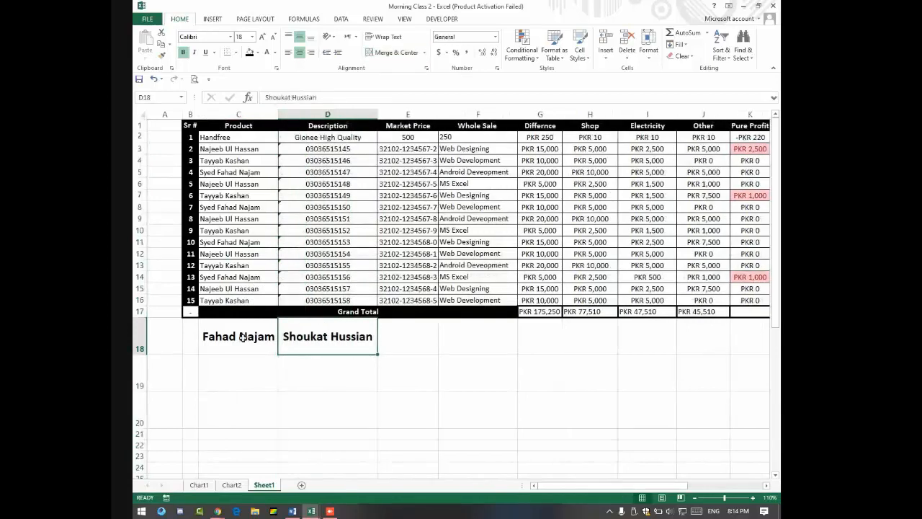
pyautogui.click(243, 337)
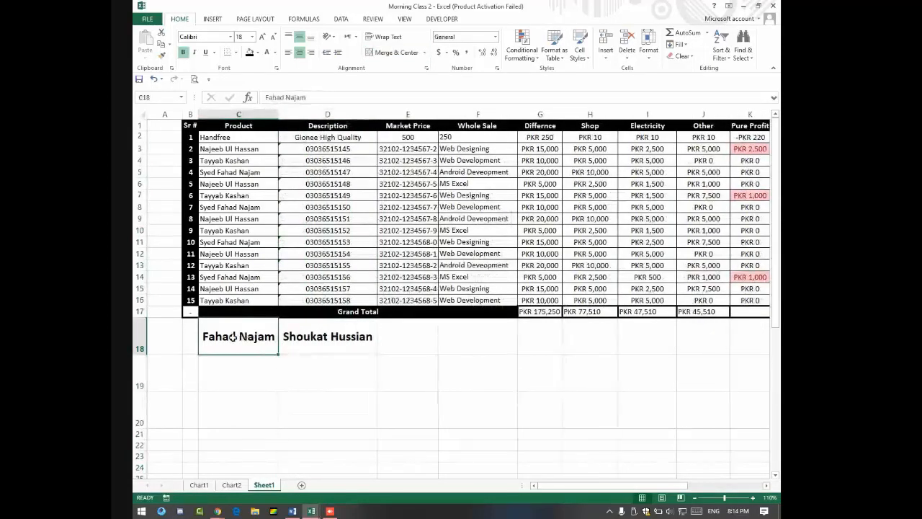
pyautogui.click(307, 337)
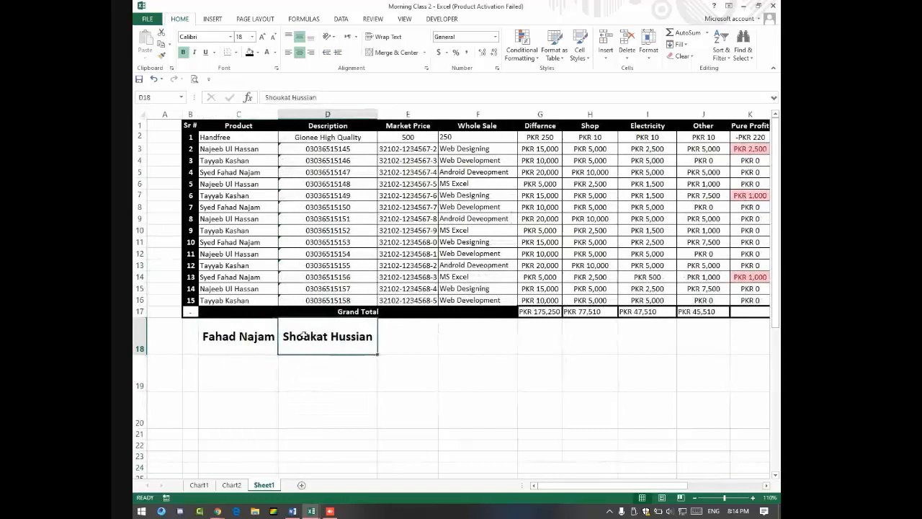
pyautogui.click(243, 333)
pyautogui.click(340, 328)
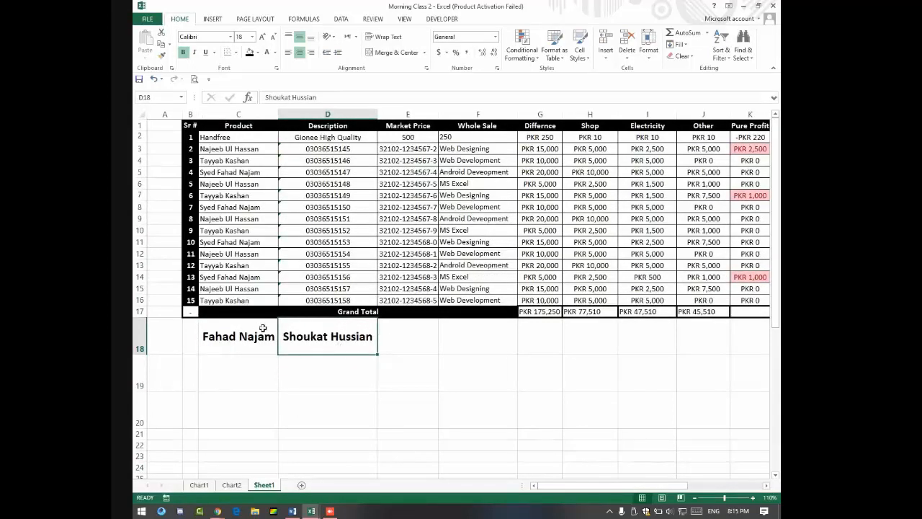
# Step: Try joining C18 and D18 with a CONCATENATE formula in E18, which returns FALSE
pyautogui.press('Right')
pyautogui.write('=co')
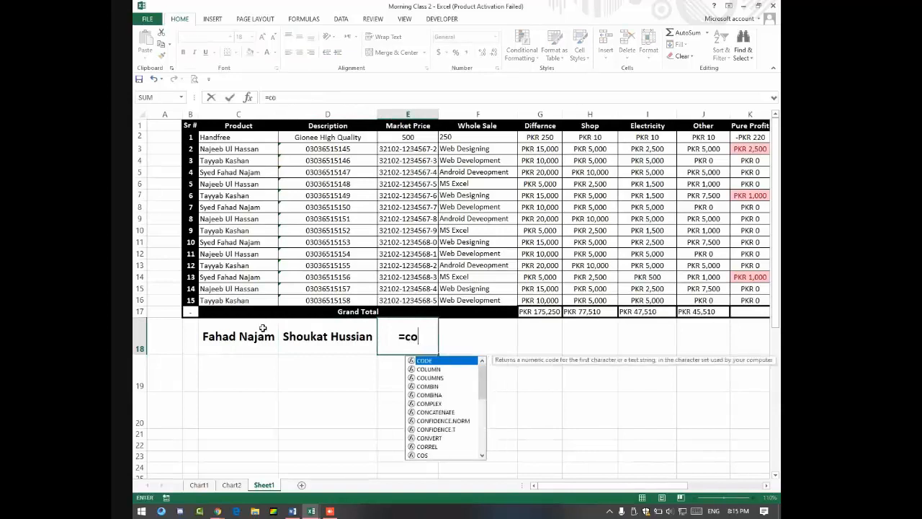
pyautogui.write('ncatenate')
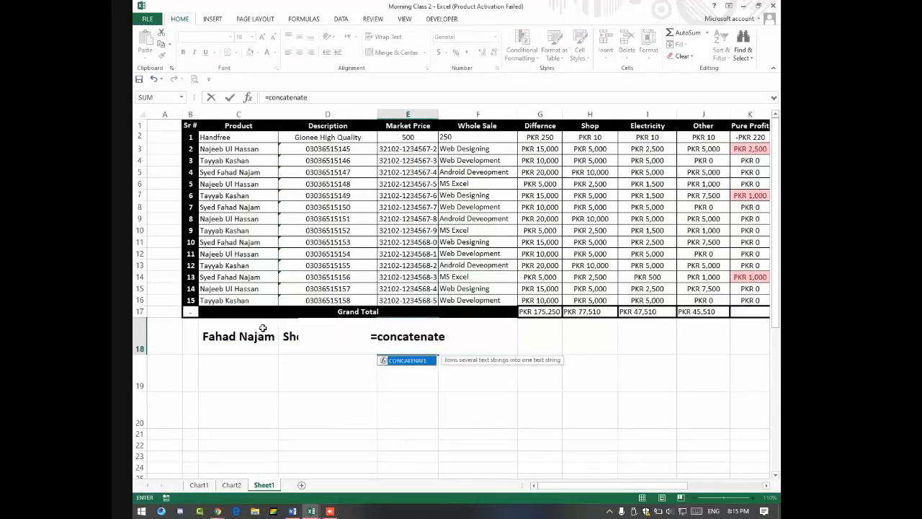
pyautogui.write('"')
pyautogui.press('BackSpace')
pyautogui.write('(')
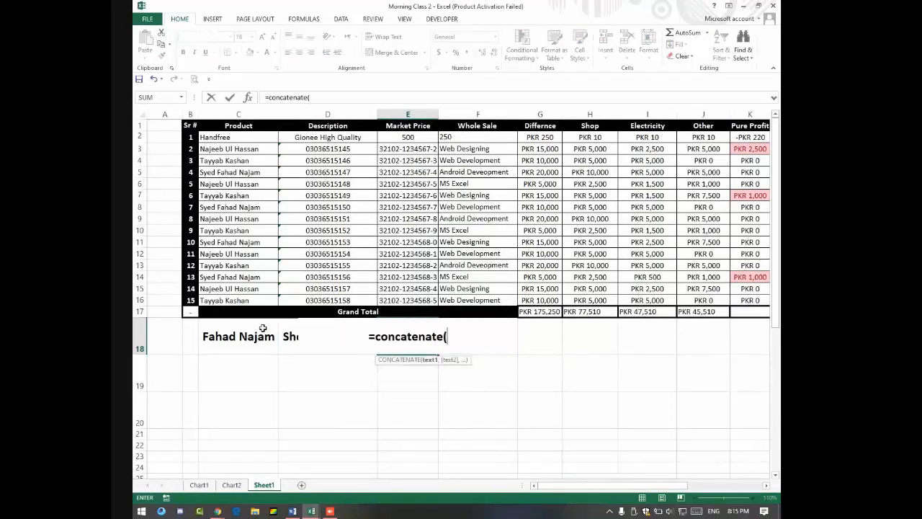
pyautogui.click(246, 337)
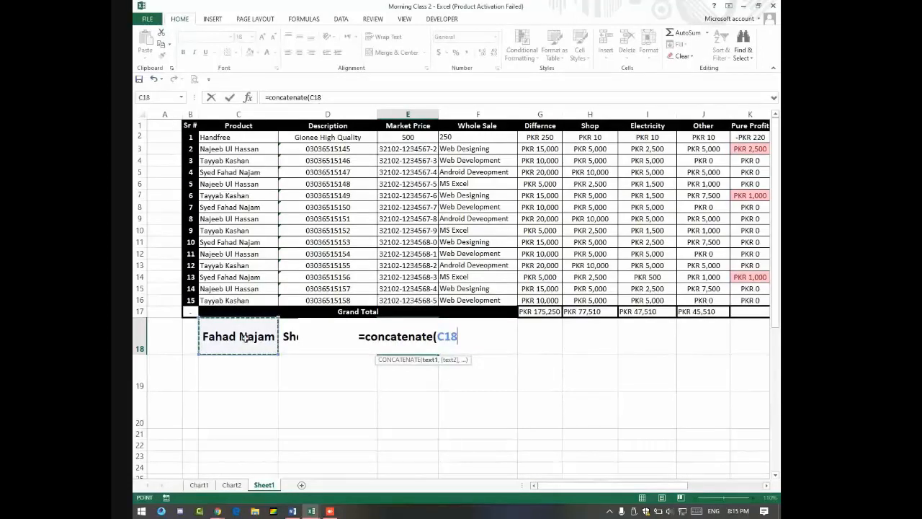
pyautogui.write(',')
pyautogui.click(288, 335)
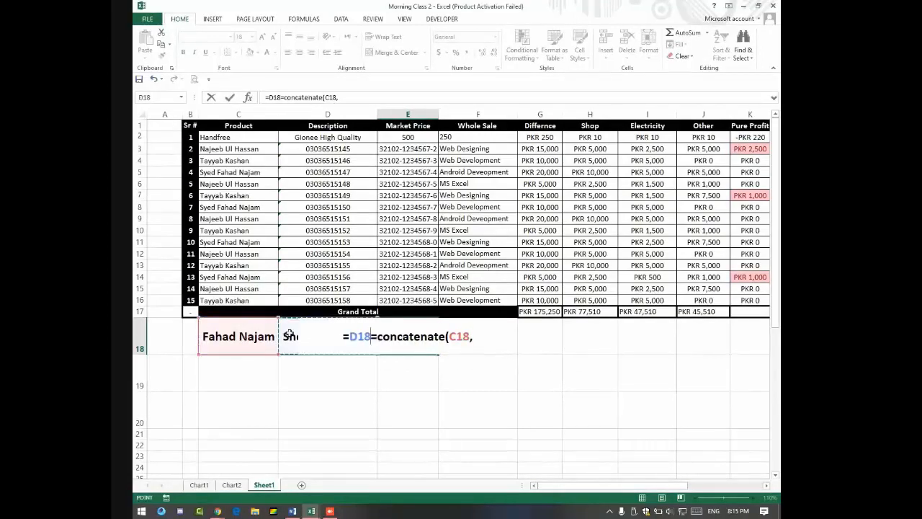
pyautogui.press('Return')
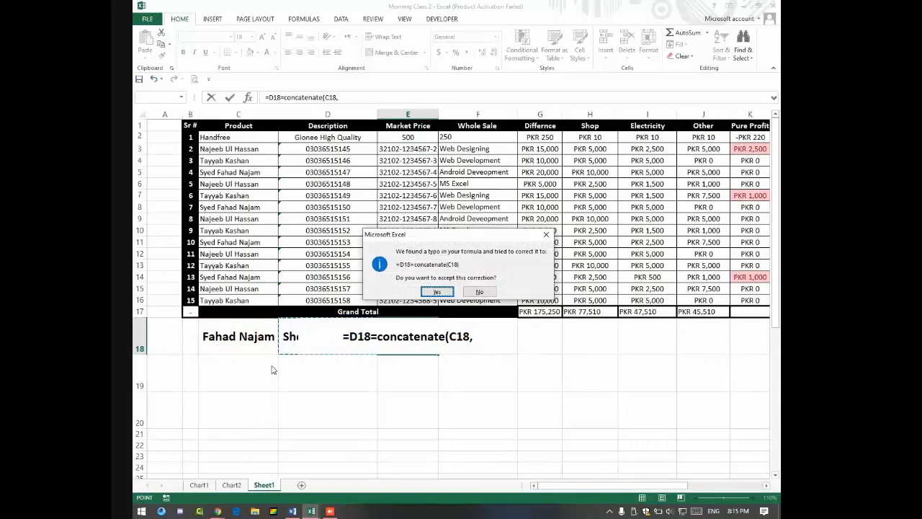
pyautogui.click(436, 291)
pyautogui.click(418, 336)
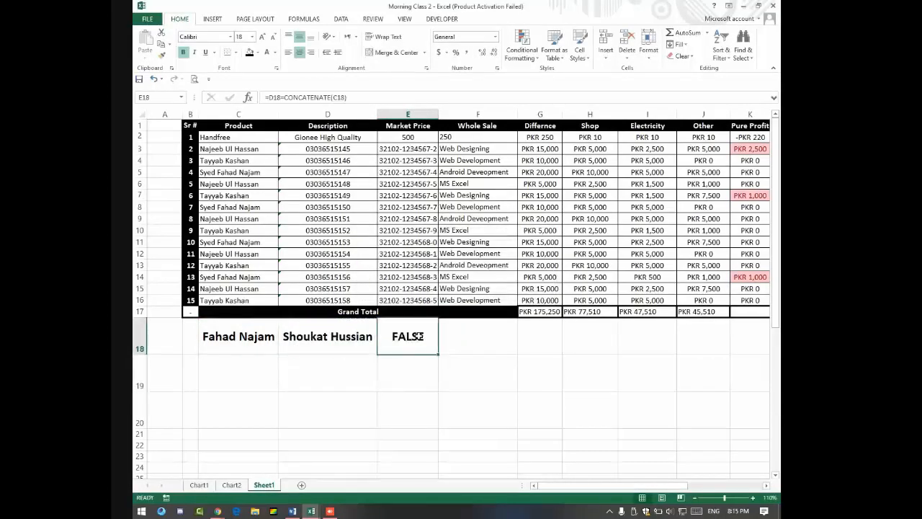
# Step: Rewrite E18 as =CONCATENATE(C18,D18), fix the misspelled function name, and autofit column E
pyautogui.press('BackSpace')
pyautogui.write('=')
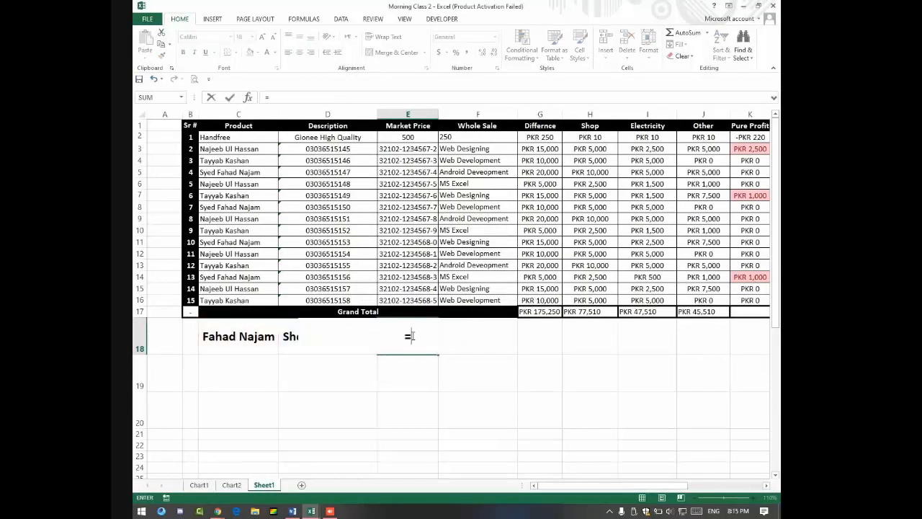
pyautogui.write('conatenate')
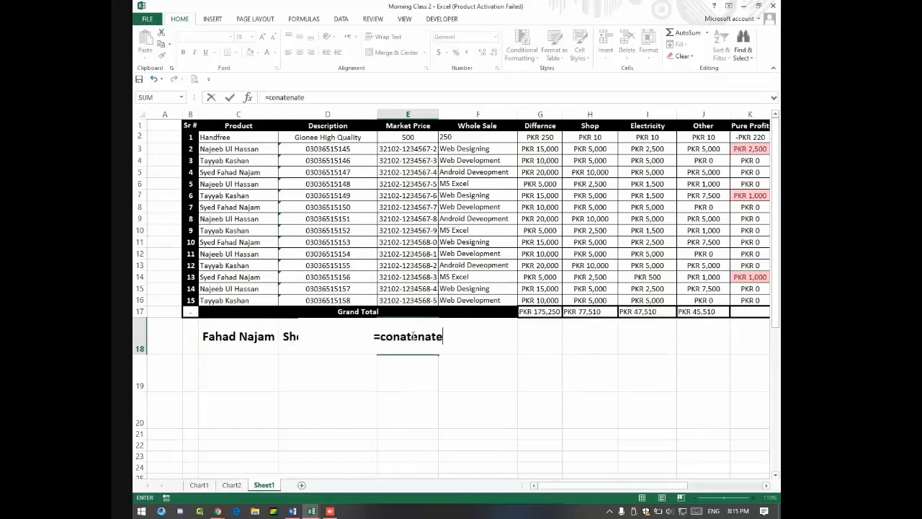
pyautogui.write('(')
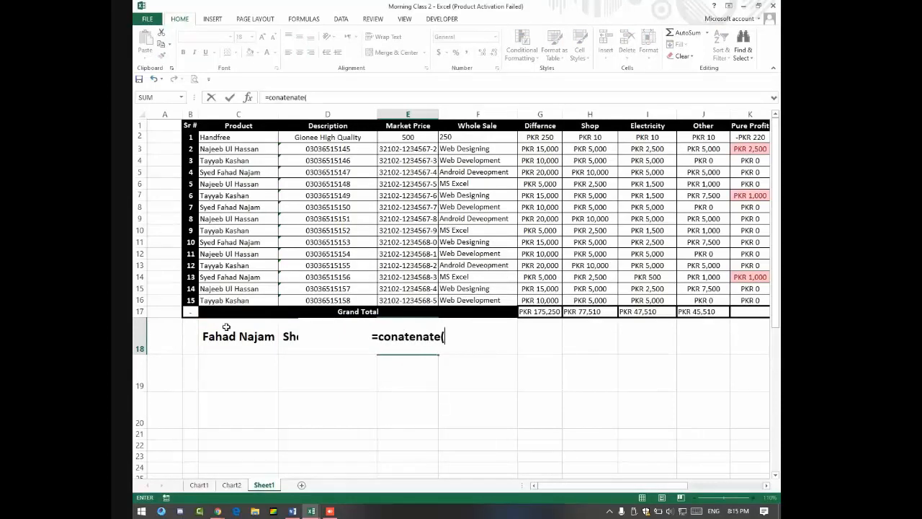
pyautogui.click(227, 331)
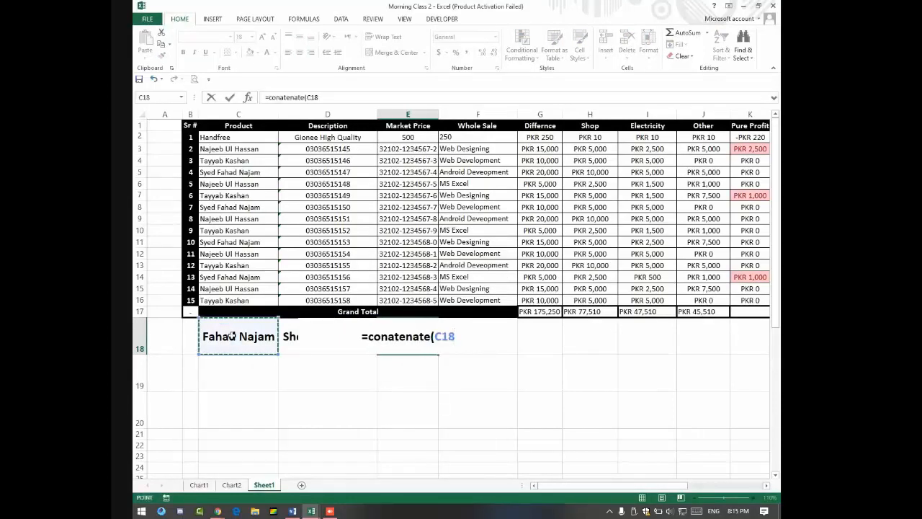
pyautogui.write(',')
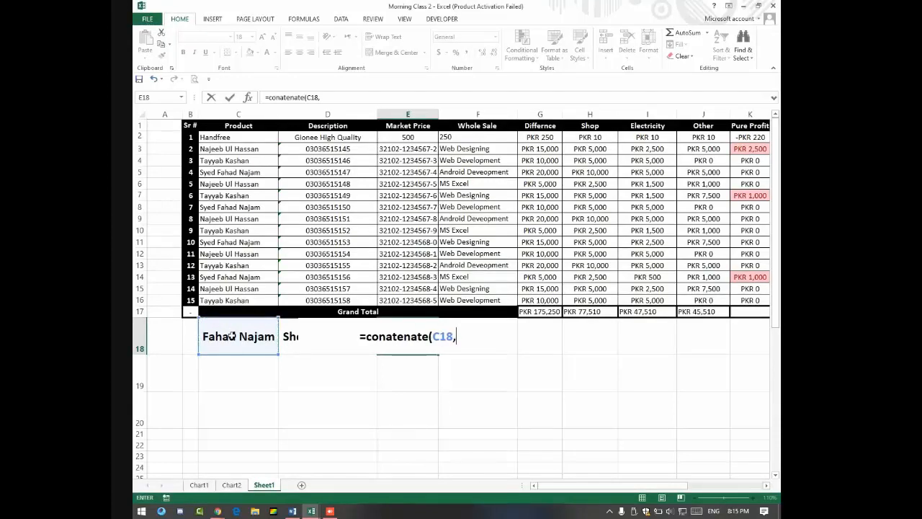
pyautogui.write('d18')
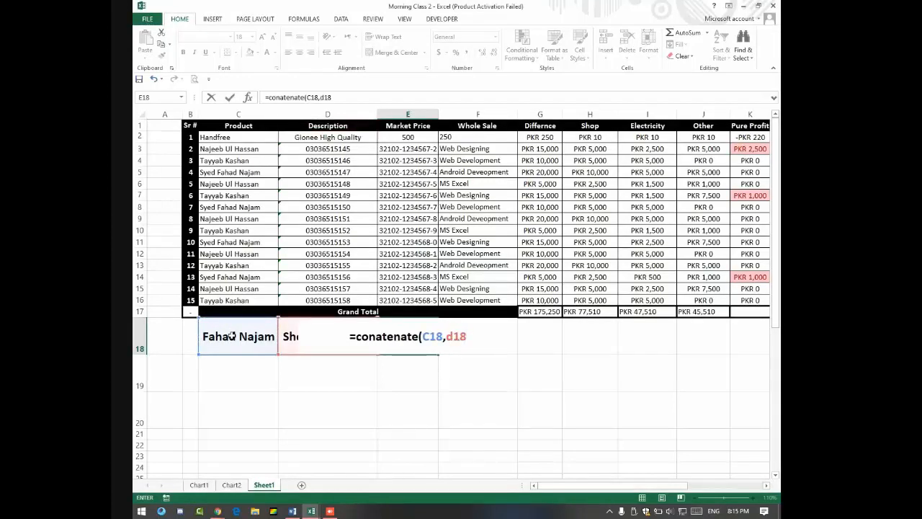
pyautogui.write(')')
pyautogui.press('Return')
pyautogui.press('Up')
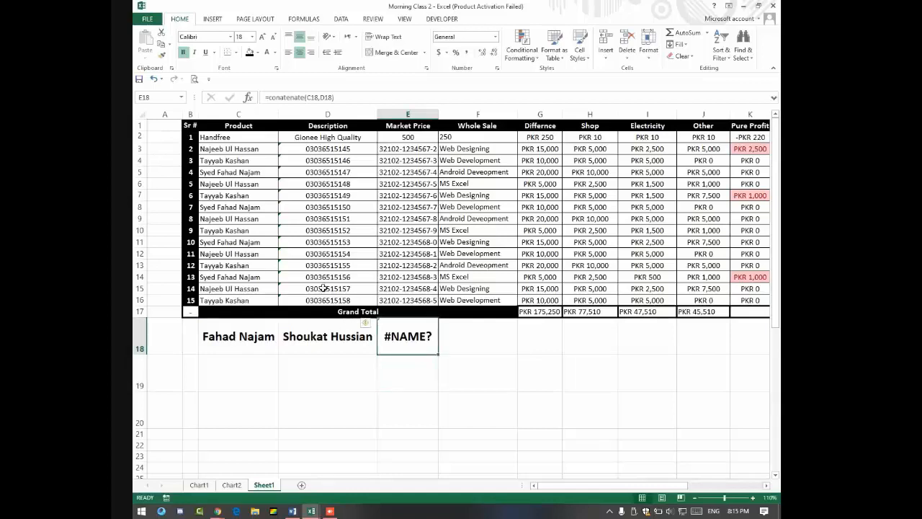
pyautogui.click(283, 99)
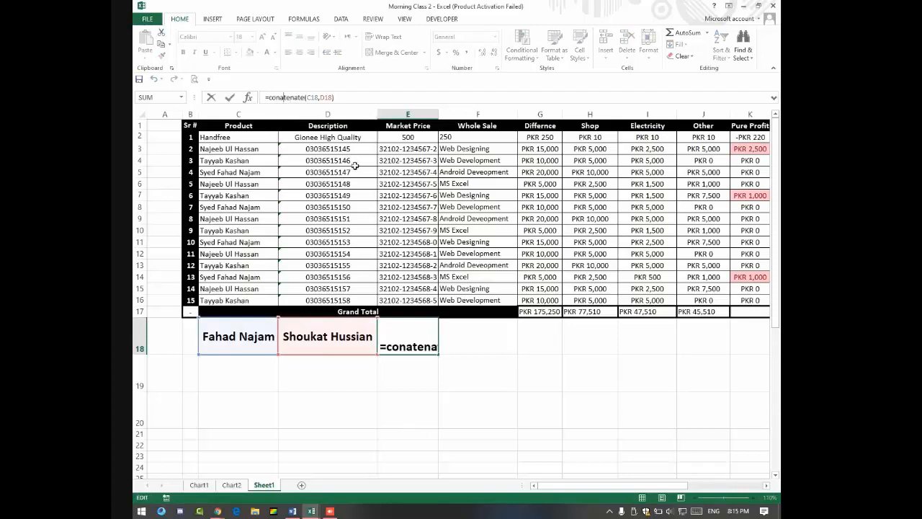
pyautogui.click(282, 97)
pyautogui.write('c')
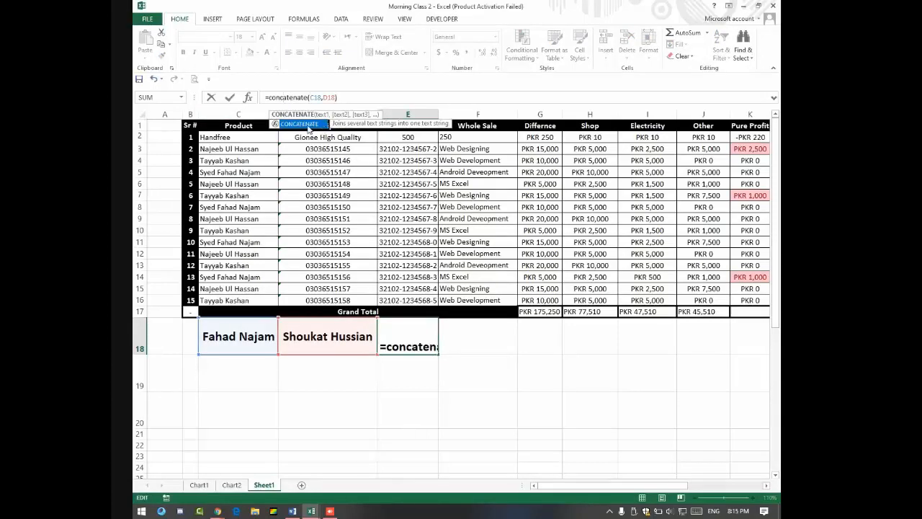
pyautogui.press('Return')
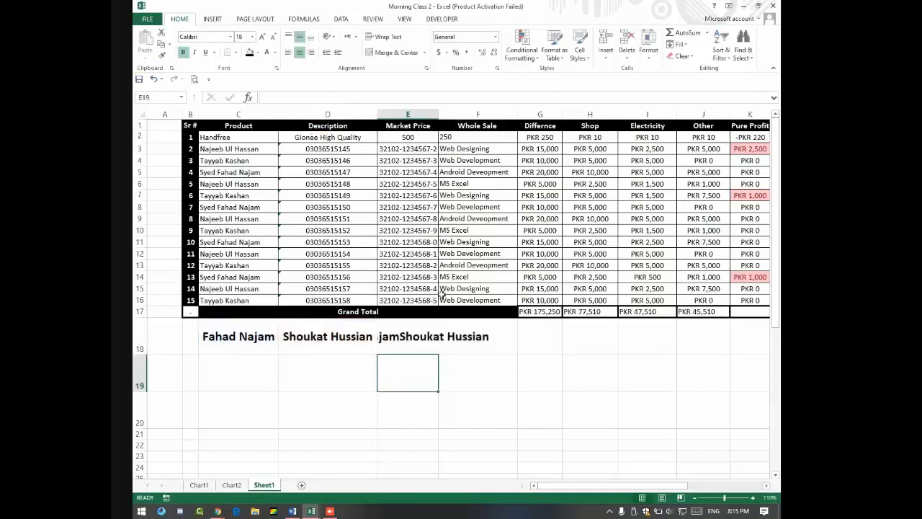
pyautogui.click(414, 342)
pyautogui.doubleClick(438, 116)
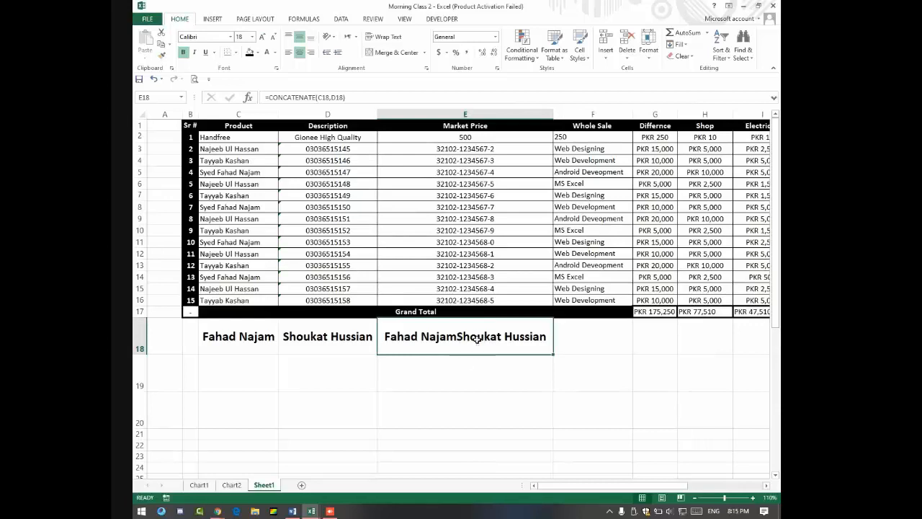
# Step: Clear C18:E18 and switch to the Google Meet call window
pyautogui.moveTo(384, 336); pyautogui.dragTo(220, 337)
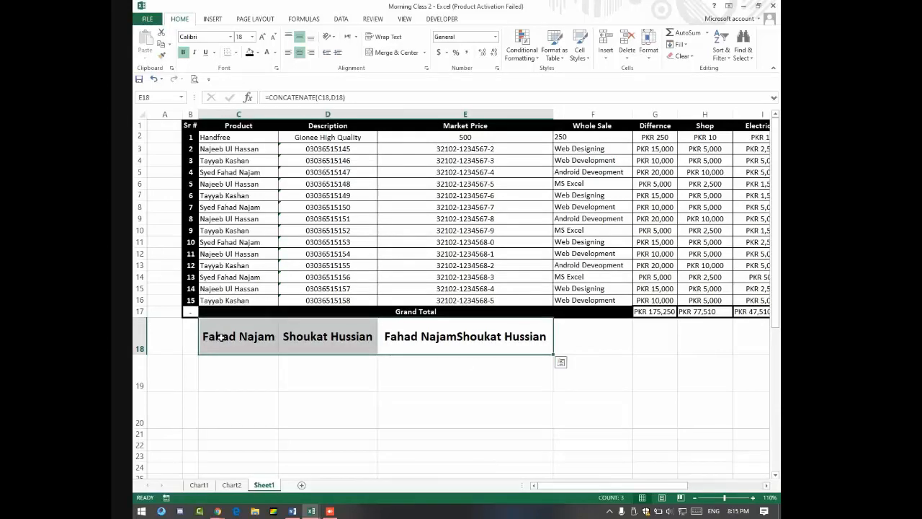
pyautogui.press('Delete')
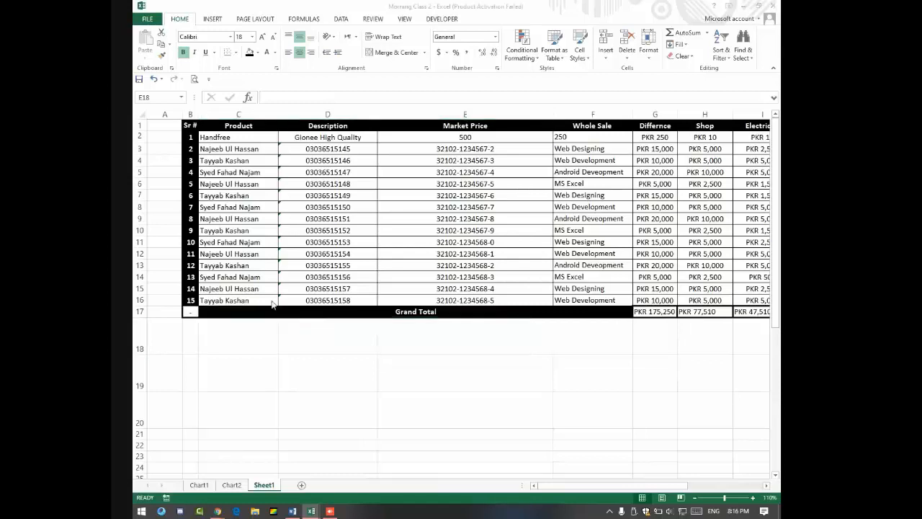
pyautogui.hotkey('alt', 'Tab')
pyautogui.hotkey('alt', 'Tab')
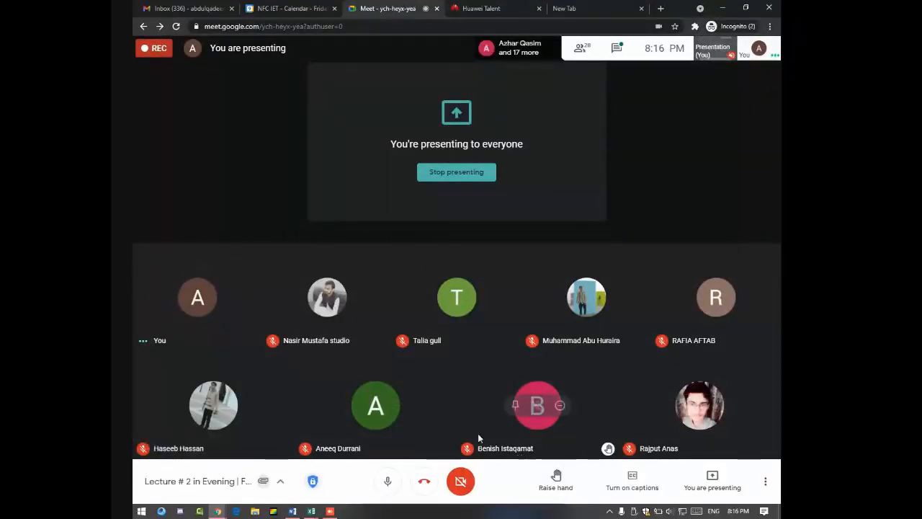
# Step: Mute all participants from the Meet People panel, then return to Excel
pyautogui.click(594, 52)
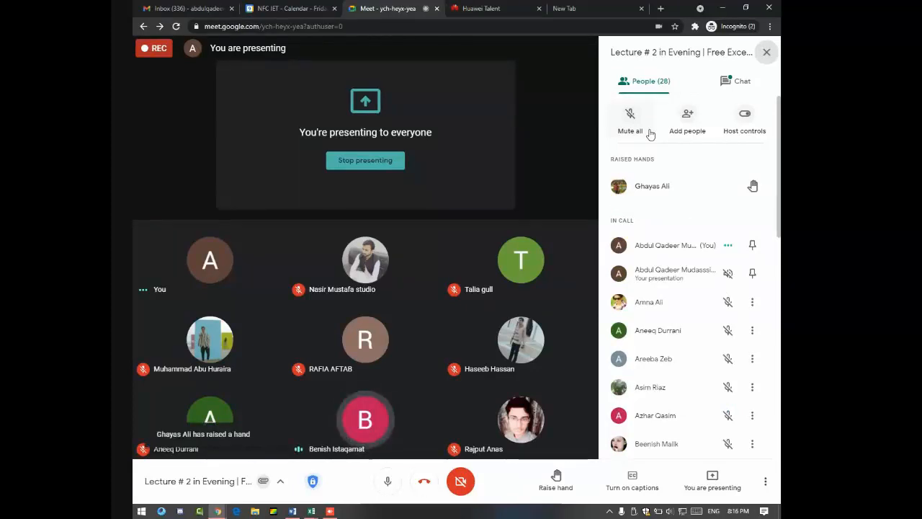
pyautogui.click(630, 122)
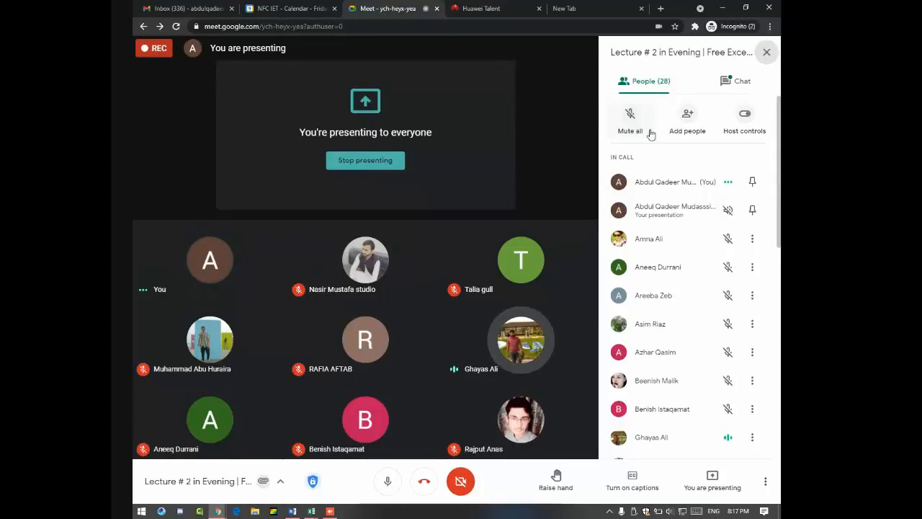
pyautogui.hotkey('alt', 'Tab')
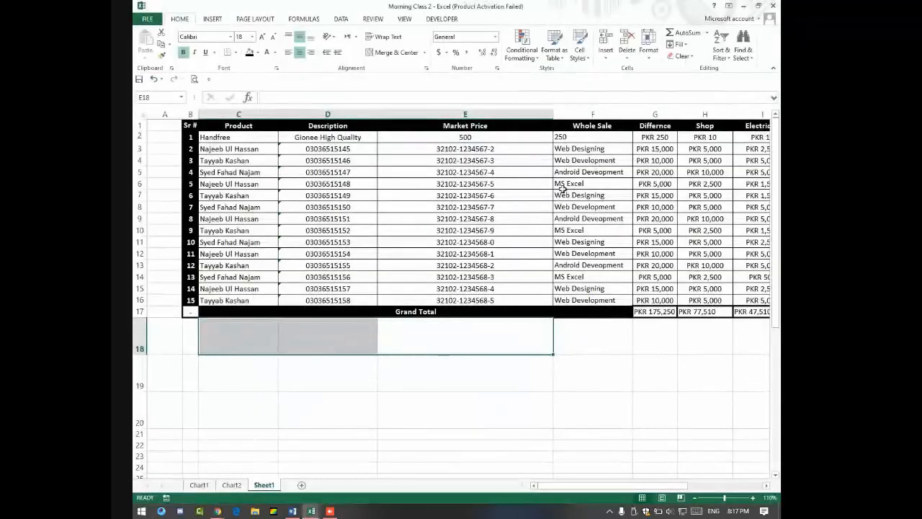
# Step: Bring the Book1 fee workbook forward and select the first Remaining cell, J2
pyautogui.hotkey('alt', 'Tab')
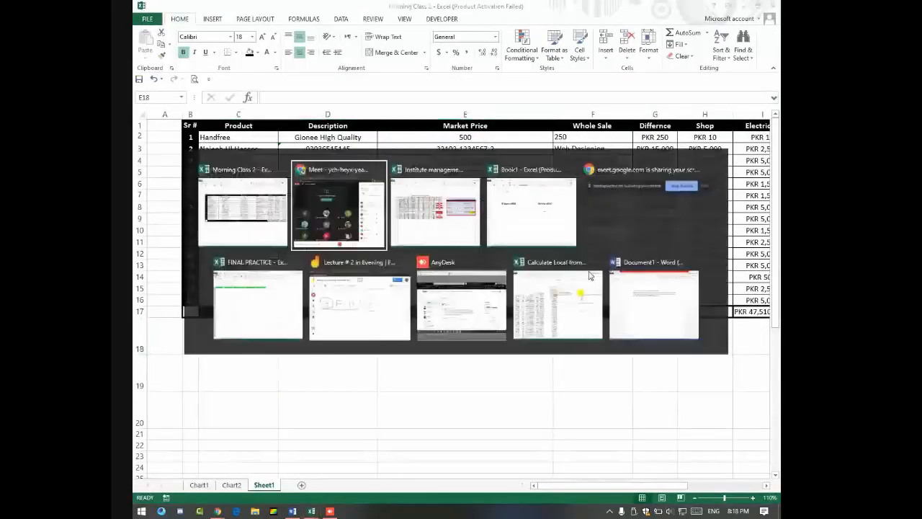
pyautogui.hotkey('alt', 'Tab')
pyautogui.hotkey('alt', 'Tab')
pyautogui.hotkey('alt', 'Tab')
pyautogui.hotkey('alt', 'Tab')
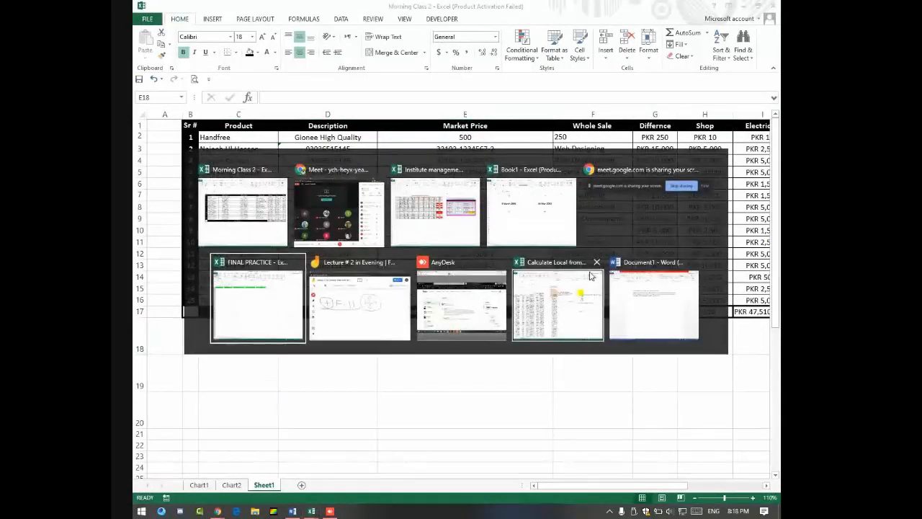
pyautogui.hotkey('alt', 'Tab')
pyautogui.hotkey('alt', 'Tab')
pyautogui.hotkey('alt', 'Tab')
pyautogui.hotkey('alt', 'Tab')
pyautogui.hotkey('alt', 'Tab')
pyautogui.hotkey('alt', 'Tab')
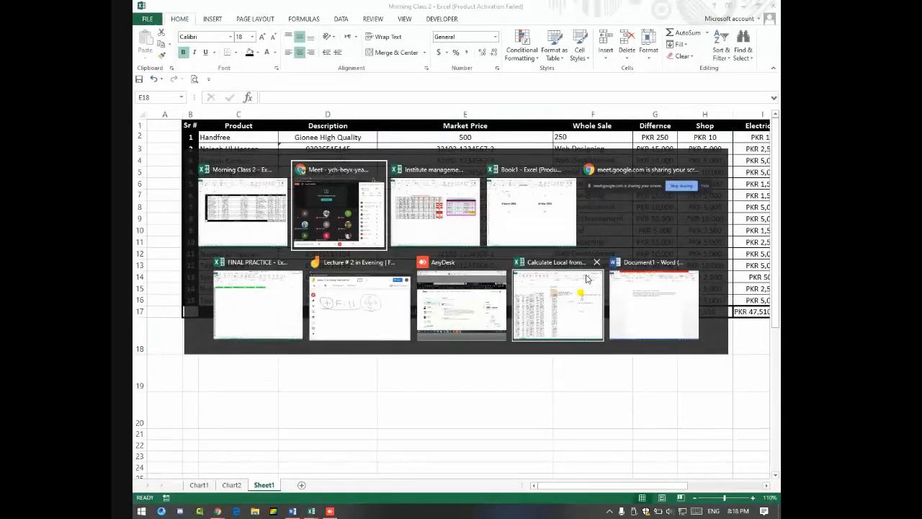
pyautogui.hotkey('alt', 'Tab')
pyautogui.hotkey('alt', 'Tab')
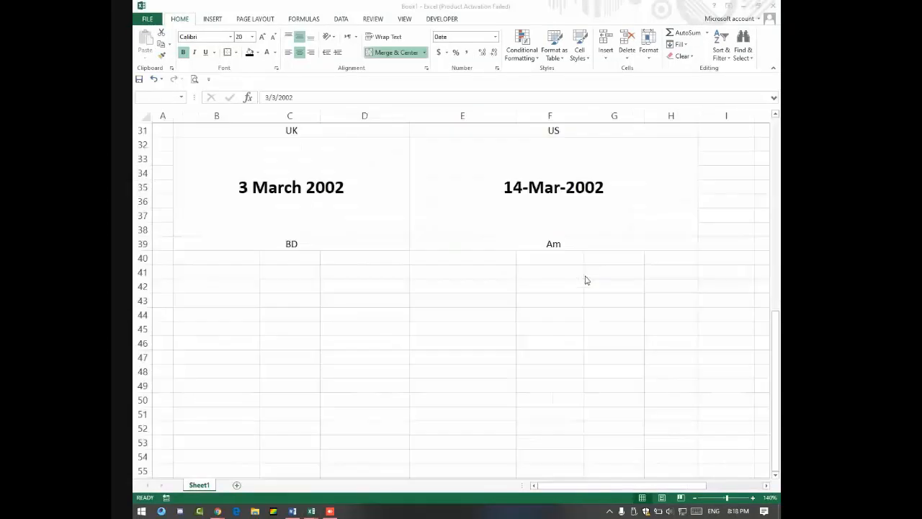
pyautogui.scroll(10, 583, 230)
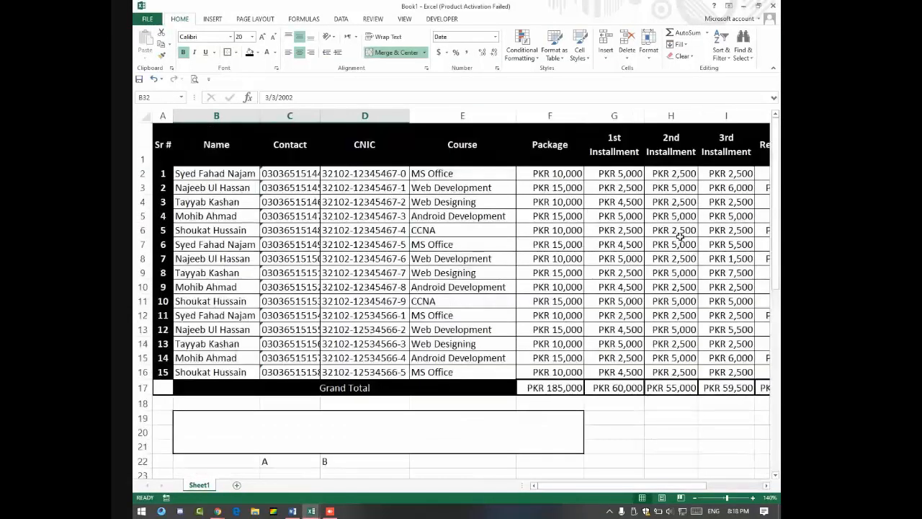
pyautogui.press('Right')
pyautogui.press('Up')
pyautogui.press('Up')
pyautogui.press('Up')
pyautogui.press('Up')
pyautogui.press('Up')
pyautogui.press('Up')
pyautogui.press('Up')
pyautogui.press('Up')
pyautogui.press('Up')
pyautogui.press('Up')
pyautogui.press('Up')
pyautogui.press('Up')
pyautogui.press('Up')
pyautogui.press('Up')
pyautogui.press('Up')
pyautogui.press('Up')
pyautogui.press('Up')
pyautogui.press('Up')
pyautogui.press('Up')
pyautogui.press('Up')
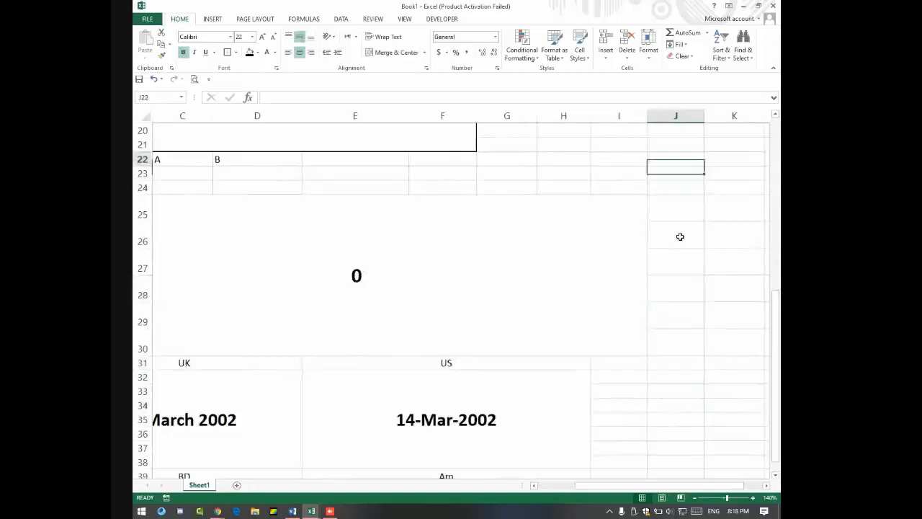
pyautogui.scroll(3, 680, 236)
pyautogui.click(680, 171)
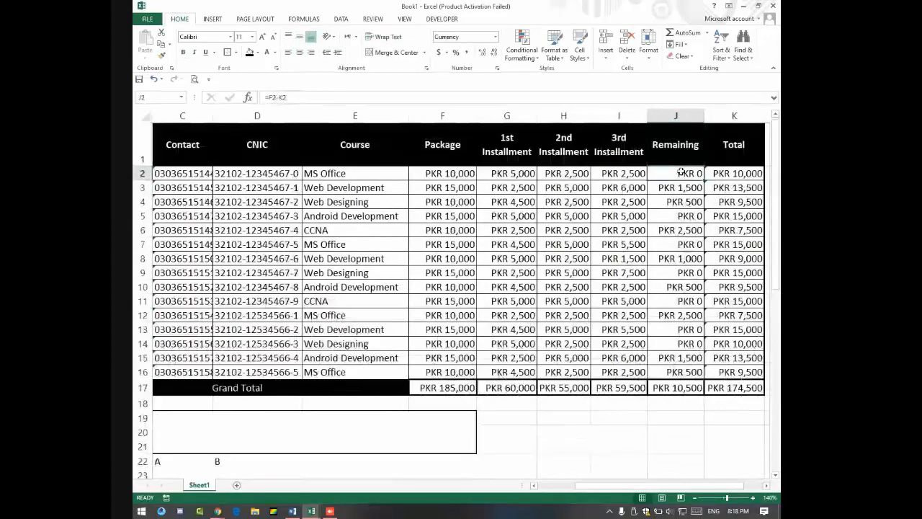
# Step: Enter =F2-K2 in J2 and fill the Remaining formula down to J16
pyautogui.write('=')
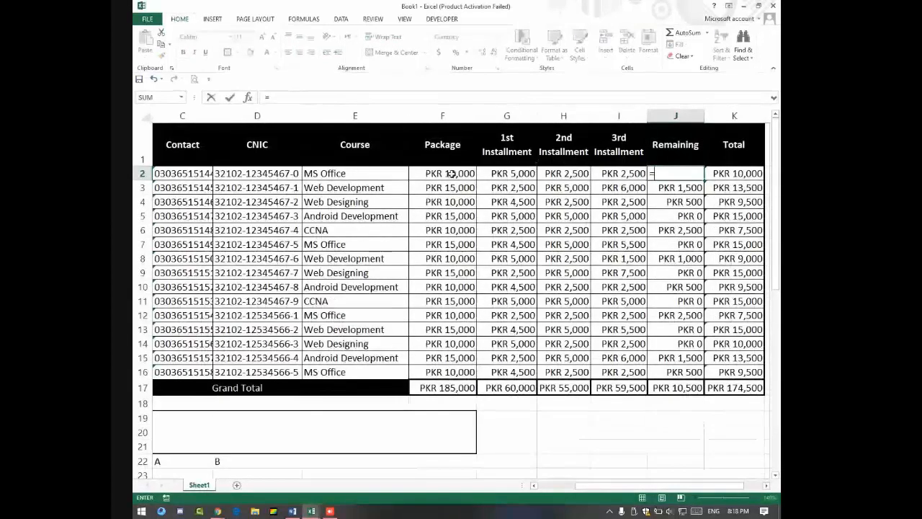
pyautogui.click(450, 173)
pyautogui.write('-')
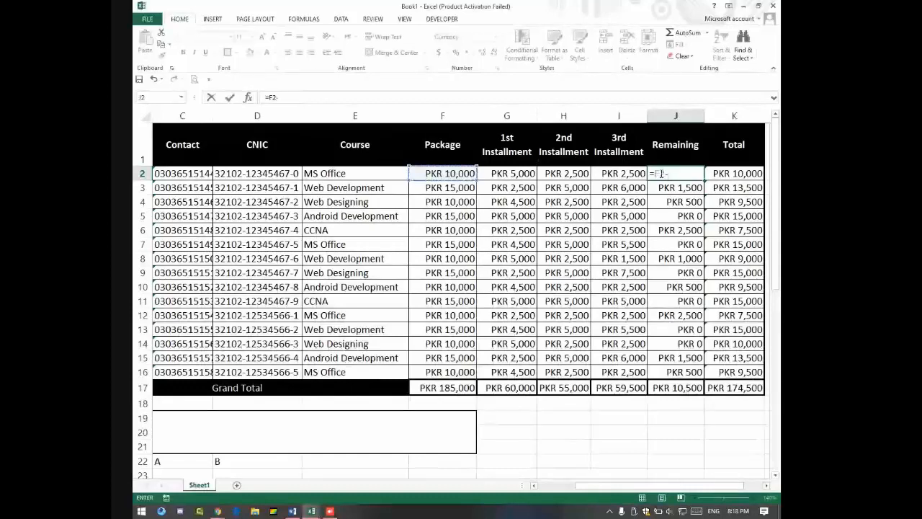
pyautogui.click(738, 174)
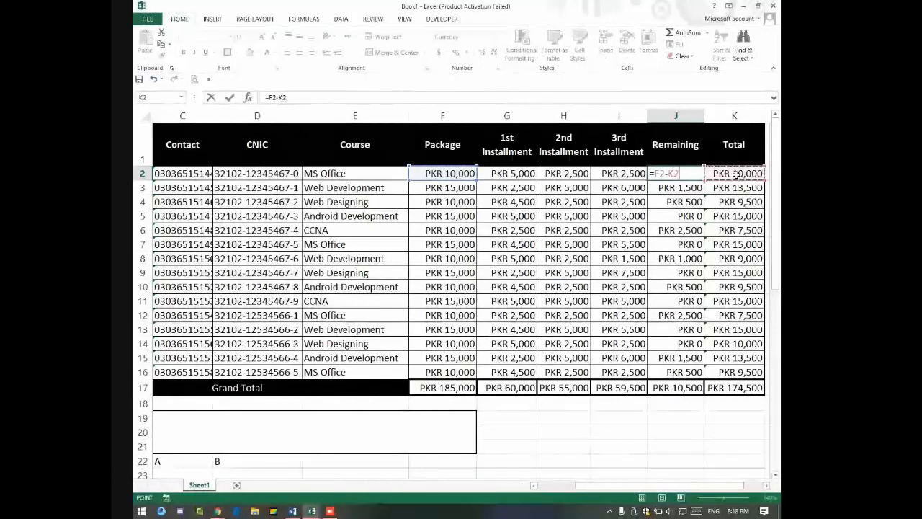
pyautogui.press('Return')
pyautogui.press('Up')
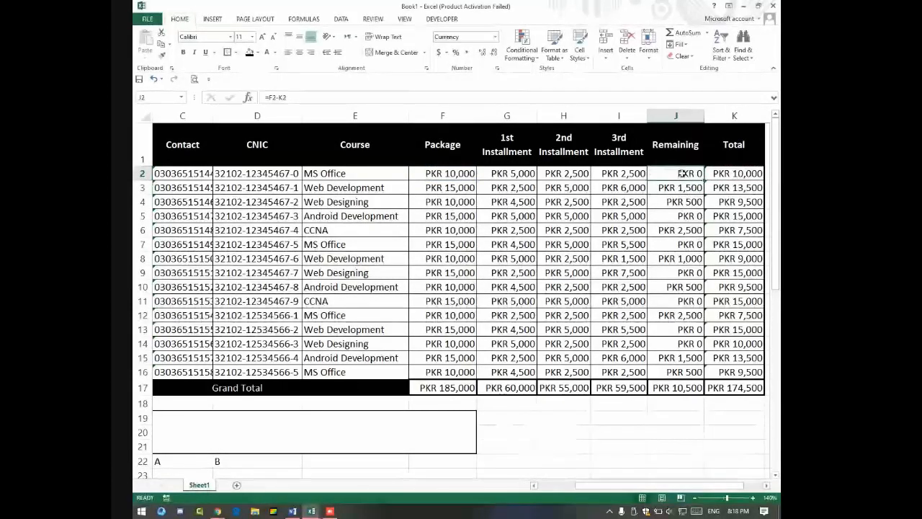
pyautogui.moveTo(704, 180); pyautogui.dragTo(691, 373)
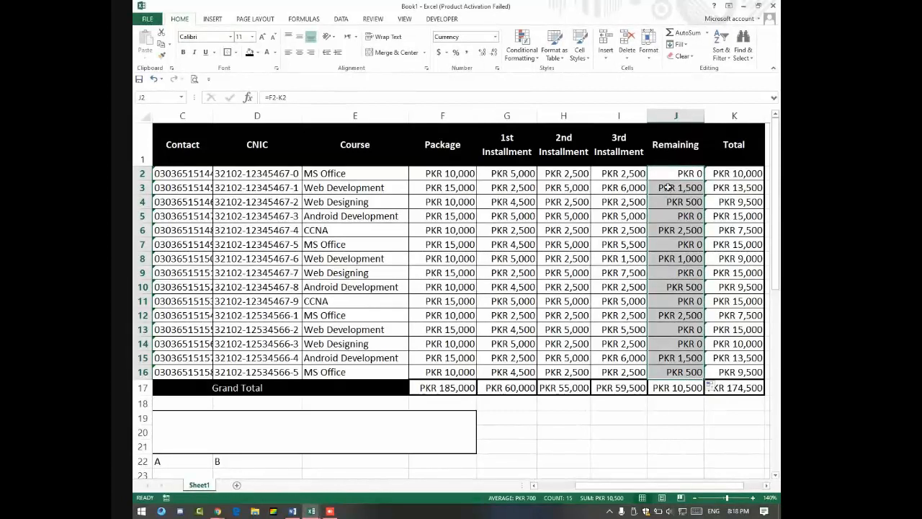
pyautogui.click(522, 49)
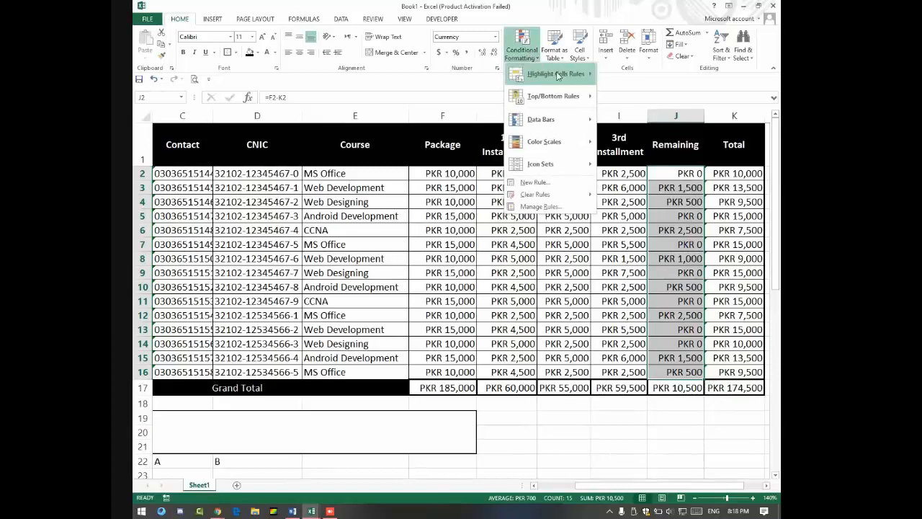
# Step: Highlight Remaining values greater than 0 in light red fill with dark red text, and autofit column C
pyautogui.moveTo(555, 74)
pyautogui.click(622, 80)
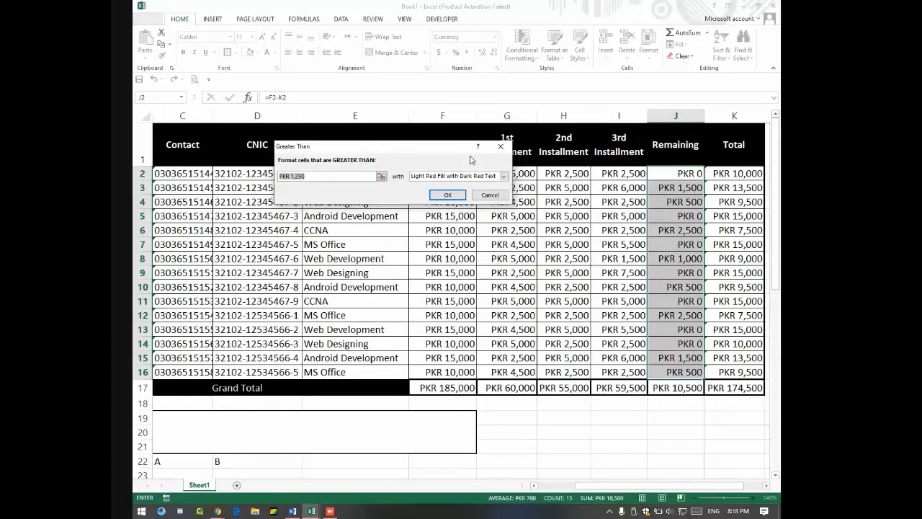
pyautogui.write('0')
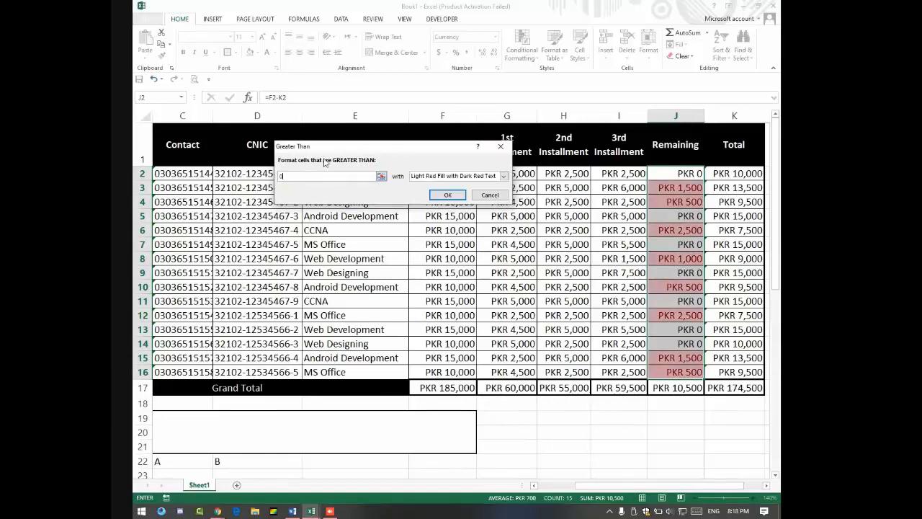
pyautogui.click(449, 196)
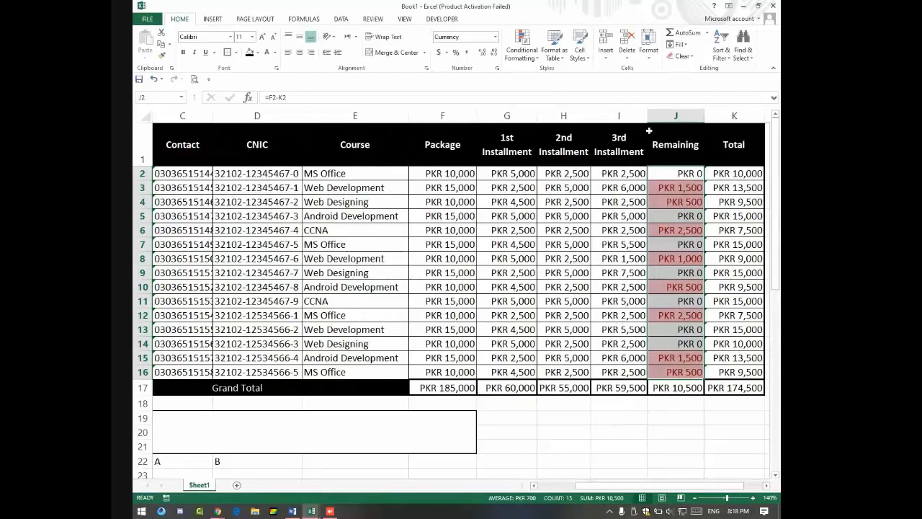
pyautogui.doubleClick(213, 116)
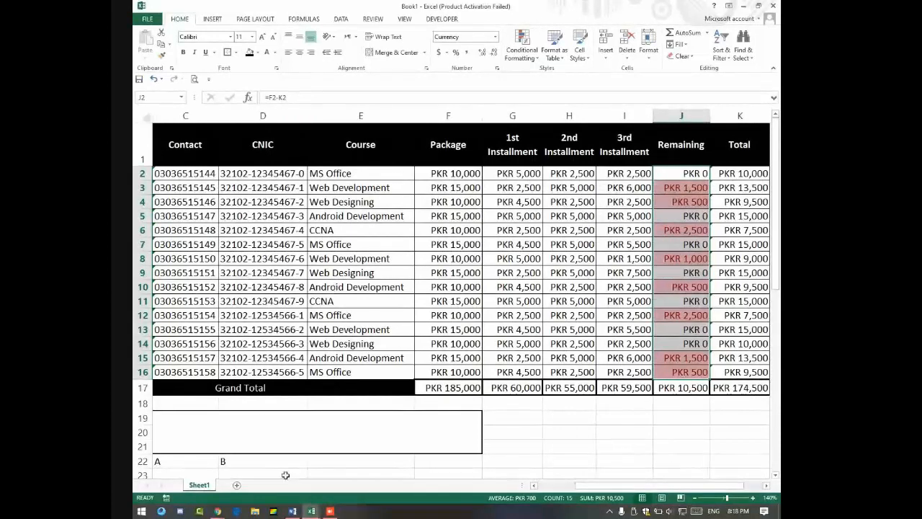
pyautogui.click(225, 510)
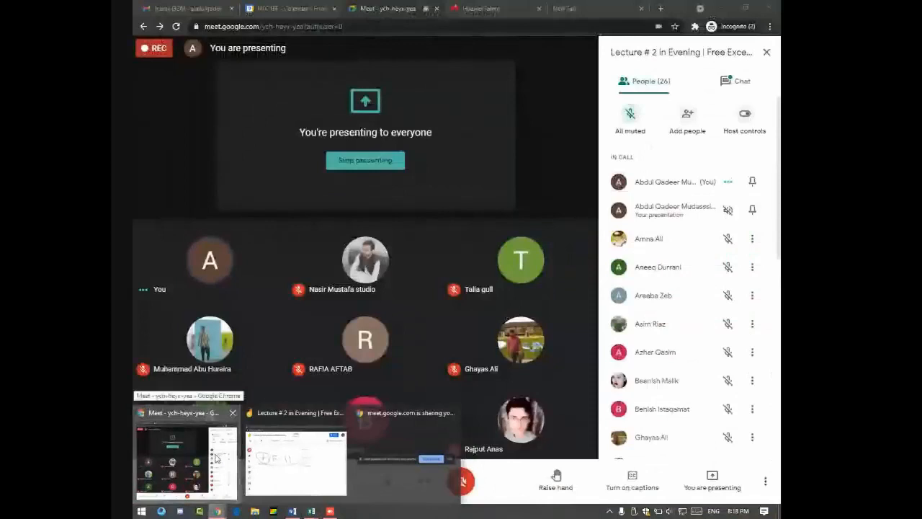
# Step: Check the Google Meet chat messages, then return to the Excel fee workbook
pyautogui.click(217, 458)
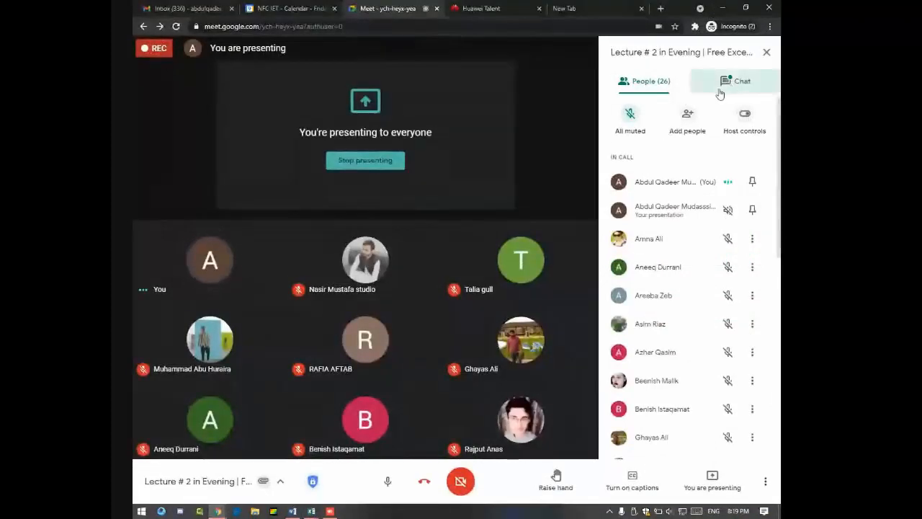
pyautogui.click(731, 88)
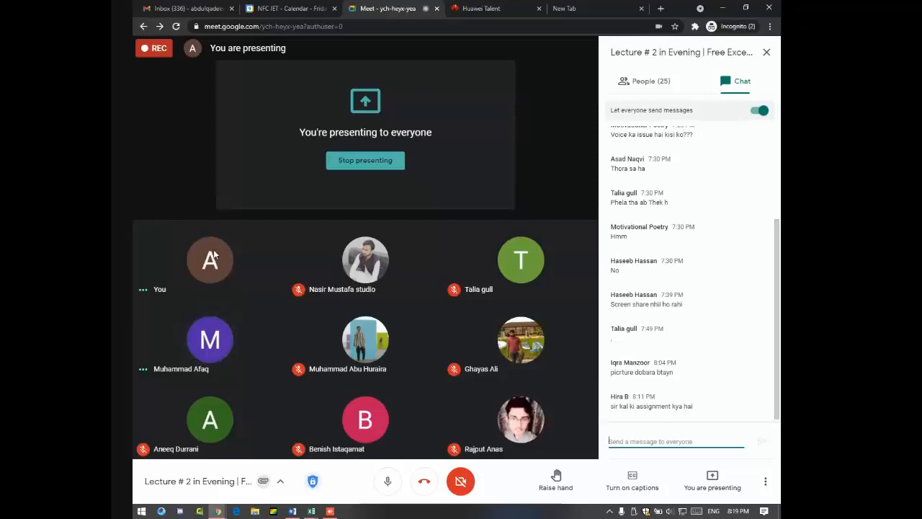
pyautogui.hotkey('alt', 'Tab')
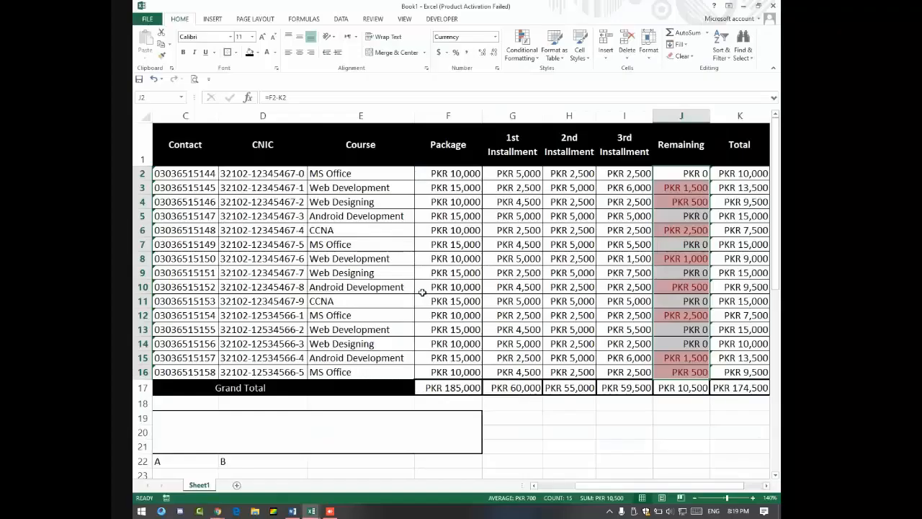
# Step: Enter 256 in G19, then select the Course cells E2:E16 and the merged block B19:E21
pyautogui.click(512, 423)
pyautogui.write('256+')
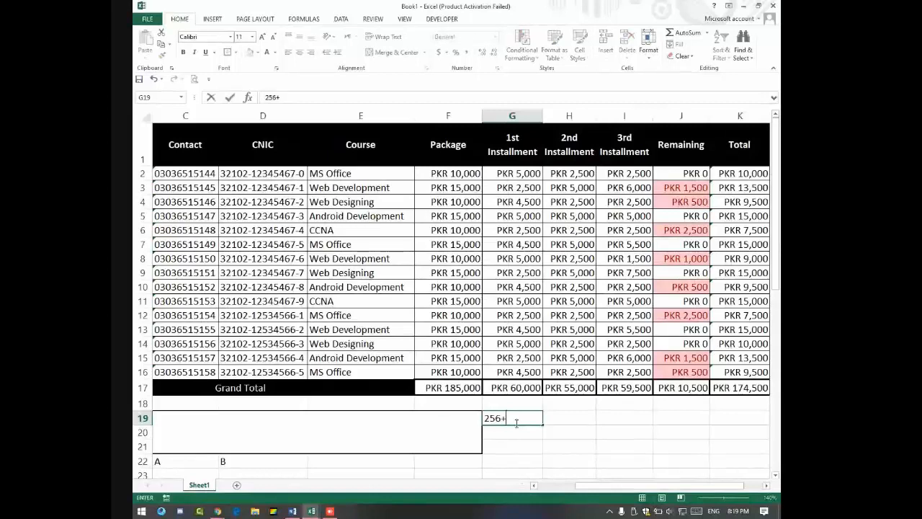
pyautogui.press('BackSpace')
pyautogui.click(570, 432)
pyautogui.click(534, 415)
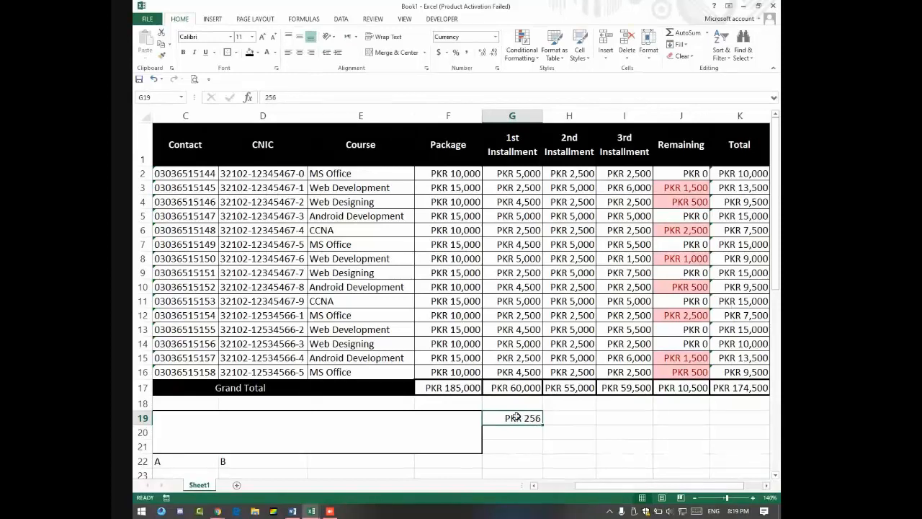
pyautogui.moveTo(360, 153); pyautogui.dragTo(367, 269)
pyautogui.moveTo(357, 174); pyautogui.dragTo(407, 375)
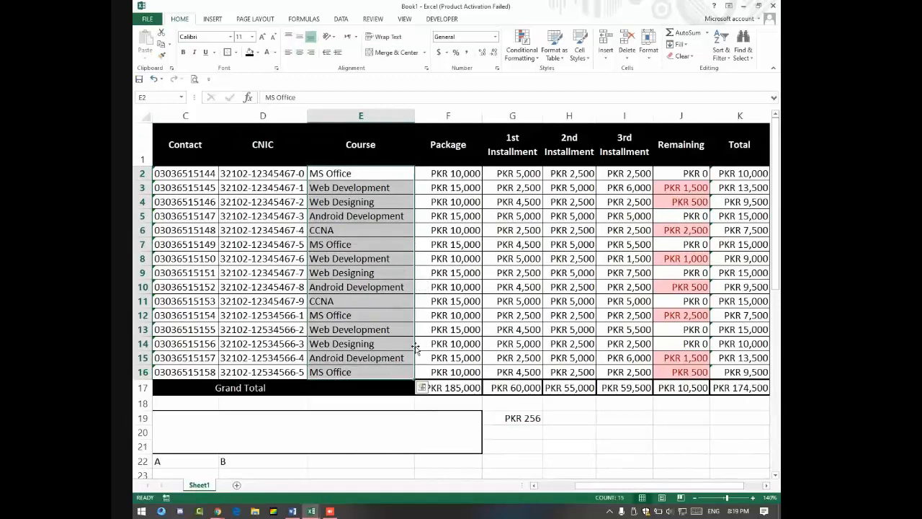
pyautogui.click(382, 435)
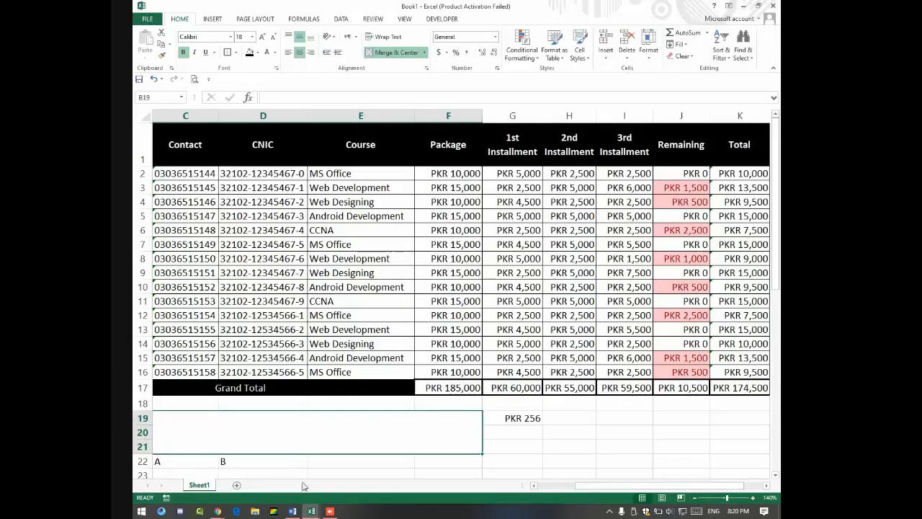
# Step: Check the Google Meet call, then open the Institute management System + Calculator workbook
pyautogui.moveTo(218, 511)
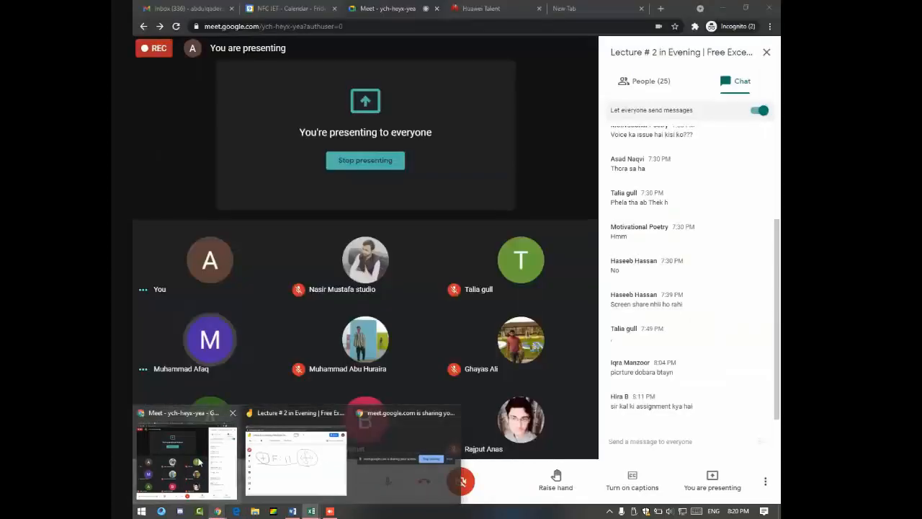
pyautogui.click(186, 461)
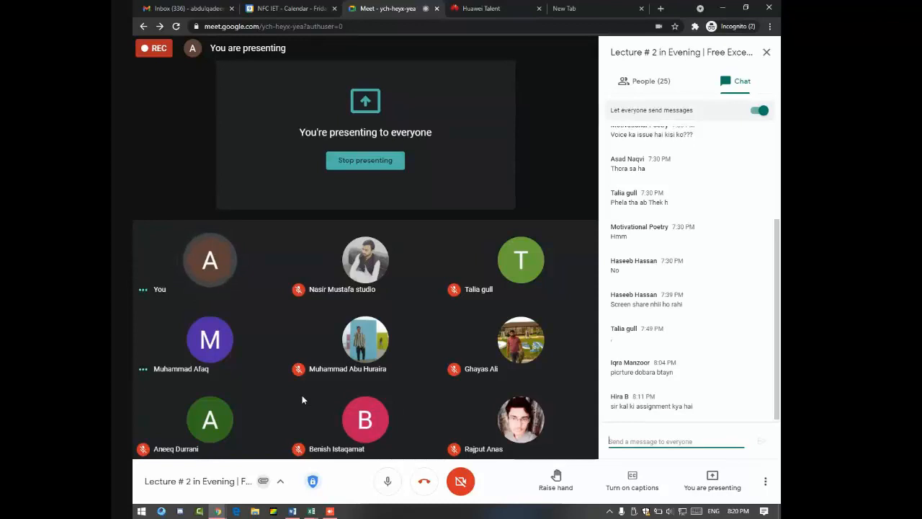
pyautogui.click(309, 512)
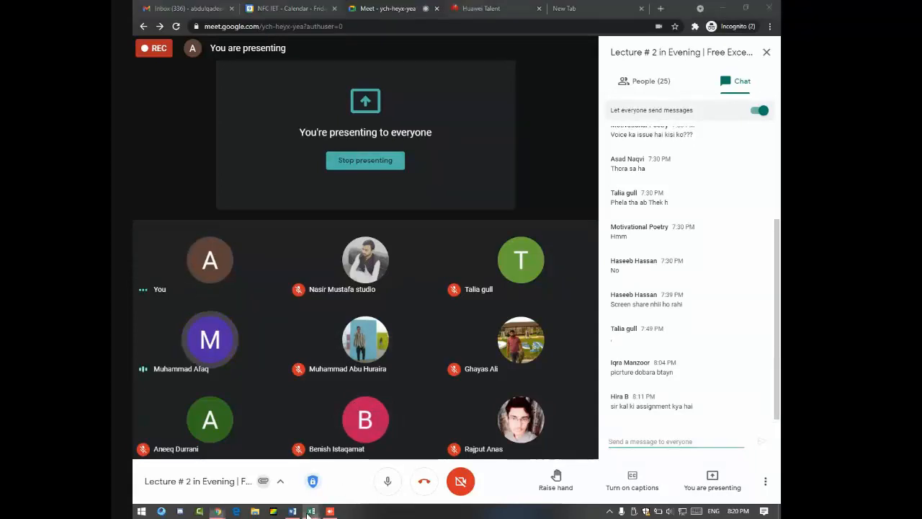
pyautogui.click(190, 468)
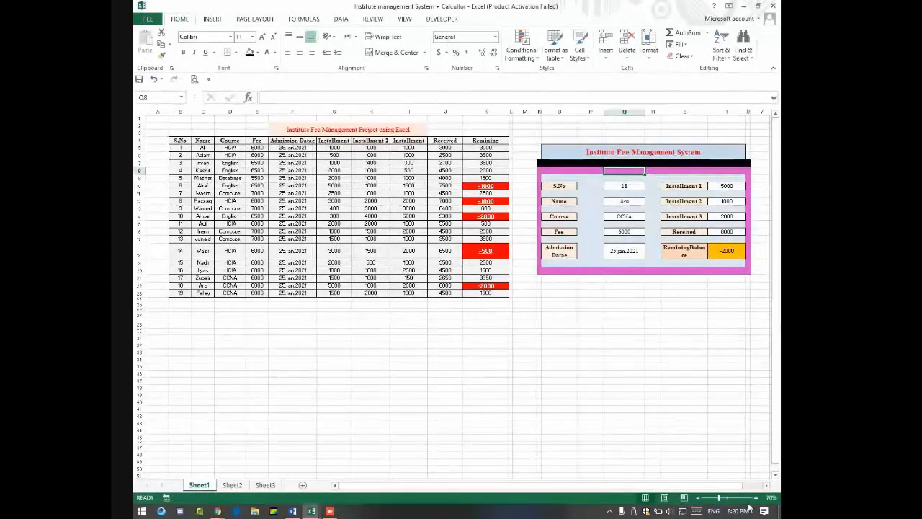
# Step: Zoom in on the fee table, select installment values G5:J9, and search Windows for Magnifier
pyautogui.scroll(4, 723, 454)
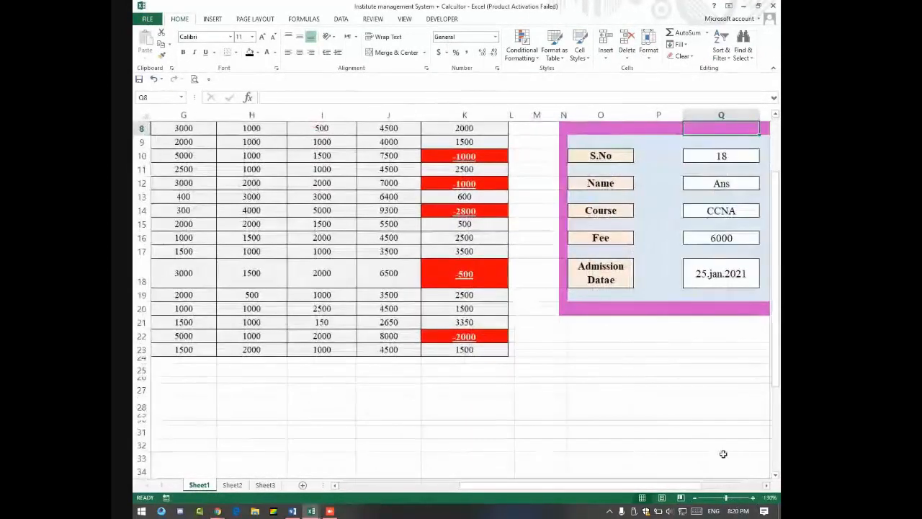
pyautogui.moveTo(661, 486); pyautogui.dragTo(558, 485)
pyautogui.scroll(3, 638, 360)
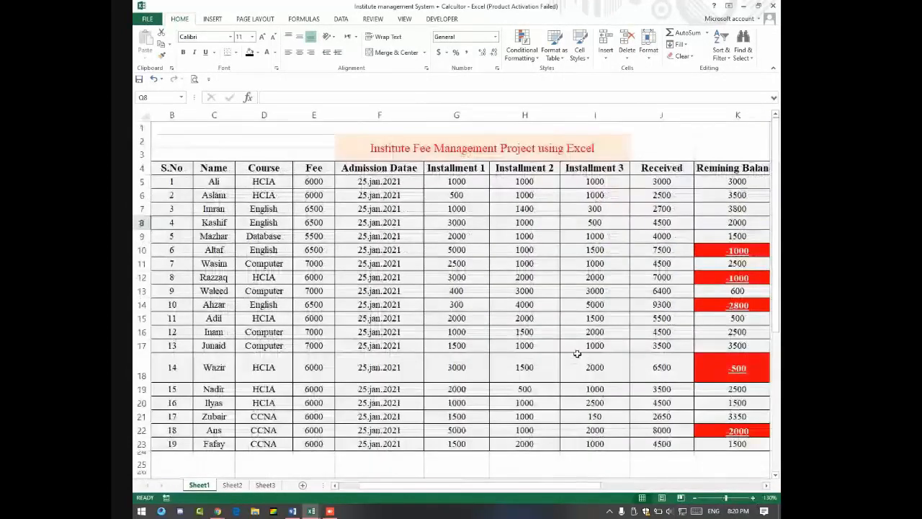
pyautogui.moveTo(468, 184); pyautogui.dragTo(488, 447)
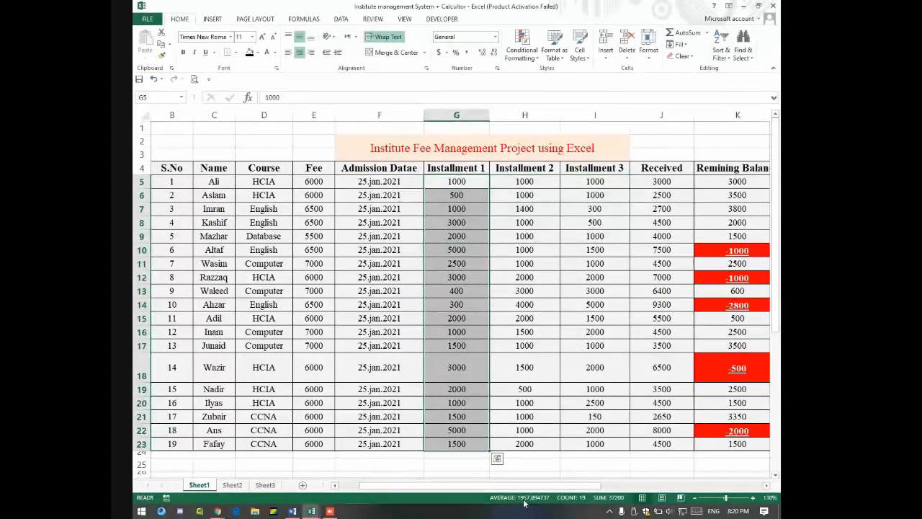
pyautogui.click(142, 511)
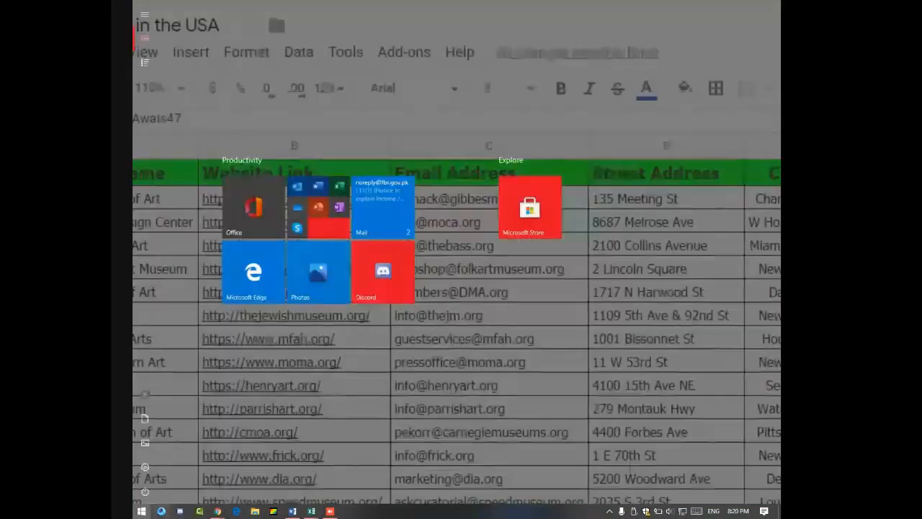
# Step: Magnify the screen to 200% over the Installment 1 column G values (sum 37200), then close Magnifier
pyautogui.write('magn')
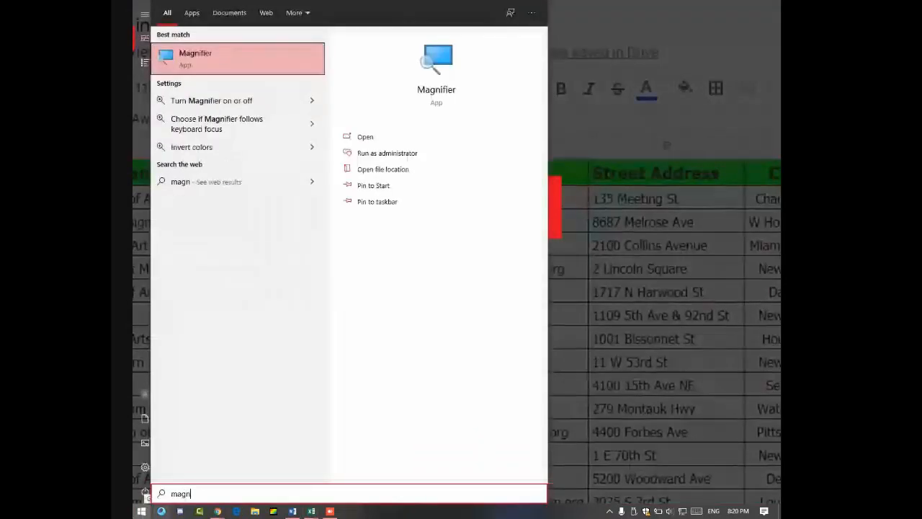
pyautogui.press('Return')
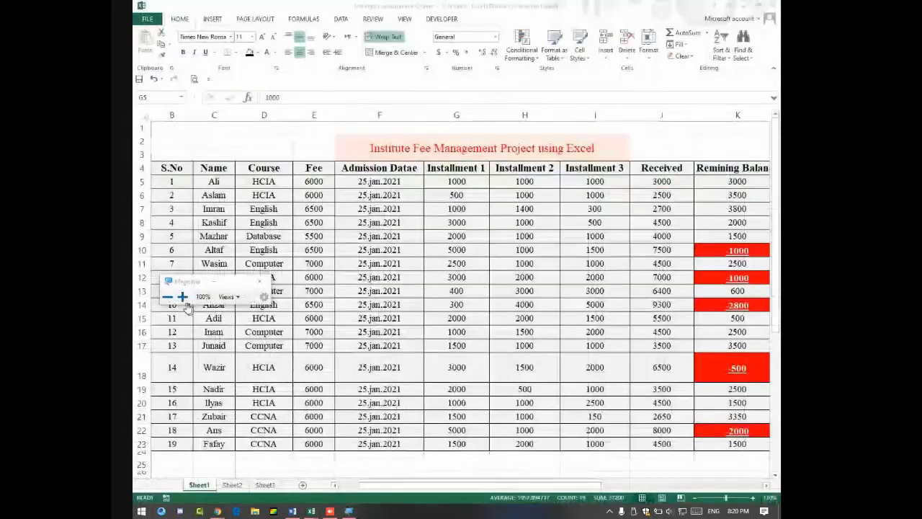
pyautogui.click(182, 297)
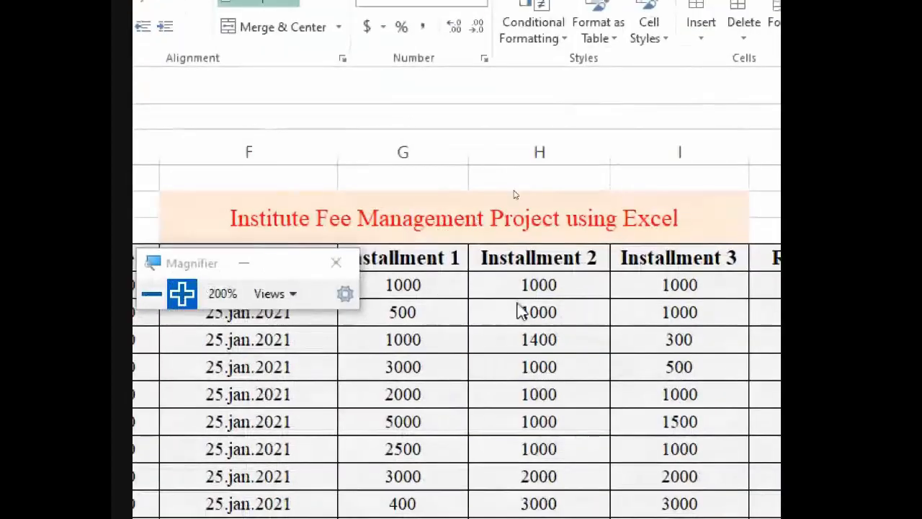
pyautogui.click(429, 284)
pyautogui.hotkey('ctrl', 'shift', 'Down')
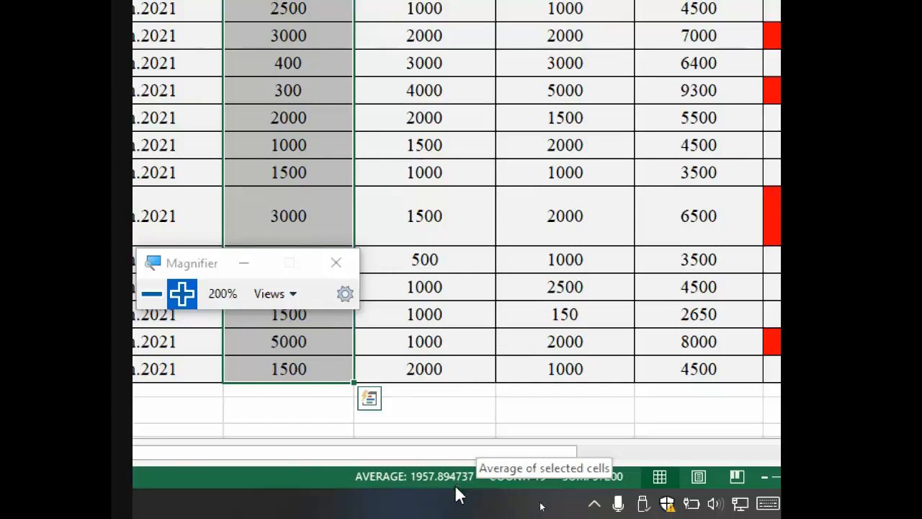
pyautogui.click(352, 263)
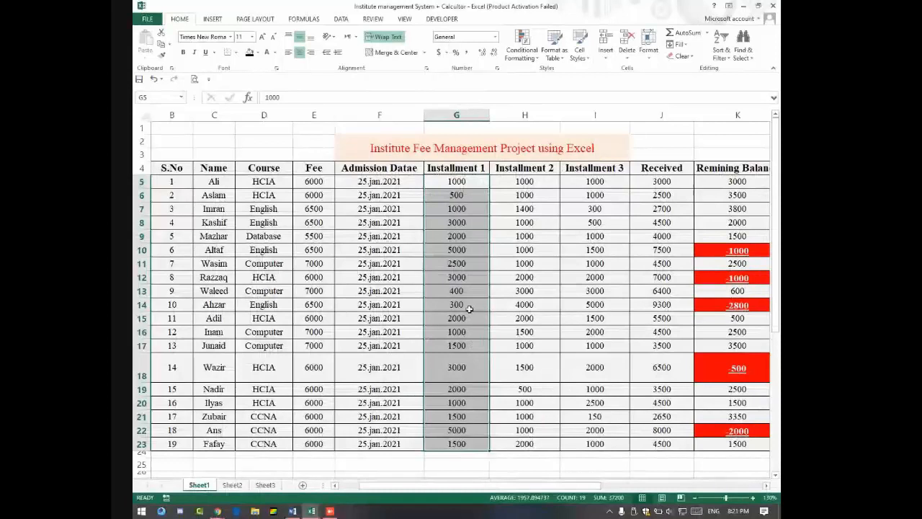
# Step: Select the fee table from B4 and minimize Excel to return to the Meet call
pyautogui.moveTo(156, 169); pyautogui.dragTo(715, 444)
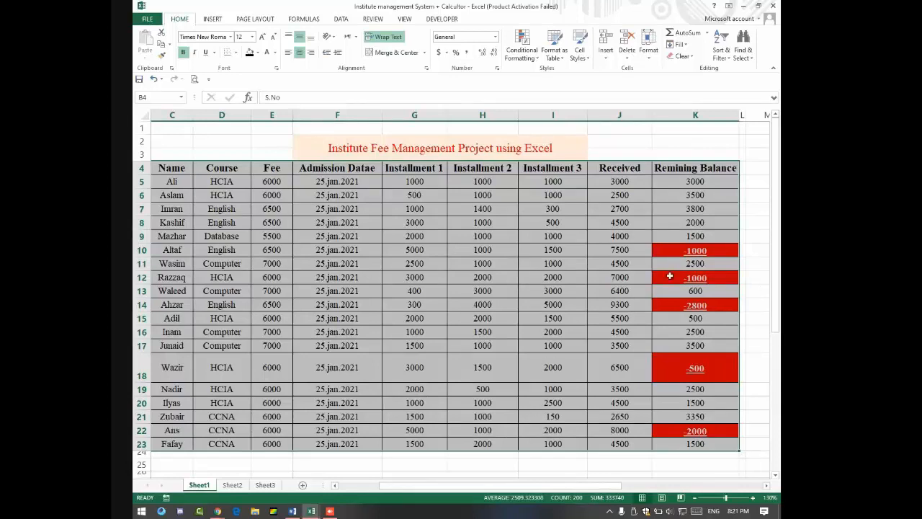
pyautogui.click(743, 6)
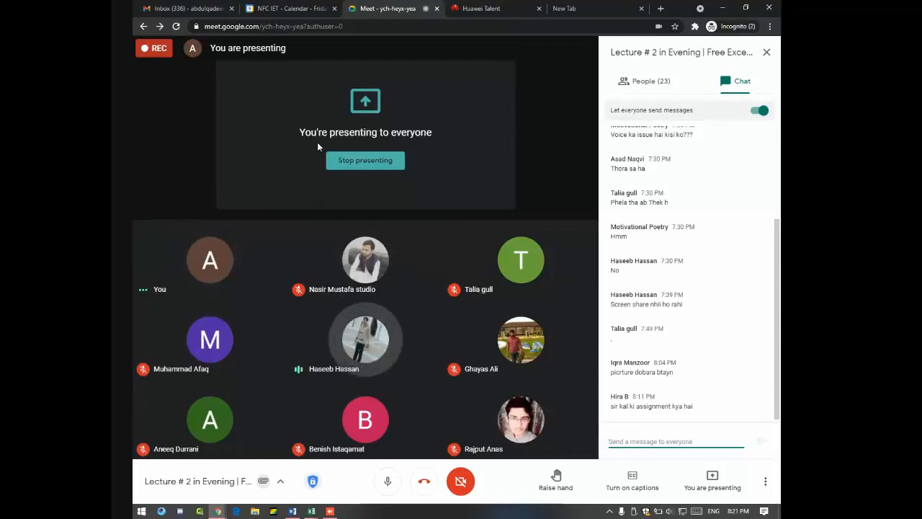
# Step: Close the Meet chat panel so the participant grid fills the window
pyautogui.click(766, 52)
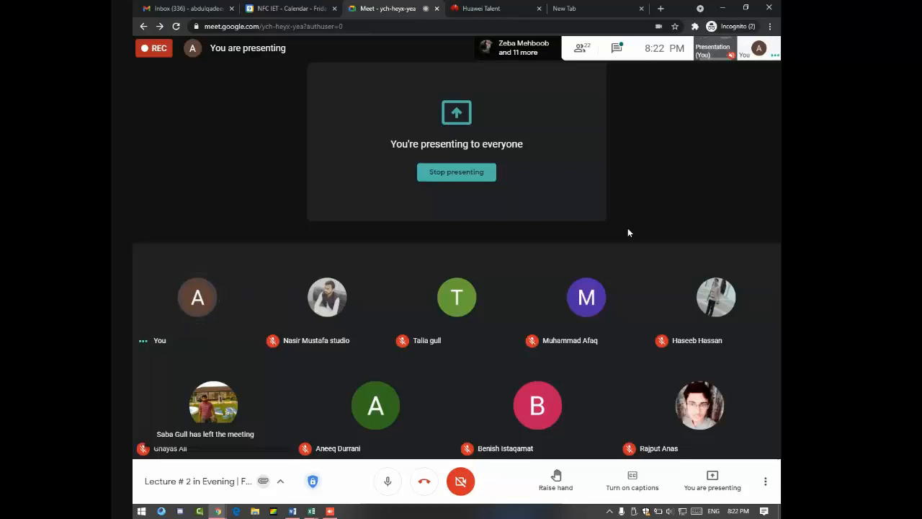
pyautogui.moveTo(604, 311)
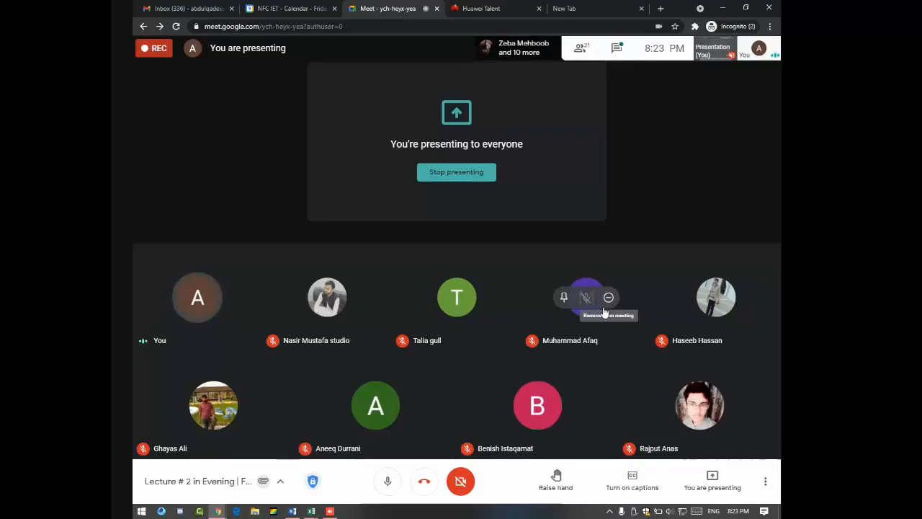
# Step: Reopen the meeting chat, check the People list, and return to the Chat messages
pyautogui.click(616, 48)
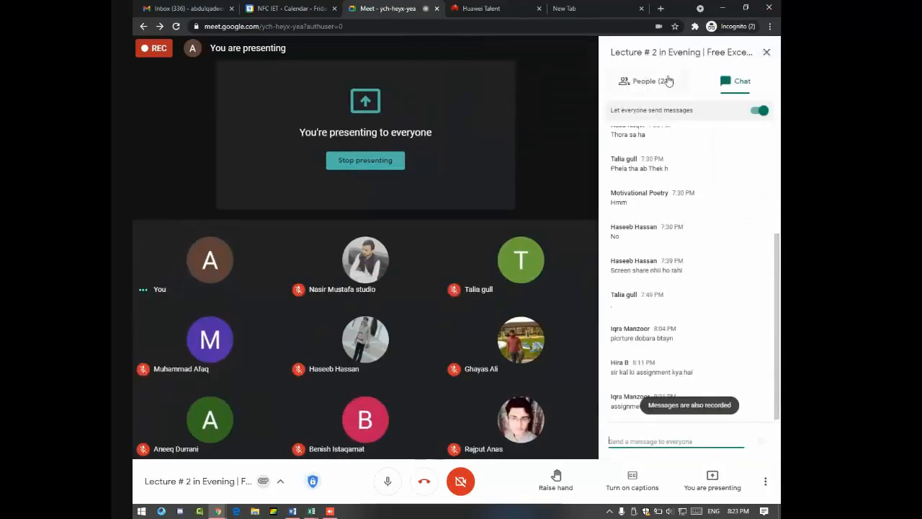
pyautogui.click(668, 80)
pyautogui.click(736, 82)
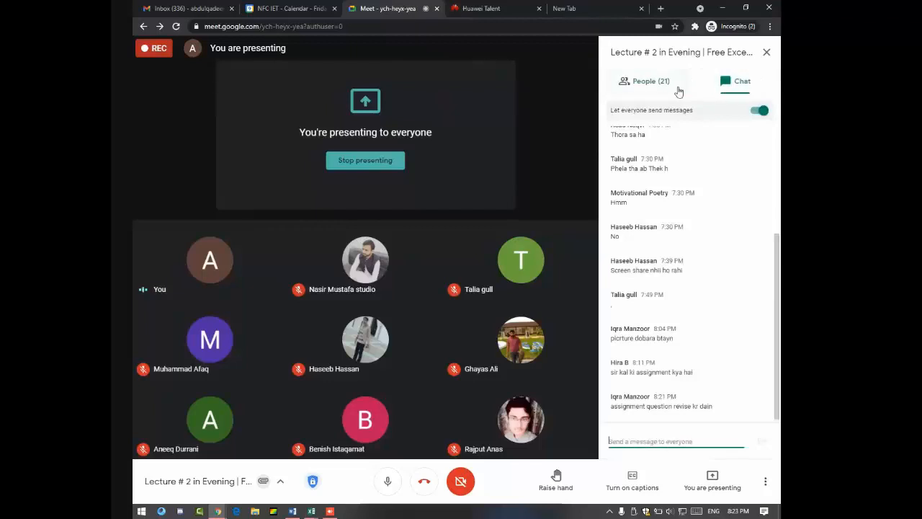
pyautogui.click(652, 84)
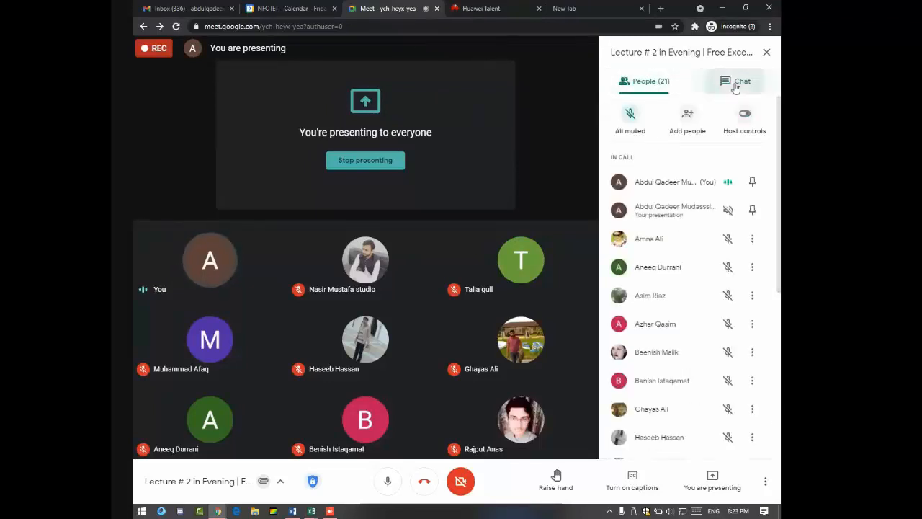
pyautogui.click(736, 85)
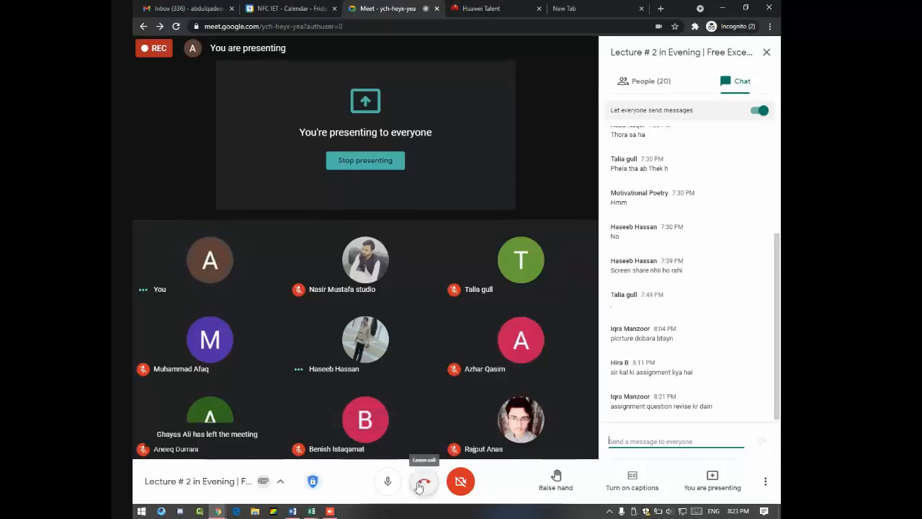
# Step: Attempt to leave the call, dismiss the can't-end-call warning, and show More options
pyautogui.click(421, 483)
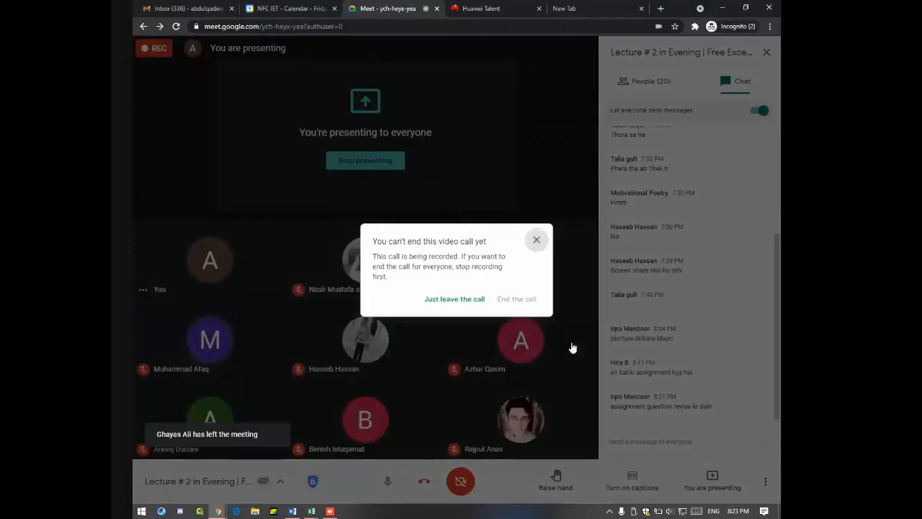
pyautogui.click(571, 347)
pyautogui.click(765, 481)
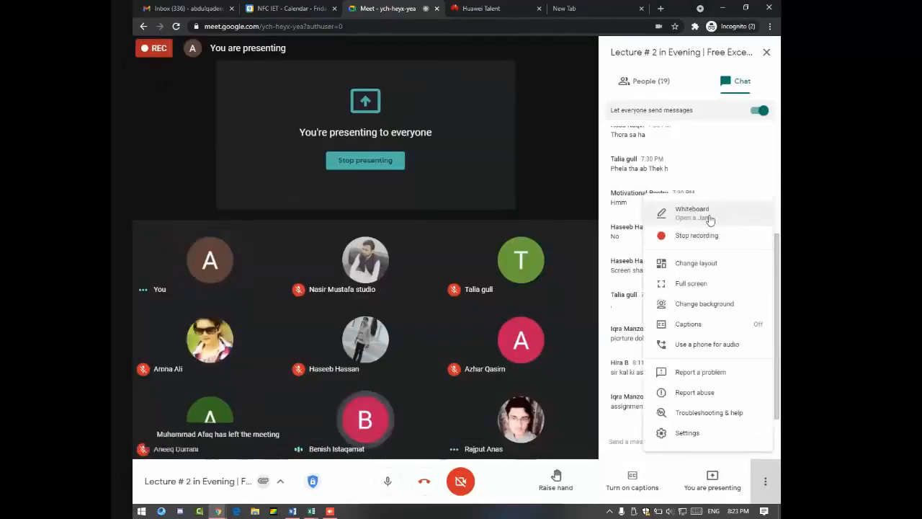